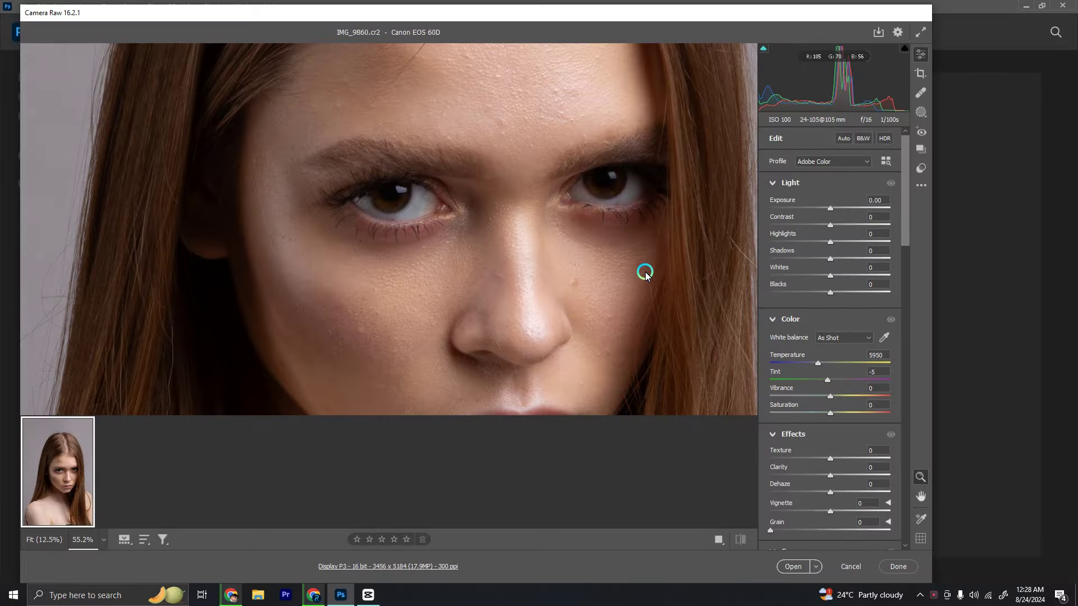
- Fit the whole raw portrait into the Camera Raw preview
{"action": "left_click", "coordinate": [582, 270]}
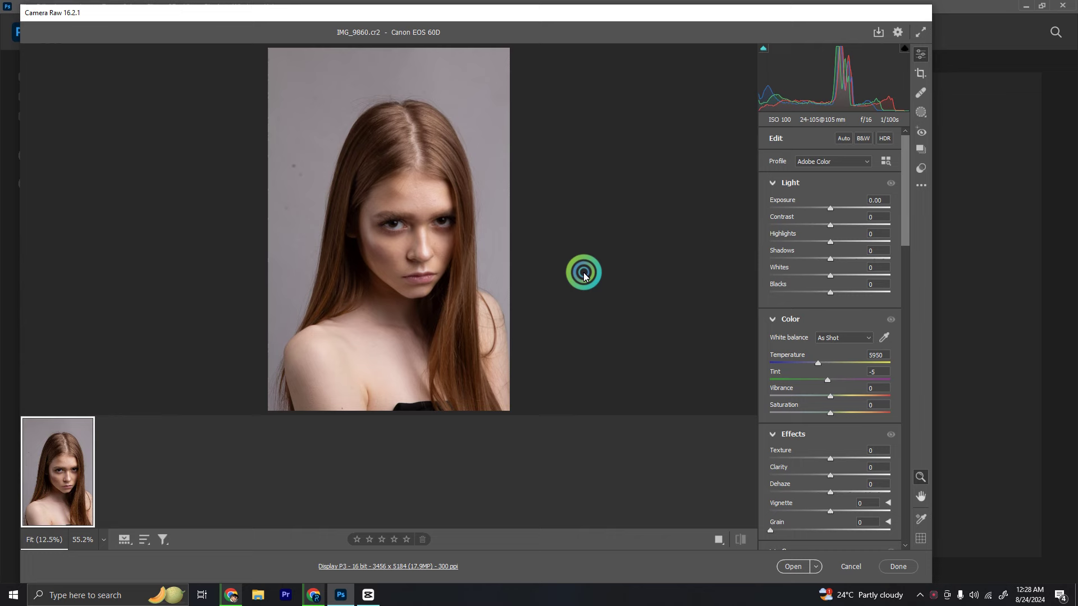
- Show Before/After zoomed on the face, with Exposure -1.40 and Highlights -38
{"action": "left_click", "coordinate": [425, 262]}
{"action": "left_click", "coordinate": [716, 535]}
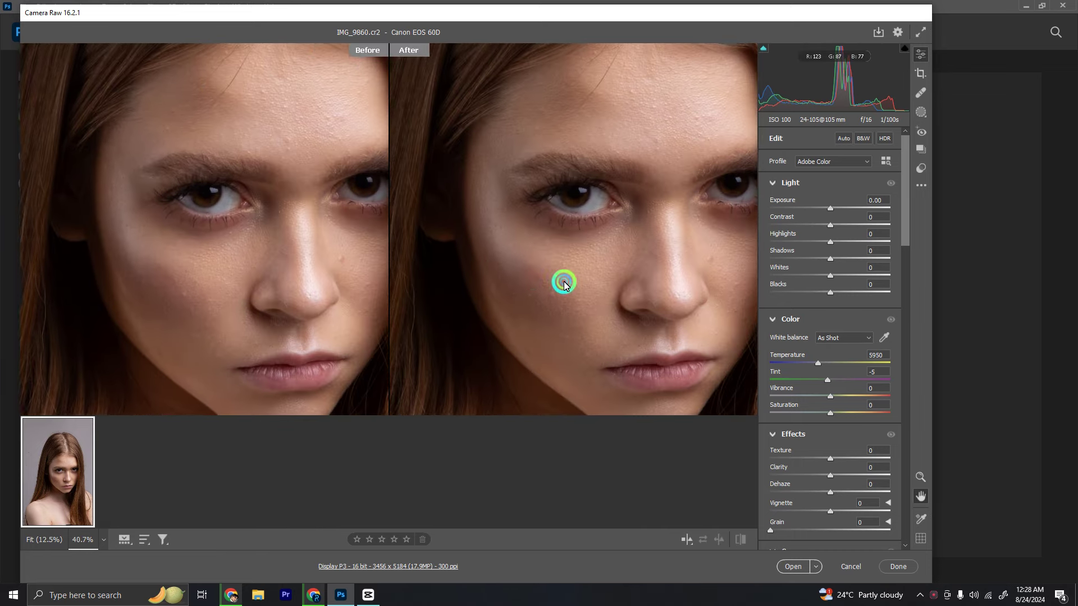
{"action": "left_click_drag", "start_coordinate": [522, 272], "coordinate": [579, 287]}
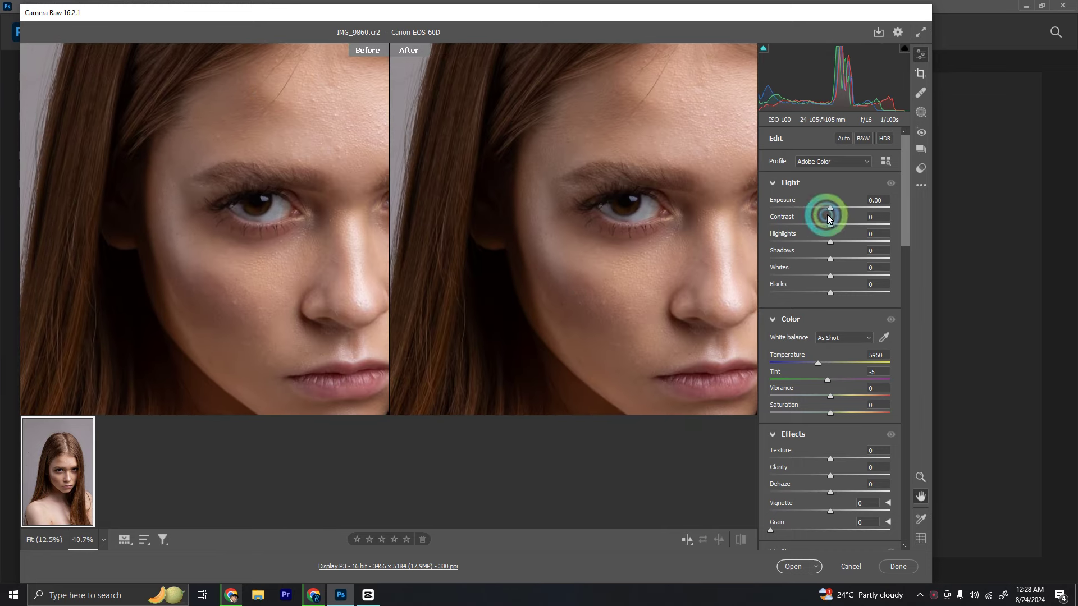
{"action": "left_click_drag", "start_coordinate": [816, 210], "coordinate": [813, 209]}
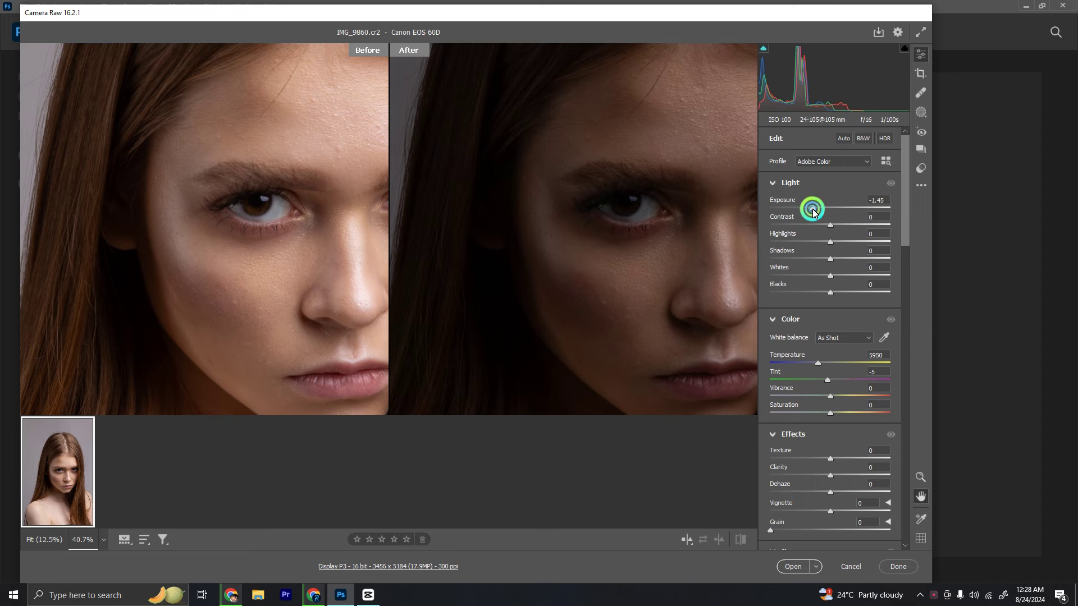
{"action": "left_click", "coordinate": [808, 245]}
{"action": "left_click_drag", "start_coordinate": [630, 231], "coordinate": [519, 241]}
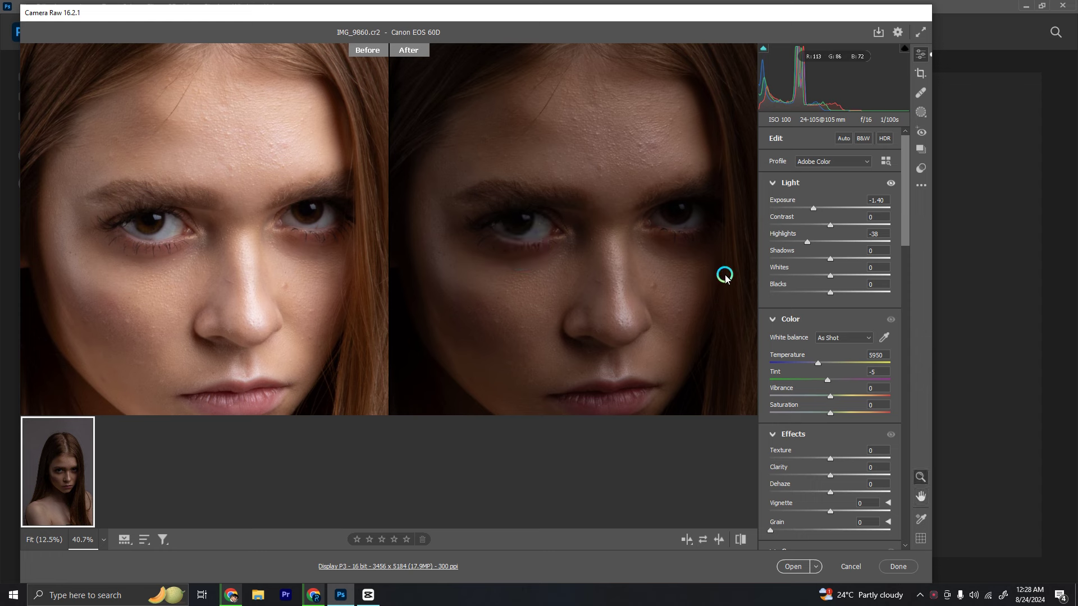
- Set Shadows +79, Whites +54, Blacks +64, Texture +6 and Clarity +3
{"action": "left_click", "coordinate": [871, 273]}
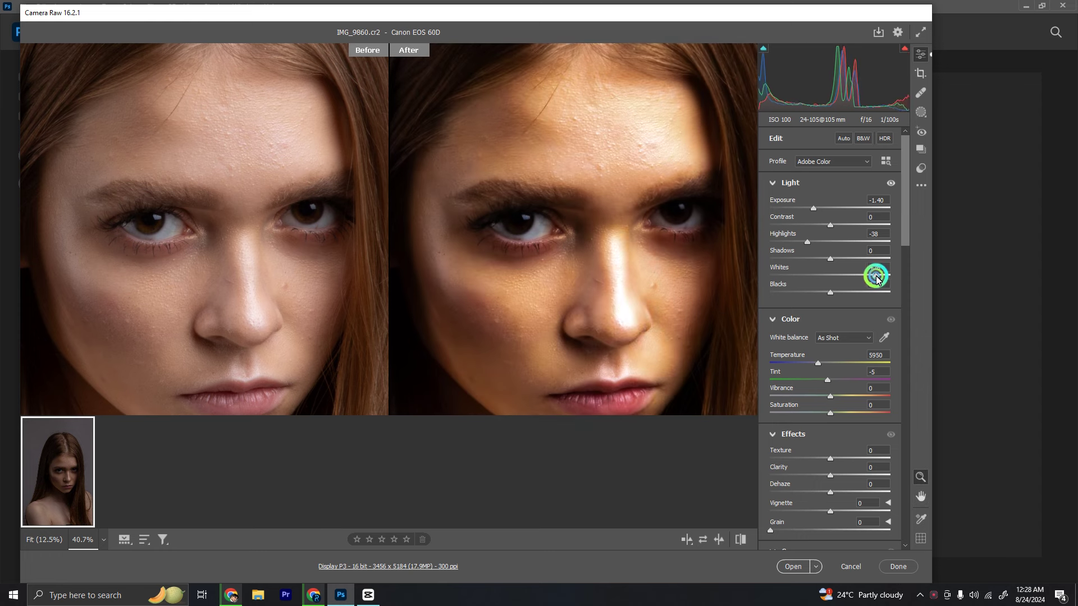
{"action": "double_click", "coordinate": [848, 275]}
{"action": "left_click", "coordinate": [863, 267]}
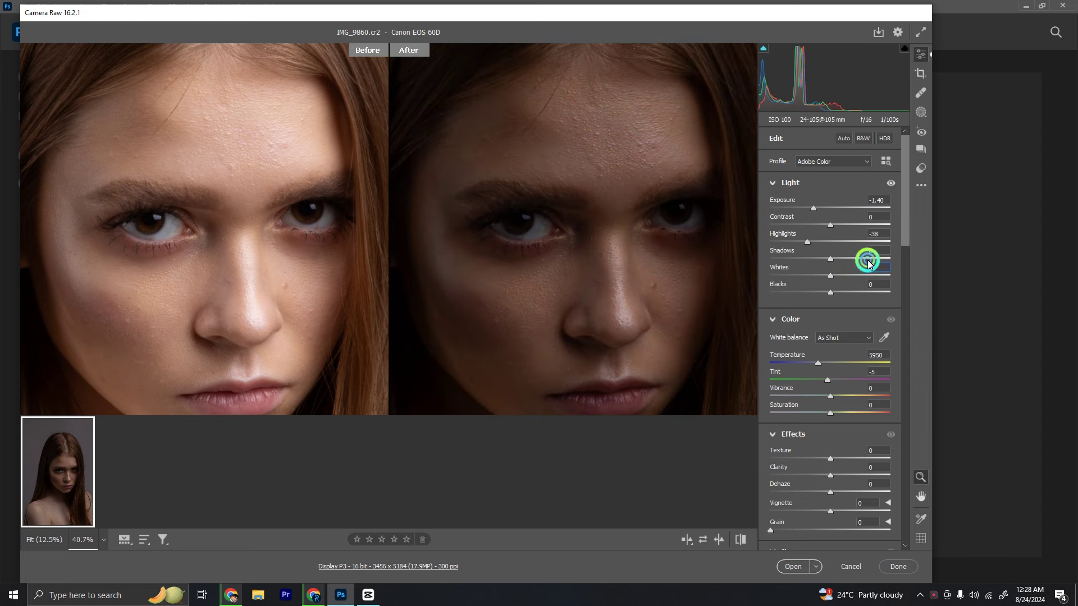
{"action": "mouse_move", "coordinate": [866, 259]}
{"action": "left_mouse_down"}
{"action": "mouse_move", "coordinate": [878, 261]}
{"action": "mouse_move", "coordinate": [863, 291]}
{"action": "left_mouse_up"}
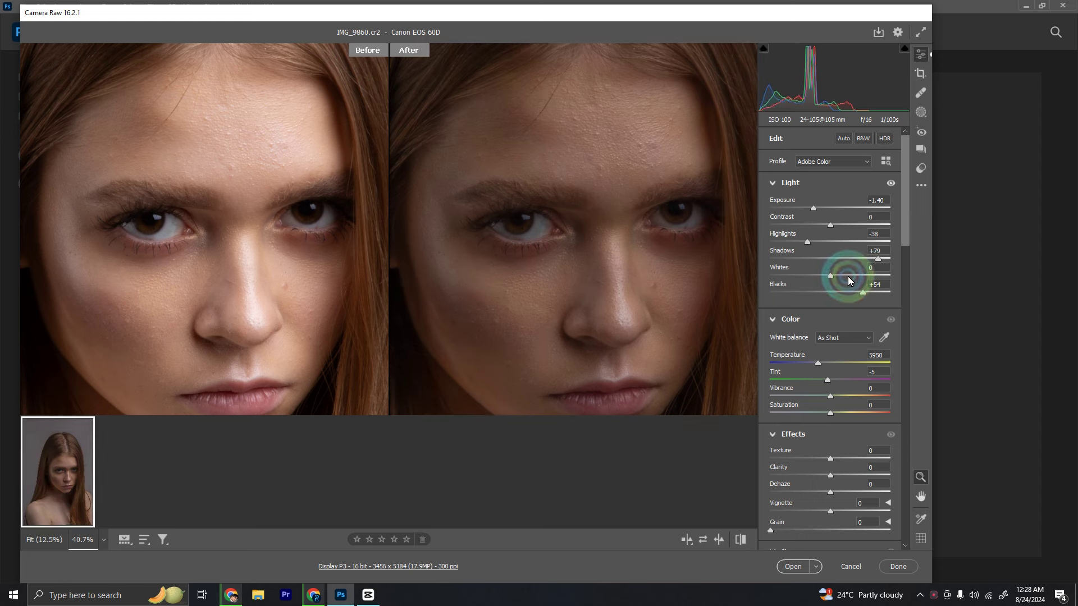
{"action": "left_click_drag", "start_coordinate": [840, 275], "coordinate": [869, 295]}
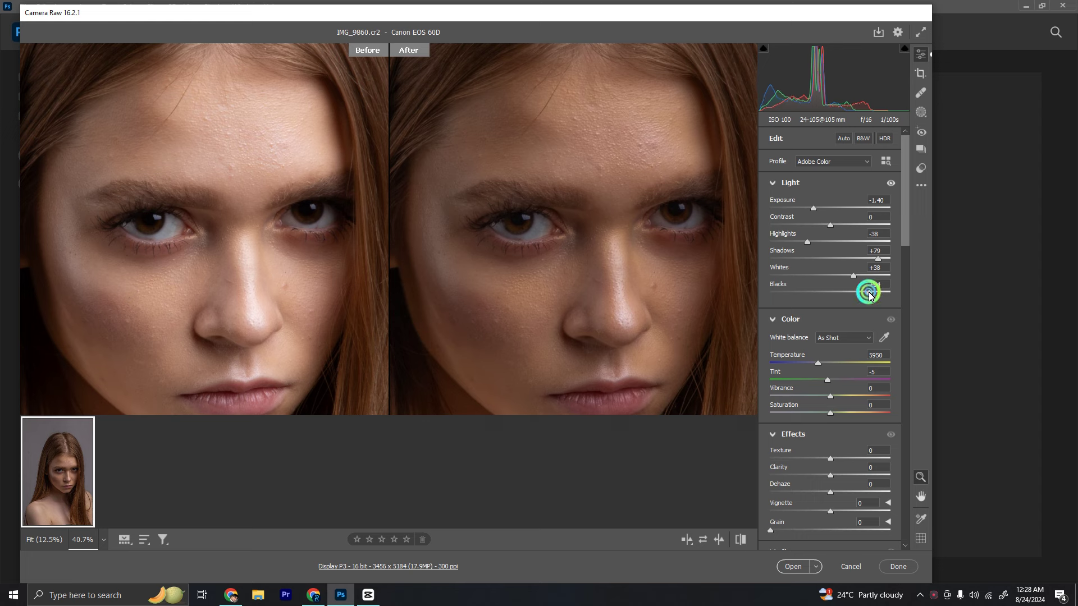
{"action": "left_click_drag", "start_coordinate": [854, 275], "coordinate": [862, 279]}
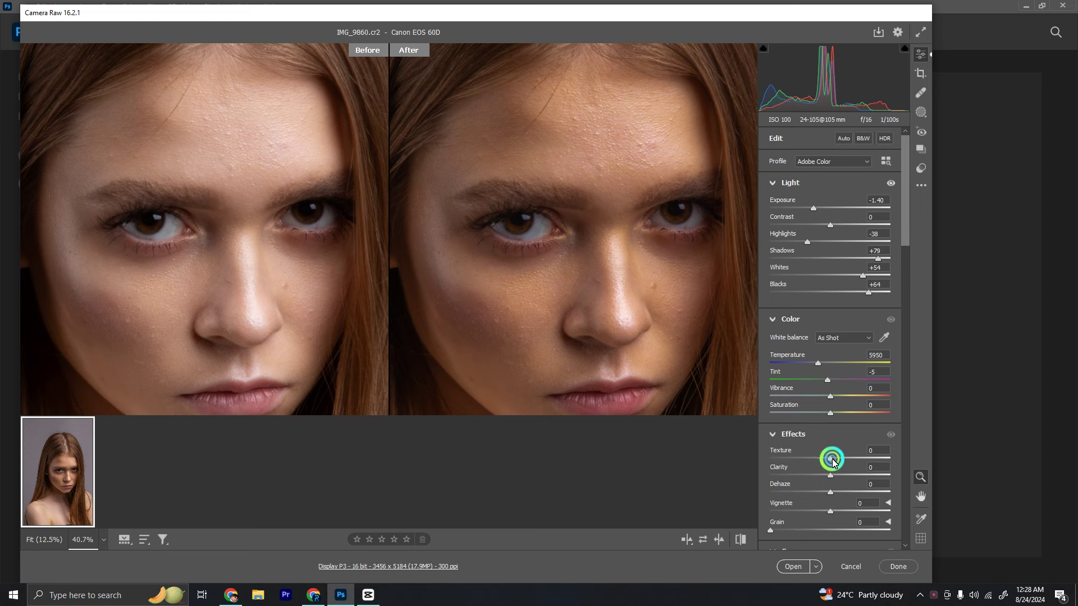
{"action": "mouse_move", "coordinate": [834, 461]}
{"action": "left_mouse_down"}
{"action": "mouse_move", "coordinate": [836, 470]}
{"action": "mouse_move", "coordinate": [831, 460]}
{"action": "left_mouse_up"}
- Set Detail Sharpening to 121 and zoom in on the eyes to check it
{"action": "scroll", "coordinate": [832, 462], "scroll_direction": "down", "scroll_amount": 3}
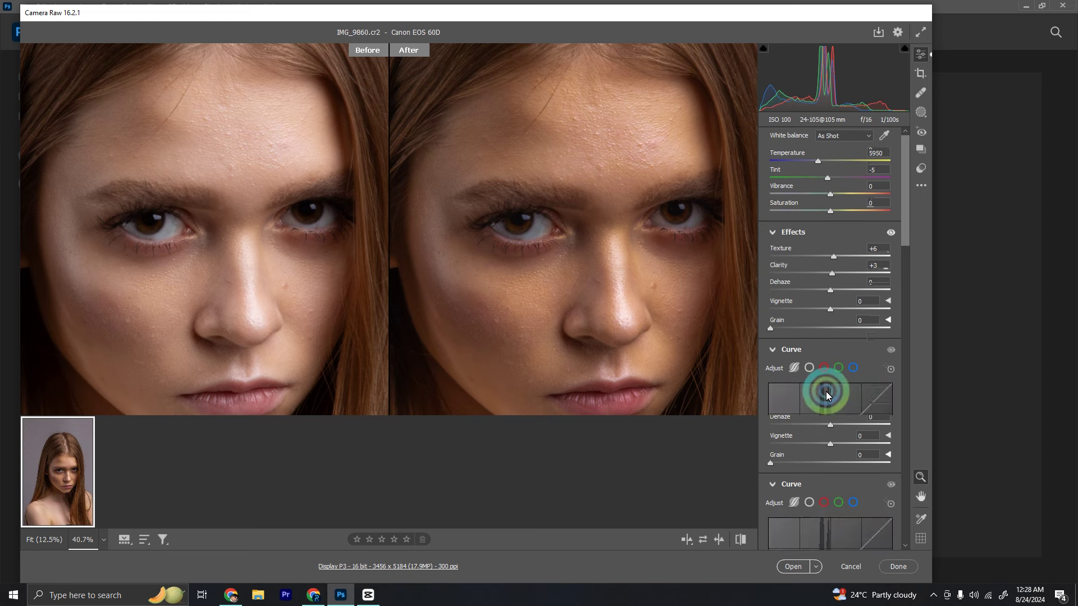
{"action": "scroll", "coordinate": [825, 453], "scroll_direction": "down", "scroll_amount": 5}
{"action": "left_click_drag", "start_coordinate": [813, 530], "coordinate": [866, 524]}
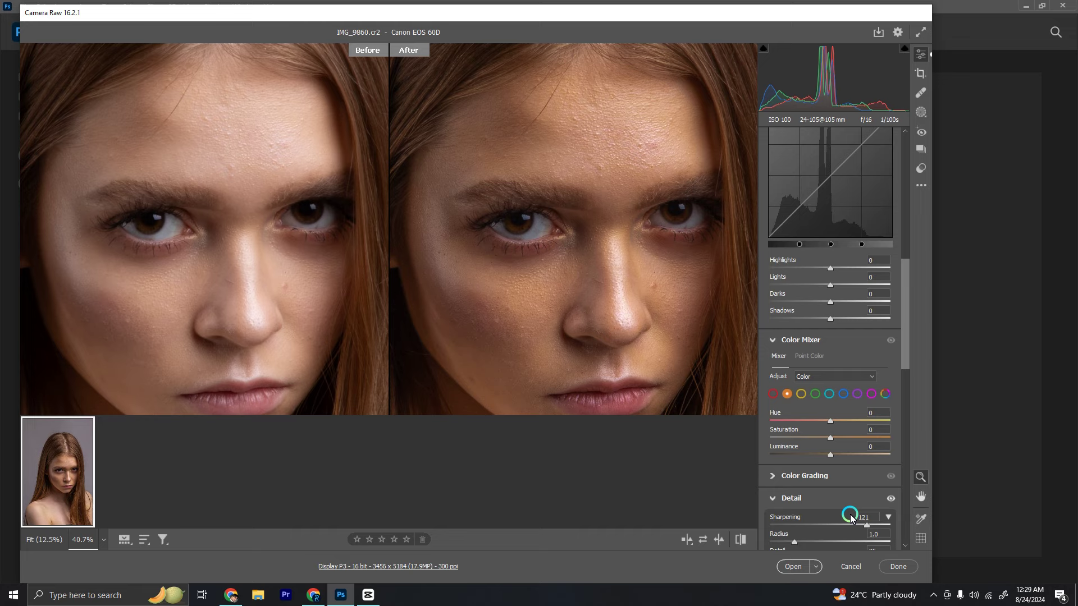
{"action": "left_click_drag", "start_coordinate": [601, 284], "coordinate": [698, 281]}
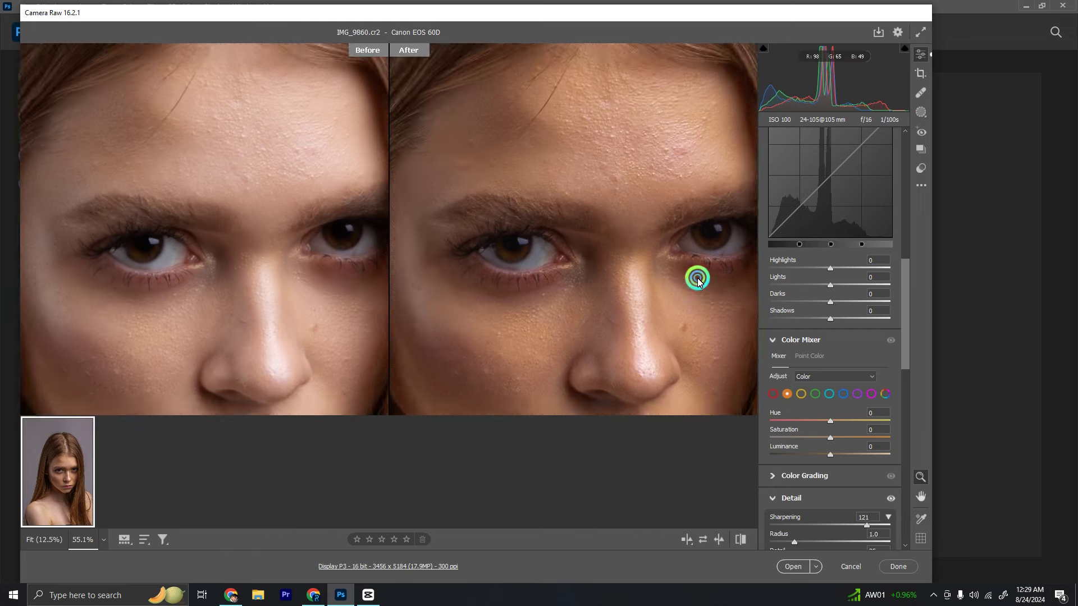
{"action": "left_click_drag", "start_coordinate": [572, 286], "coordinate": [741, 151]}
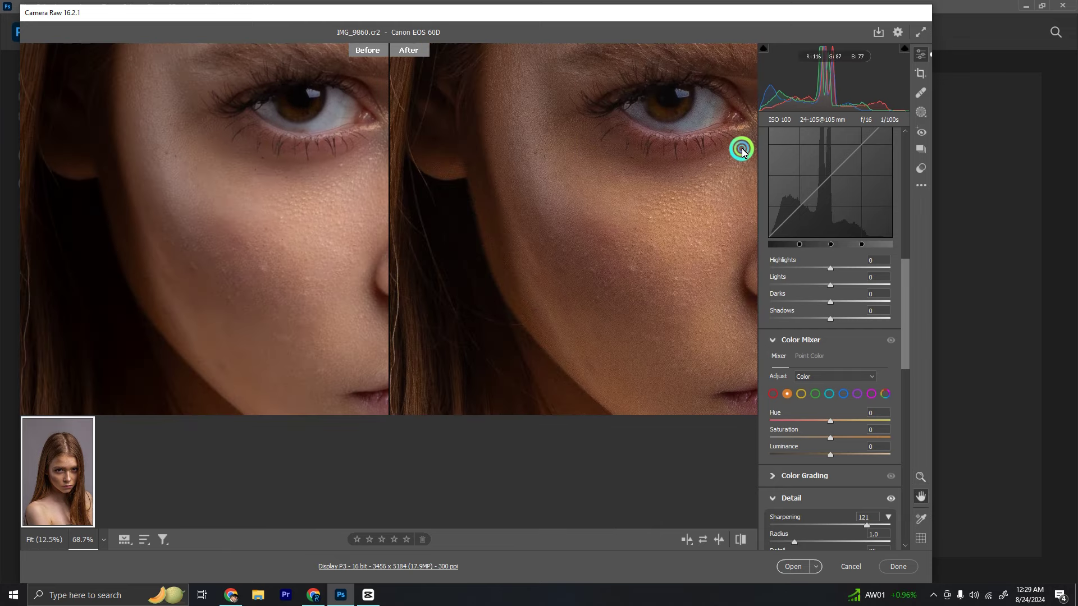
{"action": "left_click_drag", "start_coordinate": [613, 156], "coordinate": [517, 257]}
{"action": "mouse_move", "coordinate": [618, 229]}
{"action": "left_mouse_down"}
{"action": "mouse_move", "coordinate": [478, 84]}
{"action": "mouse_move", "coordinate": [567, 233]}
{"action": "mouse_move", "coordinate": [710, 65]}
{"action": "mouse_move", "coordinate": [647, 337]}
{"action": "mouse_move", "coordinate": [659, 205]}
{"action": "mouse_move", "coordinate": [589, 313]}
{"action": "left_mouse_up"}
{"action": "left_click_drag", "start_coordinate": [615, 270], "coordinate": [605, 301]}
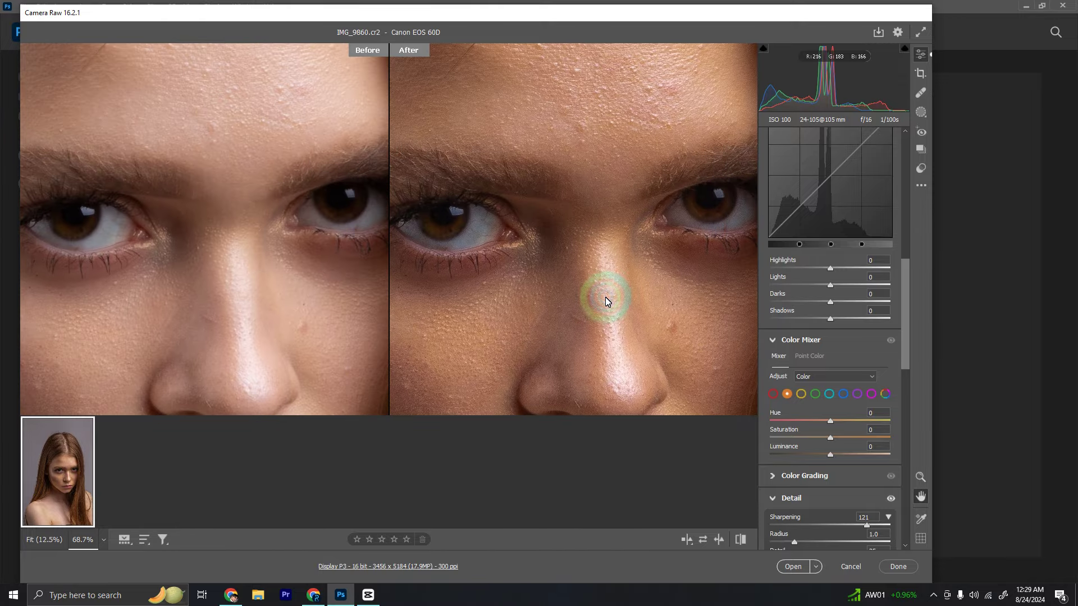
- Raise Blacks to +80, add Dehaze +11 and bump Texture to +8
{"action": "left_click", "coordinate": [877, 341]}
{"action": "scroll", "coordinate": [859, 430], "scroll_direction": "down", "scroll_amount": 3}
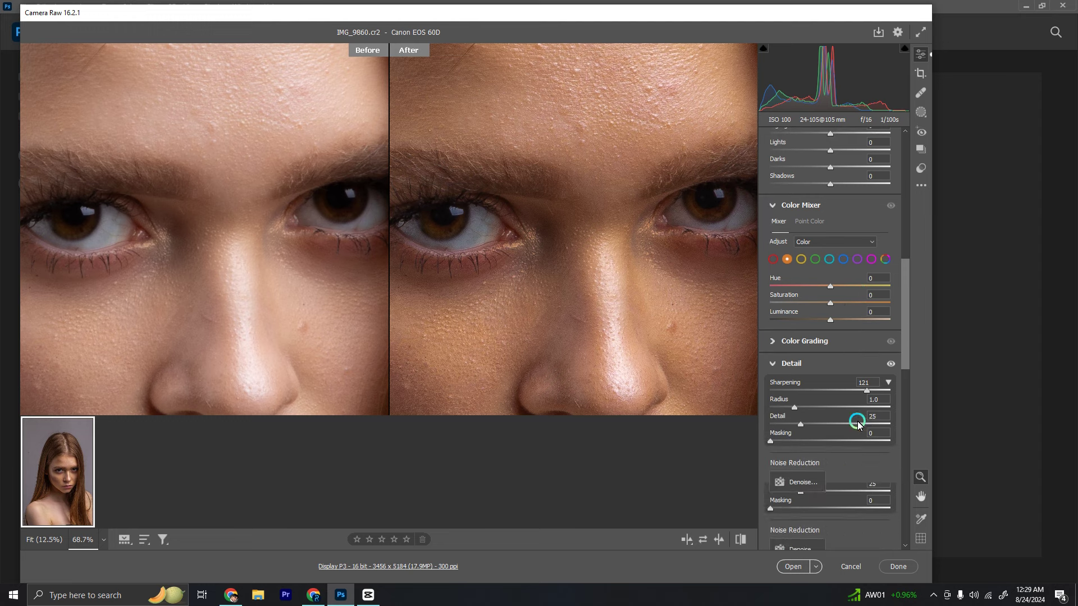
{"action": "scroll", "coordinate": [850, 286], "scroll_direction": "up", "scroll_amount": 3}
{"action": "scroll", "coordinate": [851, 286], "scroll_direction": "up", "scroll_amount": 5}
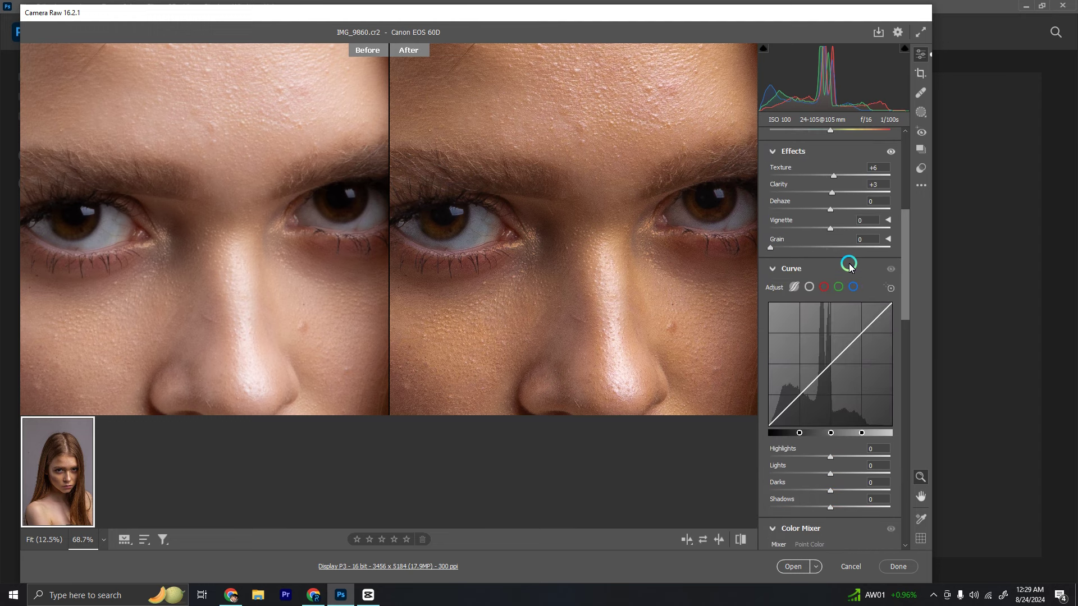
{"action": "scroll", "coordinate": [836, 272], "scroll_direction": "up", "scroll_amount": 3}
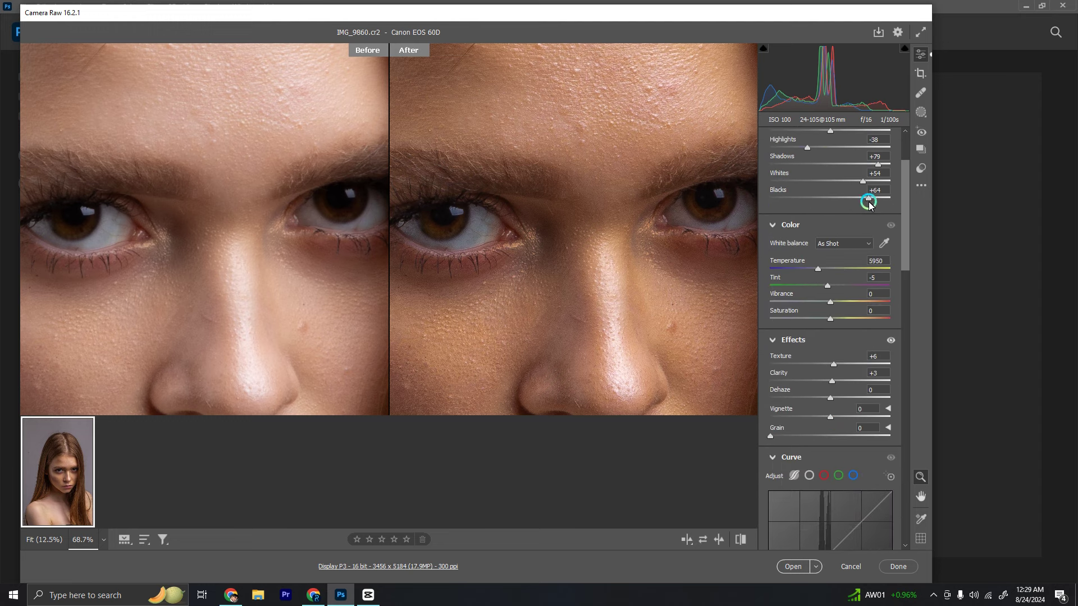
{"action": "left_click_drag", "start_coordinate": [875, 198], "coordinate": [879, 198]}
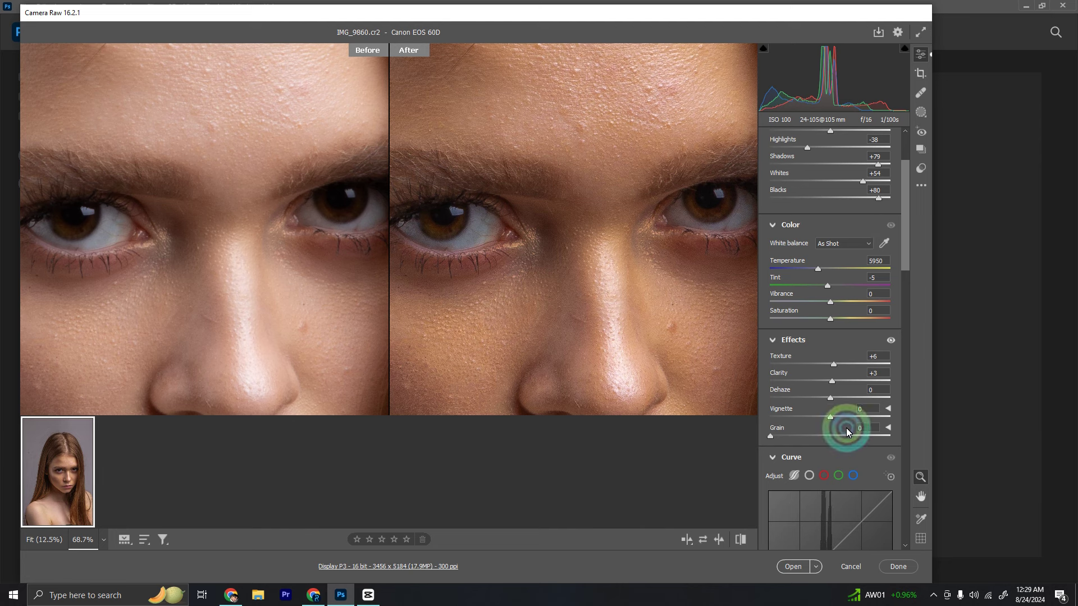
{"action": "left_click_drag", "start_coordinate": [833, 404], "coordinate": [838, 404]}
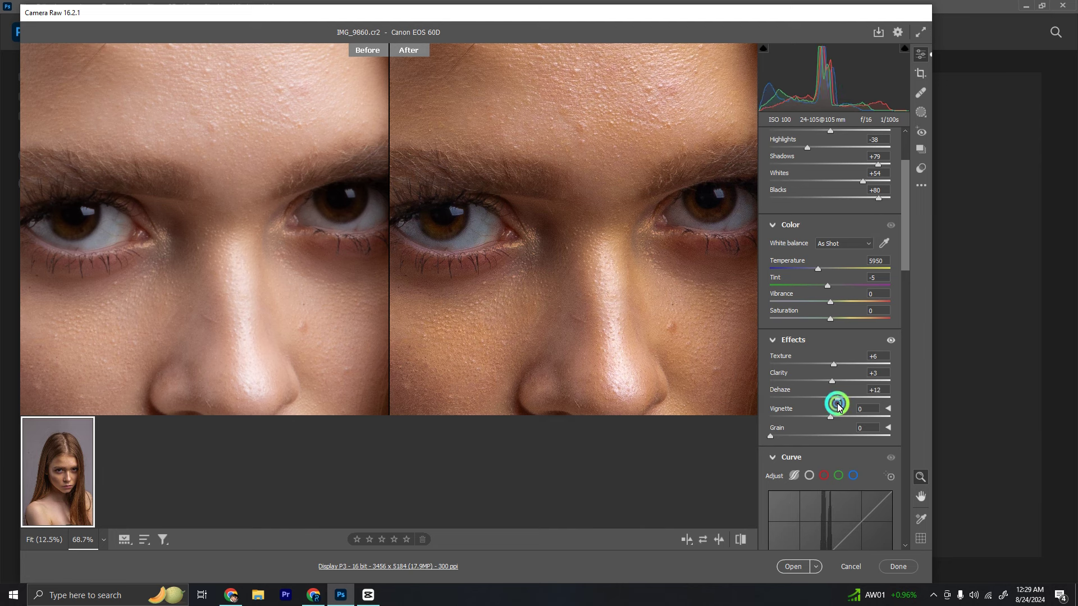
{"action": "left_click_drag", "start_coordinate": [834, 365], "coordinate": [833, 411]}
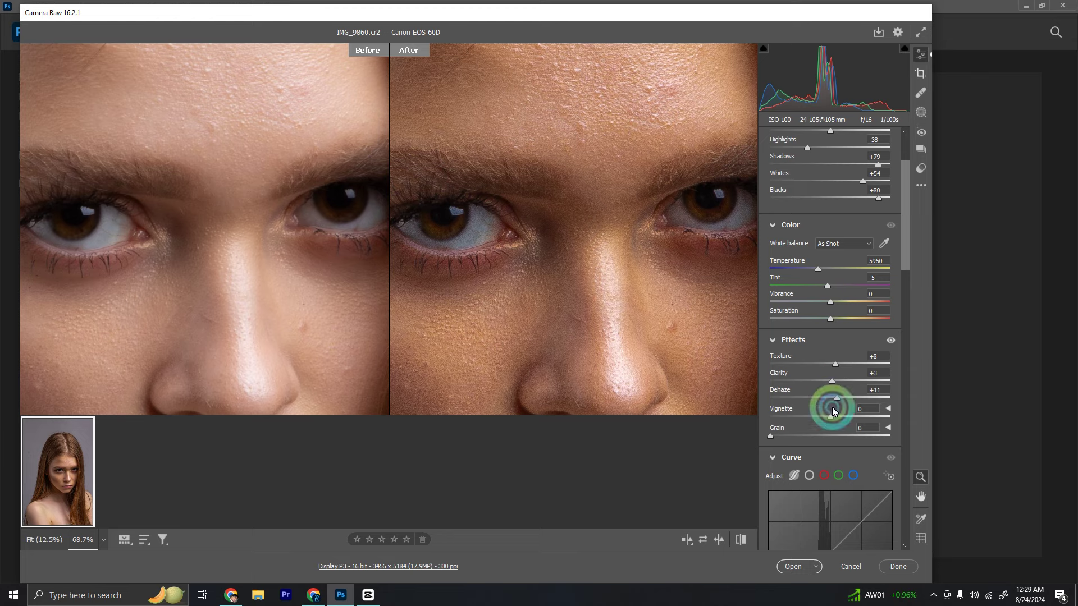
{"action": "left_click", "coordinate": [577, 291]}
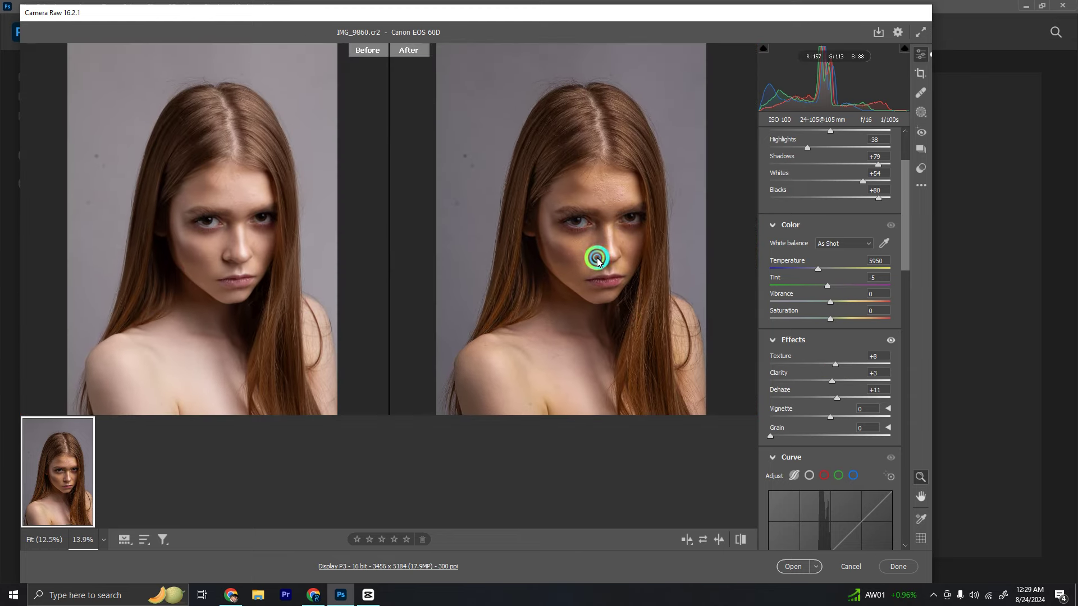
{"action": "left_click", "coordinate": [601, 260]}
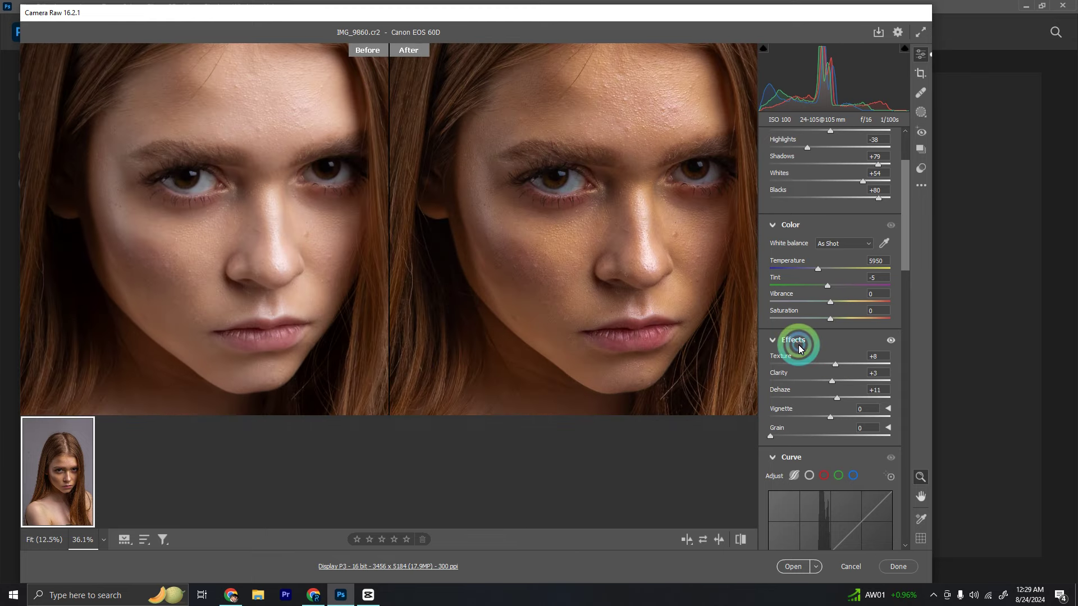
{"action": "left_click", "coordinate": [800, 348]}
- In Color Mixer, shift yellow hue to -27, and orange to hue -11, saturation -17
{"action": "scroll", "coordinate": [845, 347], "scroll_direction": "down", "scroll_amount": 2}
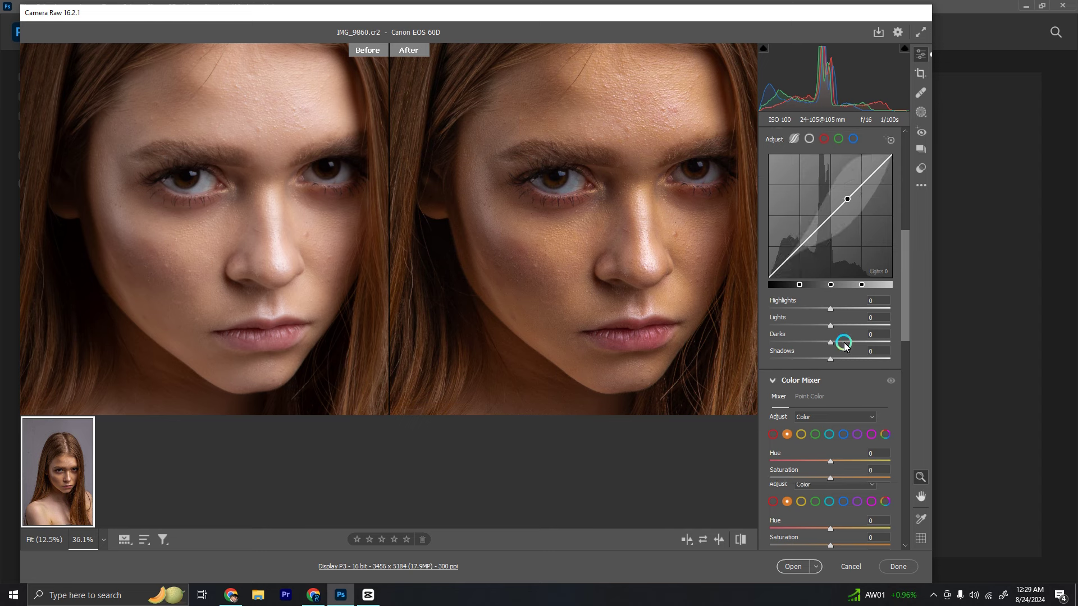
{"action": "scroll", "coordinate": [845, 347], "scroll_direction": "down", "scroll_amount": 2}
{"action": "left_click", "coordinate": [800, 300]}
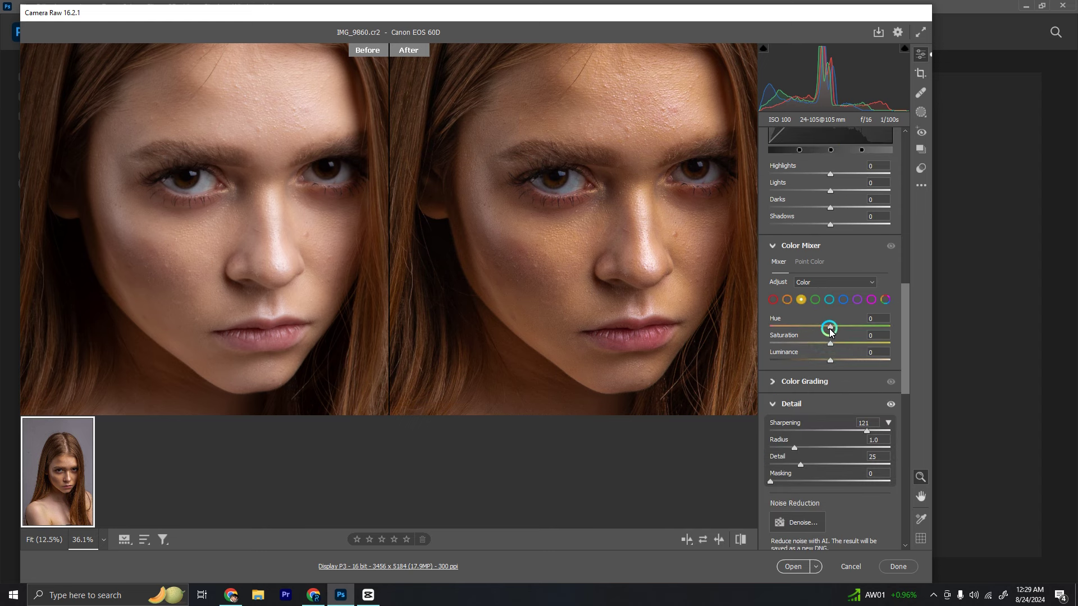
{"action": "left_click_drag", "start_coordinate": [830, 330], "coordinate": [815, 331]}
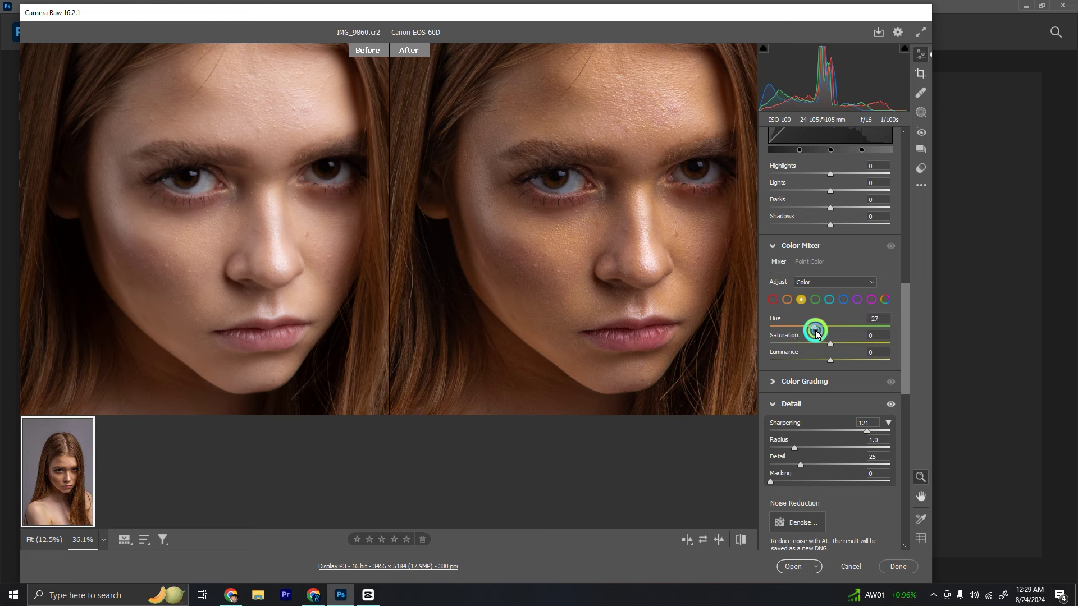
{"action": "left_click_drag", "start_coordinate": [815, 331], "coordinate": [712, 325]}
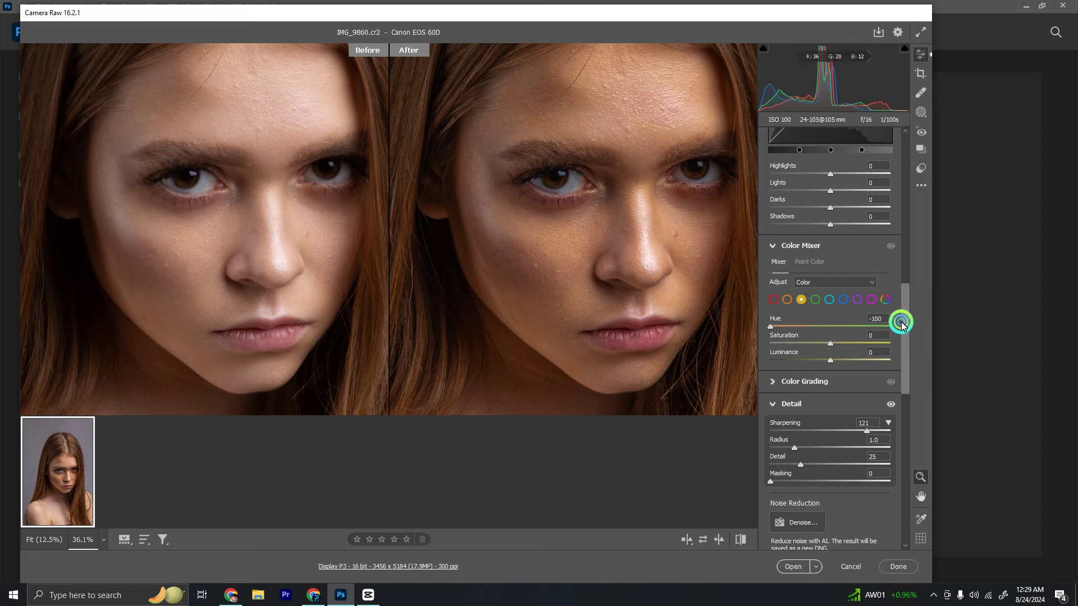
{"action": "left_click", "coordinate": [787, 299]}
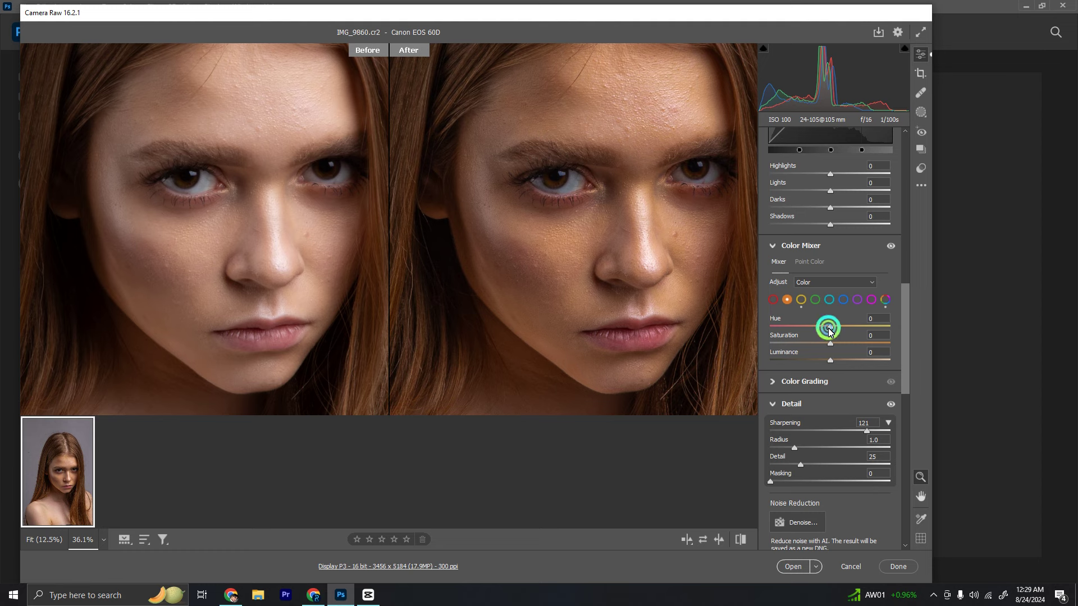
{"action": "left_click_drag", "start_coordinate": [827, 331], "coordinate": [820, 347]}
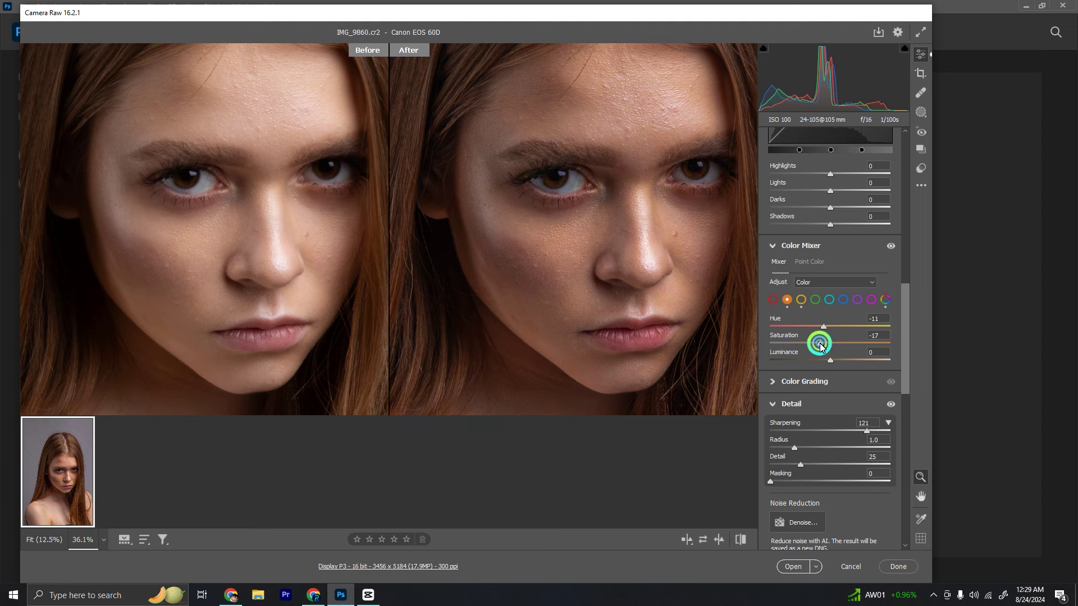
{"action": "left_click", "coordinate": [586, 240]}
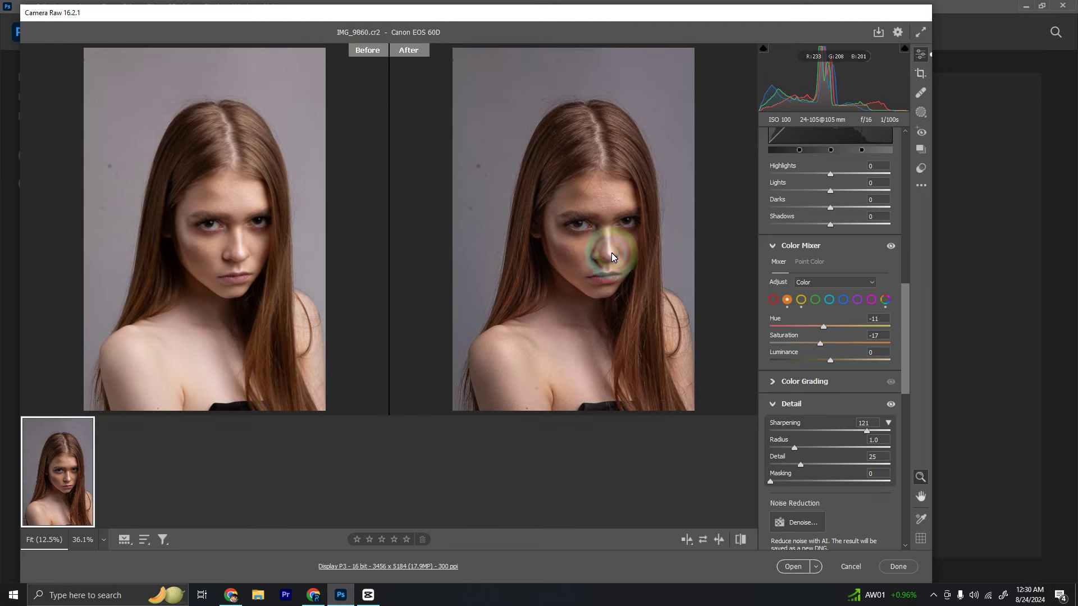
{"action": "left_click", "coordinate": [589, 224]}
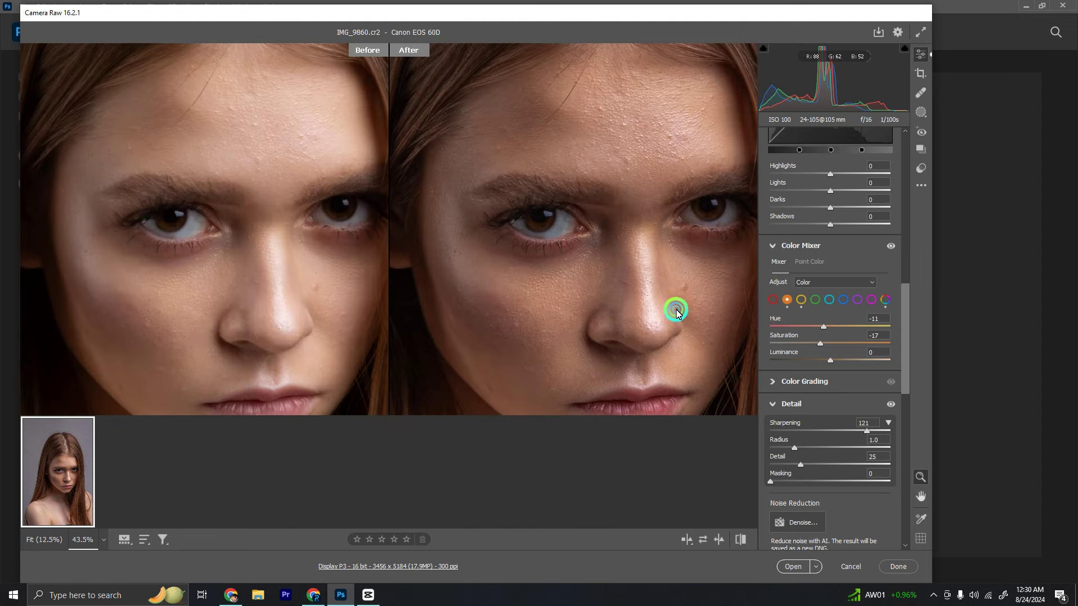
- Enable Remove chromatic aberration, leave profile corrections off, and open the image in Photoshop
{"action": "scroll", "coordinate": [837, 438], "scroll_direction": "down", "scroll_amount": 5}
{"action": "left_click", "coordinate": [775, 413]}
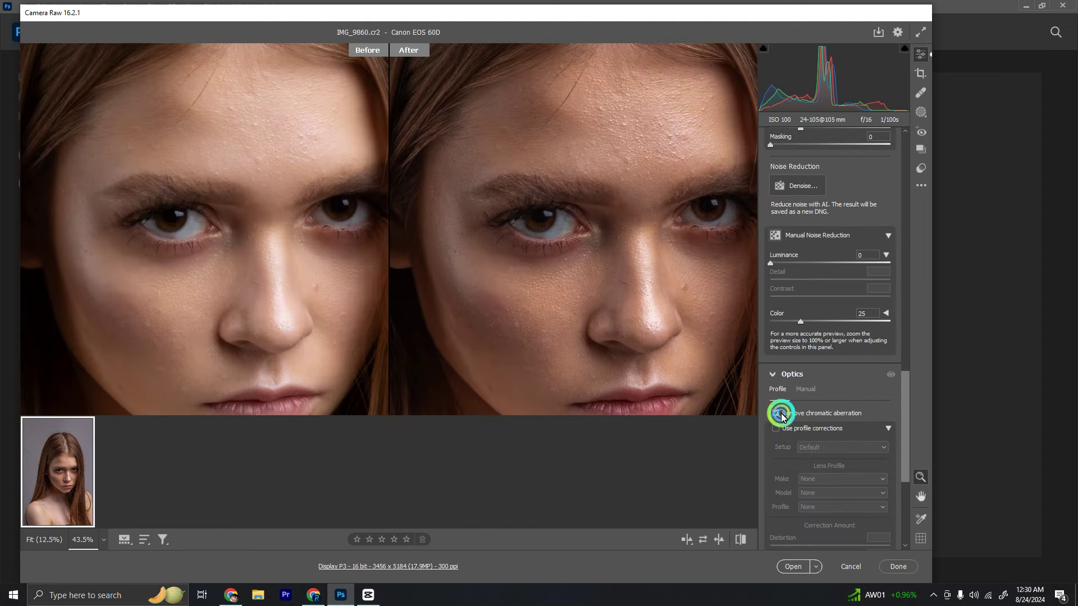
{"action": "left_click", "coordinate": [775, 428]}
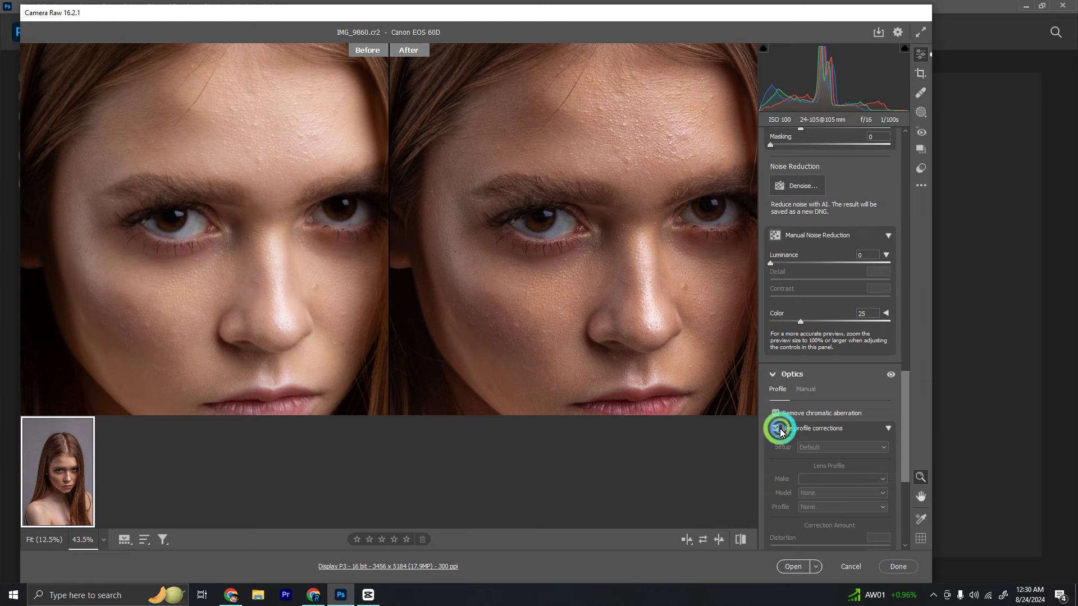
{"action": "left_click", "coordinate": [615, 290]}
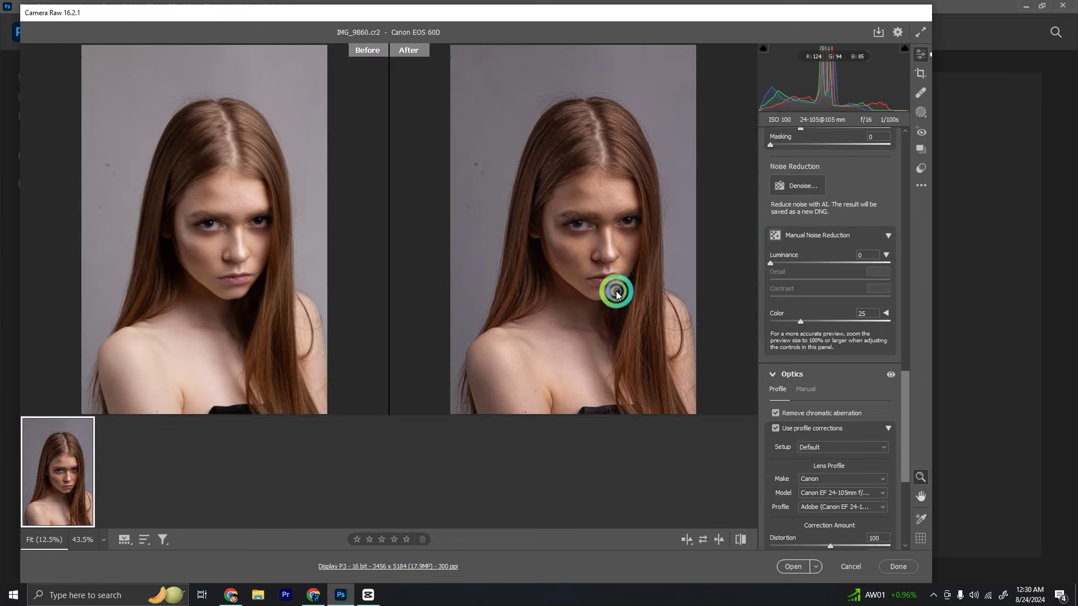
{"action": "left_click", "coordinate": [614, 268]}
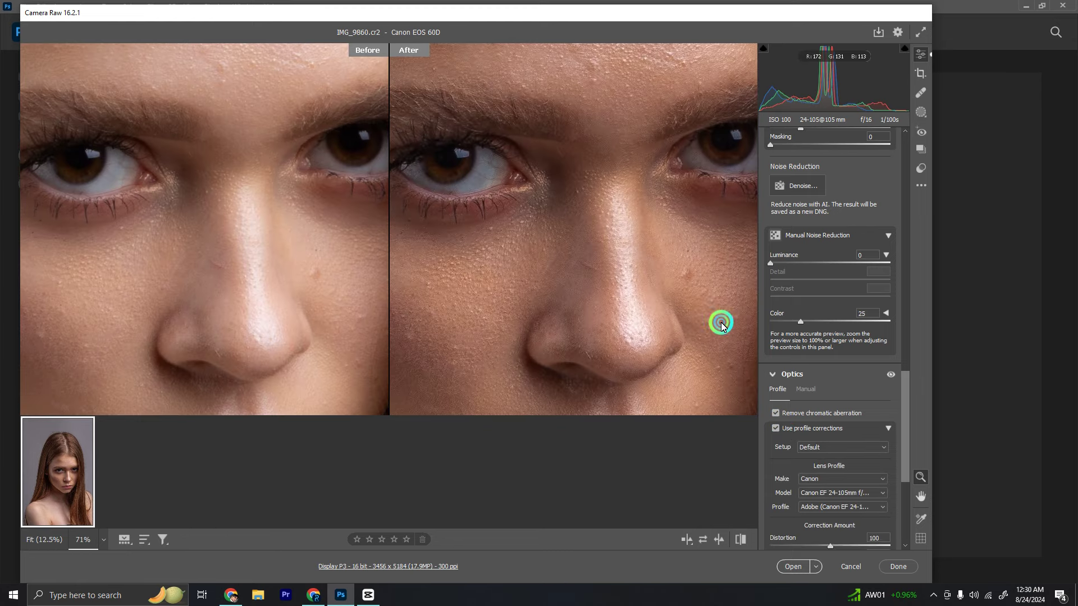
{"action": "left_click", "coordinate": [776, 428]}
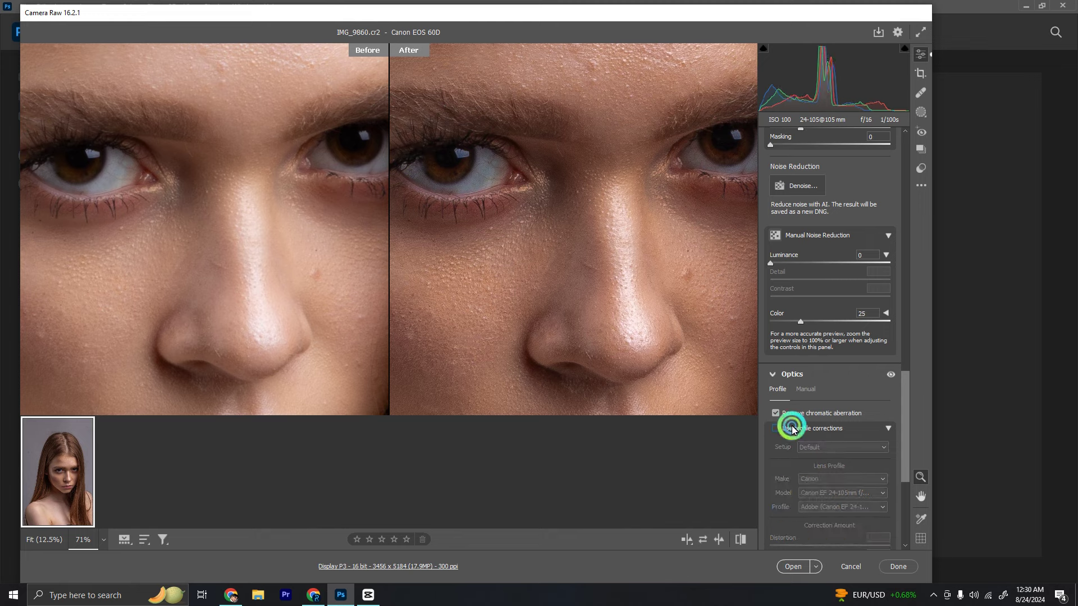
{"action": "left_click", "coordinate": [797, 566]}
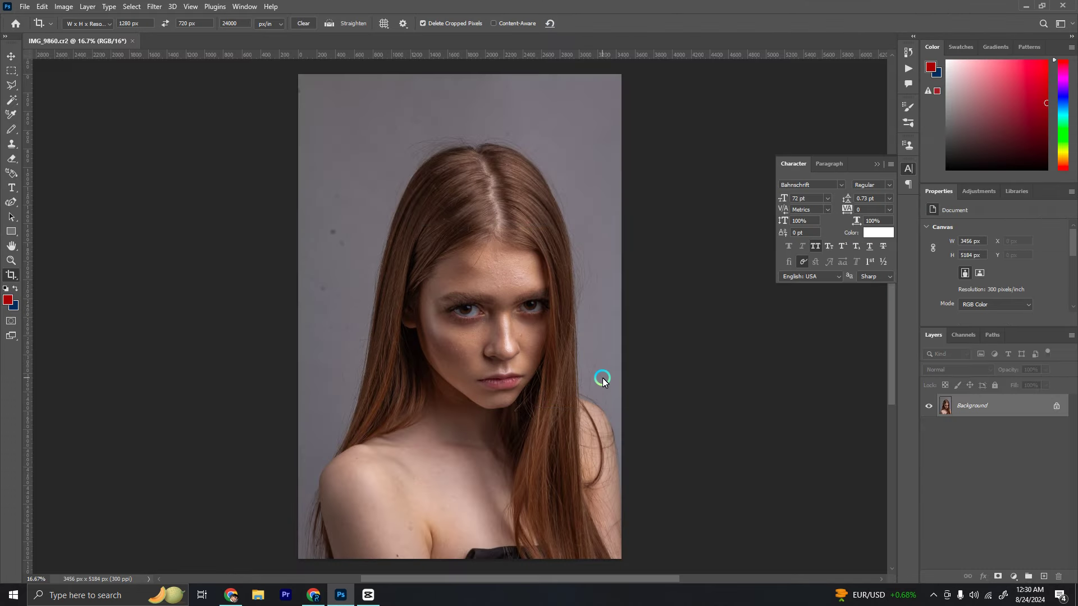
- Copy the Background layer into Layer 1 with Ctrl+J
{"action": "key", "text": "w"}
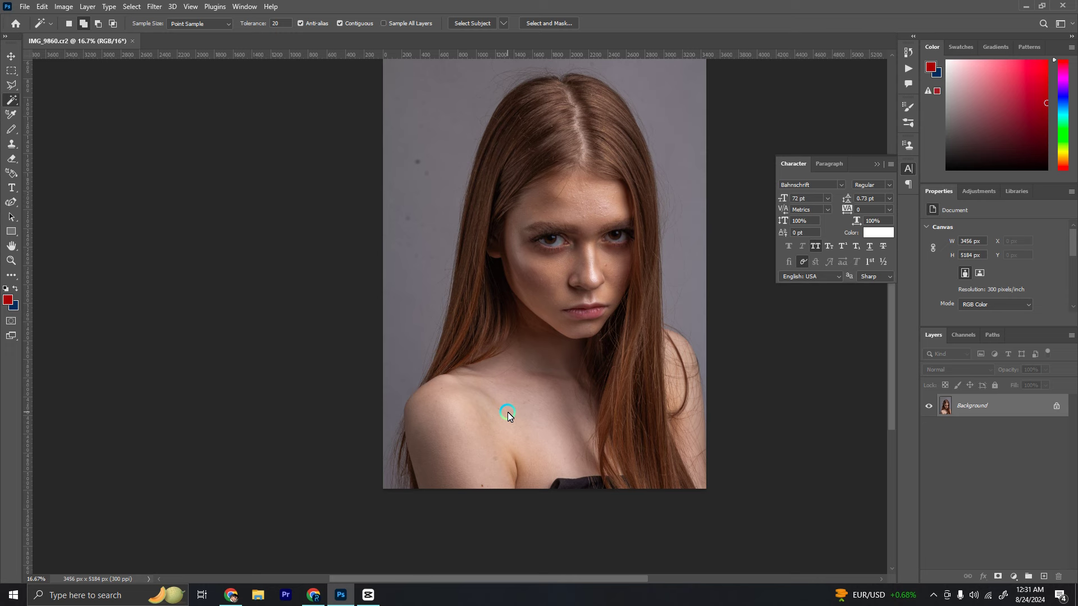
{"action": "scroll", "coordinate": [512, 299], "scroll_direction": "down", "scroll_amount": 3}
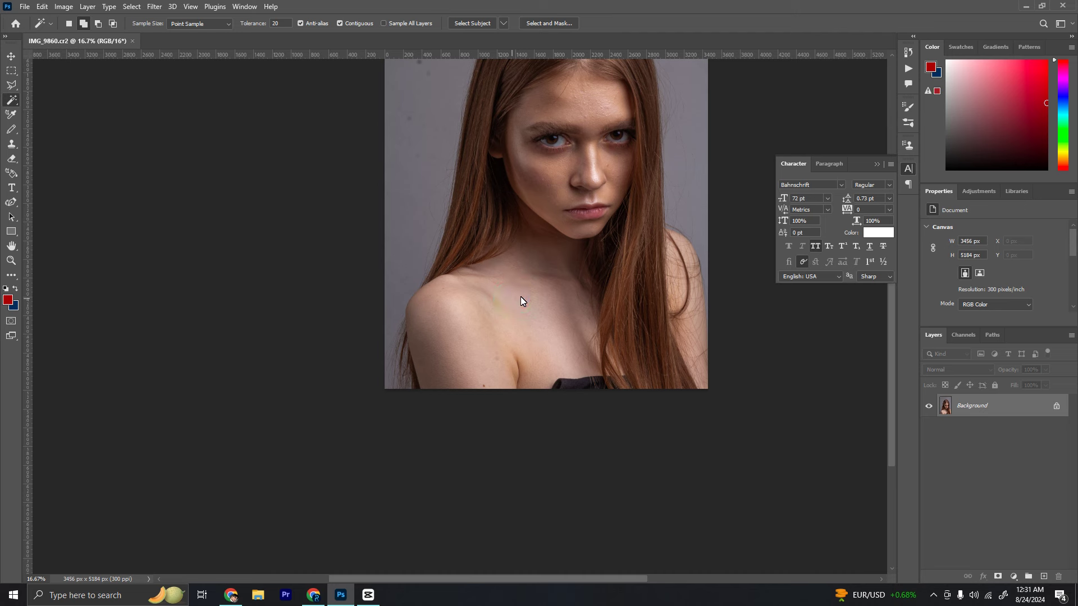
{"action": "key", "text": "shift+w"}
{"action": "key", "text": "ctrl+j"}
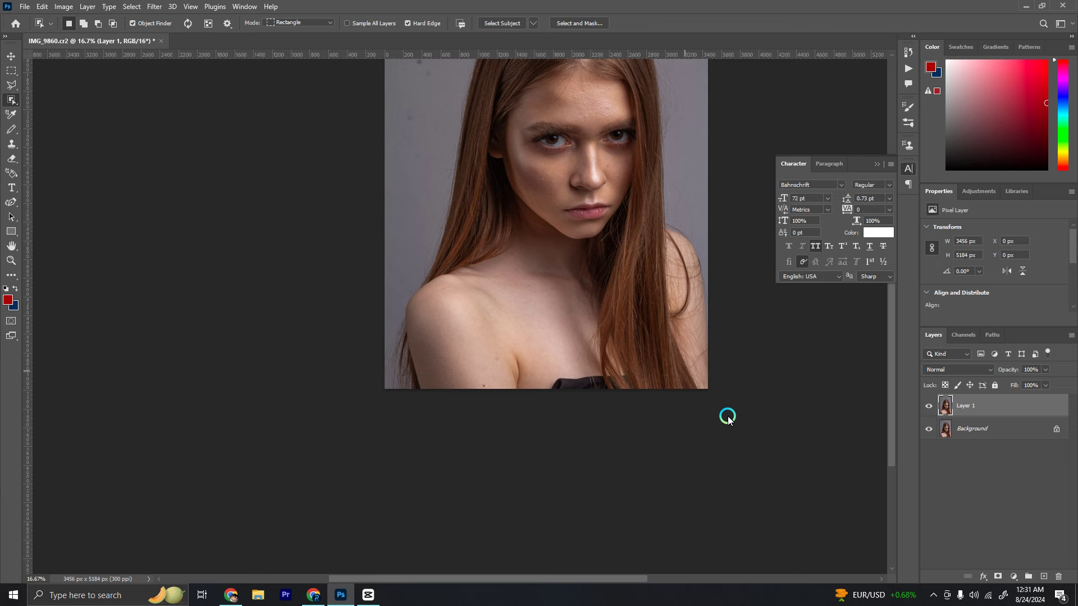
- Set Layer 1 to Multiply and move the Underlying Layer black slider in Blending Options
{"action": "key", "text": "shift+alt+m"}
{"action": "scroll", "coordinate": [713, 365], "scroll_direction": "down", "scroll_amount": 2}
{"action": "scroll", "coordinate": [702, 334], "scroll_direction": "up", "scroll_amount": 2}
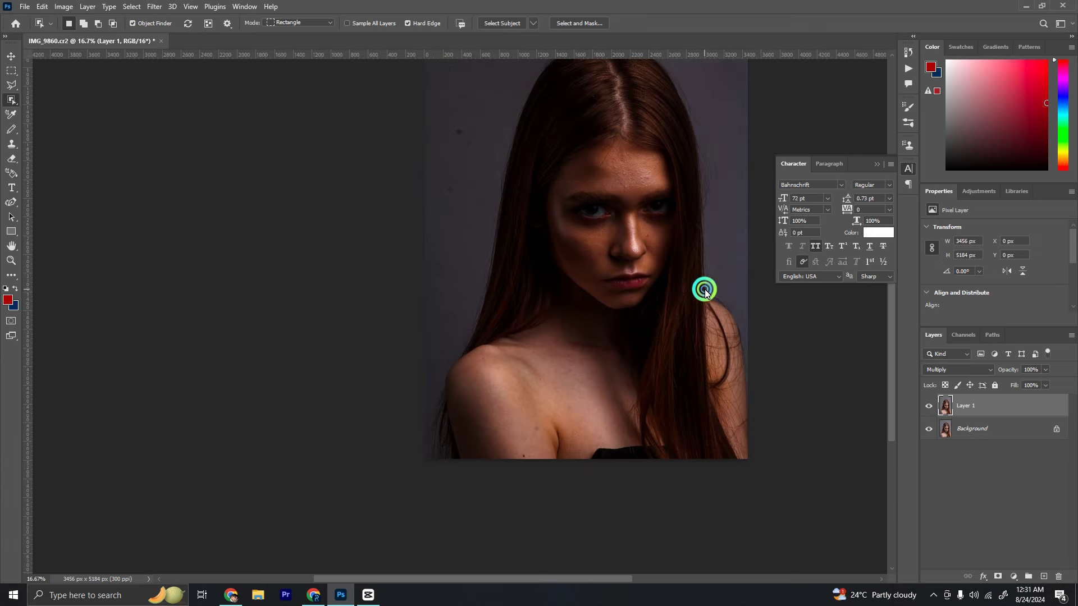
{"action": "right_click", "coordinate": [996, 408]}
{"action": "left_click", "coordinate": [887, 109]}
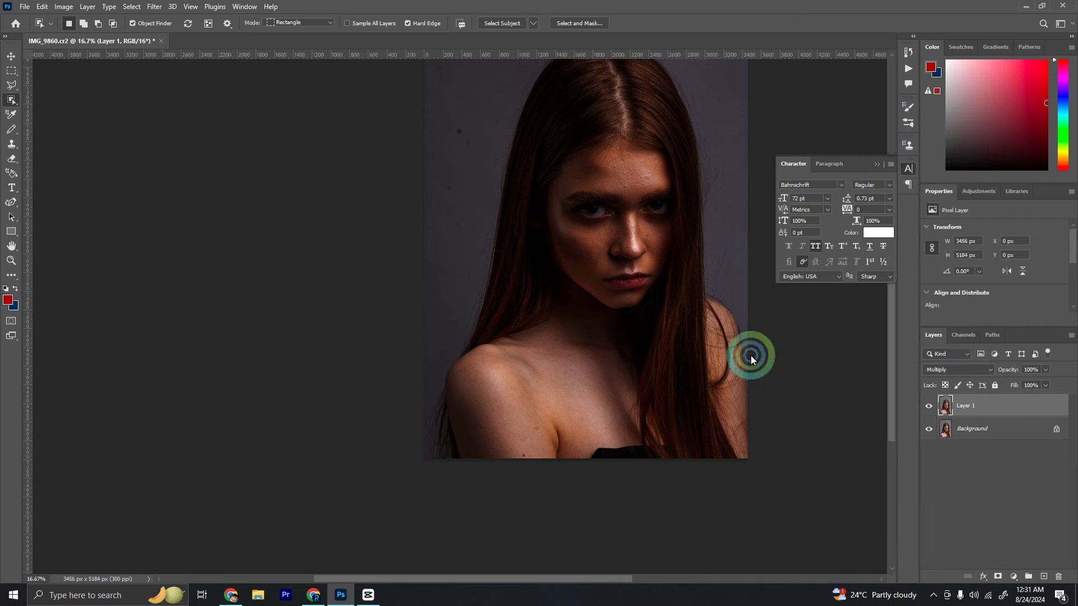
{"action": "mouse_move", "coordinate": [792, 262]}
{"action": "left_mouse_down"}
{"action": "mouse_move", "coordinate": [904, 257]}
{"action": "mouse_move", "coordinate": [794, 257]}
{"action": "left_mouse_up"}
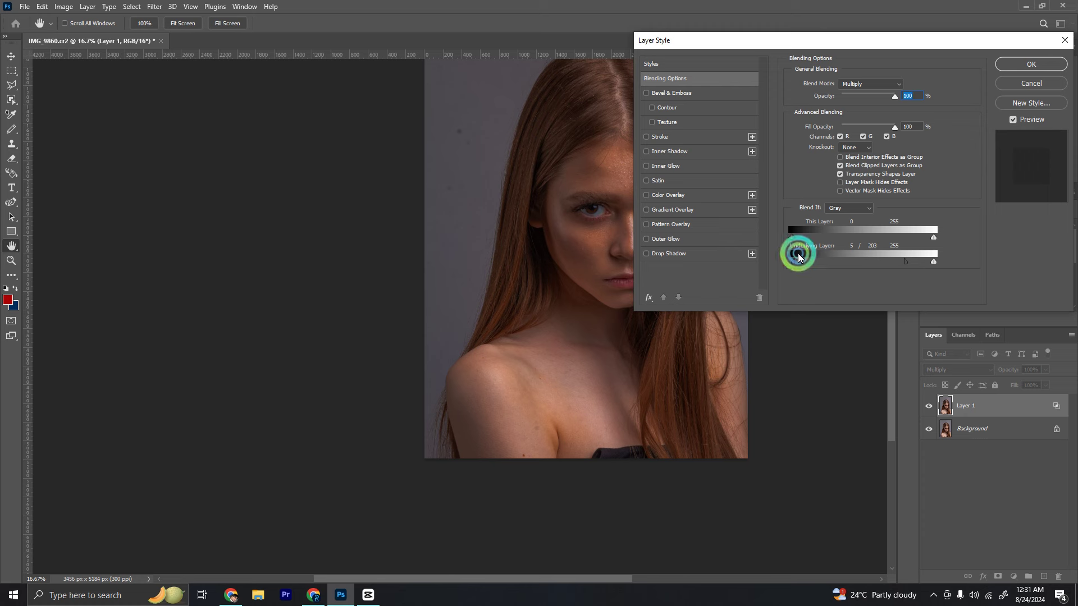
{"action": "key", "text": "Return"}
- Add a black layer mask that fully hides Layer 1
{"action": "key", "text": "w"}
{"action": "left_click", "coordinate": [997, 576], "text": "alt"}
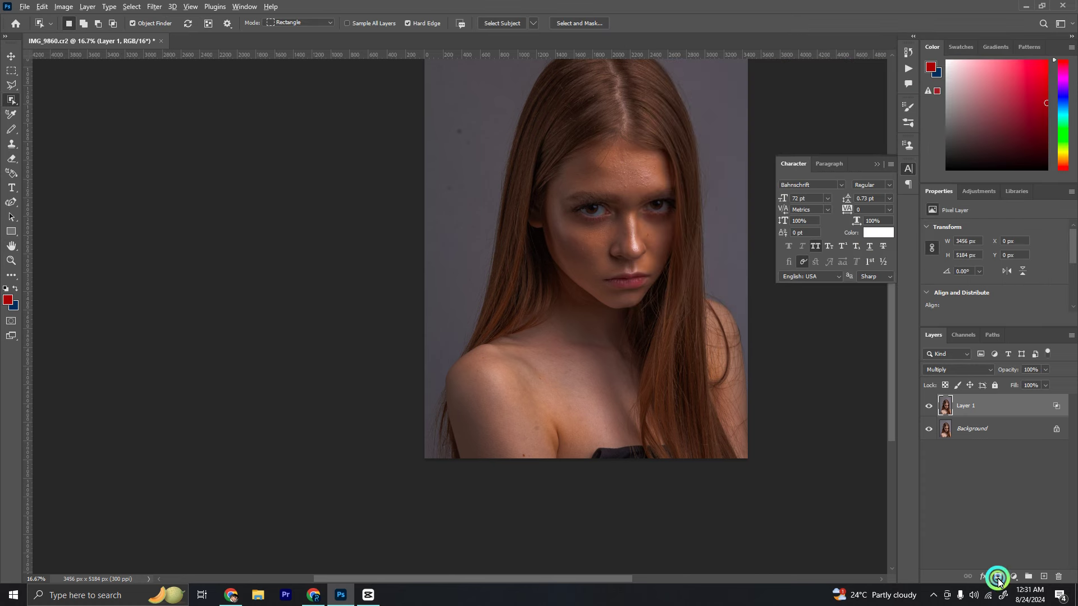
{"action": "left_click", "coordinate": [473, 378]}
{"action": "left_click", "coordinate": [682, 370]}
{"action": "key", "text": "b"}
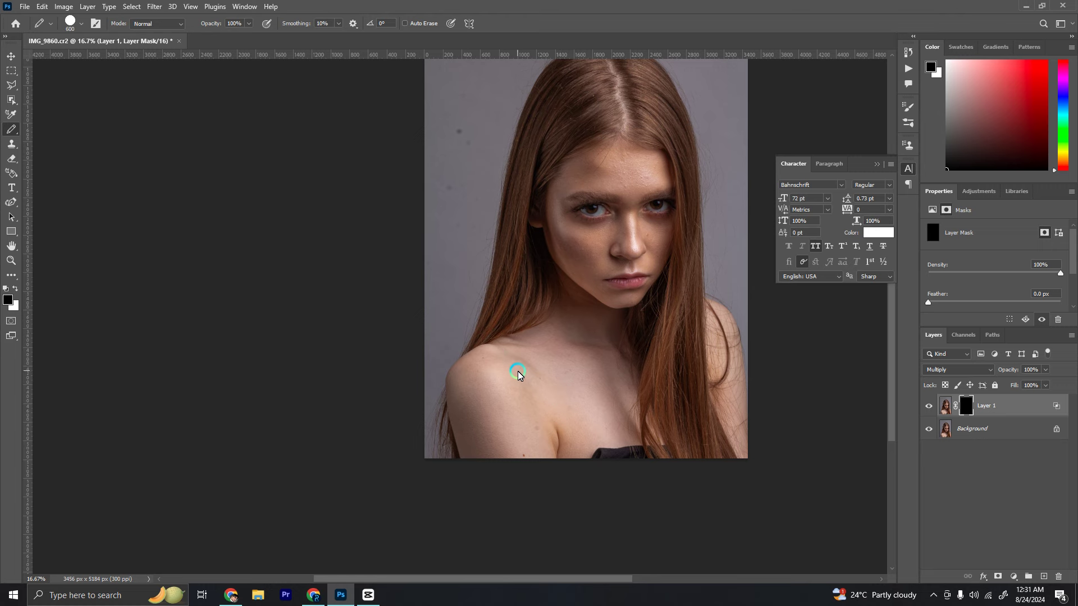
- Paint the mask white with a soft brush over the chest and the hair on the shoulder
{"action": "right_click", "coordinate": [524, 307]}
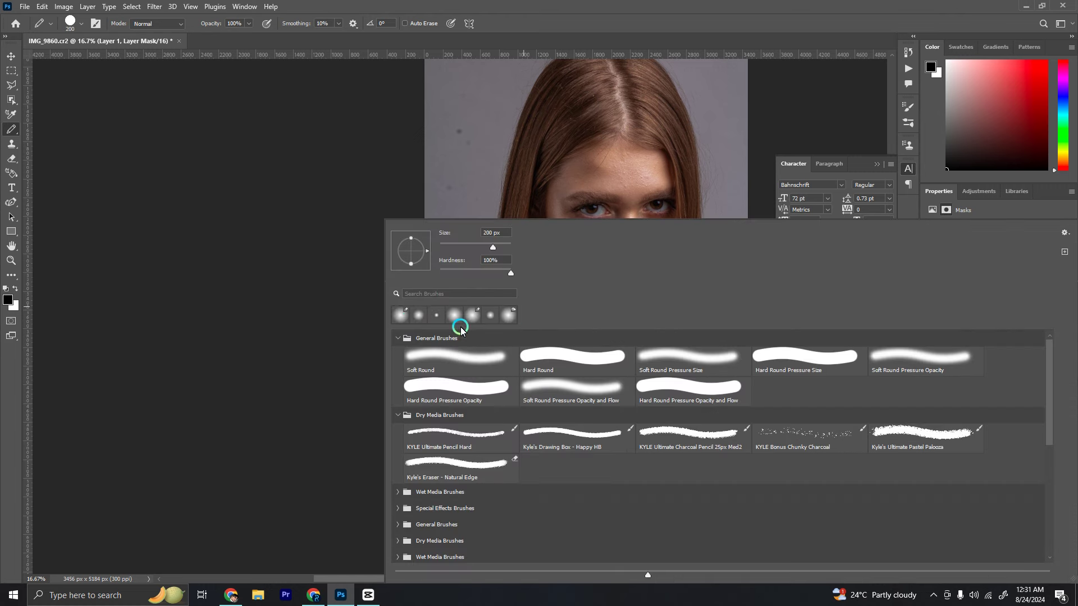
{"action": "left_click", "coordinate": [187, 236]}
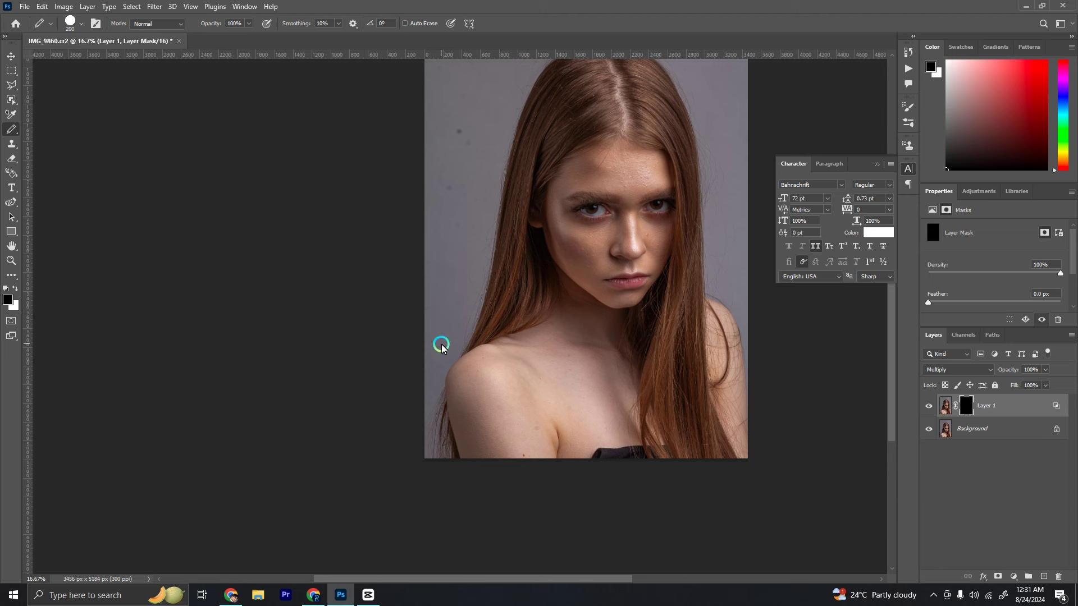
{"action": "right_click", "coordinate": [11, 130]}
{"action": "left_click", "coordinate": [51, 128]}
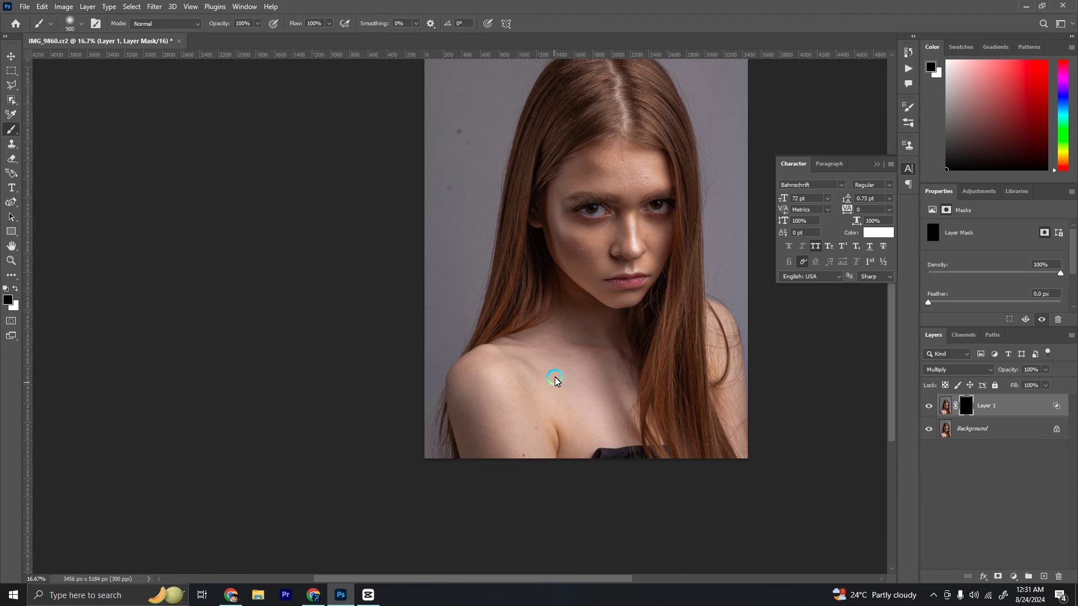
{"action": "key", "text": "x"}
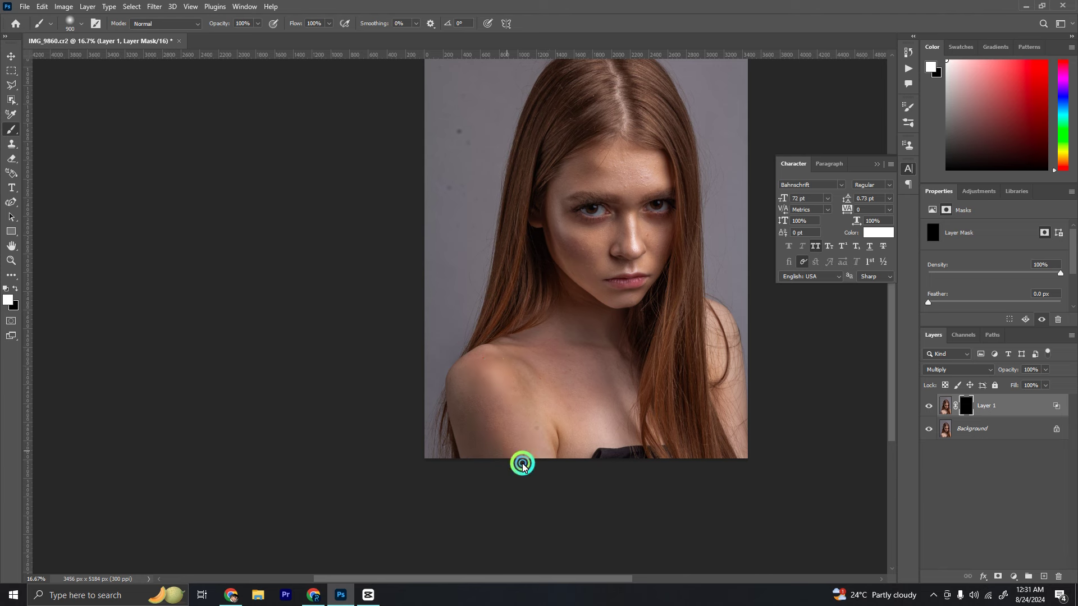
{"action": "left_click", "coordinate": [600, 420]}
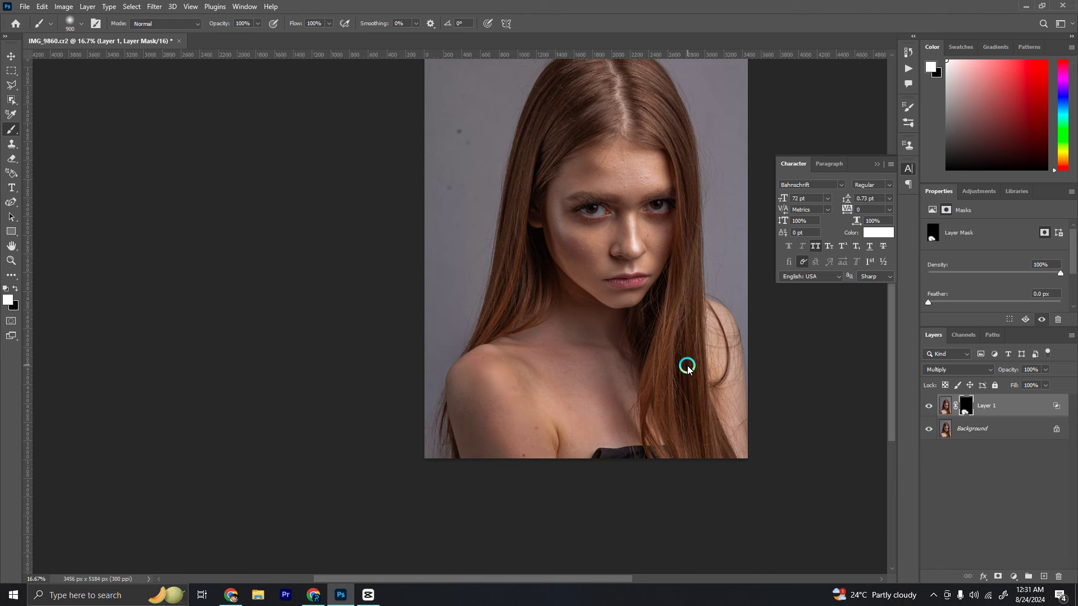
{"action": "key", "text": "bracketleft"}
{"action": "mouse_move", "coordinate": [717, 327]}
{"action": "left_mouse_down"}
{"action": "mouse_move", "coordinate": [741, 447]}
{"action": "mouse_move", "coordinate": [710, 325]}
{"action": "left_mouse_up"}
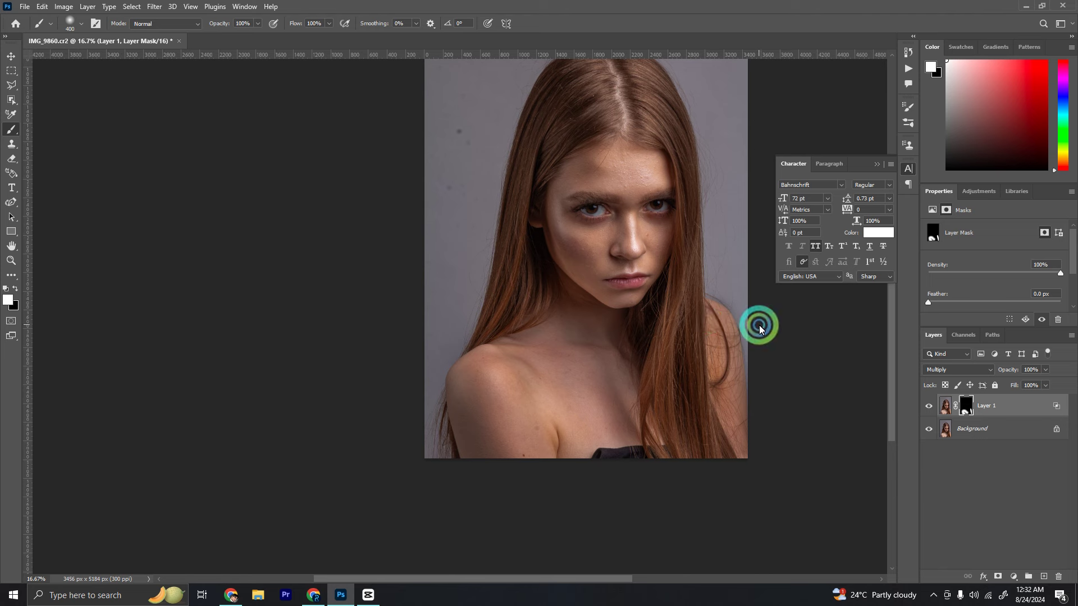
{"action": "key", "text": "x"}
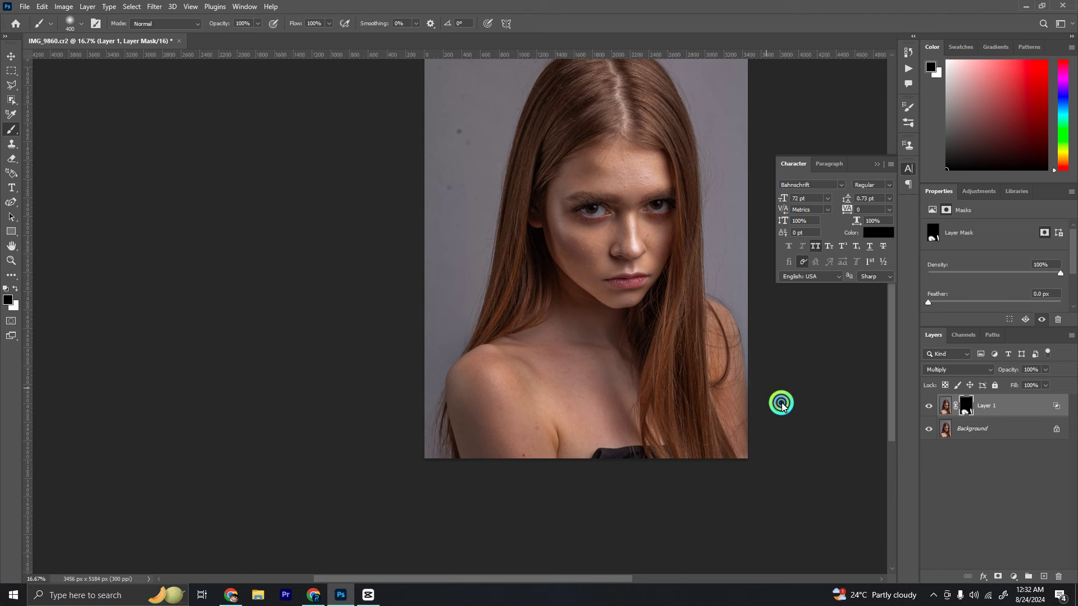
- Set Layer 1 opacity to about 76%
{"action": "left_click", "coordinate": [1044, 370]}
{"action": "left_click_drag", "start_coordinate": [1043, 373], "coordinate": [1022, 383]}
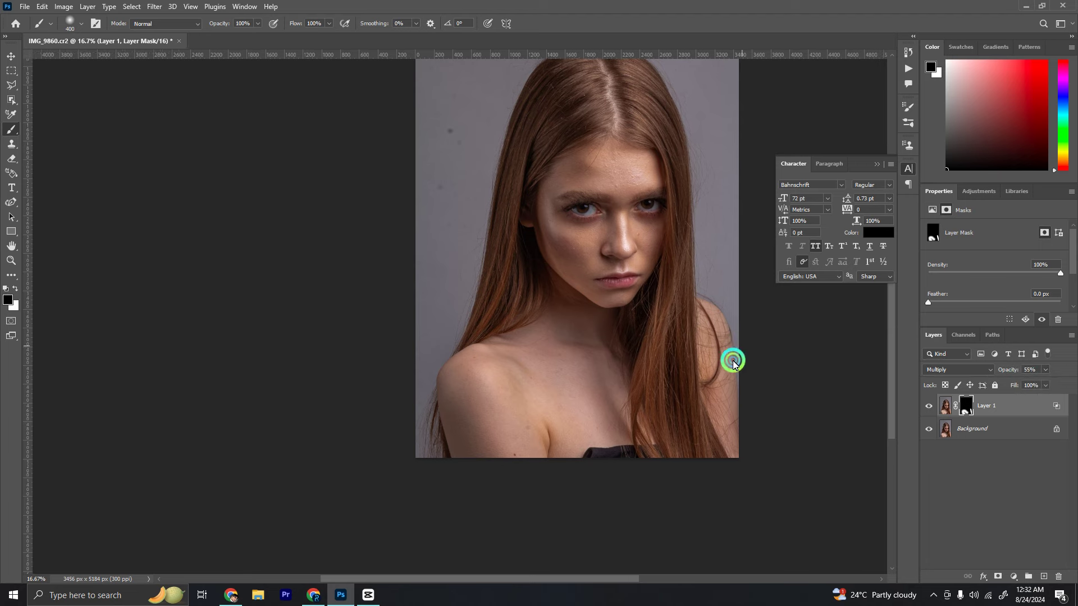
{"action": "scroll", "coordinate": [608, 323], "scroll_direction": "up", "scroll_amount": 2}
{"action": "scroll", "coordinate": [590, 197], "scroll_direction": "right", "scroll_amount": 2}
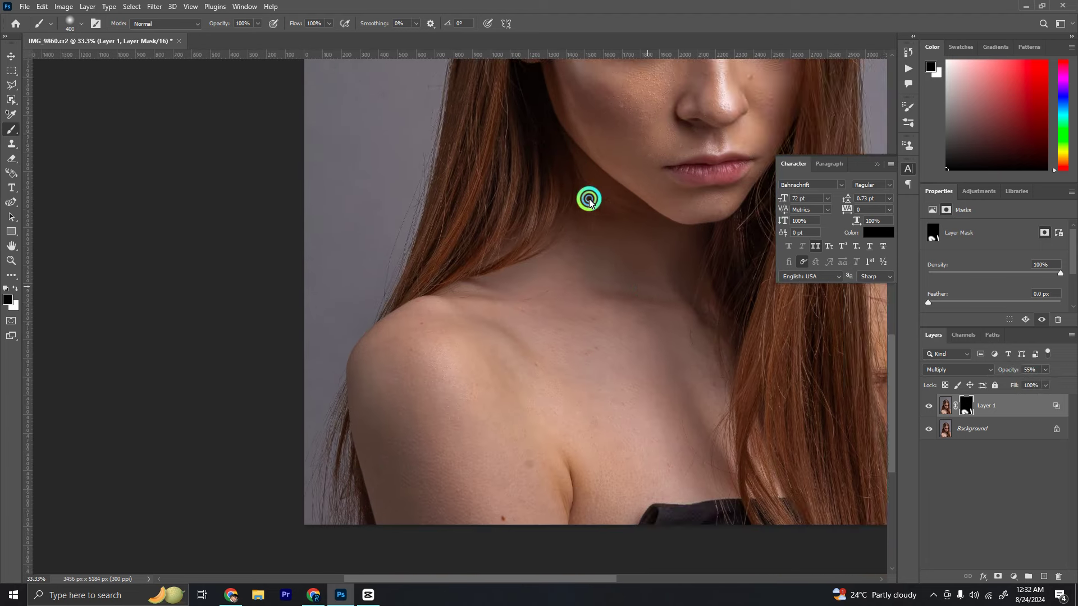
{"action": "scroll", "coordinate": [590, 356], "scroll_direction": "down", "scroll_amount": 2}
{"action": "scroll", "coordinate": [590, 356], "scroll_direction": "up", "scroll_amount": 1}
{"action": "left_click_drag", "start_coordinate": [1045, 369], "coordinate": [1058, 384]}
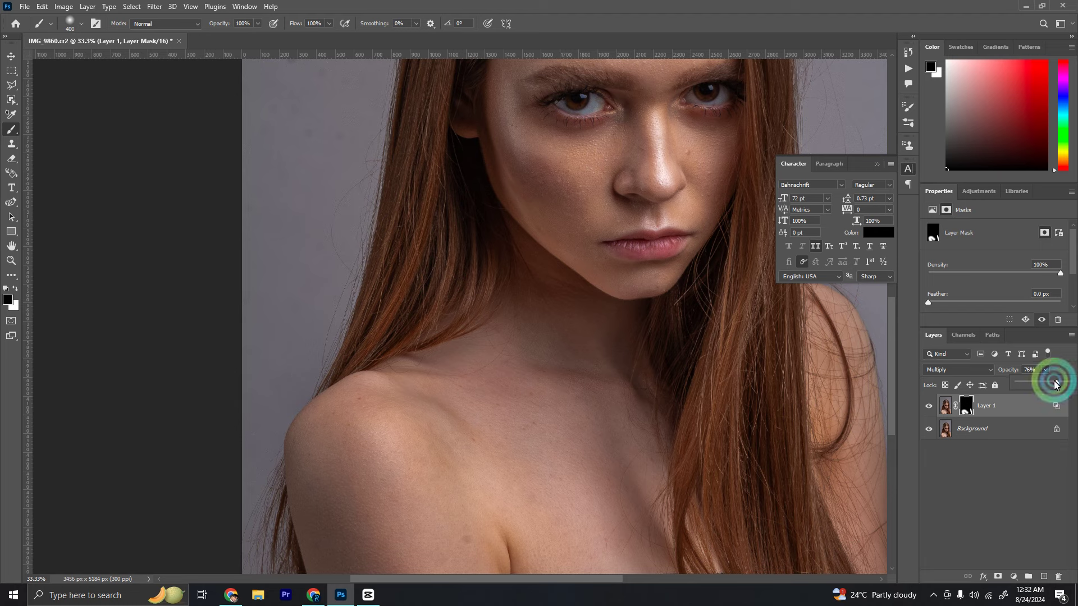
{"action": "scroll", "coordinate": [662, 267], "scroll_direction": "up", "scroll_amount": 2}
{"action": "left_click", "coordinate": [910, 396]}
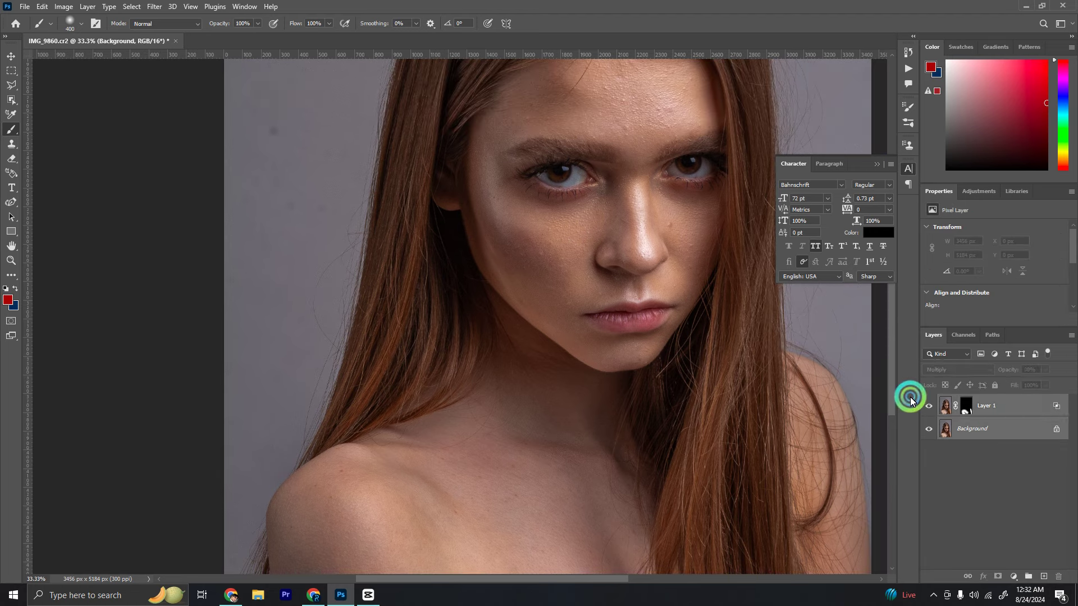
{"action": "key", "text": "ctrl+j"}
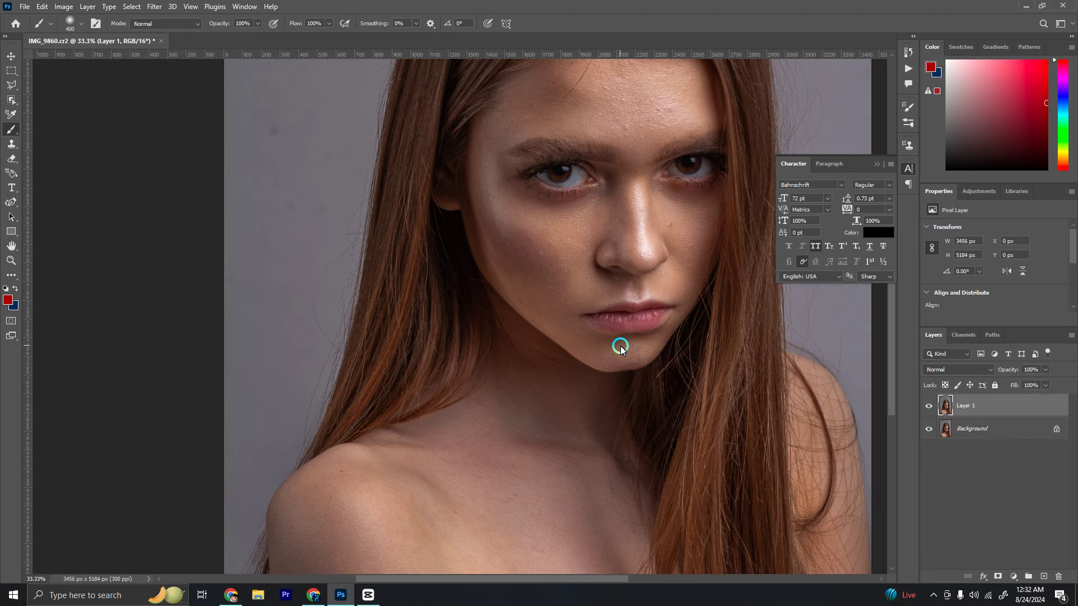
{"action": "key", "text": "ctrl+u"}
{"action": "left_click", "coordinate": [746, 134]}
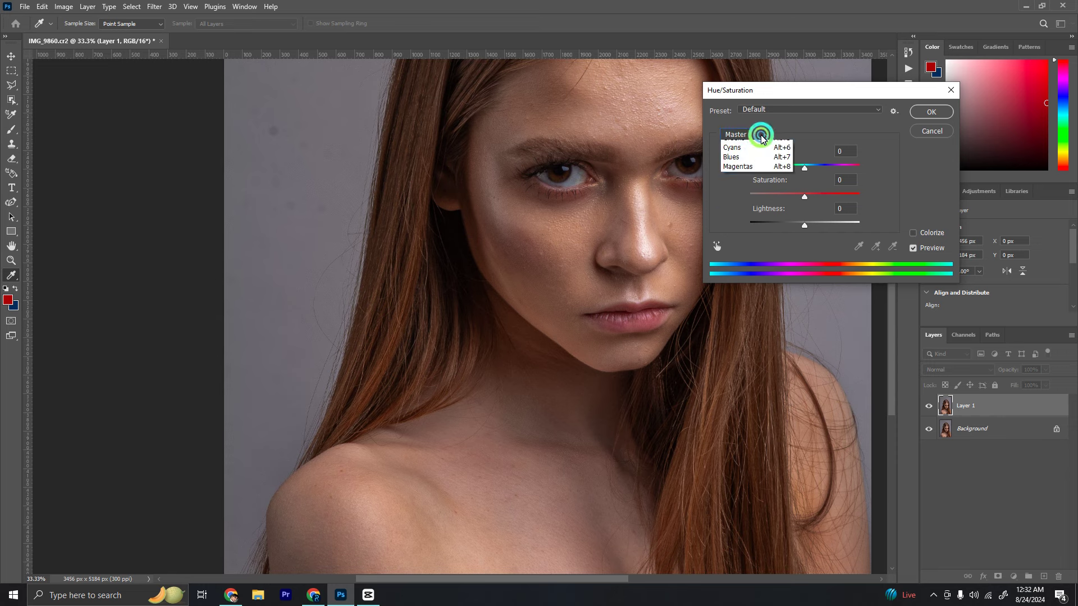
{"action": "left_click", "coordinate": [742, 164]}
{"action": "left_click", "coordinate": [864, 195]}
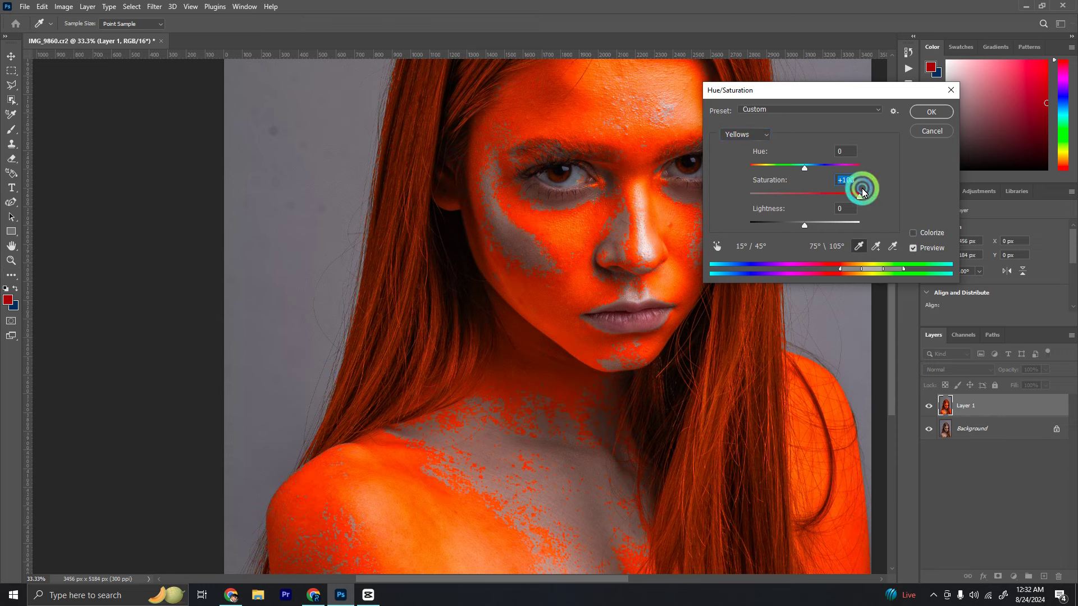
{"action": "left_click_drag", "start_coordinate": [871, 273], "coordinate": [873, 273]}
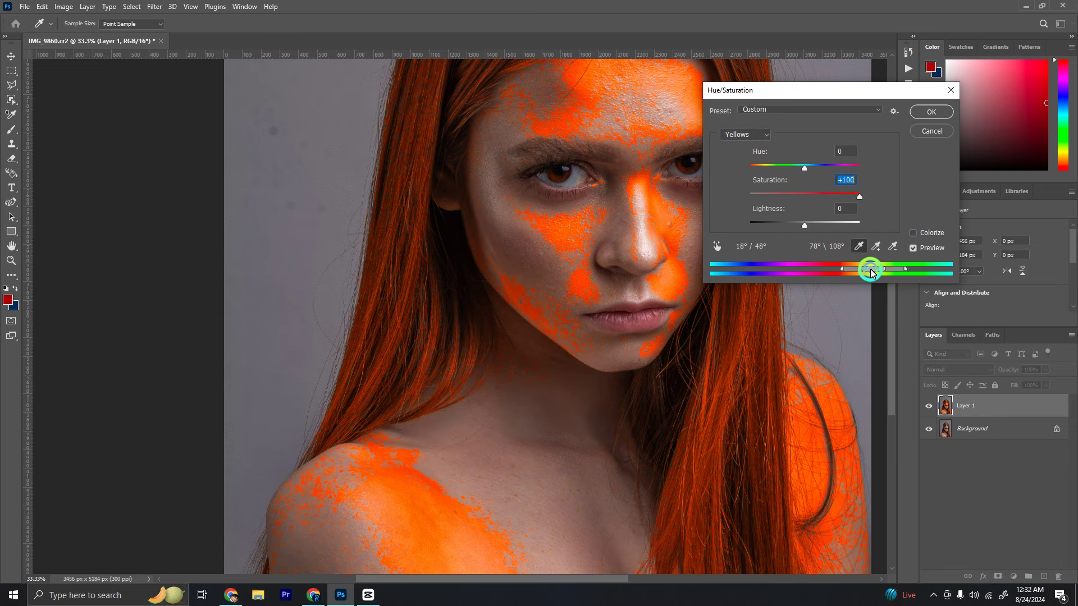
{"action": "type", "text": "0"}
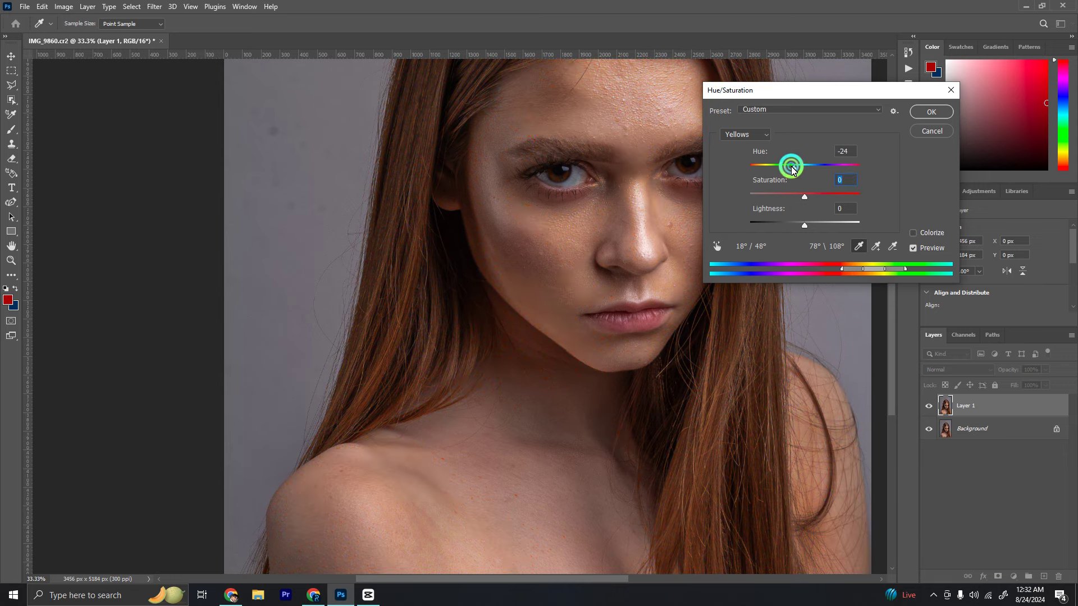
{"action": "mouse_move", "coordinate": [597, 311]}
{"action": "left_mouse_down"}
{"action": "mouse_move", "coordinate": [584, 154]}
{"action": "mouse_move", "coordinate": [554, 354]}
{"action": "left_mouse_up"}
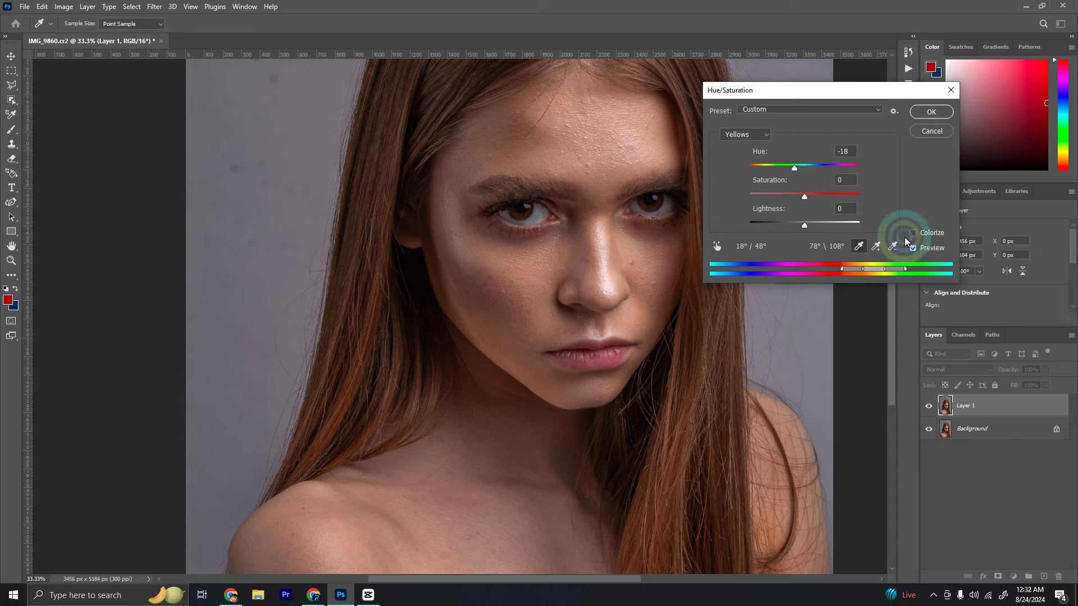
{"action": "left_click", "coordinate": [797, 198]}
{"action": "key", "text": "Return"}
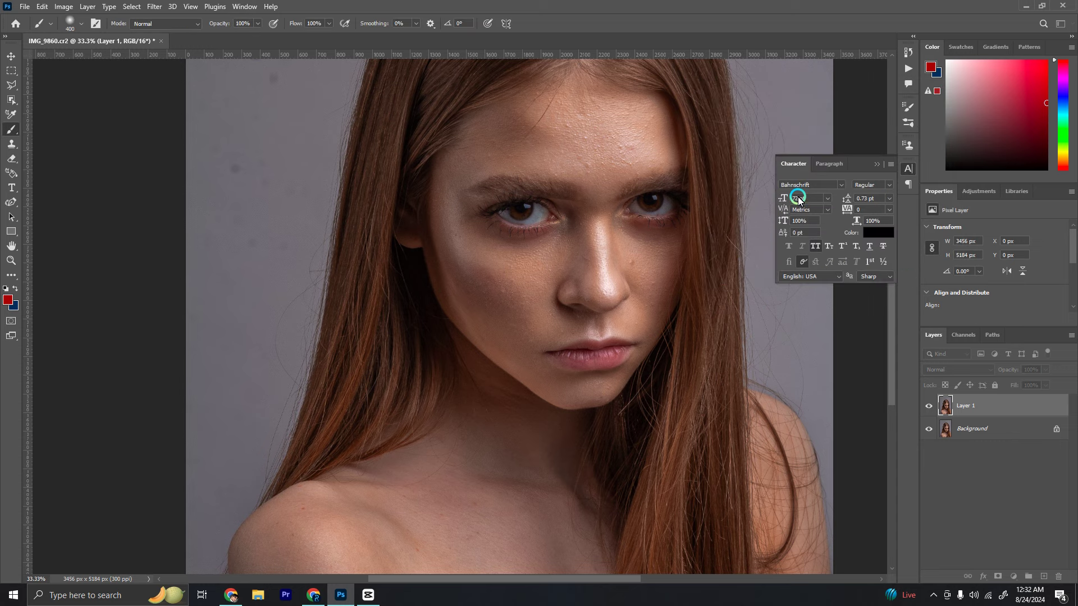
{"action": "key", "text": "ctrl+u"}
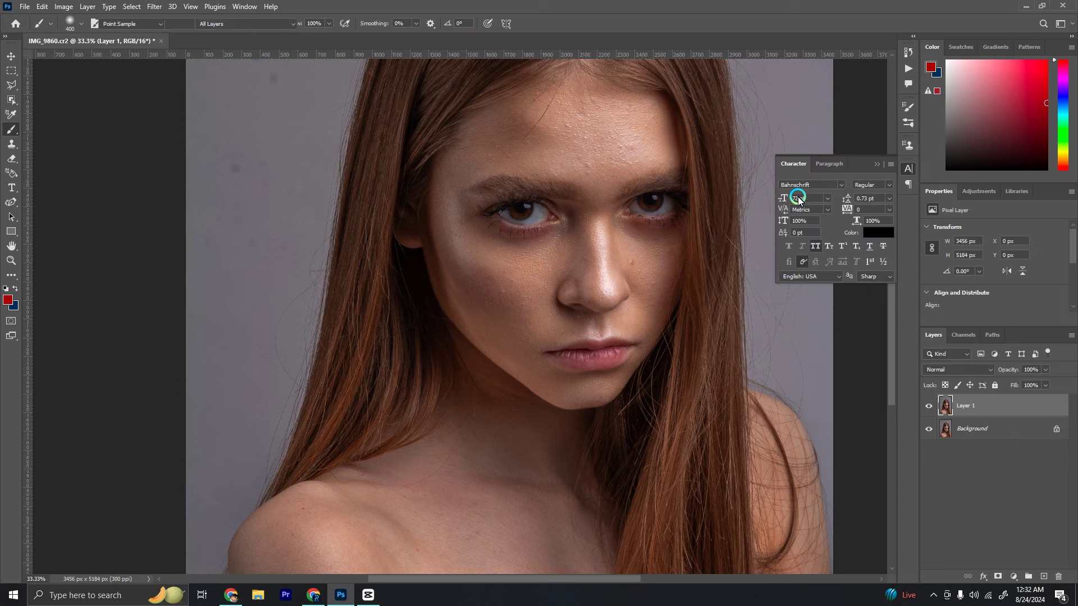
{"action": "left_click", "coordinate": [763, 139]}
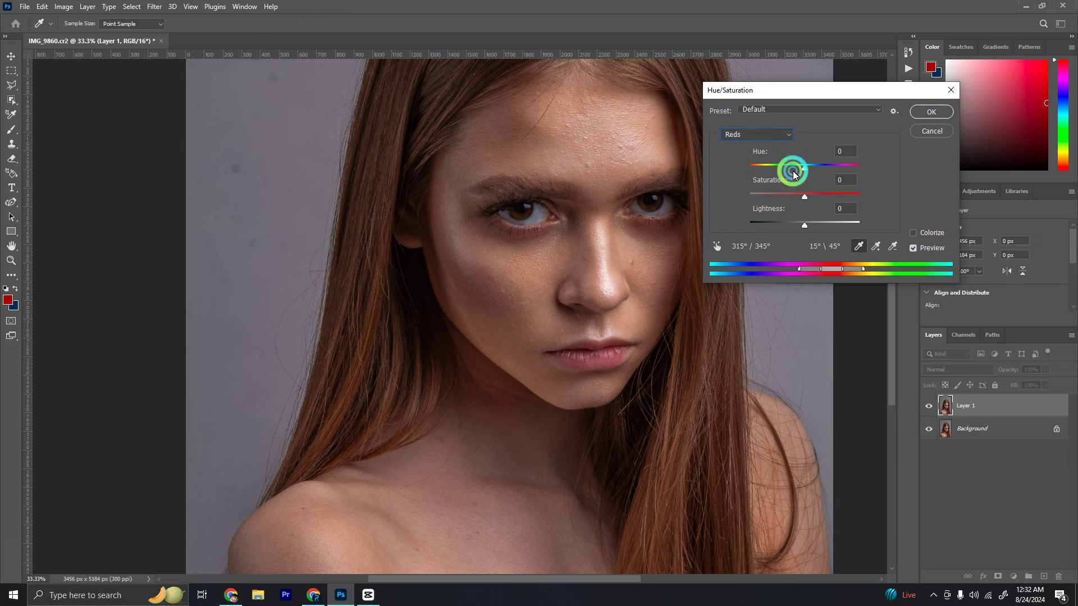
{"action": "left_click_drag", "start_coordinate": [804, 196], "coordinate": [859, 196]}
{"action": "left_click", "coordinate": [833, 271]}
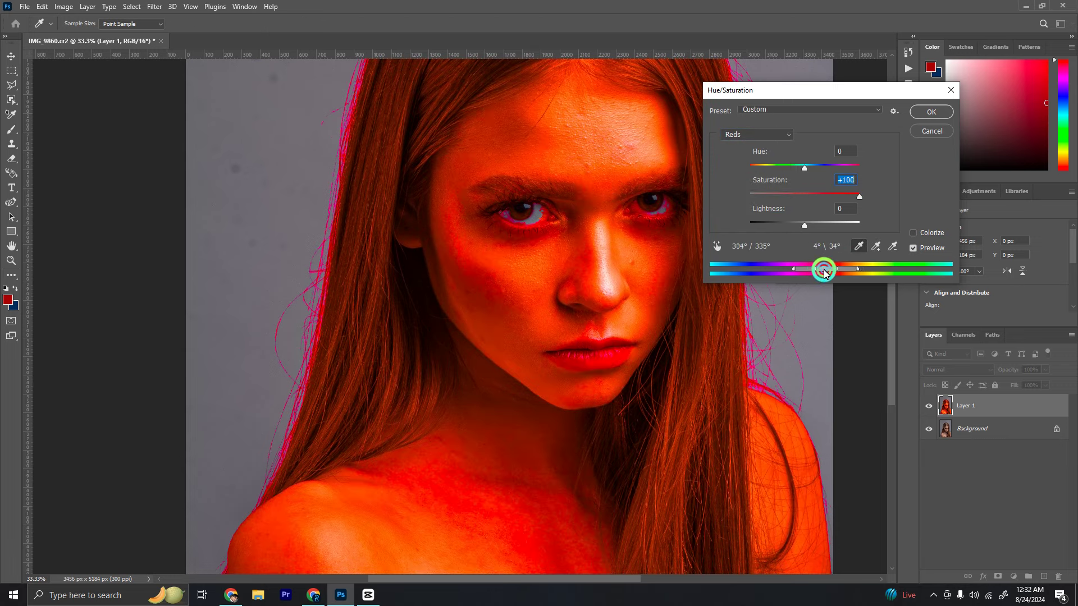
{"action": "left_click_drag", "start_coordinate": [824, 273], "coordinate": [812, 270]}
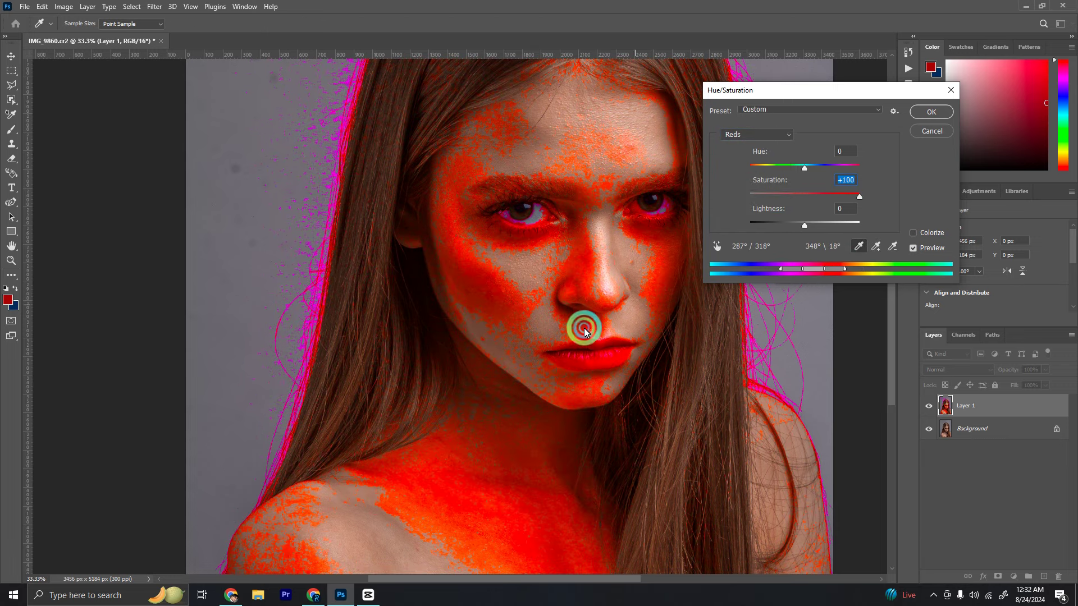
{"action": "left_click_drag", "start_coordinate": [584, 331], "coordinate": [597, 212]}
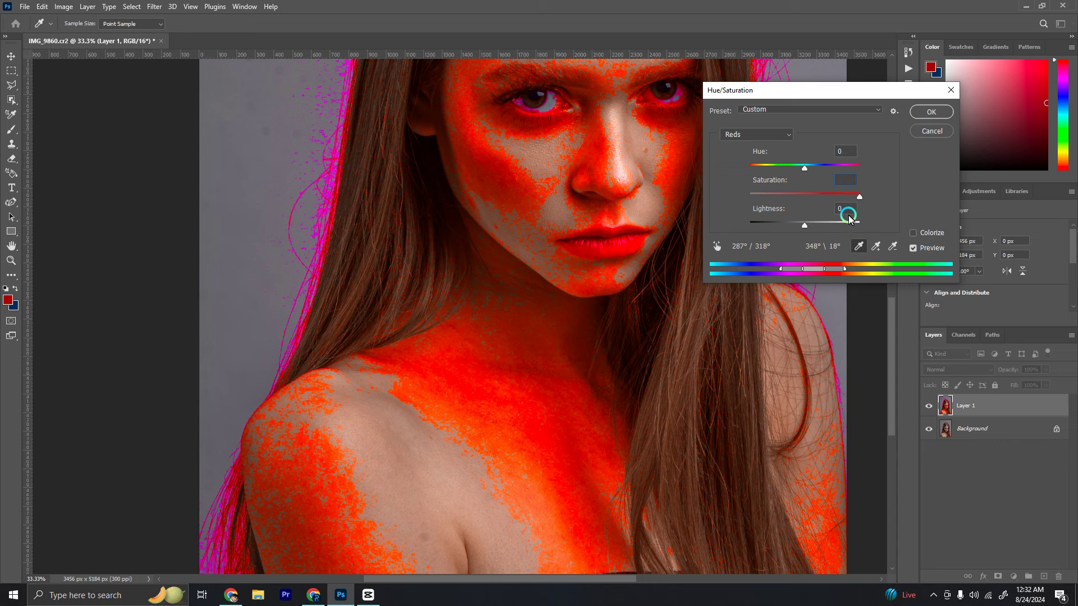
{"action": "type", "text": "0"}
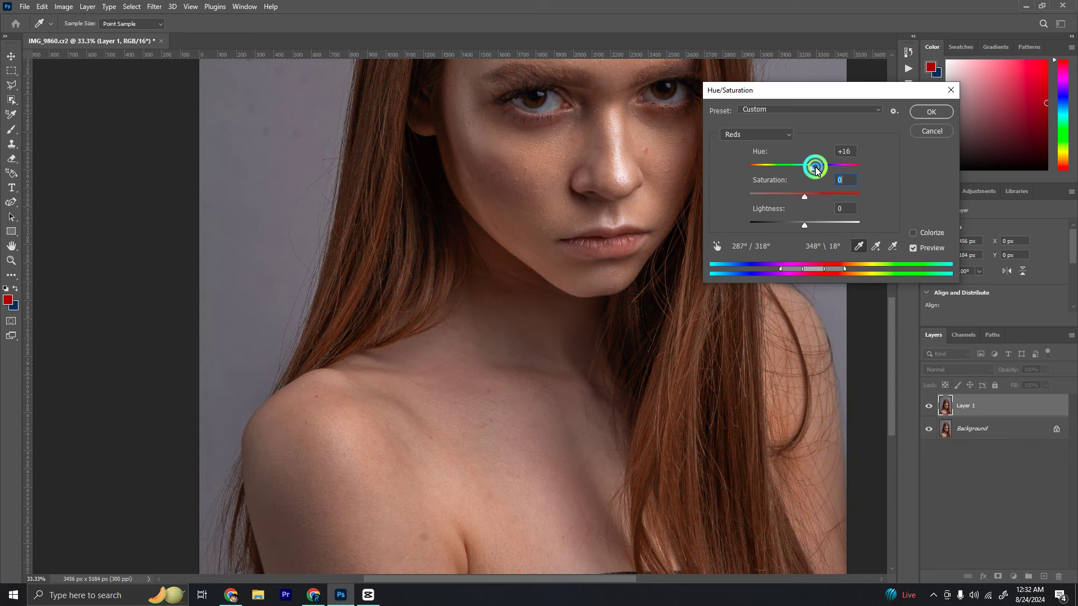
{"action": "left_click", "coordinate": [815, 167]}
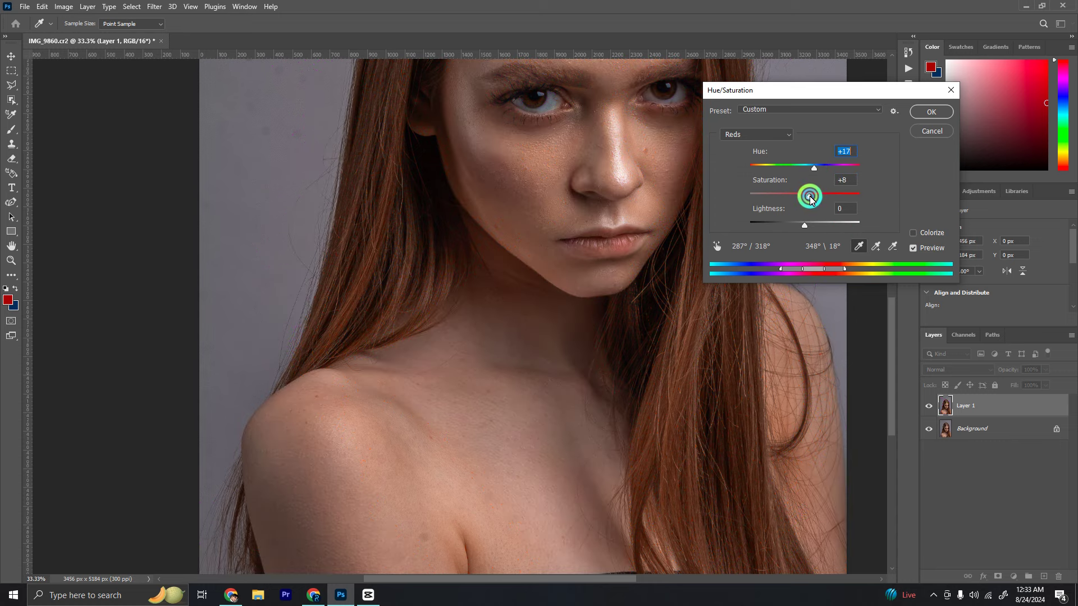
{"action": "left_click", "coordinate": [810, 197]}
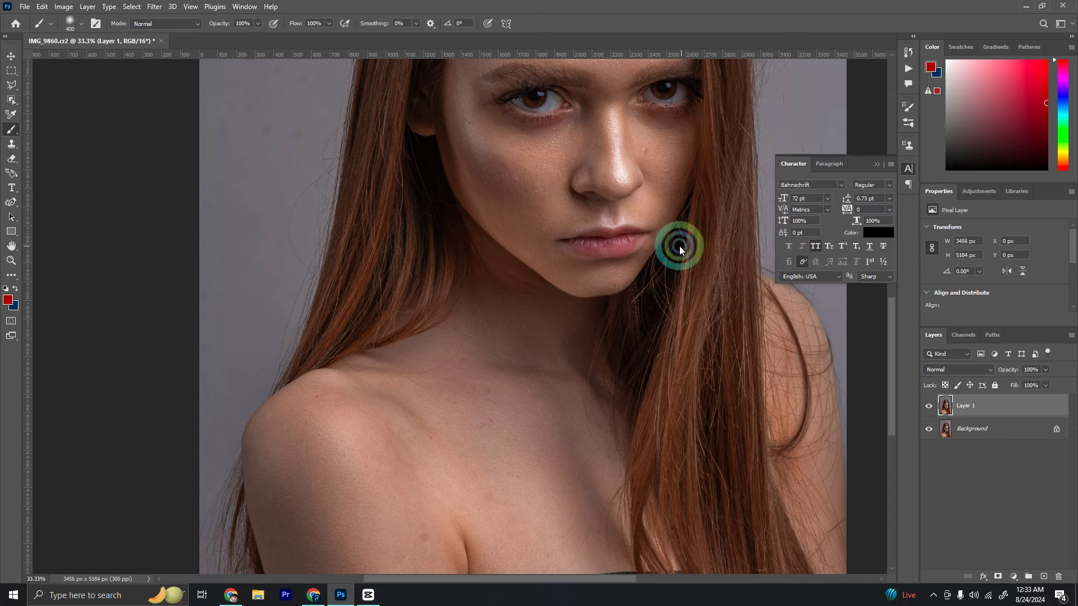
- Shift the Reds hue to -19 in Hue/Saturation, narrowing the red range to the skin
{"action": "key", "text": "ctrl+u"}
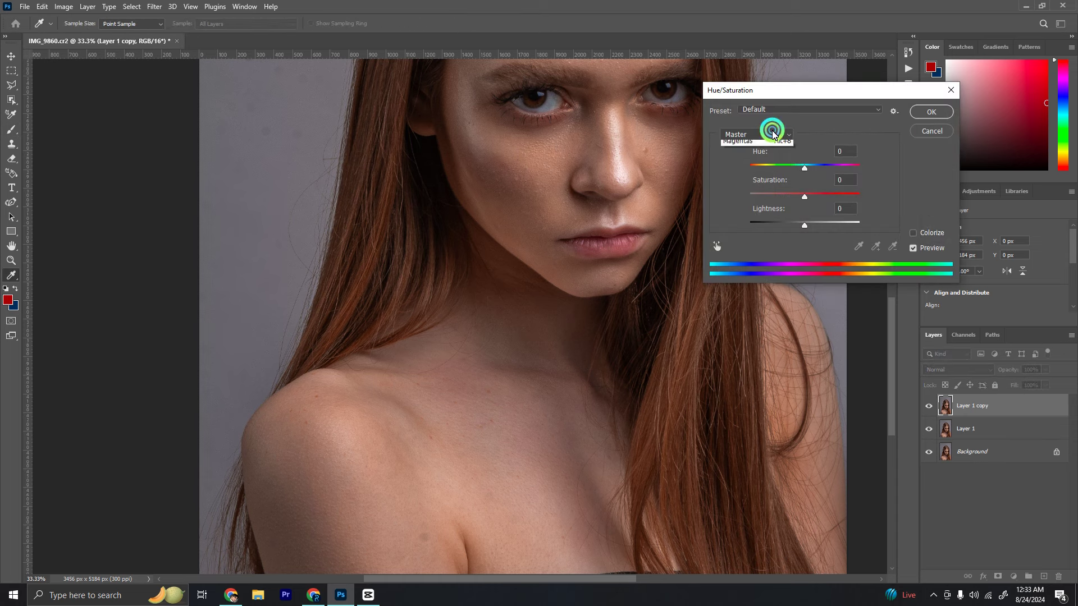
{"action": "left_click", "coordinate": [758, 144]}
{"action": "left_click_drag", "start_coordinate": [832, 196], "coordinate": [860, 196]}
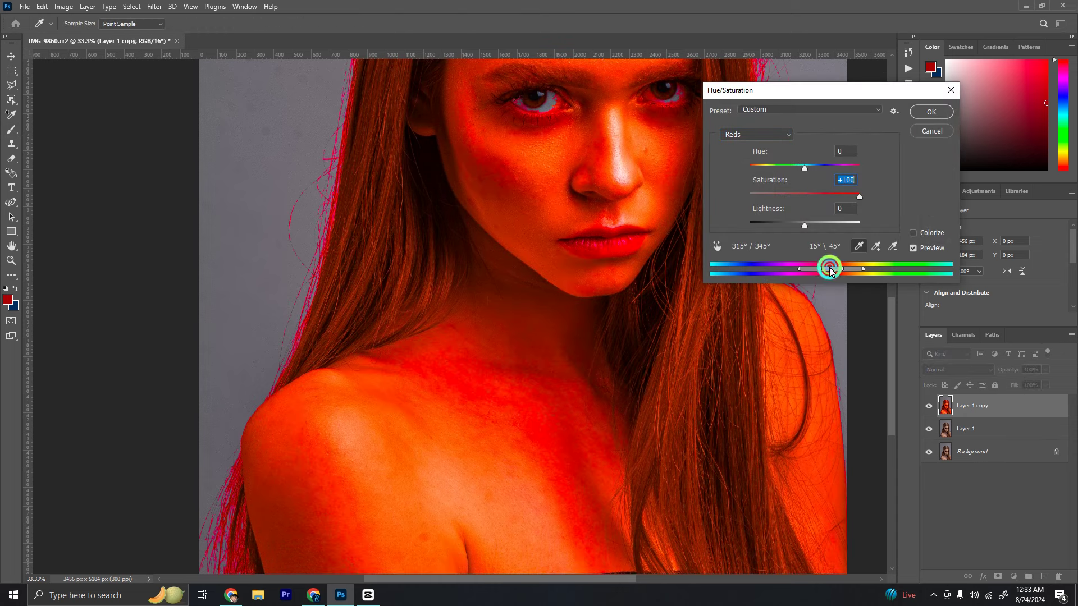
{"action": "left_click_drag", "start_coordinate": [816, 273], "coordinate": [811, 275]}
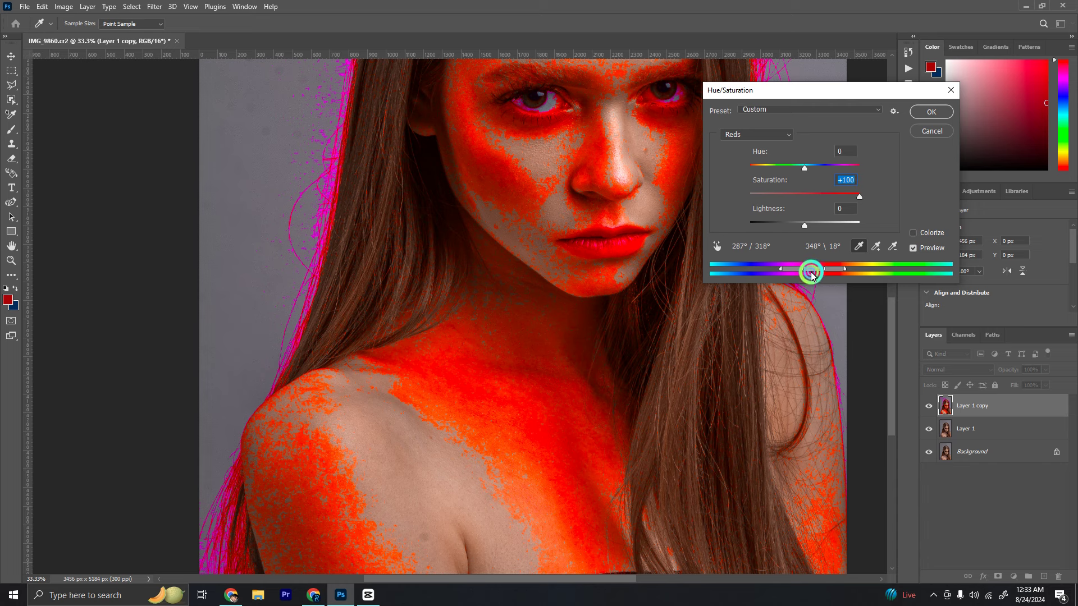
{"action": "type", "text": "0"}
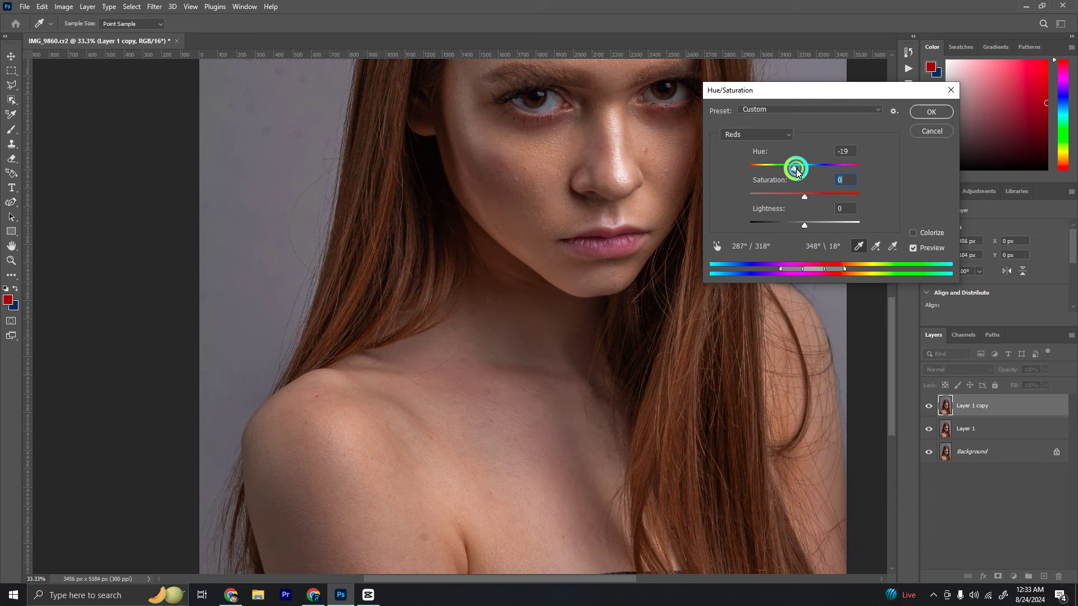
{"action": "left_click", "coordinate": [931, 112]}
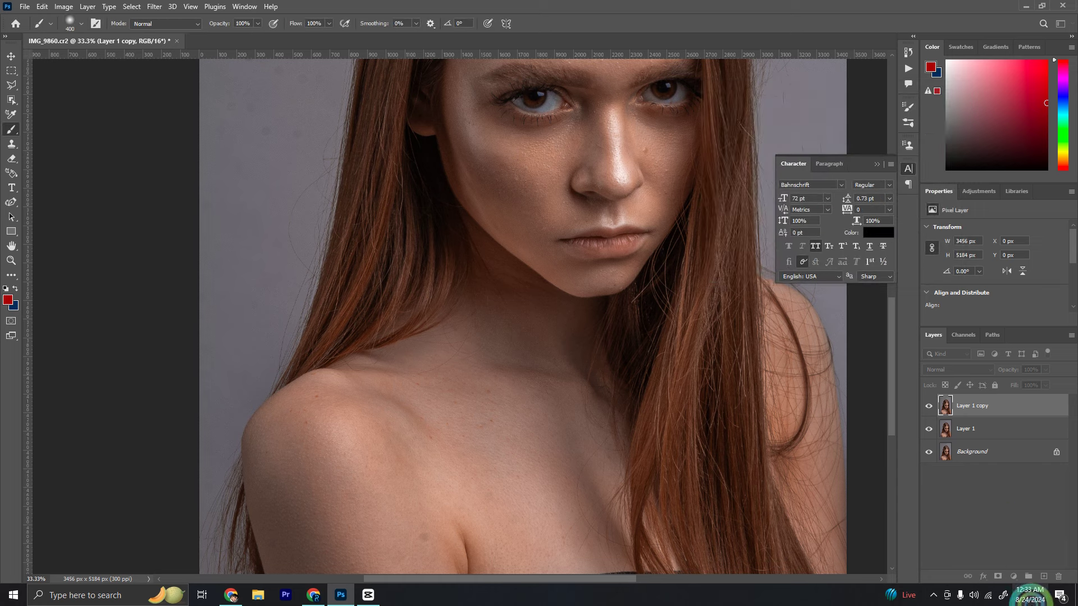
- Add a black mask to the copy and paint it white over the chest skin
{"action": "left_click", "coordinate": [997, 577], "text": "alt"}
{"action": "key", "text": "b"}
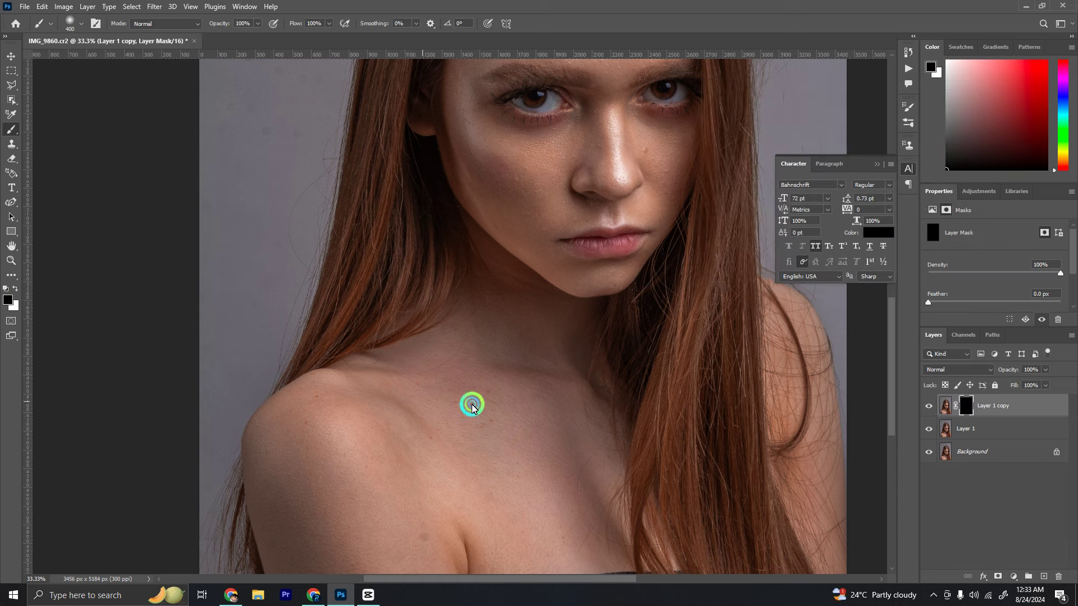
{"action": "key", "text": "x"}
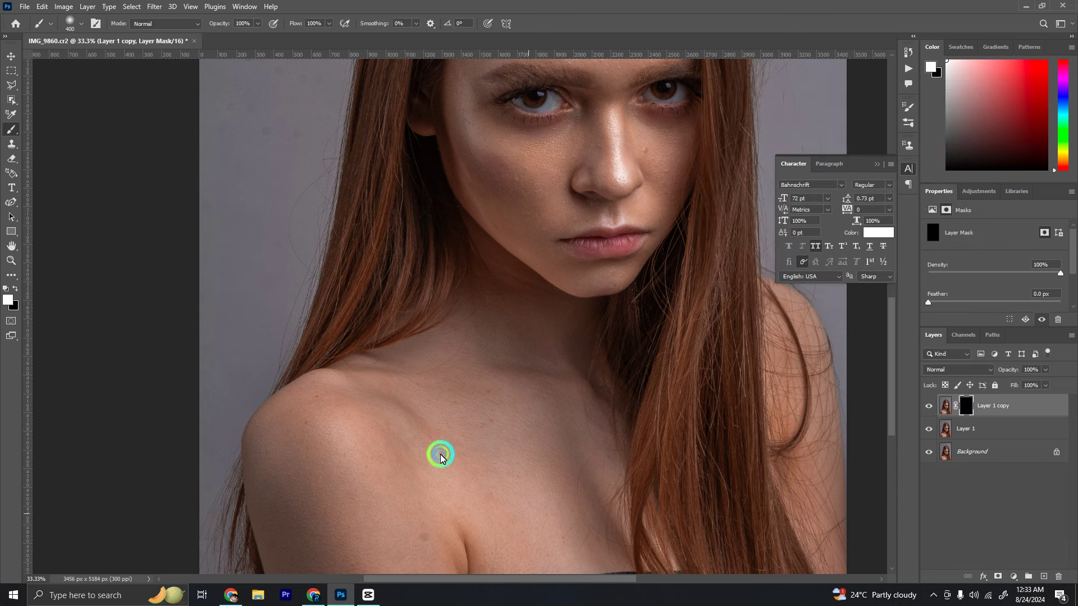
{"action": "left_click_drag", "start_coordinate": [440, 457], "coordinate": [458, 312]}
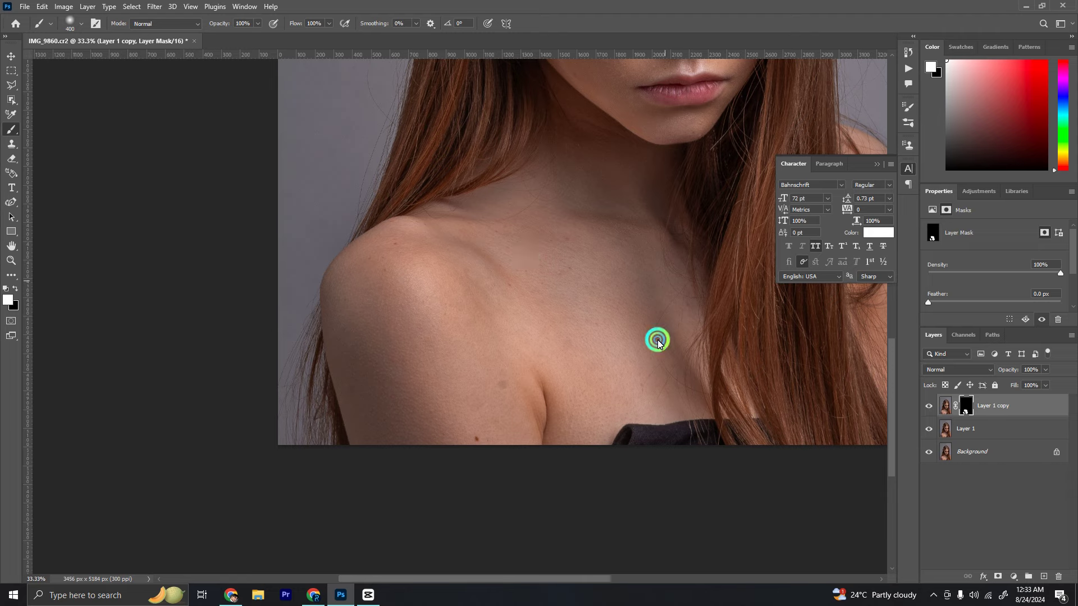
{"action": "left_click_drag", "start_coordinate": [657, 341], "coordinate": [534, 430]}
{"action": "scroll", "coordinate": [574, 359], "scroll_direction": "up", "scroll_amount": 1}
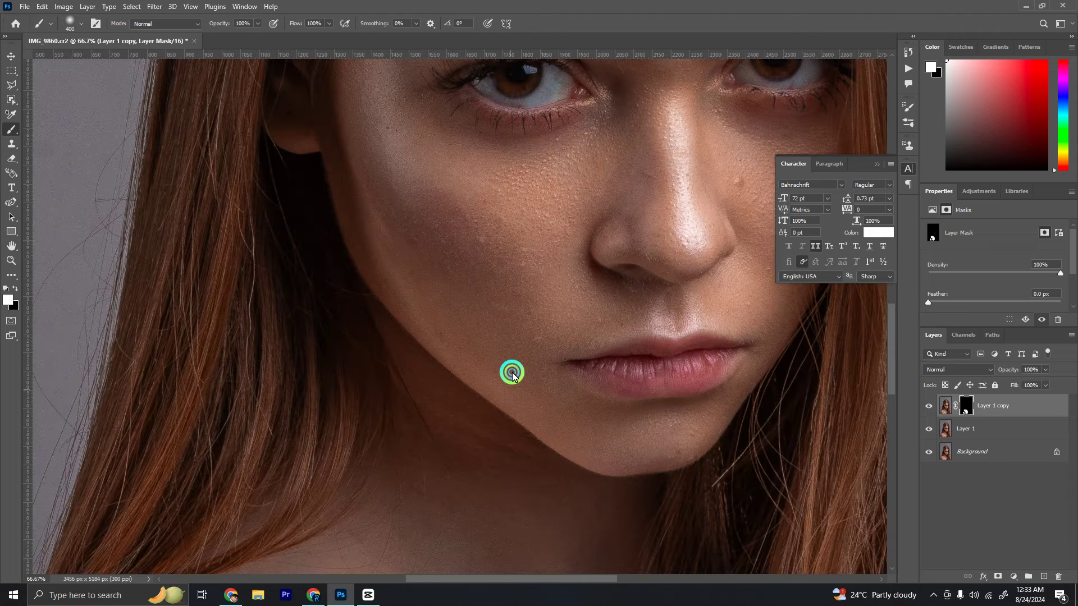
{"action": "left_click_drag", "start_coordinate": [512, 374], "coordinate": [512, 240]}
{"action": "scroll", "coordinate": [587, 287], "scroll_direction": "down", "scroll_amount": 1}
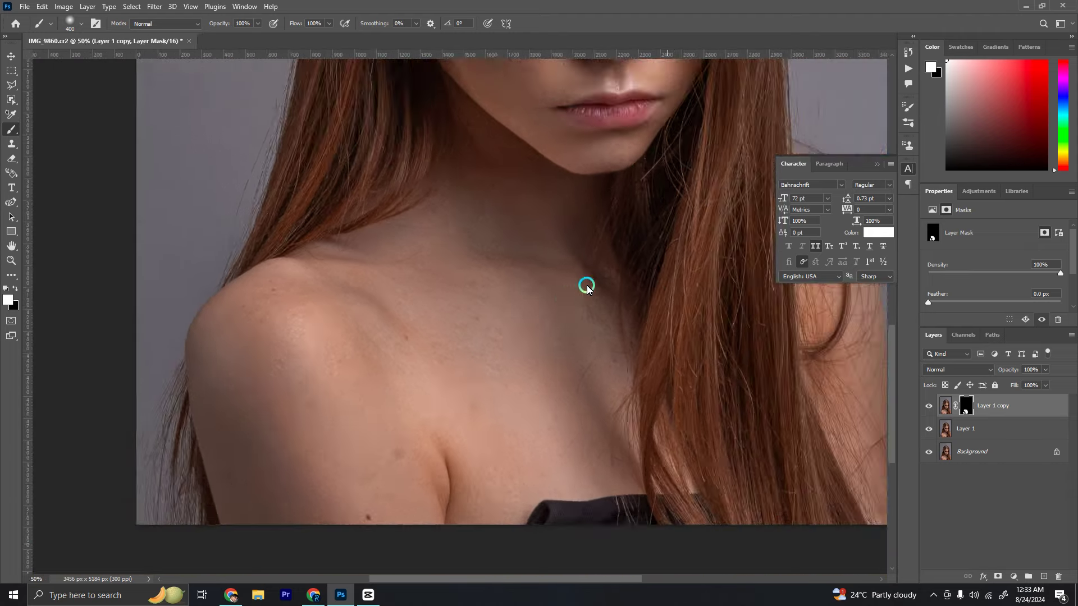
{"action": "scroll", "coordinate": [587, 288], "scroll_direction": "down", "scroll_amount": 2}
{"action": "scroll", "coordinate": [577, 325], "scroll_direction": "up", "scroll_amount": 1}
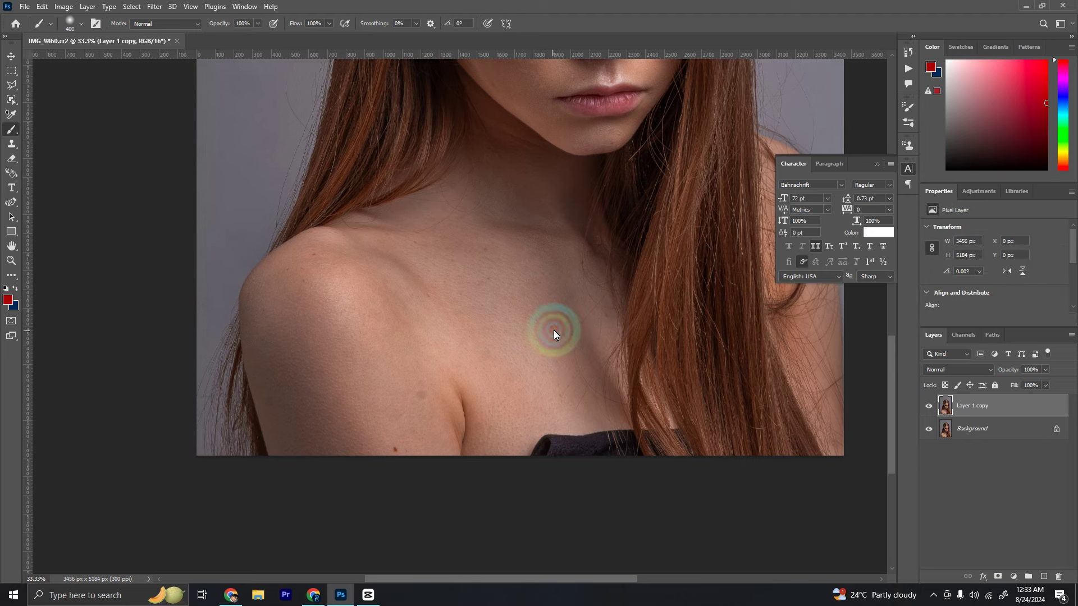
- Select the skin tones with Color Range, sampling the chest skin at Fuzziness 60
{"action": "key", "text": "alt+s"}
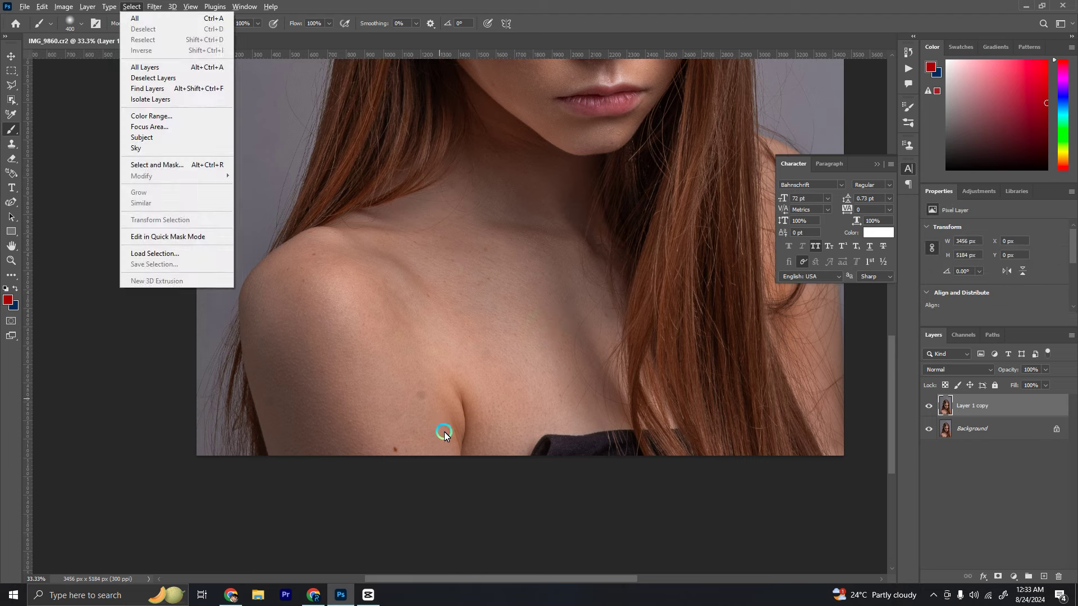
{"action": "key", "text": "c"}
{"action": "left_click", "coordinate": [456, 428]}
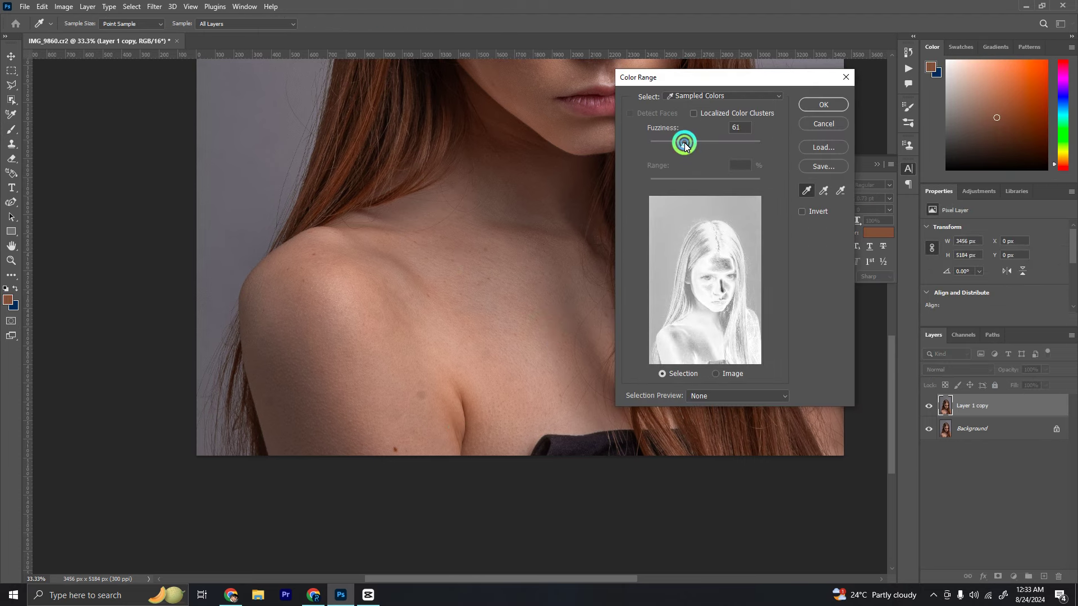
{"action": "left_click_drag", "start_coordinate": [684, 145], "coordinate": [683, 145]}
{"action": "left_click", "coordinate": [817, 106]}
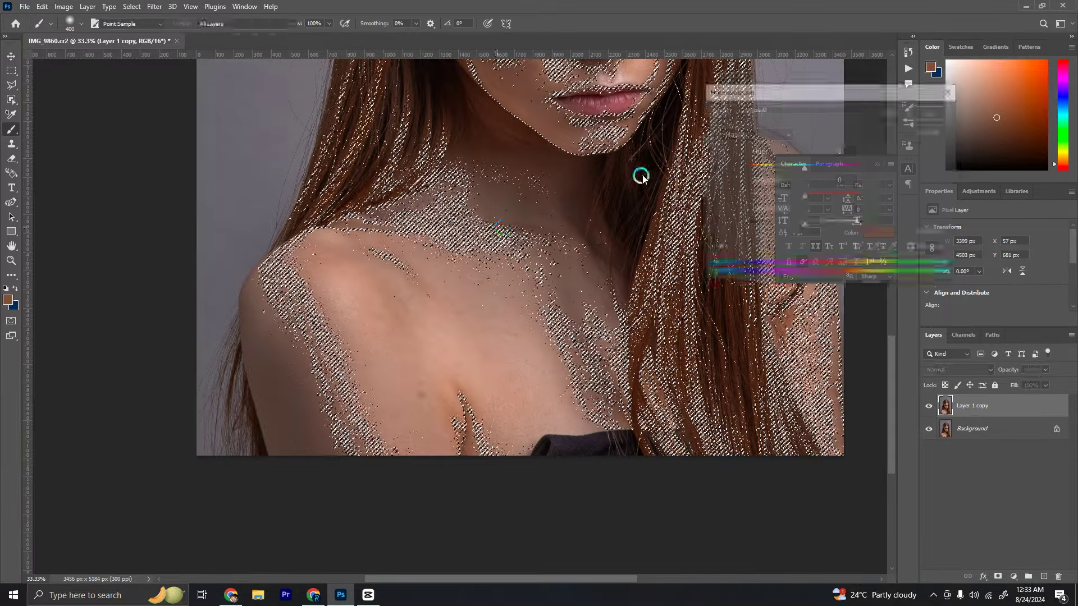
- Hide Layer 1 copy to compare the portrait against the original
{"action": "scroll", "coordinate": [604, 146], "scroll_direction": "up", "scroll_amount": 3}
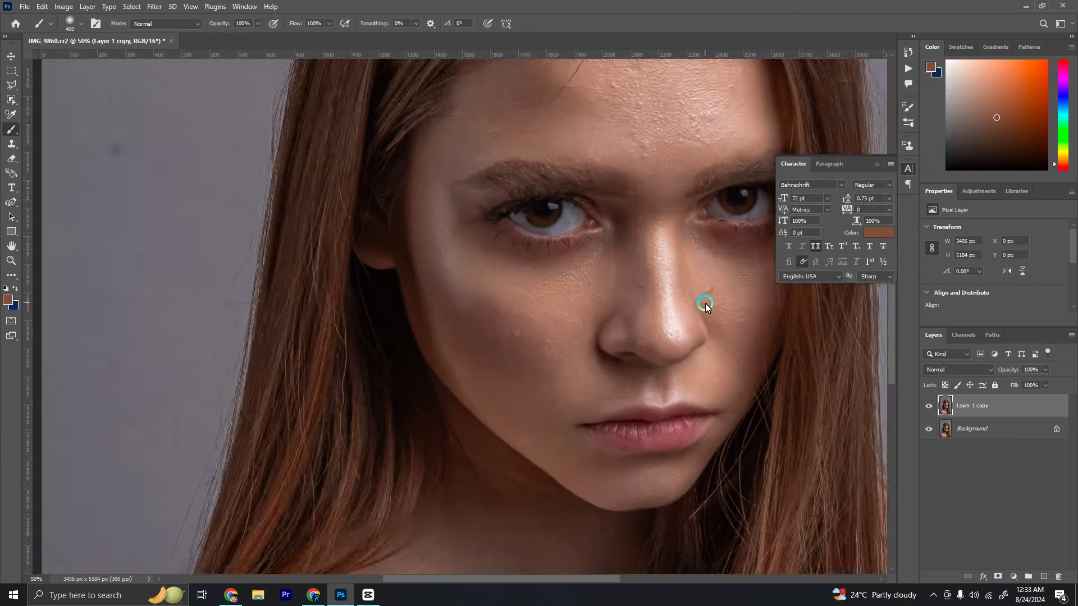
{"action": "scroll", "coordinate": [645, 269], "scroll_direction": "up", "scroll_amount": 2}
{"action": "scroll", "coordinate": [465, 419], "scroll_direction": "up", "scroll_amount": 2}
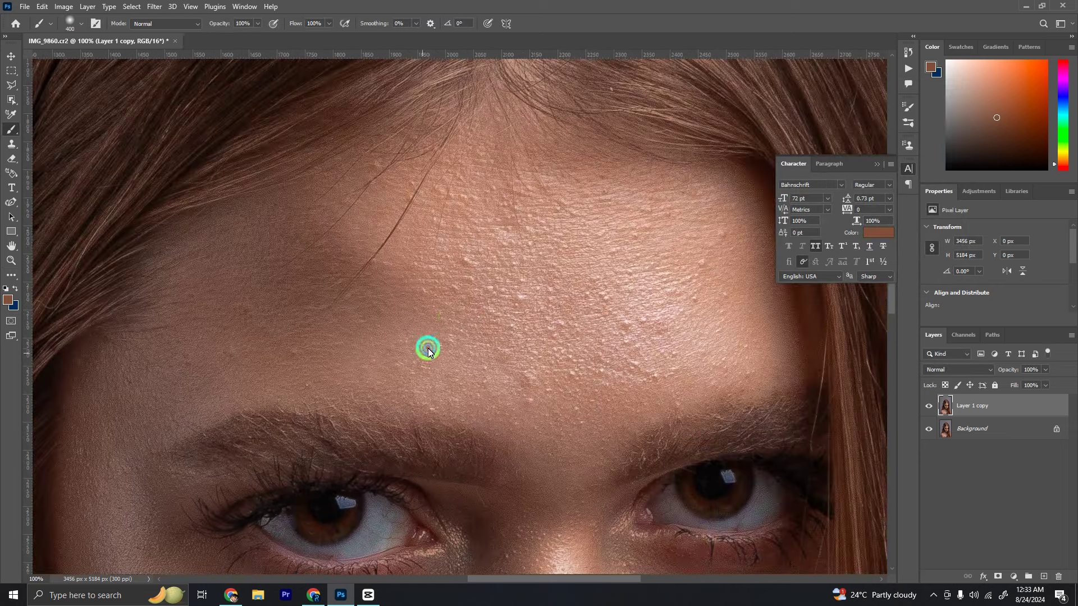
{"action": "scroll", "coordinate": [510, 202], "scroll_direction": "down", "scroll_amount": 2}
{"action": "scroll", "coordinate": [641, 265], "scroll_direction": "down", "scroll_amount": 2}
{"action": "scroll", "coordinate": [642, 265], "scroll_direction": "down", "scroll_amount": 2}
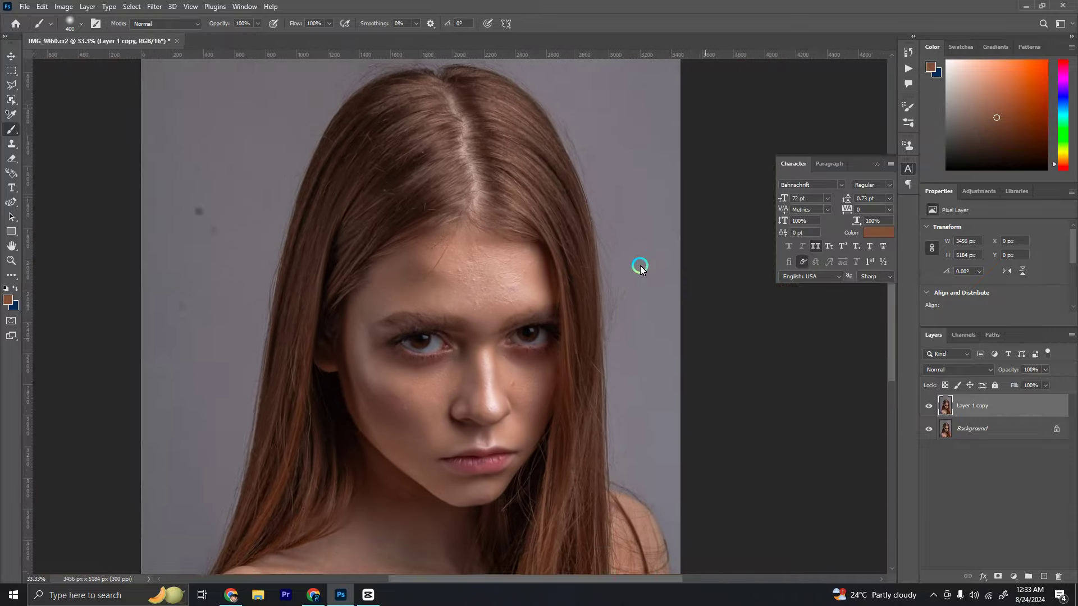
{"action": "scroll", "coordinate": [640, 268], "scroll_direction": "down", "scroll_amount": 2}
{"action": "scroll", "coordinate": [640, 268], "scroll_direction": "up", "scroll_amount": 1}
{"action": "scroll", "coordinate": [640, 268], "scroll_direction": "up", "scroll_amount": 2}
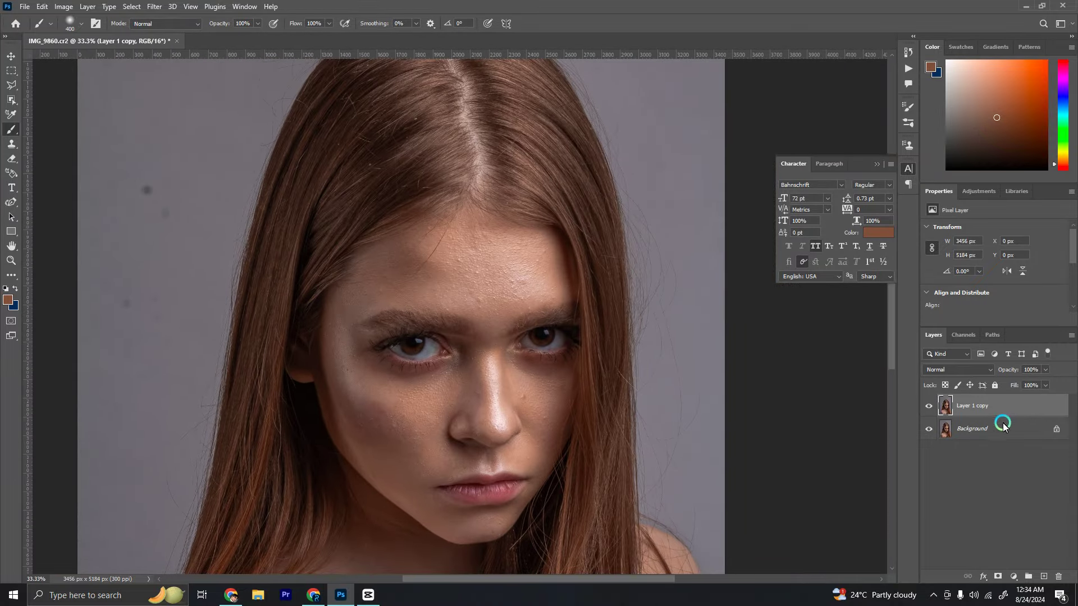
{"action": "left_click", "coordinate": [928, 405]}
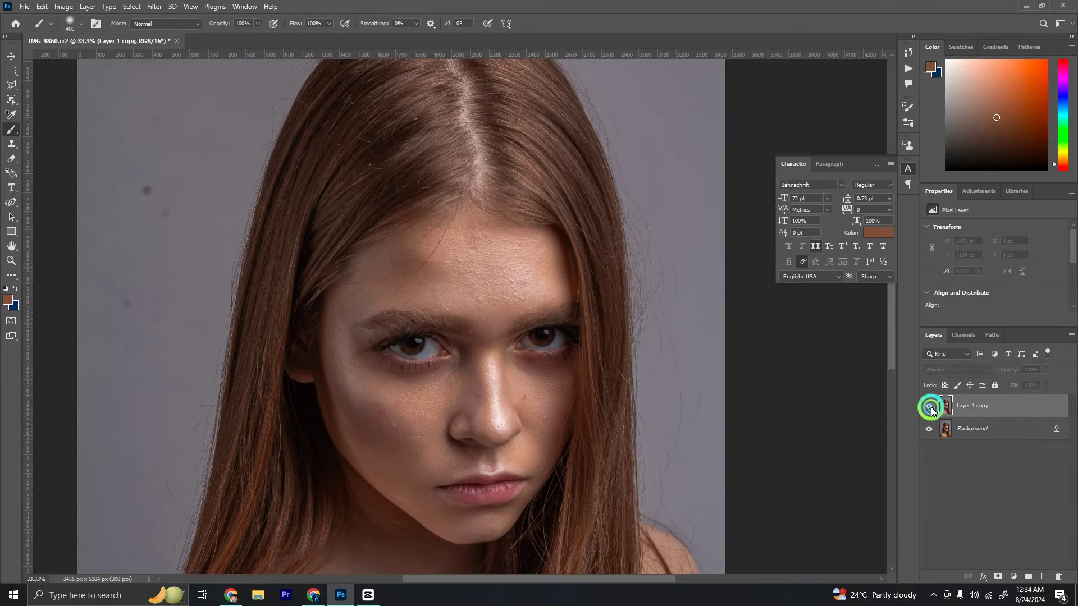
- Replace Layer 1 copy with a fresh background duplicate, hide it, and select Layer 1
{"action": "left_click", "coordinate": [929, 405]}
{"action": "key", "text": "Delete"}
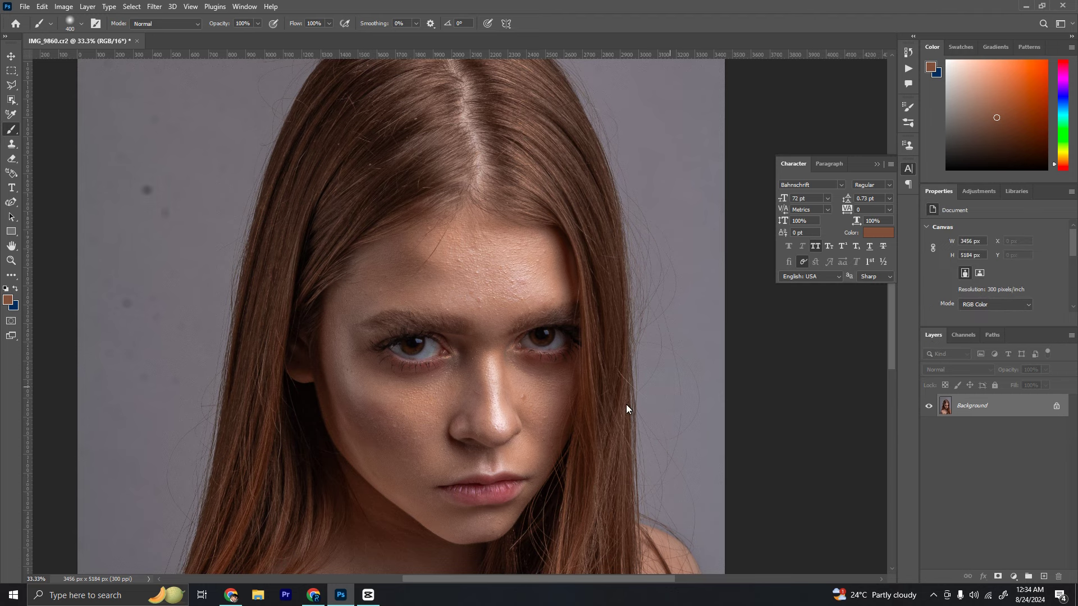
{"action": "mouse_move", "coordinate": [625, 409]}
{"action": "left_mouse_down"}
{"action": "mouse_move", "coordinate": [570, 305]}
{"action": "mouse_move", "coordinate": [658, 346]}
{"action": "left_mouse_up"}
{"action": "key", "text": "ctrl+j"}
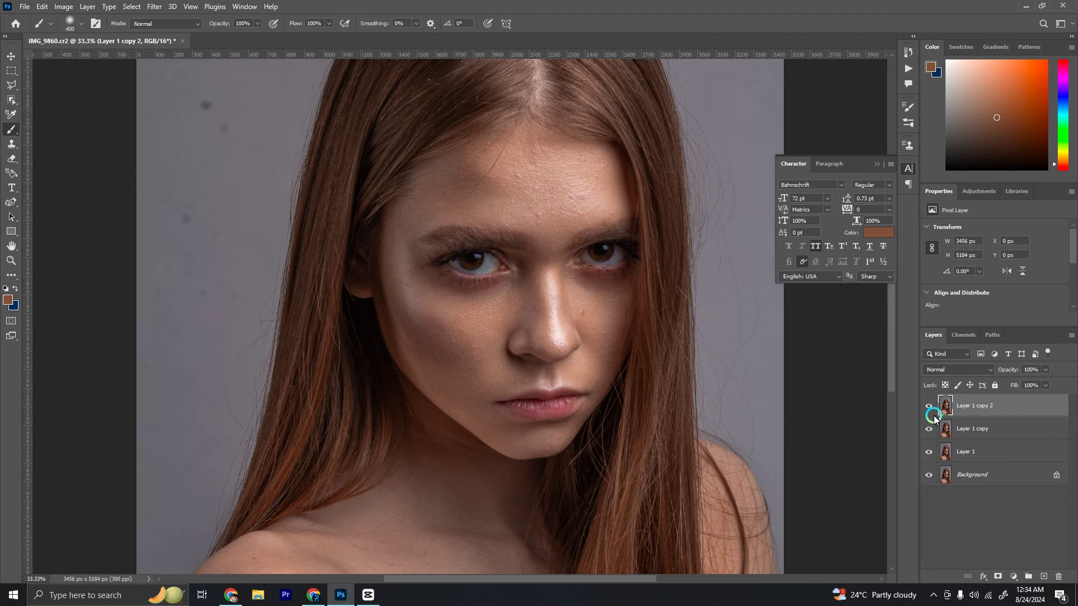
{"action": "left_click", "coordinate": [928, 405]}
{"action": "left_click", "coordinate": [963, 428]}
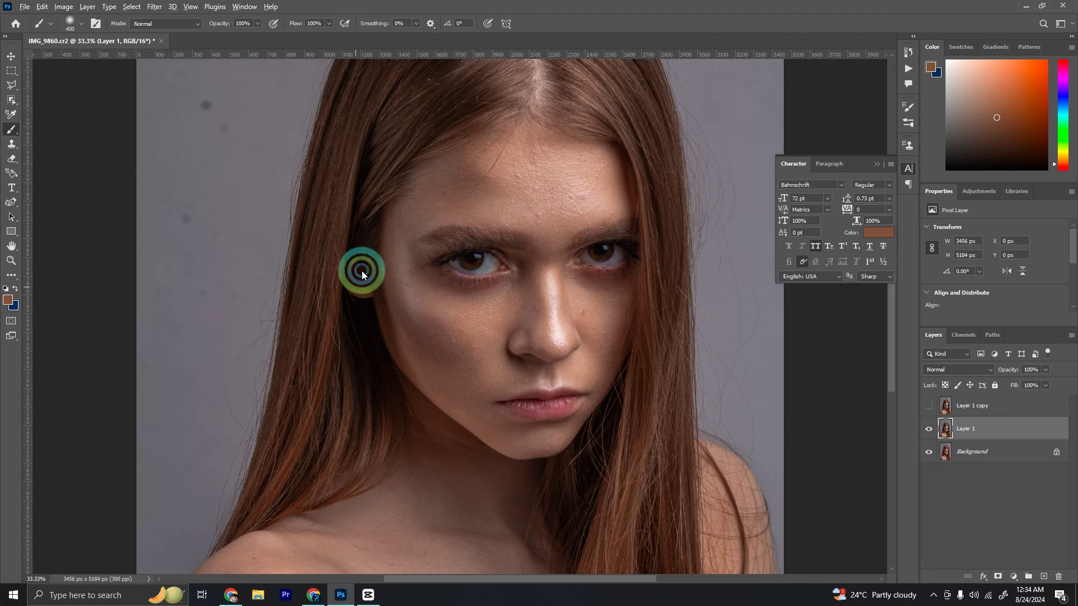
- Apply a Gaussian Blur of radius 10 to Layer 1, then show Layer 1 copy again
{"action": "left_click", "coordinate": [154, 6]}
{"action": "left_click", "coordinate": [183, 152]}
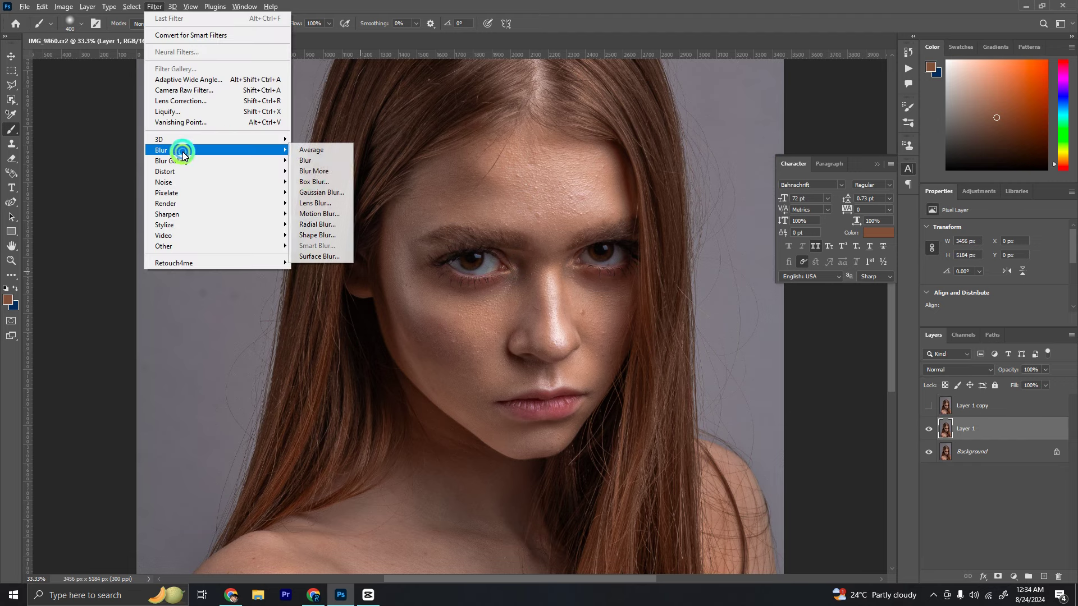
{"action": "left_click", "coordinate": [321, 192]}
{"action": "key", "text": "ctrl+plus"}
{"action": "key", "text": "ctrl+plus"}
{"action": "type", "text": "10"}
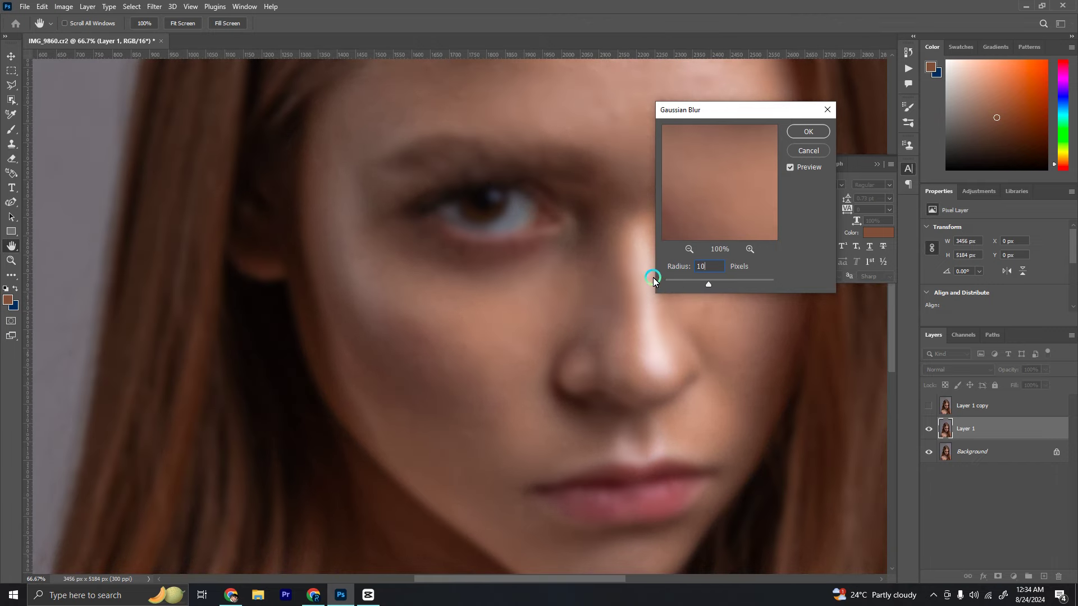
{"action": "left_click_drag", "start_coordinate": [597, 190], "coordinate": [549, 351]}
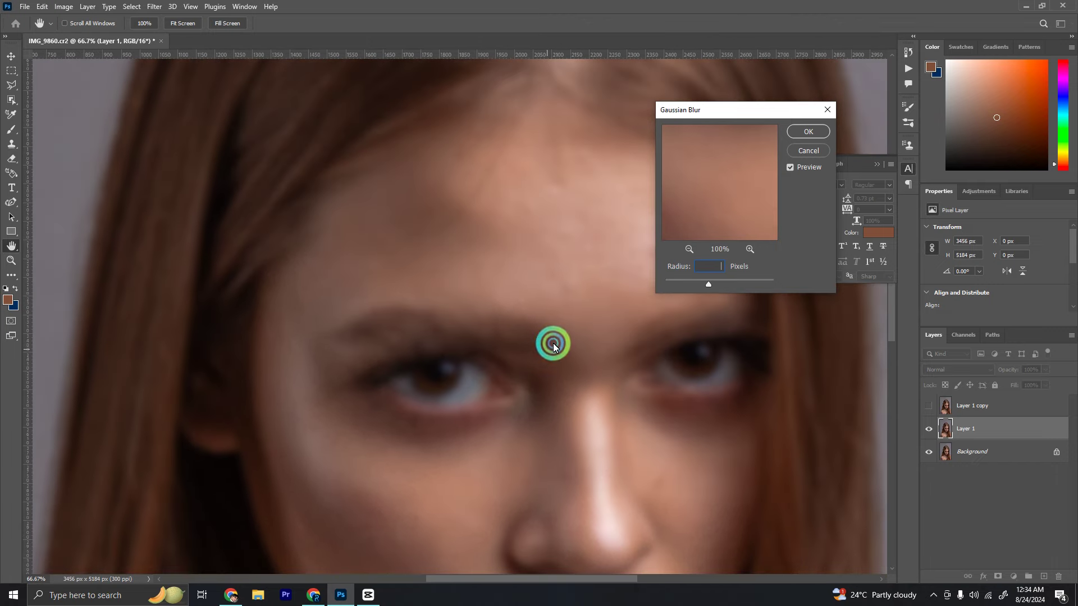
{"action": "left_click", "coordinate": [617, 317]}
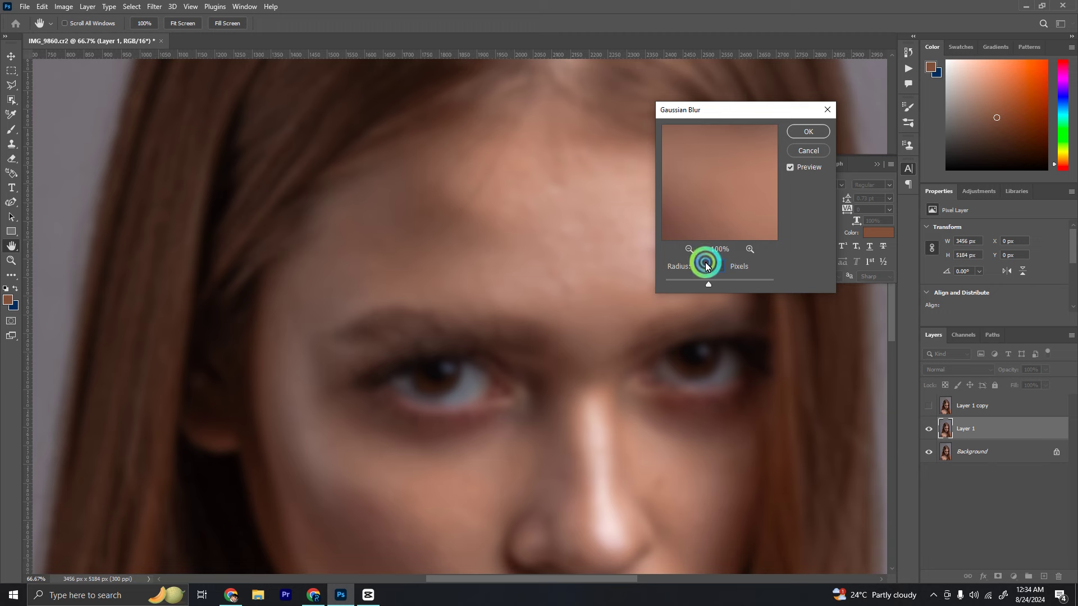
{"action": "key", "text": "Return"}
{"action": "key", "text": "b"}
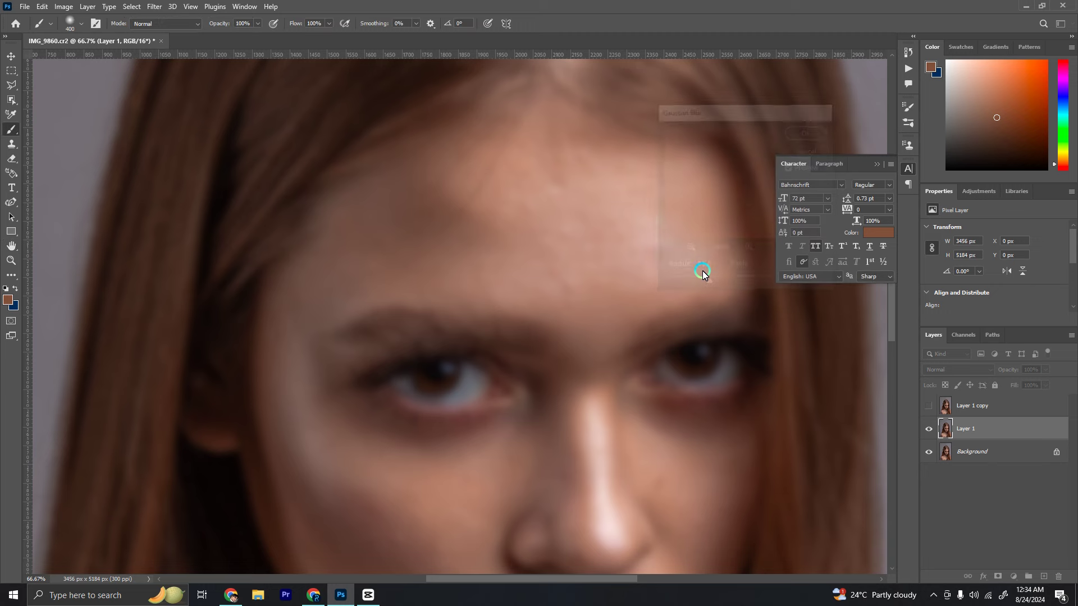
{"action": "left_click", "coordinate": [955, 442]}
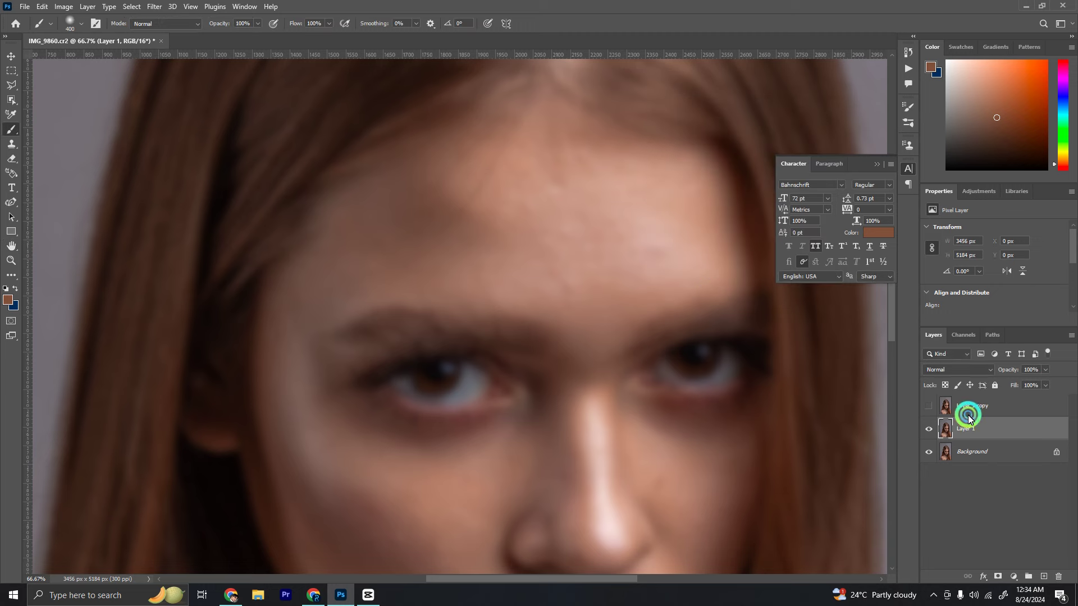
{"action": "left_click", "coordinate": [928, 406]}
- Apply Image to Layer 1 copy from source Layer 1 with Subtract blending
{"action": "left_click", "coordinate": [936, 412]}
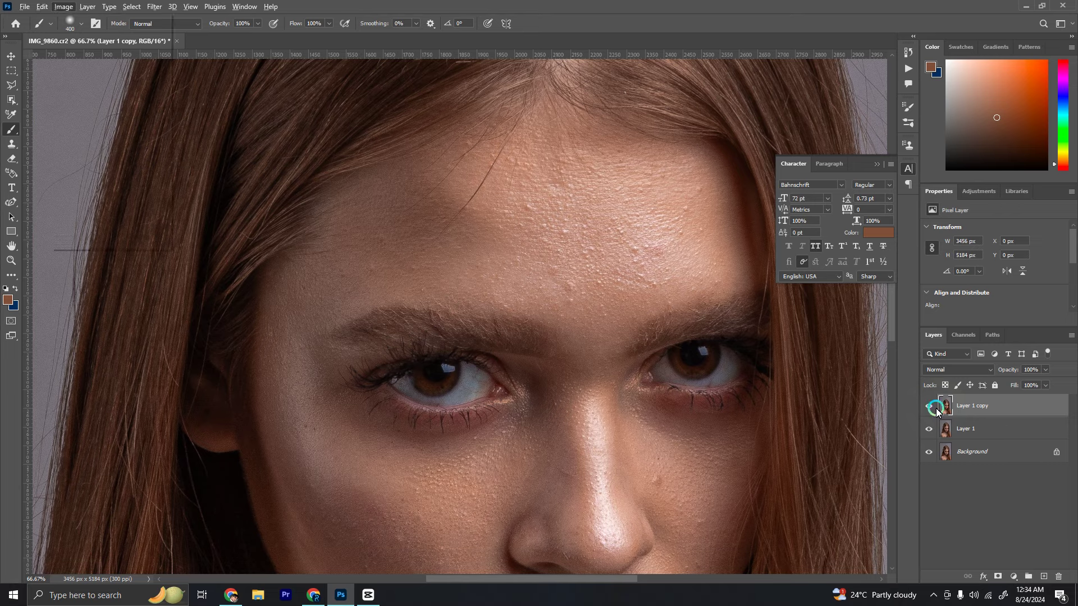
{"action": "key", "text": "alt+i"}
{"action": "key", "text": "y"}
{"action": "left_click", "coordinate": [480, 168]}
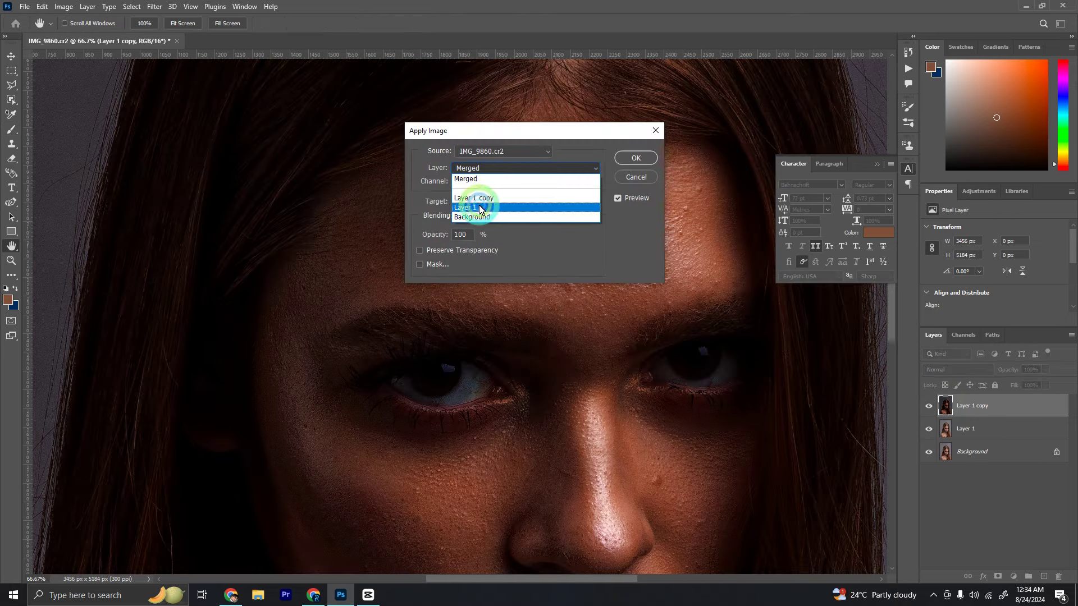
{"action": "left_click", "coordinate": [529, 207]}
{"action": "left_click", "coordinate": [517, 217]}
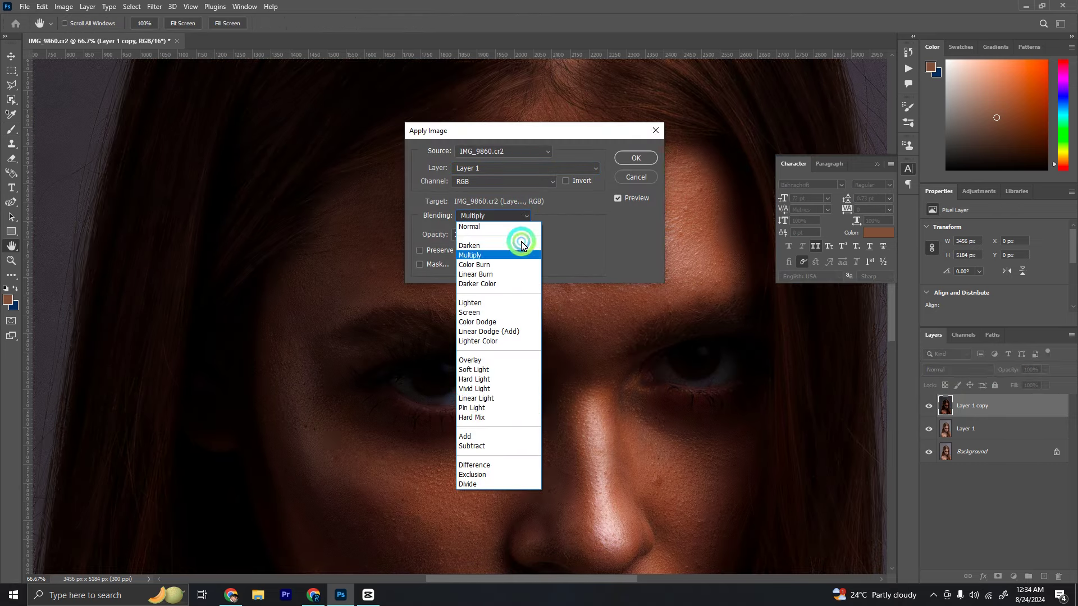
{"action": "left_click", "coordinate": [499, 446]}
{"action": "left_click", "coordinate": [650, 163]}
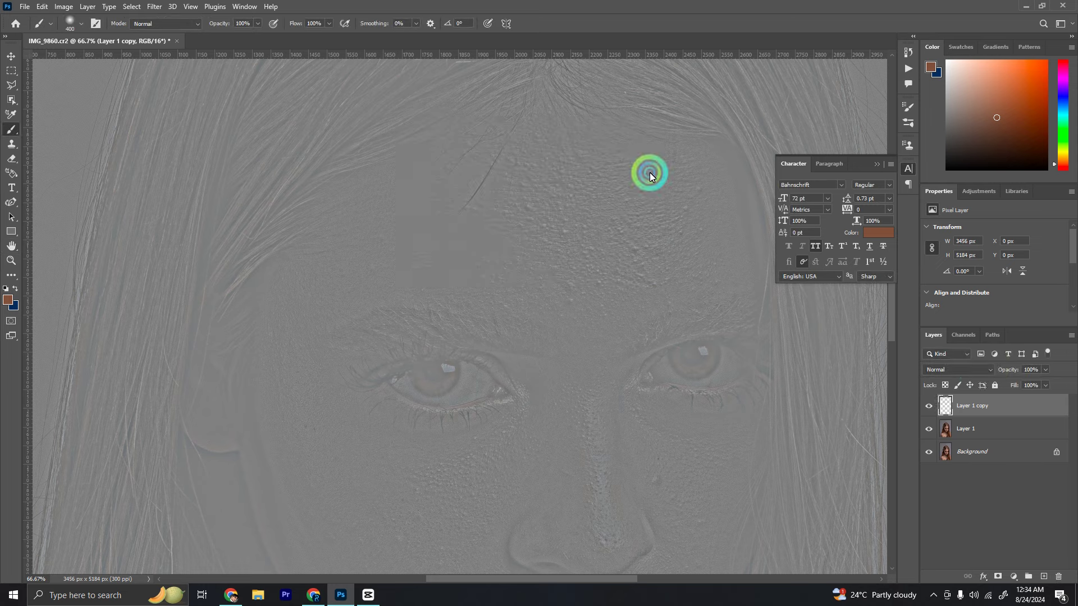
- Set Layer 1 copy to Linear Light, hide it, and duplicate Layer 1
{"action": "left_click", "coordinate": [974, 369]}
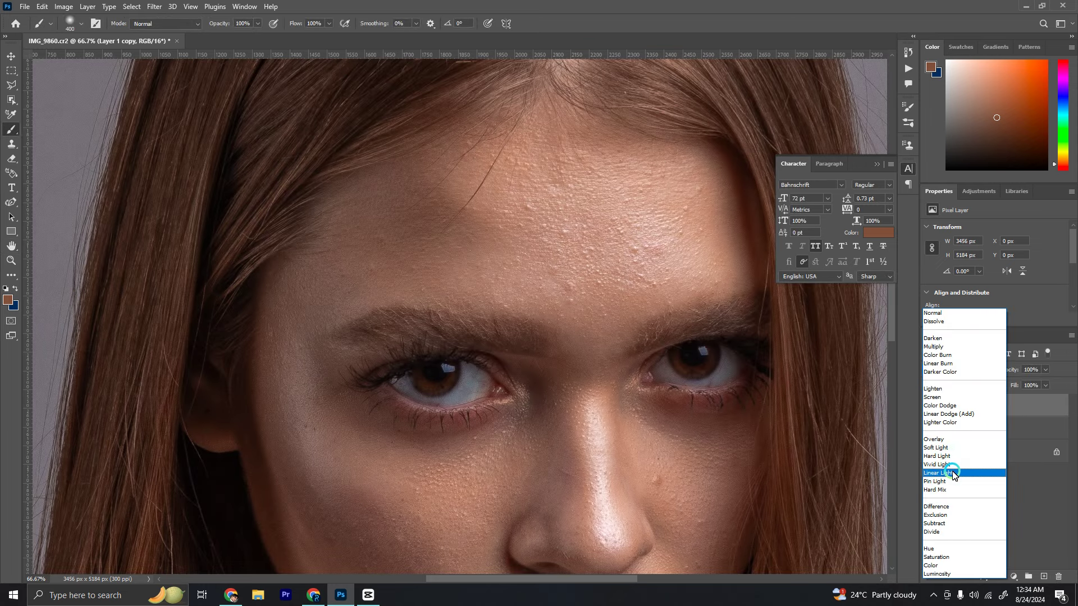
{"action": "left_click", "coordinate": [957, 473]}
{"action": "left_click", "coordinate": [929, 405]}
{"action": "left_click", "coordinate": [958, 429]}
{"action": "key", "text": "ctrl+j"}
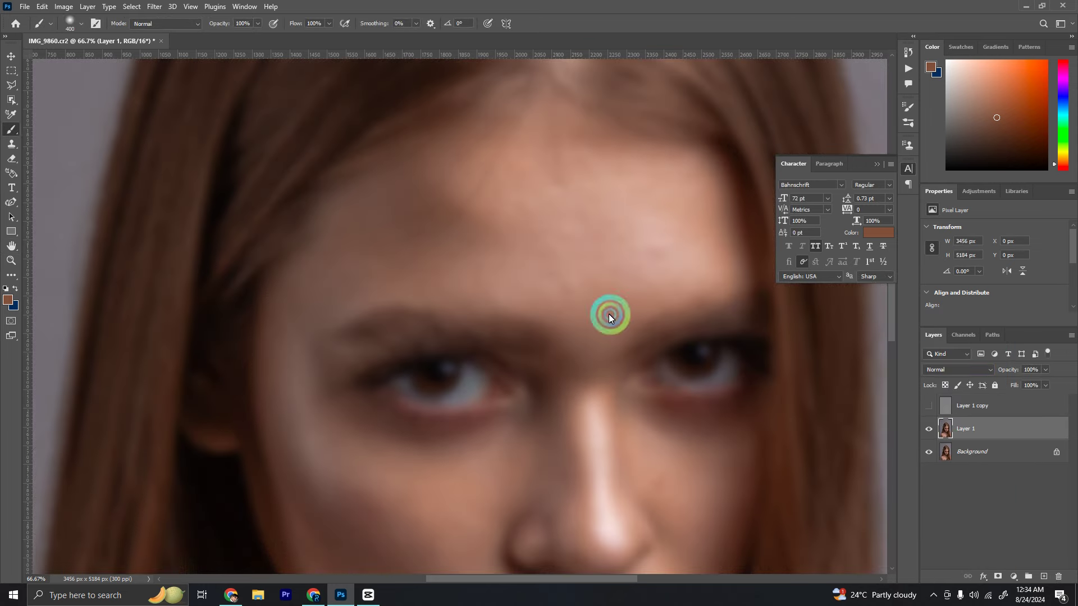
- Add a Black & White adjustment layer with Reds at -177, 58% fill and 64% opacity
{"action": "left_click", "coordinate": [1012, 578]}
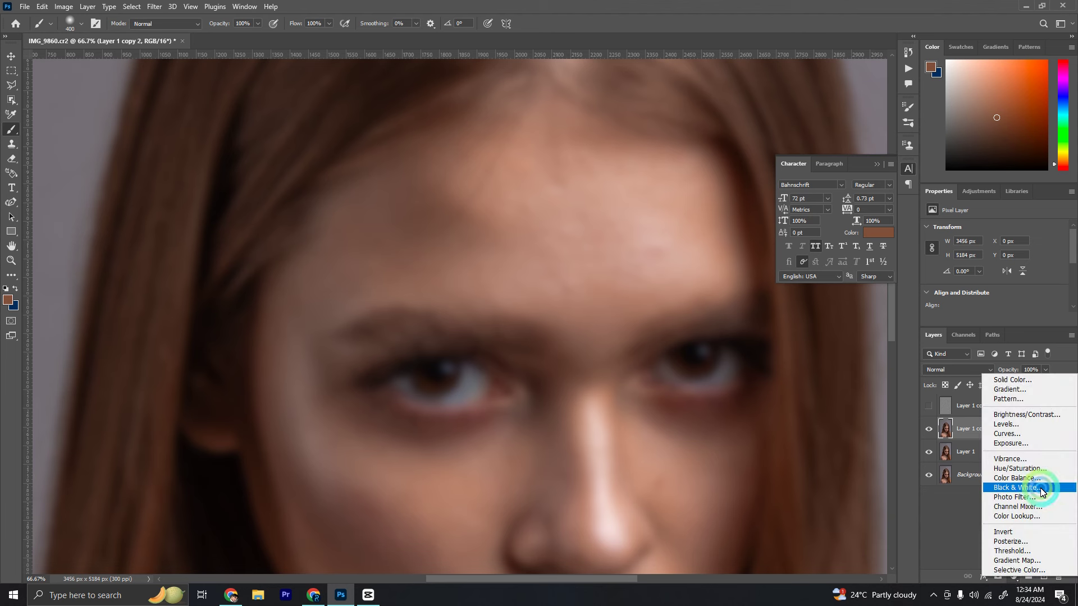
{"action": "left_click", "coordinate": [1041, 488]}
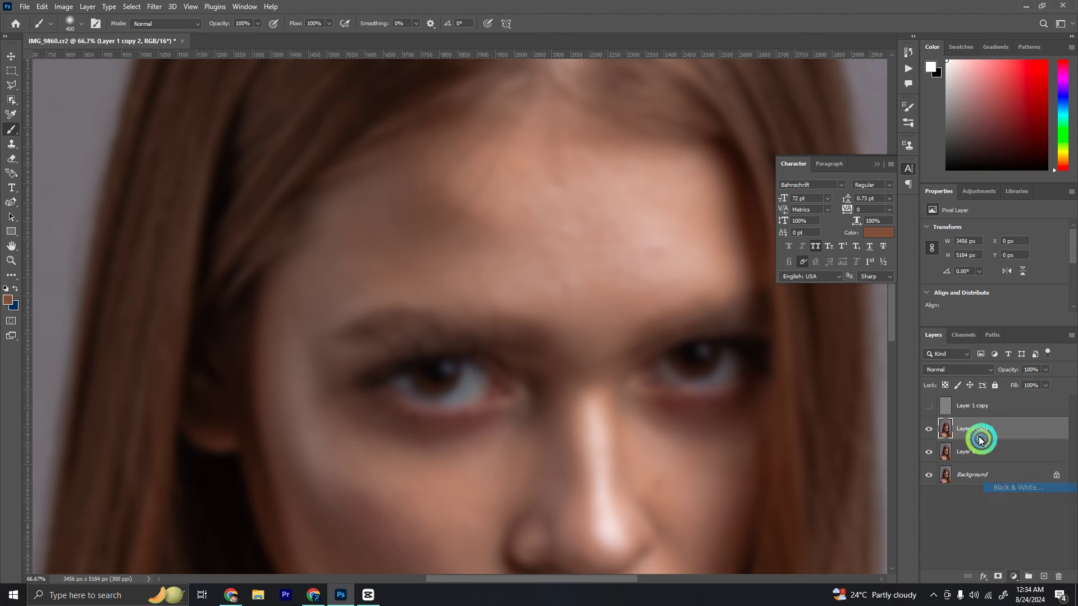
{"action": "left_click_drag", "start_coordinate": [951, 270], "coordinate": [940, 272]}
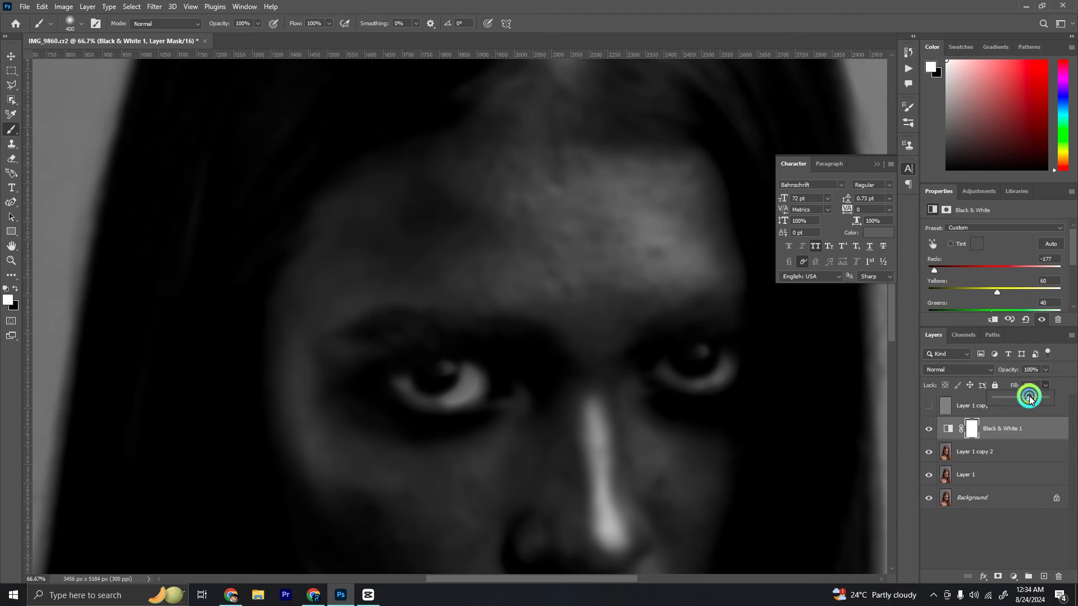
{"action": "left_click_drag", "start_coordinate": [1030, 399], "coordinate": [1019, 399]}
{"action": "scroll", "coordinate": [738, 378], "scroll_direction": "down", "scroll_amount": 2}
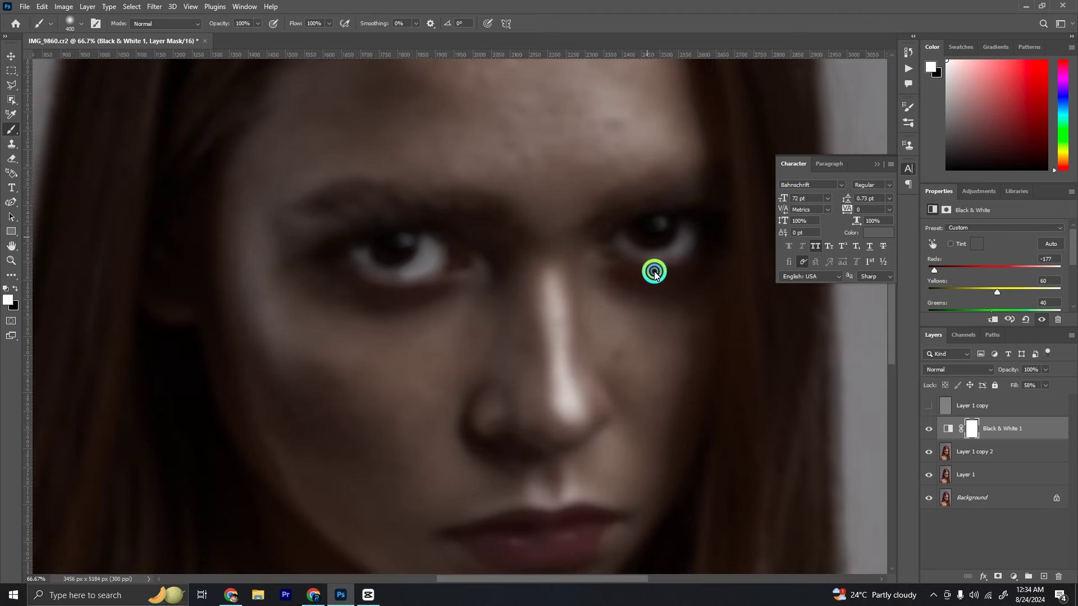
{"action": "key", "text": "ctrl+minus"}
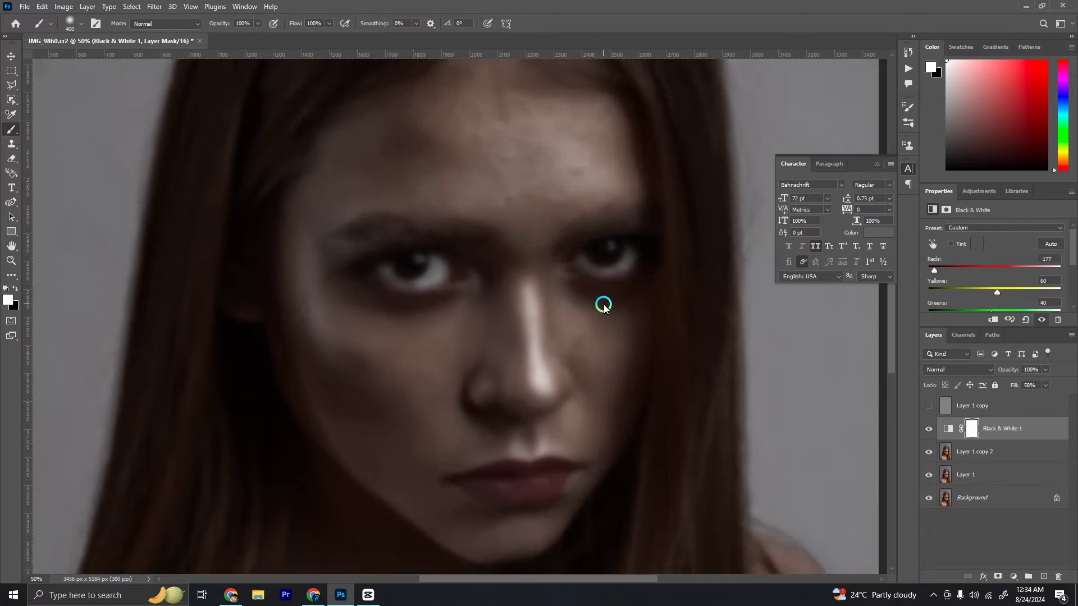
{"action": "scroll", "coordinate": [604, 307], "scroll_direction": "up", "scroll_amount": 1}
{"action": "scroll", "coordinate": [604, 307], "scroll_direction": "up", "scroll_amount": 1}
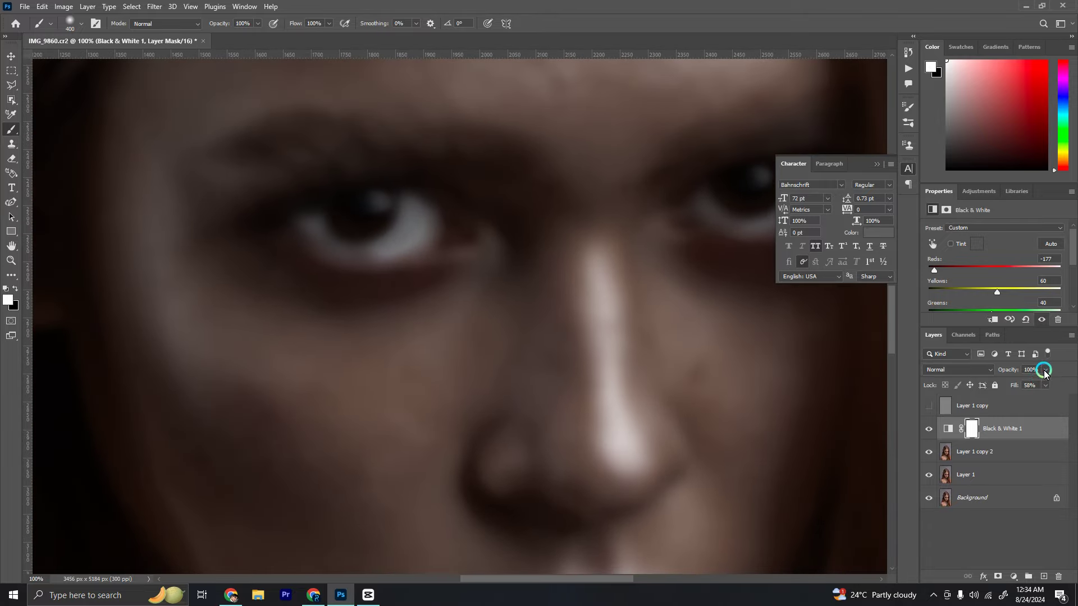
{"action": "left_click_drag", "start_coordinate": [1038, 385], "coordinate": [1028, 386]}
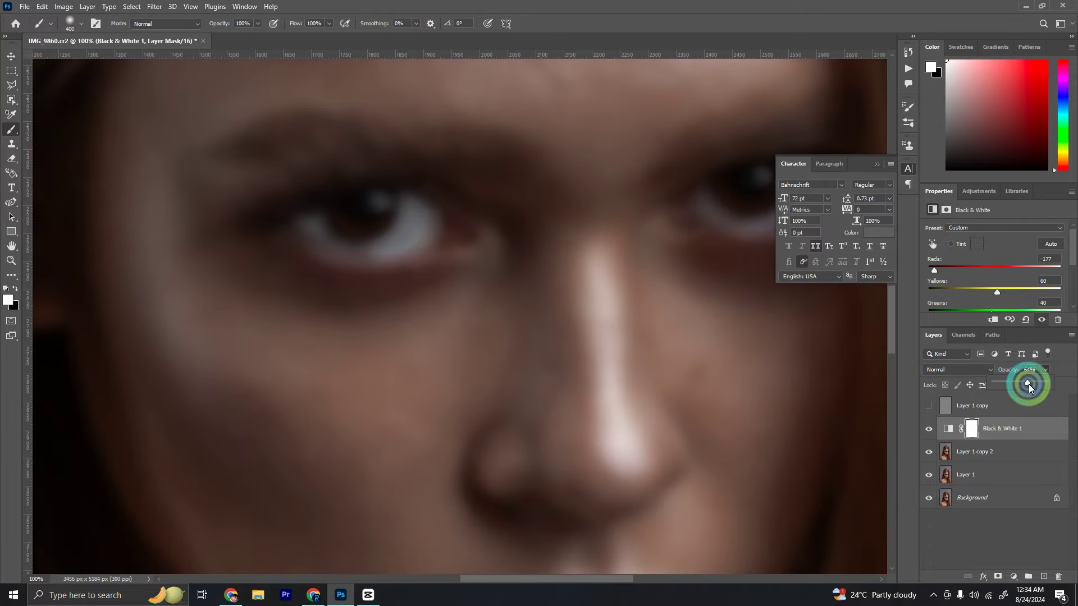
{"action": "scroll", "coordinate": [611, 424], "scroll_direction": "up", "scroll_amount": 3}
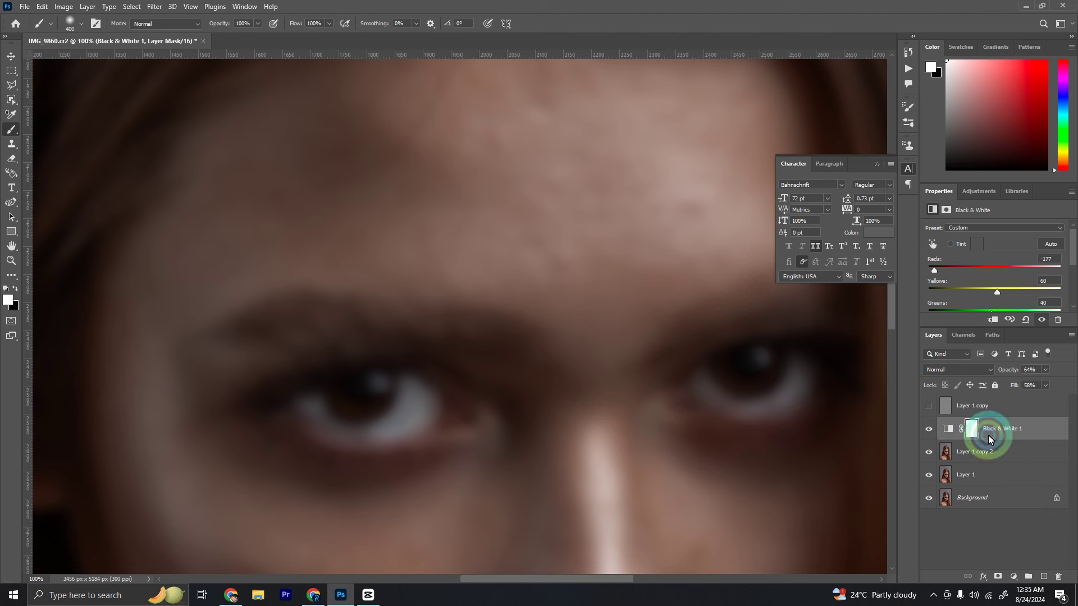
{"action": "left_click", "coordinate": [991, 454], "text": "shift"}
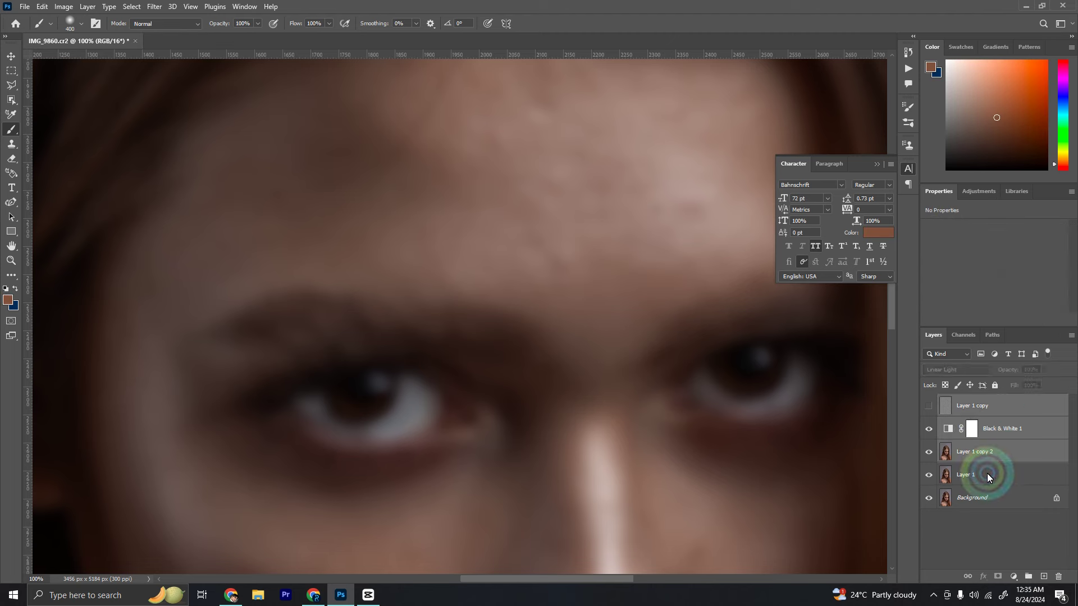
- Group Layer 1 copy 2, Layer 1, Black & White 1 and Layer 1 copy into Group 1
{"action": "left_click", "coordinate": [991, 454]}
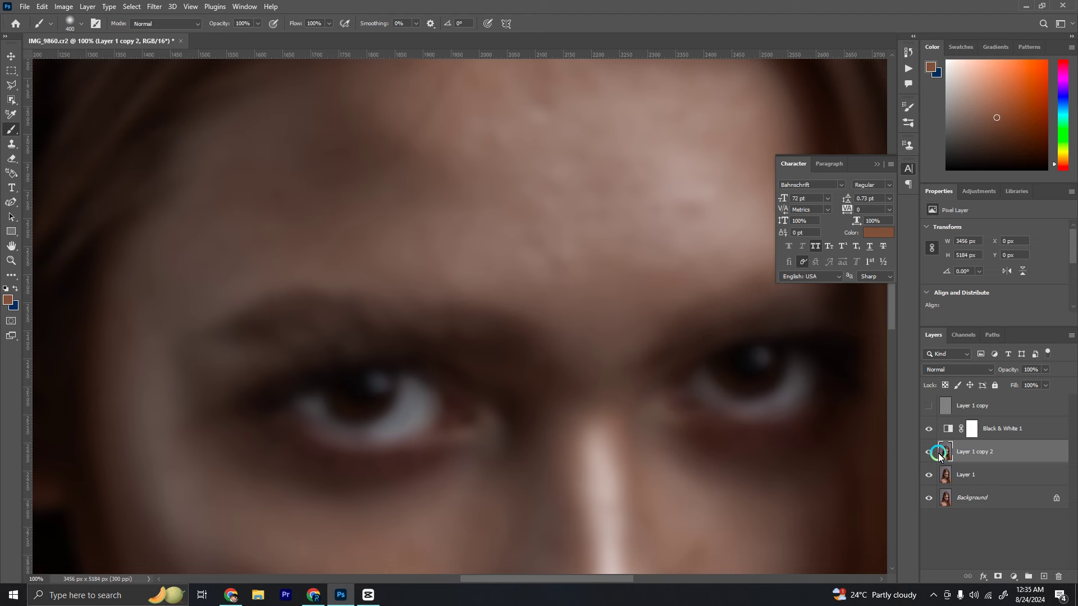
{"action": "left_click", "coordinate": [975, 475], "text": "shift"}
{"action": "left_click", "coordinate": [996, 429], "text": "shift"}
{"action": "left_click", "coordinate": [990, 408], "text": "shift"}
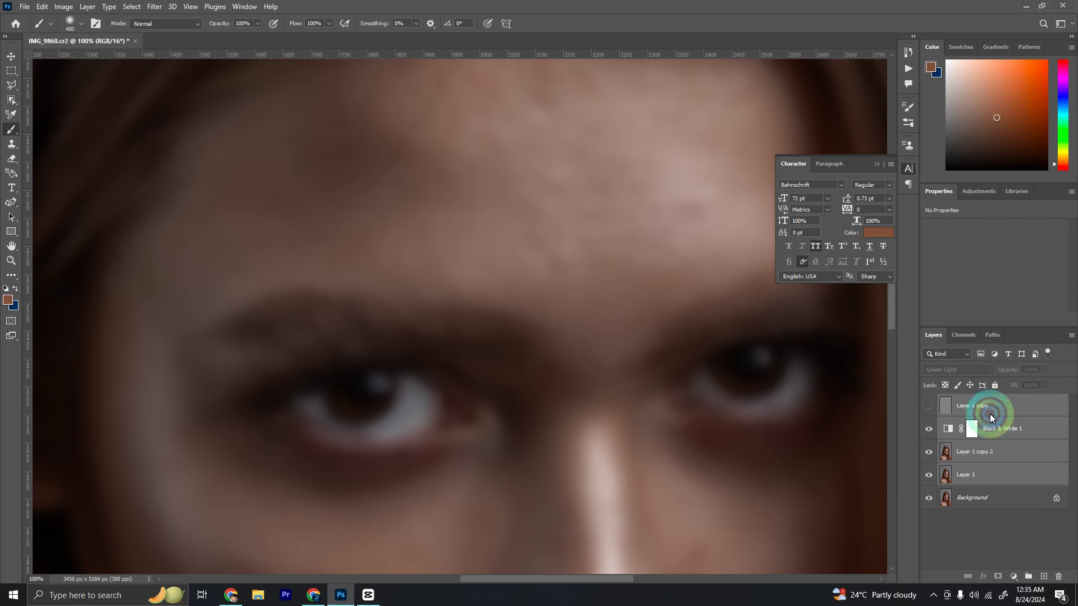
{"action": "key", "text": "ctrl+g"}
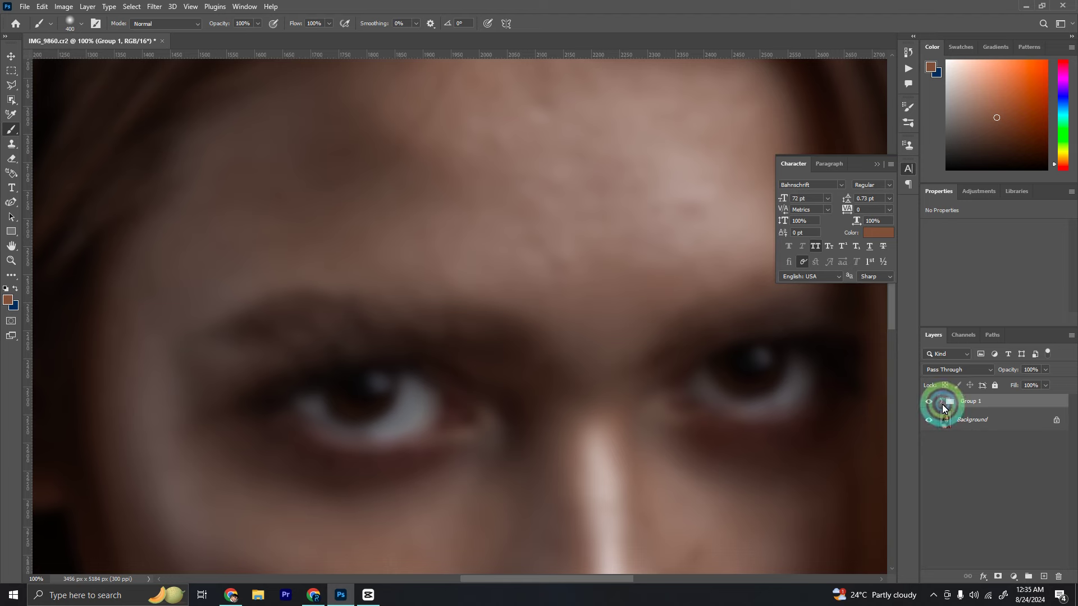
- Expand Group 1, check Layer 1 copy's sharpness, and leave it hidden and active
{"action": "left_click", "coordinate": [944, 402]}
{"action": "left_click", "coordinate": [928, 421]}
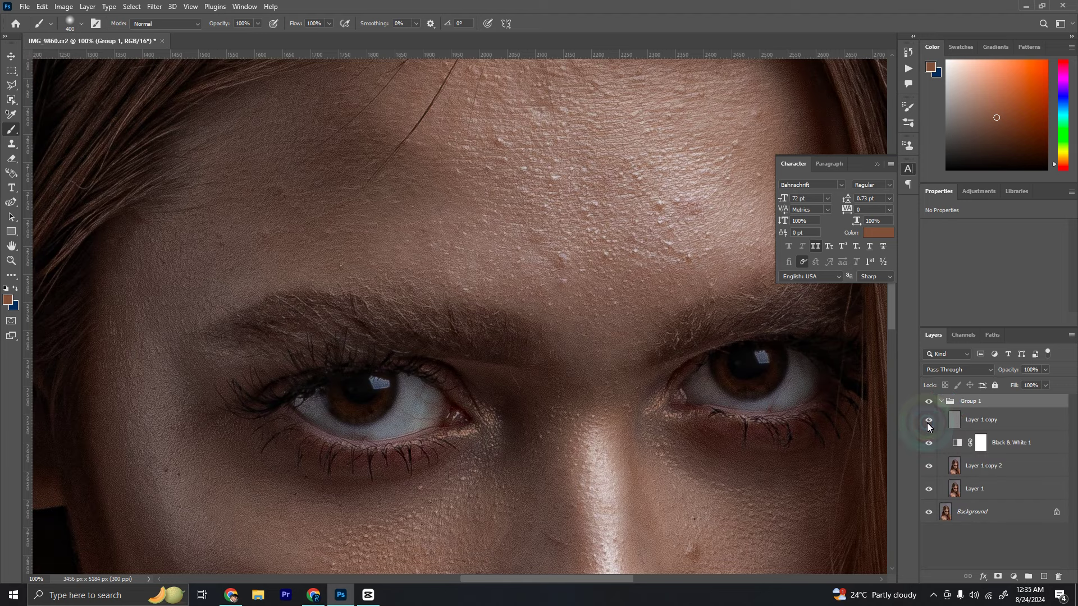
{"action": "left_click", "coordinate": [928, 421]}
{"action": "left_click", "coordinate": [974, 425]}
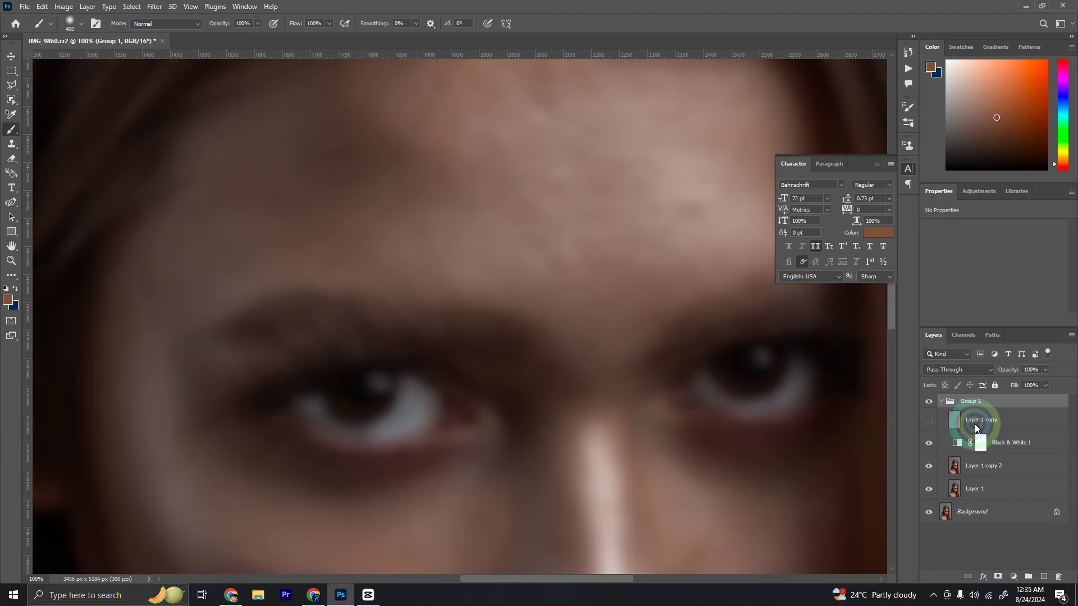
{"action": "left_click", "coordinate": [928, 466]}
- Switch to the Mixer Brush on Layer 1 copy 2 and blend the forehead skin
{"action": "left_click", "coordinate": [973, 472]}
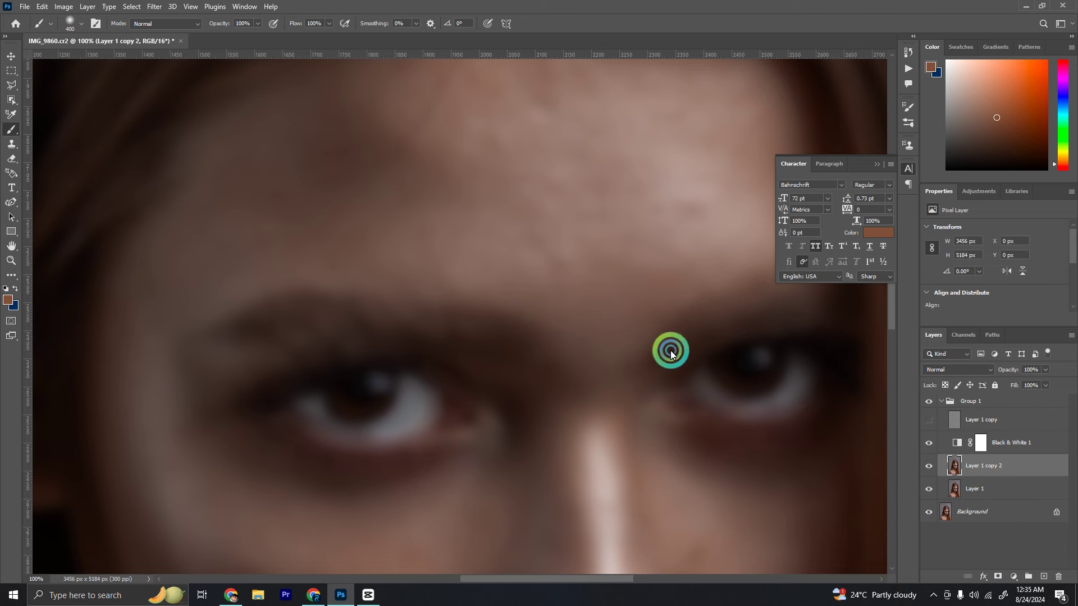
{"action": "scroll", "coordinate": [668, 352], "scroll_direction": "up", "scroll_amount": 3}
{"action": "right_click", "coordinate": [11, 129]}
{"action": "left_click", "coordinate": [62, 163]}
{"action": "key", "text": "bracketright"}
{"action": "key", "text": "bracketright"}
{"action": "left_click", "coordinate": [579, 335]}
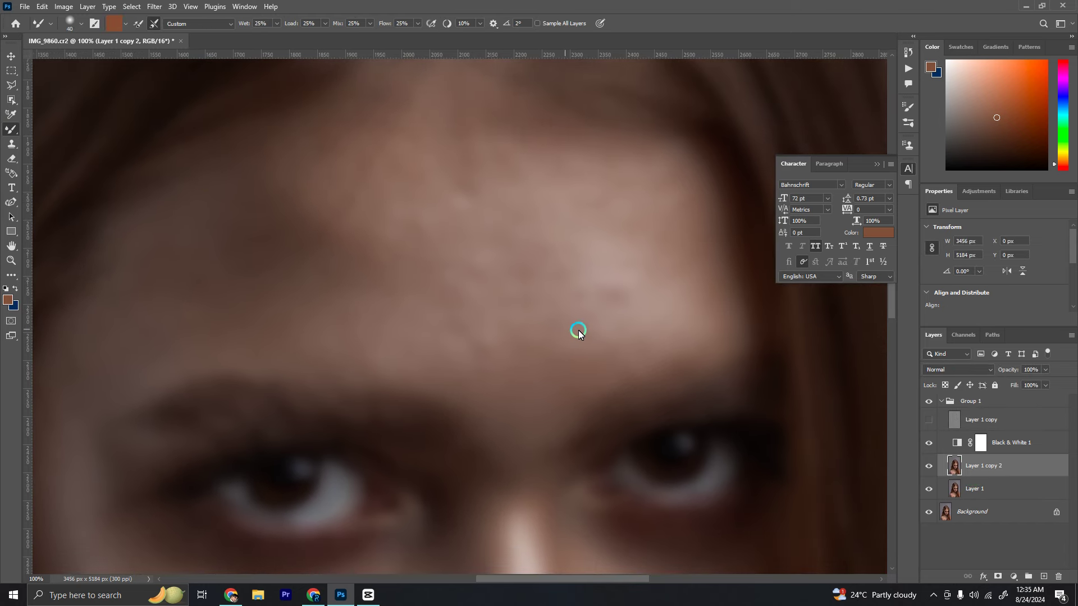
{"action": "key", "text": "bracketright"}
{"action": "left_click", "coordinate": [603, 304]}
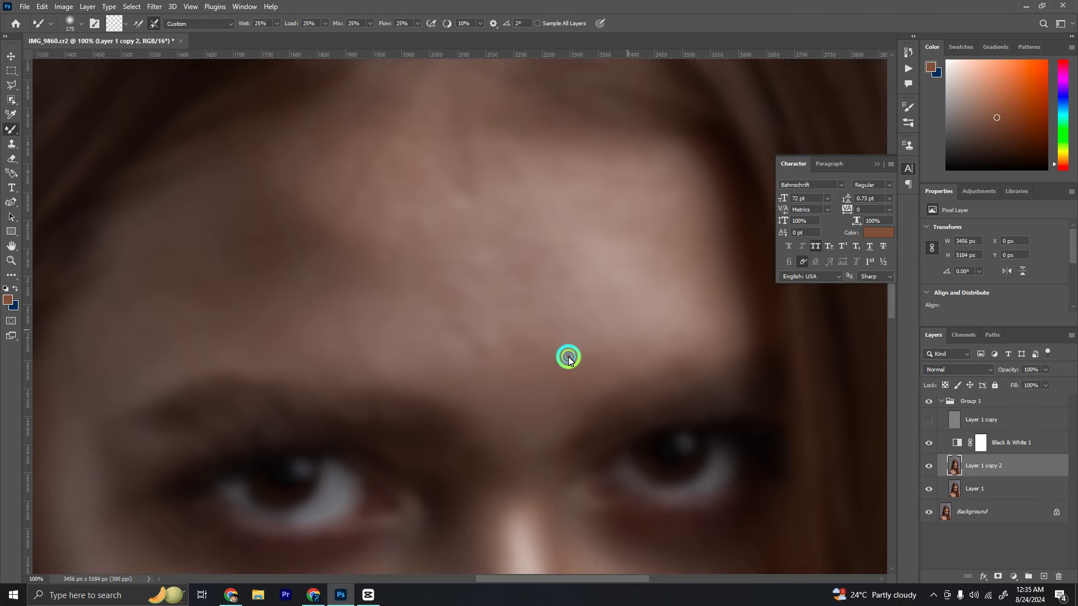
{"action": "left_click", "coordinate": [577, 233]}
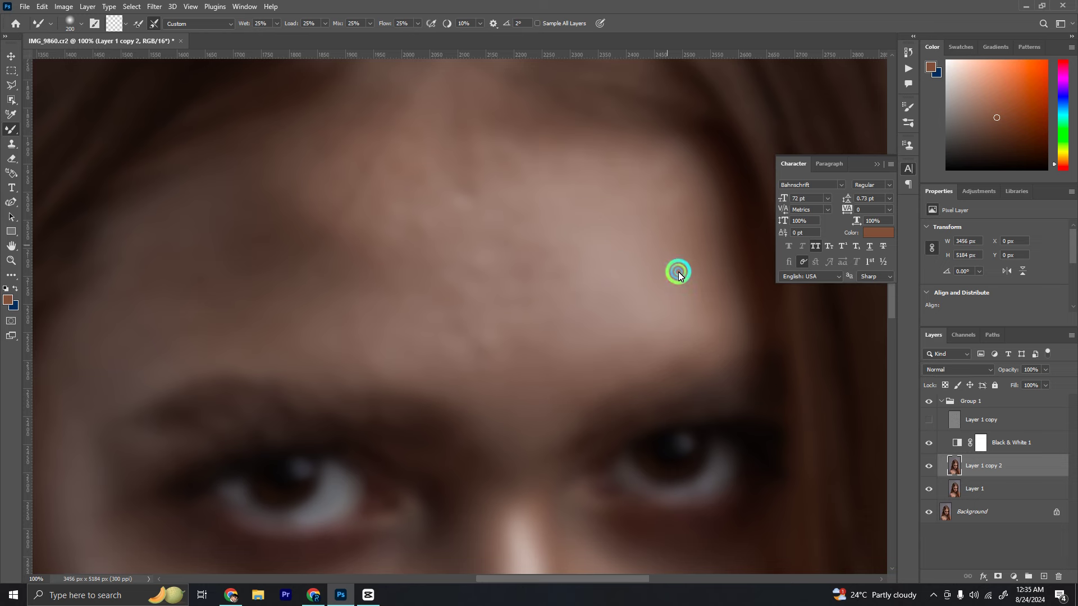
{"action": "left_click", "coordinate": [664, 213]}
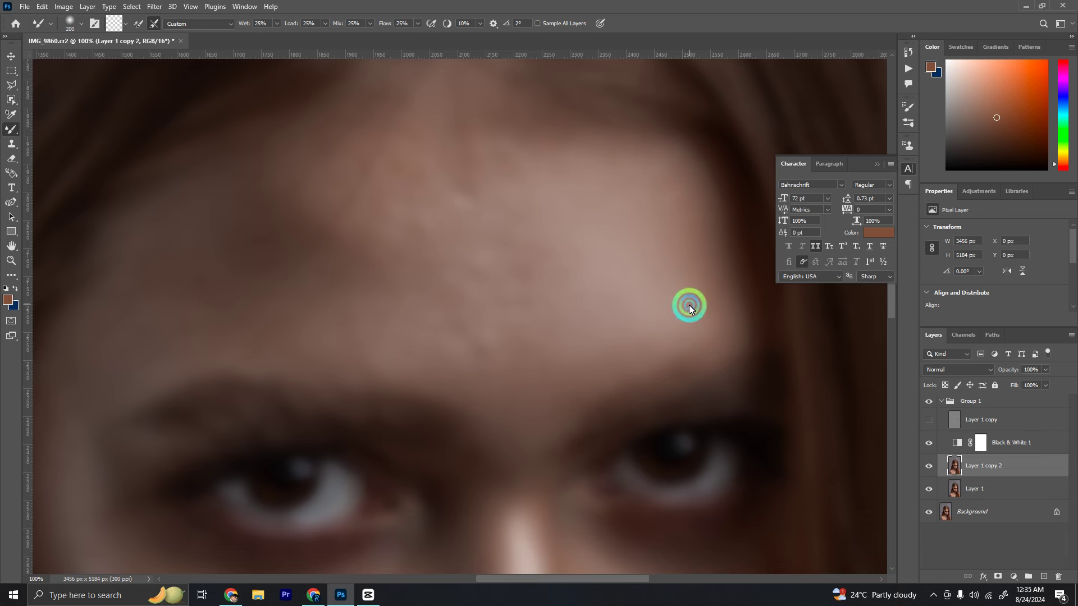
- Keep smoothing across the forehead, resizing the mixer brush to around 300
{"action": "left_click_drag", "start_coordinate": [558, 328], "coordinate": [665, 371]}
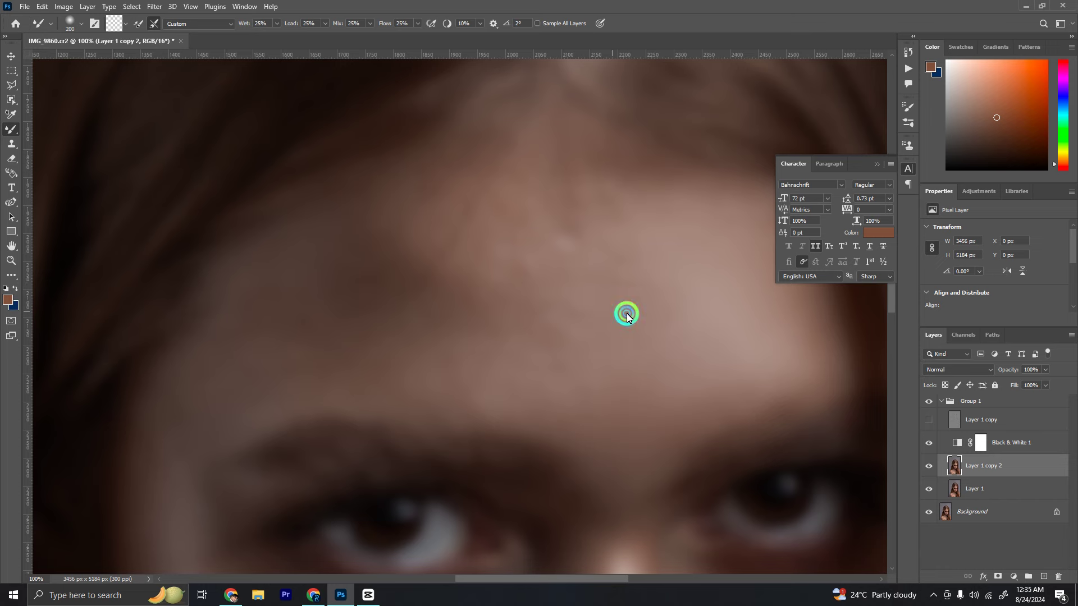
{"action": "scroll", "coordinate": [529, 359], "scroll_direction": "up", "scroll_amount": 2}
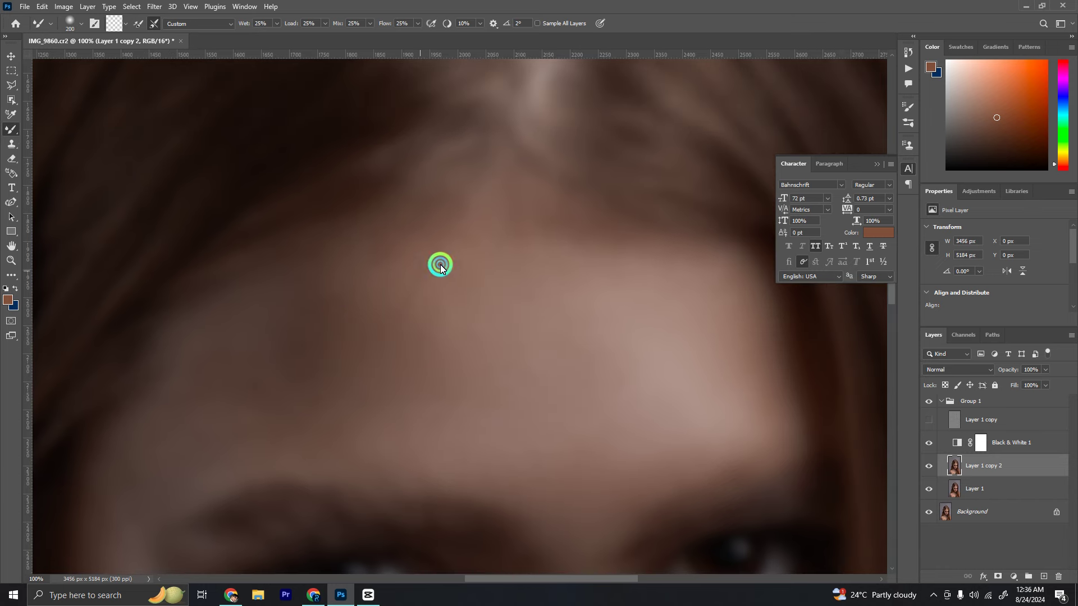
{"action": "scroll", "coordinate": [638, 267], "scroll_direction": "down", "scroll_amount": 2}
{"action": "scroll", "coordinate": [596, 375], "scroll_direction": "left", "scroll_amount": 2}
{"action": "scroll", "coordinate": [600, 382], "scroll_direction": "down", "scroll_amount": 2}
{"action": "key", "text": "bracketright"}
{"action": "key", "text": "bracketright"}
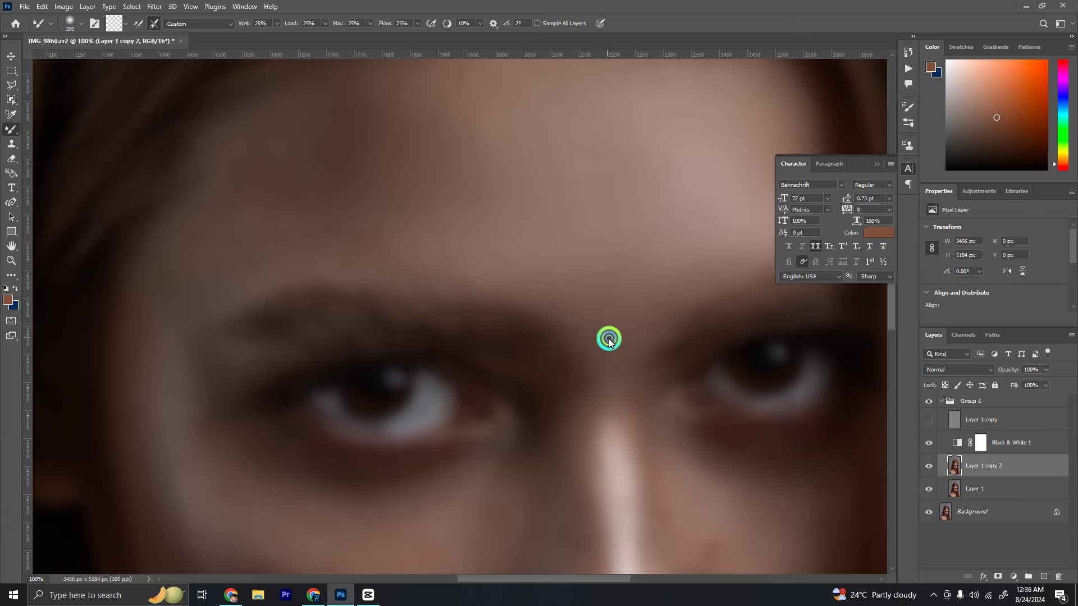
{"action": "scroll", "coordinate": [609, 337], "scroll_direction": "up", "scroll_amount": 3}
{"action": "scroll", "coordinate": [505, 365], "scroll_direction": "left", "scroll_amount": 3}
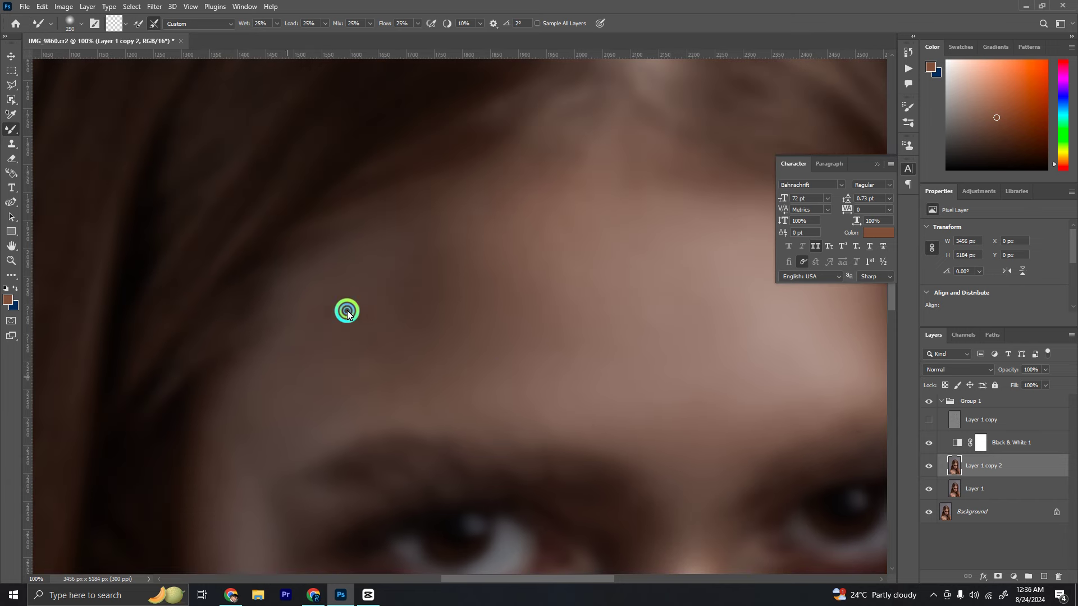
{"action": "key", "text": "bracketleft"}
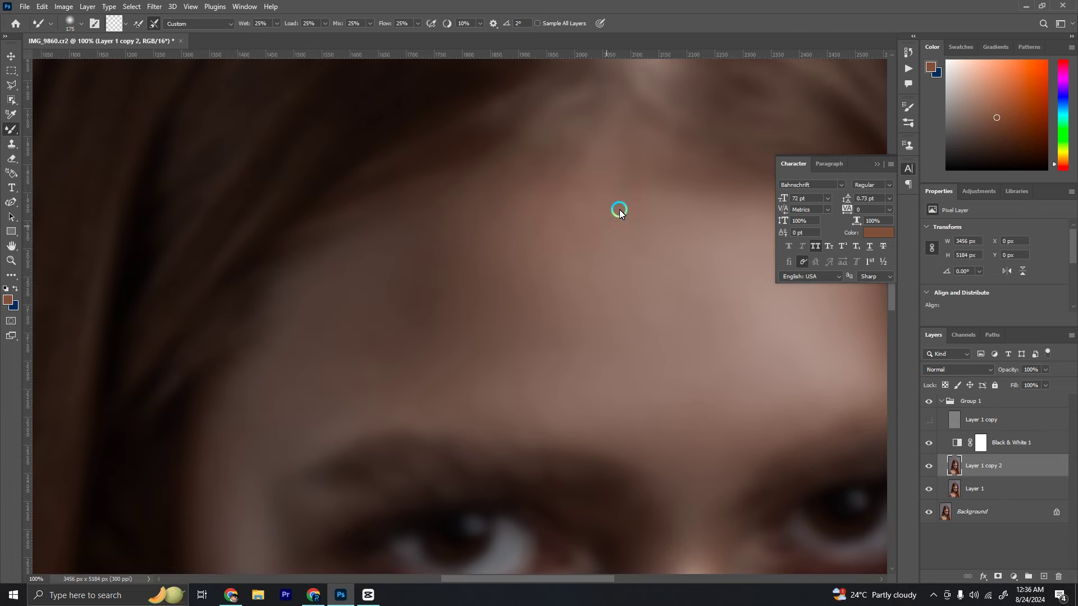
{"action": "key", "text": "bracketleft"}
{"action": "key", "text": "bracketleft"}
{"action": "key", "text": "bracketright"}
{"action": "key", "text": "bracketright"}
{"action": "scroll", "coordinate": [565, 342], "scroll_direction": "down", "scroll_amount": 1}
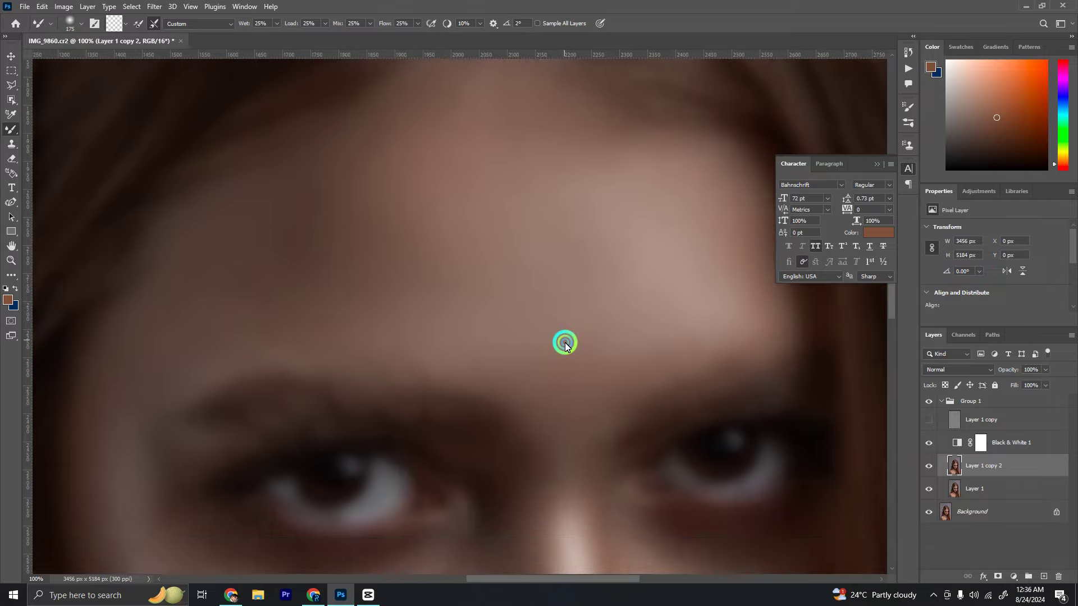
{"action": "scroll", "coordinate": [564, 343], "scroll_direction": "up", "scroll_amount": 1}
{"action": "scroll", "coordinate": [480, 325], "scroll_direction": "right", "scroll_amount": 2}
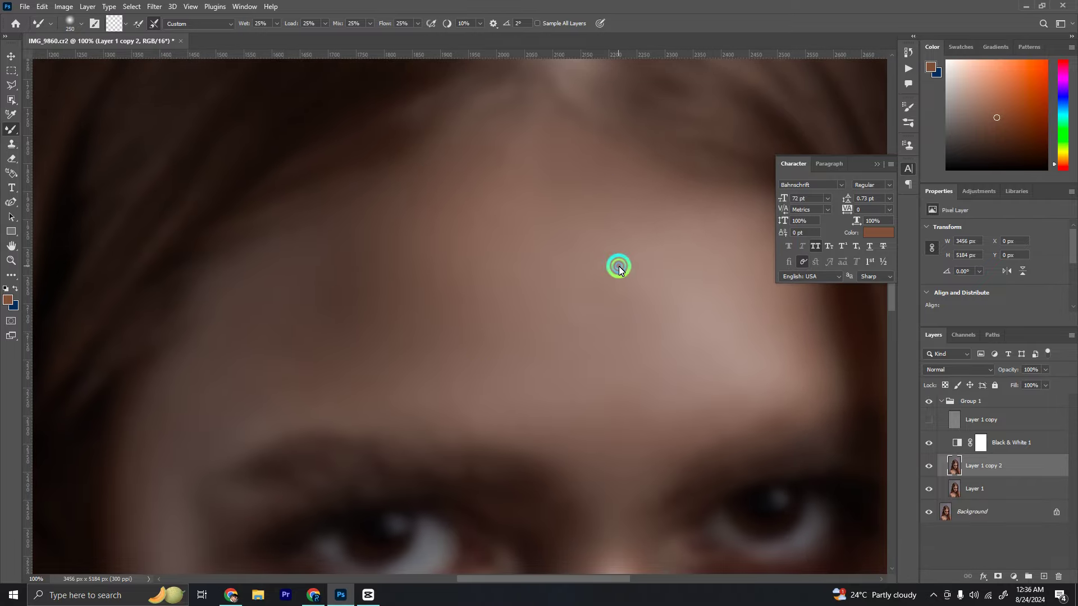
{"action": "scroll", "coordinate": [533, 382], "scroll_direction": "left", "scroll_amount": 5}
{"action": "key", "text": "bracketright"}
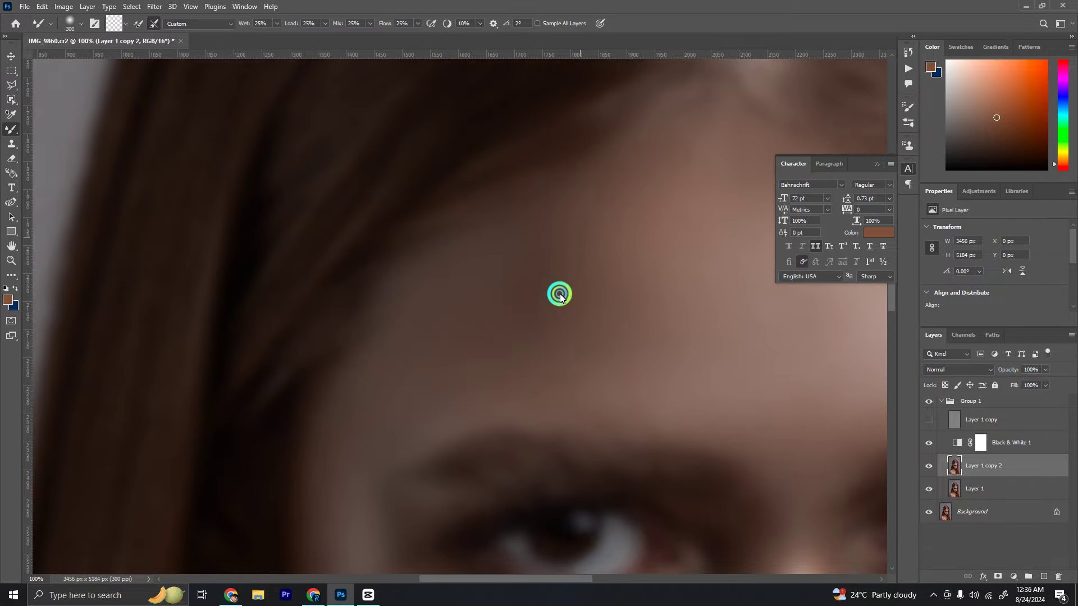
{"action": "key", "text": "ctrl+minus"}
- Blend skin colour on the cheek and near the eye with a resized brush
{"action": "key", "text": "bracketright"}
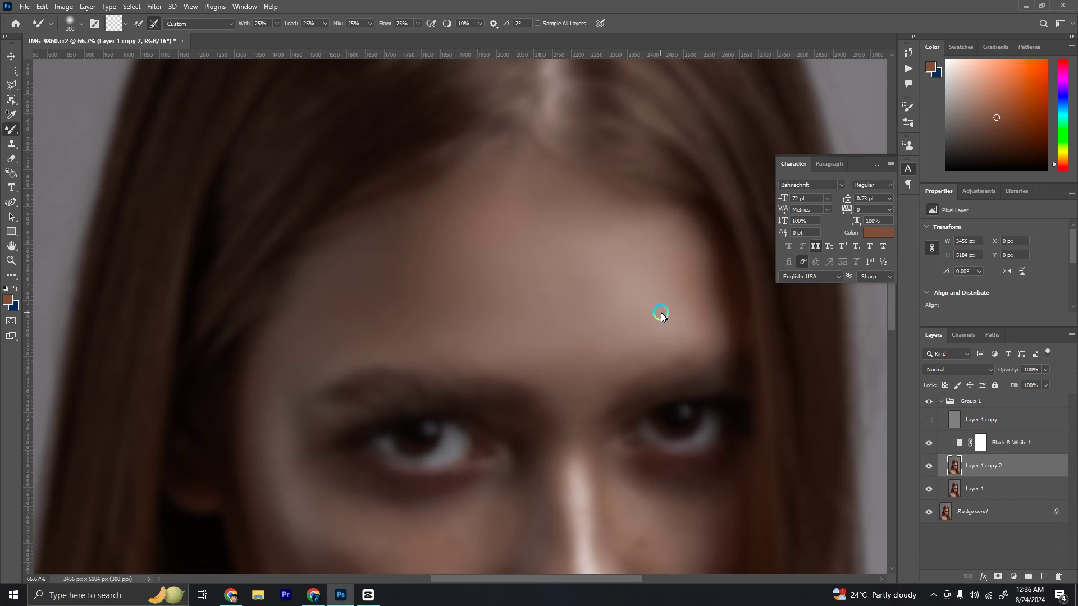
{"action": "scroll", "coordinate": [667, 321], "scroll_direction": "down", "scroll_amount": 3}
{"action": "key", "text": "ctrl+plus"}
{"action": "key", "text": "bracketleft"}
{"action": "key", "text": "bracketleft"}
{"action": "key", "text": "bracketleft"}
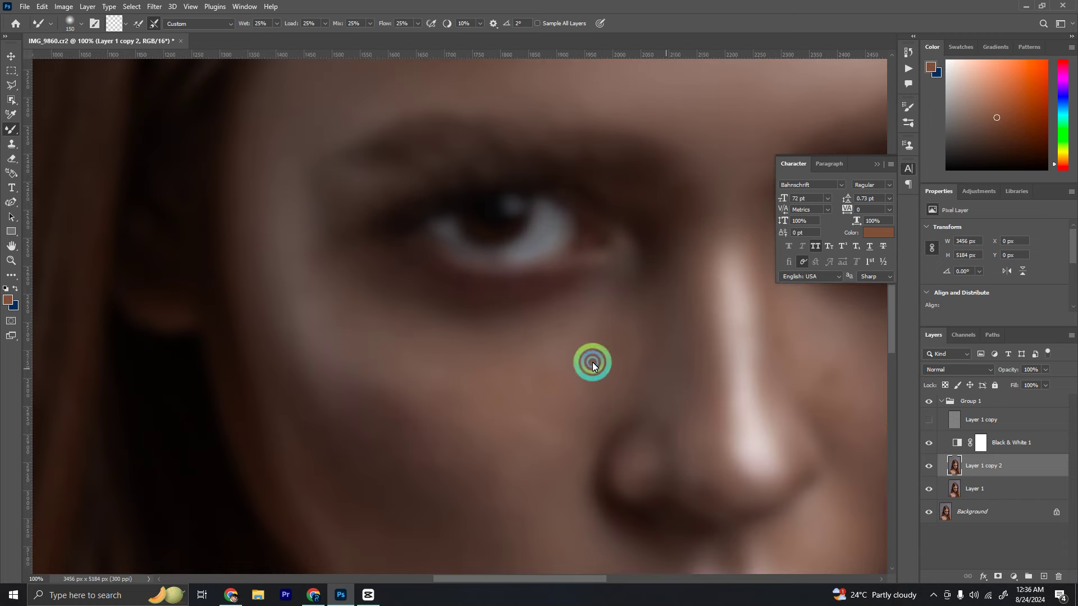
{"action": "scroll", "coordinate": [594, 361], "scroll_direction": "down", "scroll_amount": 2}
{"action": "key", "text": "bracketright"}
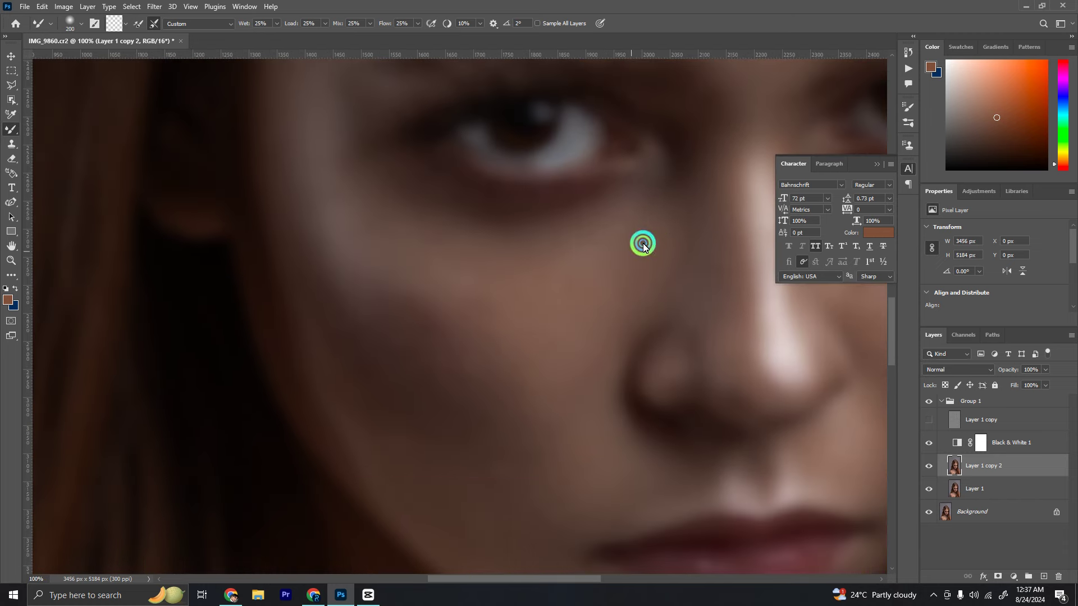
{"action": "key", "text": "bracketleft"}
{"action": "key", "text": "bracketleft"}
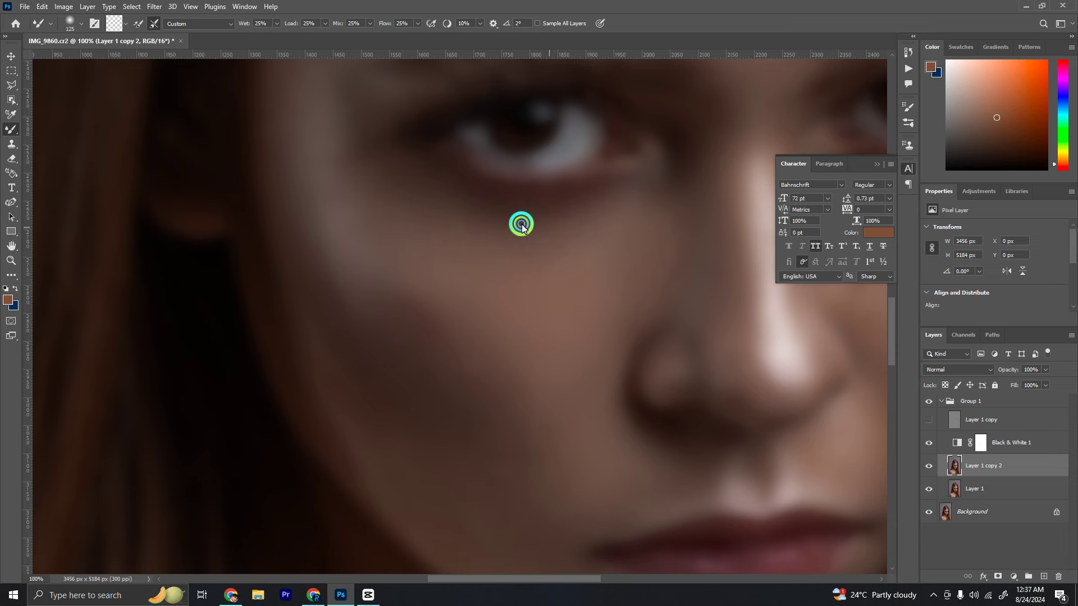
{"action": "key", "text": "bracketright"}
{"action": "key", "text": "bracketright"}
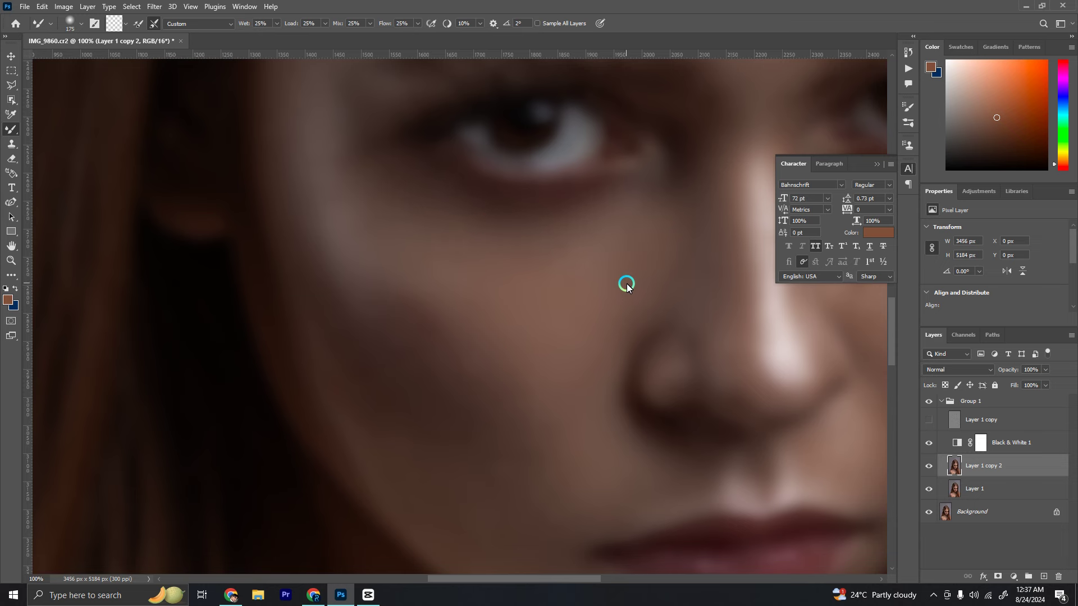
{"action": "scroll", "coordinate": [640, 315], "scroll_direction": "down", "scroll_amount": 2}
{"action": "scroll", "coordinate": [662, 343], "scroll_direction": "down", "scroll_amount": 2}
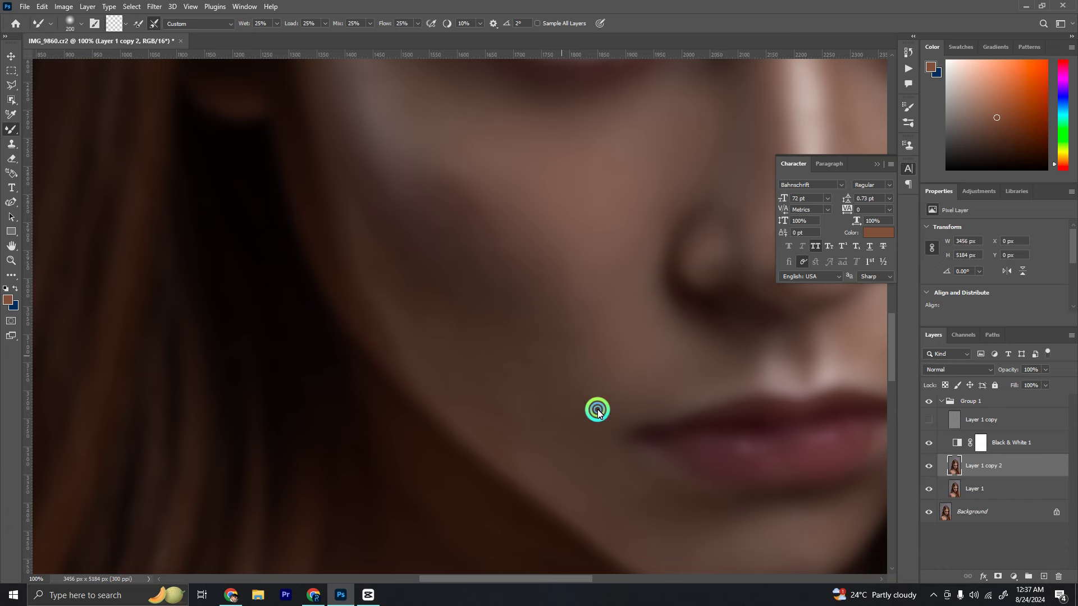
{"action": "key", "text": "bracketright"}
{"action": "key", "text": "bracketright"}
{"action": "key", "text": "bracketright"}
{"action": "key", "text": "bracketleft"}
{"action": "key", "text": "bracketleft"}
{"action": "key", "text": "bracketleft"}
{"action": "scroll", "coordinate": [563, 397], "scroll_direction": "up", "scroll_amount": 4}
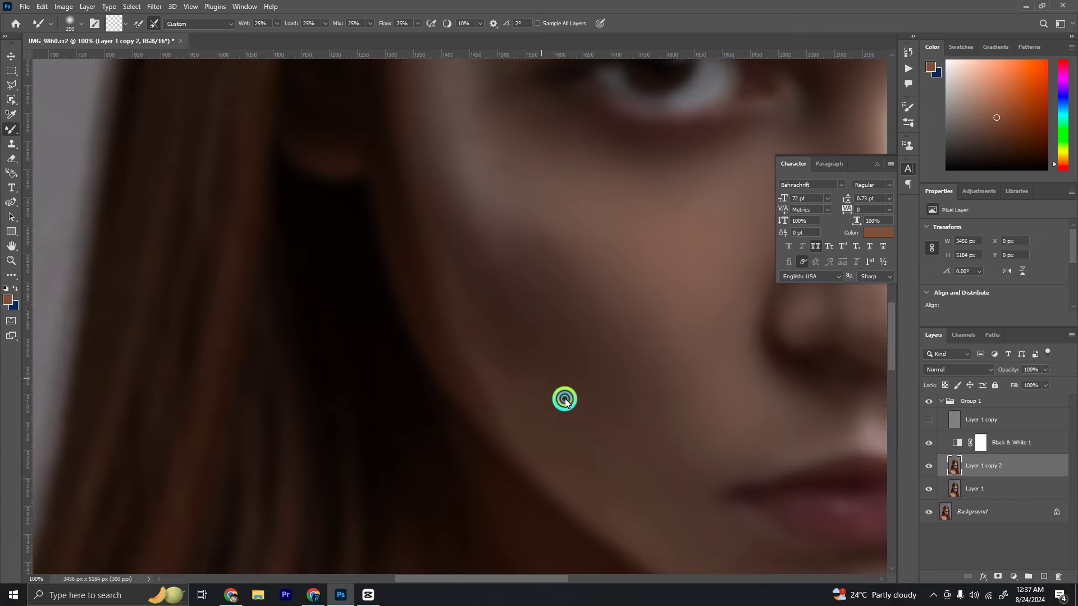
{"action": "scroll", "coordinate": [563, 397], "scroll_direction": "left", "scroll_amount": 2}
- Adjust the Black & White 1 strength, then smooth below the eye toward the nose and lips
{"action": "left_click", "coordinate": [979, 442]}
{"action": "left_click", "coordinate": [1045, 370]}
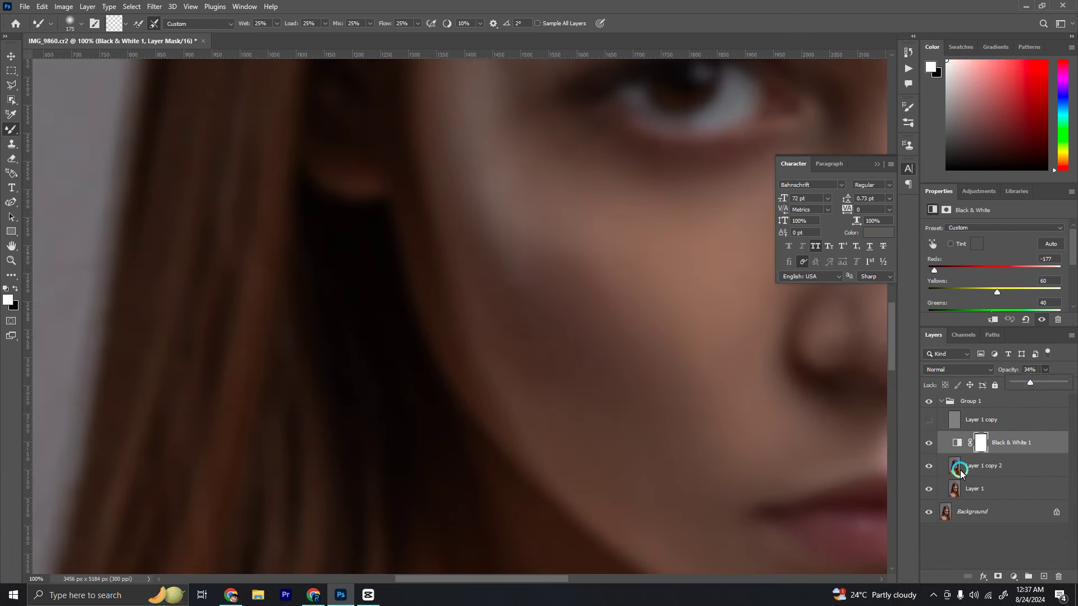
{"action": "left_click", "coordinate": [959, 466]}
{"action": "key", "text": "bracketleft"}
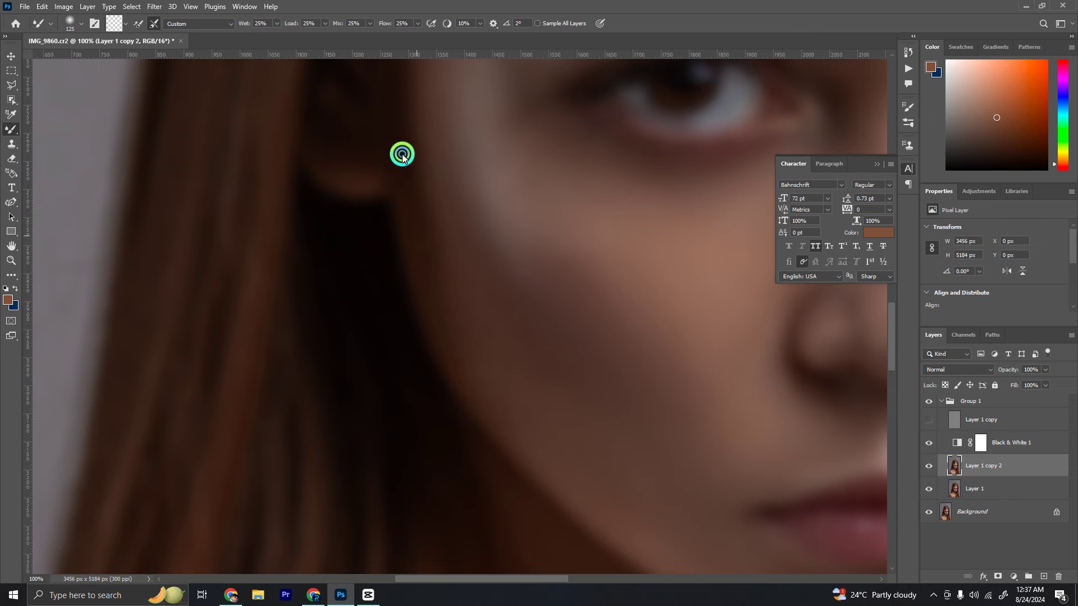
{"action": "key", "text": "bracketright"}
{"action": "key", "text": "bracketright"}
{"action": "key", "text": "bracketright"}
{"action": "left_click_drag", "start_coordinate": [481, 320], "coordinate": [458, 277]}
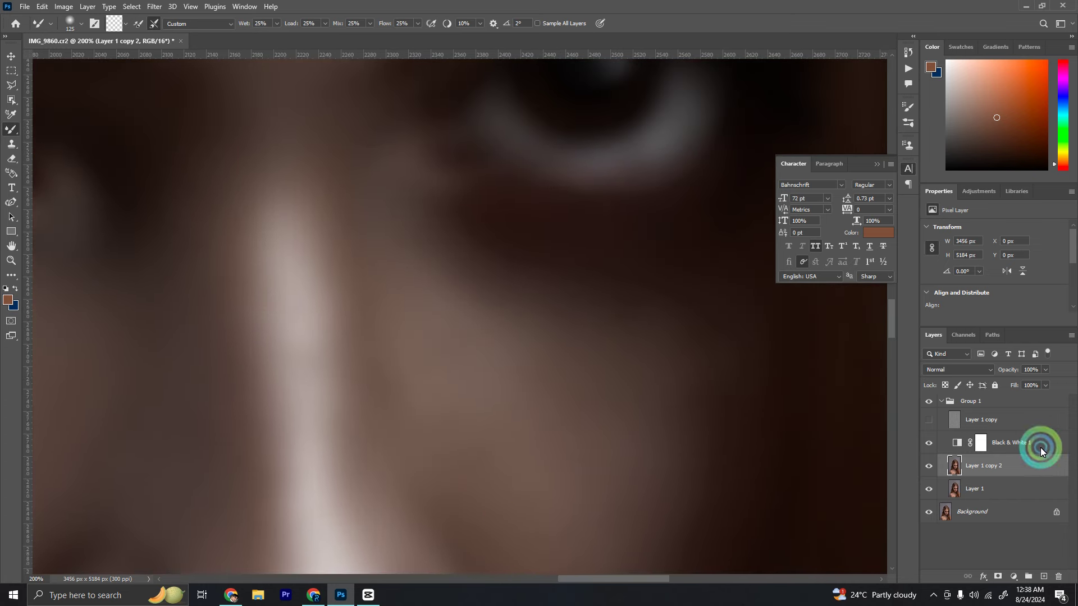
{"action": "left_click", "coordinate": [1039, 444]}
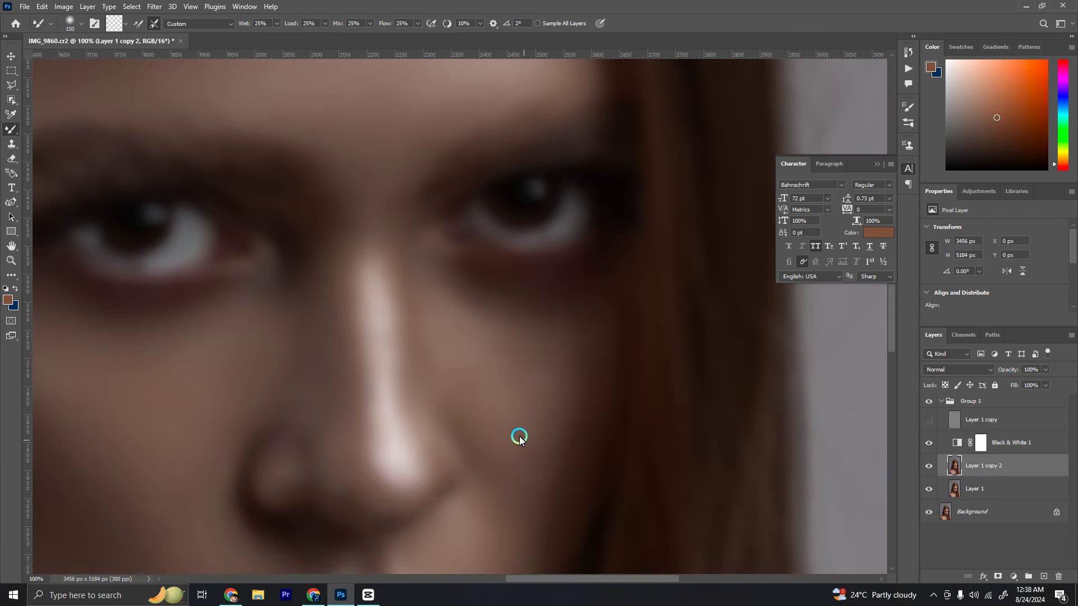
{"action": "key", "text": "bracketleft"}
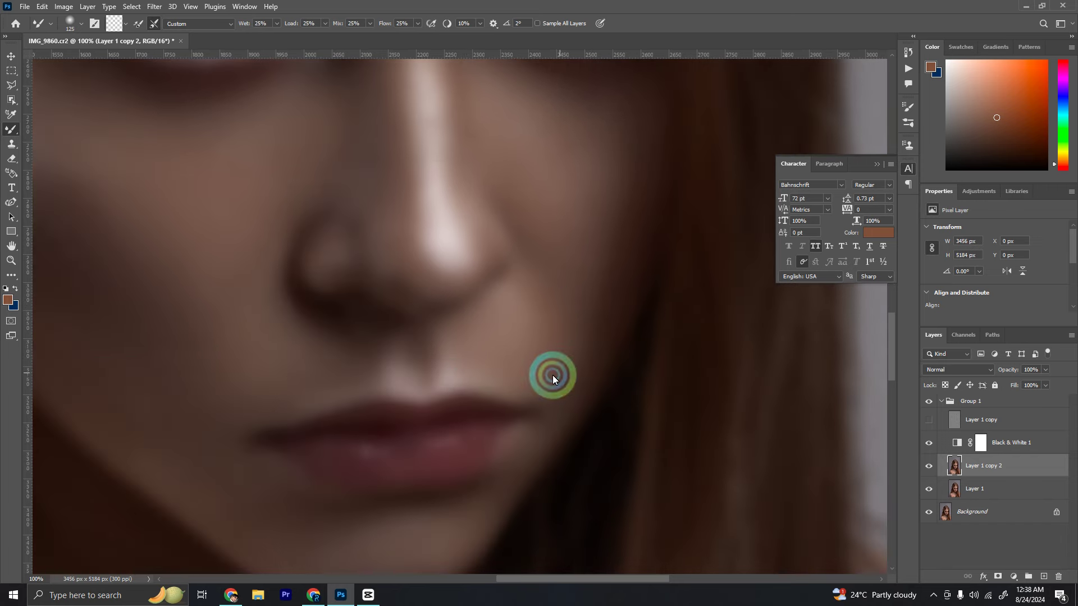
{"action": "key", "text": "ctrl+minus"}
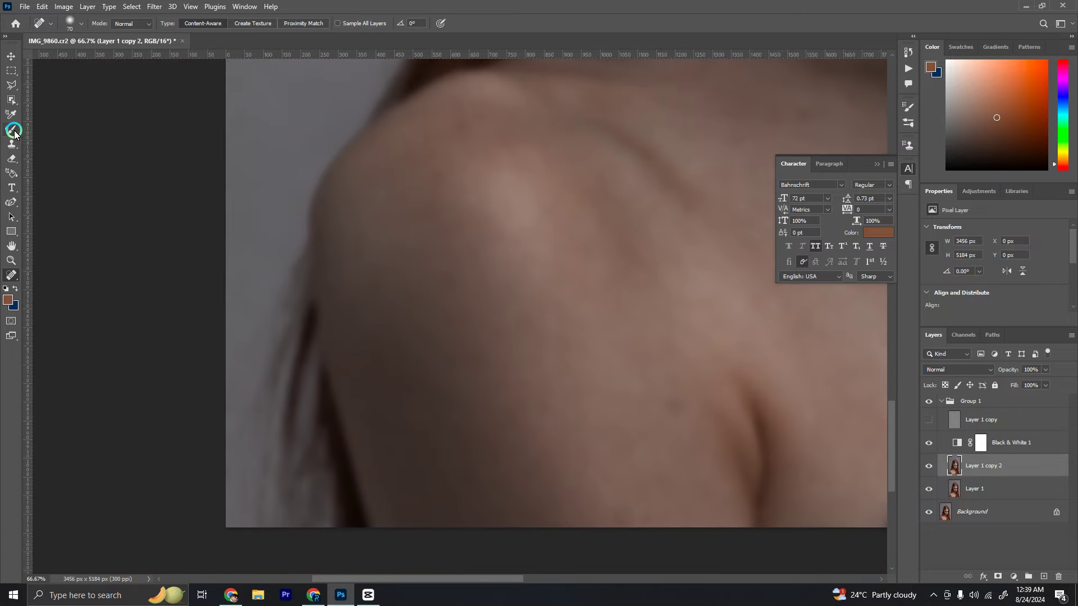
- Blend the blotchy skin tones over the shoulder and chest with the Mixer Brush, adjusting brush size
{"action": "key", "text": "b"}
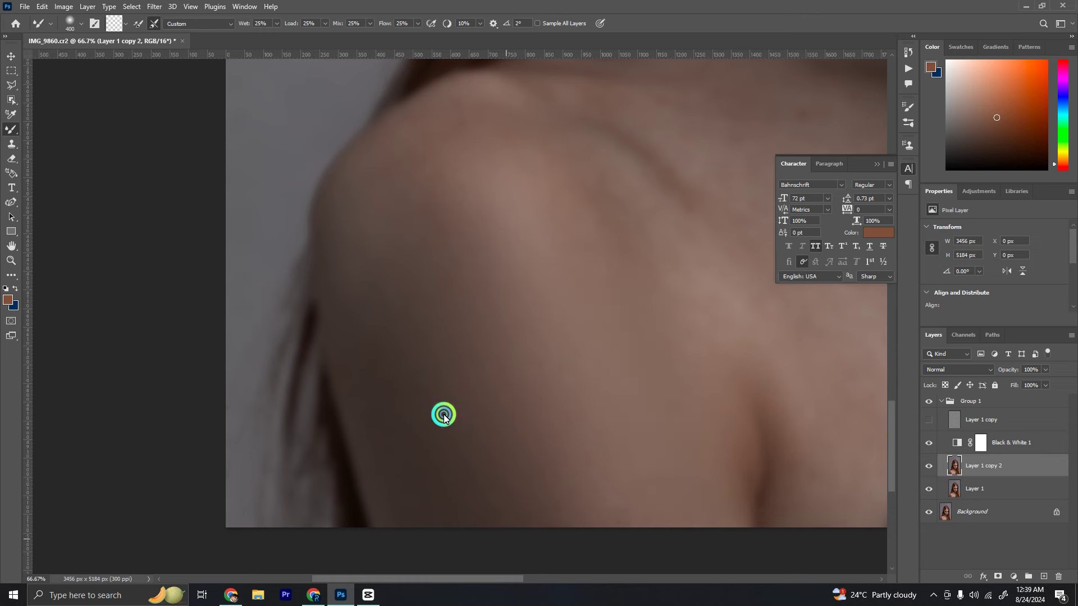
{"action": "key", "text": "bracketleft"}
{"action": "left_click_drag", "start_coordinate": [605, 282], "coordinate": [443, 250]}
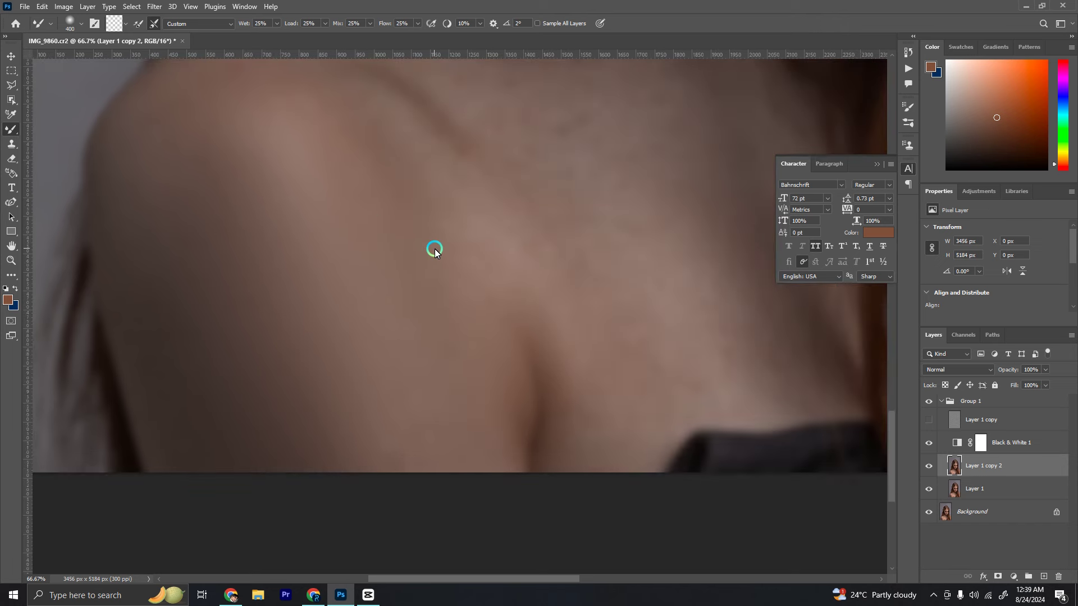
{"action": "scroll", "coordinate": [435, 251], "scroll_direction": "up", "scroll_amount": 1}
{"action": "scroll", "coordinate": [435, 251], "scroll_direction": "right", "scroll_amount": 1}
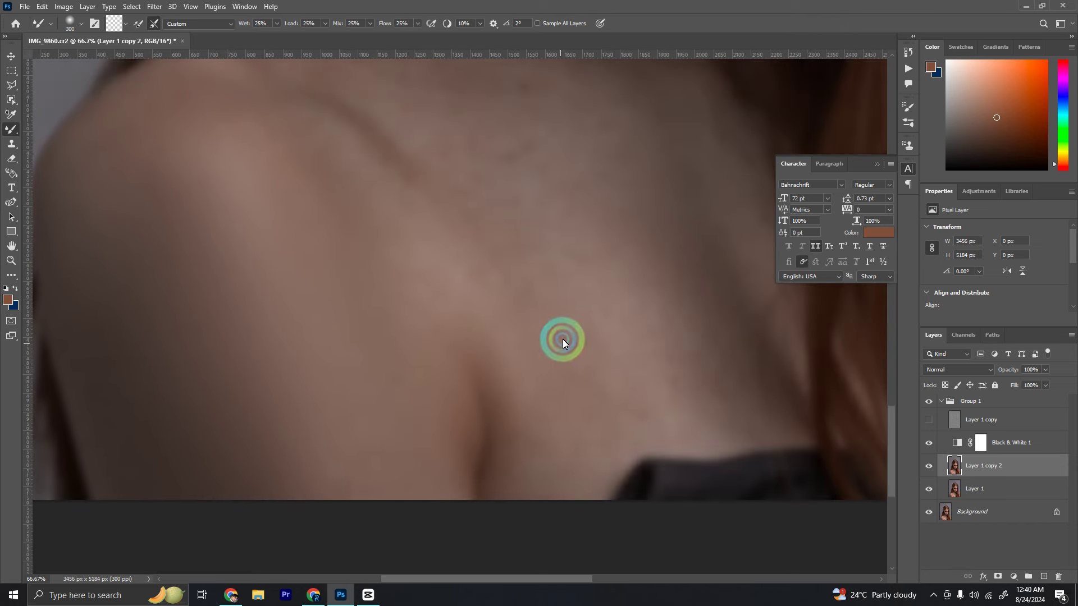
{"action": "key", "text": "bracketleft"}
{"action": "key", "text": "bracketleft"}
{"action": "key", "text": "bracketright"}
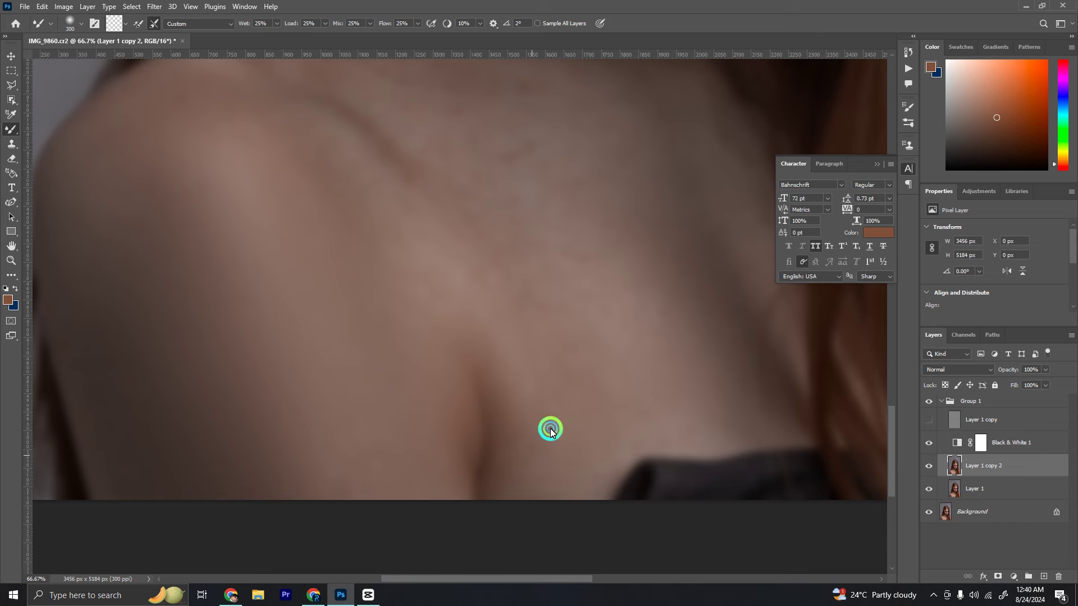
{"action": "scroll", "coordinate": [518, 314], "scroll_direction": "up", "scroll_amount": 3}
{"action": "scroll", "coordinate": [519, 314], "scroll_direction": "left", "scroll_amount": 1}
{"action": "key", "text": "bracketright"}
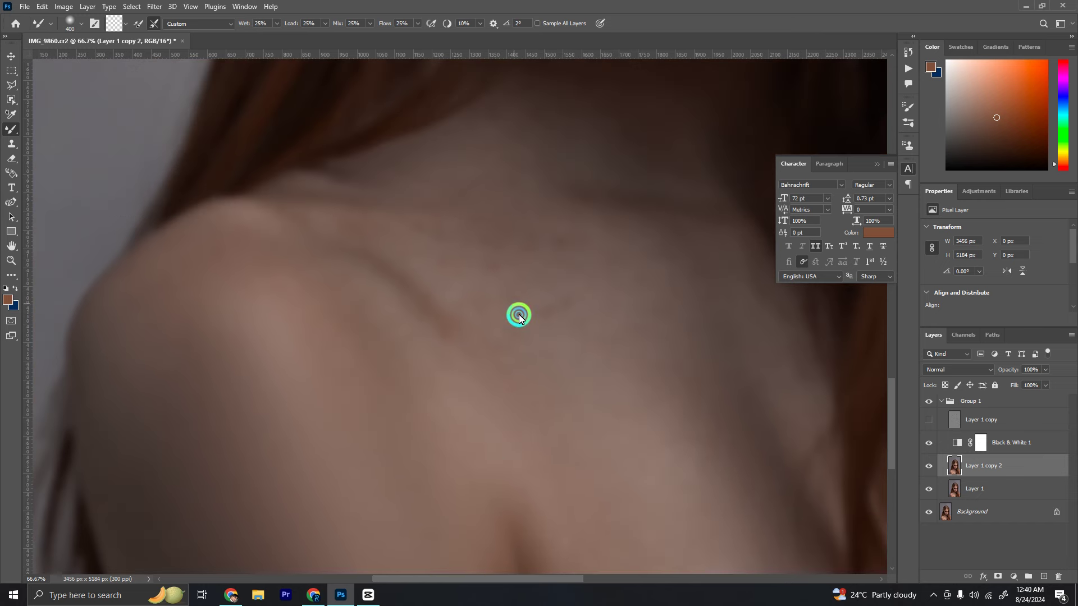
{"action": "key", "text": "bracketright"}
{"action": "scroll", "coordinate": [692, 403], "scroll_direction": "down", "scroll_amount": 2}
{"action": "scroll", "coordinate": [617, 281], "scroll_direction": "right", "scroll_amount": 2}
{"action": "key", "text": "bracketleft"}
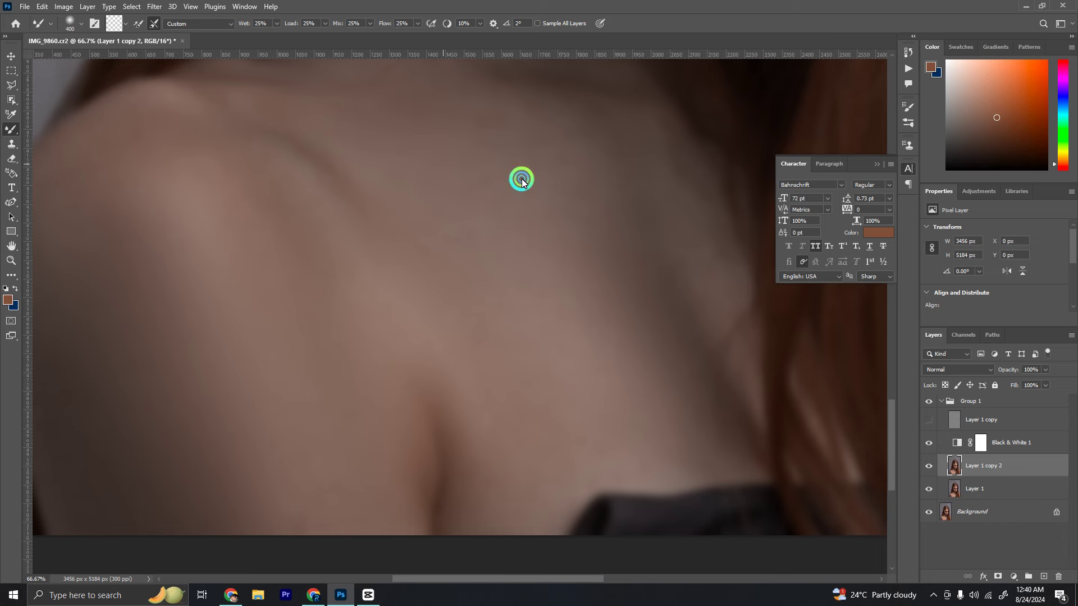
{"action": "key", "text": "bracketleft"}
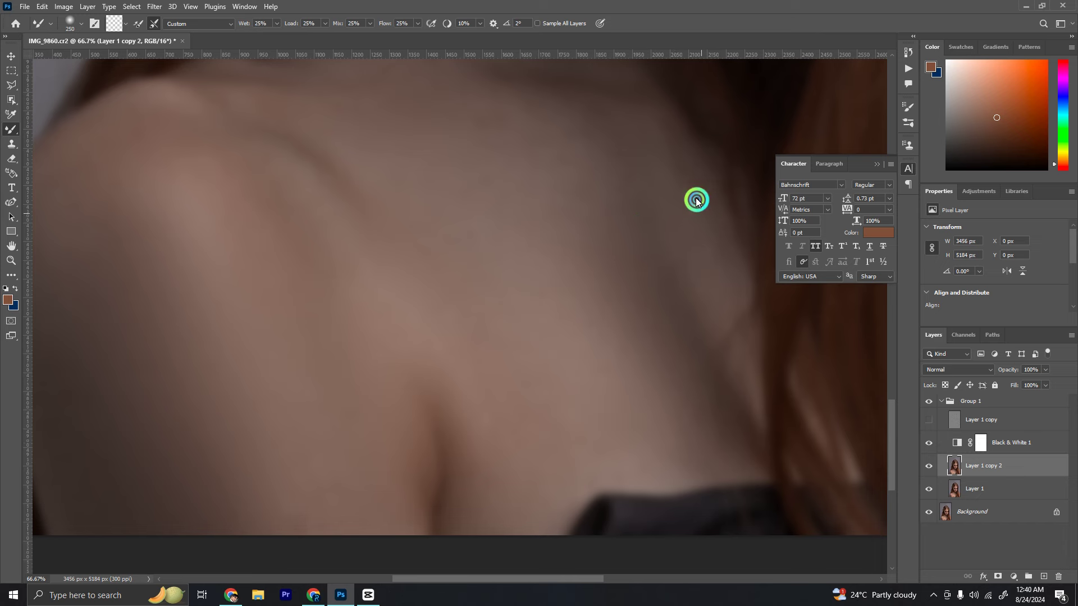
{"action": "scroll", "coordinate": [630, 213], "scroll_direction": "up", "scroll_amount": 3}
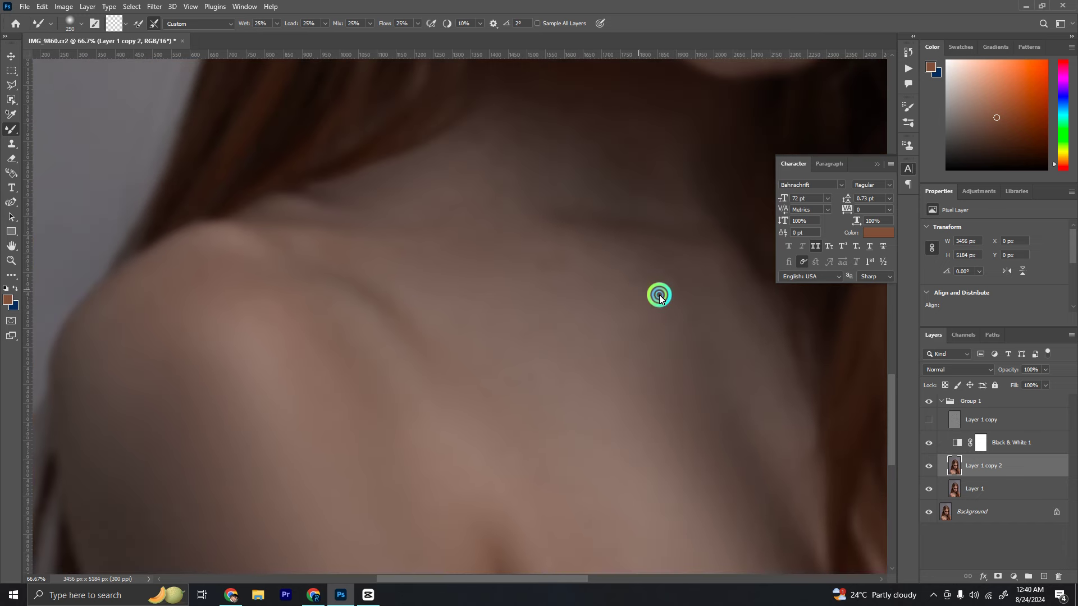
{"action": "scroll", "coordinate": [657, 292], "scroll_direction": "down", "scroll_amount": 2}
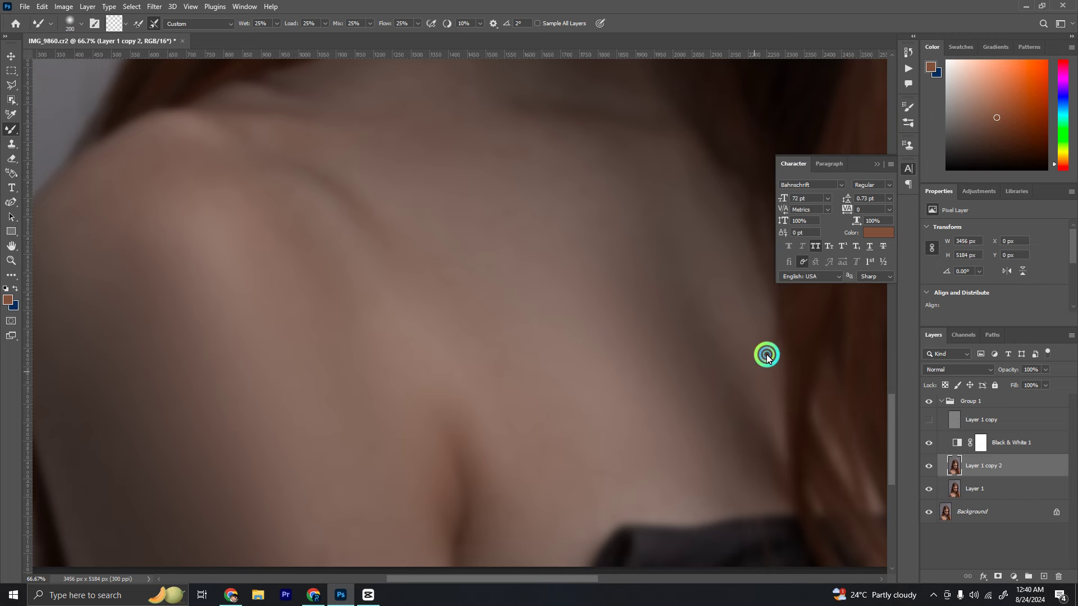
{"action": "key", "text": "bracketleft"}
{"action": "key", "text": "bracketleft"}
{"action": "scroll", "coordinate": [547, 425], "scroll_direction": "down", "scroll_amount": 4}
{"action": "scroll", "coordinate": [547, 425], "scroll_direction": "left", "scroll_amount": 3}
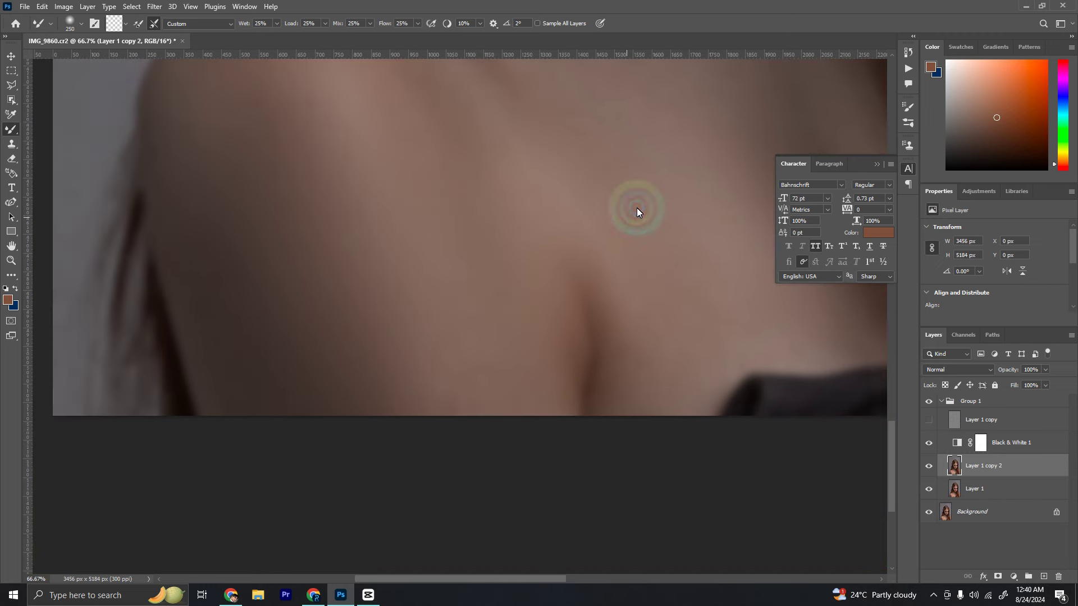
{"action": "scroll", "coordinate": [636, 212], "scroll_direction": "up", "scroll_amount": 5}
{"action": "scroll", "coordinate": [572, 432], "scroll_direction": "up", "scroll_amount": 5}
- Select the Black & White 1 layer and lower its opacity
{"action": "left_click", "coordinate": [1011, 442]}
{"action": "left_click", "coordinate": [1045, 369]}
{"action": "left_click_drag", "start_coordinate": [1060, 382], "coordinate": [1036, 383]}
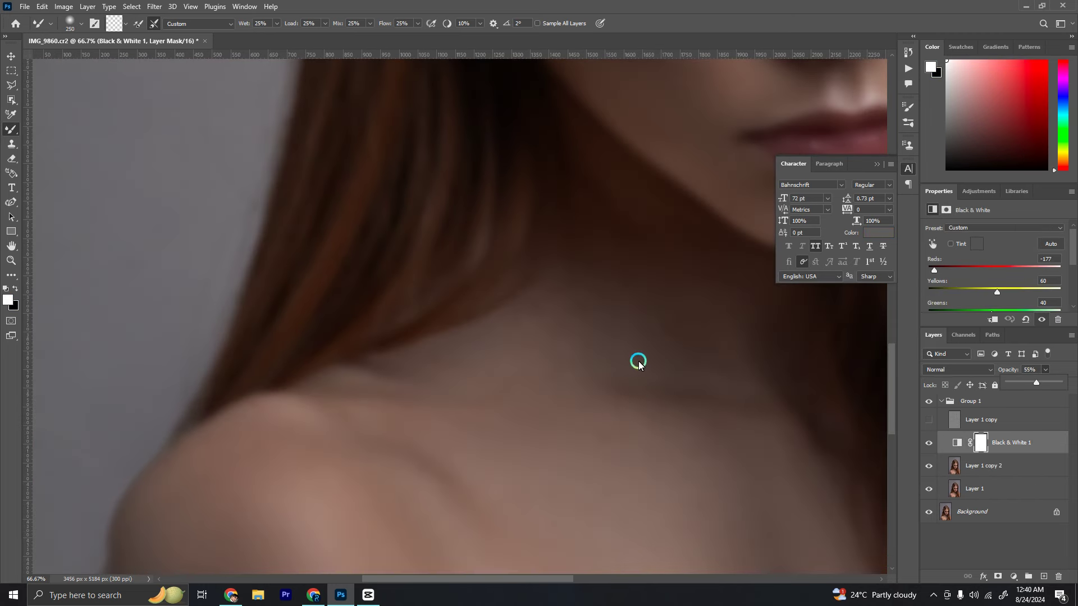
- Return to Layer 1 copy 2 and keep blending skin tones across the face
{"action": "key", "text": "alt+bracketleft"}
{"action": "left_click", "coordinate": [625, 352], "text": "alt"}
{"action": "key", "text": "bracketleft"}
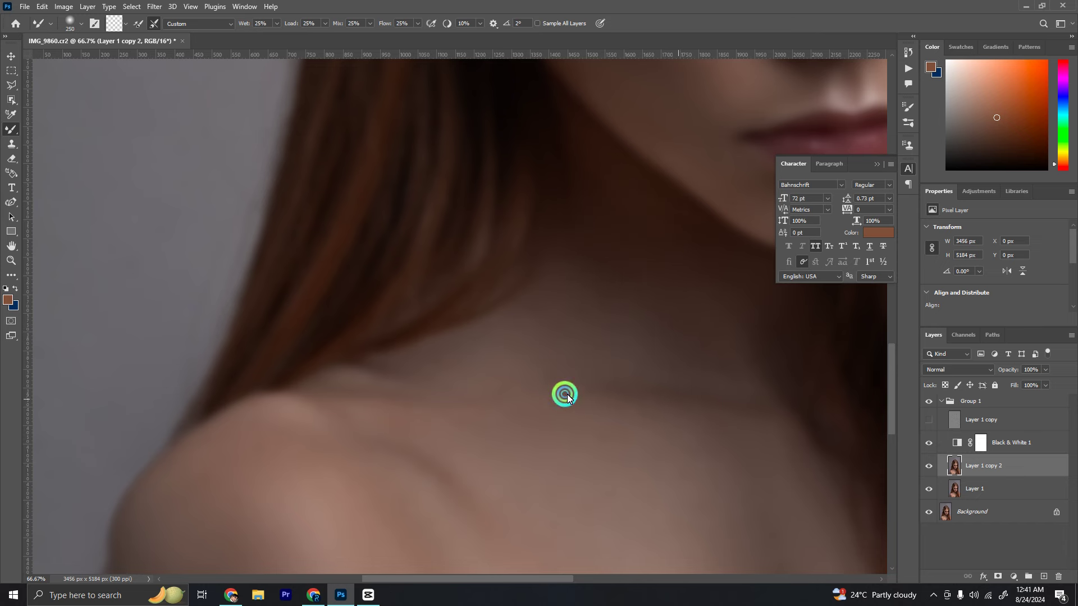
{"action": "key", "text": "bracketleft"}
{"action": "key", "text": "bracketright"}
{"action": "key", "text": "bracketright"}
{"action": "key", "text": "bracketright"}
{"action": "scroll", "coordinate": [742, 394], "scroll_direction": "right", "scroll_amount": 5}
{"action": "key", "text": "bracketleft"}
{"action": "key", "text": "bracketleft"}
{"action": "key", "text": "bracketleft"}
{"action": "scroll", "coordinate": [630, 365], "scroll_direction": "down", "scroll_amount": 3}
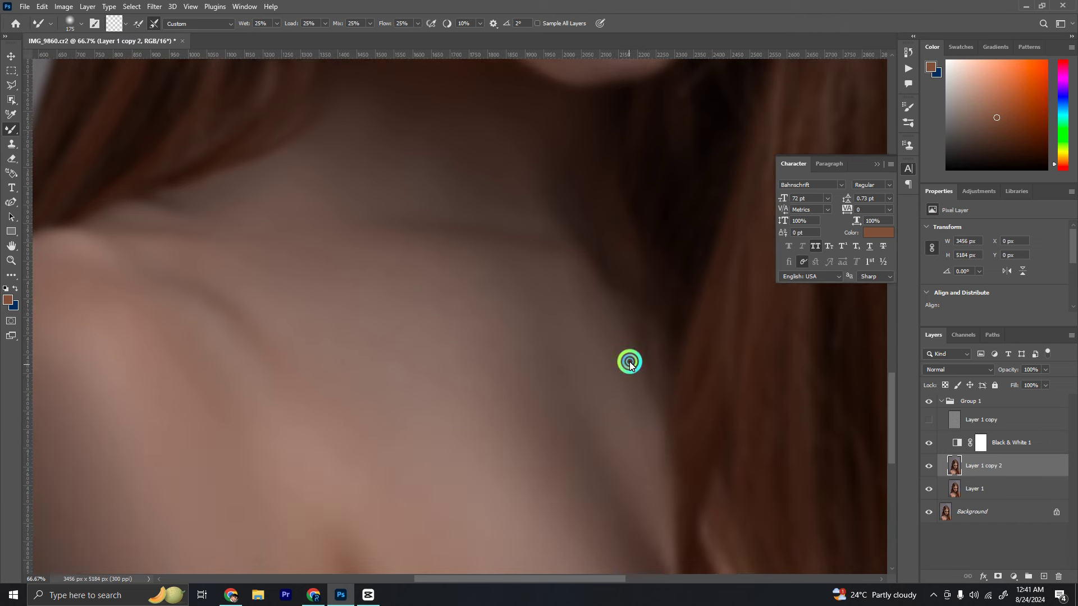
{"action": "key", "text": "bracketright"}
{"action": "key", "text": "bracketright"}
{"action": "scroll", "coordinate": [420, 259], "scroll_direction": "left", "scroll_amount": 3}
{"action": "scroll", "coordinate": [420, 259], "scroll_direction": "up", "scroll_amount": 1}
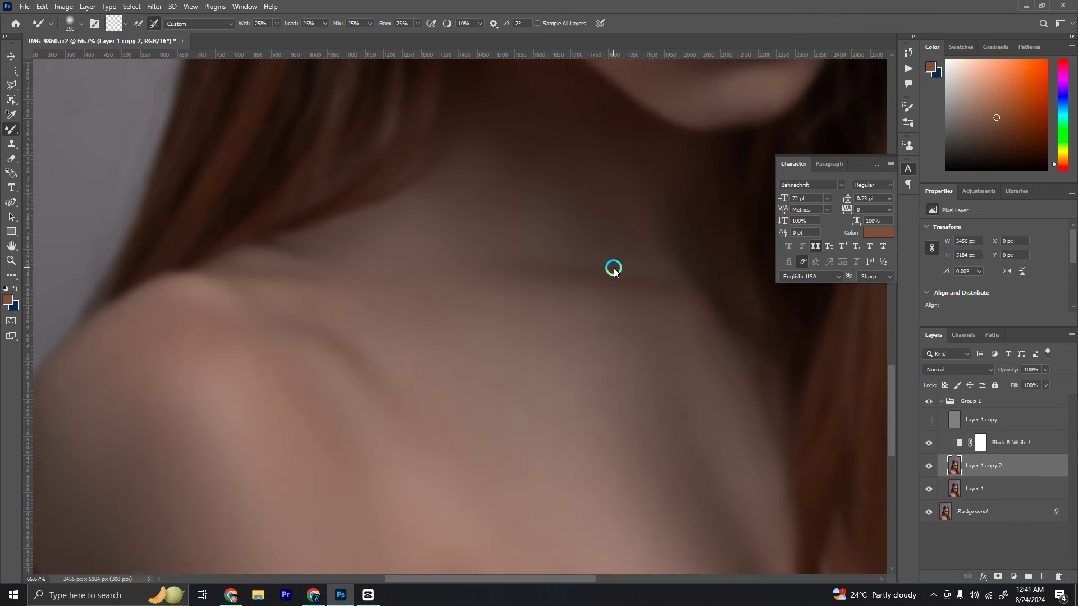
{"action": "scroll", "coordinate": [374, 173], "scroll_direction": "down", "scroll_amount": 5}
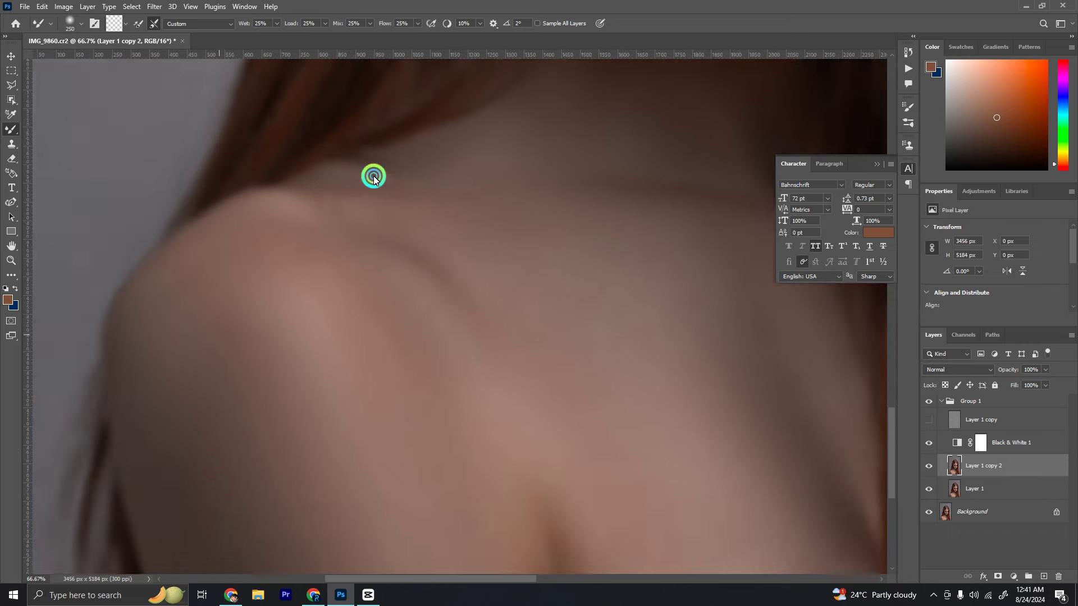
{"action": "scroll", "coordinate": [345, 298], "scroll_direction": "left", "scroll_amount": 5}
{"action": "key", "text": "bracketright"}
{"action": "scroll", "coordinate": [561, 309], "scroll_direction": "up", "scroll_amount": 5}
{"action": "scroll", "coordinate": [471, 410], "scroll_direction": "up", "scroll_amount": 3}
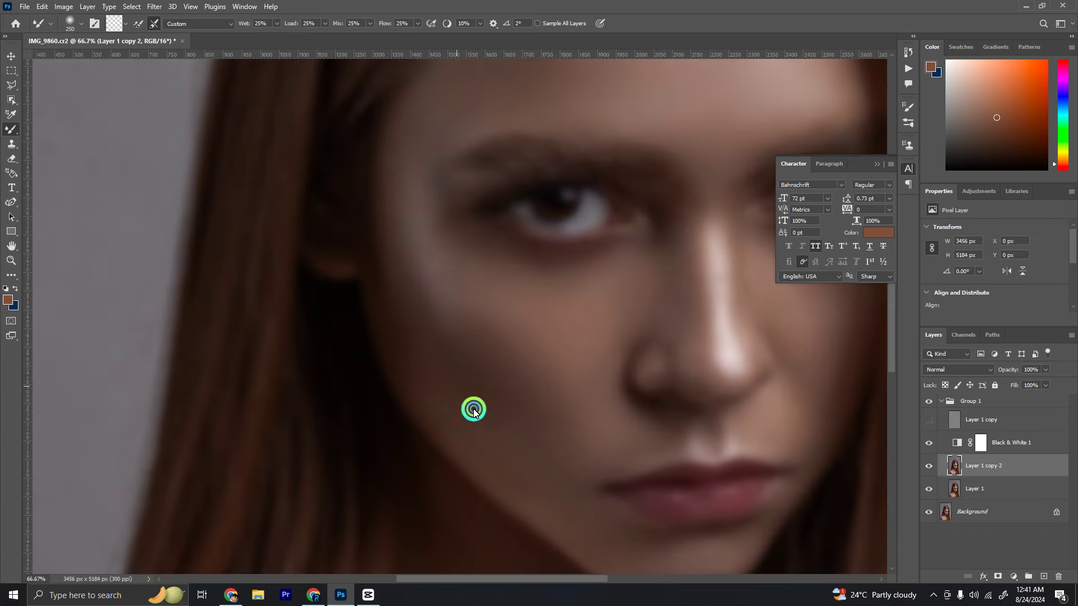
{"action": "scroll", "coordinate": [549, 235], "scroll_direction": "up", "scroll_amount": 3}
{"action": "scroll", "coordinate": [562, 224], "scroll_direction": "down", "scroll_amount": 1}
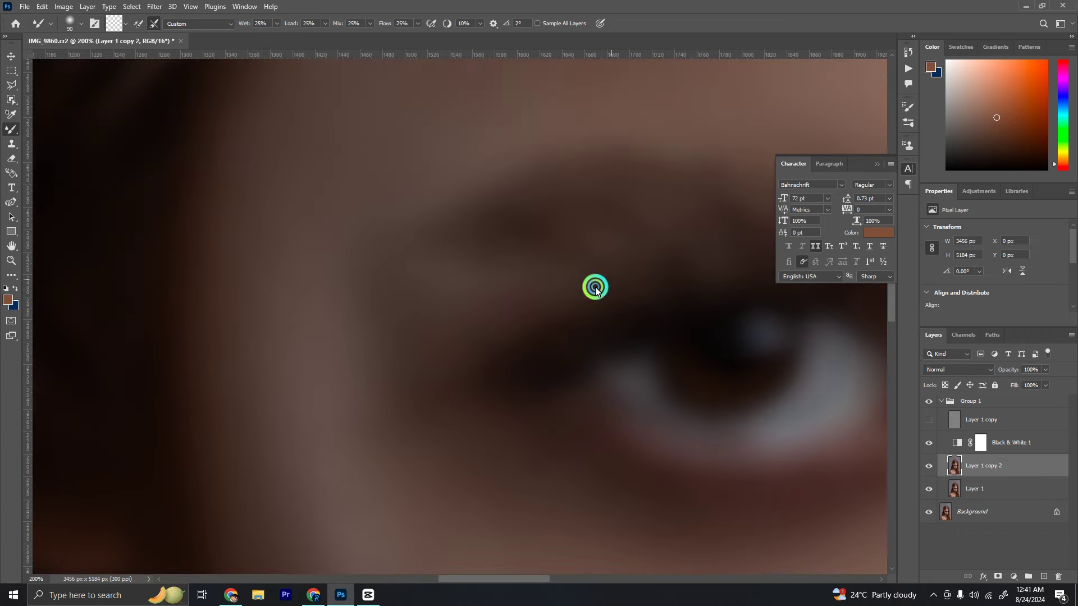
{"action": "scroll", "coordinate": [393, 315], "scroll_direction": "down", "scroll_amount": 2}
{"action": "scroll", "coordinate": [505, 360], "scroll_direction": "down", "scroll_amount": 1}
{"action": "scroll", "coordinate": [503, 224], "scroll_direction": "down", "scroll_amount": 2}
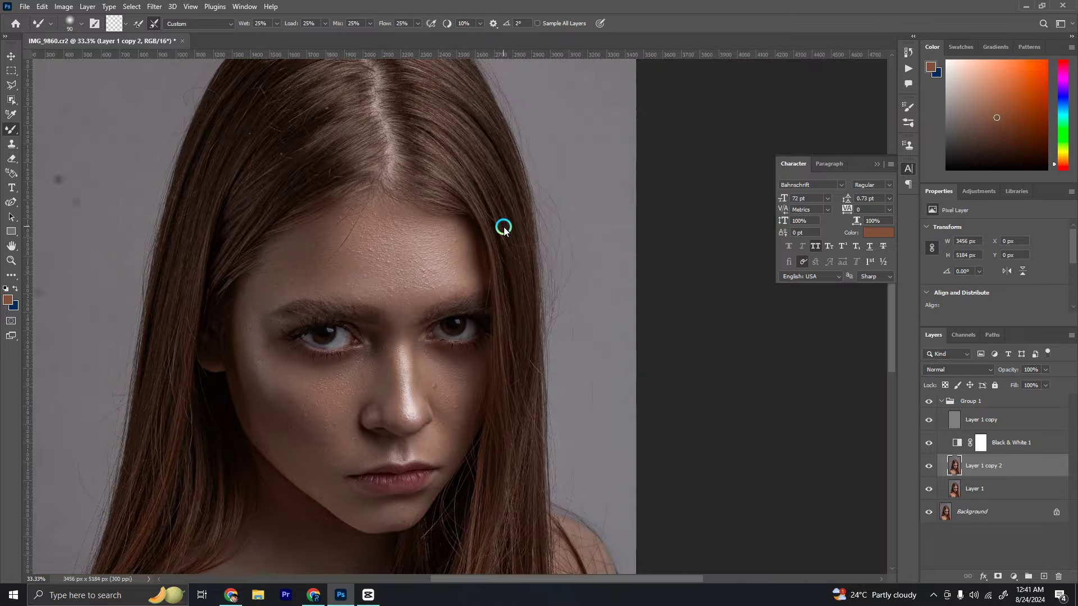
{"action": "scroll", "coordinate": [419, 355], "scroll_direction": "up", "scroll_amount": 1}
{"action": "scroll", "coordinate": [539, 316], "scroll_direction": "down", "scroll_amount": 1}
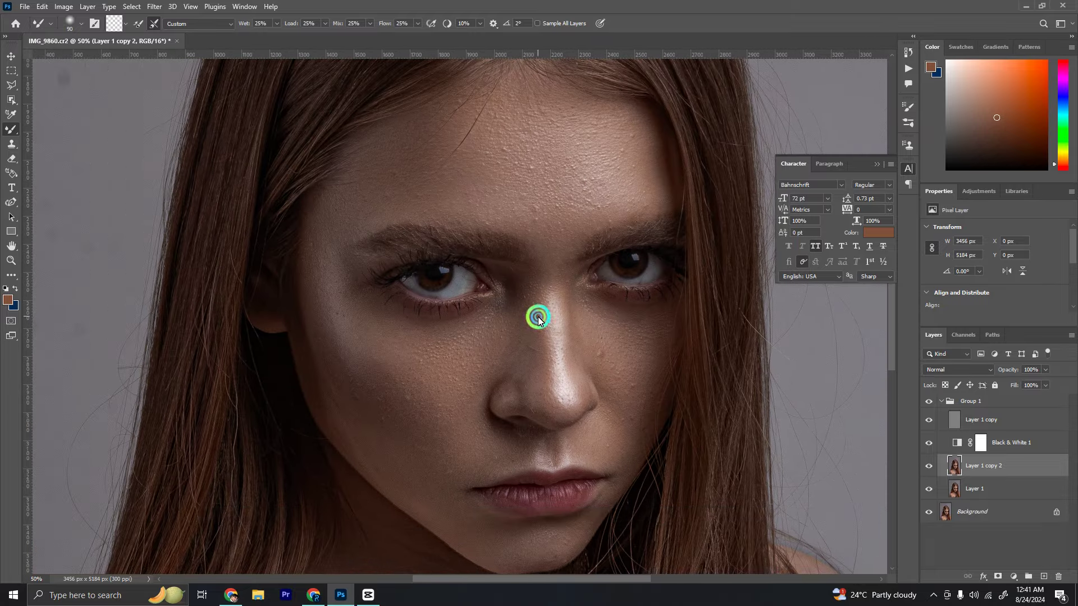
- Toggle Layer 1 copy 2 off and on twice to compare the smoothed colours
{"action": "left_click", "coordinate": [929, 465]}
{"action": "left_click", "coordinate": [929, 466]}
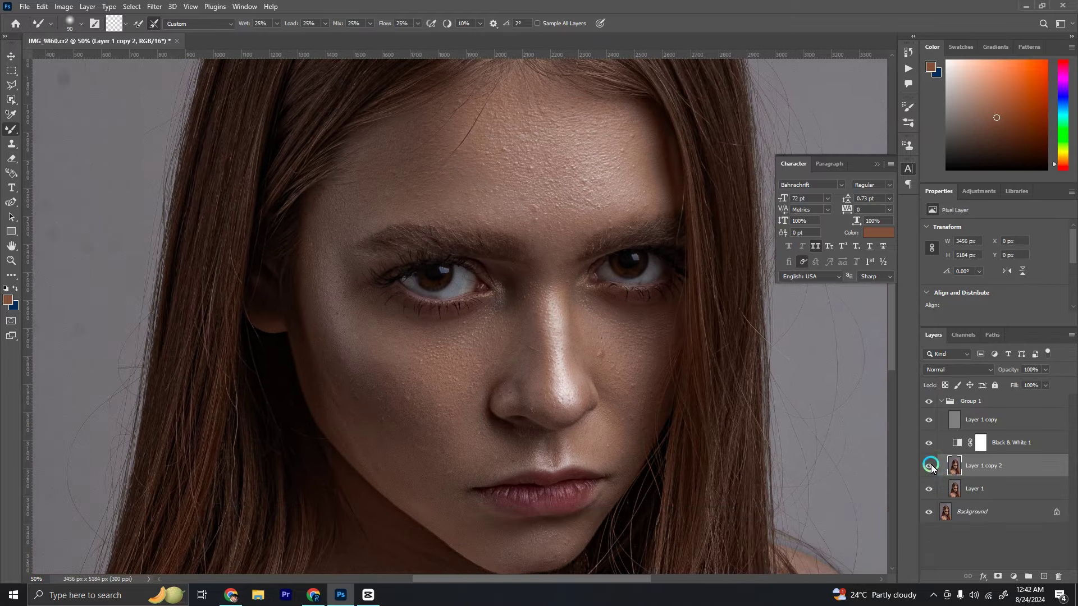
{"action": "left_click", "coordinate": [929, 466]}
{"action": "left_click", "coordinate": [929, 466]}
{"action": "scroll", "coordinate": [598, 134], "scroll_direction": "down", "scroll_amount": 1}
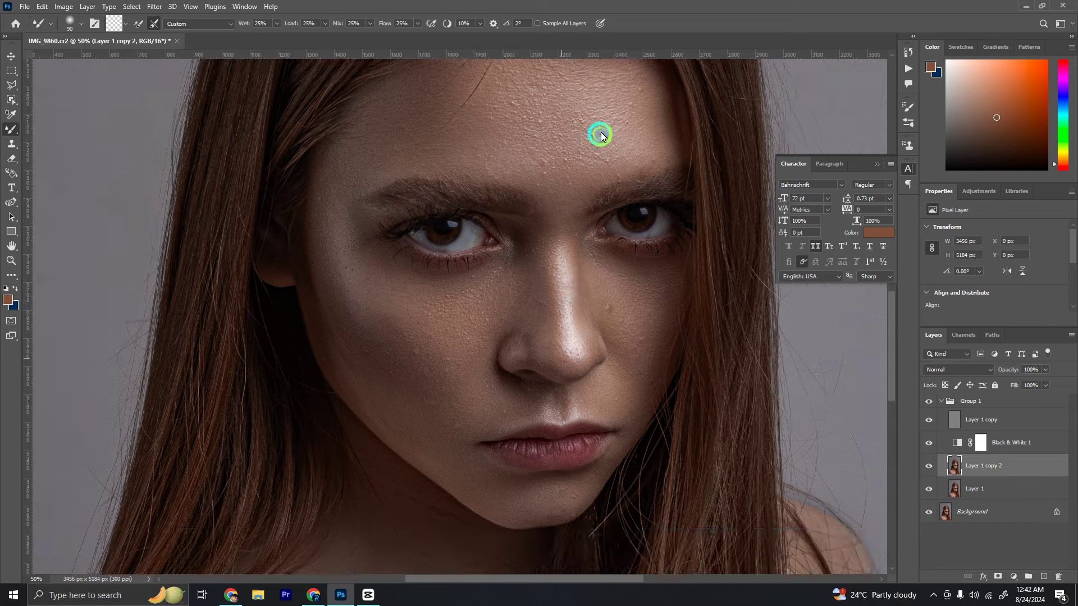
{"action": "scroll", "coordinate": [561, 264], "scroll_direction": "down", "scroll_amount": 4}
{"action": "scroll", "coordinate": [589, 212], "scroll_direction": "down", "scroll_amount": 4}
{"action": "scroll", "coordinate": [597, 341], "scroll_direction": "up", "scroll_amount": 2}
{"action": "scroll", "coordinate": [597, 340], "scroll_direction": "down", "scroll_amount": 2}
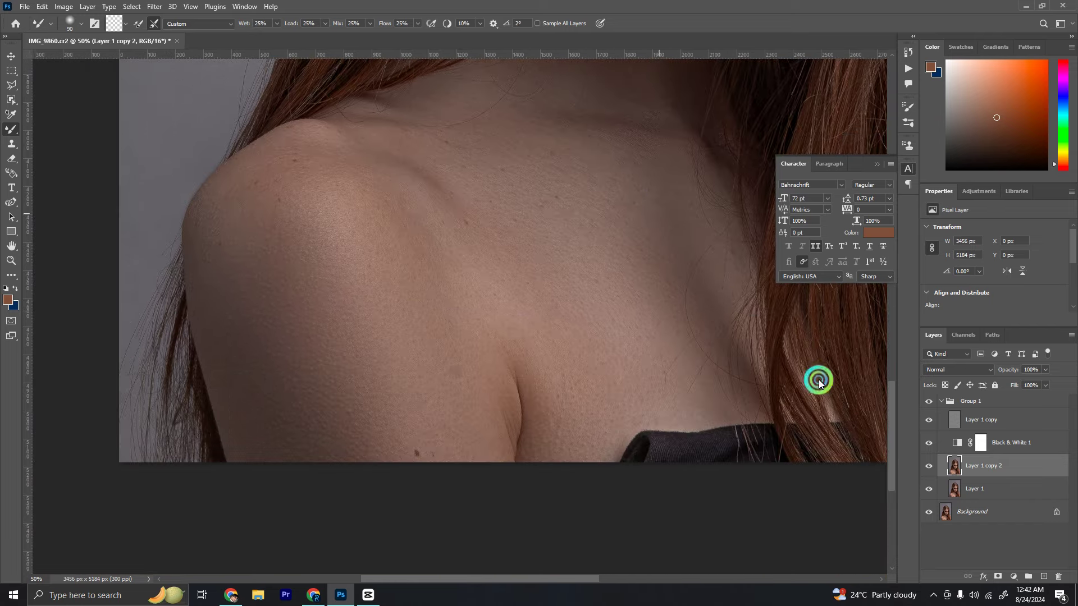
- Select the Layer 1 copy texture layer at 100% on the forehead with a small Clone Stamp
{"action": "left_click", "coordinate": [988, 422]}
{"action": "scroll", "coordinate": [617, 392], "scroll_direction": "up", "scroll_amount": 5}
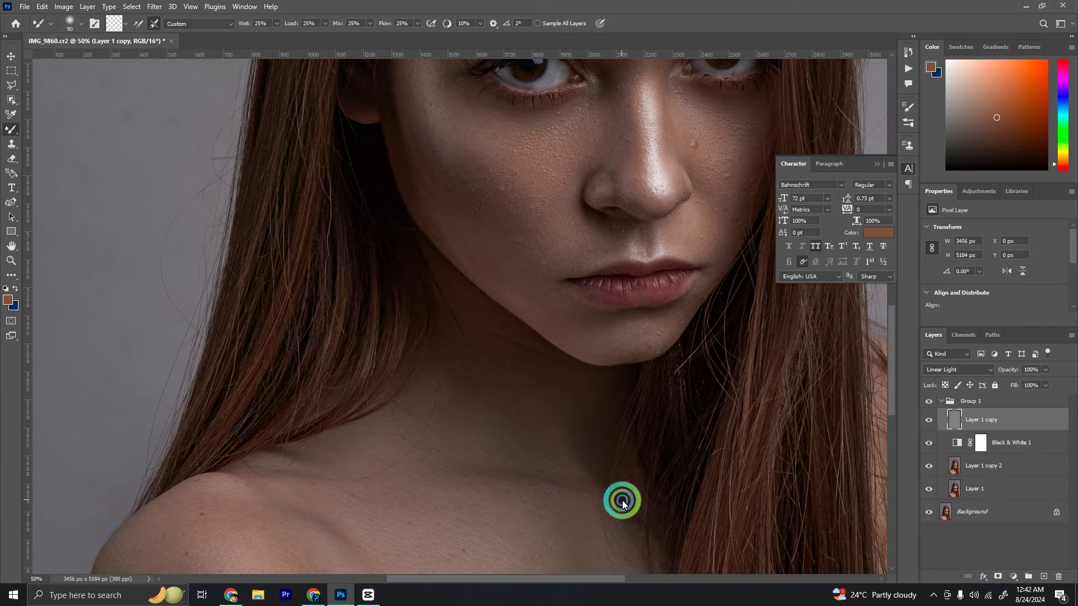
{"action": "key", "text": "ctrl+plus"}
{"action": "key", "text": "ctrl+plus"}
{"action": "scroll", "coordinate": [449, 280], "scroll_direction": "up", "scroll_amount": 3}
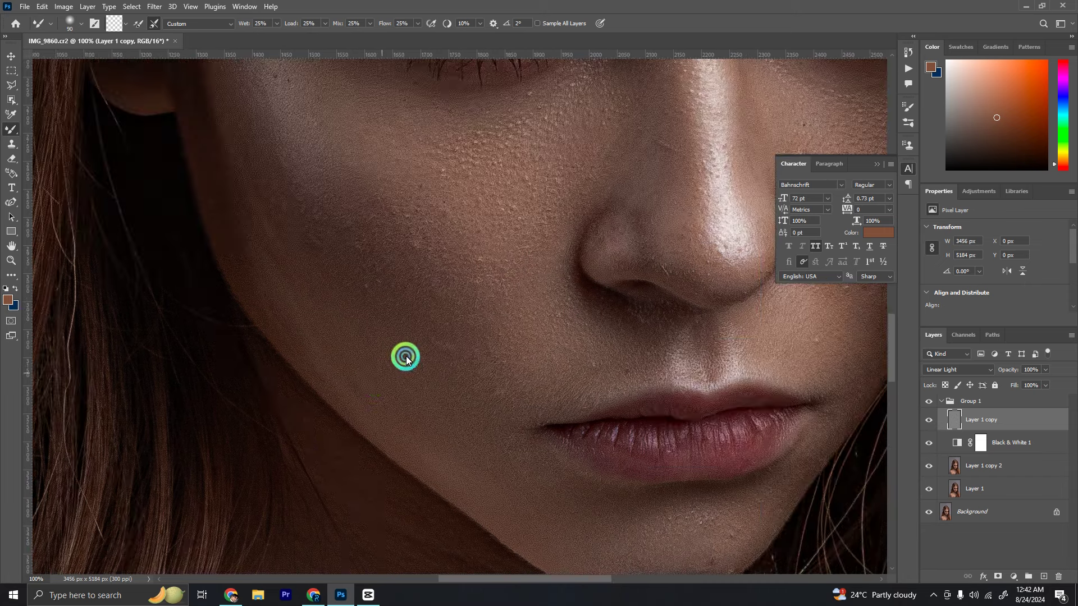
{"action": "scroll", "coordinate": [533, 236], "scroll_direction": "up", "scroll_amount": 5}
{"action": "left_click_drag", "start_coordinate": [551, 187], "coordinate": [481, 373]}
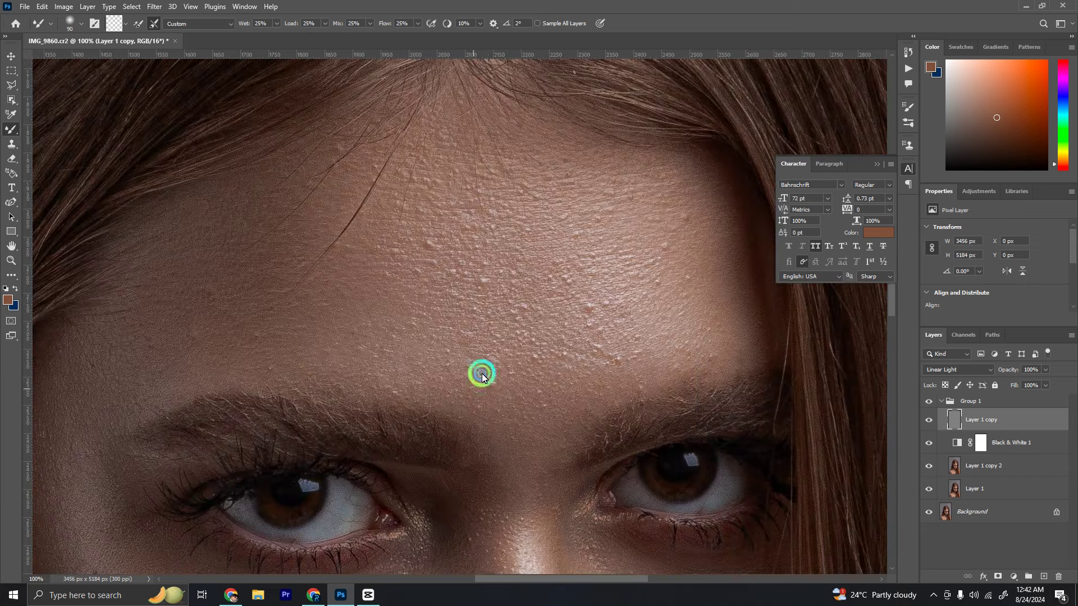
{"action": "left_click", "coordinate": [11, 144]}
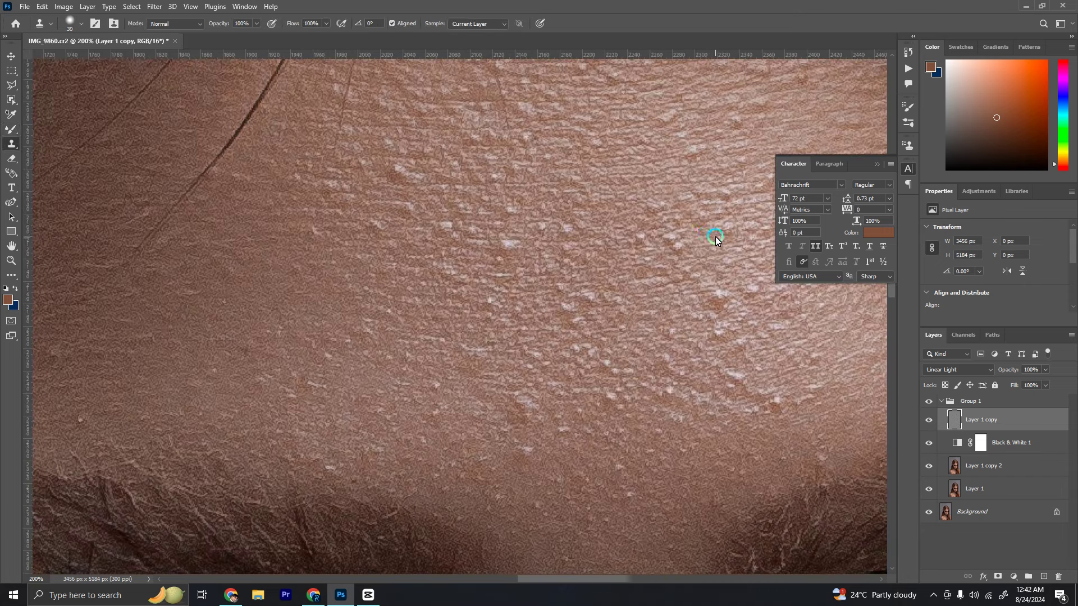
{"action": "key", "text": "bracketleft"}
- Clone clean skin texture over the bumps across the forehead
{"action": "mouse_move", "coordinate": [668, 249]}
{"action": "left_mouse_down"}
{"action": "mouse_move", "coordinate": [683, 235]}
{"action": "mouse_move", "coordinate": [654, 286]}
{"action": "mouse_move", "coordinate": [688, 289]}
{"action": "mouse_move", "coordinate": [691, 305]}
{"action": "left_mouse_up"}
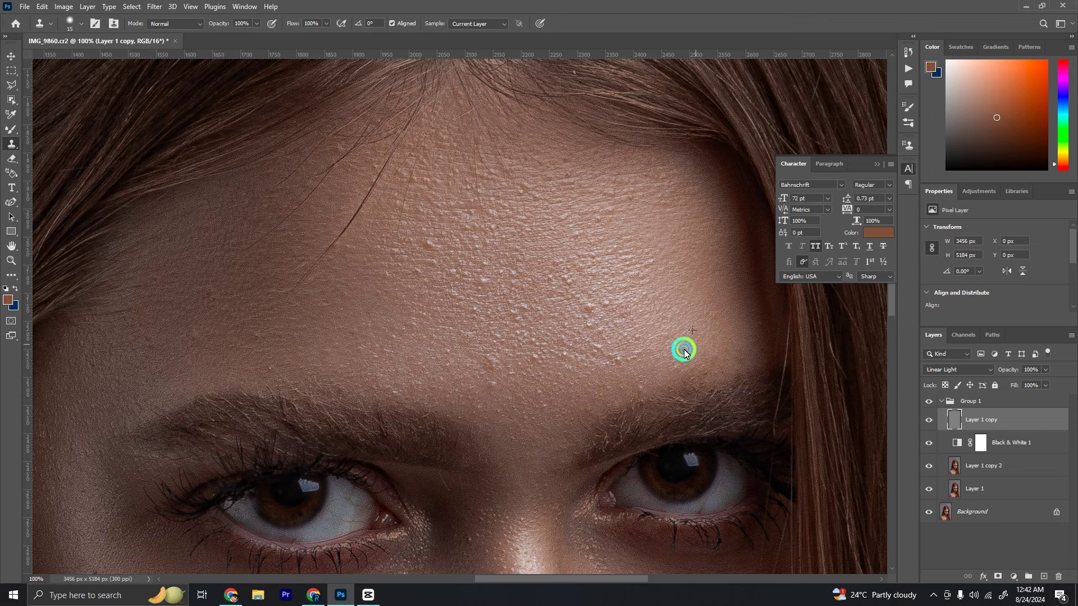
{"action": "mouse_move", "coordinate": [684, 352]}
{"action": "left_mouse_down"}
{"action": "mouse_move", "coordinate": [683, 365]}
{"action": "mouse_move", "coordinate": [717, 339]}
{"action": "left_mouse_up"}
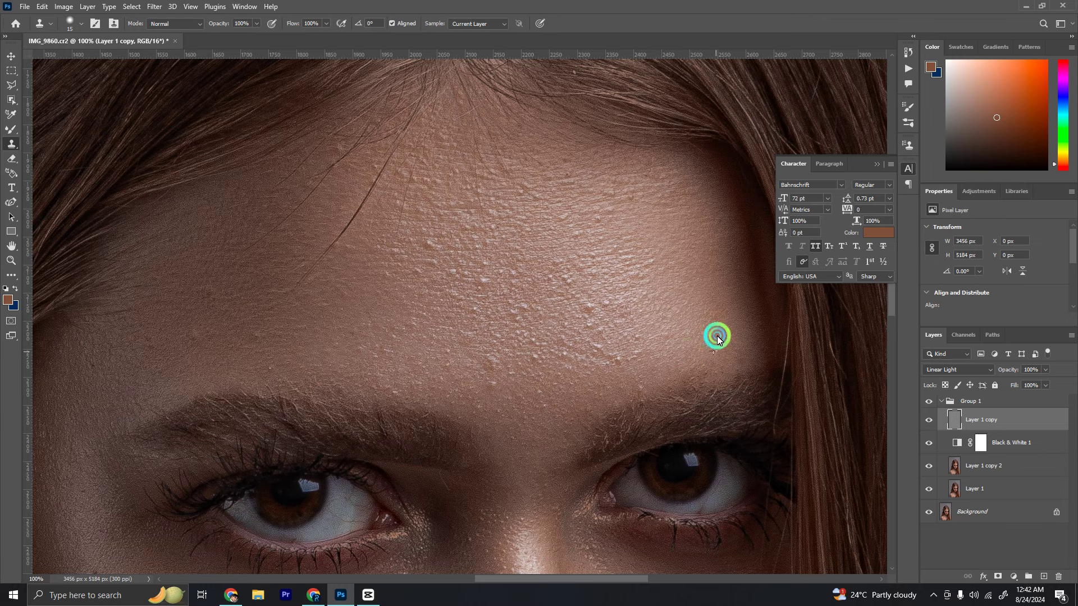
{"action": "left_click_drag", "start_coordinate": [633, 359], "coordinate": [654, 349]}
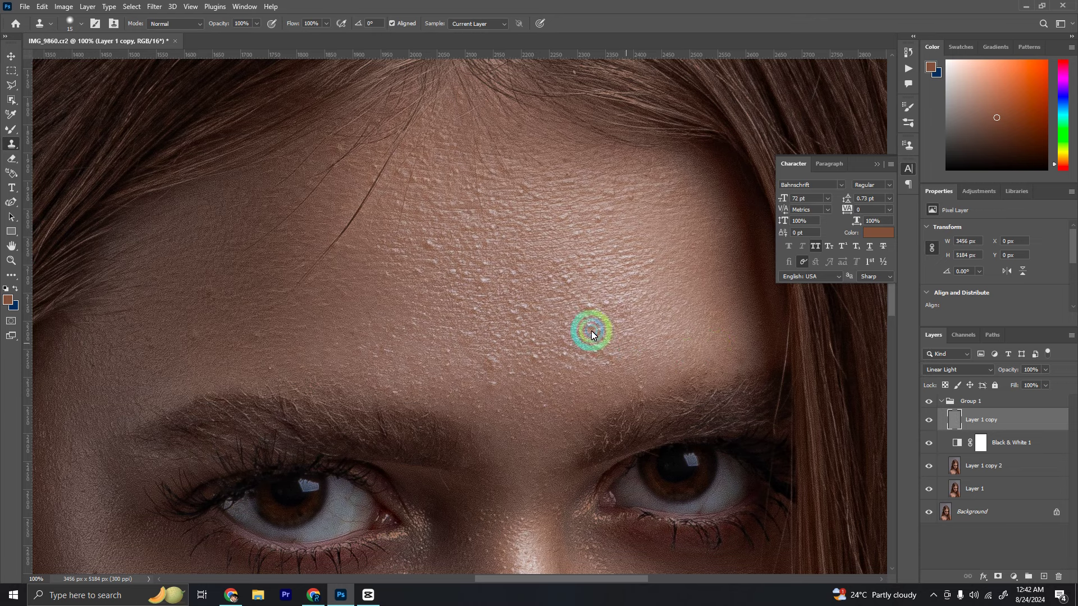
{"action": "left_click_drag", "start_coordinate": [591, 331], "coordinate": [619, 268]}
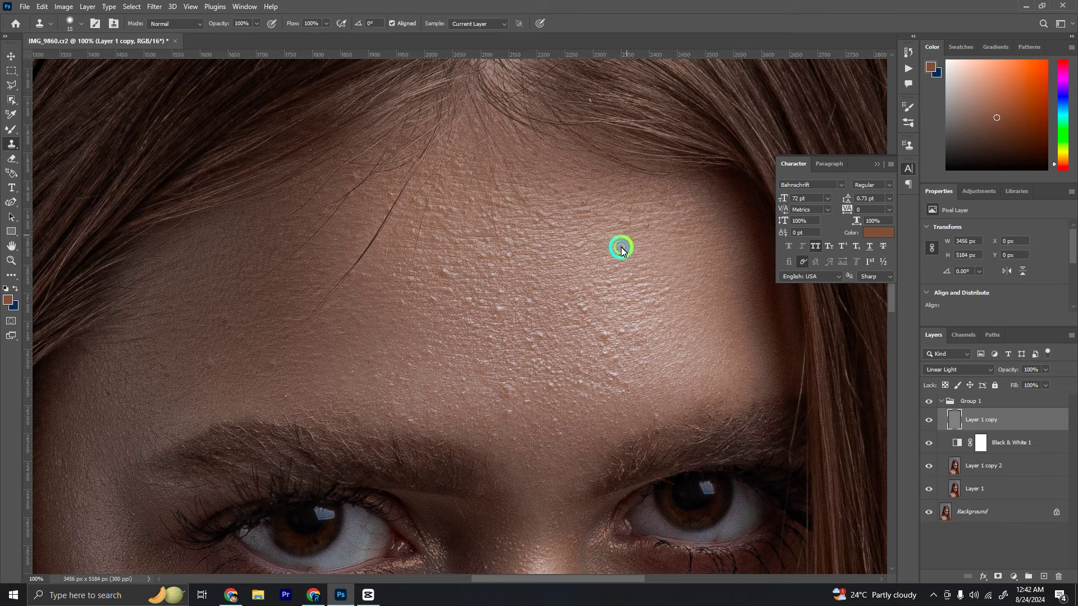
{"action": "left_click_drag", "start_coordinate": [639, 279], "coordinate": [666, 287]}
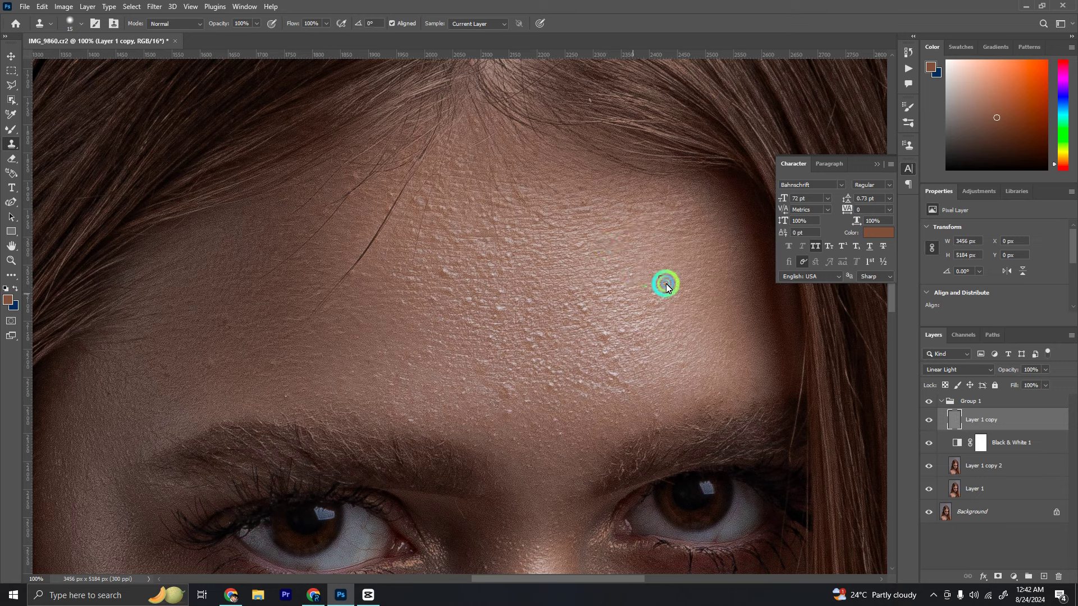
{"action": "mouse_move", "coordinate": [621, 337]}
{"action": "left_mouse_down"}
{"action": "mouse_move", "coordinate": [631, 342]}
{"action": "mouse_move", "coordinate": [602, 383]}
{"action": "mouse_move", "coordinate": [579, 374]}
{"action": "left_mouse_up"}
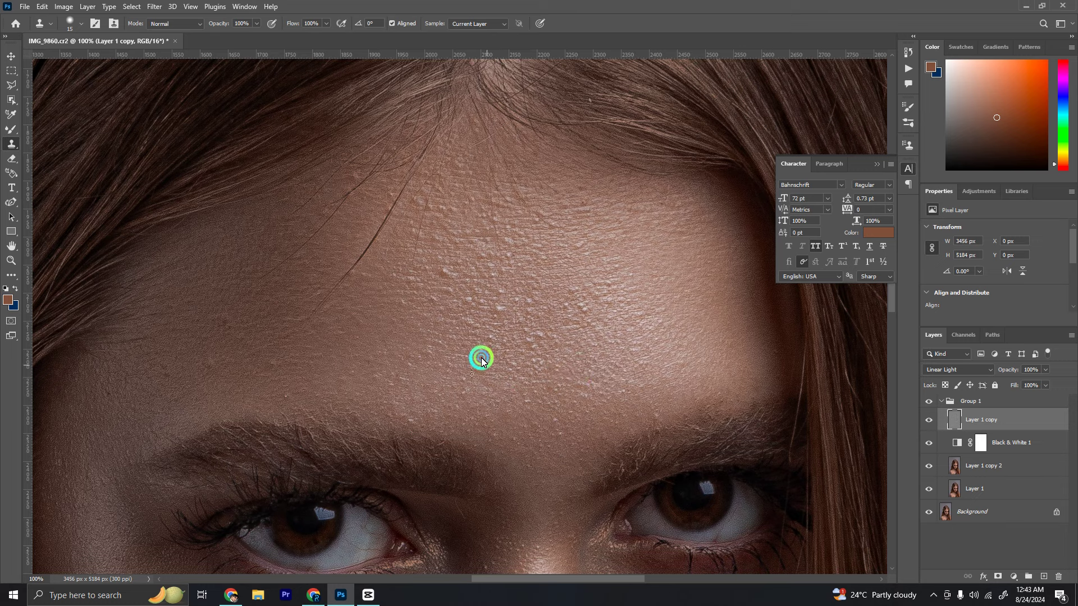
{"action": "mouse_move", "coordinate": [480, 362]}
{"action": "left_mouse_down"}
{"action": "mouse_move", "coordinate": [507, 366]}
{"action": "mouse_move", "coordinate": [498, 308]}
{"action": "mouse_move", "coordinate": [519, 303]}
{"action": "mouse_move", "coordinate": [571, 354]}
{"action": "mouse_move", "coordinate": [589, 347]}
{"action": "mouse_move", "coordinate": [565, 337]}
{"action": "mouse_move", "coordinate": [495, 368]}
{"action": "mouse_move", "coordinate": [493, 383]}
{"action": "mouse_move", "coordinate": [524, 411]}
{"action": "mouse_move", "coordinate": [522, 440]}
{"action": "mouse_move", "coordinate": [539, 435]}
{"action": "left_mouse_up"}
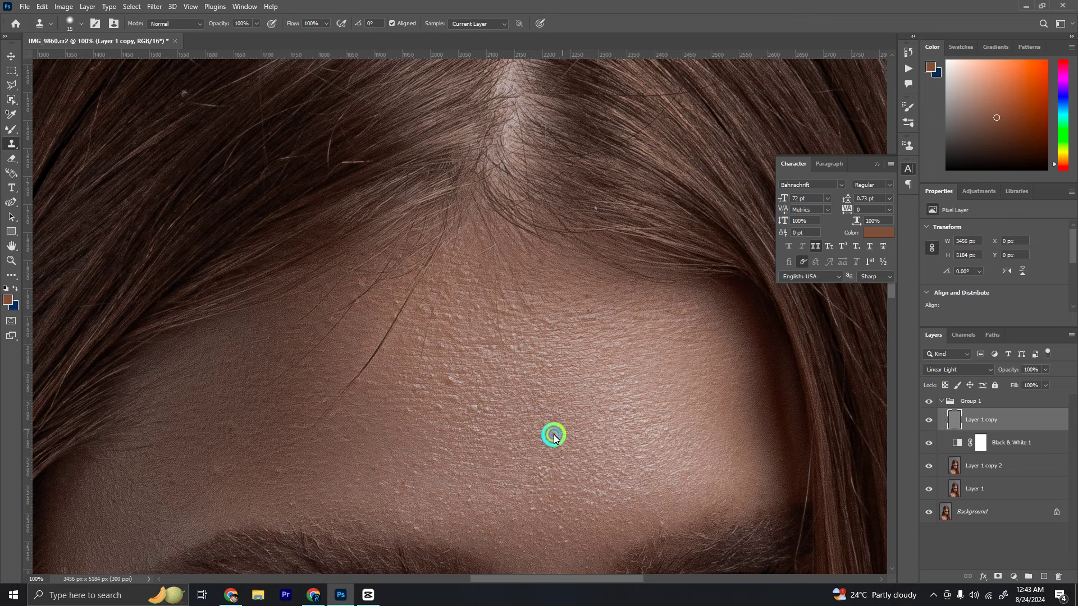
- Continue cloning over bumps on the upper and lower forehead and near the hairline
{"action": "scroll", "coordinate": [553, 435], "scroll_direction": "down", "scroll_amount": 3}
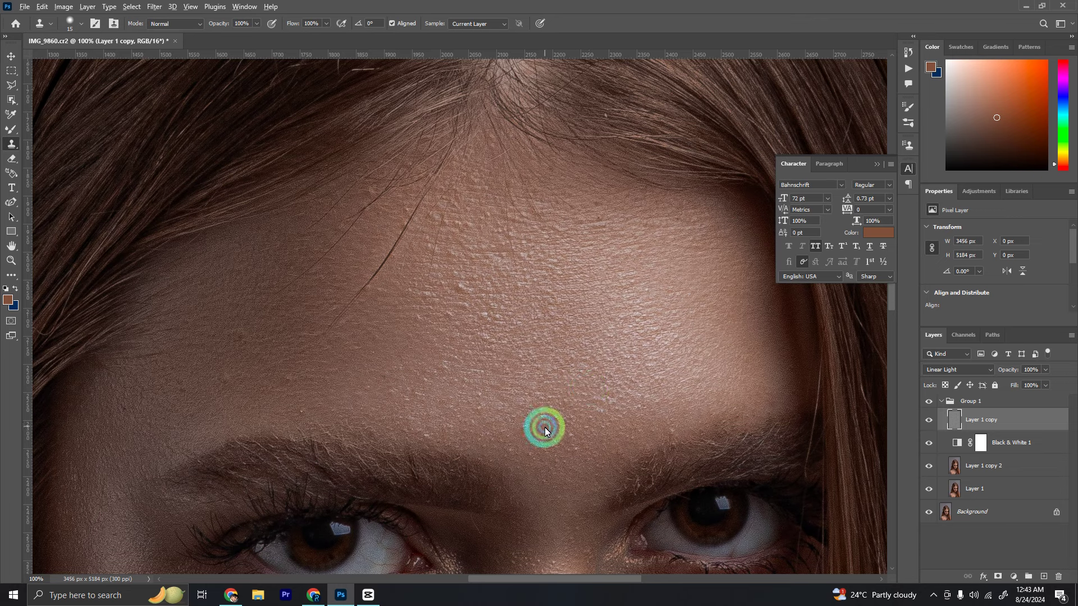
{"action": "scroll", "coordinate": [597, 345], "scroll_direction": "left", "scroll_amount": 5}
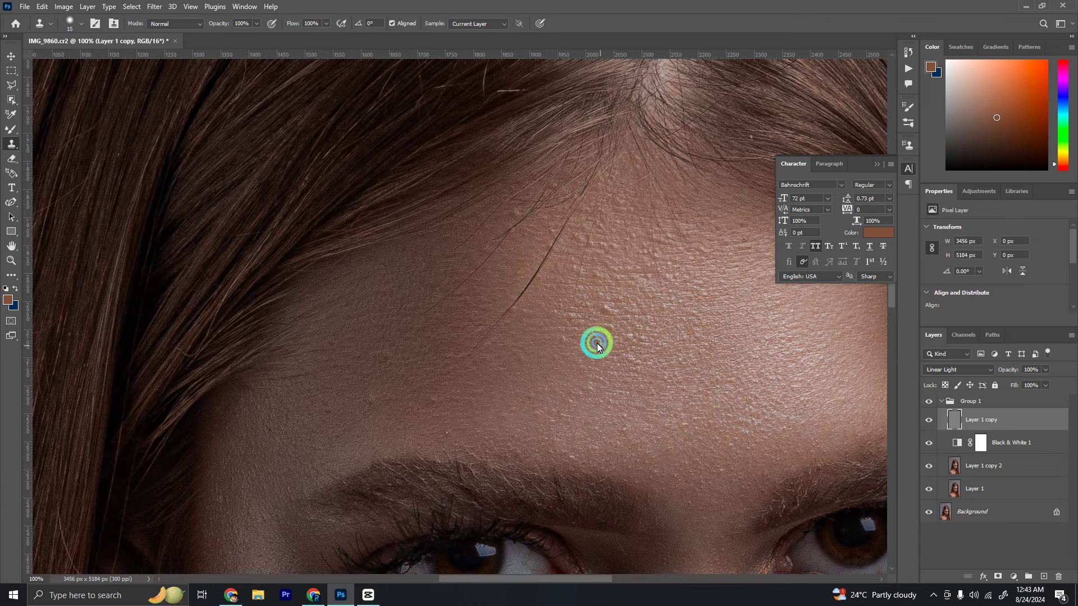
{"action": "mouse_move", "coordinate": [620, 324]}
{"action": "left_mouse_down"}
{"action": "mouse_move", "coordinate": [611, 344]}
{"action": "mouse_move", "coordinate": [632, 342]}
{"action": "mouse_move", "coordinate": [602, 356]}
{"action": "mouse_move", "coordinate": [565, 346]}
{"action": "mouse_move", "coordinate": [587, 260]}
{"action": "mouse_move", "coordinate": [572, 245]}
{"action": "mouse_move", "coordinate": [587, 245]}
{"action": "mouse_move", "coordinate": [625, 287]}
{"action": "left_mouse_up"}
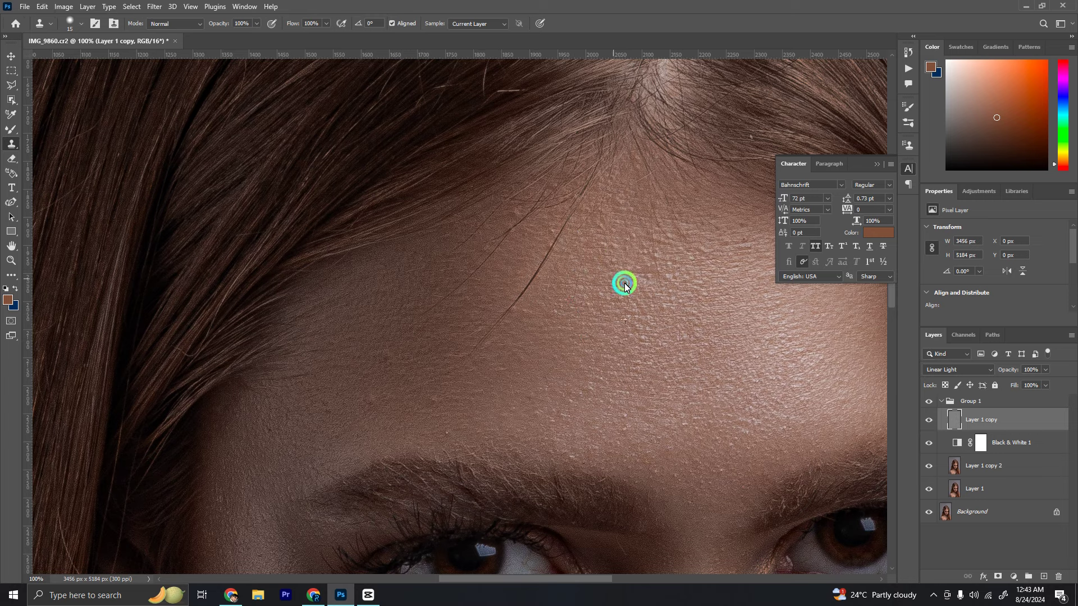
{"action": "scroll", "coordinate": [611, 297], "scroll_direction": "up", "scroll_amount": 2}
{"action": "scroll", "coordinate": [612, 297], "scroll_direction": "right", "scroll_amount": 3}
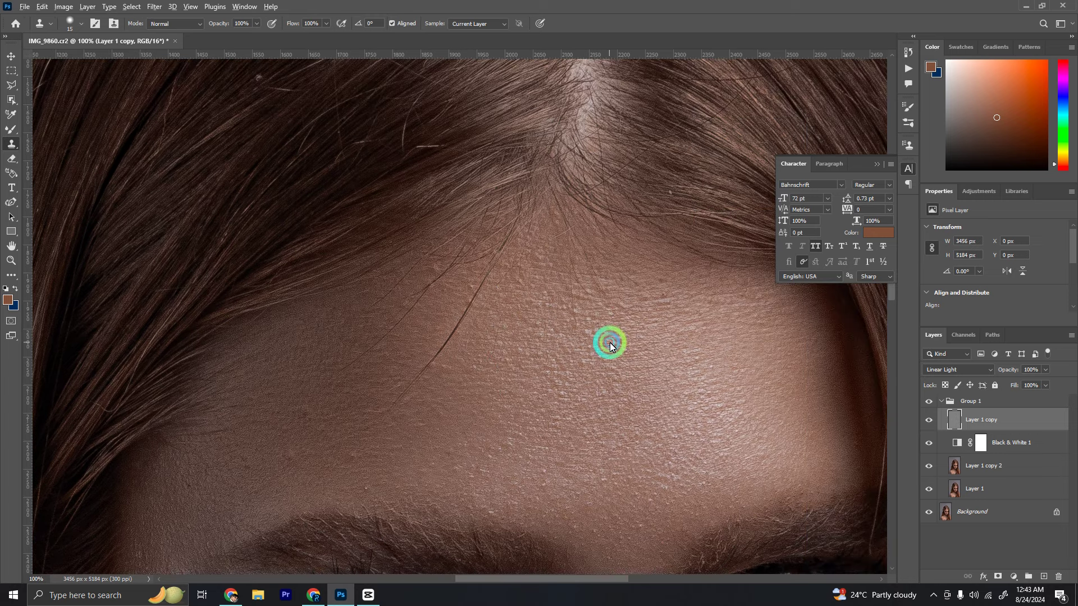
{"action": "mouse_move", "coordinate": [571, 288]}
{"action": "left_mouse_down"}
{"action": "mouse_move", "coordinate": [587, 310]}
{"action": "mouse_move", "coordinate": [631, 310]}
{"action": "mouse_move", "coordinate": [602, 332]}
{"action": "mouse_move", "coordinate": [599, 322]}
{"action": "left_mouse_up"}
{"action": "left_click_drag", "start_coordinate": [530, 321], "coordinate": [570, 310]}
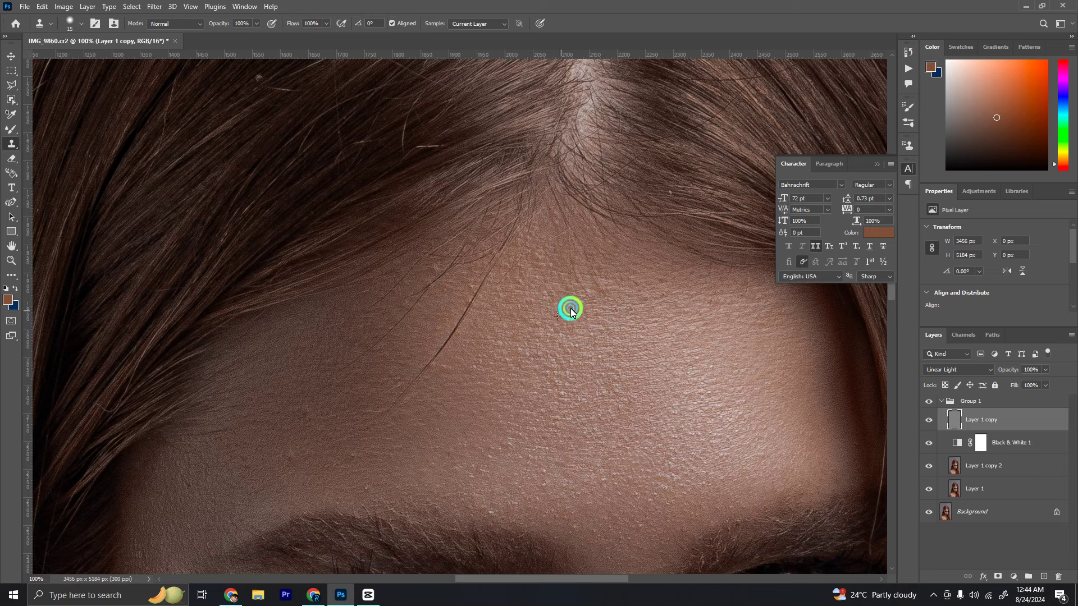
{"action": "mouse_move", "coordinate": [513, 395]}
{"action": "left_mouse_down"}
{"action": "mouse_move", "coordinate": [570, 349]}
{"action": "mouse_move", "coordinate": [539, 372]}
{"action": "mouse_move", "coordinate": [566, 375]}
{"action": "mouse_move", "coordinate": [561, 413]}
{"action": "mouse_move", "coordinate": [608, 375]}
{"action": "mouse_move", "coordinate": [546, 402]}
{"action": "mouse_move", "coordinate": [545, 375]}
{"action": "left_mouse_up"}
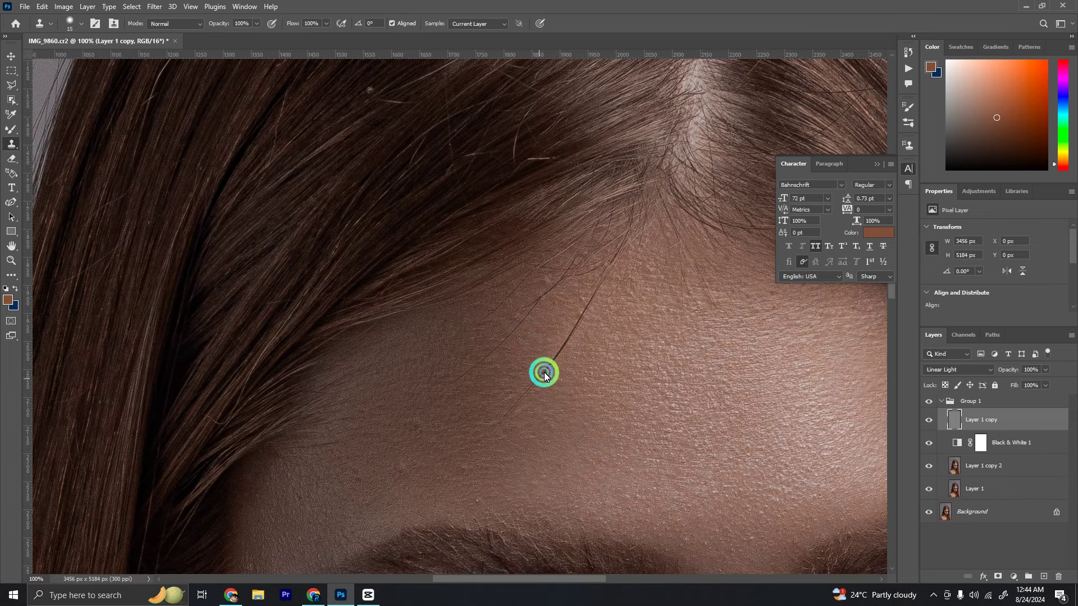
{"action": "mouse_move", "coordinate": [449, 468]}
{"action": "left_mouse_down"}
{"action": "mouse_move", "coordinate": [527, 384]}
{"action": "mouse_move", "coordinate": [537, 419]}
{"action": "left_mouse_up"}
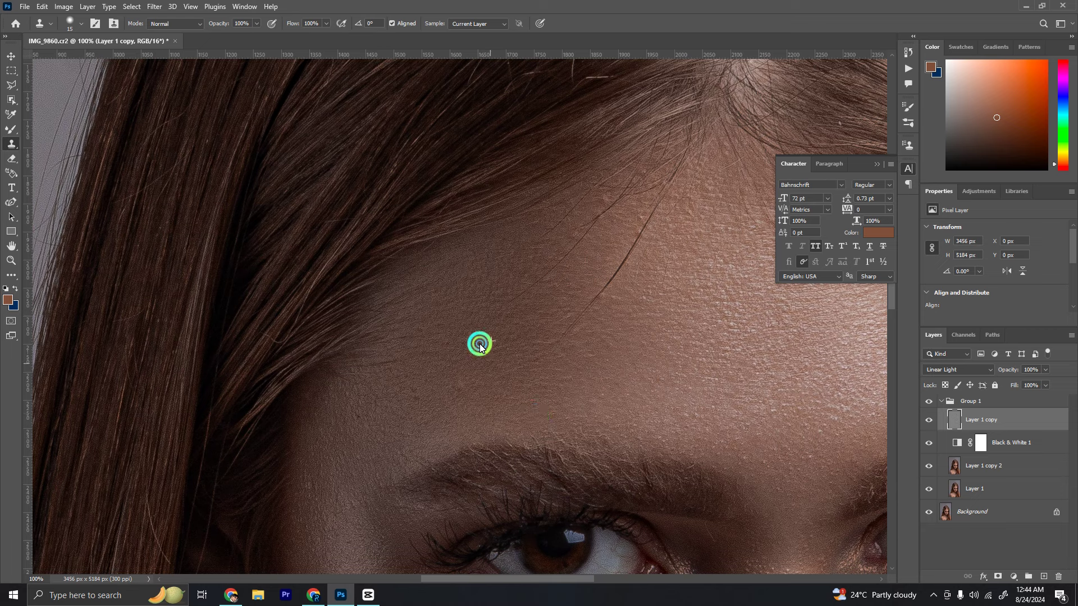
{"action": "mouse_move", "coordinate": [480, 347]}
{"action": "left_mouse_down"}
{"action": "mouse_move", "coordinate": [465, 322]}
{"action": "mouse_move", "coordinate": [450, 378]}
{"action": "mouse_move", "coordinate": [450, 368]}
{"action": "mouse_move", "coordinate": [402, 411]}
{"action": "mouse_move", "coordinate": [363, 373]}
{"action": "mouse_move", "coordinate": [389, 411]}
{"action": "mouse_move", "coordinate": [359, 429]}
{"action": "mouse_move", "coordinate": [368, 404]}
{"action": "mouse_move", "coordinate": [443, 336]}
{"action": "mouse_move", "coordinate": [404, 353]}
{"action": "mouse_move", "coordinate": [428, 403]}
{"action": "mouse_move", "coordinate": [589, 284]}
{"action": "mouse_move", "coordinate": [551, 308]}
{"action": "mouse_move", "coordinate": [478, 425]}
{"action": "mouse_move", "coordinate": [426, 471]}
{"action": "mouse_move", "coordinate": [454, 452]}
{"action": "mouse_move", "coordinate": [445, 435]}
{"action": "mouse_move", "coordinate": [528, 415]}
{"action": "mouse_move", "coordinate": [514, 345]}
{"action": "mouse_move", "coordinate": [552, 328]}
{"action": "mouse_move", "coordinate": [568, 365]}
{"action": "mouse_move", "coordinate": [654, 342]}
{"action": "mouse_move", "coordinate": [638, 351]}
{"action": "mouse_move", "coordinate": [534, 344]}
{"action": "mouse_move", "coordinate": [565, 335]}
{"action": "mouse_move", "coordinate": [515, 365]}
{"action": "mouse_move", "coordinate": [479, 409]}
{"action": "mouse_move", "coordinate": [481, 429]}
{"action": "mouse_move", "coordinate": [507, 385]}
{"action": "mouse_move", "coordinate": [454, 410]}
{"action": "mouse_move", "coordinate": [535, 331]}
{"action": "mouse_move", "coordinate": [580, 344]}
{"action": "mouse_move", "coordinate": [573, 327]}
{"action": "mouse_move", "coordinate": [589, 356]}
{"action": "mouse_move", "coordinate": [633, 339]}
{"action": "mouse_move", "coordinate": [673, 370]}
{"action": "mouse_move", "coordinate": [678, 234]}
{"action": "mouse_move", "coordinate": [667, 400]}
{"action": "mouse_move", "coordinate": [736, 387]}
{"action": "mouse_move", "coordinate": [714, 348]}
{"action": "mouse_move", "coordinate": [606, 423]}
{"action": "left_mouse_up"}
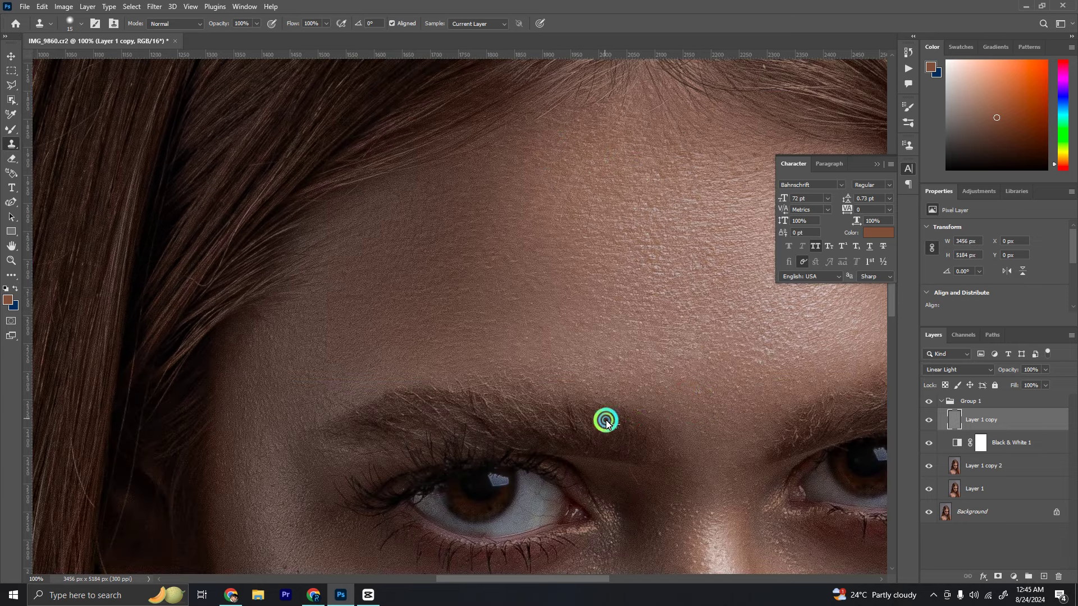
- Clone over texture flaws near the eye corner, nose highlight and a cheek blemish
{"action": "scroll", "coordinate": [600, 393], "scroll_direction": "down", "scroll_amount": 2}
{"action": "scroll", "coordinate": [595, 345], "scroll_direction": "up", "scroll_amount": 3}
{"action": "mouse_move", "coordinate": [675, 365]}
{"action": "left_mouse_down"}
{"action": "mouse_move", "coordinate": [719, 428]}
{"action": "mouse_move", "coordinate": [620, 324]}
{"action": "left_mouse_up"}
{"action": "mouse_move", "coordinate": [653, 252]}
{"action": "left_mouse_down"}
{"action": "mouse_move", "coordinate": [688, 250]}
{"action": "mouse_move", "coordinate": [722, 288]}
{"action": "left_mouse_up"}
{"action": "scroll", "coordinate": [662, 337], "scroll_direction": "down", "scroll_amount": 3}
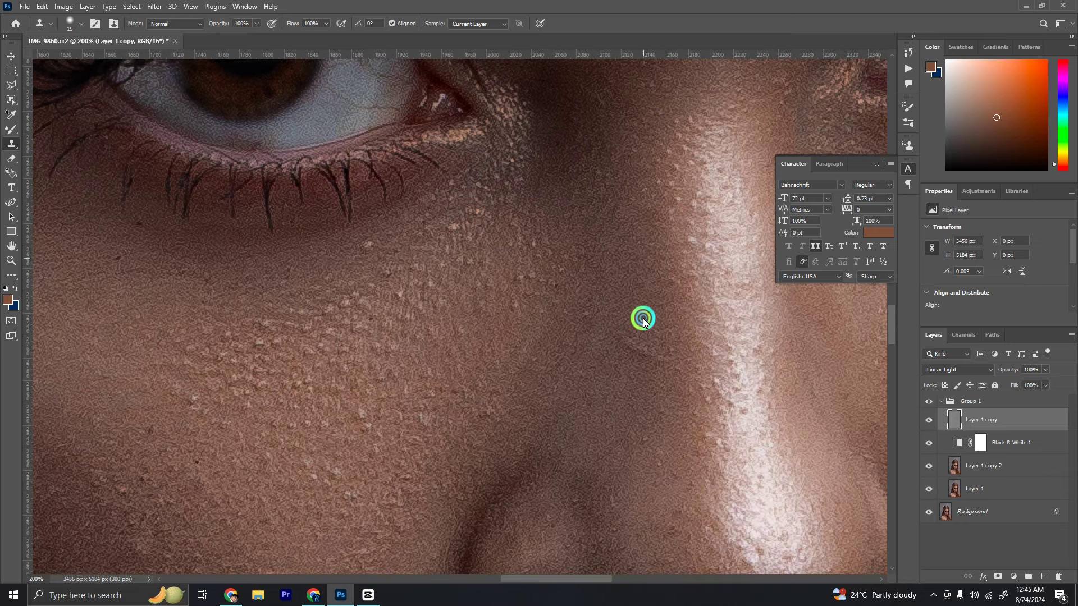
{"action": "left_click_drag", "start_coordinate": [672, 344], "coordinate": [574, 368]}
{"action": "left_click_drag", "start_coordinate": [528, 382], "coordinate": [582, 393]}
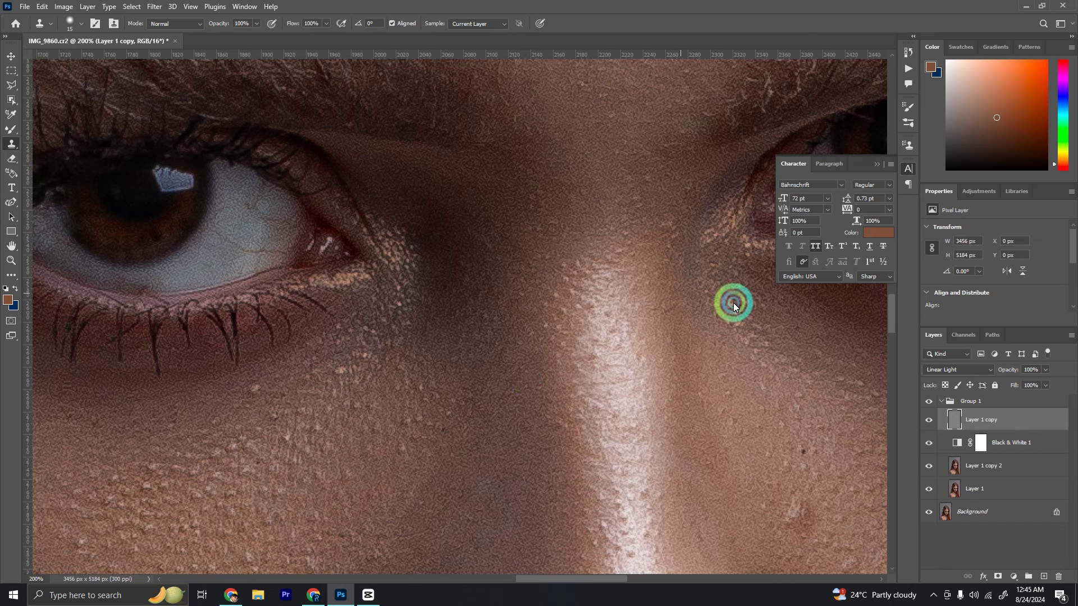
{"action": "mouse_move", "coordinate": [733, 301]}
{"action": "left_mouse_down"}
{"action": "mouse_move", "coordinate": [590, 312]}
{"action": "mouse_move", "coordinate": [528, 242]}
{"action": "left_mouse_up"}
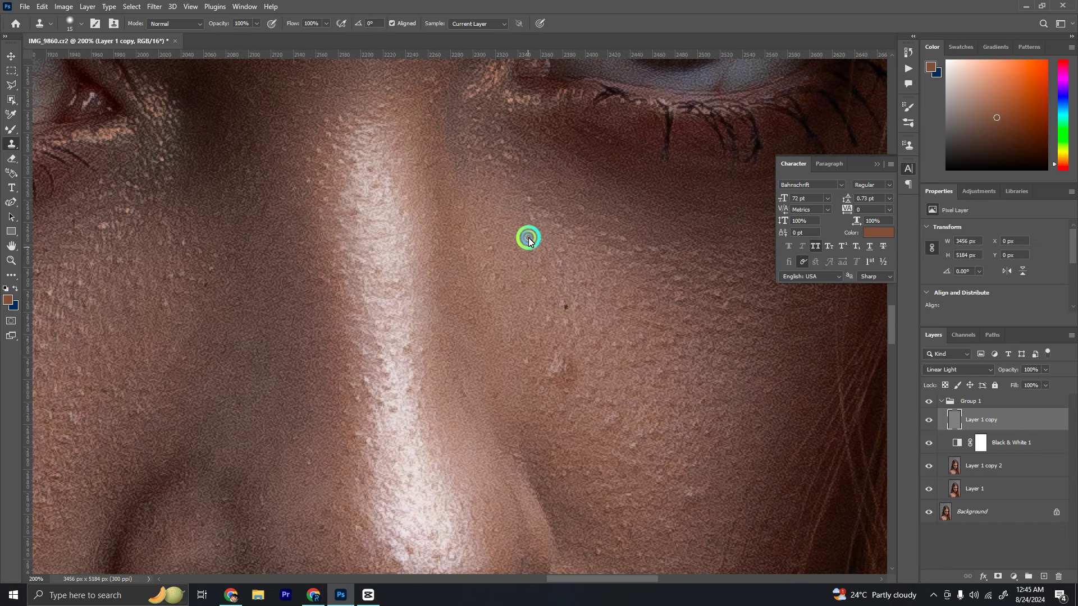
{"action": "left_click", "coordinate": [563, 376]}
{"action": "left_click_drag", "start_coordinate": [588, 359], "coordinate": [511, 361]}
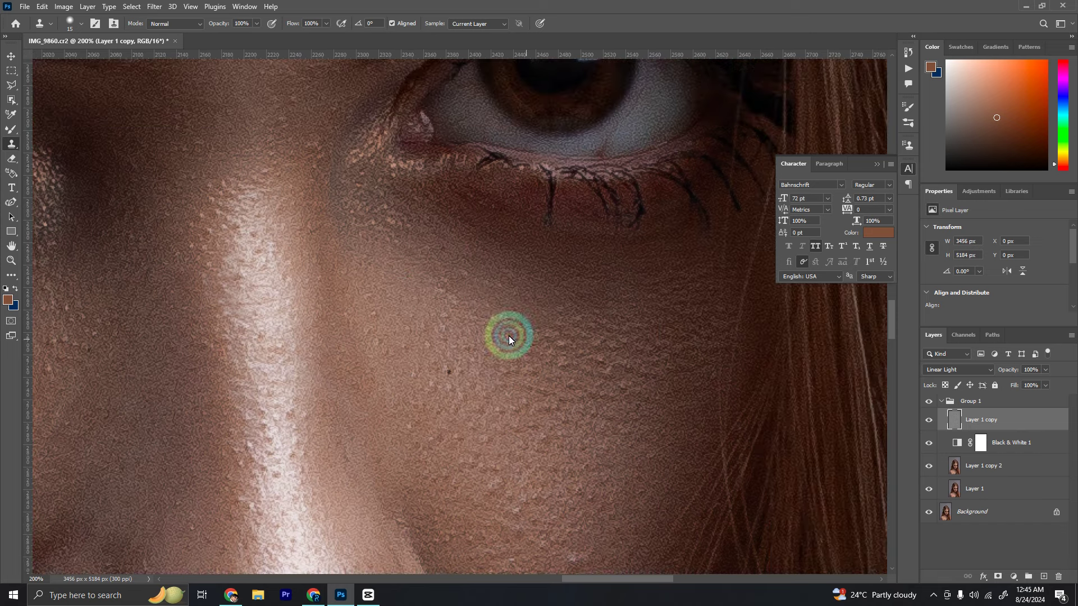
{"action": "scroll", "coordinate": [555, 337], "scroll_direction": "down", "scroll_amount": 5}
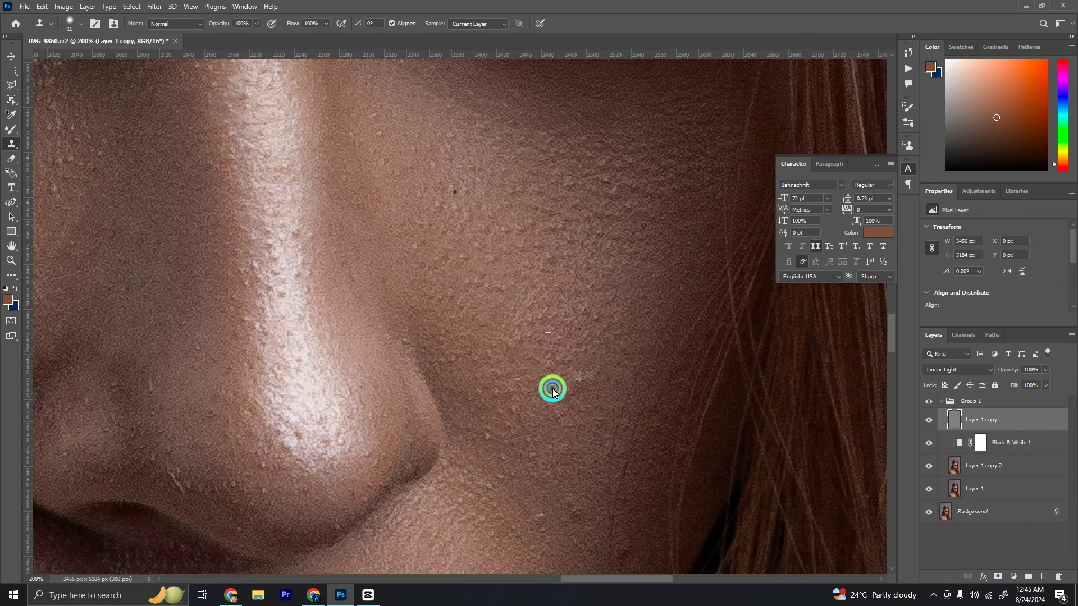
- Sample a new clean skin source and shrink the clone brush for fine nose detail
{"action": "left_click", "coordinate": [526, 408], "text": "alt"}
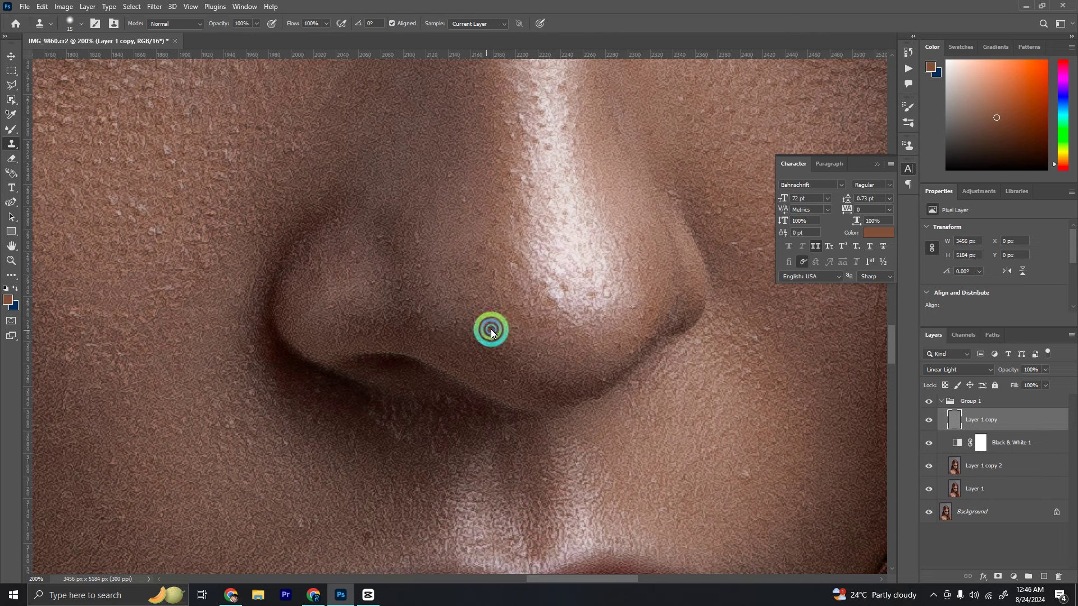
{"action": "scroll", "coordinate": [469, 332], "scroll_direction": "down", "scroll_amount": 1}
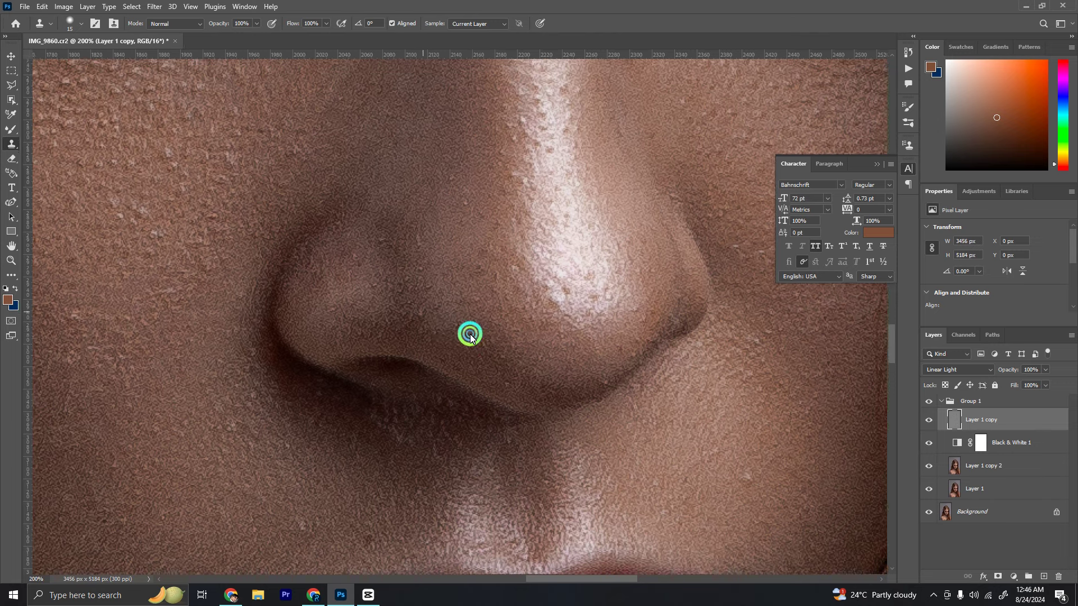
{"action": "scroll", "coordinate": [494, 353], "scroll_direction": "up", "scroll_amount": 1}
{"action": "scroll", "coordinate": [495, 372], "scroll_direction": "up", "scroll_amount": 1}
{"action": "key", "text": "bracketleft"}
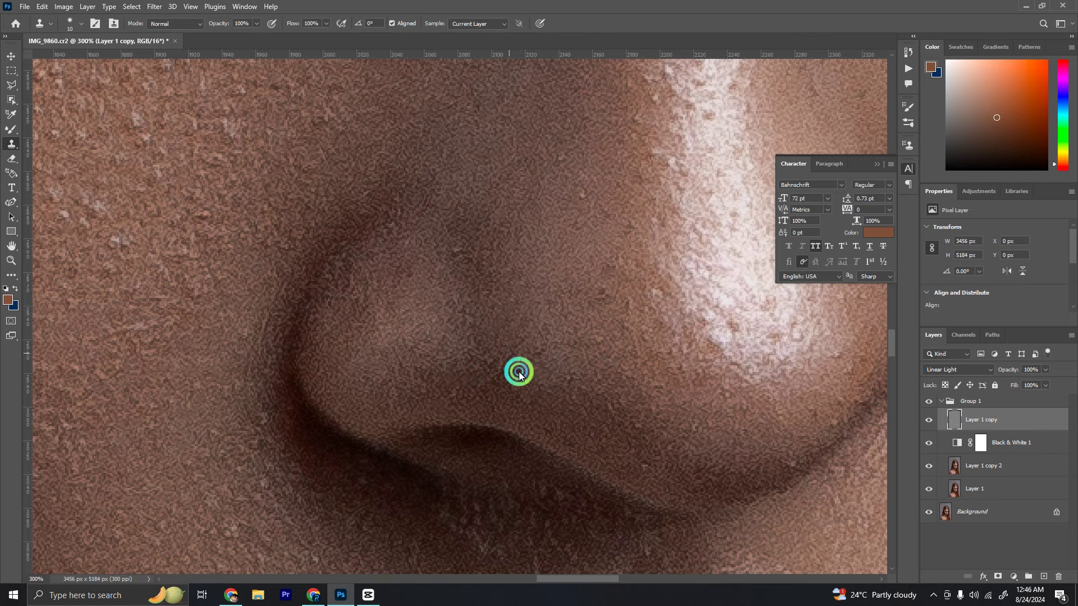
{"action": "scroll", "coordinate": [512, 352], "scroll_direction": "up", "scroll_amount": 2}
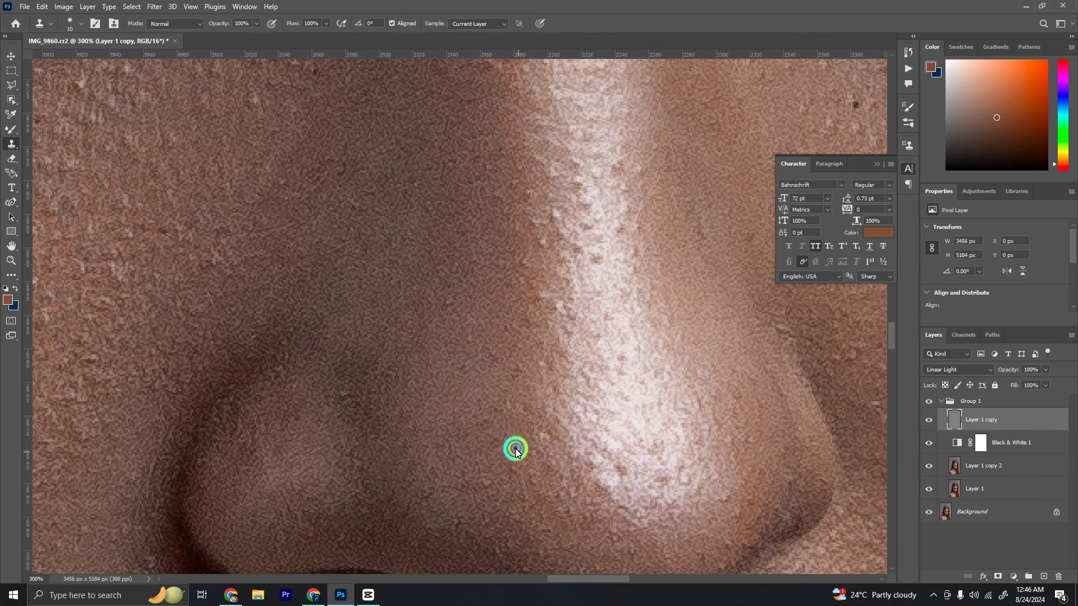
{"action": "scroll", "coordinate": [565, 352], "scroll_direction": "up", "scroll_amount": 2}
{"action": "scroll", "coordinate": [564, 352], "scroll_direction": "right", "scroll_amount": 1}
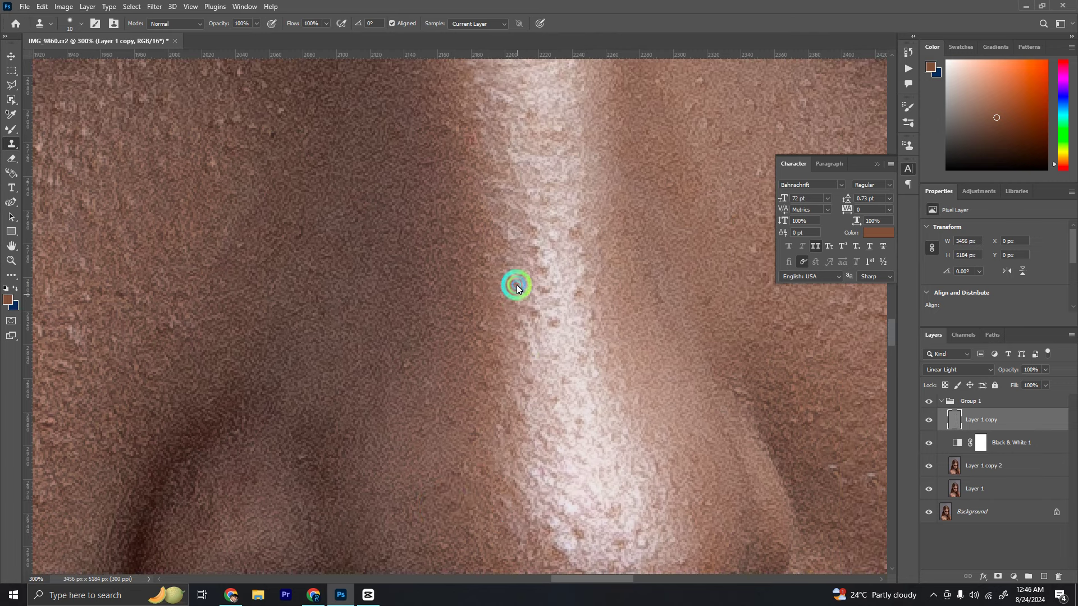
{"action": "scroll", "coordinate": [522, 258], "scroll_direction": "down", "scroll_amount": 5}
{"action": "scroll", "coordinate": [522, 258], "scroll_direction": "right", "scroll_amount": 1}
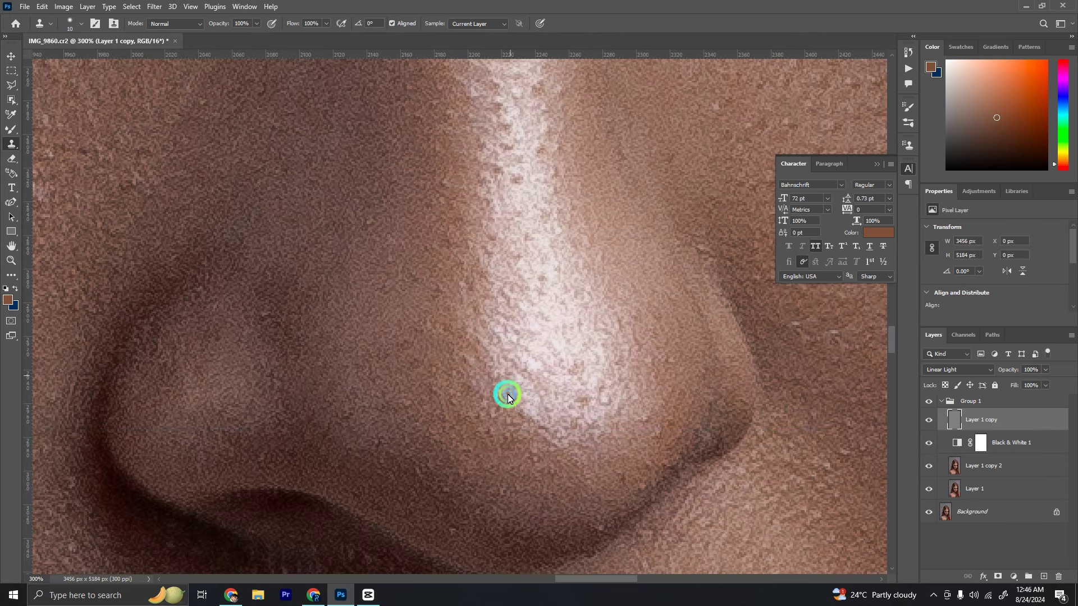
{"action": "scroll", "coordinate": [485, 412], "scroll_direction": "down", "scroll_amount": 1}
- Clone clean texture over the cheek below the eye on Layer 1 copy
{"action": "scroll", "coordinate": [700, 409], "scroll_direction": "down", "scroll_amount": 3}
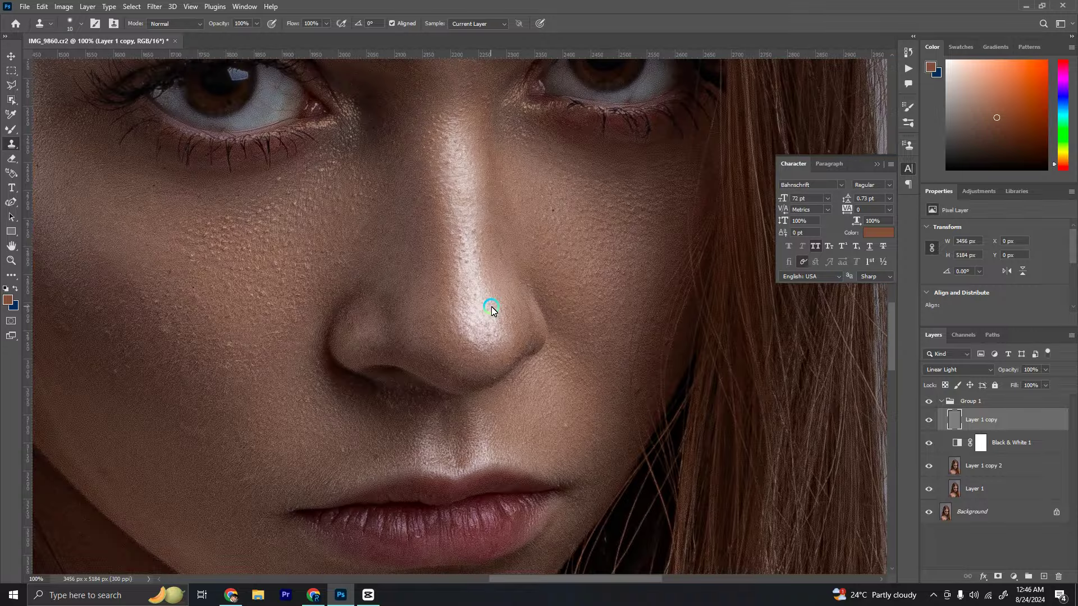
{"action": "scroll", "coordinate": [490, 305], "scroll_direction": "up", "scroll_amount": 3}
{"action": "scroll", "coordinate": [701, 275], "scroll_direction": "down", "scroll_amount": 3}
{"action": "scroll", "coordinate": [539, 378], "scroll_direction": "up", "scroll_amount": 3}
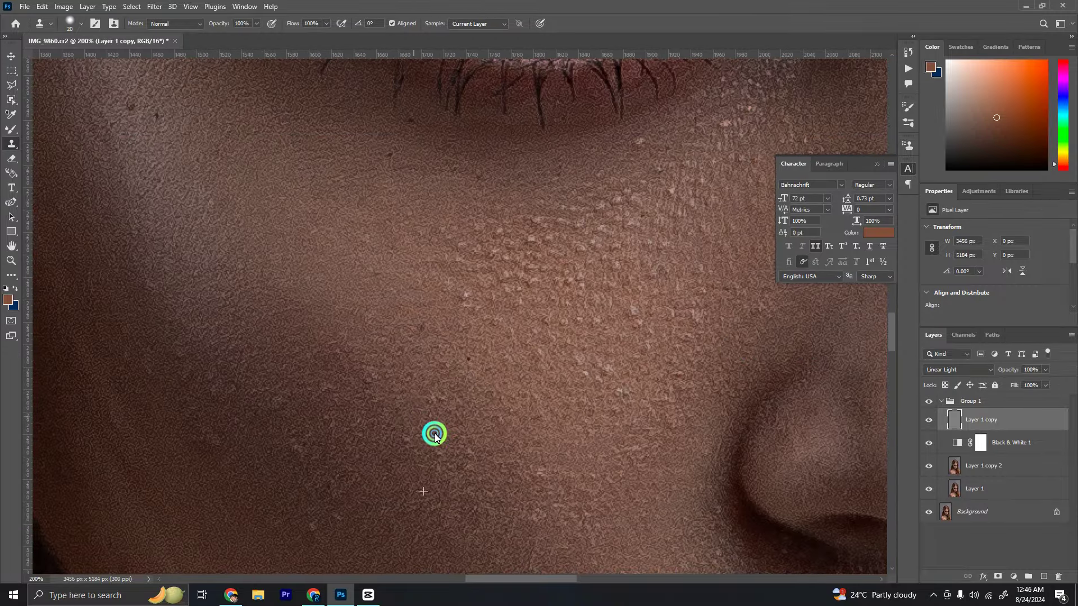
{"action": "left_click_drag", "start_coordinate": [435, 437], "coordinate": [413, 461]}
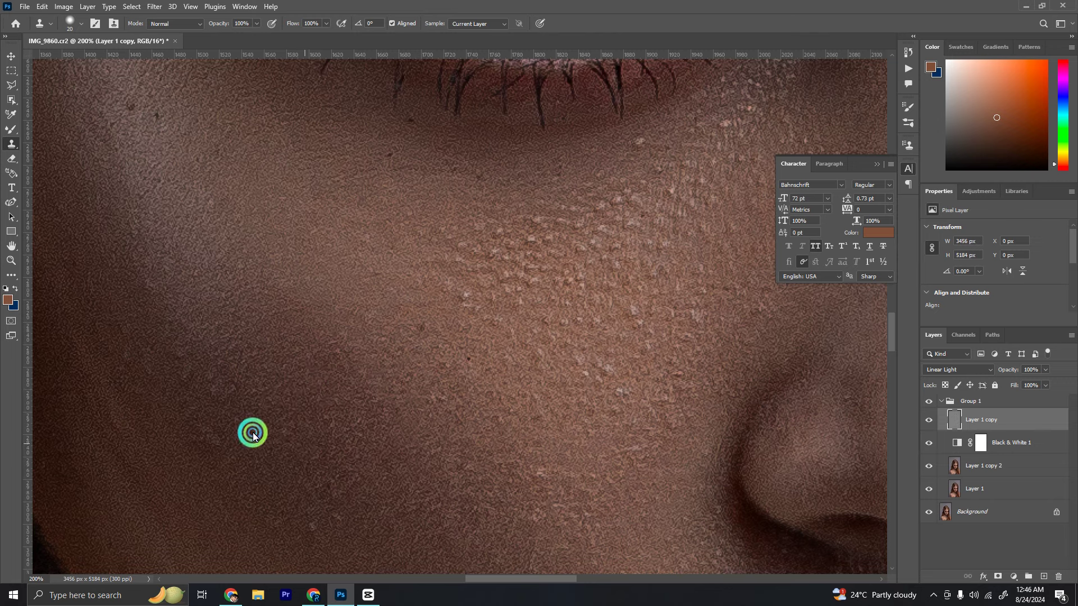
- Smooth out the remaining uneven texture across the cheek skin
{"action": "scroll", "coordinate": [297, 415], "scroll_direction": "left", "scroll_amount": 3}
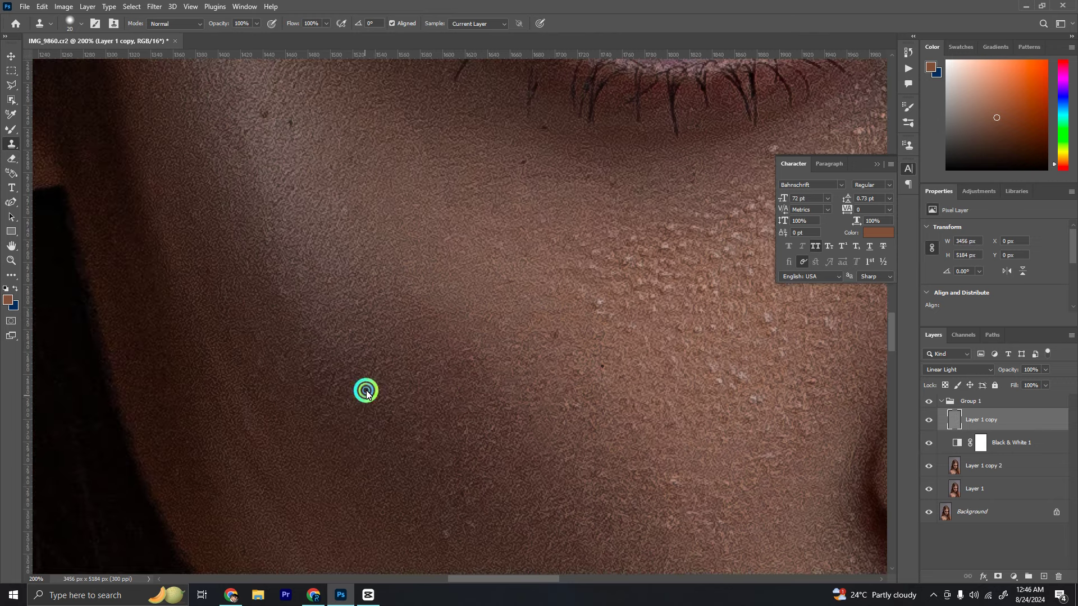
{"action": "scroll", "coordinate": [366, 393], "scroll_direction": "down", "scroll_amount": 2}
{"action": "scroll", "coordinate": [422, 448], "scroll_direction": "right", "scroll_amount": 1}
{"action": "left_click_drag", "start_coordinate": [471, 412], "coordinate": [586, 448]}
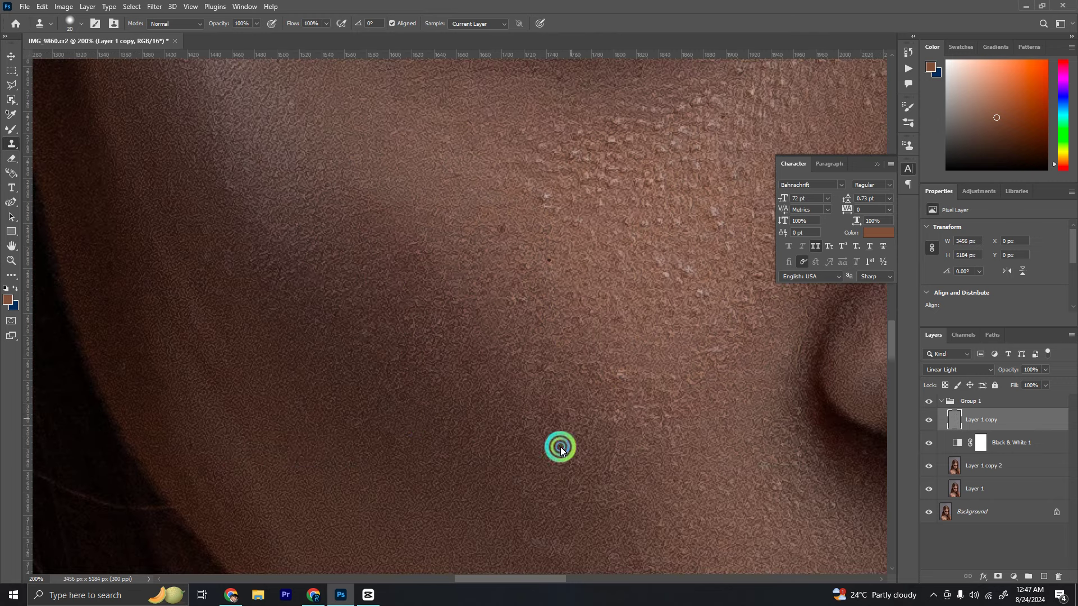
- Center the view on the nose and upper lip, then stamp clean texture near the mouth
{"action": "scroll", "coordinate": [606, 426], "scroll_direction": "up", "scroll_amount": 3}
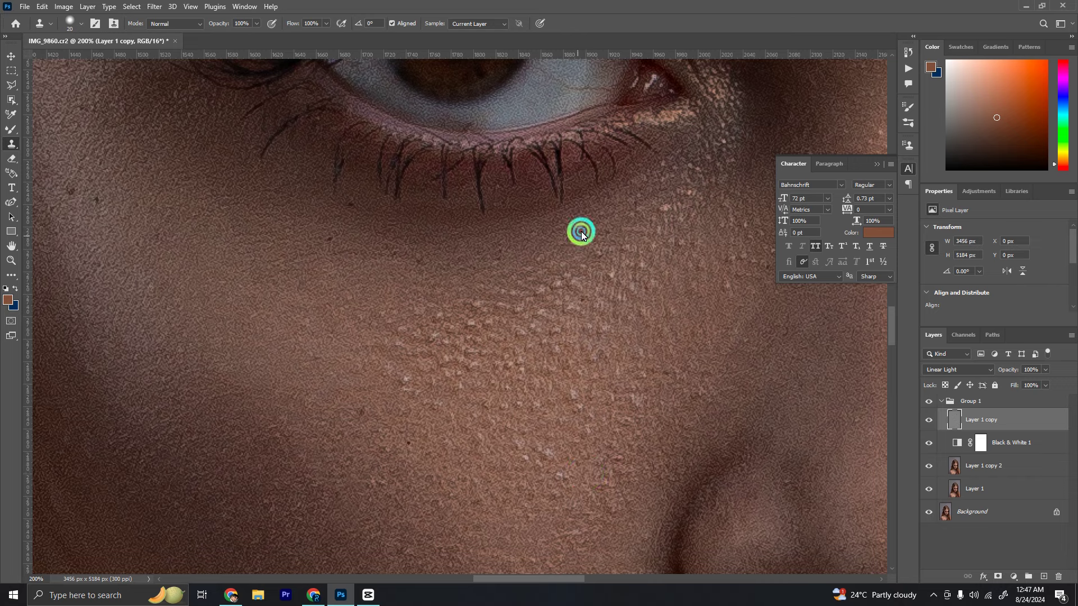
{"action": "scroll", "coordinate": [437, 280], "scroll_direction": "left", "scroll_amount": 5}
{"action": "scroll", "coordinate": [493, 326], "scroll_direction": "up", "scroll_amount": 2}
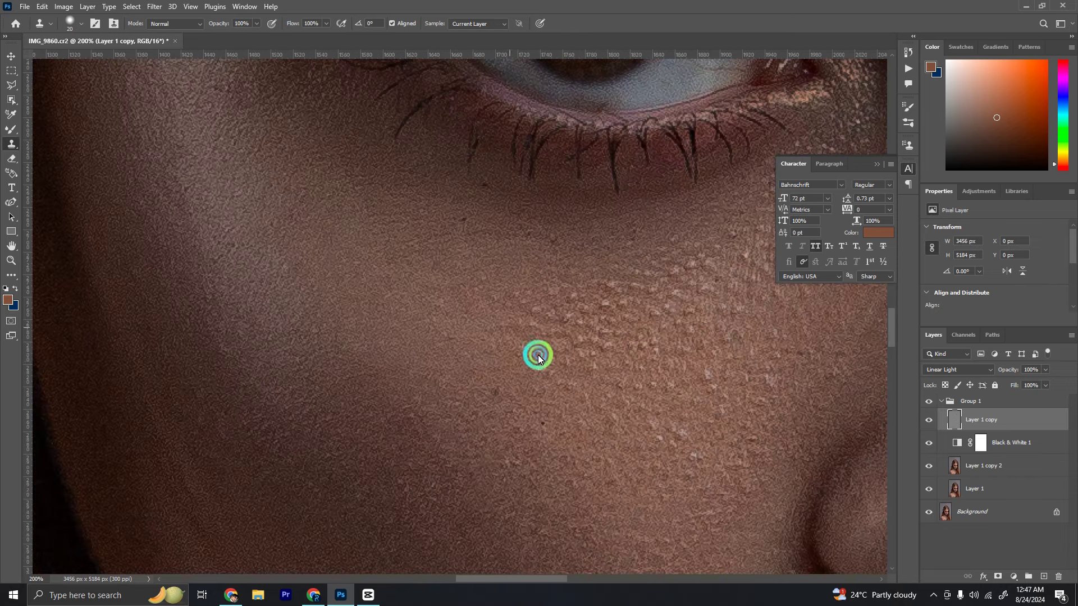
{"action": "scroll", "coordinate": [561, 342], "scroll_direction": "right", "scroll_amount": 5}
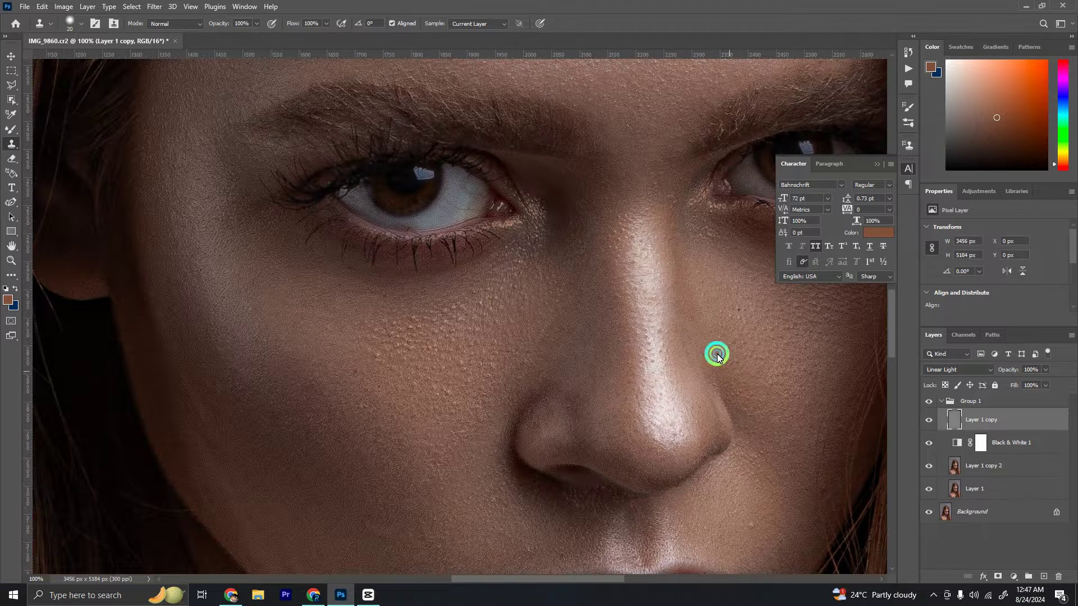
{"action": "left_click_drag", "start_coordinate": [618, 291], "coordinate": [642, 379]}
{"action": "scroll", "coordinate": [495, 385], "scroll_direction": "up", "scroll_amount": 2}
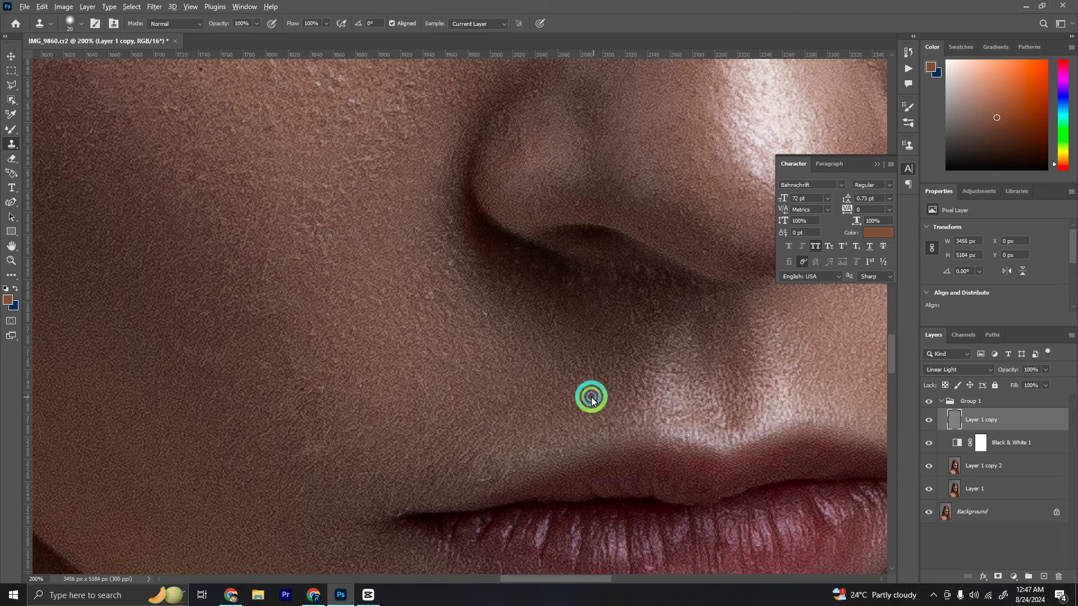
{"action": "scroll", "coordinate": [498, 363], "scroll_direction": "left", "scroll_amount": 3}
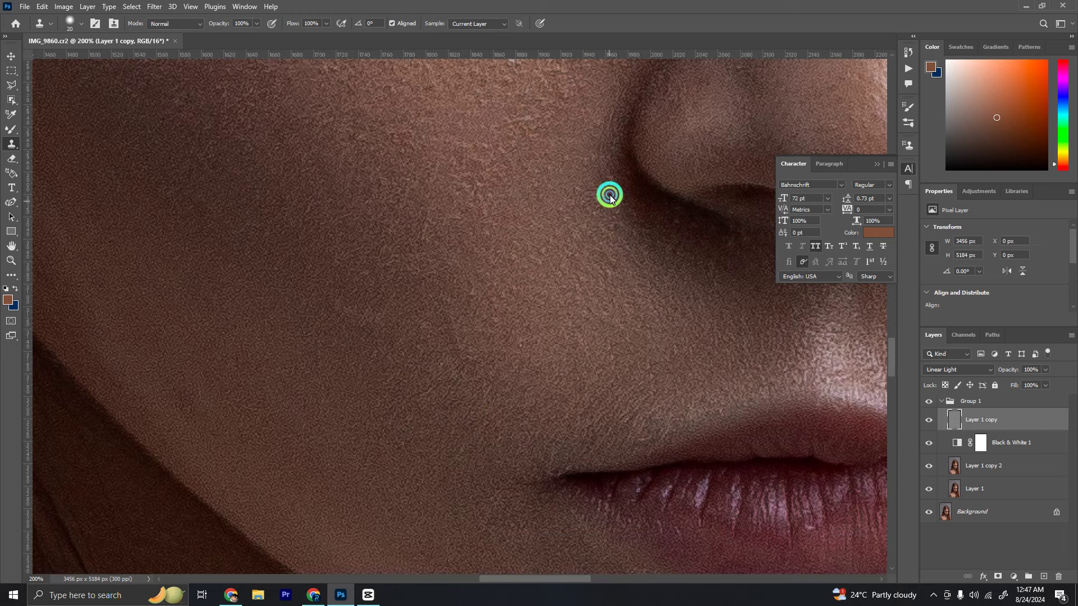
{"action": "left_click", "coordinate": [424, 383]}
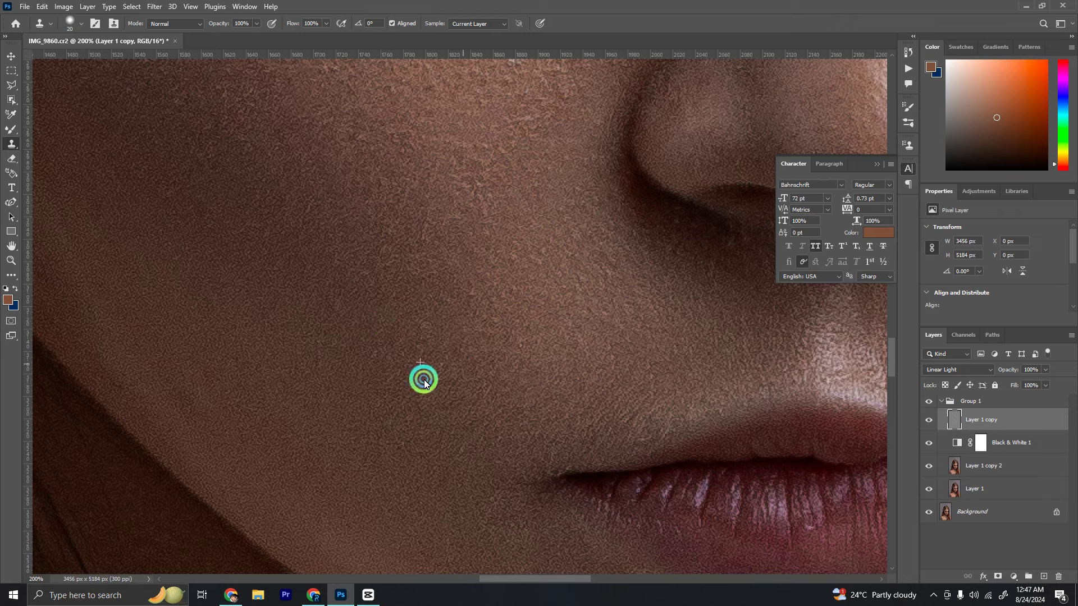
- Pan and zoom around the face to check the cloned cheek, nostril fold and lip
{"action": "scroll", "coordinate": [413, 301], "scroll_direction": "up", "scroll_amount": 3}
{"action": "scroll", "coordinate": [482, 324], "scroll_direction": "up", "scroll_amount": 4}
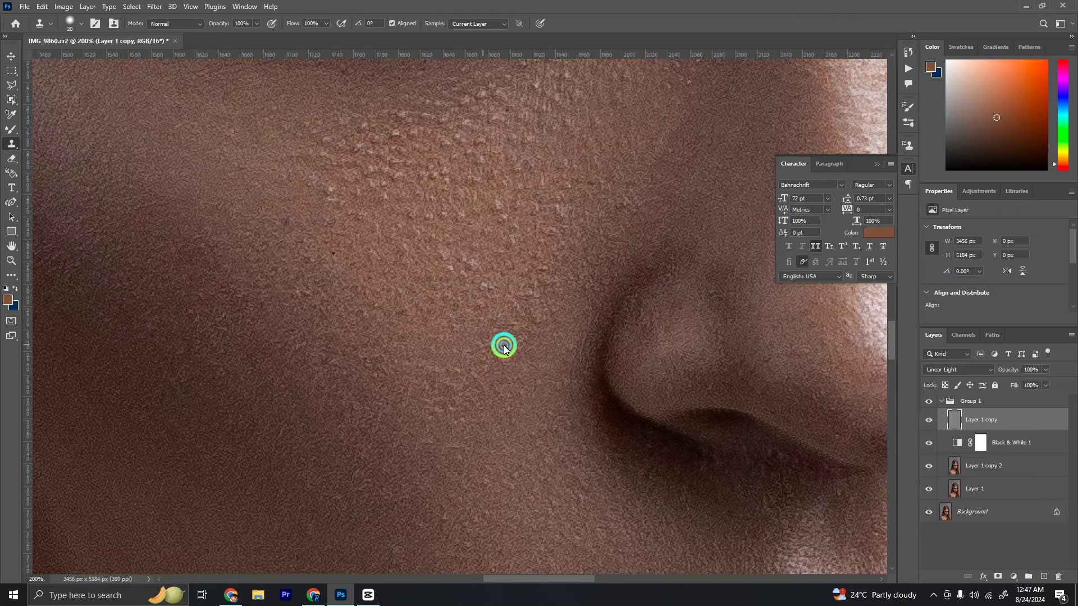
{"action": "scroll", "coordinate": [528, 331], "scroll_direction": "right", "scroll_amount": 4}
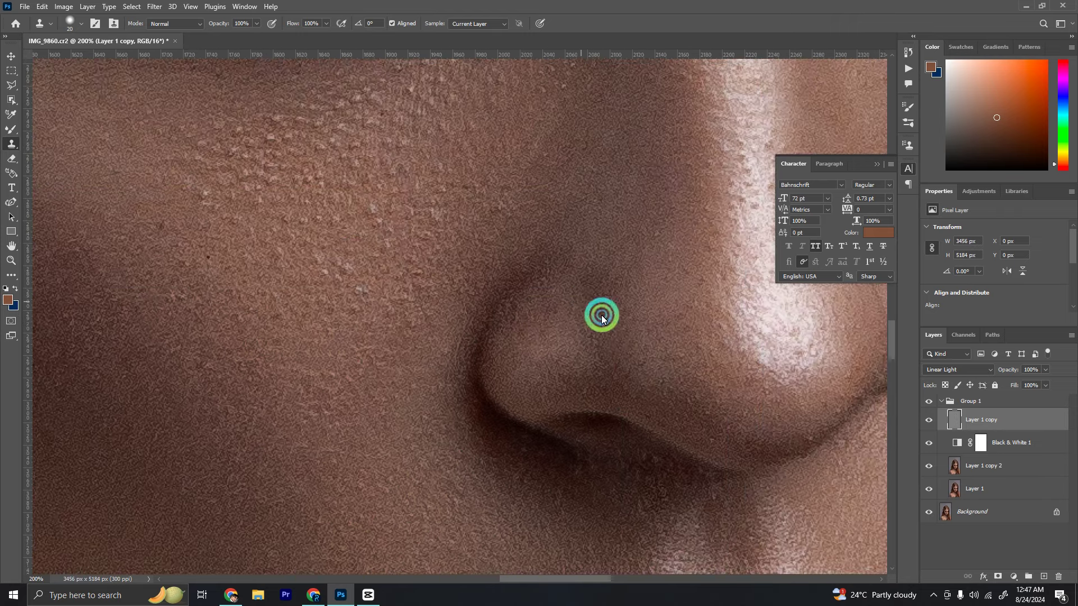
{"action": "scroll", "coordinate": [595, 309], "scroll_direction": "down", "scroll_amount": 4}
{"action": "scroll", "coordinate": [583, 325], "scroll_direction": "down", "scroll_amount": 2}
{"action": "scroll", "coordinate": [618, 339], "scroll_direction": "up", "scroll_amount": 5}
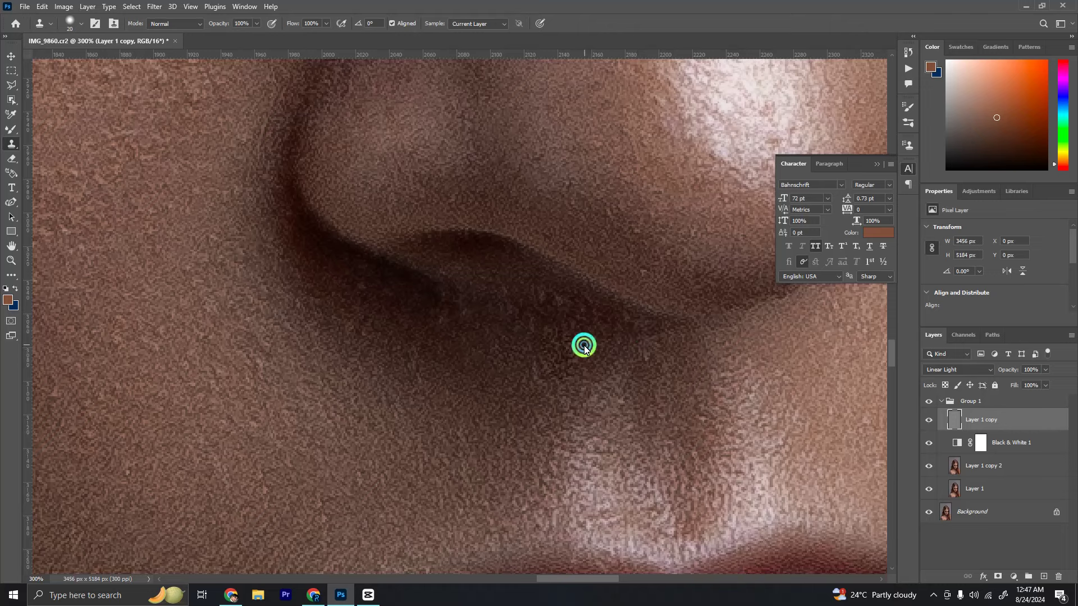
{"action": "scroll", "coordinate": [460, 325], "scroll_direction": "right", "scroll_amount": 5}
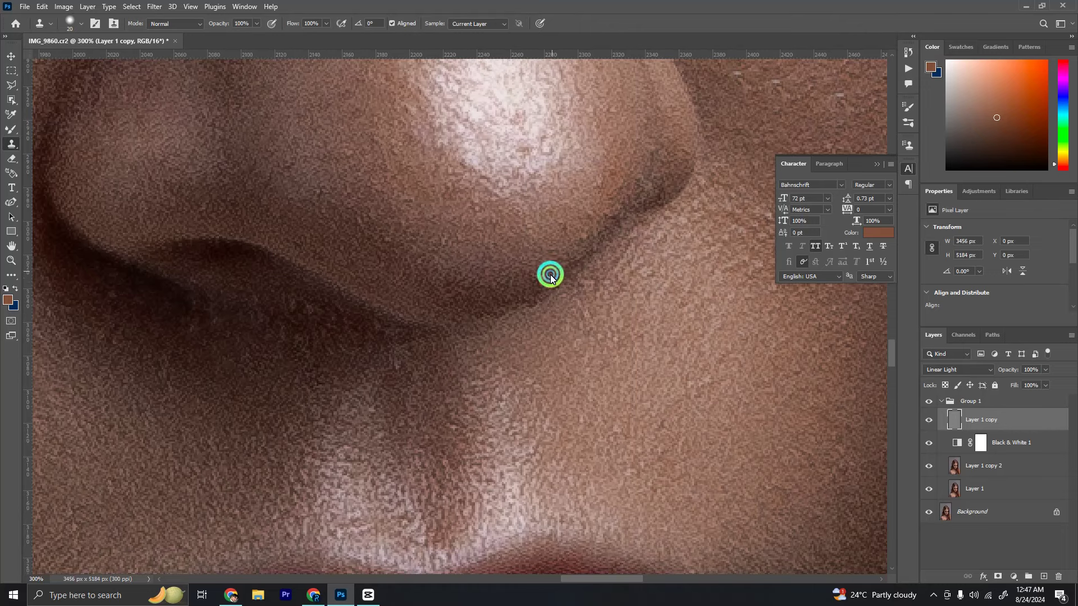
{"action": "scroll", "coordinate": [505, 303], "scroll_direction": "right", "scroll_amount": 2}
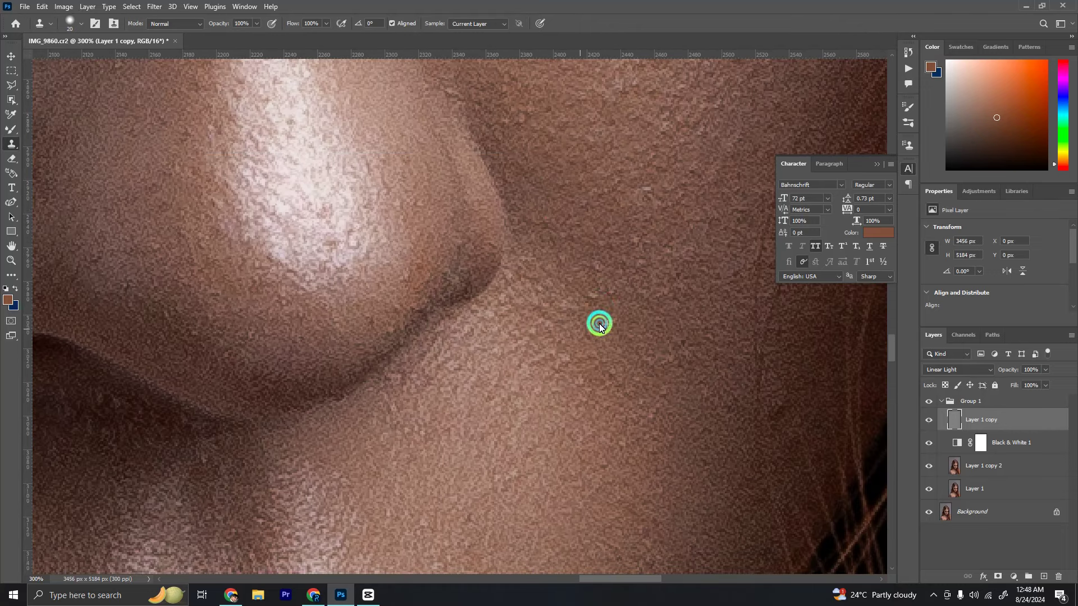
{"action": "scroll", "coordinate": [578, 298], "scroll_direction": "down", "scroll_amount": 1}
{"action": "scroll", "coordinate": [584, 303], "scroll_direction": "down", "scroll_amount": 3}
{"action": "scroll", "coordinate": [595, 314], "scroll_direction": "up", "scroll_amount": 3}
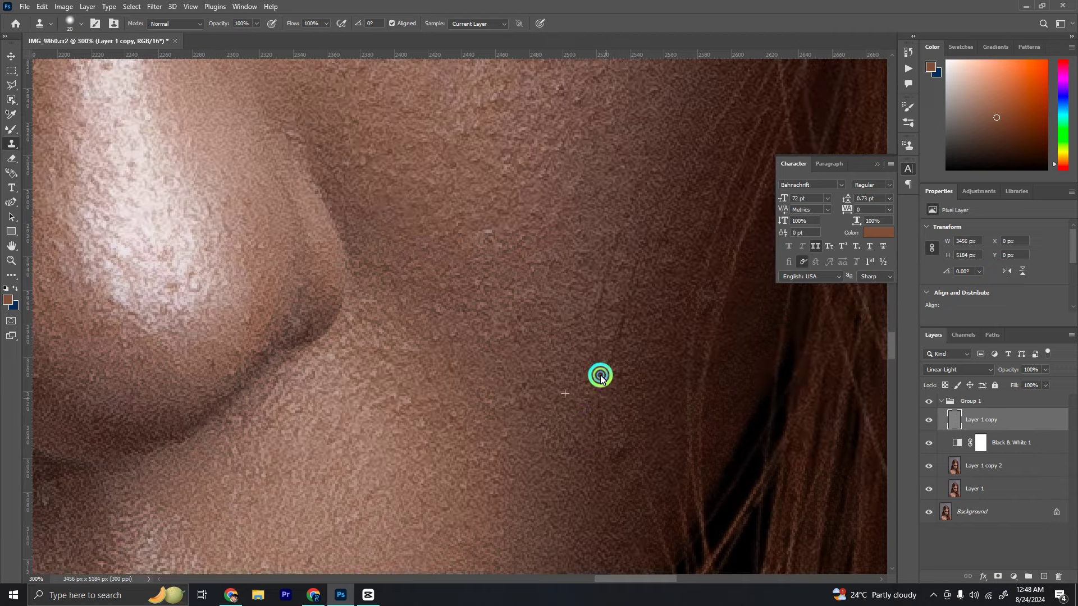
{"action": "scroll", "coordinate": [623, 281], "scroll_direction": "down", "scroll_amount": 1}
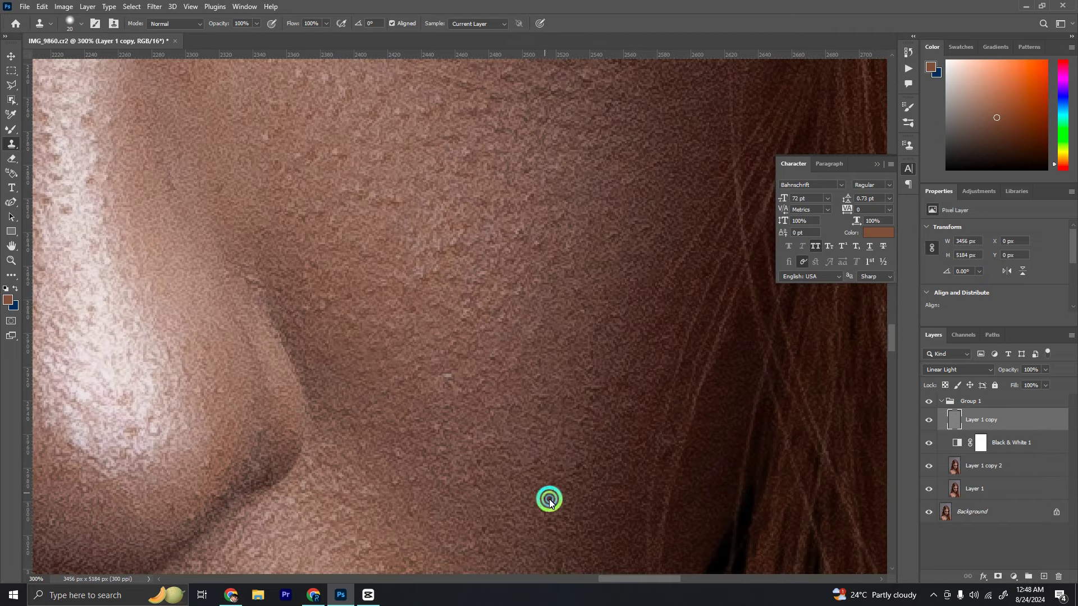
{"action": "scroll", "coordinate": [537, 344], "scroll_direction": "up", "scroll_amount": 1}
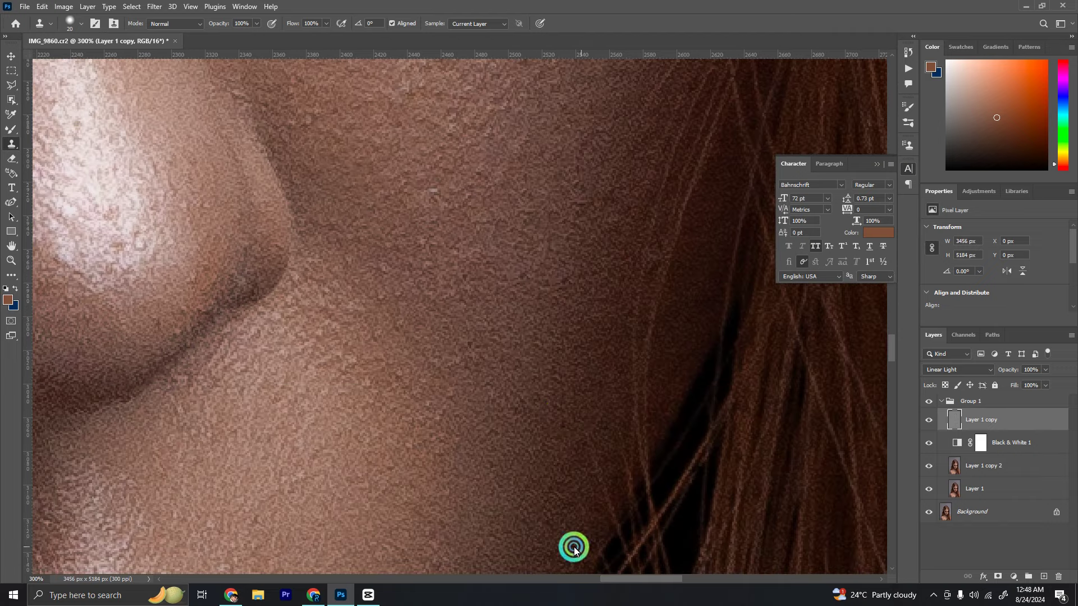
{"action": "scroll", "coordinate": [611, 422], "scroll_direction": "down", "scroll_amount": 2}
{"action": "scroll", "coordinate": [601, 435], "scroll_direction": "up", "scroll_amount": 1}
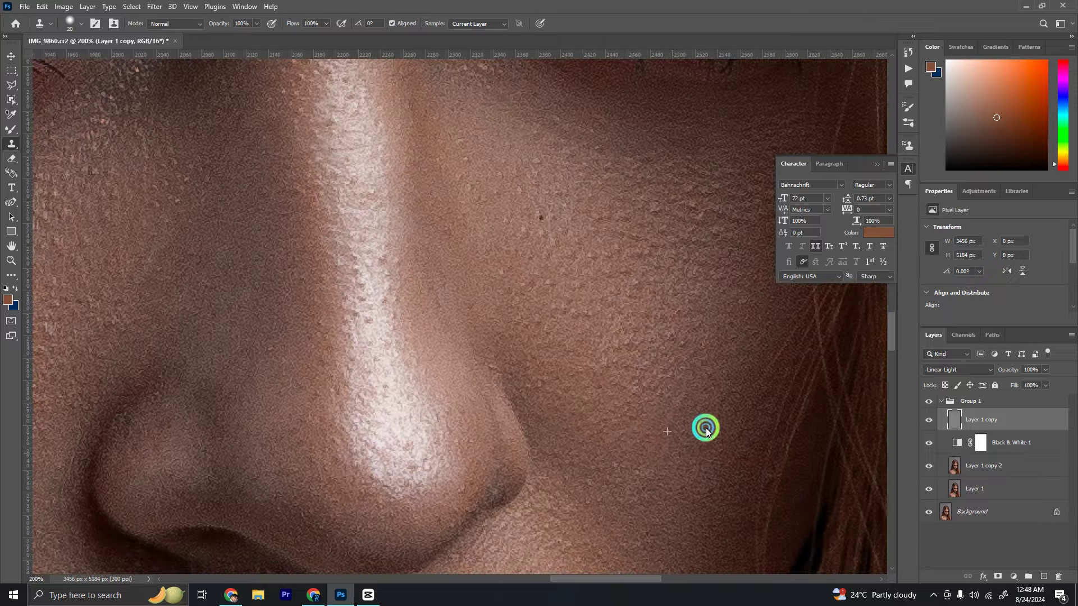
{"action": "scroll", "coordinate": [617, 376], "scroll_direction": "up", "scroll_amount": 5}
{"action": "scroll", "coordinate": [494, 248], "scroll_direction": "up", "scroll_amount": 2}
{"action": "scroll", "coordinate": [517, 238], "scroll_direction": "left", "scroll_amount": 8}
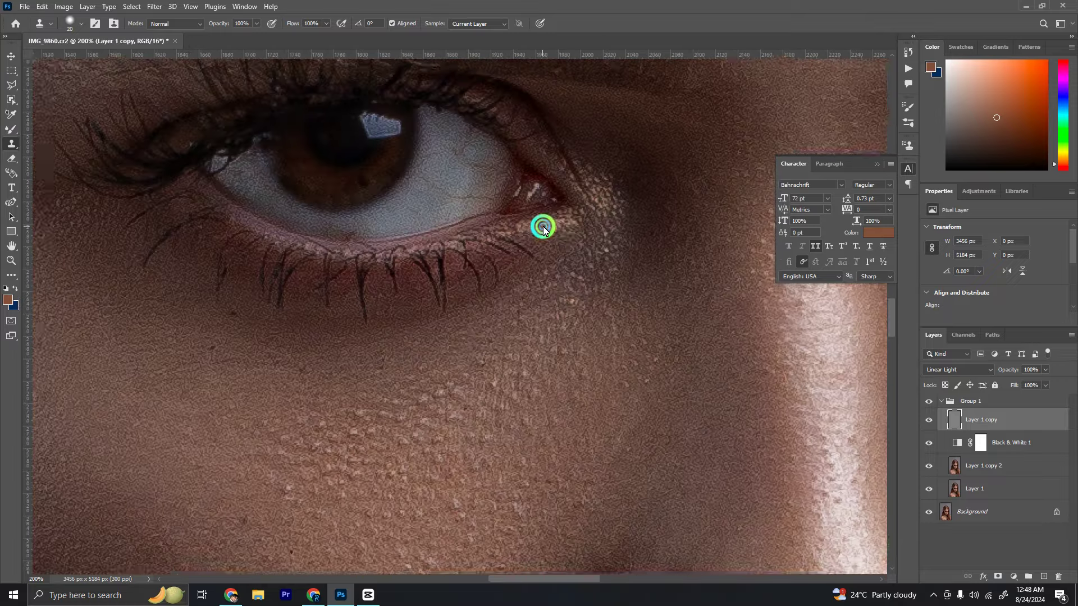
{"action": "scroll", "coordinate": [543, 229], "scroll_direction": "down", "scroll_amount": 2}
{"action": "scroll", "coordinate": [498, 291], "scroll_direction": "left", "scroll_amount": 5}
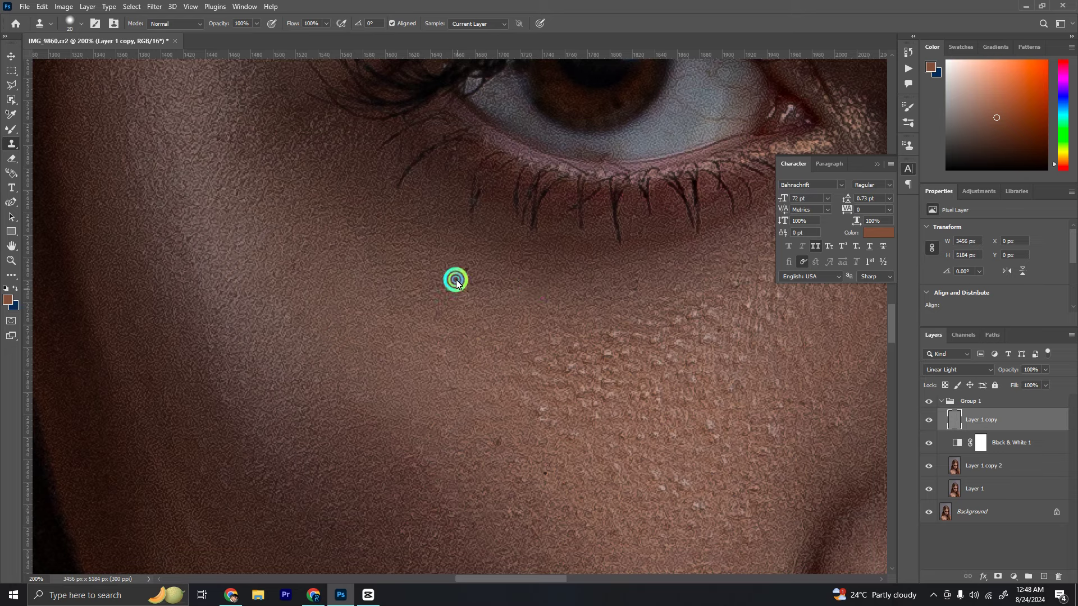
{"action": "scroll", "coordinate": [404, 336], "scroll_direction": "down", "scroll_amount": 4}
{"action": "scroll", "coordinate": [387, 387], "scroll_direction": "down", "scroll_amount": 5}
- Enlarge the Clone Stamp brush with ] and pan onto the chest and collarbone skin
{"action": "scroll", "coordinate": [449, 359], "scroll_direction": "down", "scroll_amount": 3}
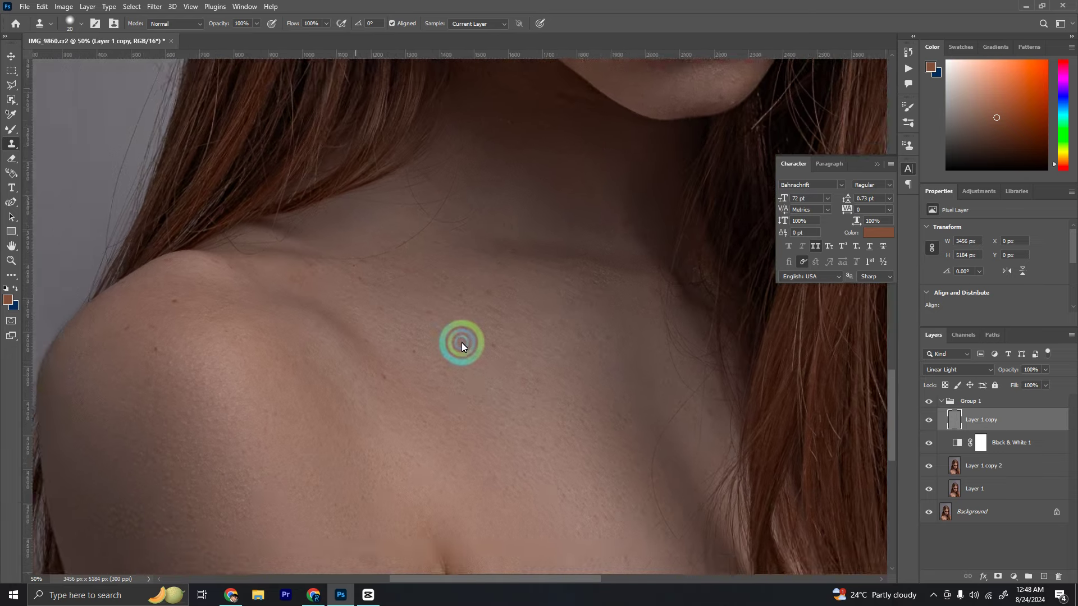
{"action": "scroll", "coordinate": [477, 356], "scroll_direction": "up", "scroll_amount": 3}
{"action": "scroll", "coordinate": [505, 322], "scroll_direction": "up", "scroll_amount": 3}
{"action": "key", "text": "bracketright"}
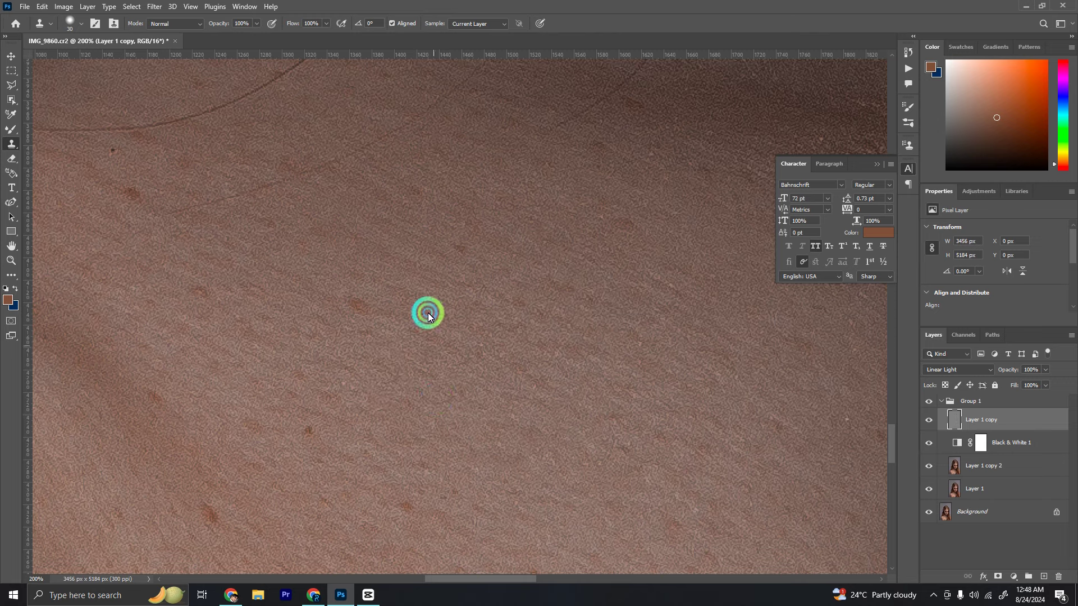
{"action": "left_click_drag", "start_coordinate": [336, 402], "coordinate": [504, 287]}
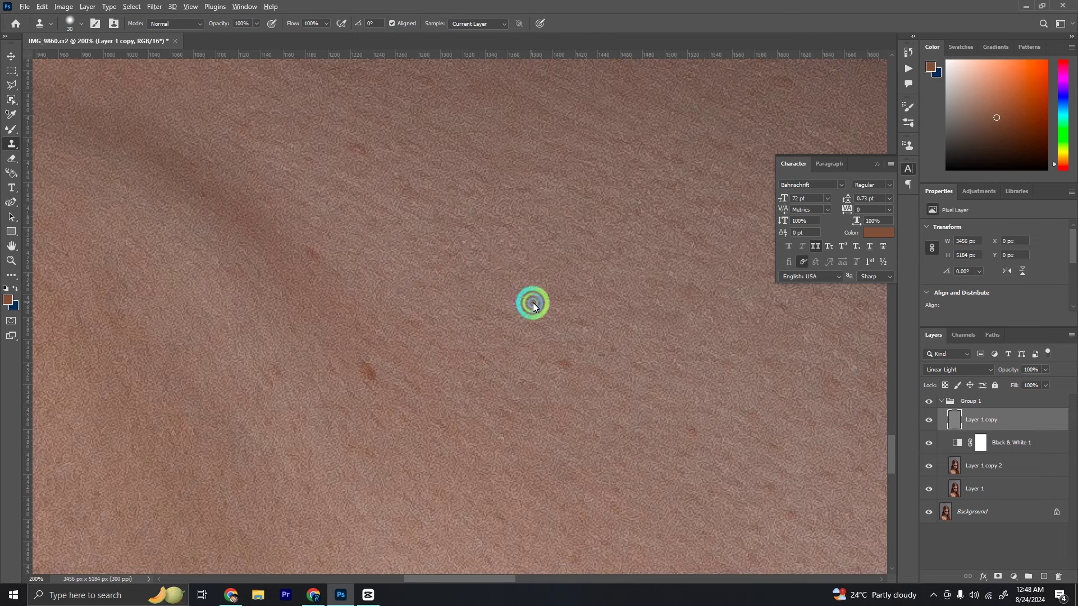
{"action": "scroll", "coordinate": [331, 283], "scroll_direction": "up", "scroll_amount": 3}
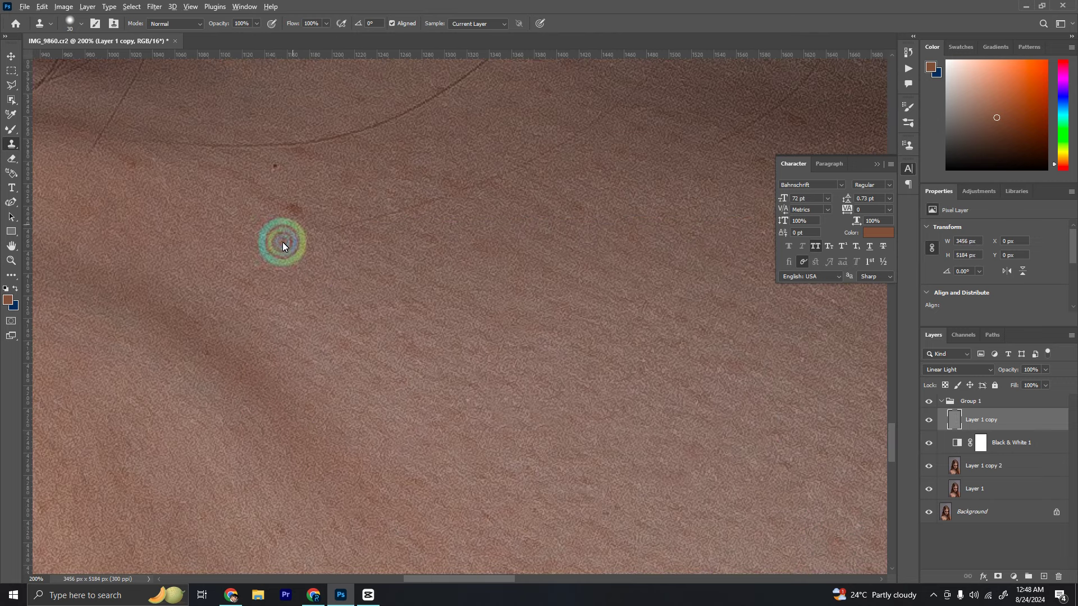
{"action": "scroll", "coordinate": [734, 417], "scroll_direction": "down", "scroll_amount": 2}
{"action": "scroll", "coordinate": [688, 454], "scroll_direction": "down", "scroll_amount": 3}
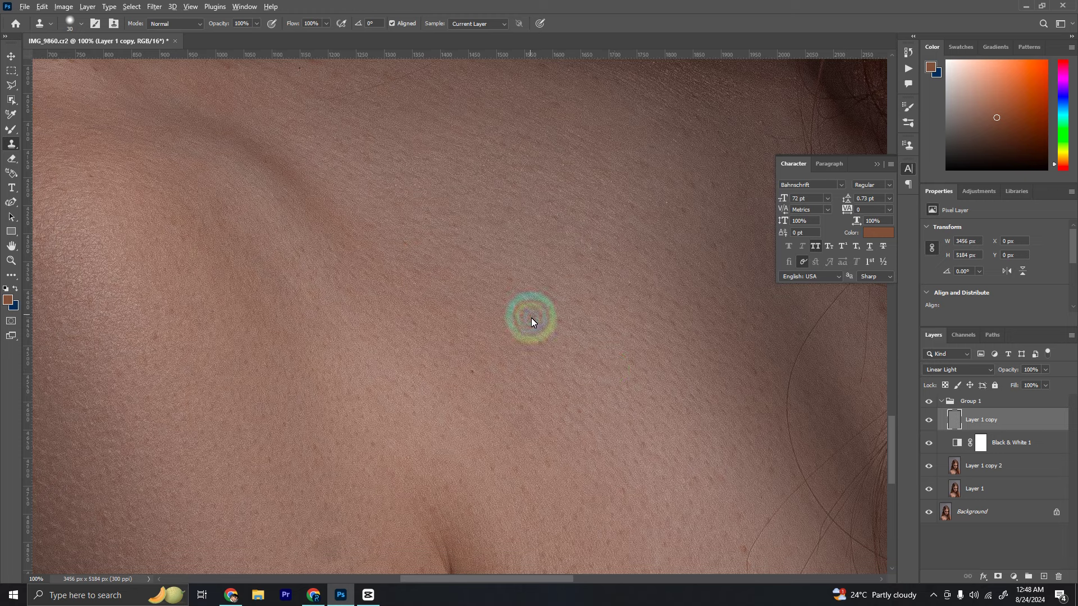
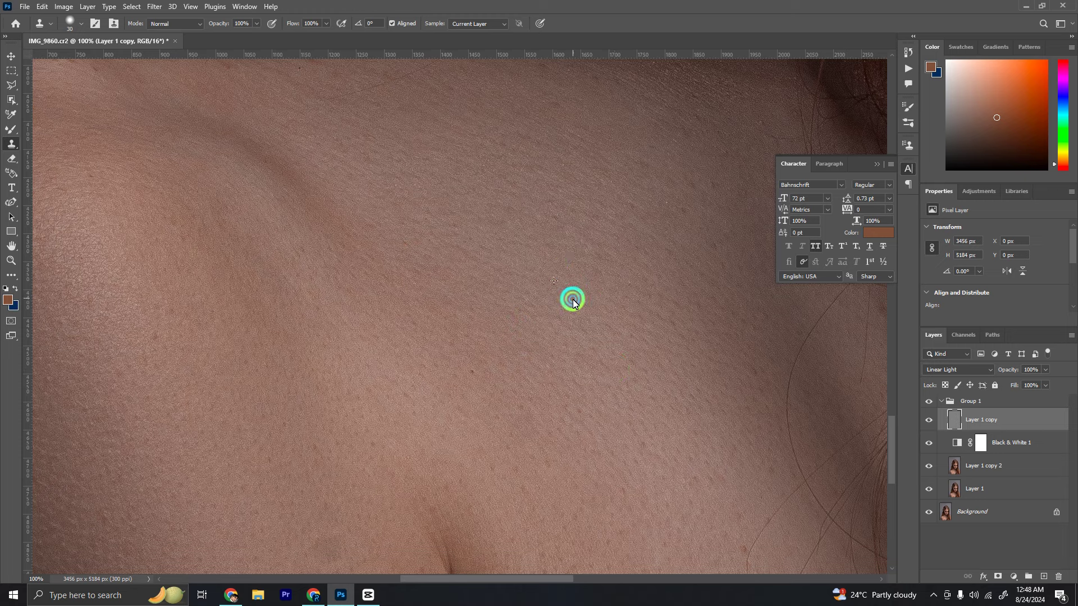
- Clone away blemishes on the upper chest and near the chest fold on Layer 1 copy
{"action": "scroll", "coordinate": [578, 336], "scroll_direction": "down", "scroll_amount": 3}
{"action": "scroll", "coordinate": [578, 337], "scroll_direction": "right", "scroll_amount": 3}
{"action": "left_click", "coordinate": [622, 325]}
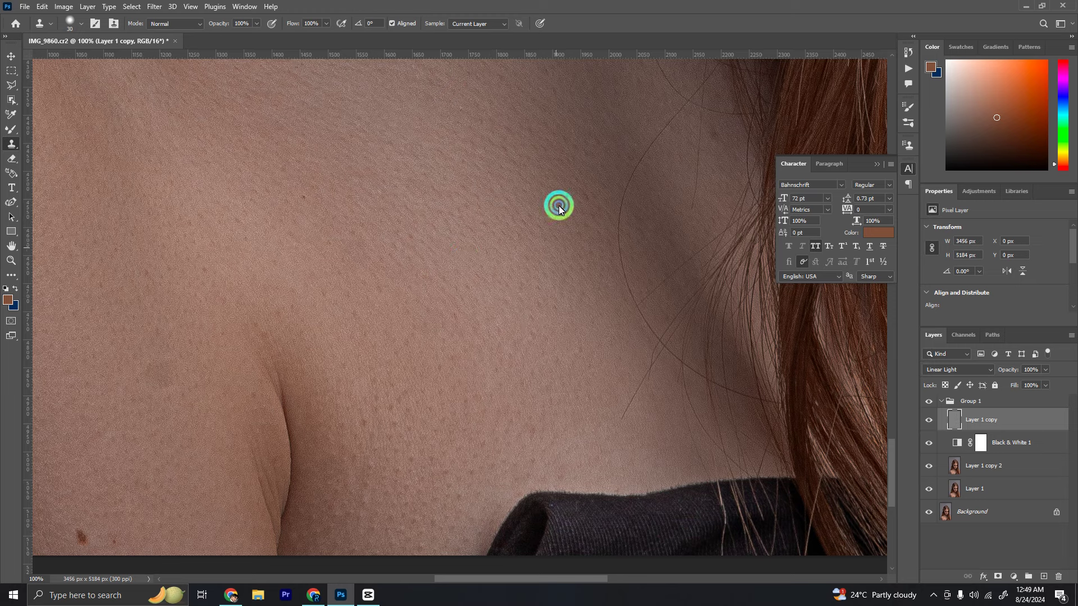
{"action": "scroll", "coordinate": [674, 187], "scroll_direction": "up", "scroll_amount": 3}
{"action": "scroll", "coordinate": [655, 318], "scroll_direction": "right", "scroll_amount": 1}
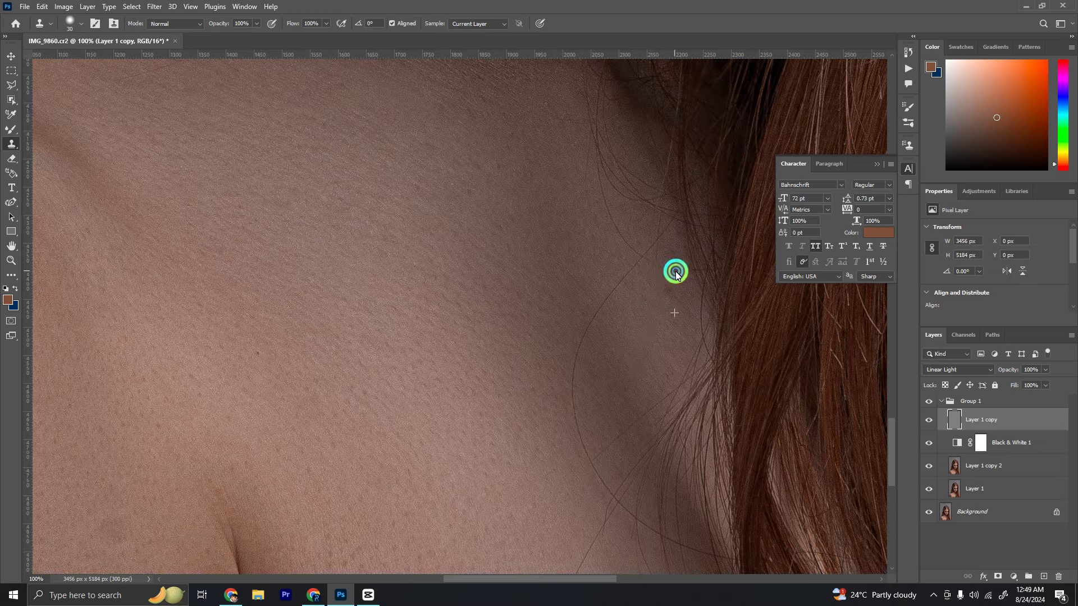
{"action": "scroll", "coordinate": [657, 273], "scroll_direction": "down", "scroll_amount": 3}
{"action": "scroll", "coordinate": [658, 274], "scroll_direction": "left", "scroll_amount": 6}
{"action": "left_click", "coordinate": [451, 380]}
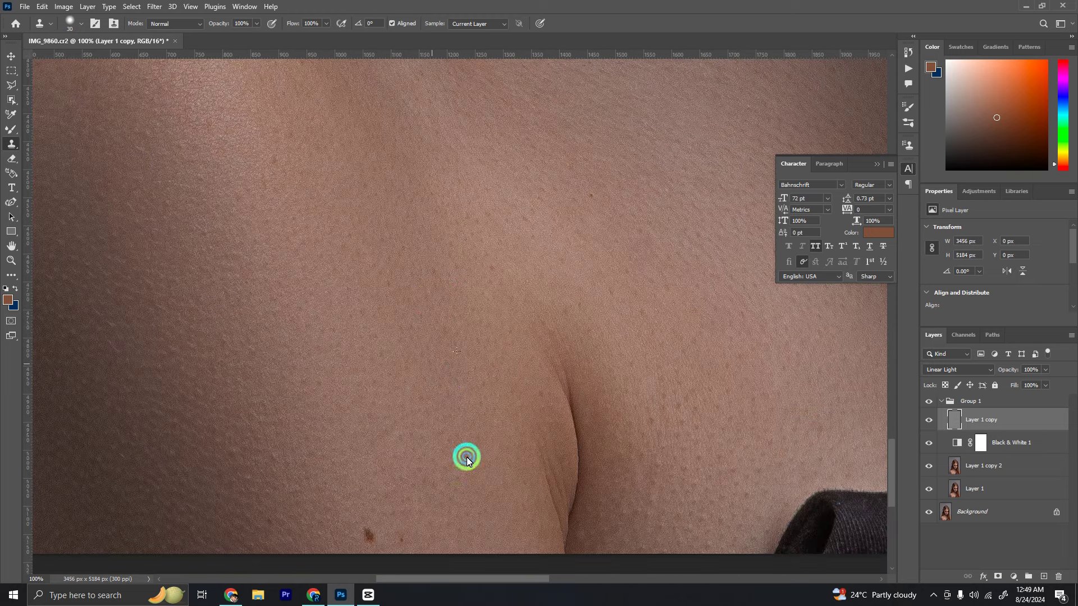
- Clone out the remaining spots on the lower chest and beside the crease
{"action": "scroll", "coordinate": [467, 459], "scroll_direction": "down", "scroll_amount": 2}
{"action": "scroll", "coordinate": [467, 459], "scroll_direction": "left", "scroll_amount": 2}
{"action": "left_click", "coordinate": [490, 436]}
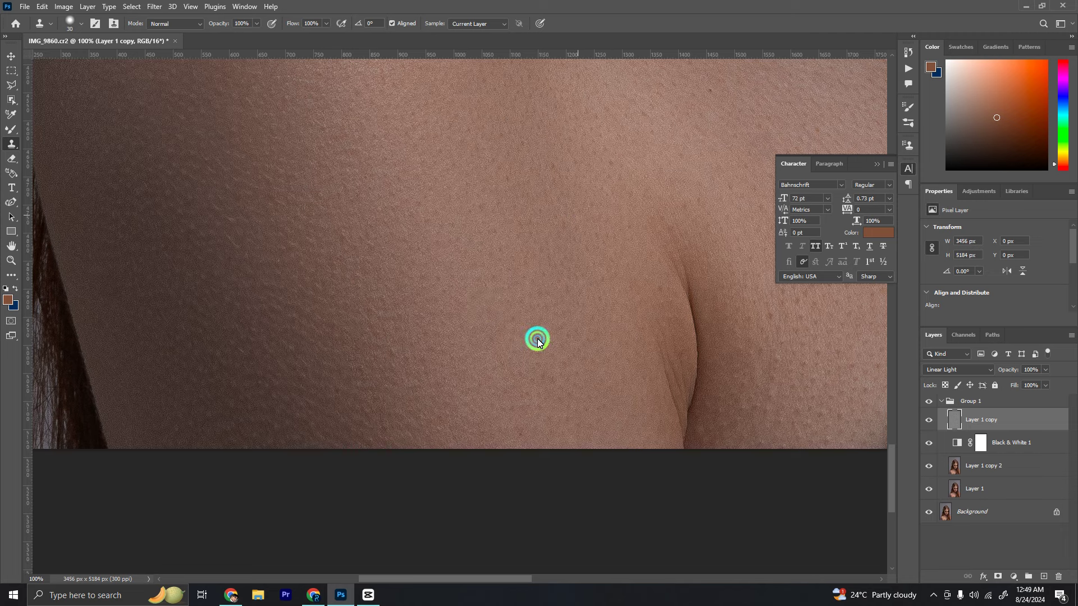
{"action": "scroll", "coordinate": [537, 342], "scroll_direction": "right", "scroll_amount": 1}
{"action": "scroll", "coordinate": [537, 343], "scroll_direction": "up", "scroll_amount": 1}
{"action": "left_click", "coordinate": [584, 365]}
{"action": "left_click", "coordinate": [572, 437]}
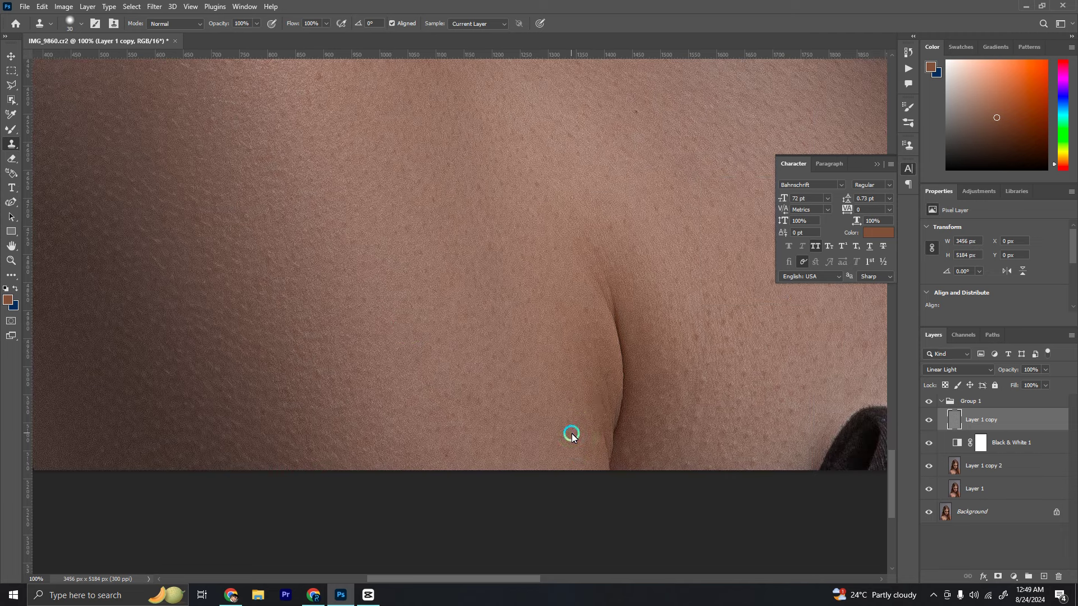
- Clone out the blemishes and spots across the shoulder skin
{"action": "scroll", "coordinate": [556, 324], "scroll_direction": "up", "scroll_amount": 5}
{"action": "scroll", "coordinate": [555, 324], "scroll_direction": "left", "scroll_amount": 5}
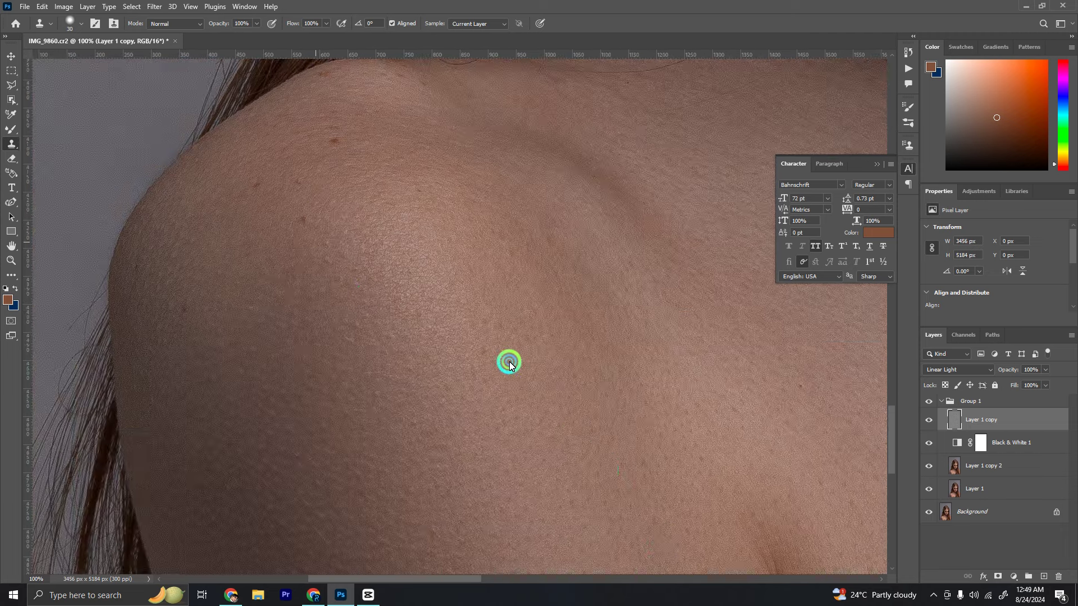
{"action": "left_click", "coordinate": [526, 400]}
{"action": "left_click", "coordinate": [494, 319]}
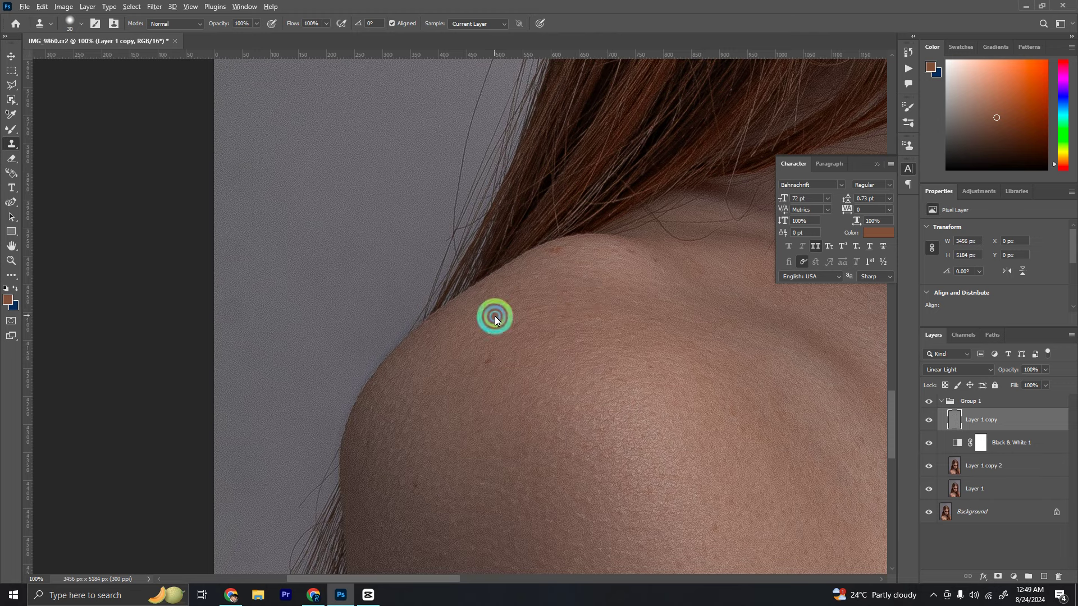
{"action": "left_click", "coordinate": [486, 359]}
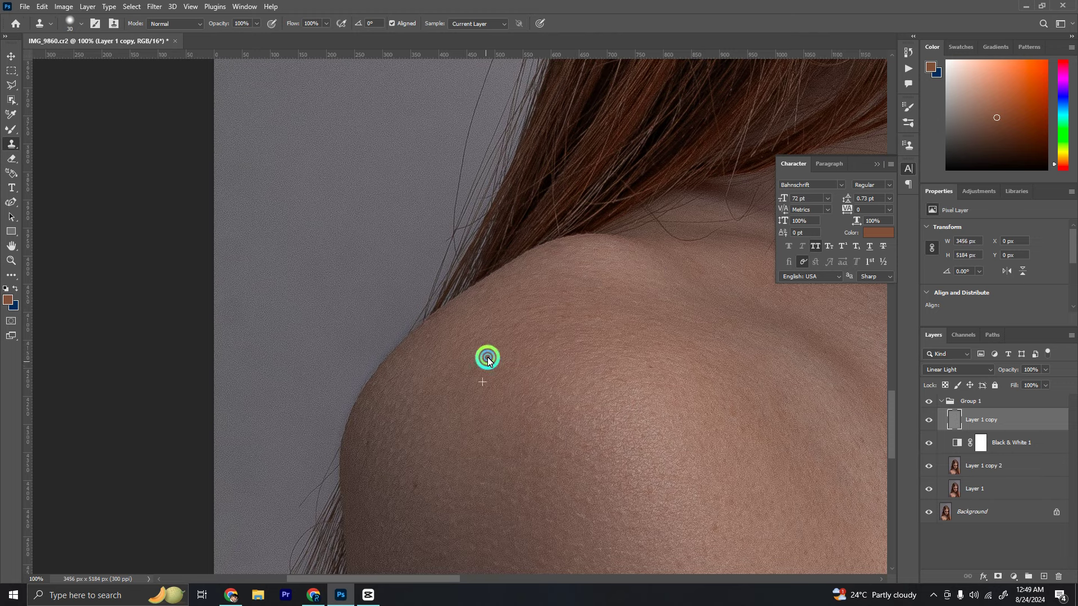
{"action": "left_click", "coordinate": [409, 486]}
{"action": "scroll", "coordinate": [385, 380], "scroll_direction": "down", "scroll_amount": 1}
{"action": "left_click", "coordinate": [385, 380]}
- Hide the Black & White 1 adjustment and sample a cheek skin tone with the brush
{"action": "scroll", "coordinate": [703, 375], "scroll_direction": "down", "scroll_amount": 1}
{"action": "scroll", "coordinate": [702, 375], "scroll_direction": "down", "scroll_amount": 1}
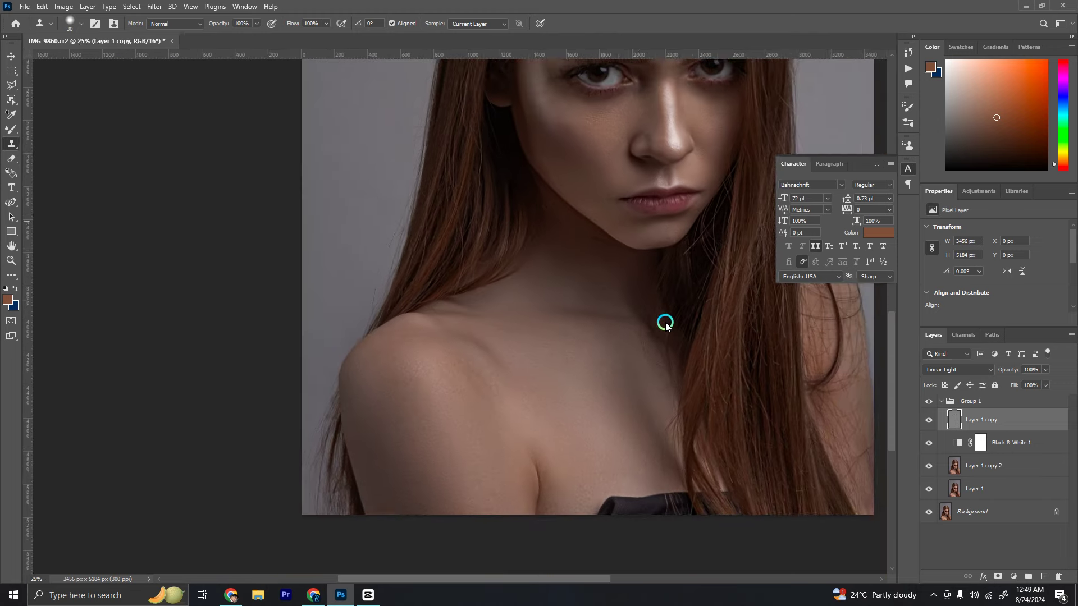
{"action": "scroll", "coordinate": [584, 397], "scroll_direction": "up", "scroll_amount": 5}
{"action": "scroll", "coordinate": [664, 166], "scroll_direction": "down", "scroll_amount": 4}
{"action": "left_click", "coordinate": [929, 444]}
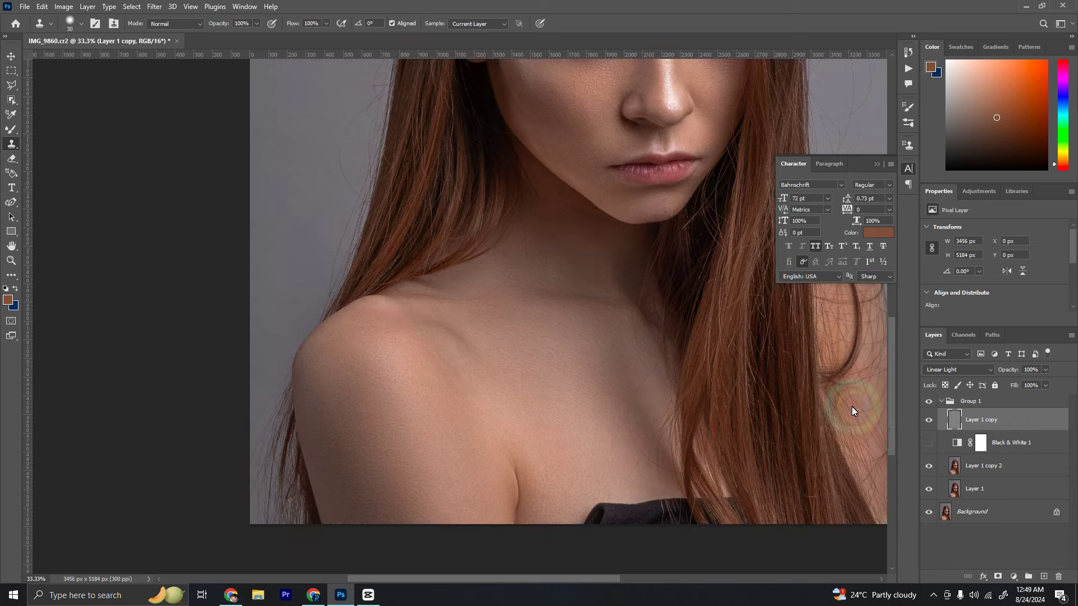
{"action": "key", "text": "b"}
{"action": "scroll", "coordinate": [730, 336], "scroll_direction": "up", "scroll_amount": 3}
{"action": "left_click", "coordinate": [567, 258]}
- Sample the cheek skin colour and set the brush to Color mode at 20% opacity
{"action": "left_click", "coordinate": [550, 227]}
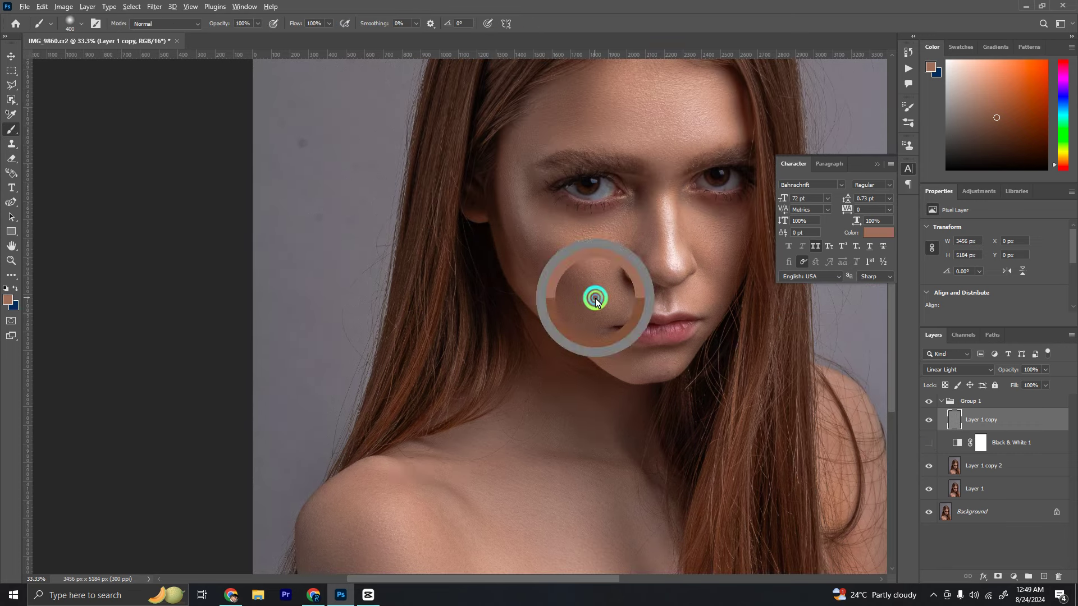
{"action": "scroll", "coordinate": [593, 296], "scroll_direction": "down", "scroll_amount": 5}
{"action": "right_click", "coordinate": [561, 264], "text": "shift"}
{"action": "left_click", "coordinate": [583, 556]}
{"action": "scroll", "coordinate": [594, 398], "scroll_direction": "up", "scroll_amount": 1}
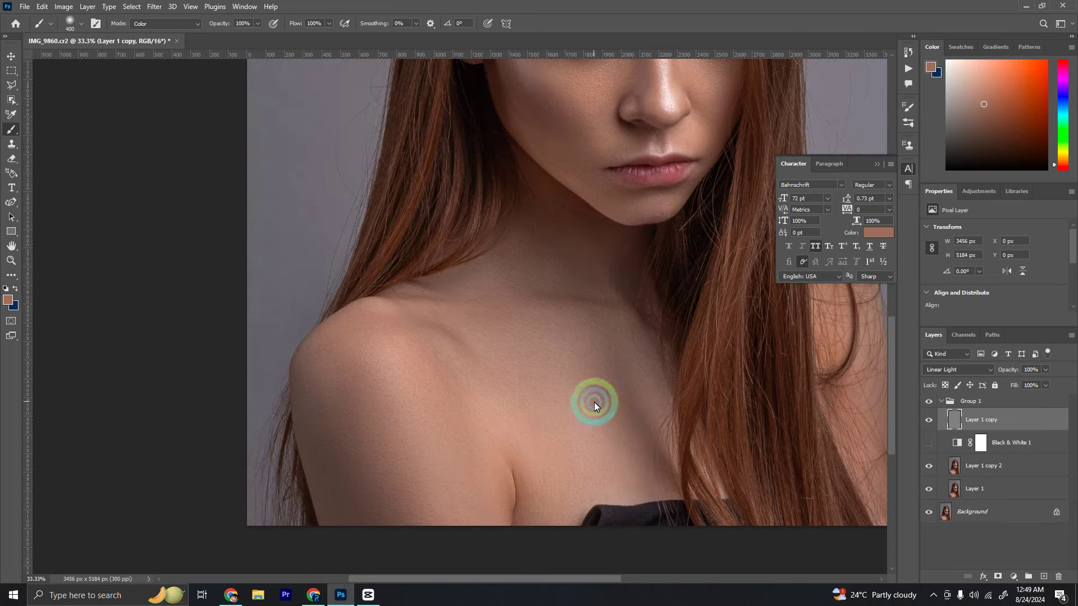
{"action": "right_click", "coordinate": [593, 403], "text": "shift"}
{"action": "key", "text": "Escape"}
{"action": "key", "text": "2"}
- Paint the sampled skin tone over the upper chest, shoulder and neck on Layer 1 copy 2
{"action": "left_click_drag", "start_coordinate": [573, 354], "coordinate": [602, 368]}
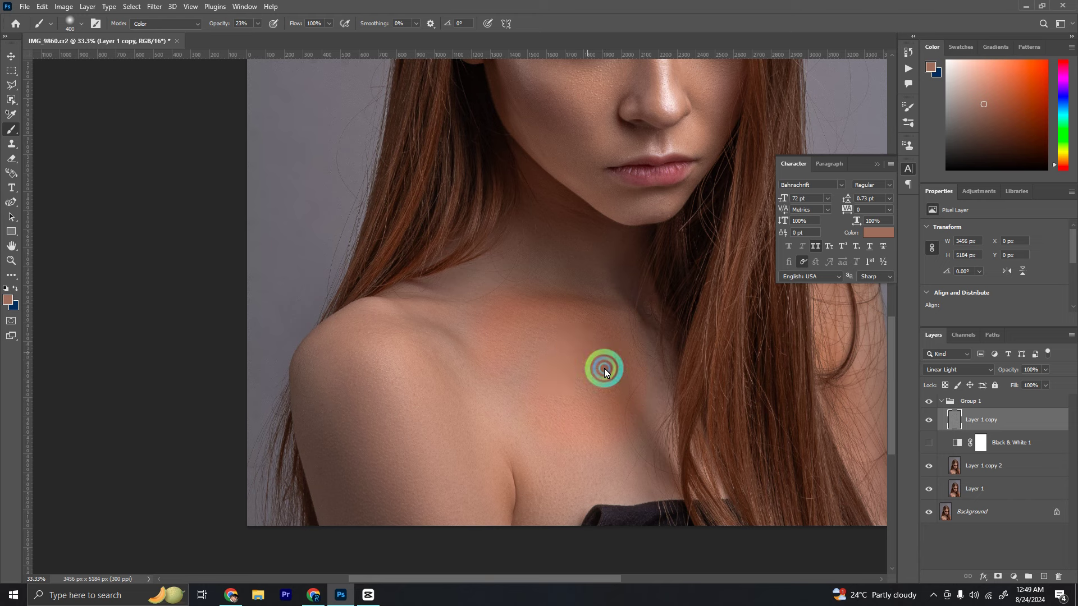
{"action": "left_click", "coordinate": [564, 357]}
{"action": "left_click", "coordinate": [1052, 477]}
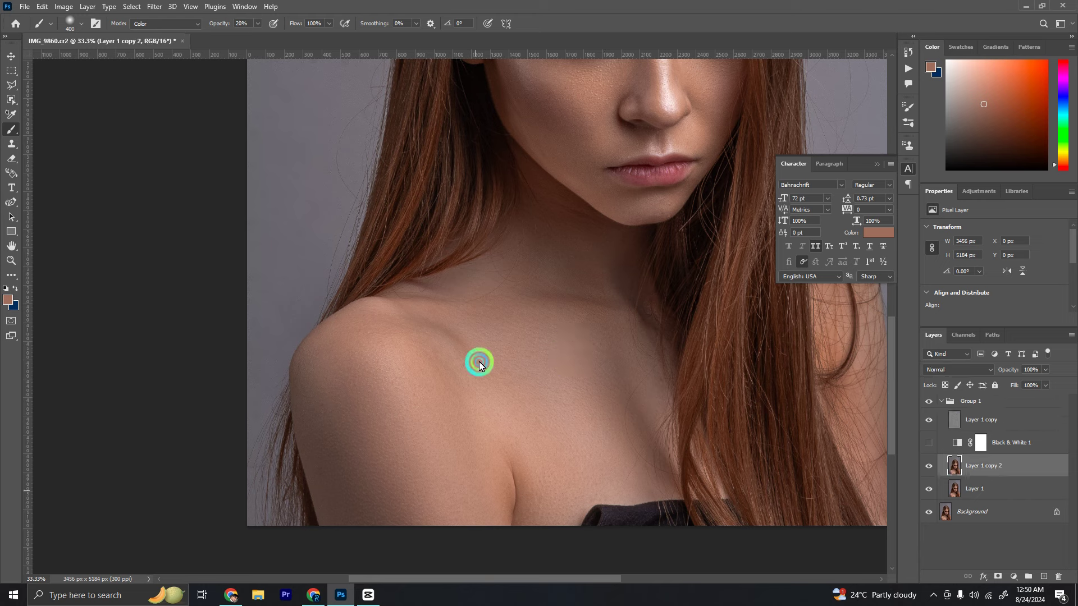
{"action": "left_click", "coordinate": [553, 447]}
{"action": "key", "text": "bracketleft"}
{"action": "left_click", "coordinate": [644, 404]}
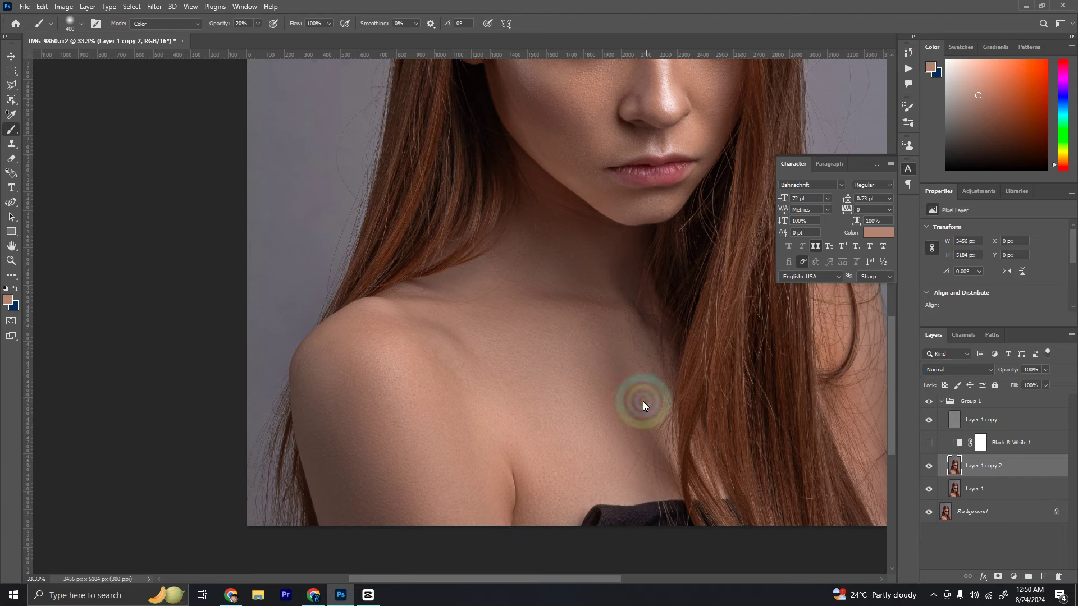
{"action": "left_click", "coordinate": [488, 481]}
{"action": "left_click", "coordinate": [505, 493]}
{"action": "scroll", "coordinate": [520, 474], "scroll_direction": "up", "scroll_amount": 3}
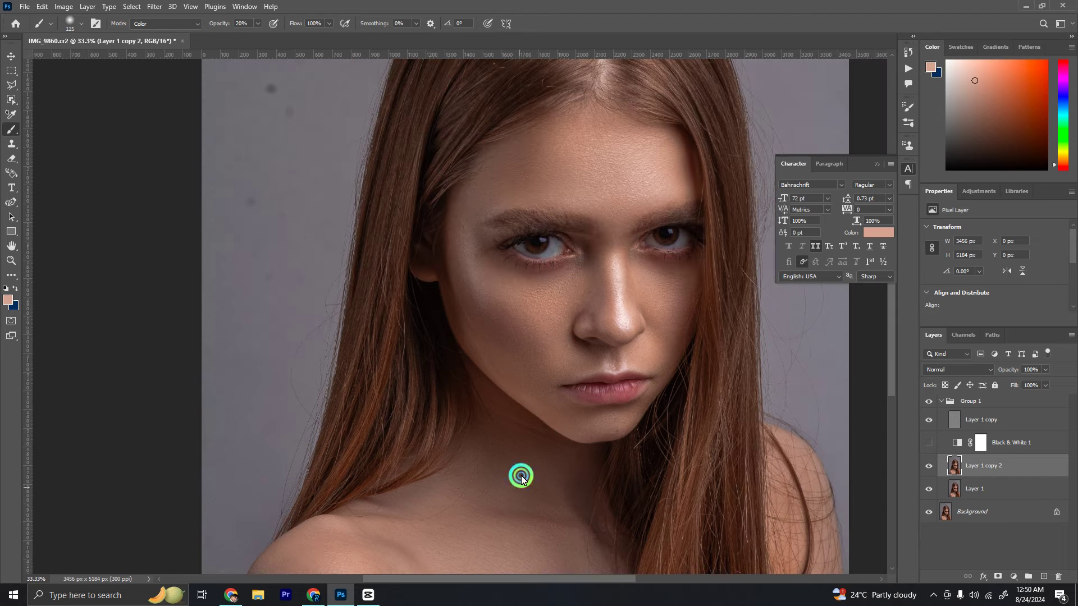
- Zoom in and clone out three texture flaws on the cheek using Layer 1 copy
{"action": "key", "text": "ctrl+plus"}
{"action": "key", "text": "ctrl+plus"}
{"action": "key", "text": "s"}
{"action": "key", "text": "ctrl+plus"}
{"action": "key", "text": "ctrl+plus"}
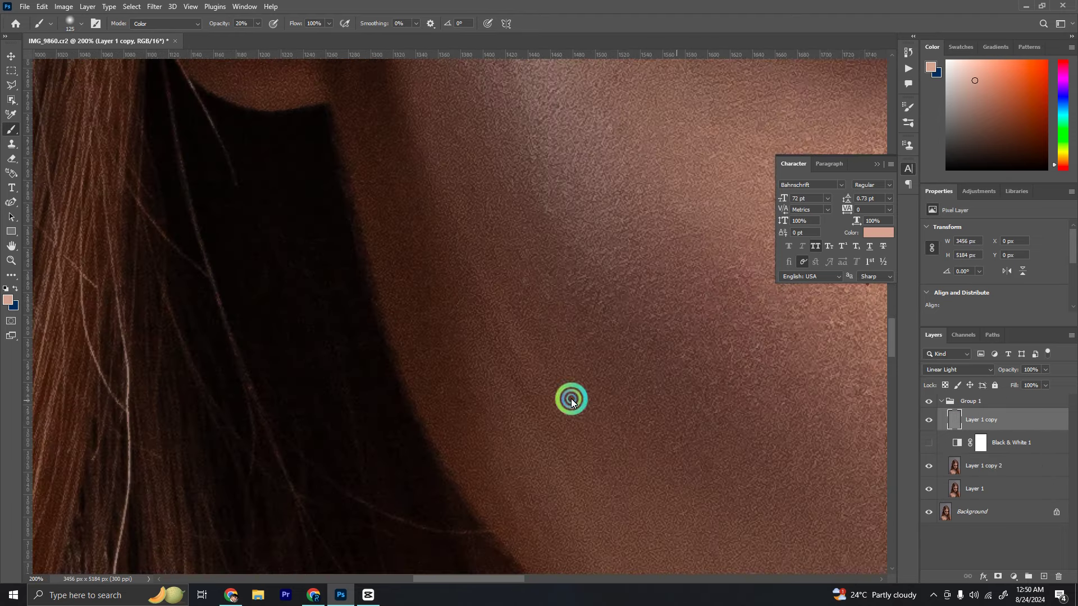
{"action": "key", "text": "alt+bracketright"}
{"action": "key", "text": "alt+bracketright"}
{"action": "left_click", "coordinate": [544, 224], "text": "alt"}
{"action": "left_click", "coordinate": [558, 173]}
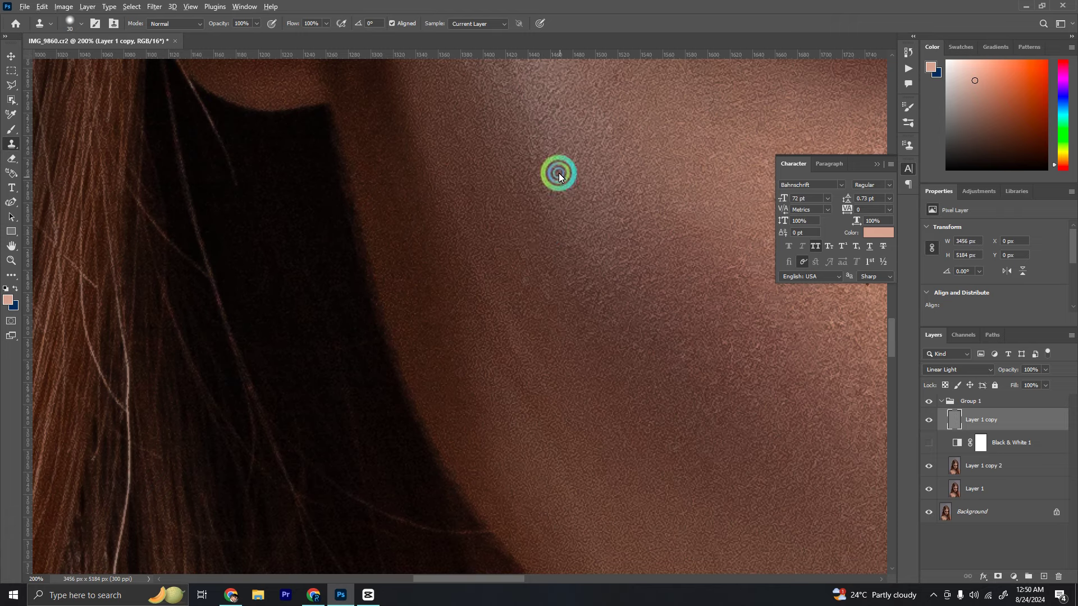
{"action": "left_click", "coordinate": [525, 267]}
- Zoom out to the whole portrait and collapse Group 1
{"action": "key", "text": "ctrl+minus"}
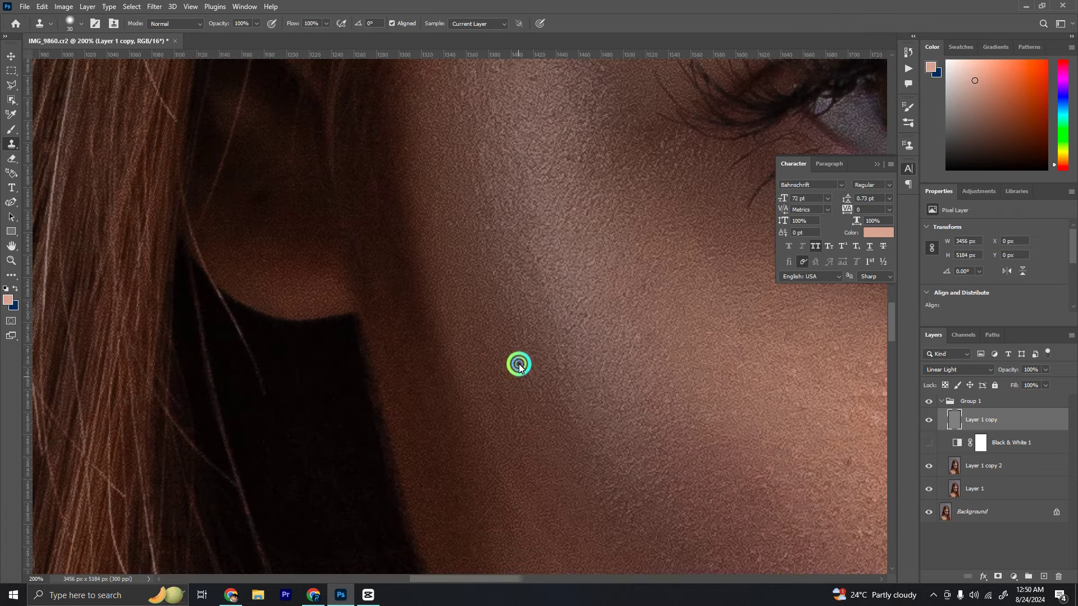
{"action": "key", "text": "ctrl+minus"}
{"action": "key", "text": "ctrl+minus"}
{"action": "key", "text": "ctrl+minus"}
{"action": "key", "text": "ctrl+minus"}
{"action": "scroll", "coordinate": [601, 325], "scroll_direction": "down", "scroll_amount": 5}
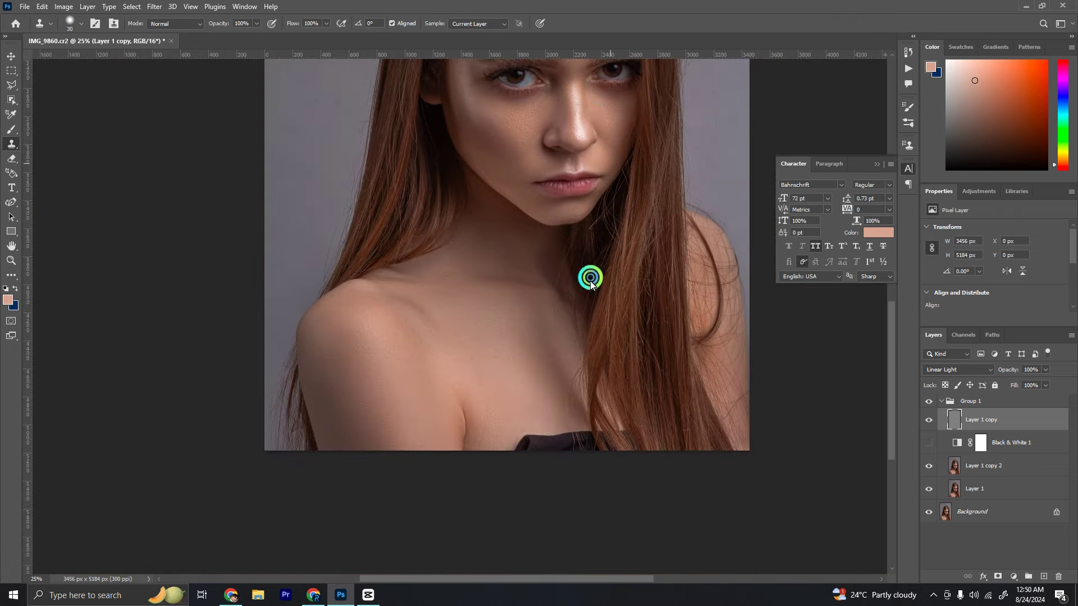
{"action": "scroll", "coordinate": [590, 277], "scroll_direction": "up", "scroll_amount": 5}
{"action": "scroll", "coordinate": [436, 344], "scroll_direction": "up", "scroll_amount": 2}
{"action": "scroll", "coordinate": [433, 341], "scroll_direction": "up", "scroll_amount": 2}
{"action": "key", "text": "ctrl+minus"}
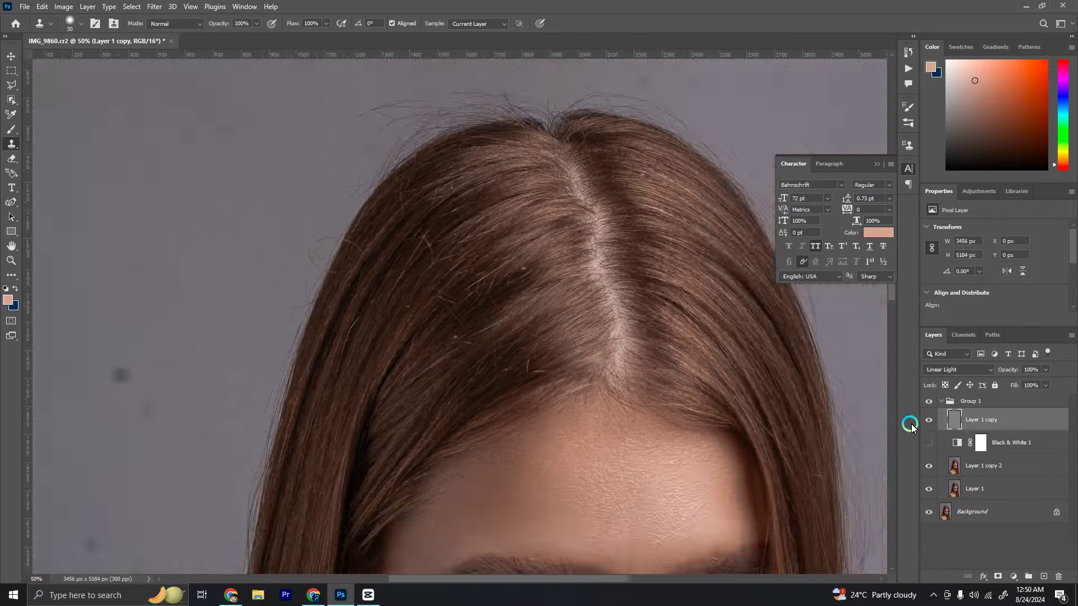
{"action": "key", "text": "ctrl+minus"}
{"action": "key", "text": "ctrl+minus"}
{"action": "left_click", "coordinate": [941, 400]}
- Toggle Group 1 off and on to compare before and after, leaving it visible
{"action": "left_click", "coordinate": [926, 402]}
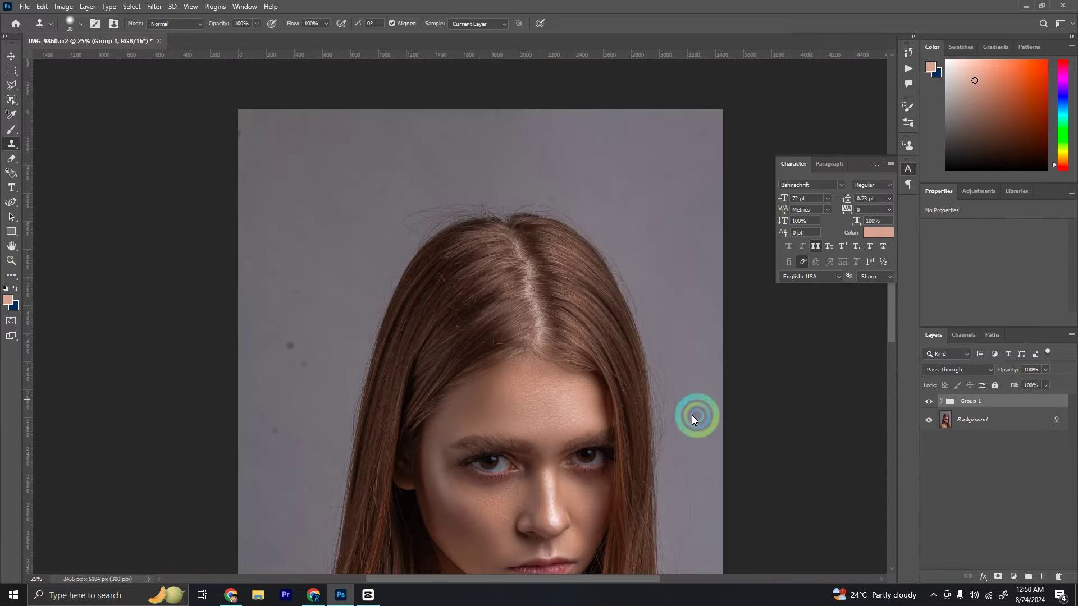
{"action": "scroll", "coordinate": [583, 218], "scroll_direction": "down", "scroll_amount": 5}
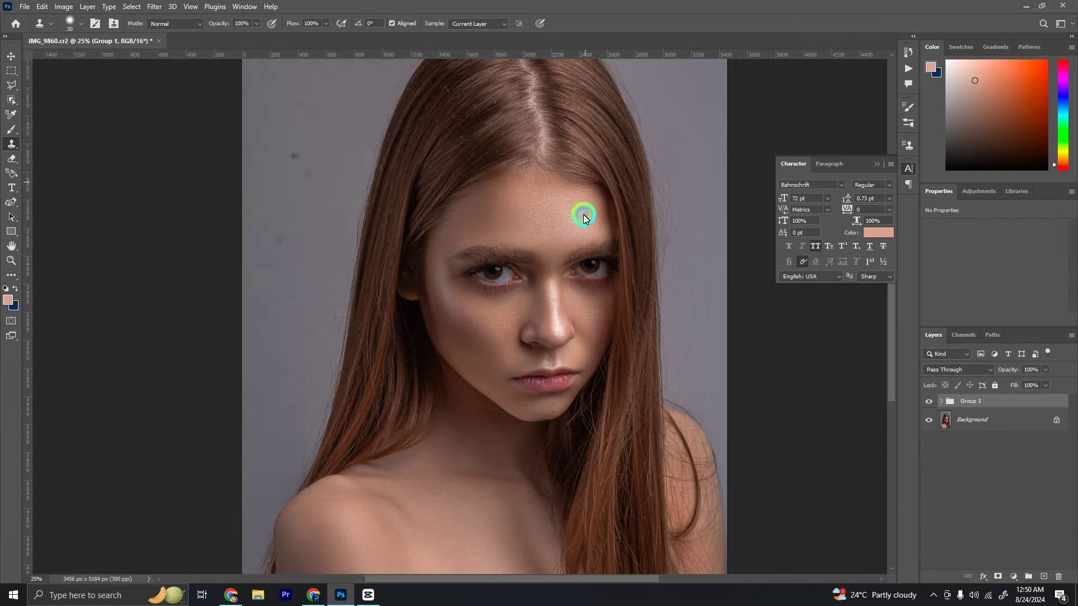
{"action": "left_click", "coordinate": [926, 402]}
{"action": "left_click", "coordinate": [927, 401]}
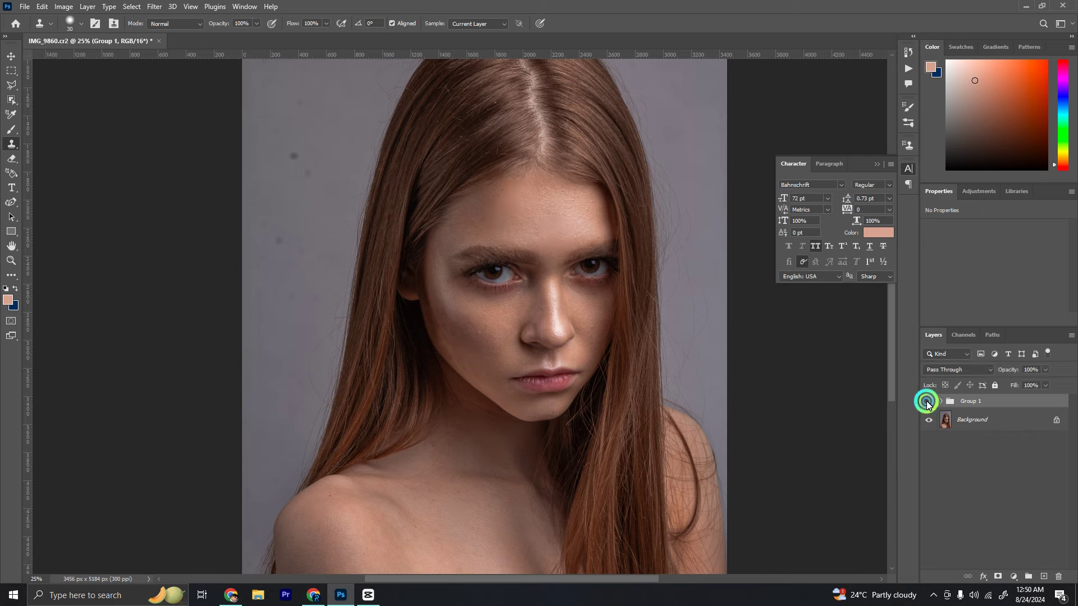
{"action": "scroll", "coordinate": [570, 263], "scroll_direction": "down", "scroll_amount": 4}
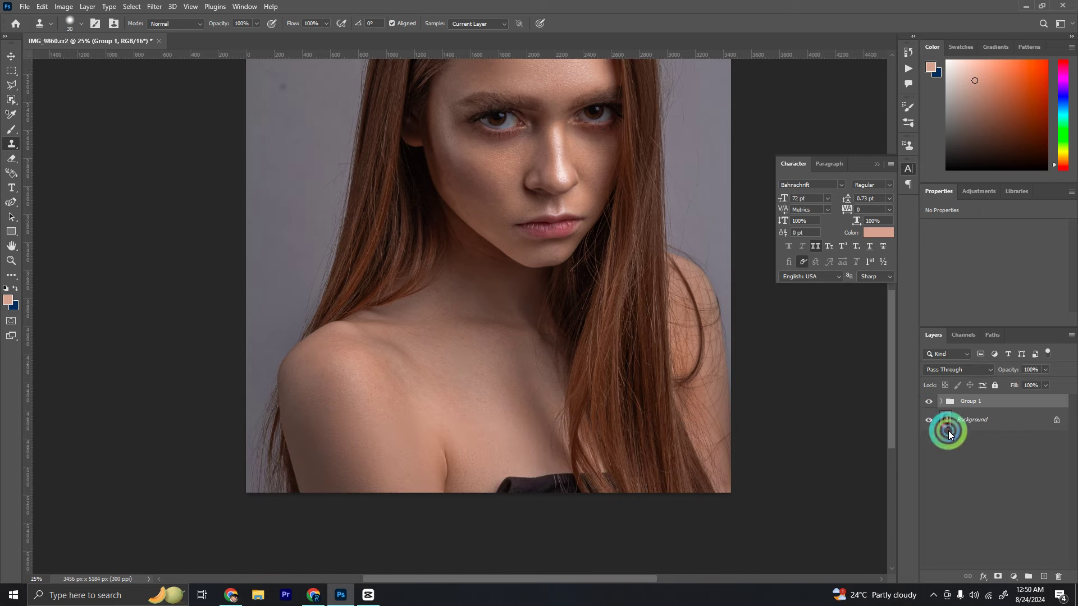
{"action": "left_click", "coordinate": [927, 402]}
{"action": "left_click", "coordinate": [928, 402]}
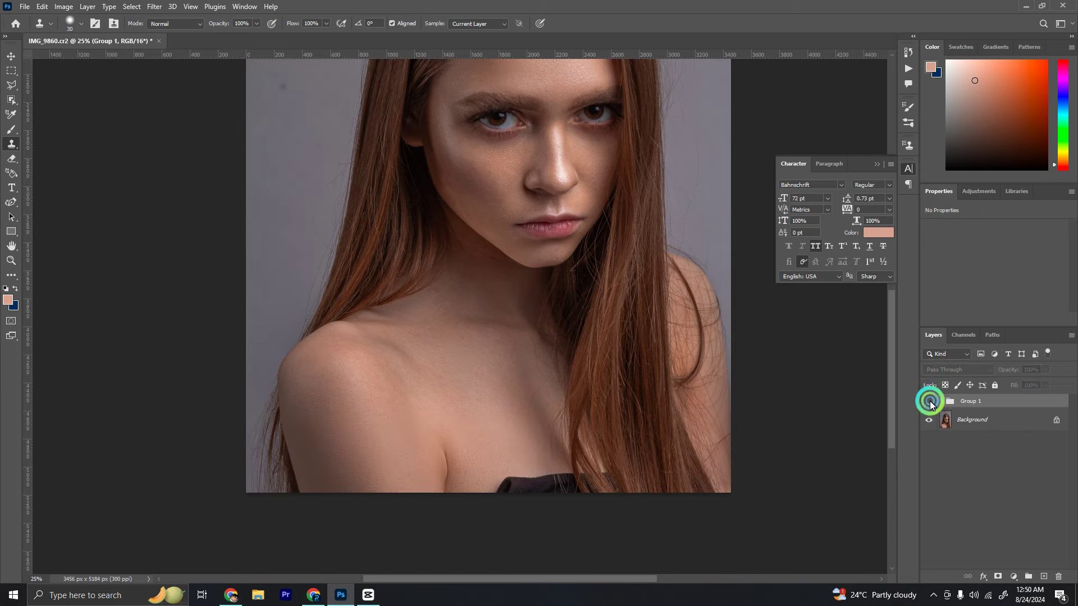
- Add an empty Layer 2 above Group 1 with Ctrl+Shift+Alt+N
{"action": "scroll", "coordinate": [525, 442], "scroll_direction": "up", "scroll_amount": 3}
{"action": "scroll", "coordinate": [633, 417], "scroll_direction": "up", "scroll_amount": 3}
{"action": "scroll", "coordinate": [566, 296], "scroll_direction": "up", "scroll_amount": 1}
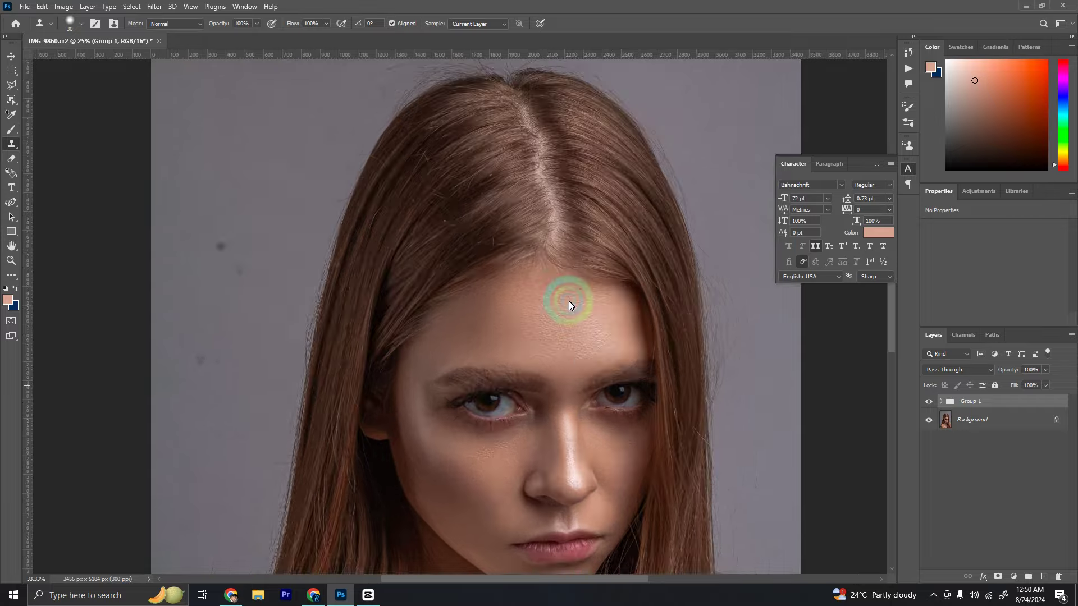
{"action": "scroll", "coordinate": [539, 241], "scroll_direction": "up", "scroll_amount": 1}
{"action": "scroll", "coordinate": [581, 330], "scroll_direction": "up", "scroll_amount": 1}
{"action": "scroll", "coordinate": [581, 329], "scroll_direction": "up", "scroll_amount": 1}
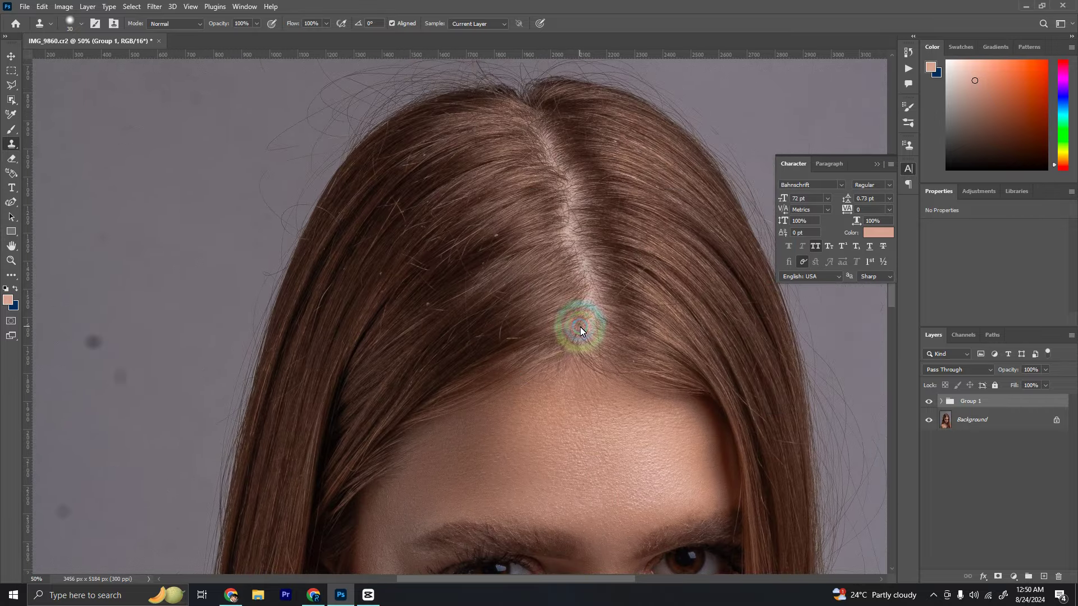
{"action": "key", "text": "ctrl+shift+alt+n"}
- Switch to the Spot Healing Brush (J), size the brush, and heal a stray hair across the hair
{"action": "scroll", "coordinate": [533, 288], "scroll_direction": "up", "scroll_amount": 1}
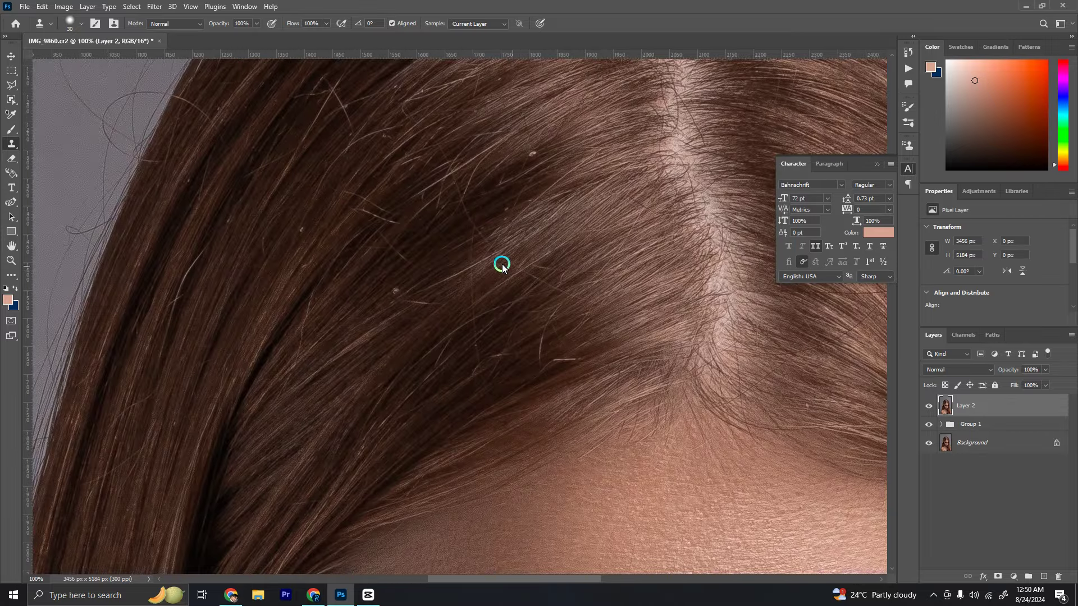
{"action": "scroll", "coordinate": [500, 260], "scroll_direction": "up", "scroll_amount": 1}
{"action": "key", "text": "j"}
{"action": "scroll", "coordinate": [433, 276], "scroll_direction": "up", "scroll_amount": 1}
{"action": "scroll", "coordinate": [628, 306], "scroll_direction": "up", "scroll_amount": 1}
{"action": "right_click", "coordinate": [718, 312]}
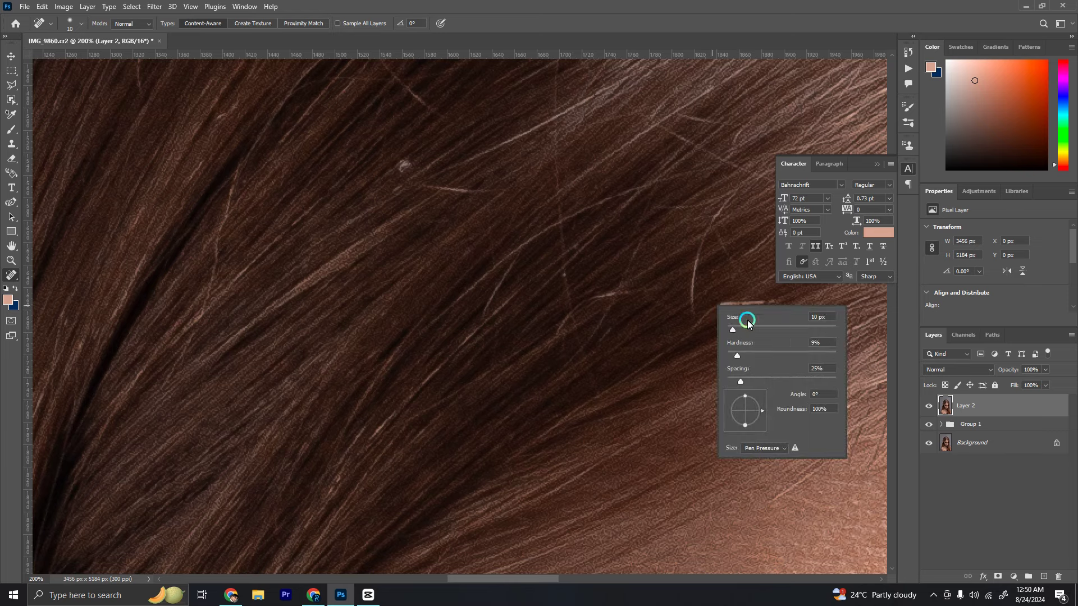
{"action": "mouse_move", "coordinate": [762, 353]}
{"action": "left_mouse_down"}
{"action": "mouse_move", "coordinate": [635, 342]}
{"action": "mouse_move", "coordinate": [534, 373]}
{"action": "mouse_move", "coordinate": [556, 264]}
{"action": "mouse_move", "coordinate": [618, 276]}
{"action": "mouse_move", "coordinate": [640, 351]}
{"action": "left_mouse_up"}
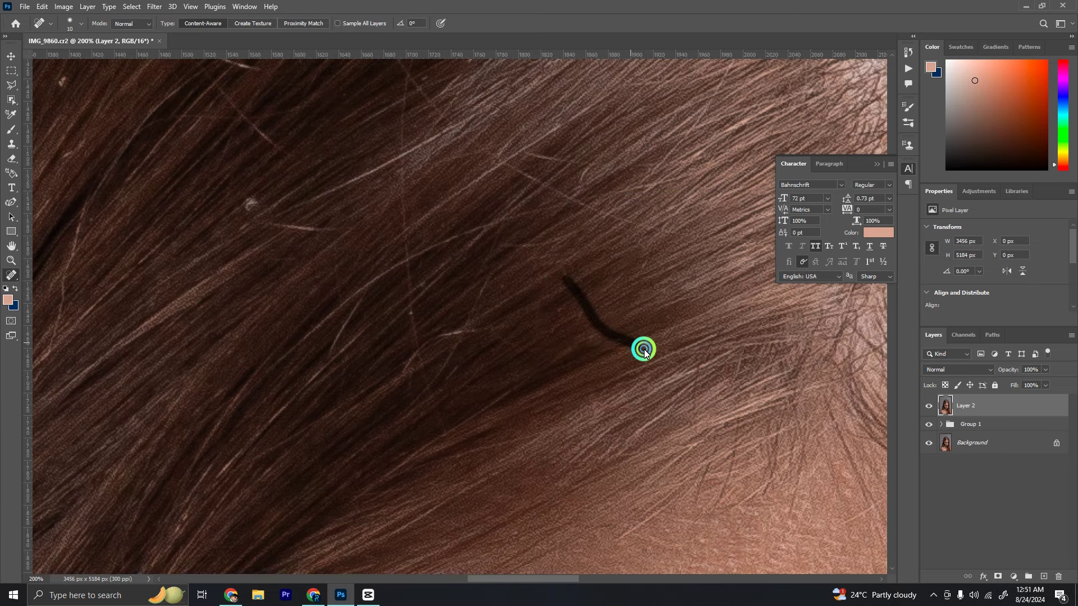
- Heal several flyaway strands crossing the dark hair with content-aware strokes
{"action": "scroll", "coordinate": [628, 314], "scroll_direction": "left", "scroll_amount": 3}
{"action": "left_click_drag", "start_coordinate": [651, 233], "coordinate": [611, 306]}
{"action": "scroll", "coordinate": [561, 331], "scroll_direction": "up", "scroll_amount": 3}
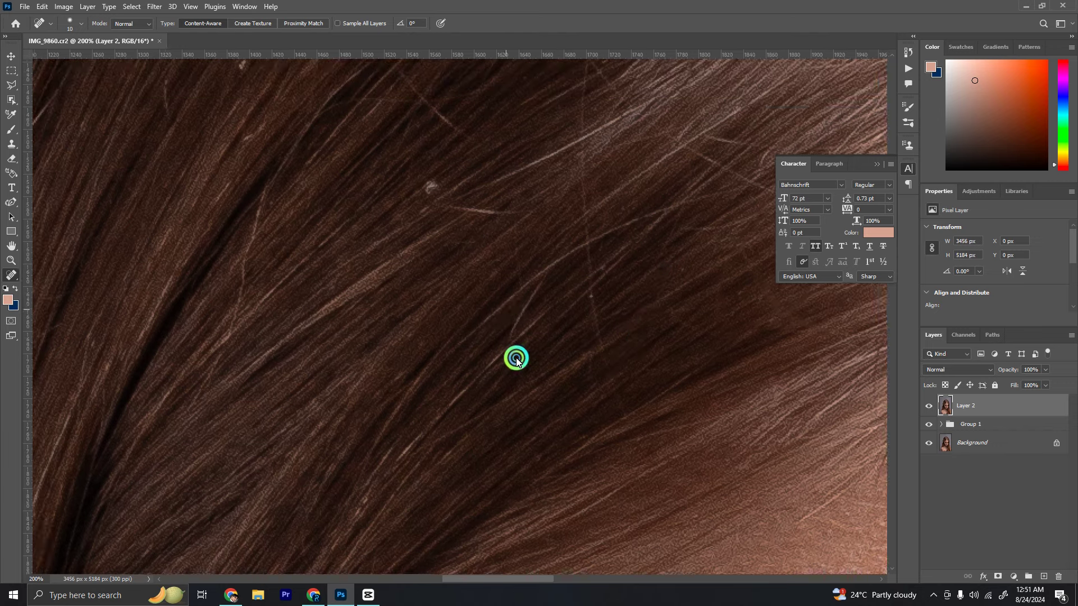
{"action": "mouse_move", "coordinate": [480, 377]}
{"action": "left_mouse_down"}
{"action": "mouse_move", "coordinate": [727, 247]}
{"action": "mouse_move", "coordinate": [550, 360]}
{"action": "left_mouse_up"}
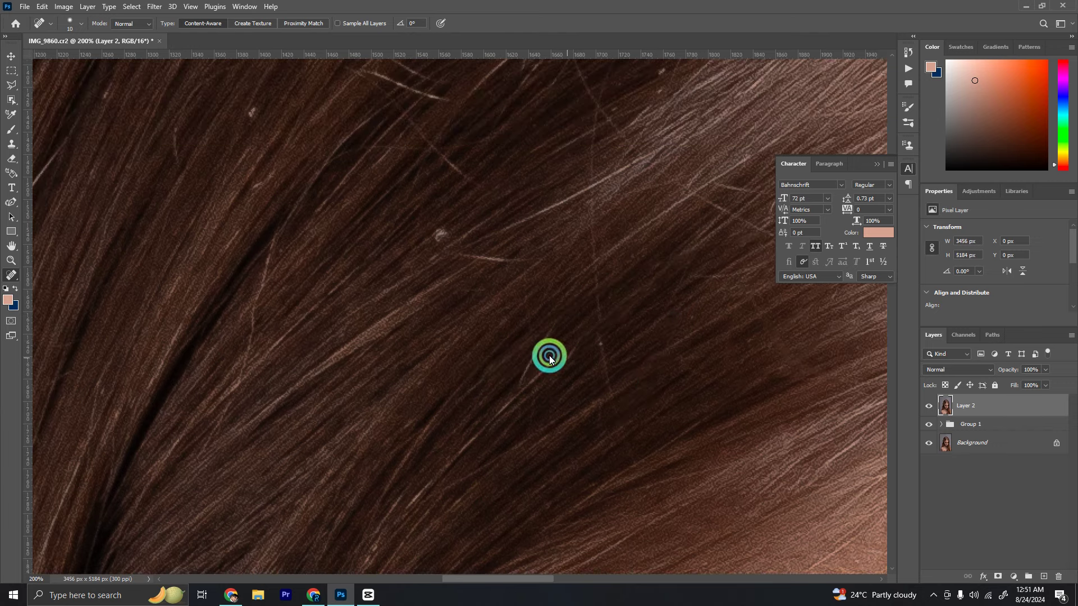
{"action": "left_click_drag", "start_coordinate": [609, 374], "coordinate": [596, 252]}
{"action": "left_click_drag", "start_coordinate": [578, 340], "coordinate": [502, 407]}
{"action": "scroll", "coordinate": [529, 357], "scroll_direction": "down", "scroll_amount": 2}
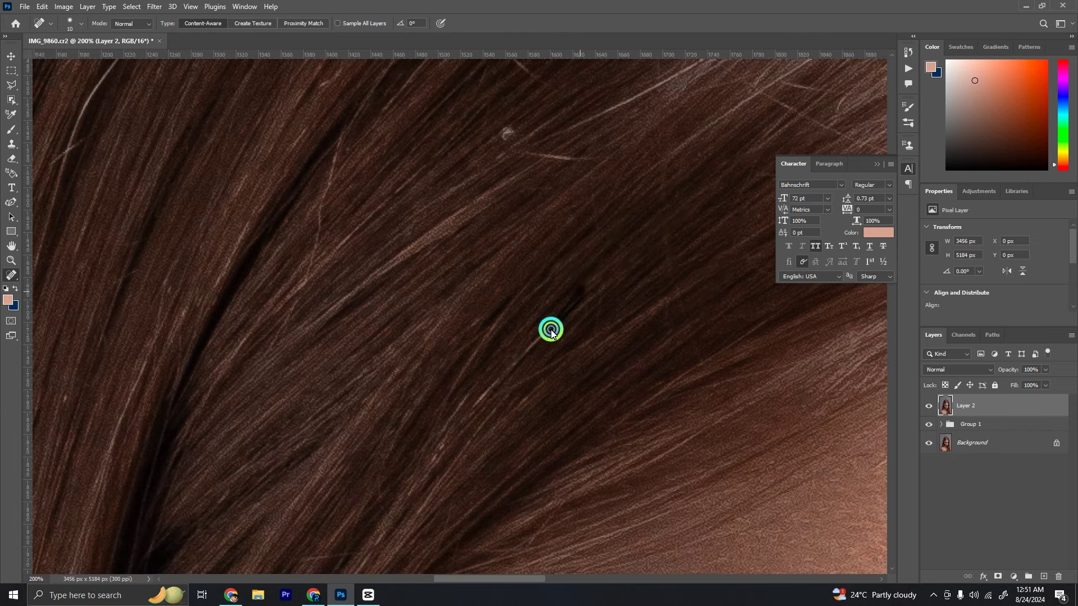
{"action": "scroll", "coordinate": [549, 327], "scroll_direction": "up", "scroll_amount": 5}
{"action": "scroll", "coordinate": [600, 301], "scroll_direction": "up", "scroll_amount": 2}
{"action": "left_click_drag", "start_coordinate": [638, 284], "coordinate": [434, 380]}
{"action": "scroll", "coordinate": [594, 208], "scroll_direction": "left", "scroll_amount": 3}
{"action": "left_click_drag", "start_coordinate": [480, 281], "coordinate": [445, 378]}
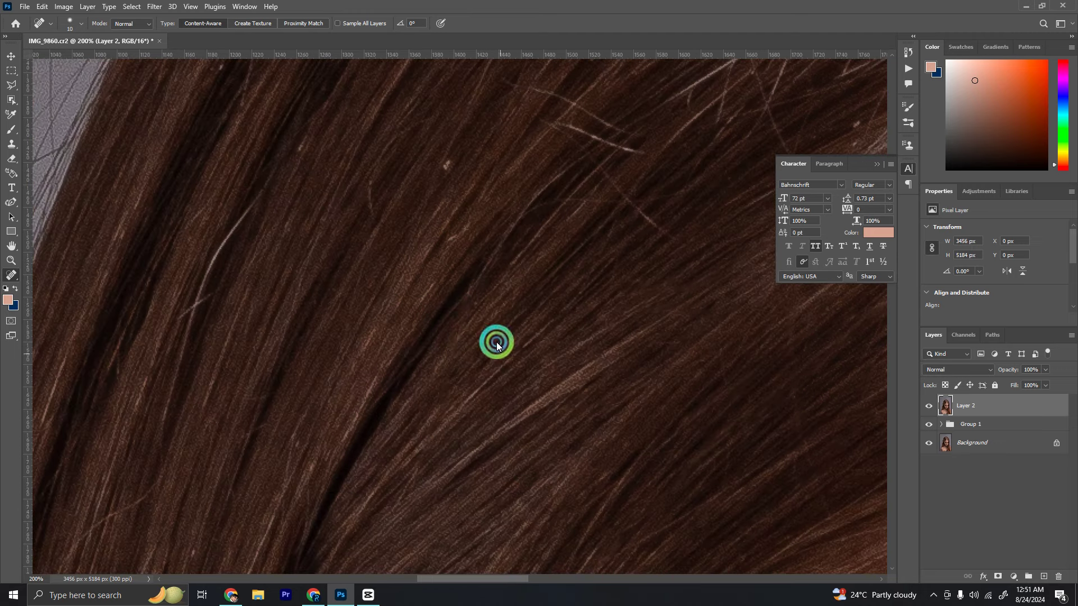
{"action": "scroll", "coordinate": [493, 339], "scroll_direction": "right", "scroll_amount": 3}
{"action": "mouse_move", "coordinate": [531, 303]}
{"action": "left_mouse_down"}
{"action": "mouse_move", "coordinate": [486, 283]}
{"action": "mouse_move", "coordinate": [434, 234]}
{"action": "left_mouse_up"}
{"action": "left_click_drag", "start_coordinate": [471, 281], "coordinate": [536, 356]}
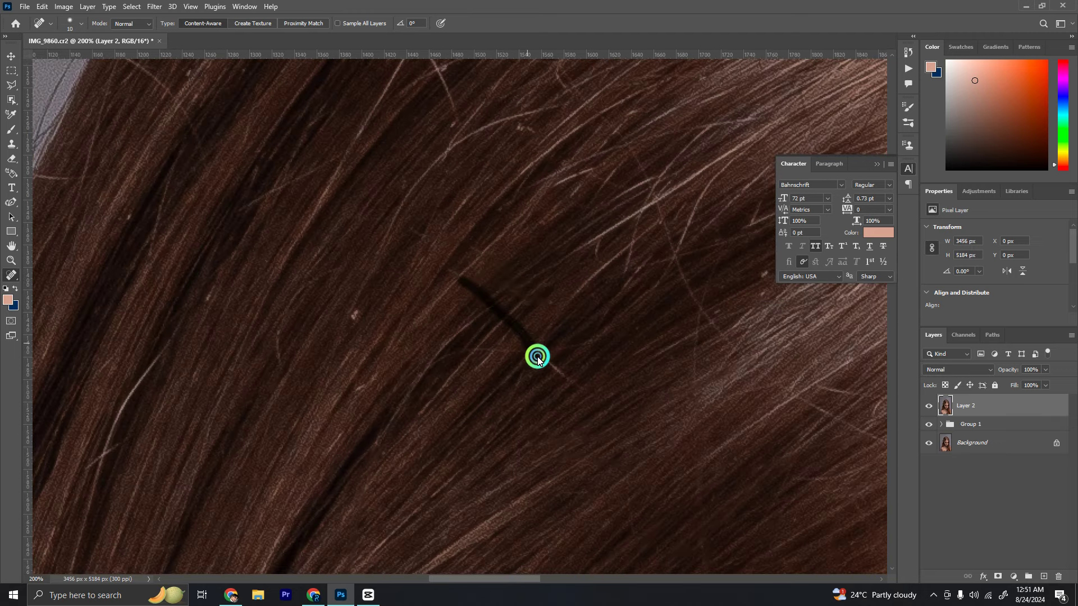
- Paint out more stray hairs, including light strands and one near the parting
{"action": "scroll", "coordinate": [530, 297], "scroll_direction": "left", "scroll_amount": 5}
{"action": "left_click_drag", "start_coordinate": [522, 249], "coordinate": [476, 305]}
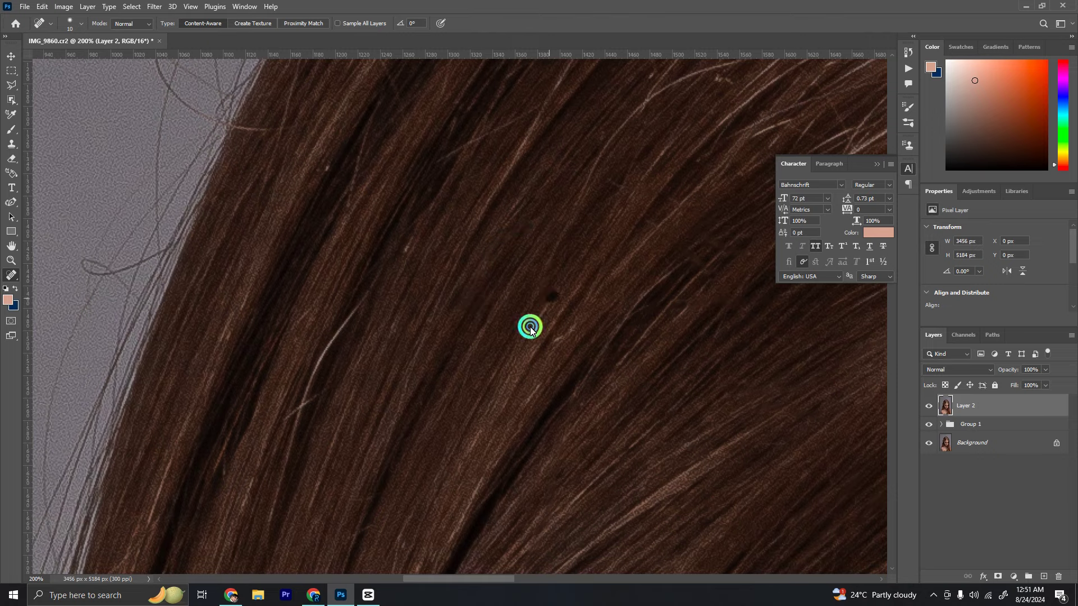
{"action": "scroll", "coordinate": [544, 200], "scroll_direction": "left", "scroll_amount": 5}
{"action": "scroll", "coordinate": [544, 200], "scroll_direction": "down", "scroll_amount": 3}
{"action": "mouse_move", "coordinate": [553, 149]}
{"action": "left_mouse_down"}
{"action": "mouse_move", "coordinate": [494, 241]}
{"action": "mouse_move", "coordinate": [441, 412]}
{"action": "left_mouse_up"}
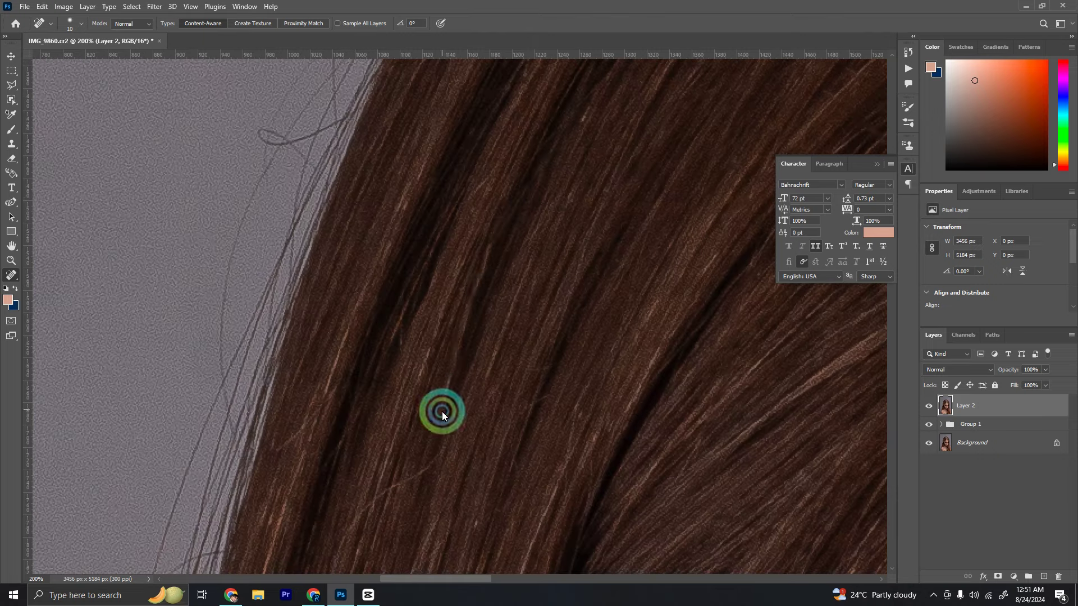
{"action": "left_click_drag", "start_coordinate": [494, 253], "coordinate": [464, 319]}
{"action": "scroll", "coordinate": [494, 212], "scroll_direction": "down", "scroll_amount": 3}
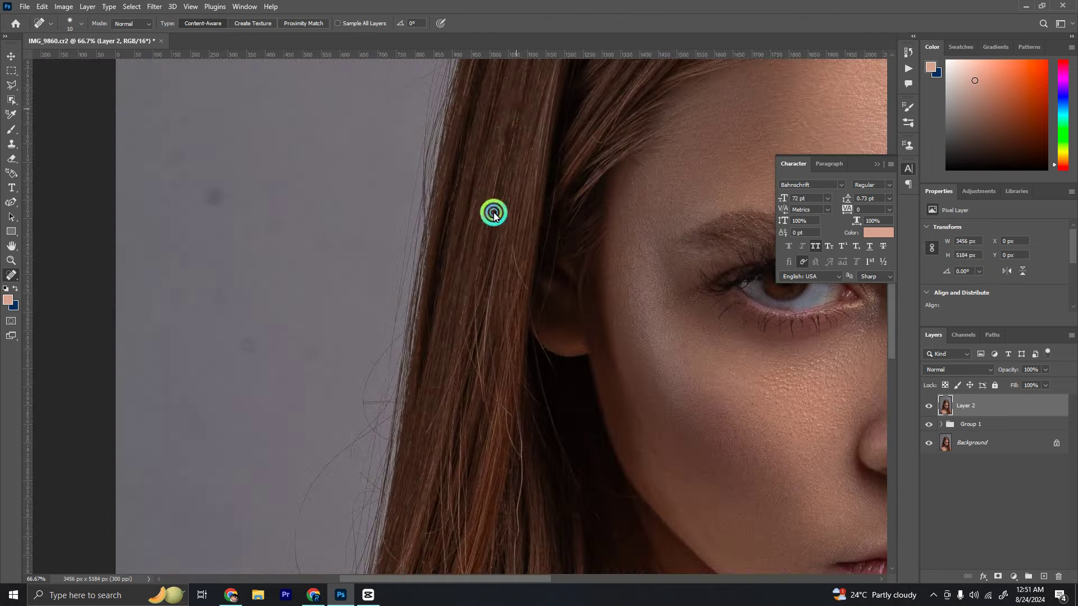
{"action": "scroll", "coordinate": [564, 365], "scroll_direction": "down", "scroll_amount": 2}
{"action": "scroll", "coordinate": [566, 369], "scroll_direction": "up", "scroll_amount": 4}
{"action": "scroll", "coordinate": [566, 368], "scroll_direction": "up", "scroll_amount": 2}
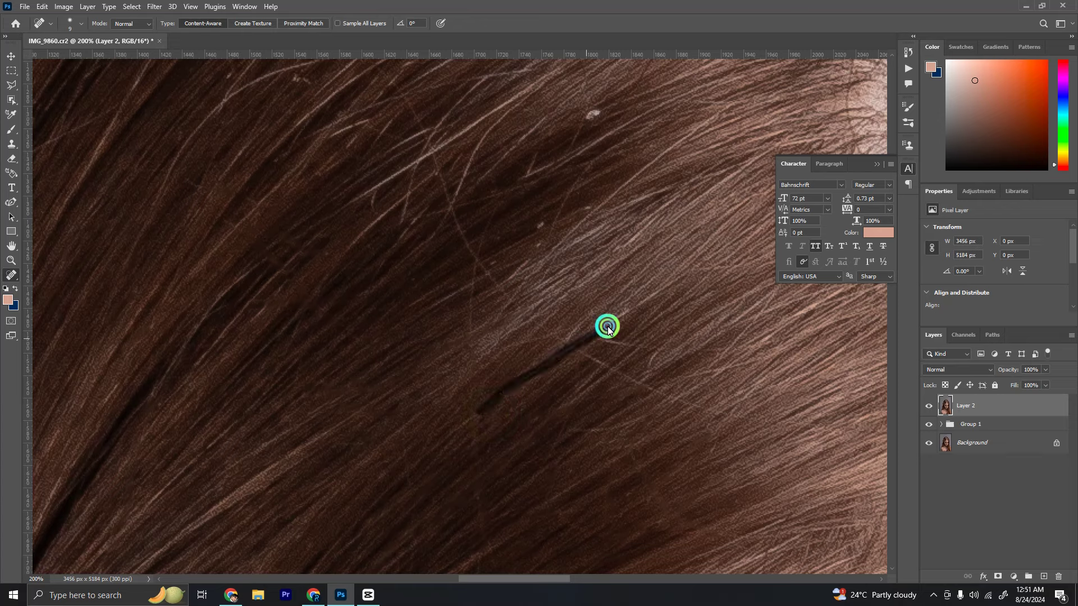
{"action": "left_click_drag", "start_coordinate": [583, 353], "coordinate": [632, 381]}
{"action": "scroll", "coordinate": [632, 382], "scroll_direction": "right", "scroll_amount": 3}
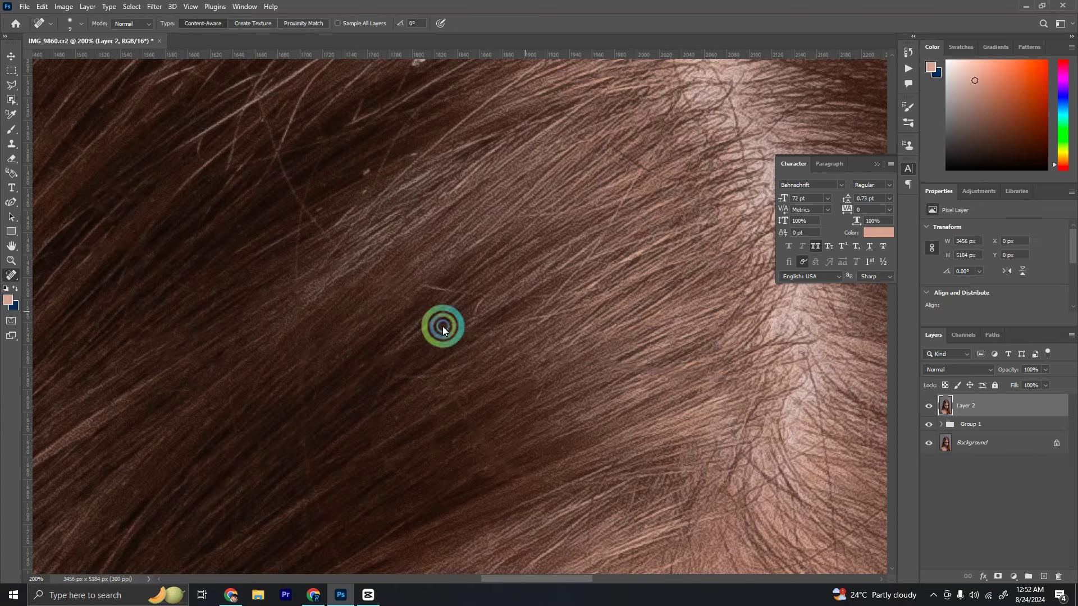
{"action": "left_click_drag", "start_coordinate": [635, 209], "coordinate": [580, 265]}
{"action": "mouse_move", "coordinate": [513, 321]}
{"action": "left_mouse_down"}
{"action": "mouse_move", "coordinate": [571, 308]}
{"action": "mouse_move", "coordinate": [601, 359]}
{"action": "left_mouse_up"}
{"action": "scroll", "coordinate": [539, 299], "scroll_direction": "down", "scroll_amount": 2}
{"action": "scroll", "coordinate": [539, 299], "scroll_direction": "right", "scroll_amount": 1}
{"action": "scroll", "coordinate": [618, 280], "scroll_direction": "left", "scroll_amount": 3}
{"action": "scroll", "coordinate": [617, 281], "scroll_direction": "down", "scroll_amount": 1}
{"action": "mouse_move", "coordinate": [636, 190]}
{"action": "left_mouse_down"}
{"action": "mouse_move", "coordinate": [465, 334]}
{"action": "mouse_move", "coordinate": [537, 224]}
{"action": "left_mouse_up"}
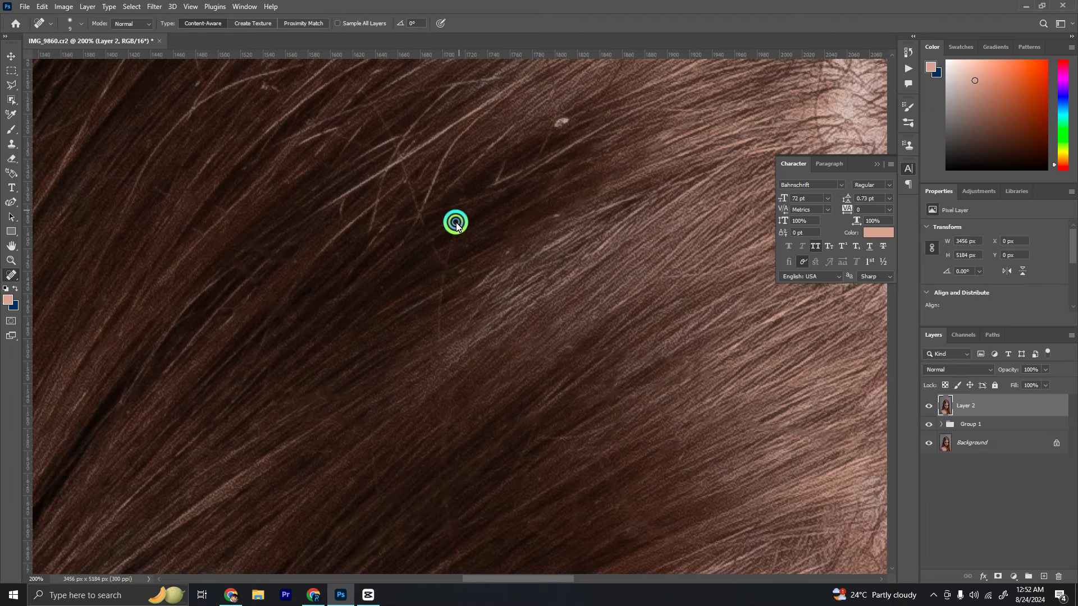
- Remove the white speck and the stray hairs running down through the hair
{"action": "scroll", "coordinate": [573, 193], "scroll_direction": "up", "scroll_amount": 3}
{"action": "left_click_drag", "start_coordinate": [599, 242], "coordinate": [531, 259]}
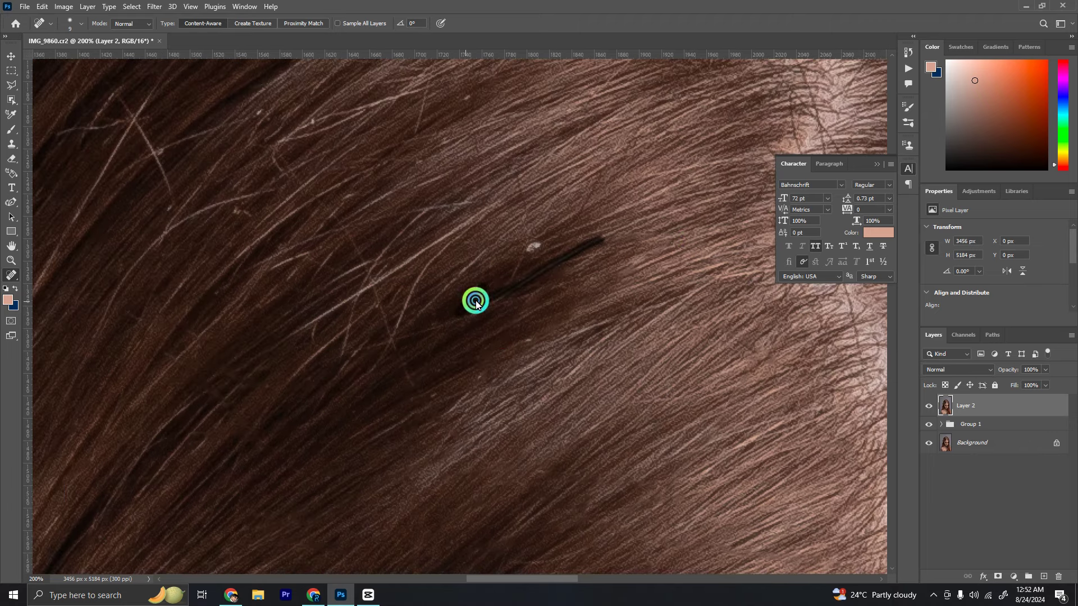
{"action": "mouse_move", "coordinate": [492, 212]}
{"action": "left_mouse_down"}
{"action": "mouse_move", "coordinate": [414, 289]}
{"action": "mouse_move", "coordinate": [378, 356]}
{"action": "mouse_move", "coordinate": [372, 283]}
{"action": "left_mouse_up"}
{"action": "left_click_drag", "start_coordinate": [348, 348], "coordinate": [472, 313]}
{"action": "left_click_drag", "start_coordinate": [361, 281], "coordinate": [288, 325]}
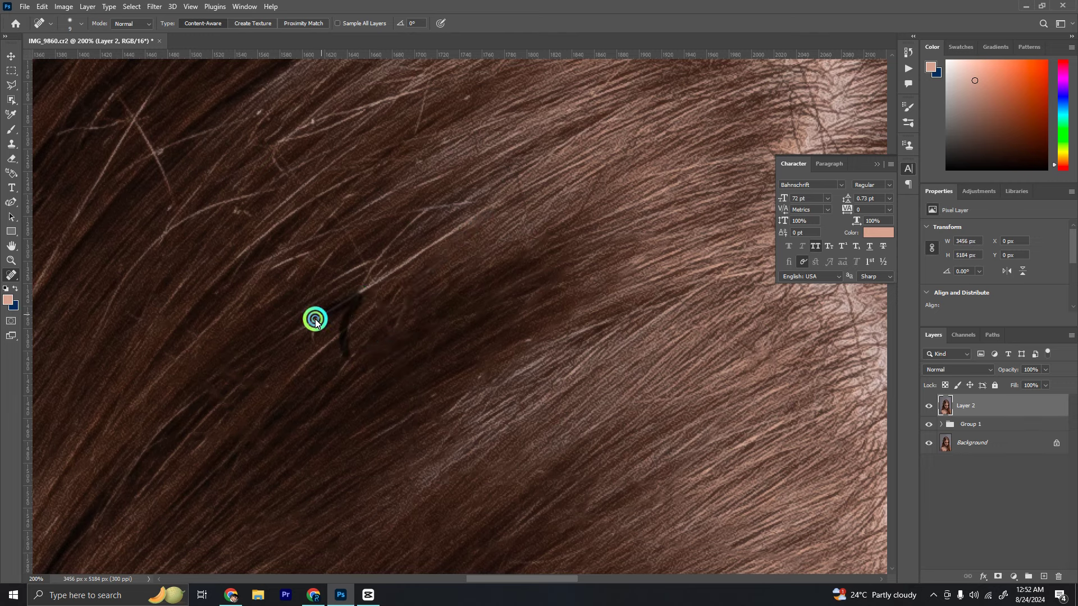
{"action": "scroll", "coordinate": [517, 284], "scroll_direction": "left", "scroll_amount": 3}
{"action": "mouse_move", "coordinate": [547, 282]}
{"action": "left_mouse_down"}
{"action": "mouse_move", "coordinate": [457, 365]}
{"action": "mouse_move", "coordinate": [602, 284]}
{"action": "left_mouse_up"}
{"action": "scroll", "coordinate": [471, 342], "scroll_direction": "right", "scroll_amount": 1}
{"action": "mouse_move", "coordinate": [454, 324]}
{"action": "left_mouse_down"}
{"action": "mouse_move", "coordinate": [374, 356]}
{"action": "mouse_move", "coordinate": [494, 337]}
{"action": "mouse_move", "coordinate": [589, 240]}
{"action": "left_mouse_up"}
{"action": "left_click_drag", "start_coordinate": [557, 287], "coordinate": [493, 331]}
{"action": "scroll", "coordinate": [560, 265], "scroll_direction": "left", "scroll_amount": 2}
{"action": "scroll", "coordinate": [476, 231], "scroll_direction": "left", "scroll_amount": 2}
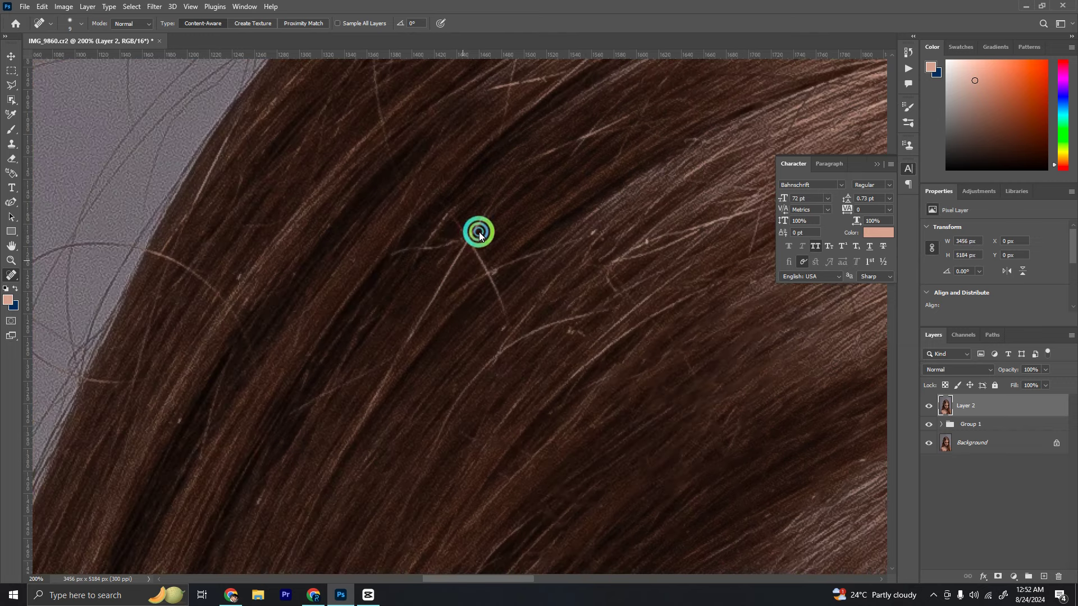
{"action": "left_click_drag", "start_coordinate": [476, 231], "coordinate": [423, 318]}
{"action": "left_click_drag", "start_coordinate": [400, 354], "coordinate": [298, 414]}
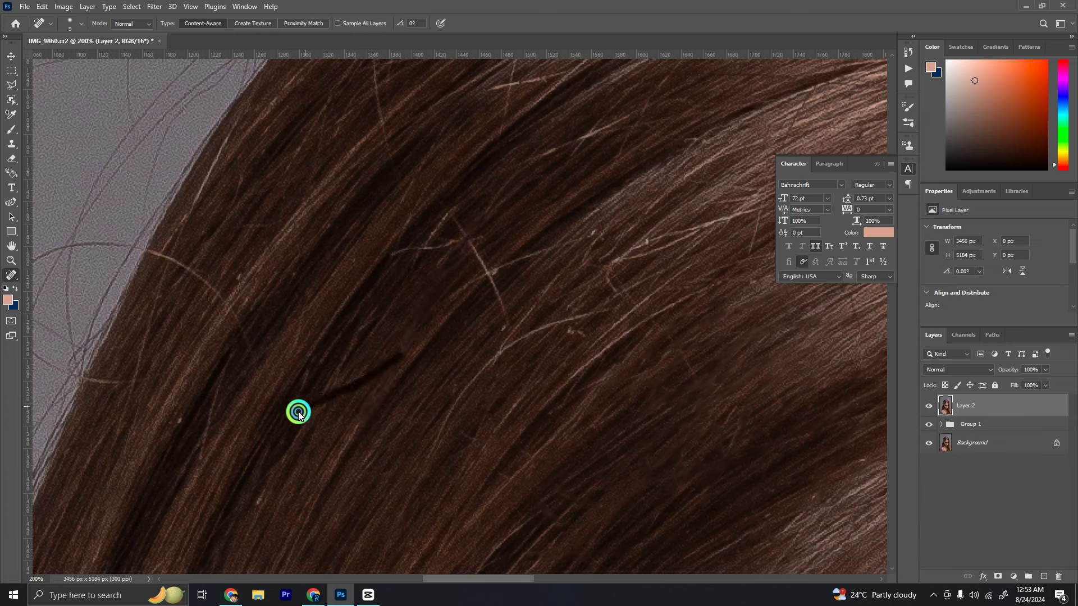
{"action": "left_click_drag", "start_coordinate": [457, 217], "coordinate": [506, 325]}
{"action": "left_click_drag", "start_coordinate": [449, 298], "coordinate": [600, 237]}
- Heal long and short stray hairs near the parting, including a long horizontal strand
{"action": "scroll", "coordinate": [482, 272], "scroll_direction": "up", "scroll_amount": 1}
{"action": "scroll", "coordinate": [533, 271], "scroll_direction": "right", "scroll_amount": 1}
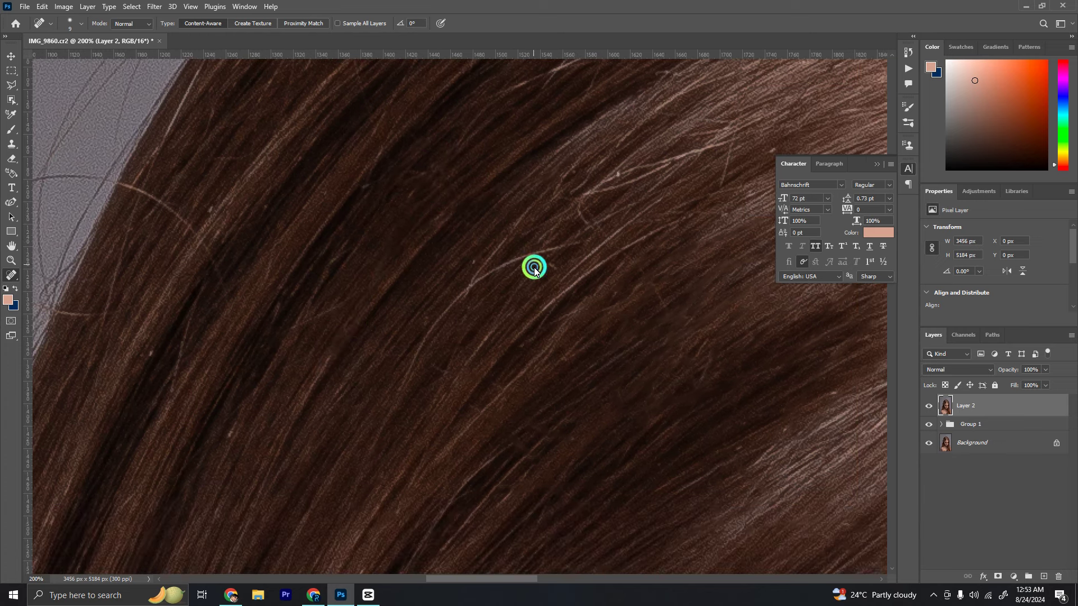
{"action": "left_click_drag", "start_coordinate": [430, 330], "coordinate": [469, 366]}
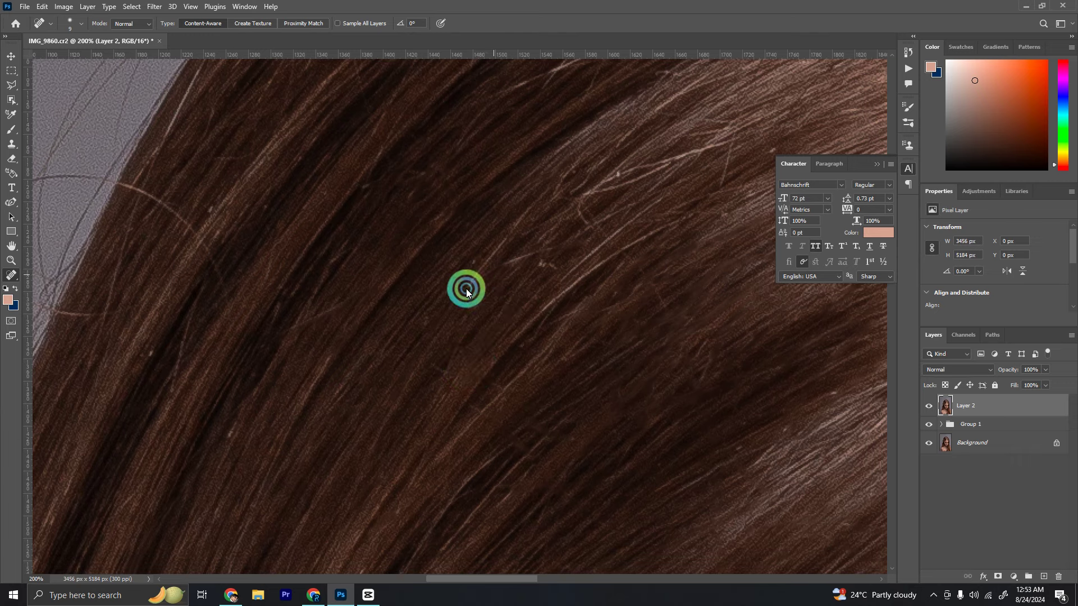
{"action": "scroll", "coordinate": [564, 222], "scroll_direction": "right", "scroll_amount": 2}
{"action": "scroll", "coordinate": [469, 303], "scroll_direction": "up", "scroll_amount": 1}
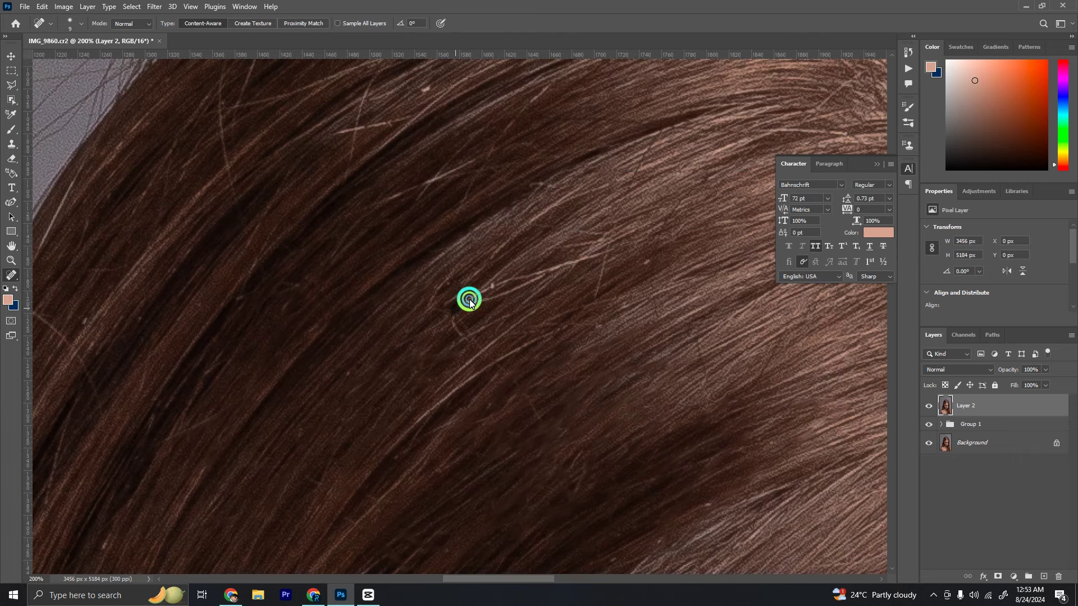
{"action": "left_click_drag", "start_coordinate": [552, 276], "coordinate": [510, 297]}
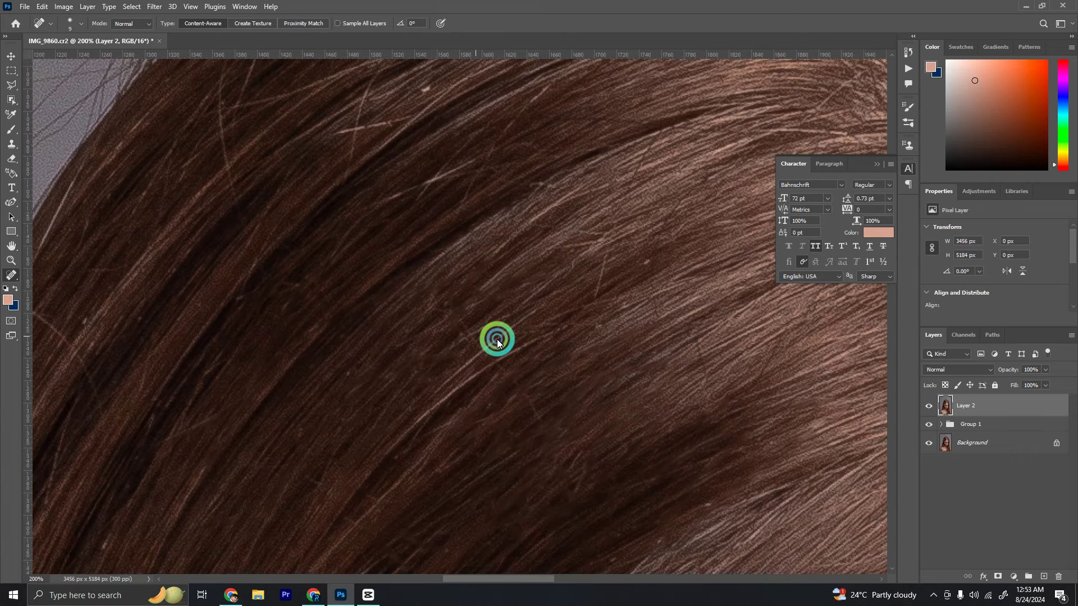
{"action": "left_click_drag", "start_coordinate": [609, 219], "coordinate": [553, 284]}
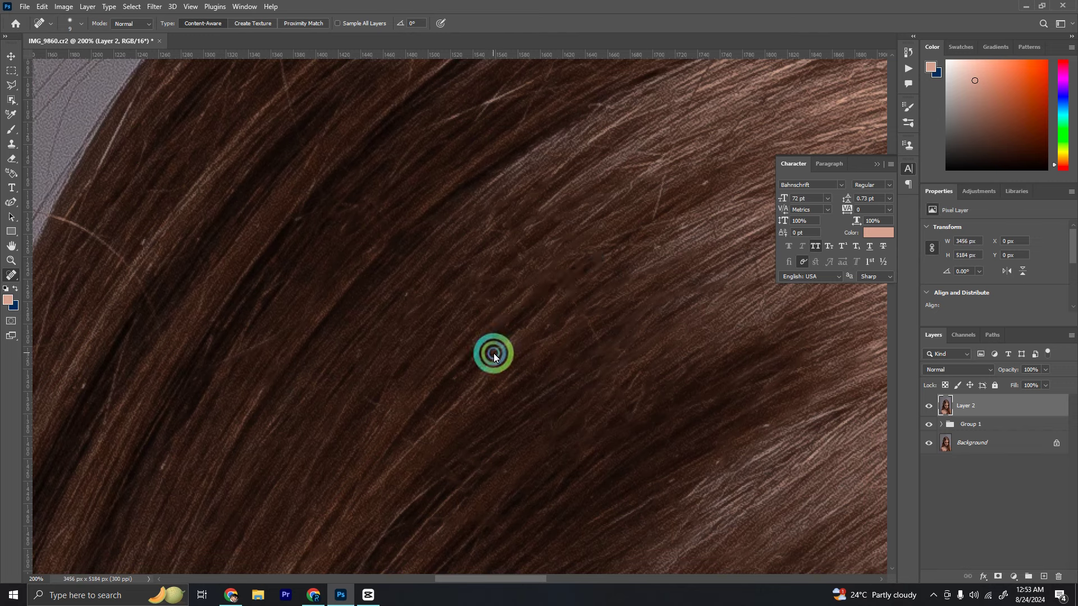
{"action": "scroll", "coordinate": [548, 314], "scroll_direction": "right", "scroll_amount": 1}
{"action": "scroll", "coordinate": [548, 313], "scroll_direction": "up", "scroll_amount": 1}
{"action": "scroll", "coordinate": [495, 311], "scroll_direction": "right", "scroll_amount": 1}
{"action": "scroll", "coordinate": [495, 311], "scroll_direction": "up", "scroll_amount": 1}
{"action": "left_click_drag", "start_coordinate": [472, 284], "coordinate": [662, 296]}
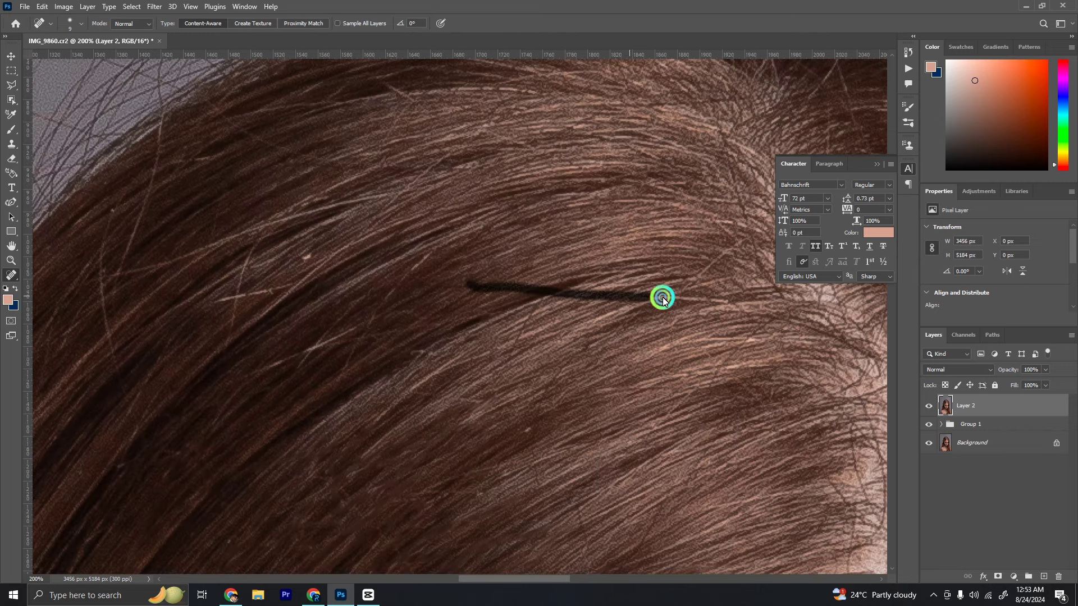
{"action": "left_click_drag", "start_coordinate": [735, 241], "coordinate": [711, 270]}
{"action": "scroll", "coordinate": [461, 322], "scroll_direction": "left", "scroll_amount": 5}
{"action": "left_click_drag", "start_coordinate": [691, 219], "coordinate": [620, 280]}
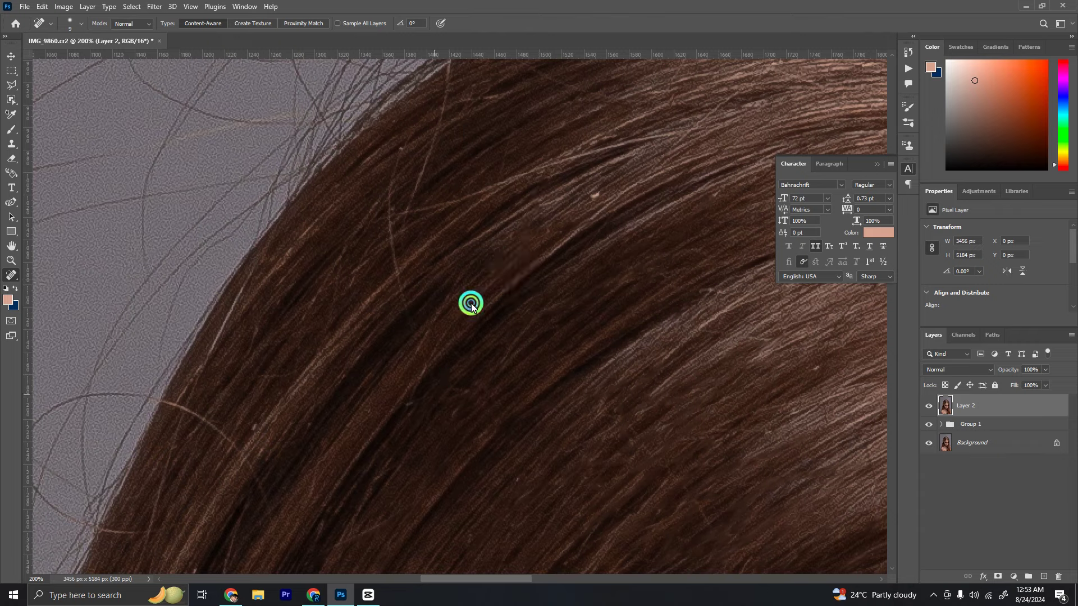
- Clean up the flyaway strands along the hair edge and pan around to review
{"action": "scroll", "coordinate": [470, 303], "scroll_direction": "down", "scroll_amount": 1}
{"action": "scroll", "coordinate": [505, 195], "scroll_direction": "down", "scroll_amount": 1}
{"action": "scroll", "coordinate": [426, 205], "scroll_direction": "down", "scroll_amount": 1}
{"action": "scroll", "coordinate": [473, 319], "scroll_direction": "up", "scroll_amount": 1}
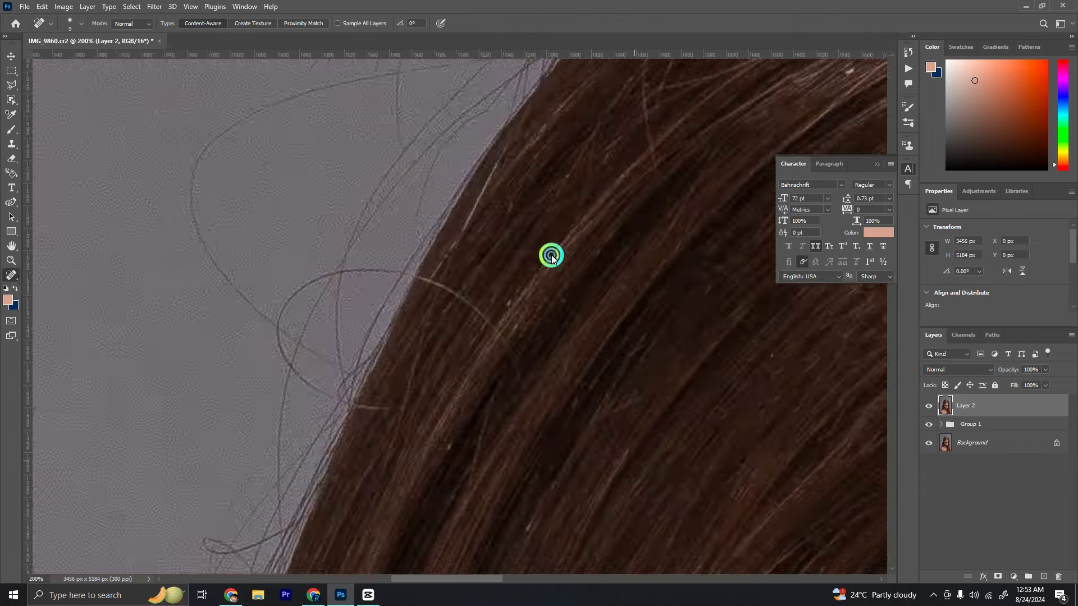
{"action": "scroll", "coordinate": [459, 373], "scroll_direction": "up", "scroll_amount": 1}
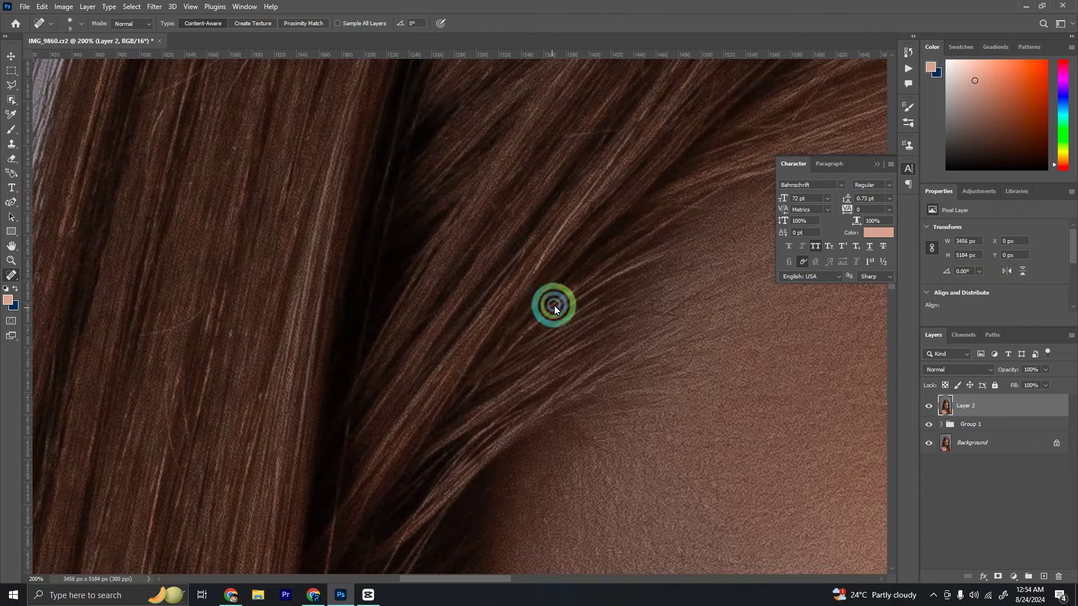
{"action": "scroll", "coordinate": [569, 245], "scroll_direction": "right", "scroll_amount": 2}
{"action": "scroll", "coordinate": [225, 242], "scroll_direction": "left", "scroll_amount": 4}
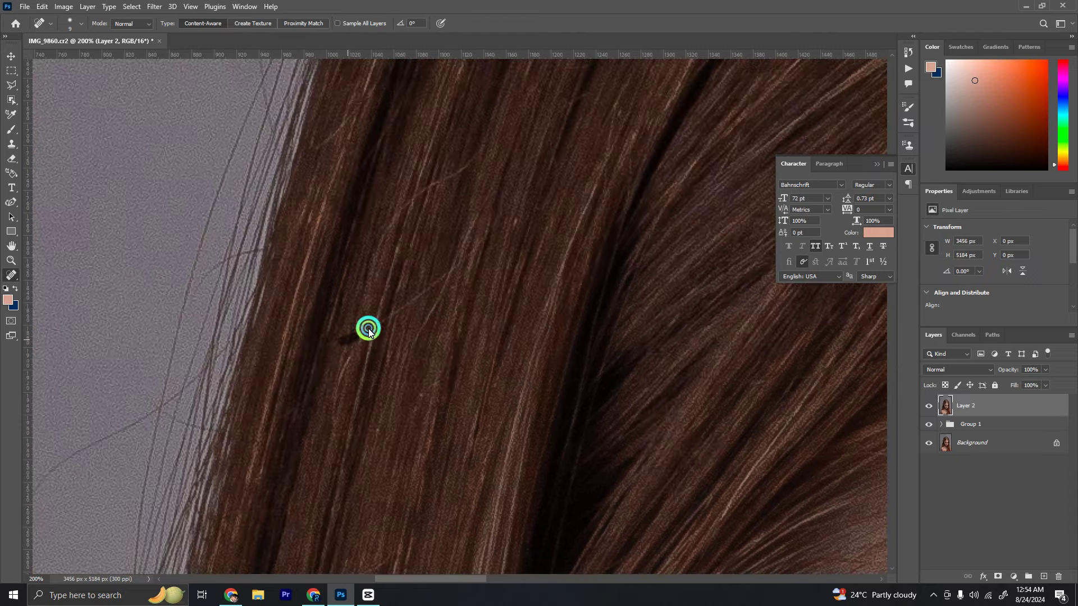
{"action": "left_click_drag", "start_coordinate": [369, 324], "coordinate": [498, 229]}
{"action": "left_click_drag", "start_coordinate": [484, 161], "coordinate": [400, 235]}
{"action": "left_click_drag", "start_coordinate": [474, 224], "coordinate": [415, 339]}
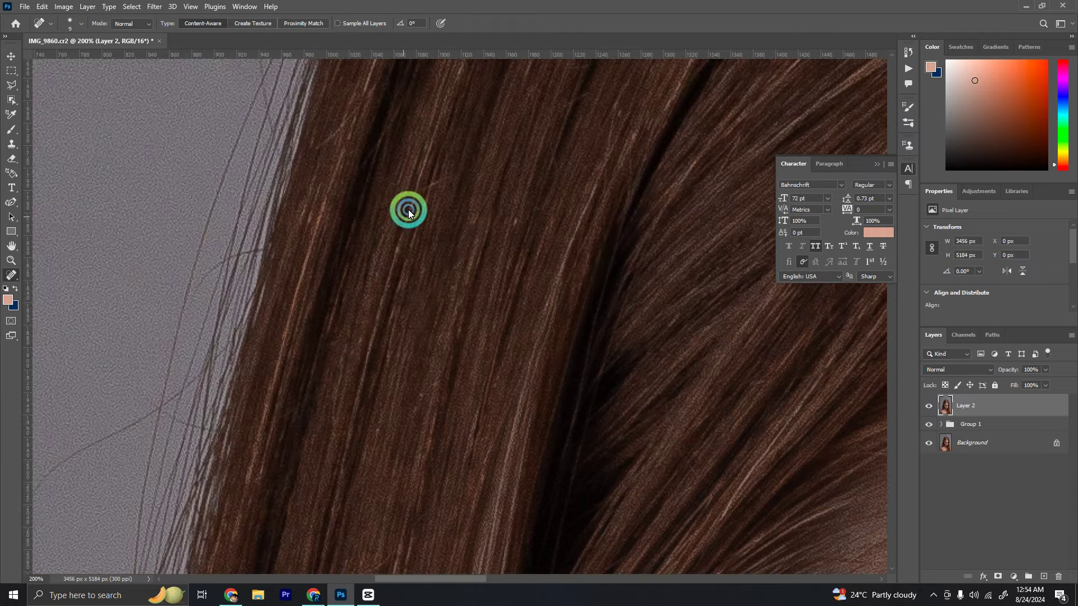
{"action": "scroll", "coordinate": [326, 383], "scroll_direction": "down", "scroll_amount": 5}
{"action": "scroll", "coordinate": [489, 387], "scroll_direction": "down", "scroll_amount": 5}
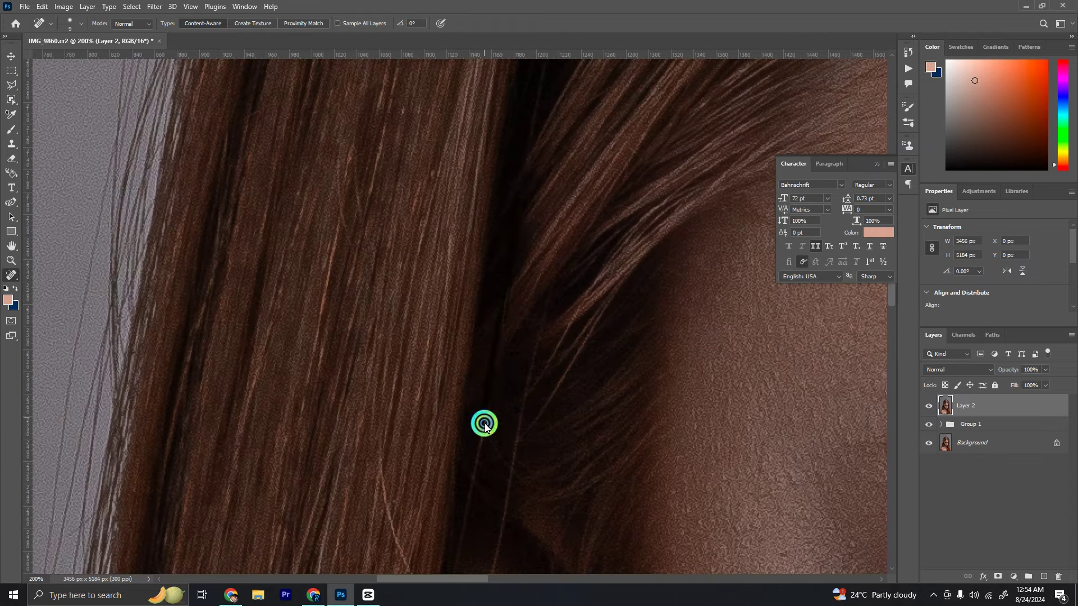
{"action": "scroll", "coordinate": [484, 424], "scroll_direction": "down", "scroll_amount": 5}
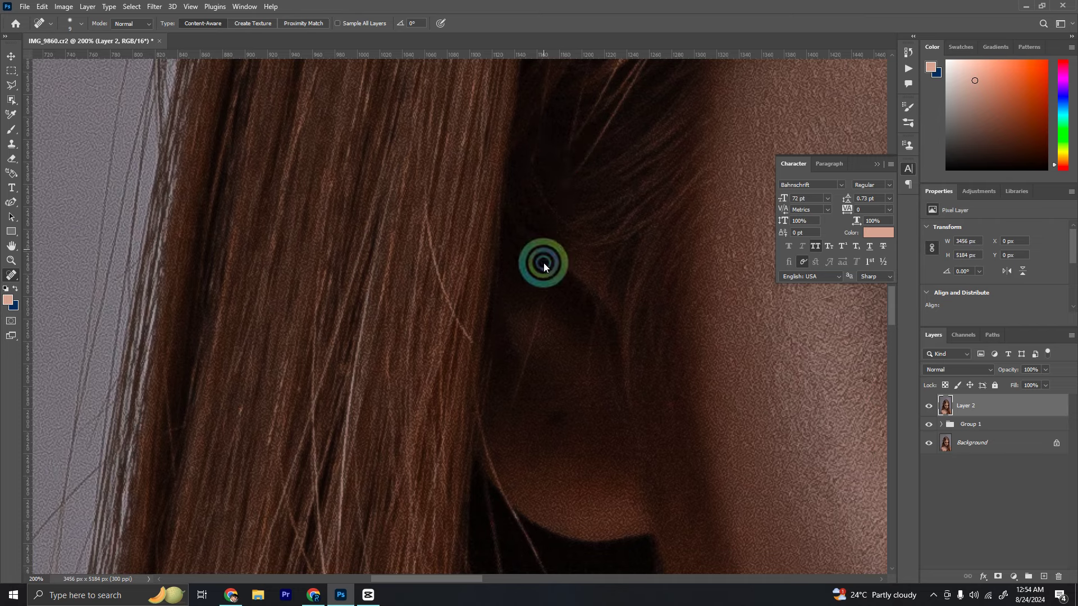
{"action": "left_click_drag", "start_coordinate": [543, 265], "coordinate": [508, 443]}
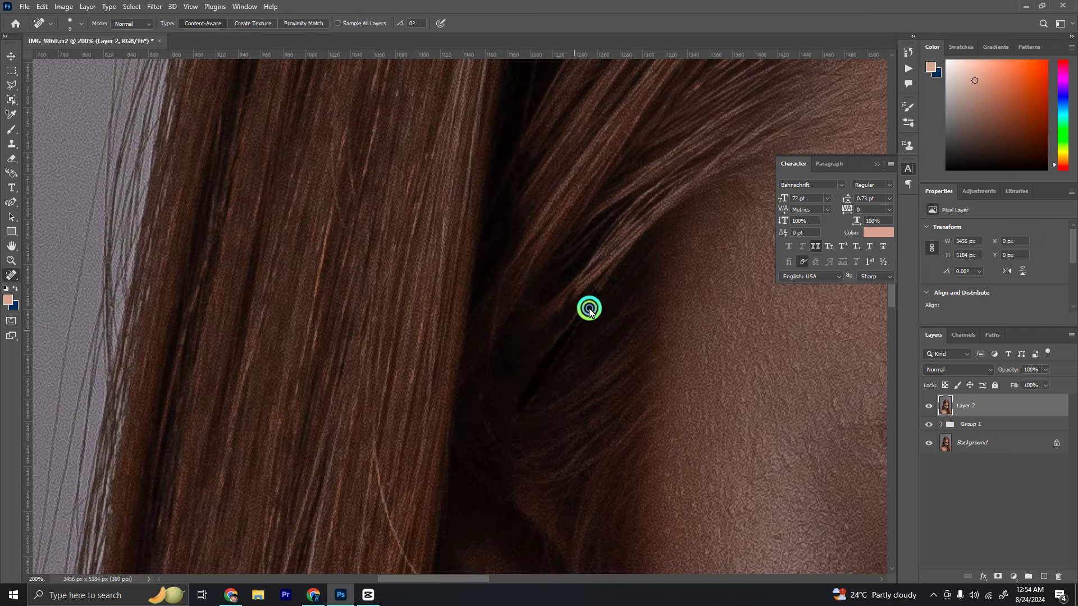
{"action": "scroll", "coordinate": [479, 236], "scroll_direction": "left", "scroll_amount": 5}
{"action": "scroll", "coordinate": [503, 304], "scroll_direction": "left", "scroll_amount": 2}
{"action": "left_click_drag", "start_coordinate": [503, 301], "coordinate": [537, 372]}
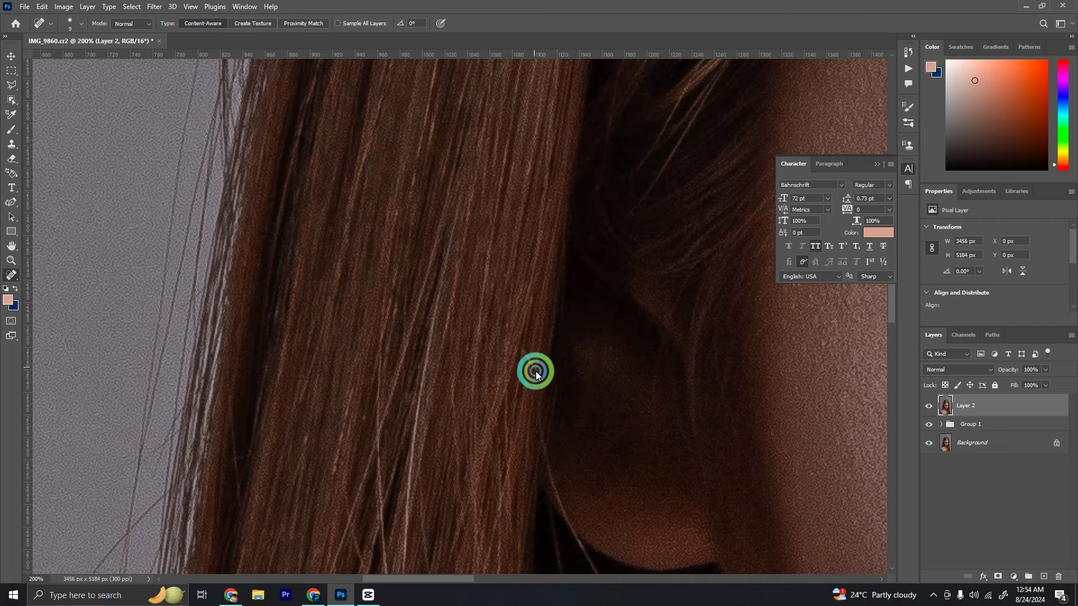
{"action": "scroll", "coordinate": [537, 225], "scroll_direction": "down", "scroll_amount": 3}
{"action": "scroll", "coordinate": [598, 319], "scroll_direction": "down", "scroll_amount": 3}
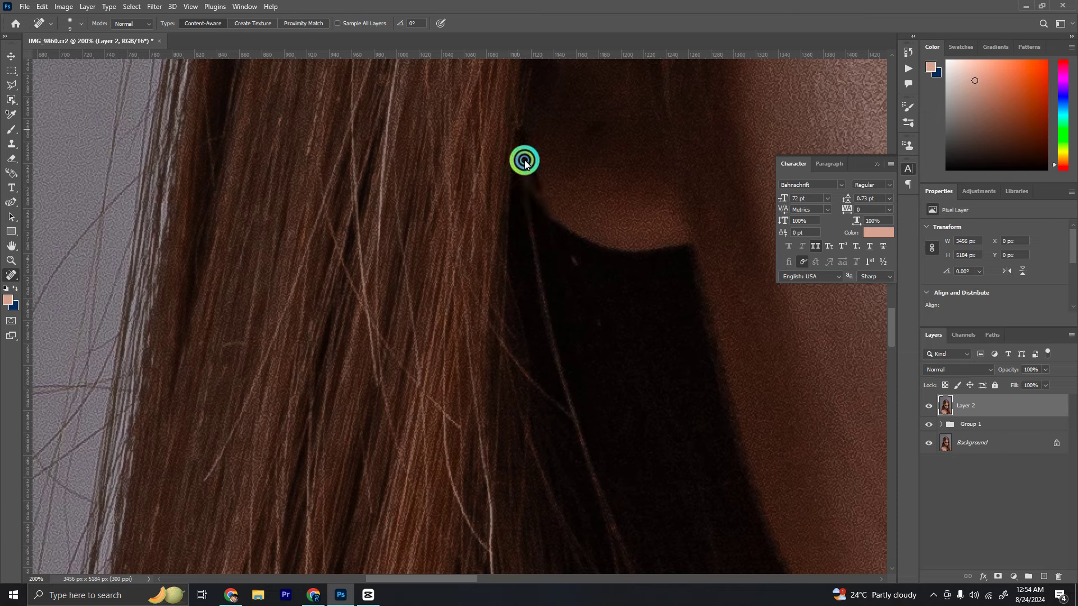
{"action": "scroll", "coordinate": [592, 296], "scroll_direction": "down", "scroll_amount": 3}
{"action": "scroll", "coordinate": [553, 351], "scroll_direction": "left", "scroll_amount": 3}
- Heal the stray dark strands running through the middle of the hair
{"action": "scroll", "coordinate": [553, 351], "scroll_direction": "up", "scroll_amount": 3}
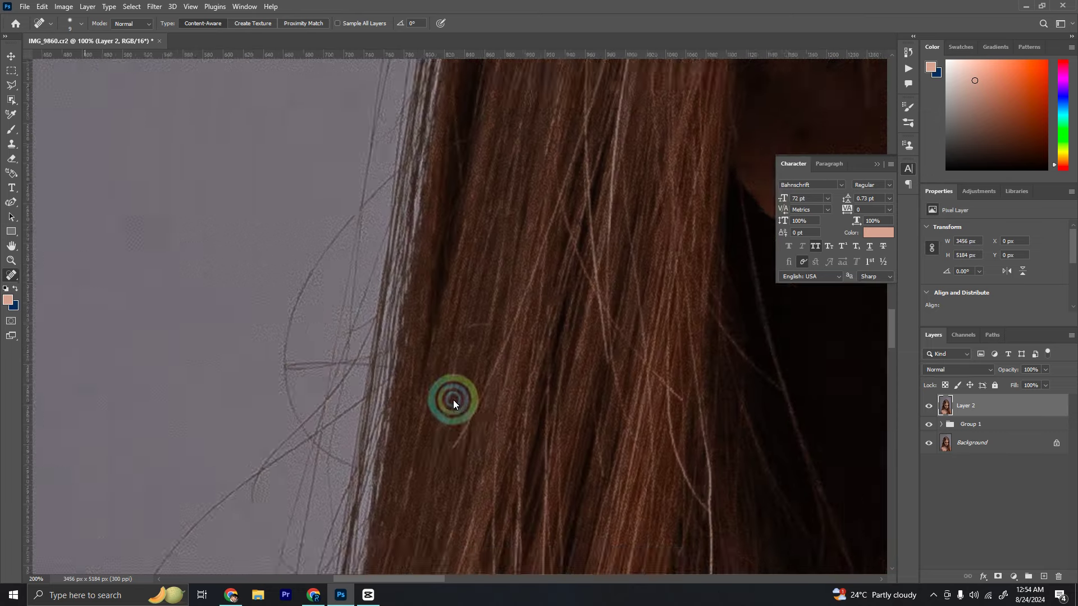
{"action": "left_click_drag", "start_coordinate": [453, 461], "coordinate": [517, 343]}
{"action": "left_click_drag", "start_coordinate": [529, 284], "coordinate": [589, 155]}
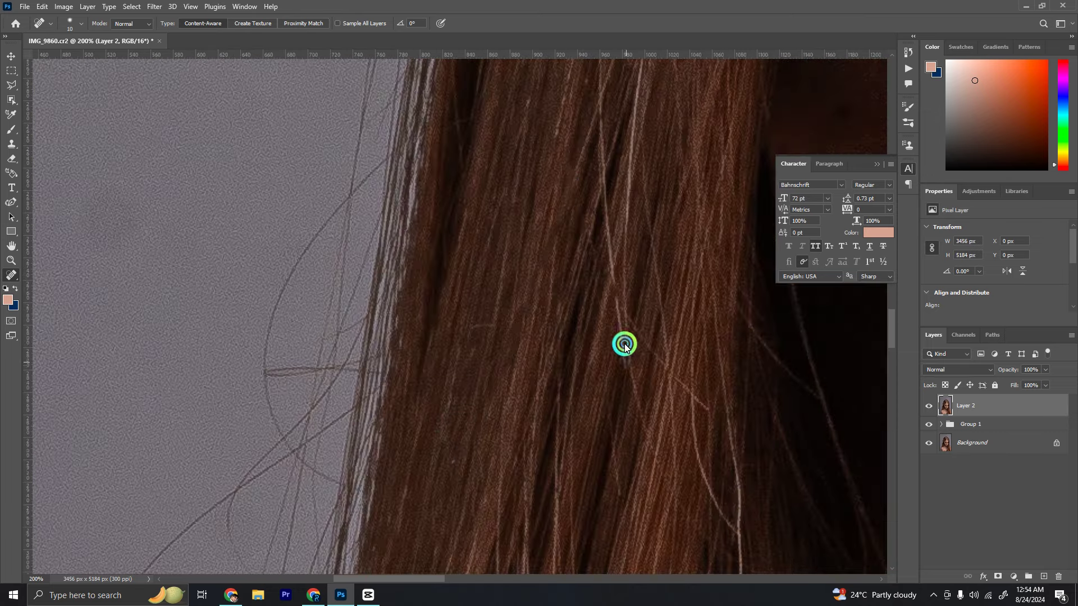
{"action": "left_click_drag", "start_coordinate": [626, 365], "coordinate": [596, 117]}
{"action": "scroll", "coordinate": [601, 224], "scroll_direction": "down", "scroll_amount": 2}
{"action": "left_click_drag", "start_coordinate": [602, 374], "coordinate": [611, 168]}
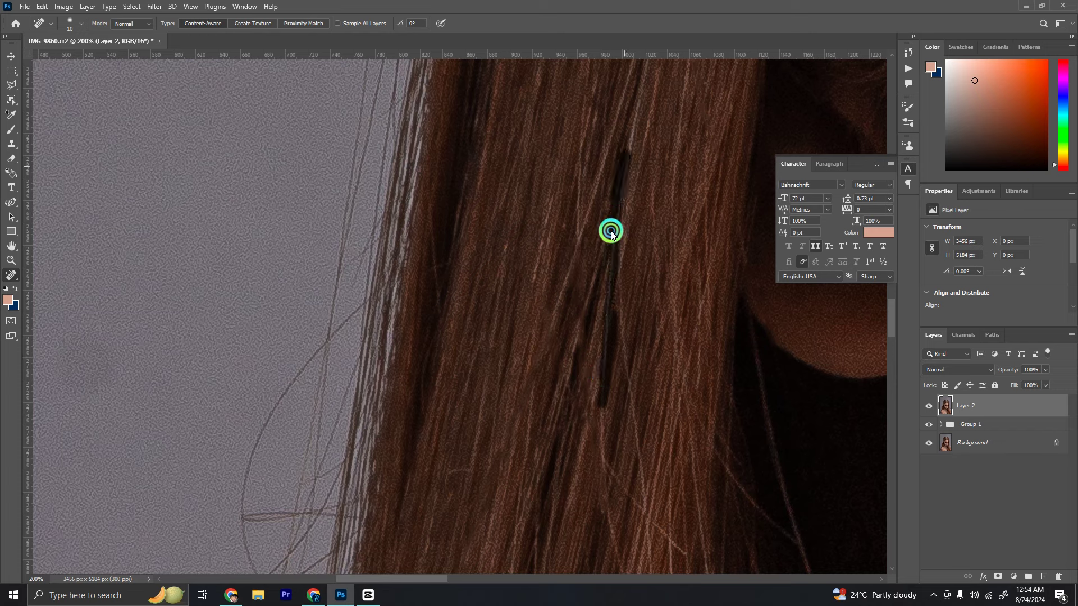
{"action": "left_click_drag", "start_coordinate": [601, 315], "coordinate": [657, 465]}
{"action": "left_click_drag", "start_coordinate": [668, 366], "coordinate": [713, 494]}
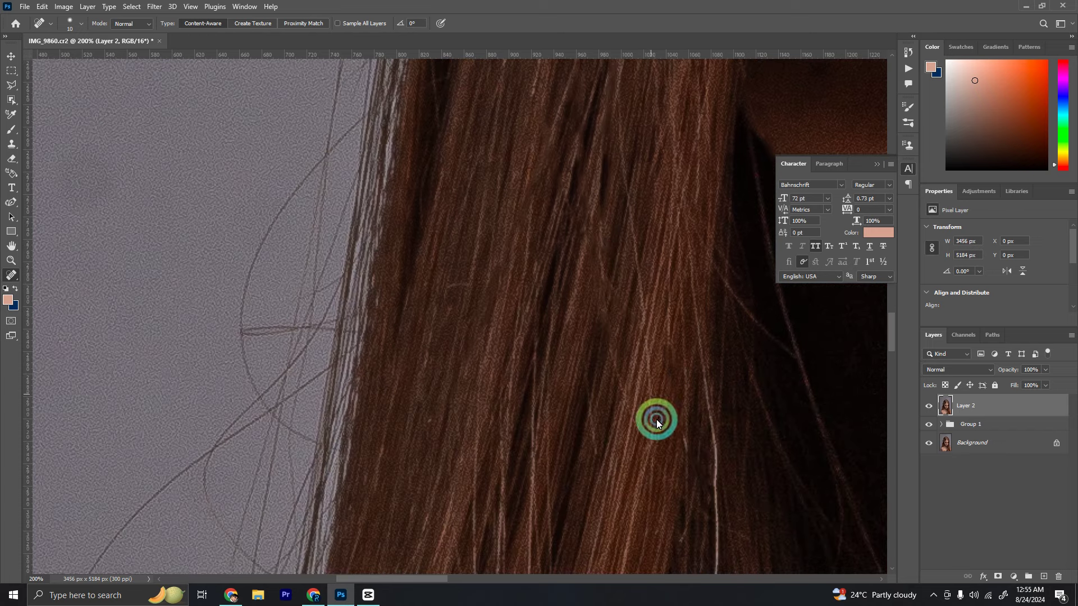
{"action": "left_click_drag", "start_coordinate": [653, 461], "coordinate": [635, 252]}
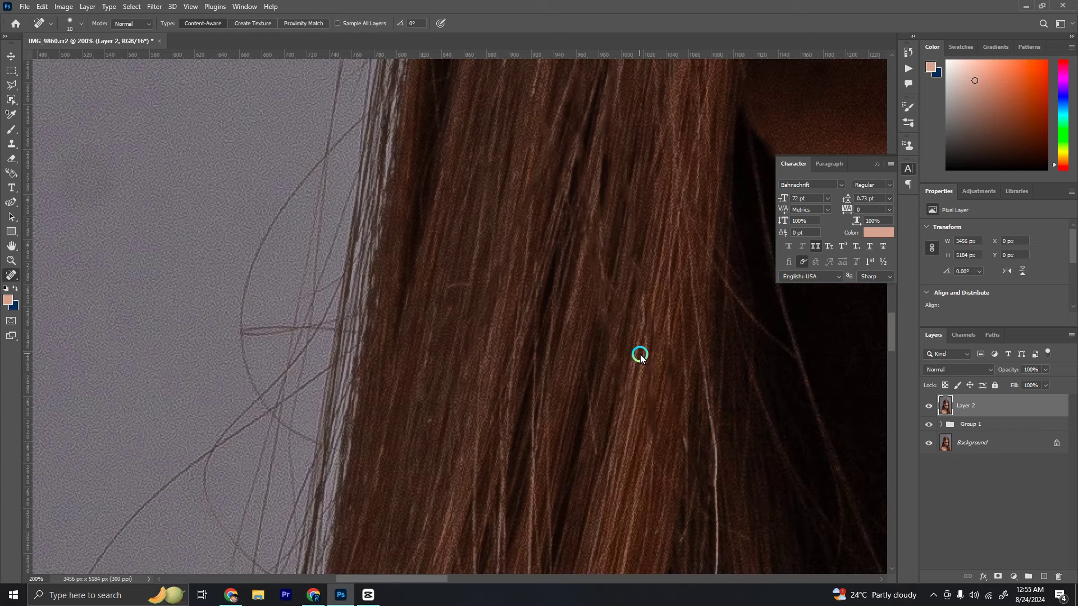
{"action": "left_click_drag", "start_coordinate": [534, 389], "coordinate": [540, 486]}
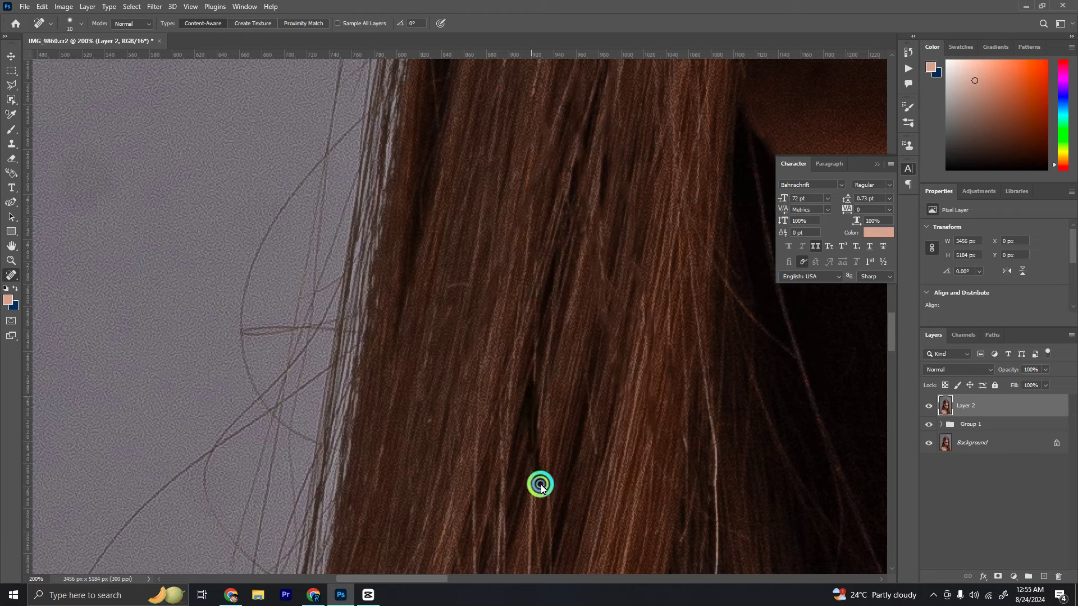
{"action": "scroll", "coordinate": [572, 365], "scroll_direction": "down", "scroll_amount": 3}
{"action": "left_click_drag", "start_coordinate": [637, 477], "coordinate": [634, 196]}
{"action": "scroll", "coordinate": [616, 340], "scroll_direction": "up", "scroll_amount": 1}
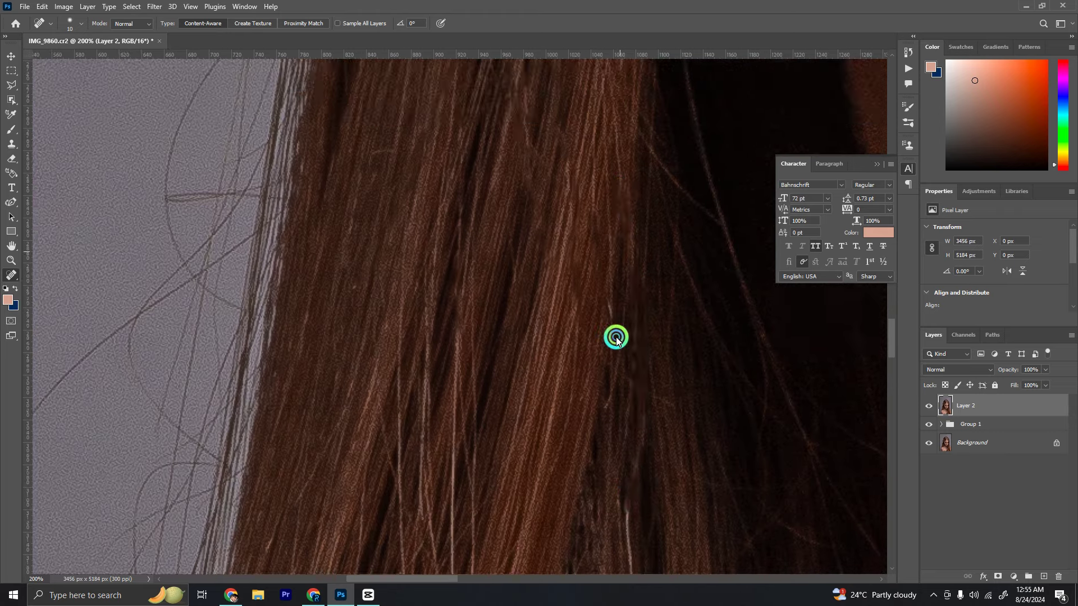
{"action": "scroll", "coordinate": [616, 340], "scroll_direction": "down", "scroll_amount": 3}
{"action": "left_click_drag", "start_coordinate": [606, 144], "coordinate": [597, 352]}
{"action": "scroll", "coordinate": [596, 351], "scroll_direction": "down", "scroll_amount": 3}
{"action": "left_click_drag", "start_coordinate": [609, 188], "coordinate": [615, 469]}
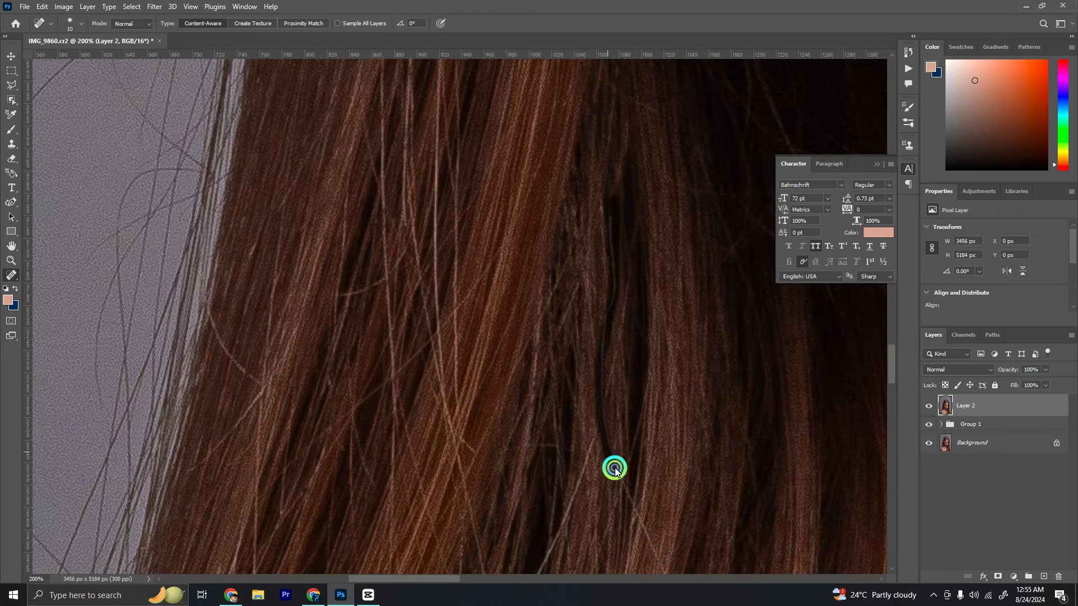
{"action": "scroll", "coordinate": [614, 469], "scroll_direction": "down", "scroll_amount": 3}
- Heal the stray strands in the upper hair and along the hair edge
{"action": "scroll", "coordinate": [483, 161], "scroll_direction": "left", "scroll_amount": 3}
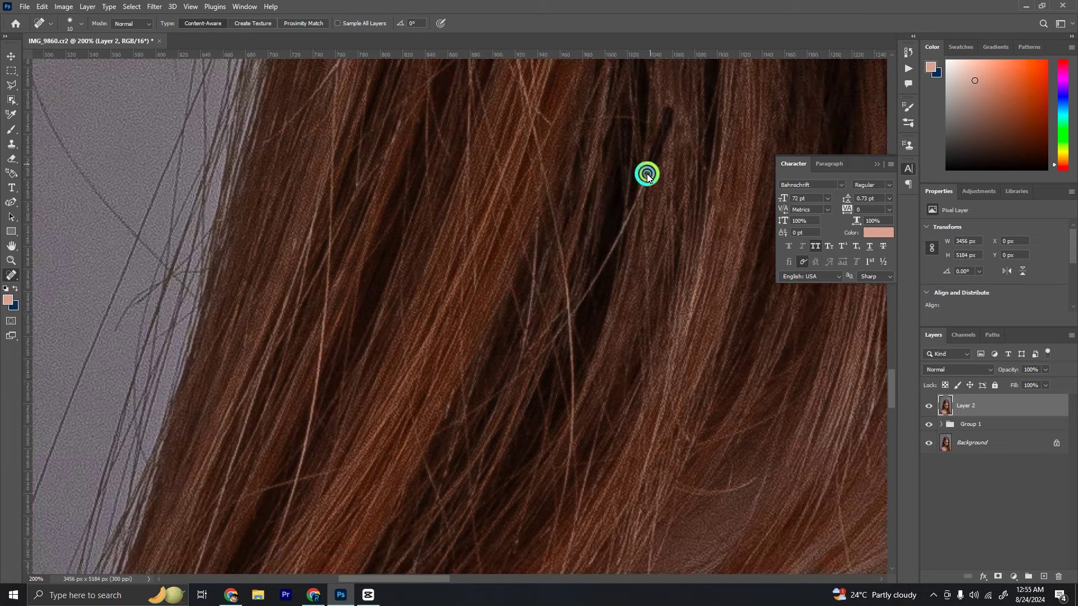
{"action": "left_click_drag", "start_coordinate": [646, 176], "coordinate": [554, 344]}
{"action": "left_click_drag", "start_coordinate": [273, 469], "coordinate": [437, 329]}
{"action": "left_click_drag", "start_coordinate": [397, 365], "coordinate": [612, 281]}
{"action": "mouse_move", "coordinate": [606, 427]}
{"action": "left_mouse_down"}
{"action": "mouse_move", "coordinate": [568, 190]}
{"action": "mouse_move", "coordinate": [628, 268]}
{"action": "mouse_move", "coordinate": [642, 449]}
{"action": "left_mouse_up"}
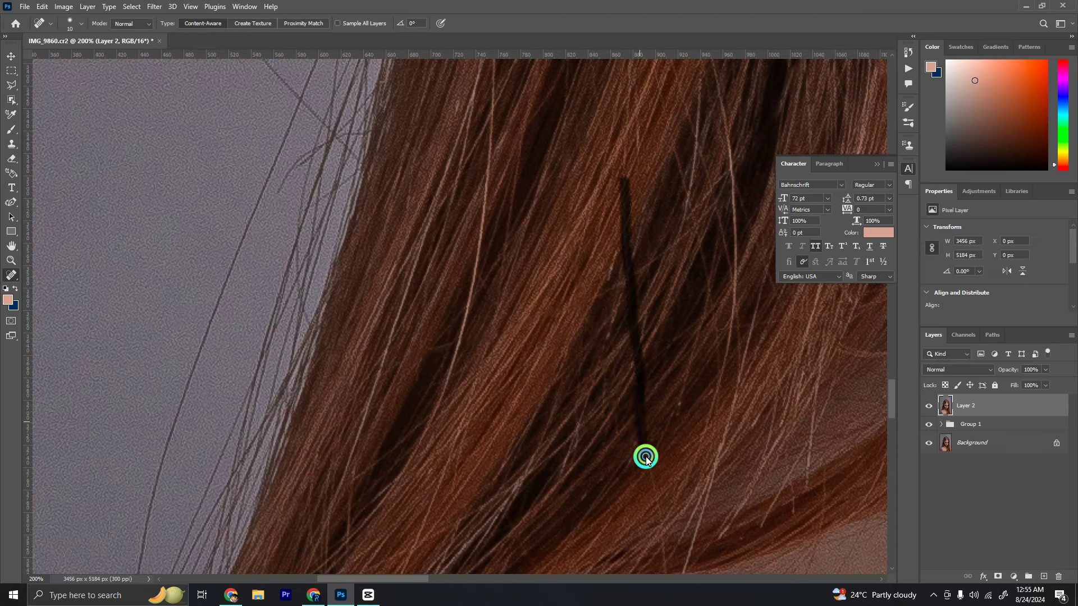
{"action": "scroll", "coordinate": [494, 402], "scroll_direction": "left", "scroll_amount": 2}
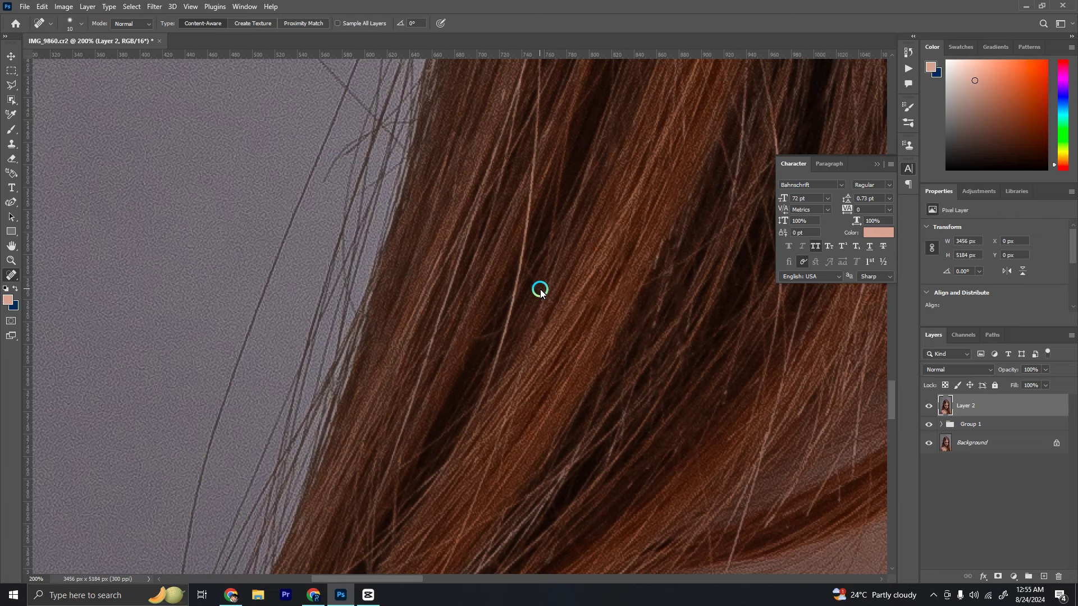
{"action": "scroll", "coordinate": [523, 240], "scroll_direction": "up", "scroll_amount": 2}
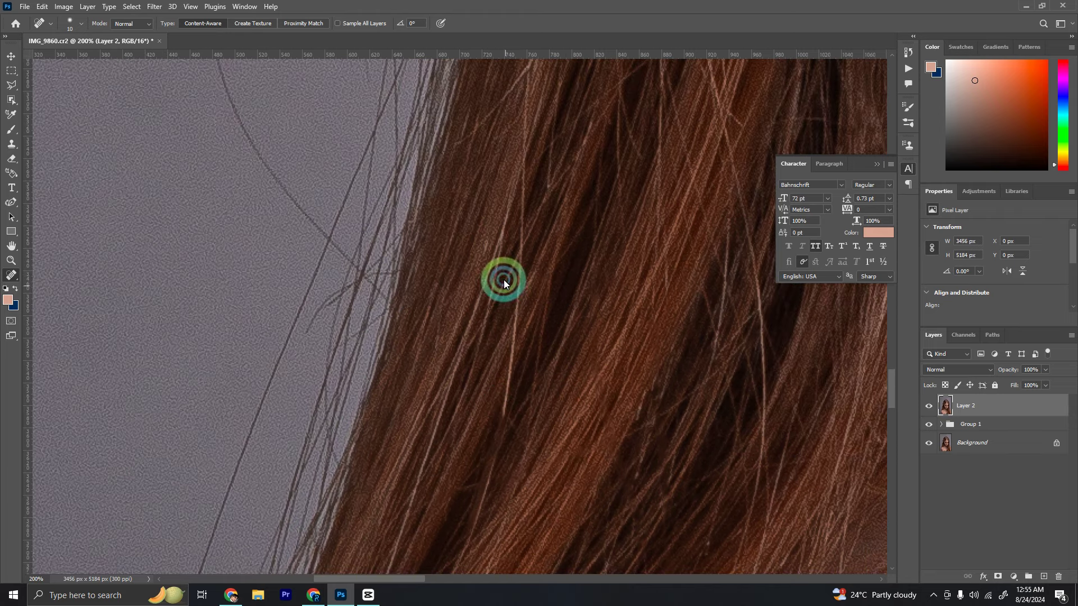
{"action": "scroll", "coordinate": [511, 275], "scroll_direction": "down", "scroll_amount": 2}
{"action": "left_click_drag", "start_coordinate": [558, 315], "coordinate": [601, 104]}
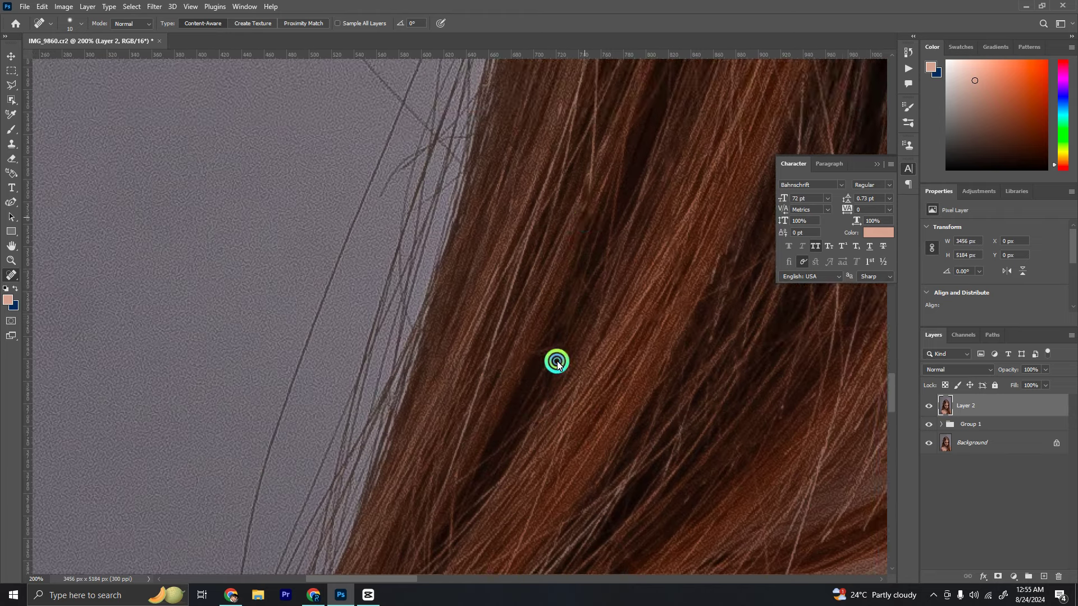
{"action": "mouse_move", "coordinate": [558, 361]}
{"action": "left_mouse_down"}
{"action": "mouse_move", "coordinate": [551, 247]}
{"action": "mouse_move", "coordinate": [530, 308]}
{"action": "left_mouse_up"}
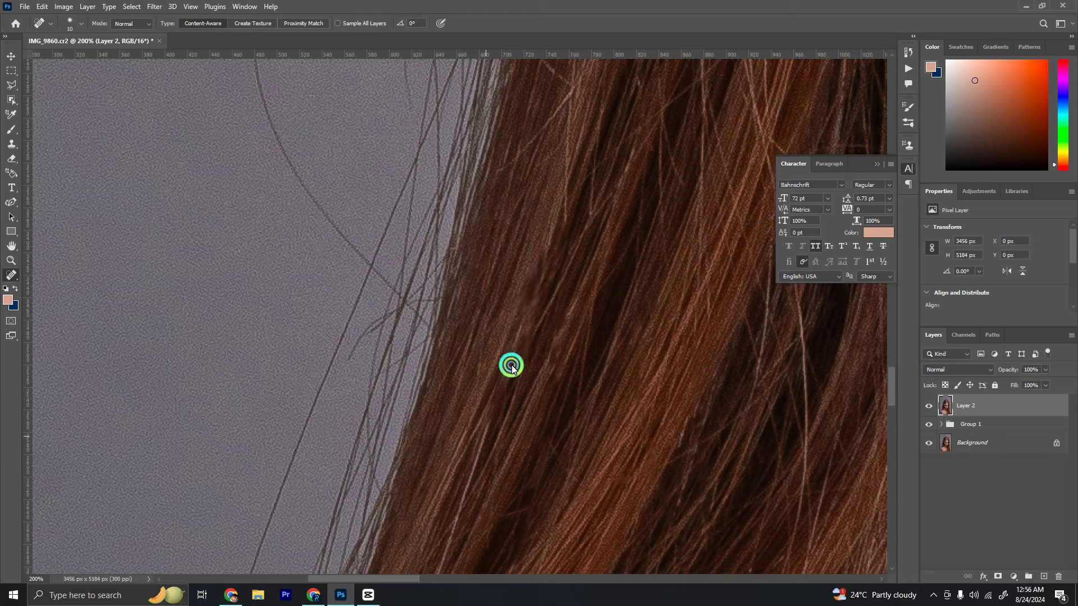
- Heal the strands rising from the shoulder and those along the hair edge
{"action": "scroll", "coordinate": [511, 366], "scroll_direction": "up", "scroll_amount": 2}
{"action": "left_click_drag", "start_coordinate": [466, 494], "coordinate": [527, 272]}
{"action": "scroll", "coordinate": [505, 325], "scroll_direction": "down", "scroll_amount": 3}
{"action": "left_click_drag", "start_coordinate": [467, 422], "coordinate": [505, 279]}
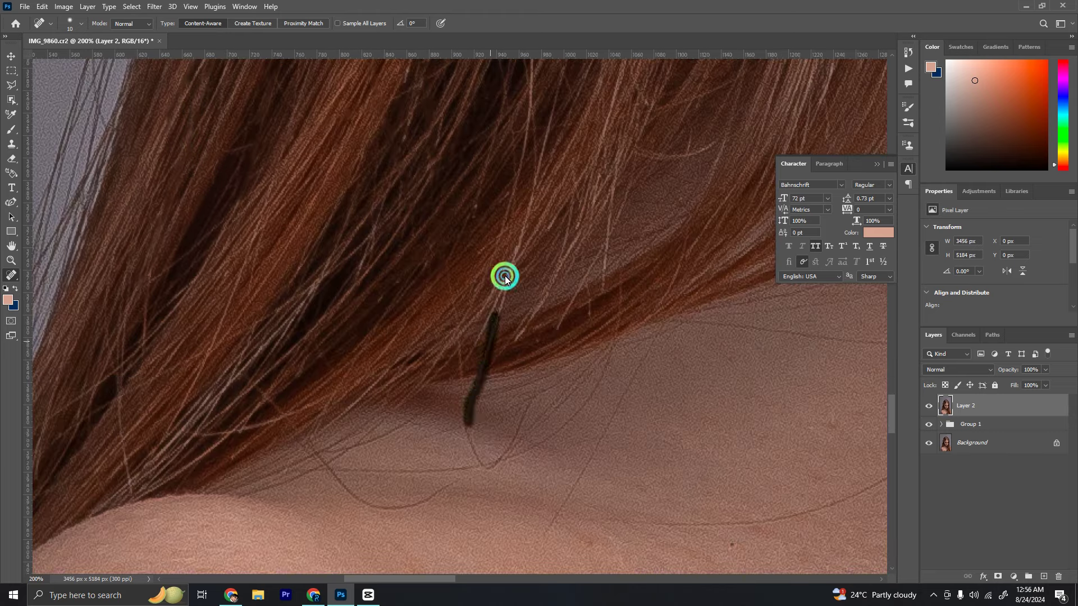
{"action": "scroll", "coordinate": [527, 360], "scroll_direction": "up", "scroll_amount": 3}
{"action": "scroll", "coordinate": [552, 440], "scroll_direction": "right", "scroll_amount": 2}
{"action": "scroll", "coordinate": [646, 331], "scroll_direction": "down", "scroll_amount": 3}
{"action": "scroll", "coordinate": [554, 380], "scroll_direction": "up", "scroll_amount": 3}
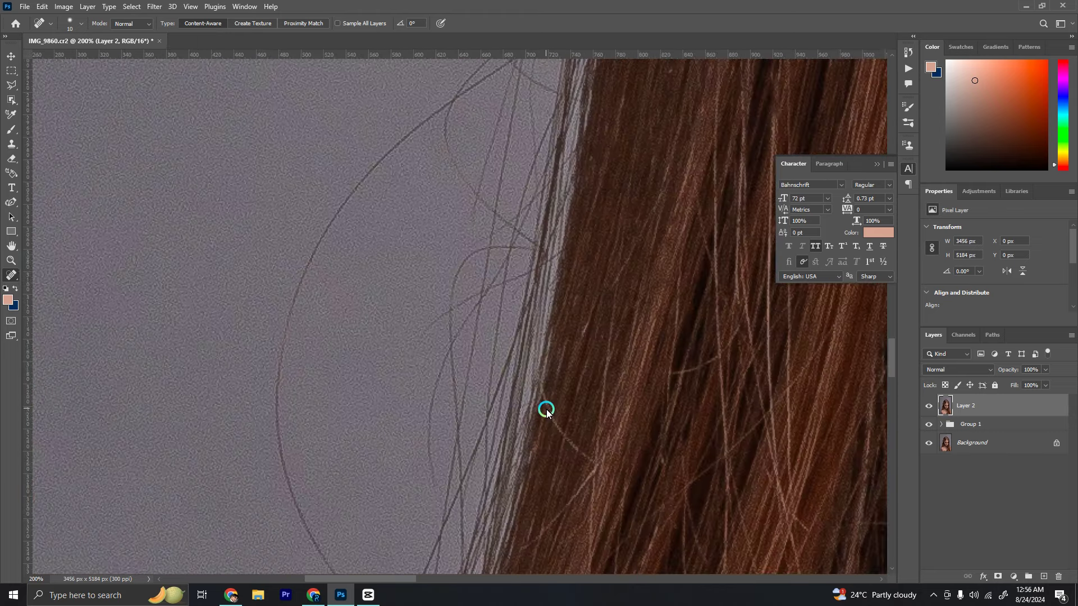
{"action": "left_click_drag", "start_coordinate": [589, 399], "coordinate": [589, 269]}
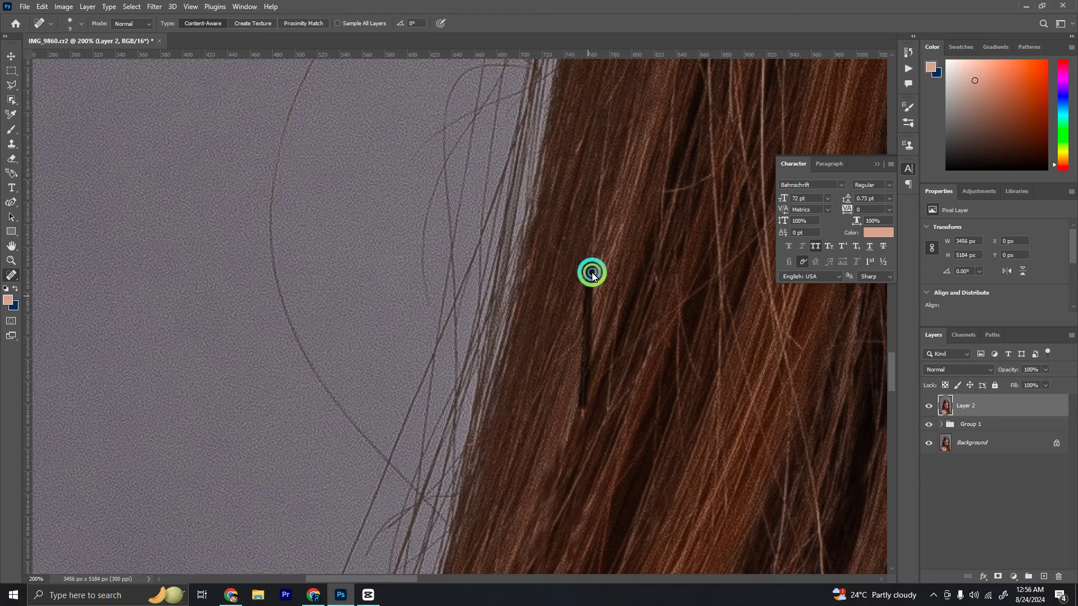
{"action": "scroll", "coordinate": [578, 292], "scroll_direction": "right", "scroll_amount": 2}
{"action": "mouse_move", "coordinate": [572, 312]}
{"action": "left_mouse_down"}
{"action": "mouse_move", "coordinate": [582, 308]}
{"action": "mouse_move", "coordinate": [570, 361]}
{"action": "left_mouse_up"}
- Heal the short stray strands and uneven strips running up and down the hair
{"action": "scroll", "coordinate": [570, 361], "scroll_direction": "left", "scroll_amount": 1}
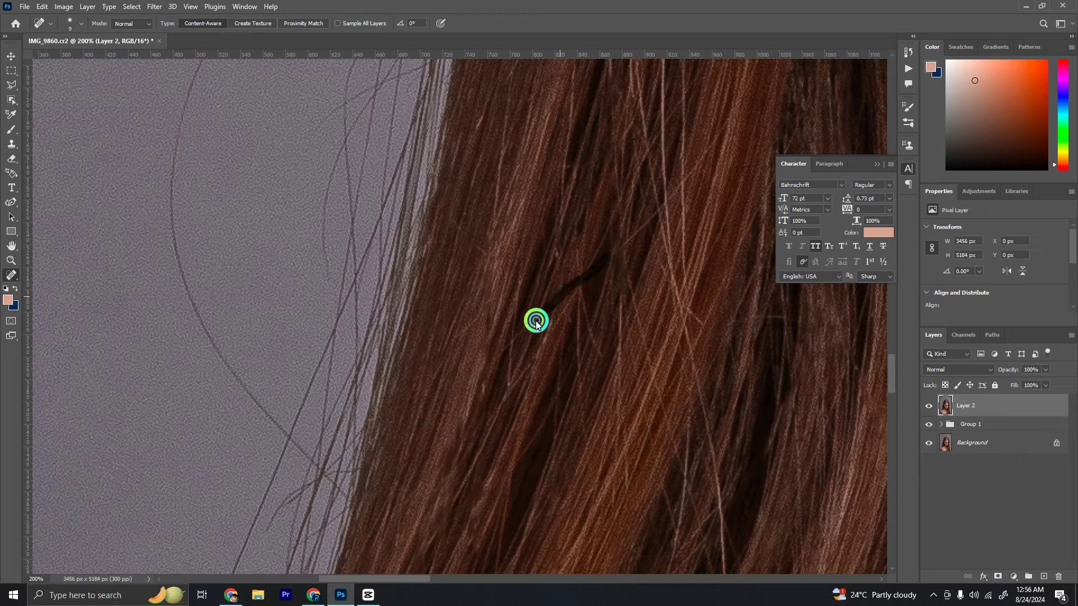
{"action": "mouse_move", "coordinate": [533, 317]}
{"action": "left_mouse_down"}
{"action": "mouse_move", "coordinate": [619, 299]}
{"action": "mouse_move", "coordinate": [654, 469]}
{"action": "left_mouse_up"}
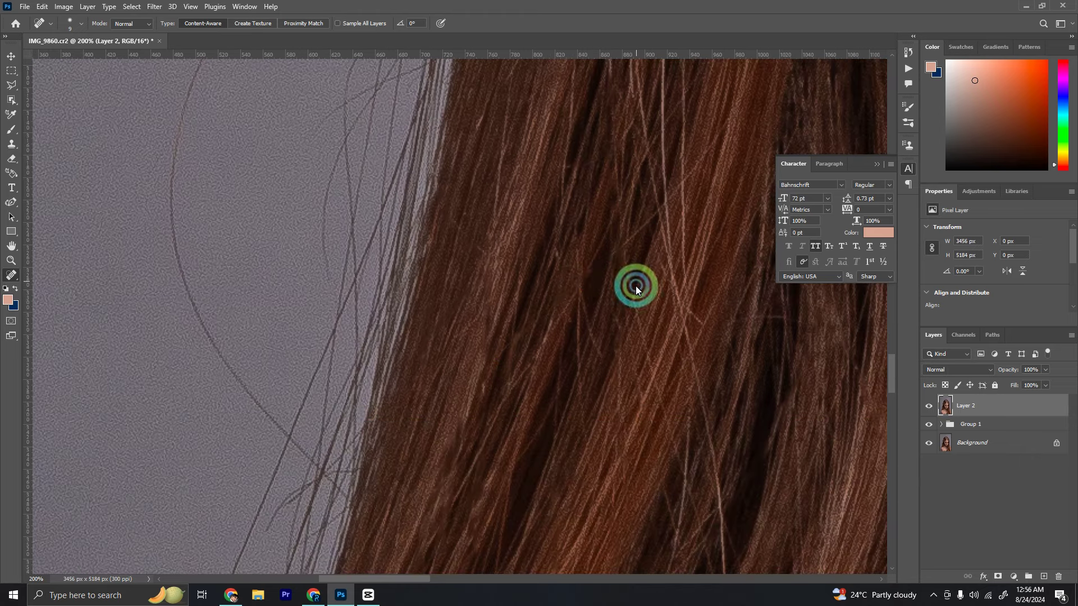
{"action": "left_click_drag", "start_coordinate": [635, 286], "coordinate": [678, 457]}
{"action": "scroll", "coordinate": [662, 314], "scroll_direction": "right", "scroll_amount": 1}
{"action": "mouse_move", "coordinate": [645, 175]}
{"action": "left_mouse_down"}
{"action": "mouse_move", "coordinate": [629, 303]}
{"action": "mouse_move", "coordinate": [628, 462]}
{"action": "left_mouse_up"}
{"action": "scroll", "coordinate": [617, 174], "scroll_direction": "right", "scroll_amount": 1}
{"action": "scroll", "coordinate": [628, 462], "scroll_direction": "down", "scroll_amount": 1}
{"action": "left_click_drag", "start_coordinate": [572, 191], "coordinate": [585, 327]}
{"action": "scroll", "coordinate": [599, 200], "scroll_direction": "down", "scroll_amount": 1}
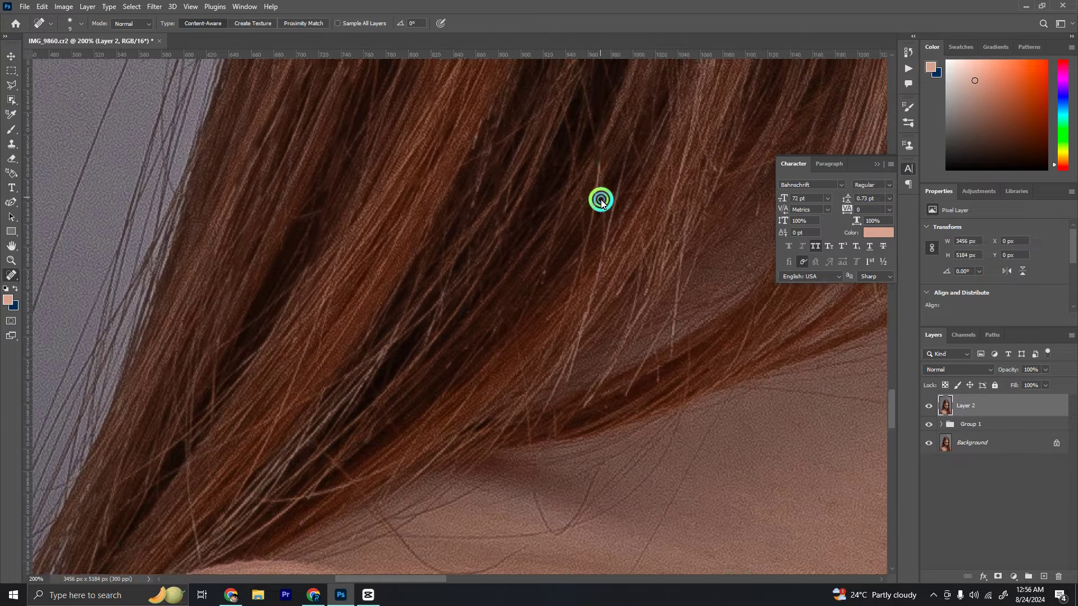
{"action": "left_click_drag", "start_coordinate": [598, 149], "coordinate": [577, 285]}
{"action": "scroll", "coordinate": [568, 512], "scroll_direction": "up", "scroll_amount": 1}
{"action": "scroll", "coordinate": [561, 335], "scroll_direction": "up", "scroll_amount": 1}
{"action": "left_click_drag", "start_coordinate": [562, 335], "coordinate": [530, 273]}
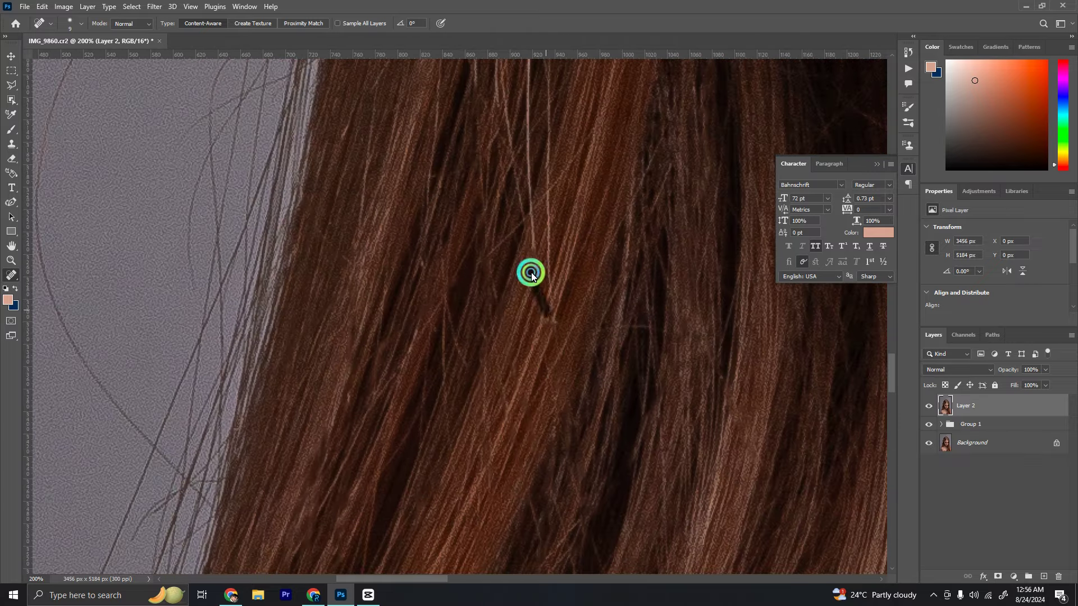
{"action": "scroll", "coordinate": [556, 370], "scroll_direction": "up", "scroll_amount": 1}
{"action": "mouse_move", "coordinate": [555, 371]}
{"action": "left_mouse_down"}
{"action": "mouse_move", "coordinate": [551, 170]}
{"action": "mouse_move", "coordinate": [534, 137]}
{"action": "left_mouse_up"}
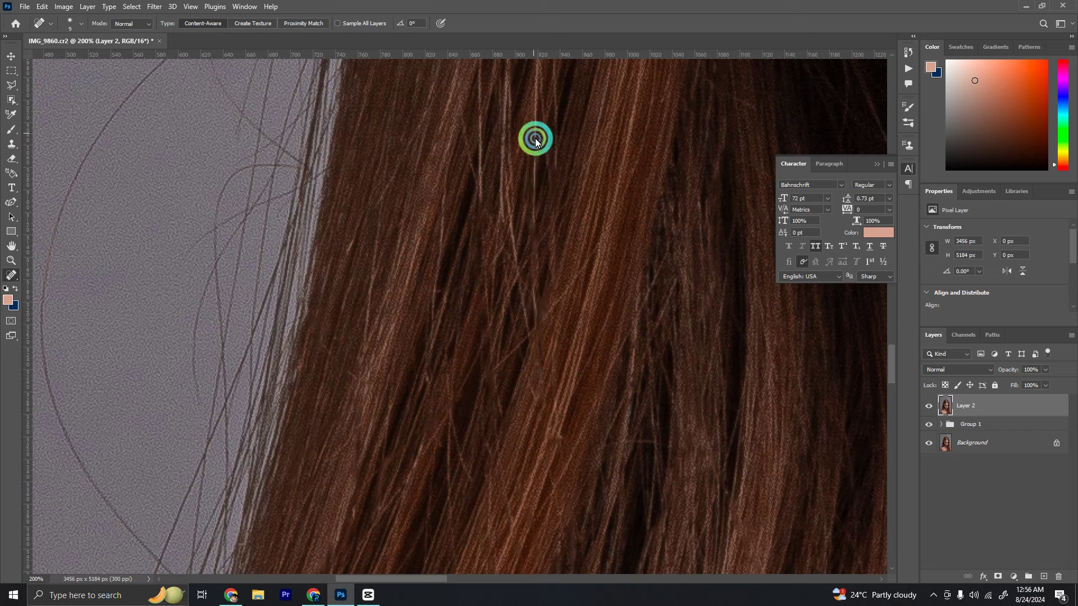
{"action": "scroll", "coordinate": [533, 137], "scroll_direction": "up", "scroll_amount": 1}
{"action": "mouse_move", "coordinate": [513, 395]}
{"action": "left_mouse_down"}
{"action": "mouse_move", "coordinate": [530, 187]}
{"action": "mouse_move", "coordinate": [536, 300]}
{"action": "left_mouse_up"}
{"action": "left_click_drag", "start_coordinate": [491, 188], "coordinate": [485, 345]}
{"action": "scroll", "coordinate": [618, 252], "scroll_direction": "down", "scroll_amount": 3}
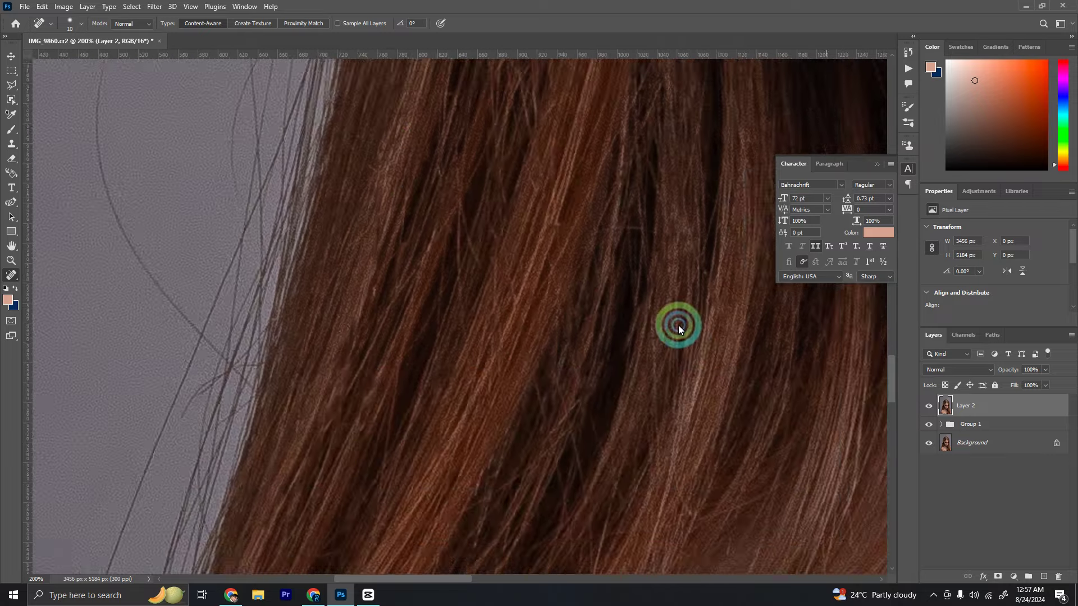
{"action": "scroll", "coordinate": [678, 320], "scroll_direction": "down", "scroll_amount": 3}
{"action": "scroll", "coordinate": [476, 270], "scroll_direction": "up", "scroll_amount": 3}
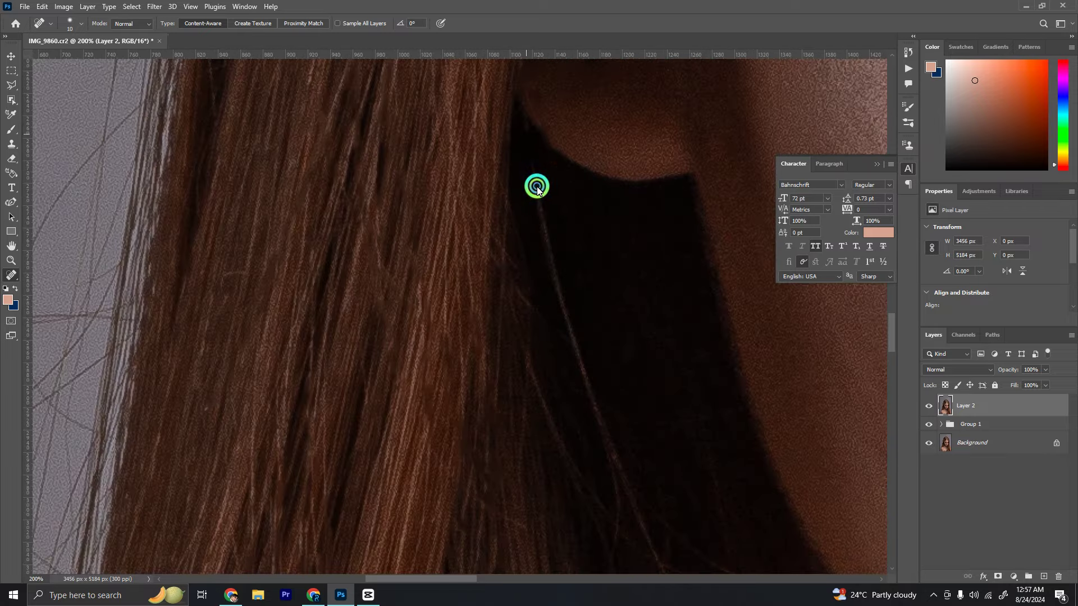
- Enlarge the healing brush and heal two stray hairs at the hair's outer edge
{"action": "left_click_drag", "start_coordinate": [612, 446], "coordinate": [519, 134]}
{"action": "key", "text": "bracketright"}
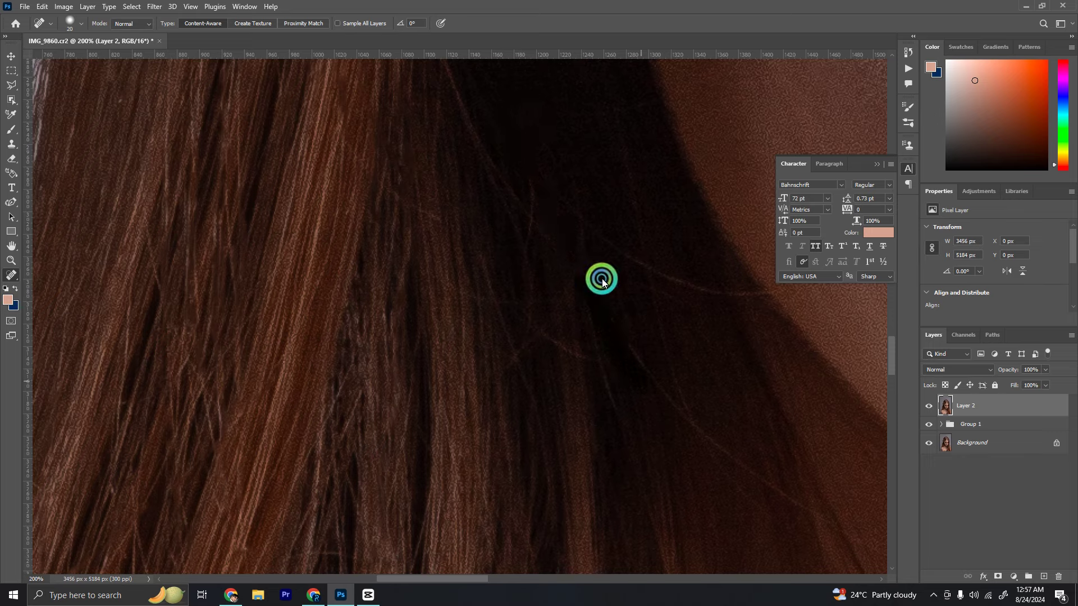
{"action": "scroll", "coordinate": [625, 342], "scroll_direction": "down", "scroll_amount": 2}
{"action": "scroll", "coordinate": [582, 261], "scroll_direction": "down", "scroll_amount": 2}
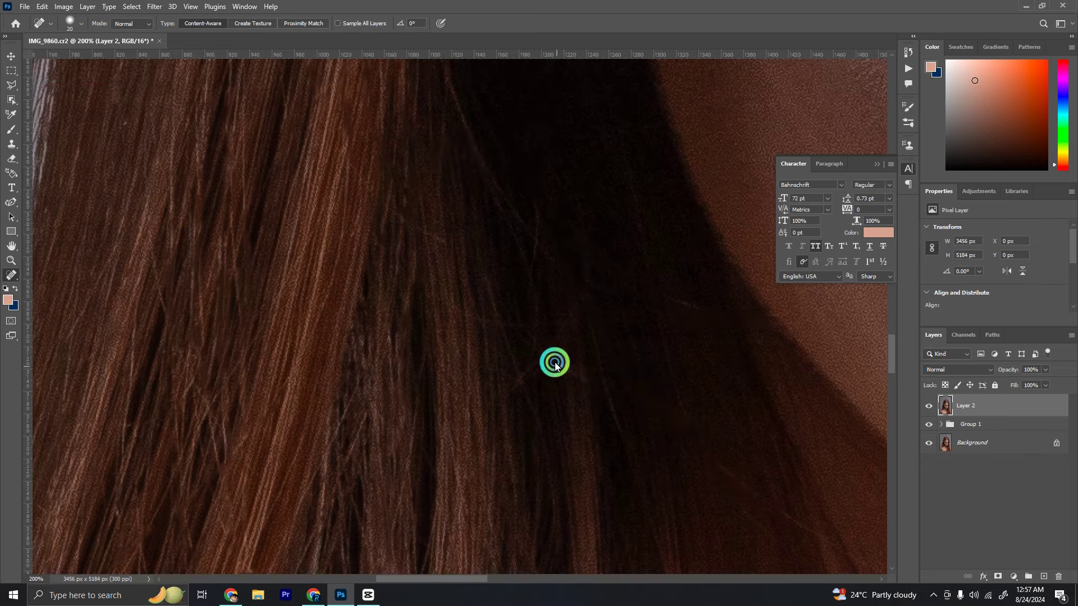
{"action": "scroll", "coordinate": [553, 361], "scroll_direction": "left", "scroll_amount": 3}
{"action": "scroll", "coordinate": [606, 450], "scroll_direction": "down", "scroll_amount": 2}
{"action": "key", "text": "ctrl+minus"}
{"action": "scroll", "coordinate": [510, 337], "scroll_direction": "up", "scroll_amount": 5}
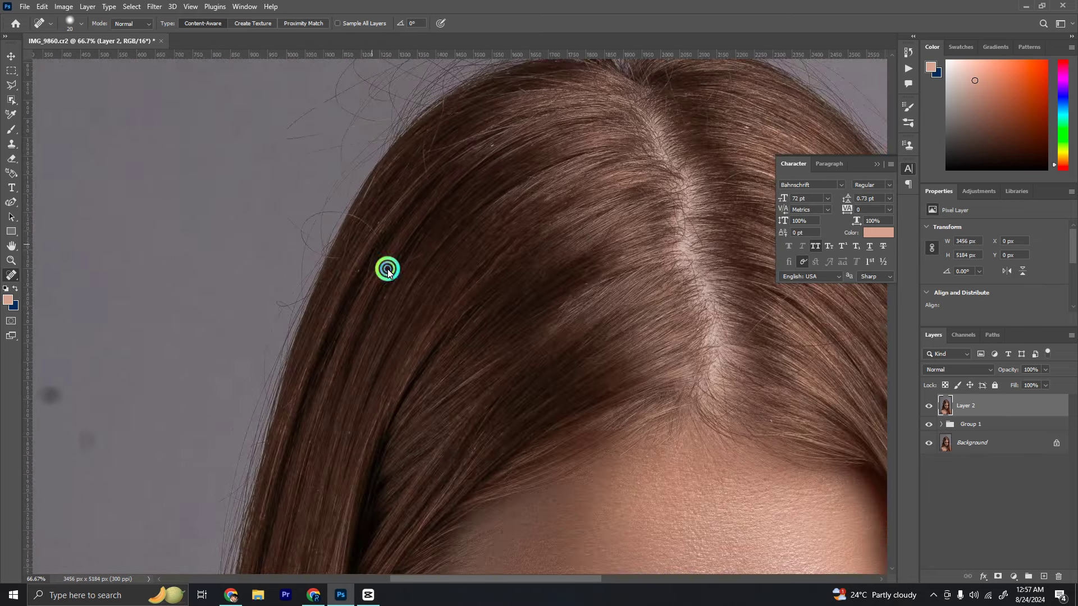
{"action": "scroll", "coordinate": [385, 267], "scroll_direction": "left", "scroll_amount": 3}
{"action": "key", "text": "ctrl+plus"}
{"action": "scroll", "coordinate": [549, 349], "scroll_direction": "left", "scroll_amount": 3}
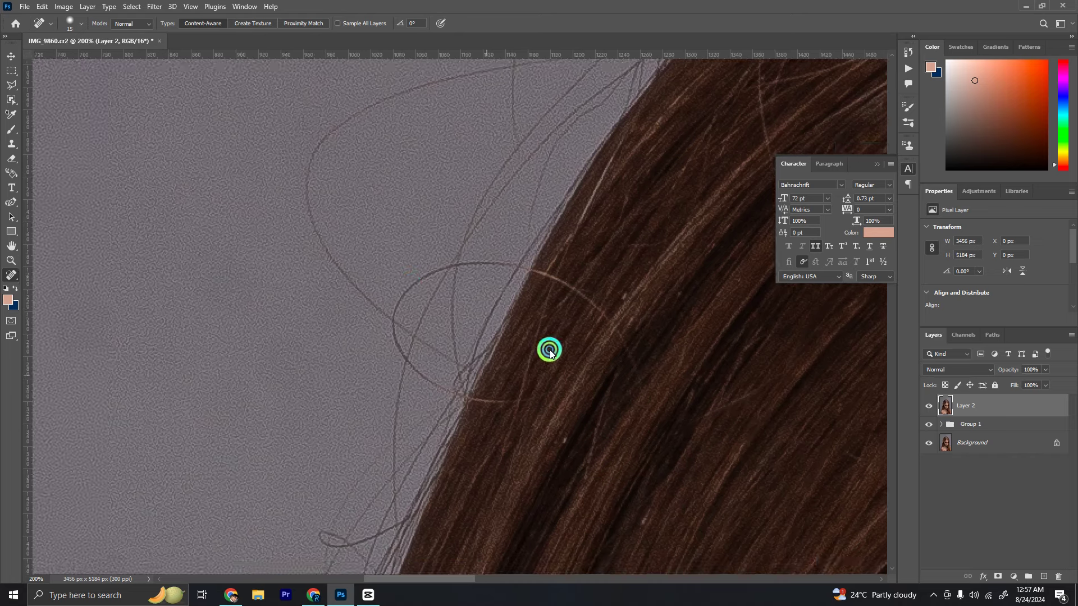
{"action": "scroll", "coordinate": [549, 349], "scroll_direction": "down", "scroll_amount": 1}
{"action": "left_click_drag", "start_coordinate": [578, 385], "coordinate": [486, 350]}
{"action": "left_click_drag", "start_coordinate": [702, 331], "coordinate": [610, 254]}
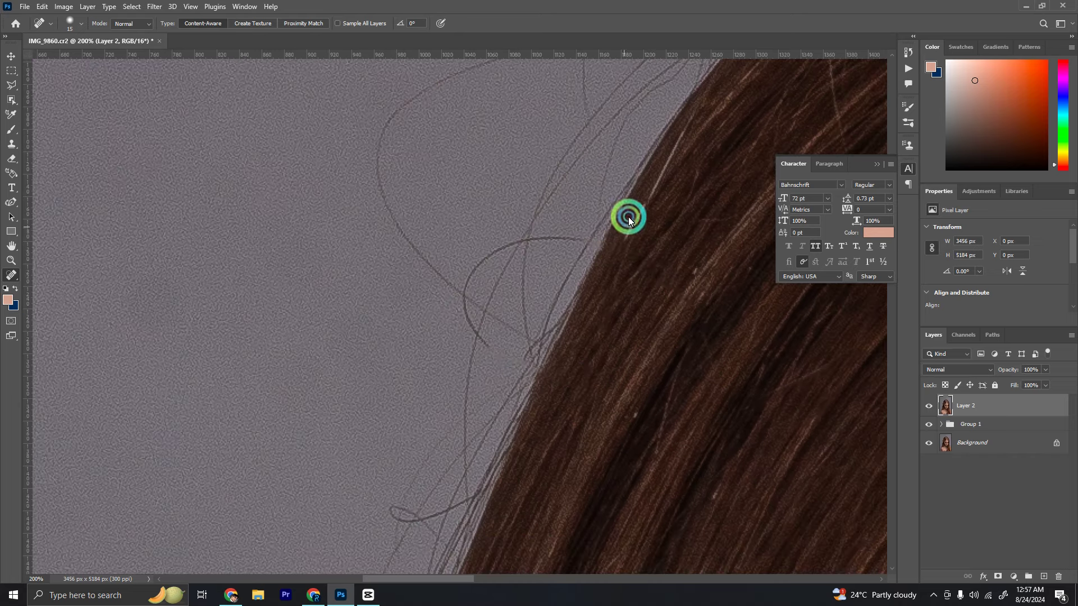
{"action": "scroll", "coordinate": [628, 217], "scroll_direction": "up", "scroll_amount": 2}
{"action": "scroll", "coordinate": [560, 329], "scroll_direction": "right", "scroll_amount": 2}
- With a smaller brush, heal the flyaway hairs across the top of the head
{"action": "key", "text": "bracketleft"}
{"action": "scroll", "coordinate": [614, 235], "scroll_direction": "up", "scroll_amount": 2}
{"action": "scroll", "coordinate": [614, 235], "scroll_direction": "right", "scroll_amount": 3}
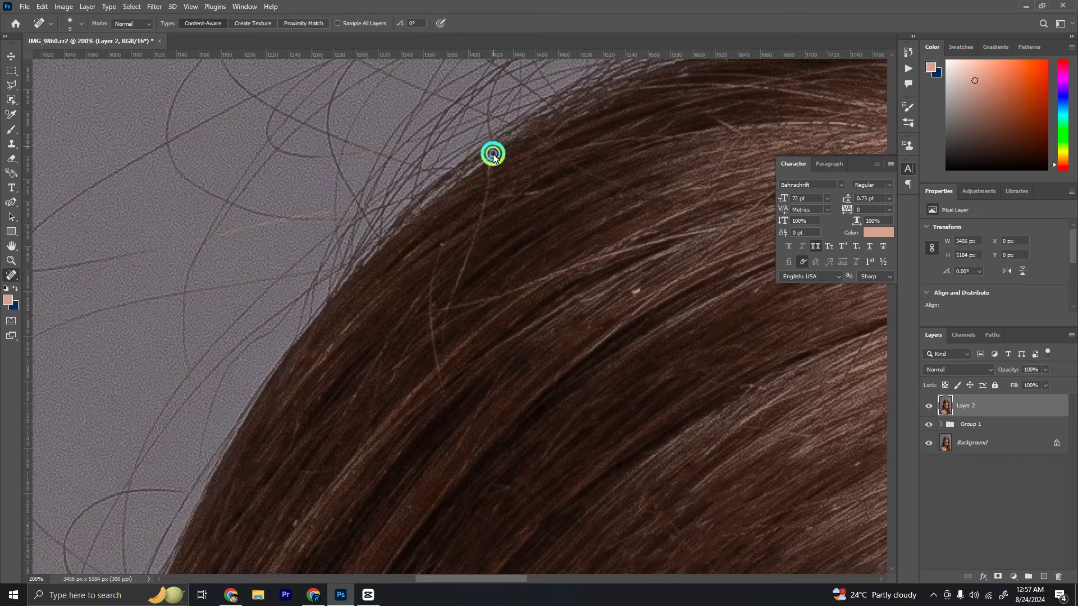
{"action": "left_click_drag", "start_coordinate": [490, 154], "coordinate": [443, 310]}
{"action": "left_click_drag", "start_coordinate": [447, 236], "coordinate": [430, 343]}
{"action": "left_click_drag", "start_coordinate": [475, 295], "coordinate": [378, 365]}
{"action": "scroll", "coordinate": [361, 322], "scroll_direction": "up", "scroll_amount": 2}
{"action": "scroll", "coordinate": [361, 322], "scroll_direction": "right", "scroll_amount": 3}
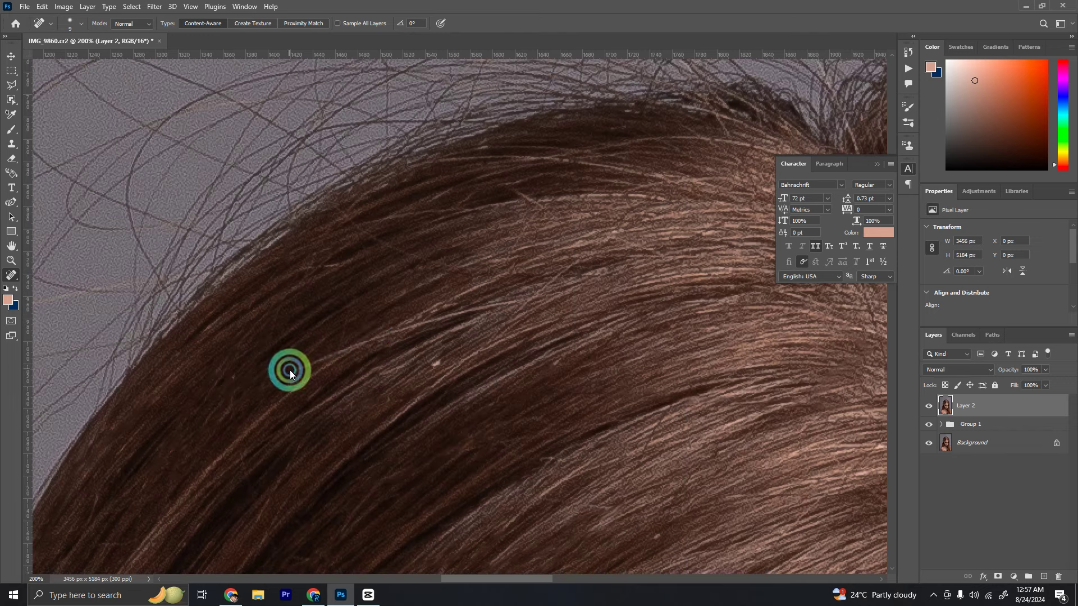
{"action": "mouse_move", "coordinate": [289, 368]}
{"action": "left_mouse_down"}
{"action": "mouse_move", "coordinate": [530, 297]}
{"action": "mouse_move", "coordinate": [432, 265]}
{"action": "left_mouse_up"}
{"action": "left_click_drag", "start_coordinate": [505, 257], "coordinate": [513, 188]}
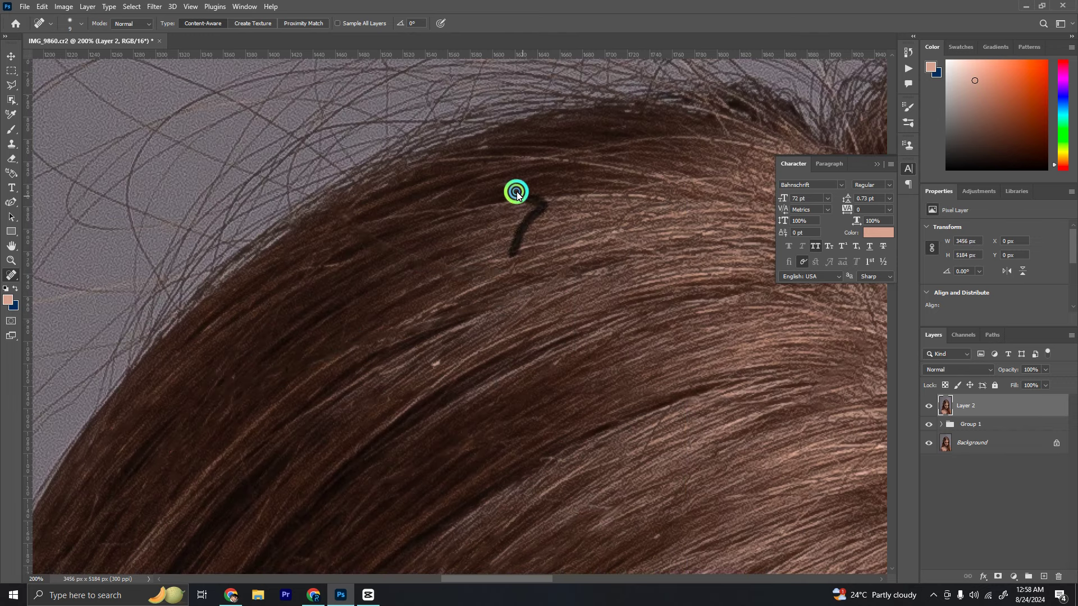
{"action": "scroll", "coordinate": [547, 242], "scroll_direction": "down", "scroll_amount": 2}
{"action": "scroll", "coordinate": [547, 242], "scroll_direction": "left", "scroll_amount": 3}
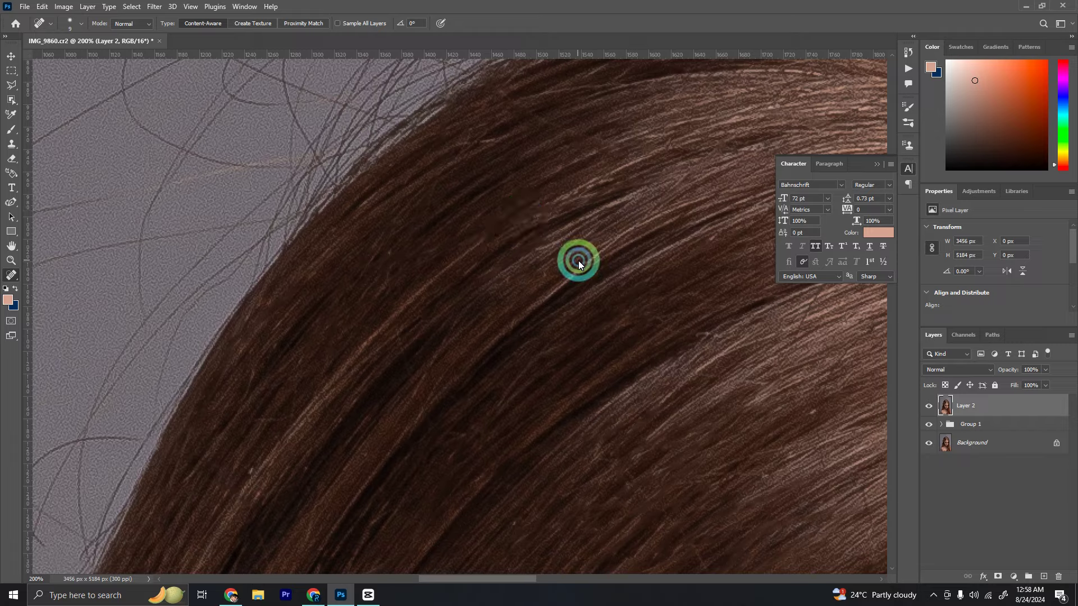
{"action": "scroll", "coordinate": [578, 263], "scroll_direction": "down", "scroll_amount": 3}
{"action": "scroll", "coordinate": [381, 168], "scroll_direction": "down", "scroll_amount": 2}
{"action": "scroll", "coordinate": [409, 310], "scroll_direction": "up", "scroll_amount": 3}
- Heal the stray hairs around the hair parting
{"action": "left_click_drag", "start_coordinate": [289, 405], "coordinate": [350, 387]}
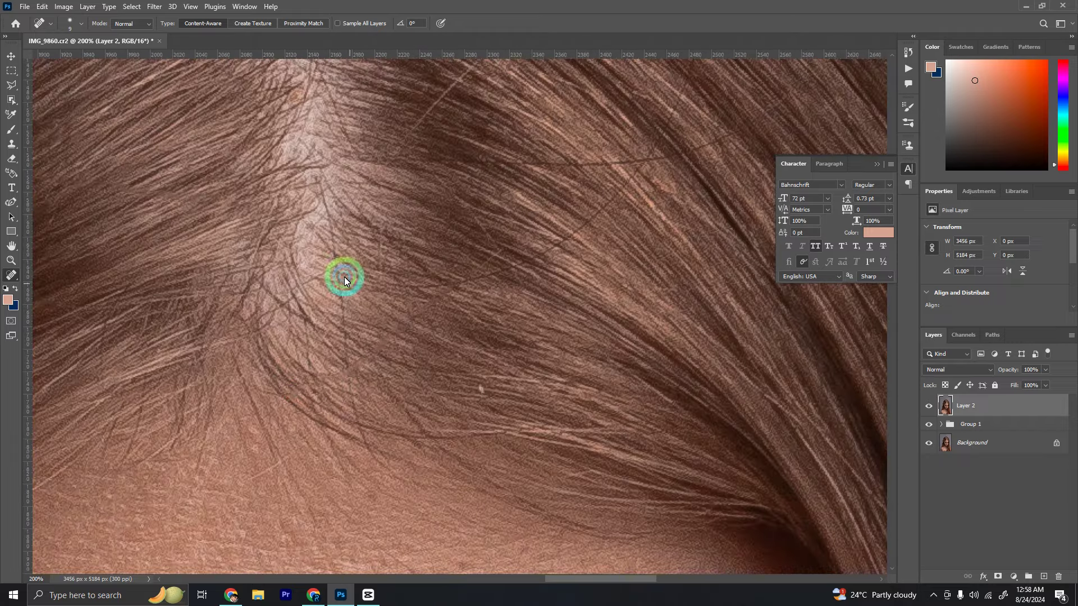
{"action": "left_click_drag", "start_coordinate": [321, 187], "coordinate": [343, 413]}
{"action": "left_click_drag", "start_coordinate": [366, 279], "coordinate": [611, 204]}
{"action": "scroll", "coordinate": [560, 295], "scroll_direction": "right", "scroll_amount": 2}
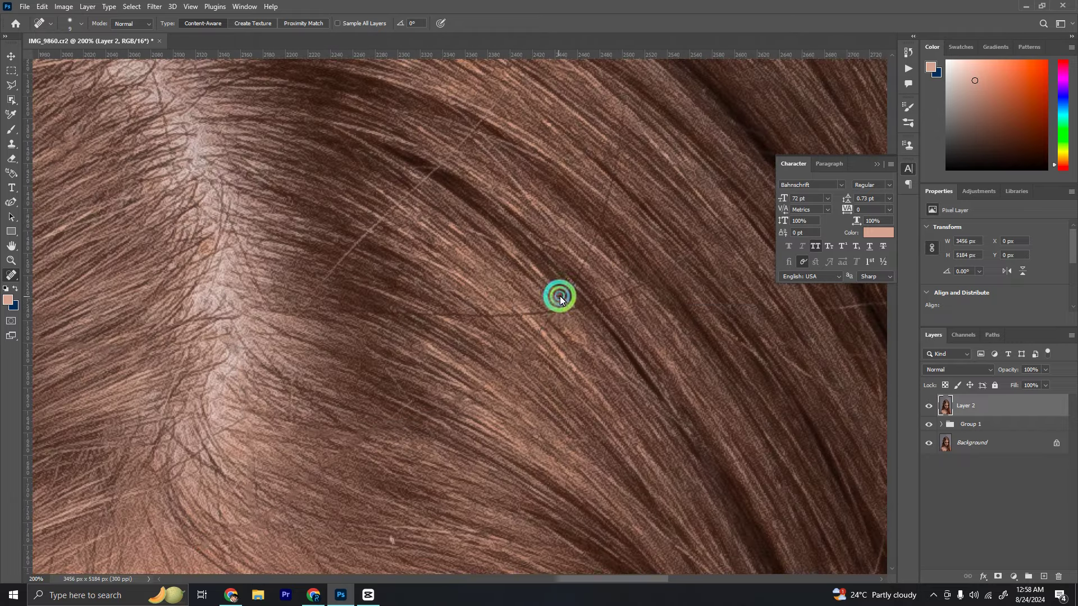
{"action": "left_click_drag", "start_coordinate": [555, 312], "coordinate": [621, 132]}
{"action": "mouse_move", "coordinate": [643, 285]}
{"action": "left_mouse_down"}
{"action": "mouse_move", "coordinate": [606, 305]}
{"action": "mouse_move", "coordinate": [337, 312]}
{"action": "left_mouse_up"}
{"action": "scroll", "coordinate": [337, 313], "scroll_direction": "left", "scroll_amount": 1}
{"action": "left_click_drag", "start_coordinate": [354, 386], "coordinate": [499, 197]}
{"action": "scroll", "coordinate": [500, 197], "scroll_direction": "right", "scroll_amount": 1}
- Heal the remaining stray hairs crossing the hair toward its edge
{"action": "left_click_drag", "start_coordinate": [250, 334], "coordinate": [606, 258]}
{"action": "scroll", "coordinate": [606, 257], "scroll_direction": "right", "scroll_amount": 1}
{"action": "left_click_drag", "start_coordinate": [490, 337], "coordinate": [598, 314]}
{"action": "left_click_drag", "start_coordinate": [654, 275], "coordinate": [698, 301]}
{"action": "scroll", "coordinate": [352, 297], "scroll_direction": "left", "scroll_amount": 4}
{"action": "scroll", "coordinate": [352, 297], "scroll_direction": "up", "scroll_amount": 2}
{"action": "mouse_move", "coordinate": [352, 298]}
{"action": "left_mouse_down"}
{"action": "mouse_move", "coordinate": [629, 256]}
{"action": "mouse_move", "coordinate": [454, 234]}
{"action": "left_mouse_up"}
{"action": "scroll", "coordinate": [522, 190], "scroll_direction": "right", "scroll_amount": 3}
{"action": "left_click_drag", "start_coordinate": [528, 277], "coordinate": [629, 292]}
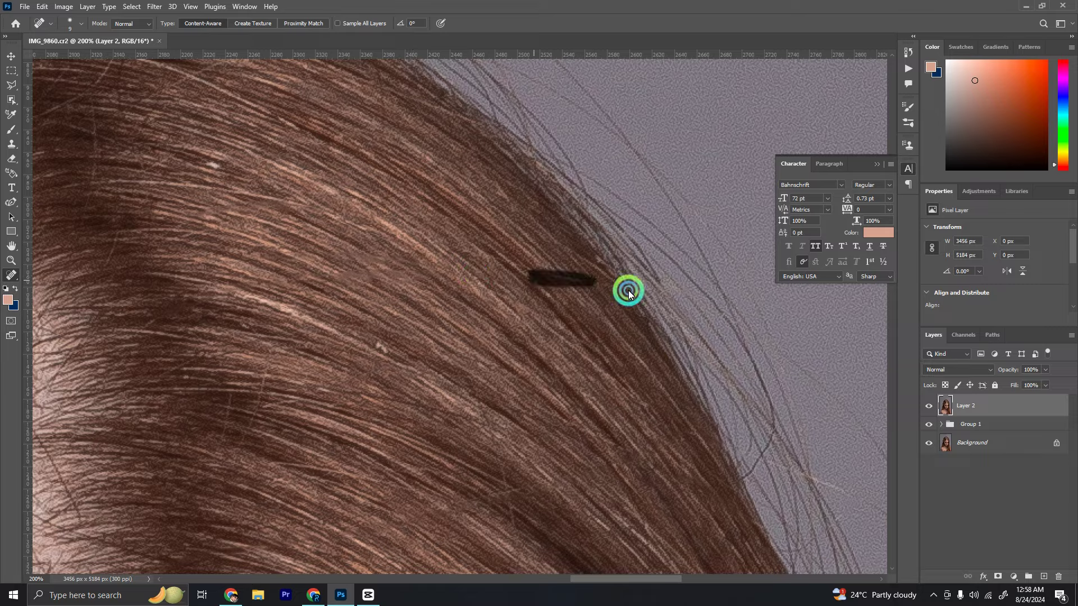
{"action": "scroll", "coordinate": [513, 308], "scroll_direction": "down", "scroll_amount": 5}
{"action": "scroll", "coordinate": [562, 284], "scroll_direction": "up", "scroll_amount": 2}
{"action": "scroll", "coordinate": [777, 430], "scroll_direction": "up", "scroll_amount": 4}
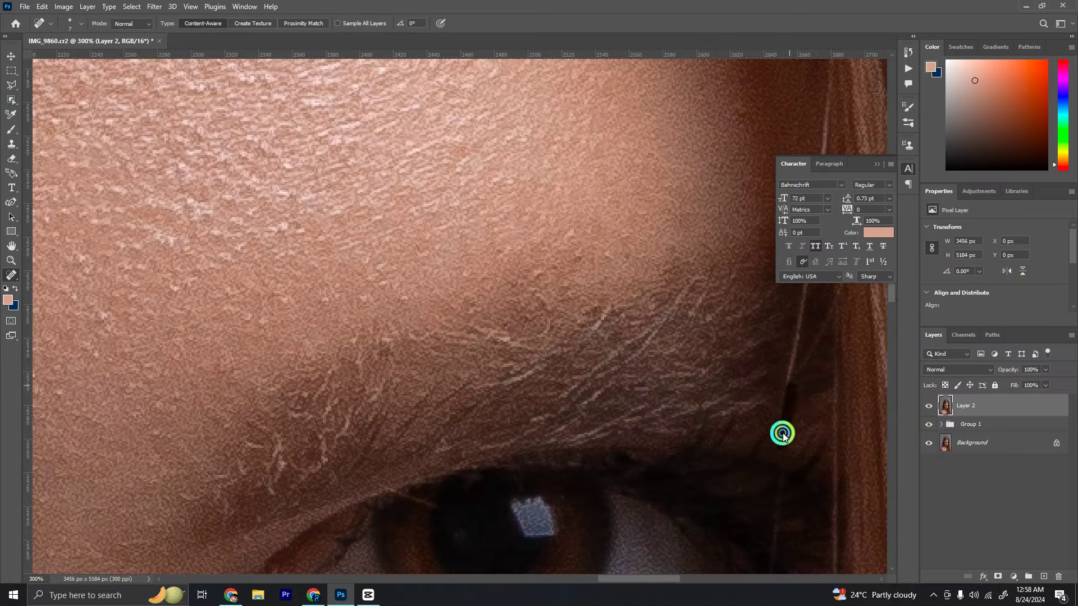
- Heal the stray strand and flyaway hair beside the right temple
{"action": "scroll", "coordinate": [651, 388], "scroll_direction": "right", "scroll_amount": 3}
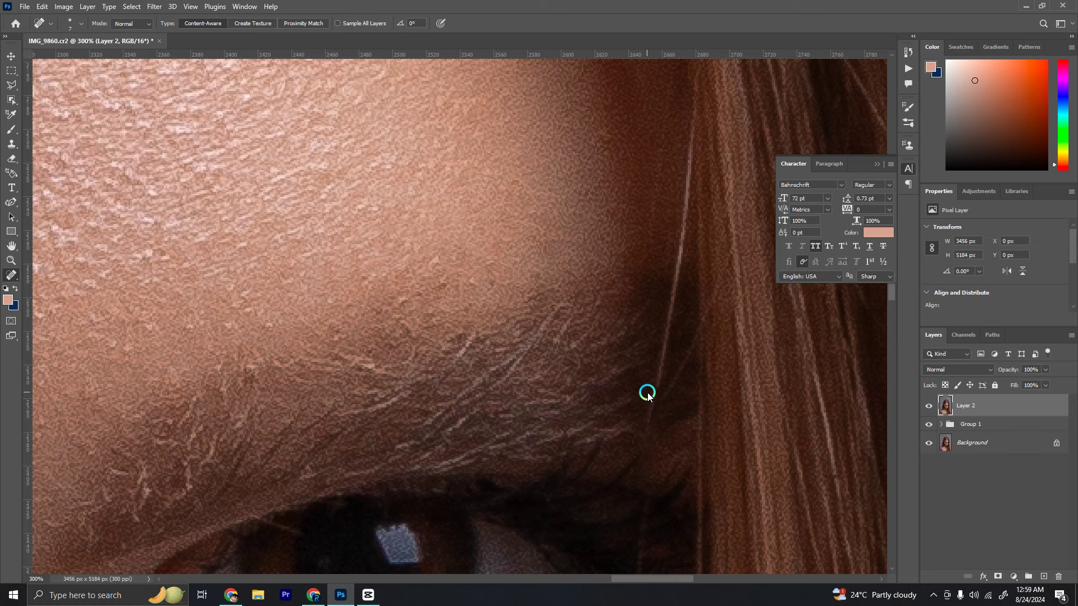
{"action": "left_click_drag", "start_coordinate": [664, 413], "coordinate": [678, 300]}
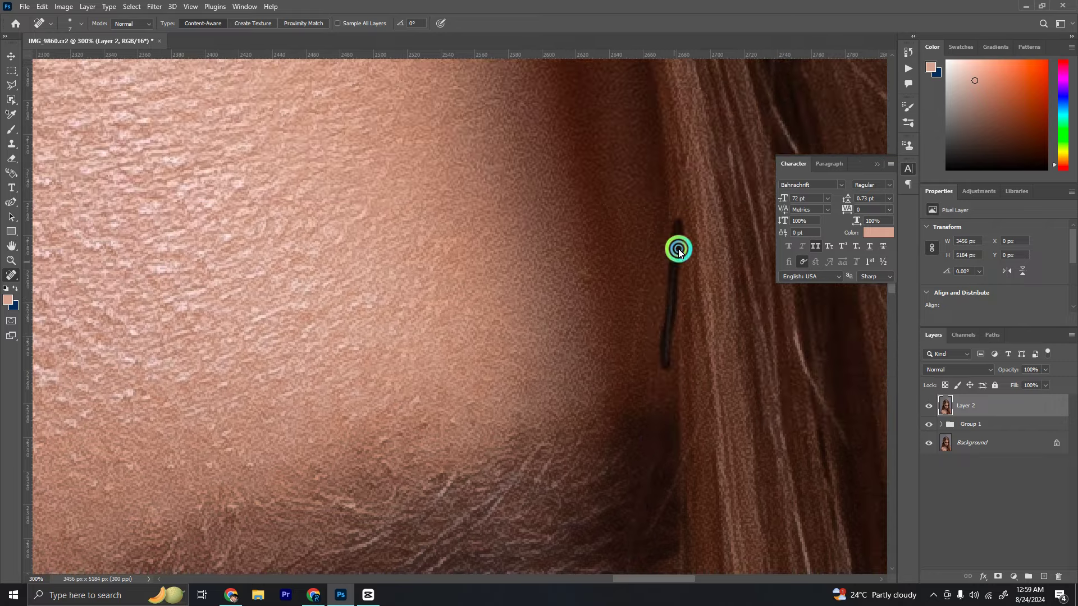
{"action": "scroll", "coordinate": [676, 247], "scroll_direction": "down", "scroll_amount": 1}
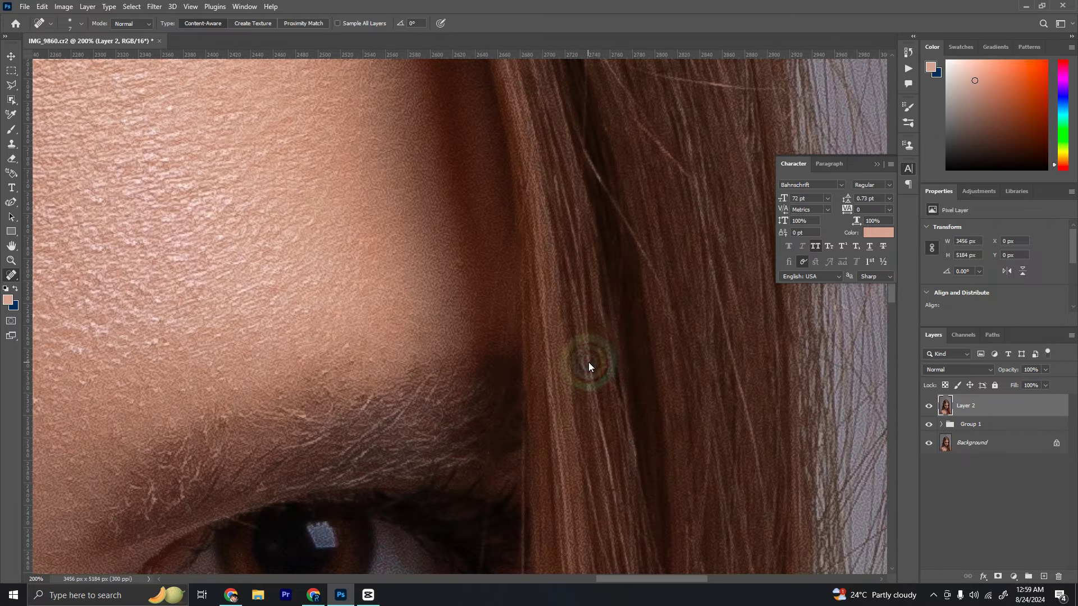
{"action": "scroll", "coordinate": [622, 225], "scroll_direction": "up", "scroll_amount": 1}
{"action": "scroll", "coordinate": [645, 347], "scroll_direction": "up", "scroll_amount": 1}
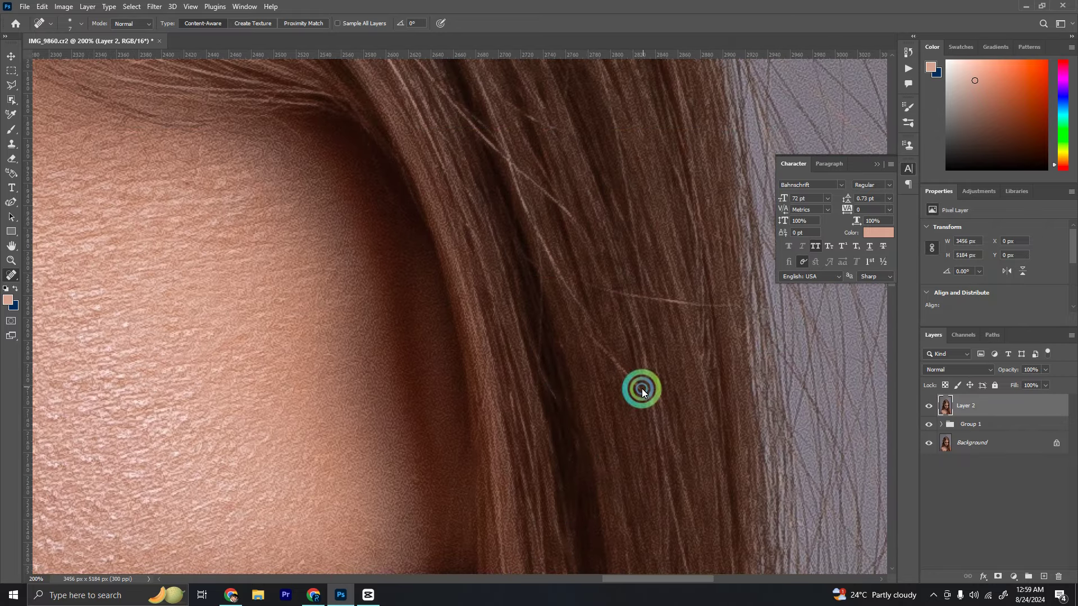
{"action": "left_click_drag", "start_coordinate": [473, 128], "coordinate": [554, 211]}
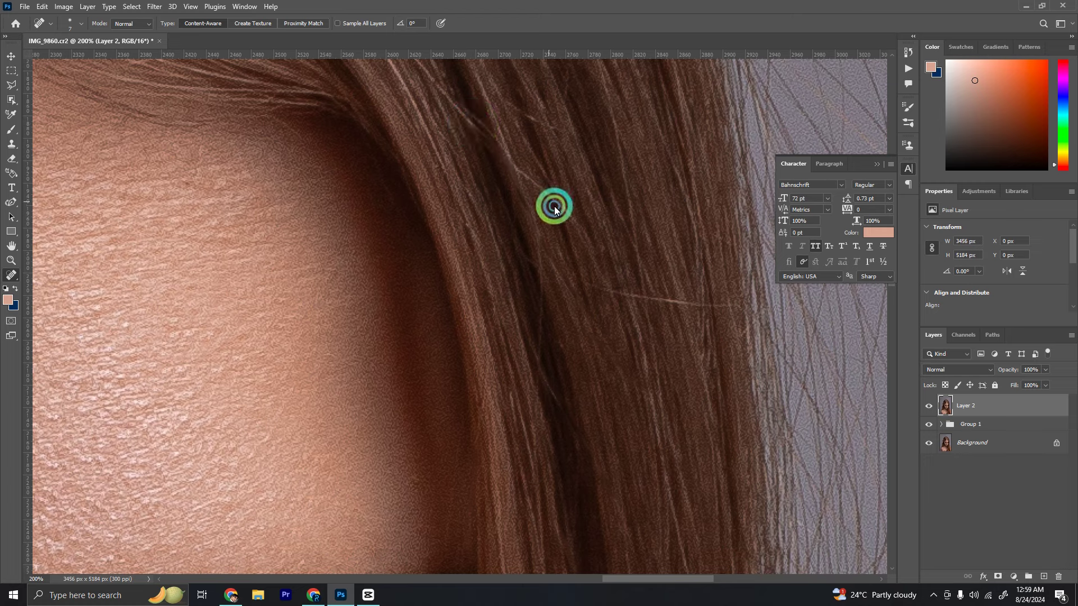
- Hide Layer 2 to compare the retouched hair with the original
{"action": "scroll", "coordinate": [510, 320], "scroll_direction": "up", "scroll_amount": 2}
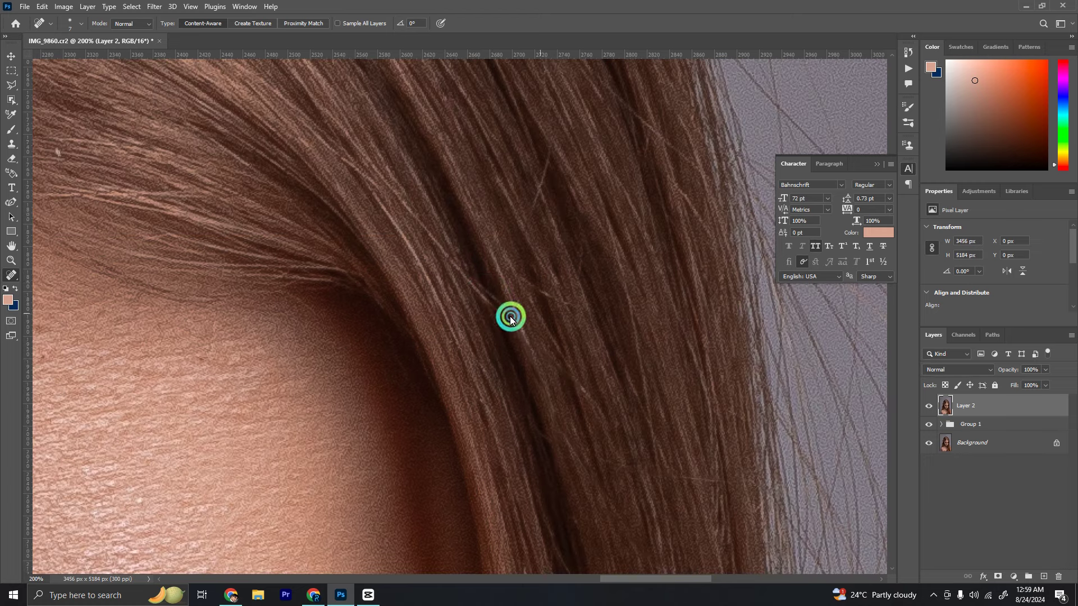
{"action": "scroll", "coordinate": [540, 293], "scroll_direction": "up", "scroll_amount": 2}
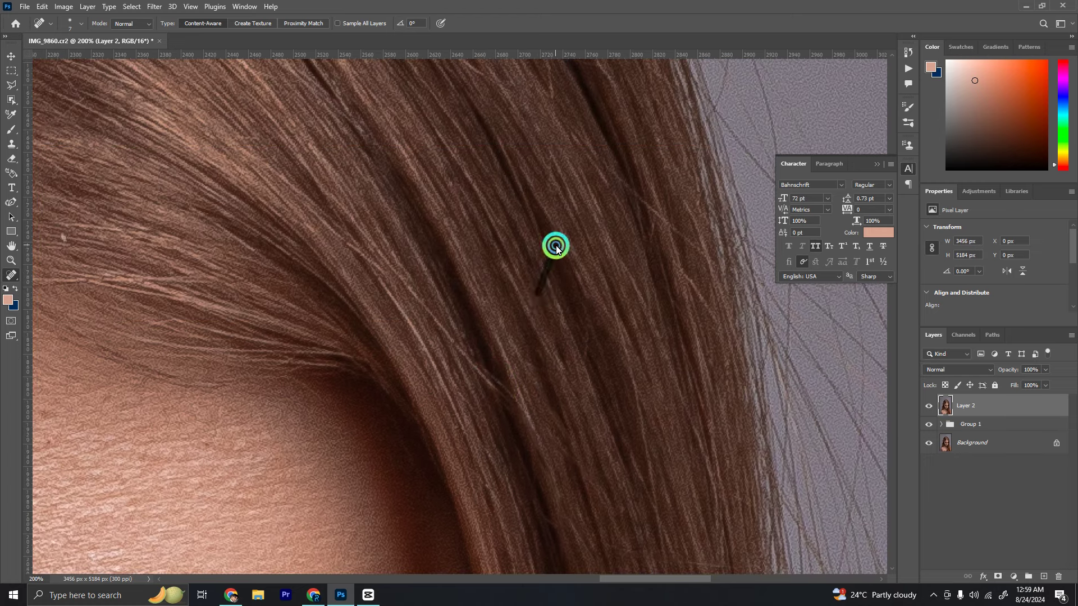
{"action": "scroll", "coordinate": [610, 375], "scroll_direction": "left", "scroll_amount": 3}
{"action": "scroll", "coordinate": [584, 285], "scroll_direction": "right", "scroll_amount": 4}
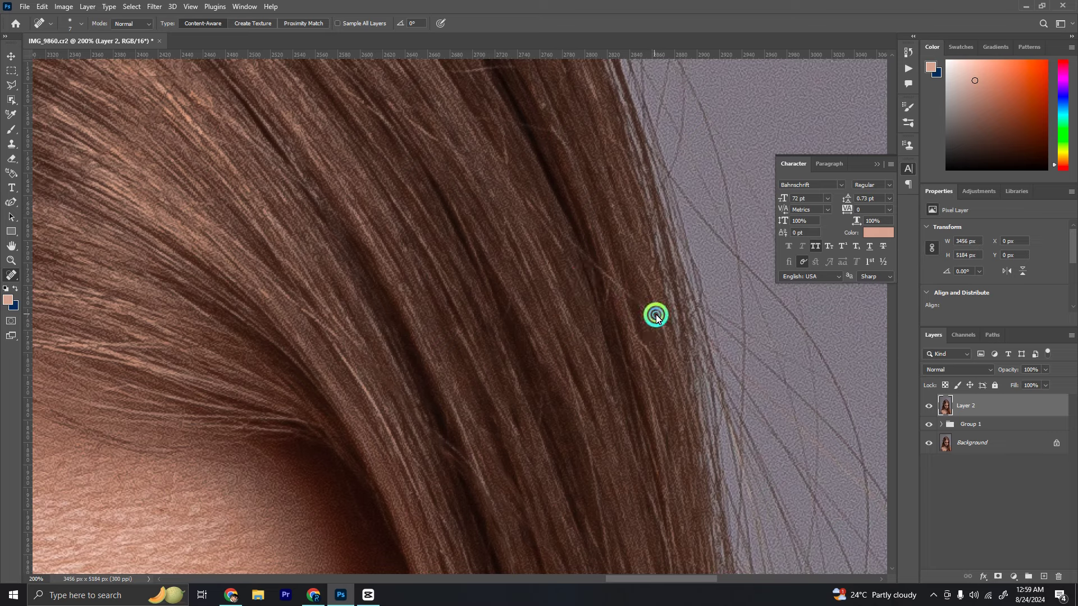
{"action": "scroll", "coordinate": [632, 341], "scroll_direction": "left", "scroll_amount": 3}
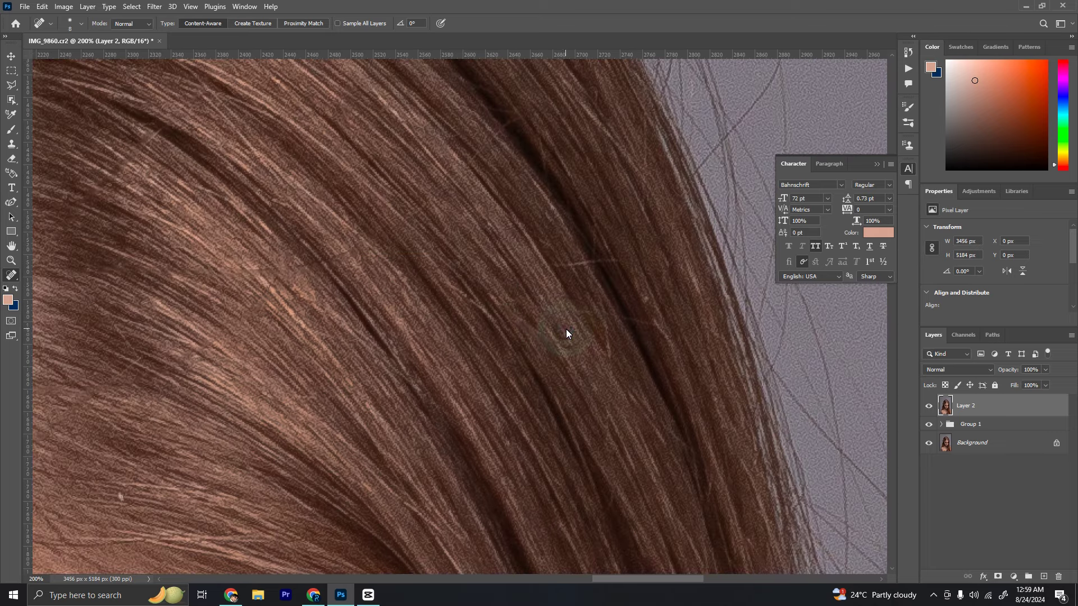
{"action": "scroll", "coordinate": [614, 260], "scroll_direction": "left", "scroll_amount": 4}
{"action": "scroll", "coordinate": [625, 308], "scroll_direction": "left", "scroll_amount": 4}
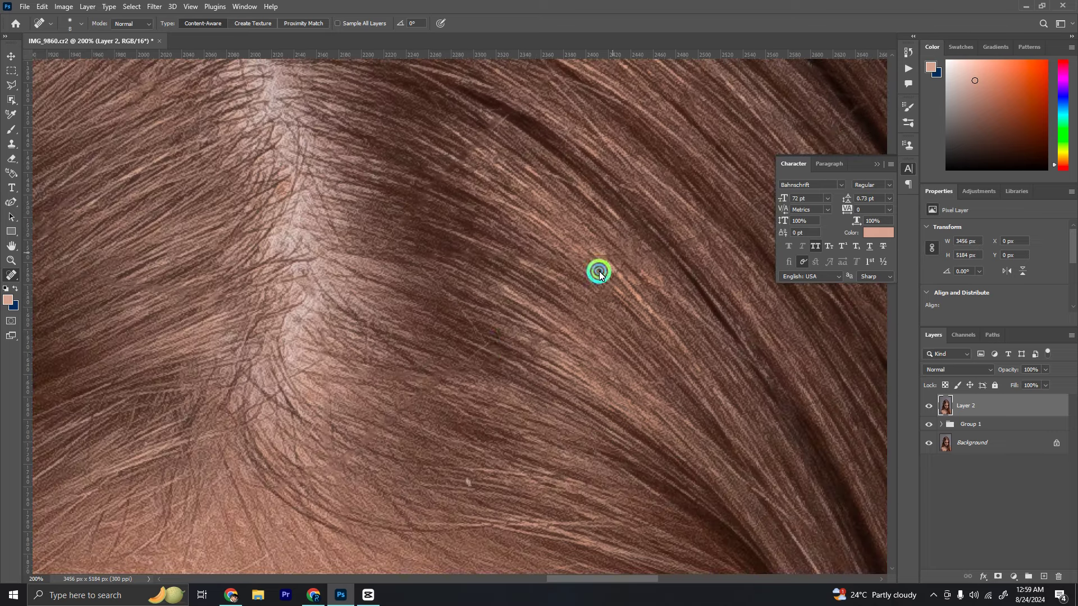
{"action": "scroll", "coordinate": [491, 309], "scroll_direction": "down", "scroll_amount": 4}
{"action": "scroll", "coordinate": [534, 303], "scroll_direction": "left", "scroll_amount": 5}
{"action": "scroll", "coordinate": [539, 320], "scroll_direction": "left", "scroll_amount": 2}
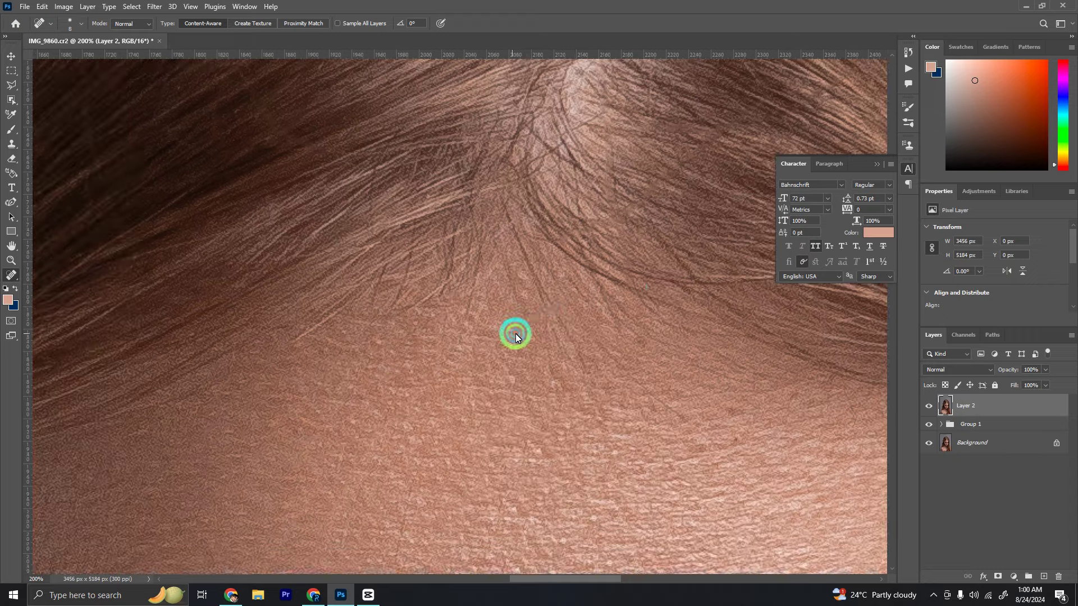
{"action": "scroll", "coordinate": [505, 281], "scroll_direction": "down", "scroll_amount": 2}
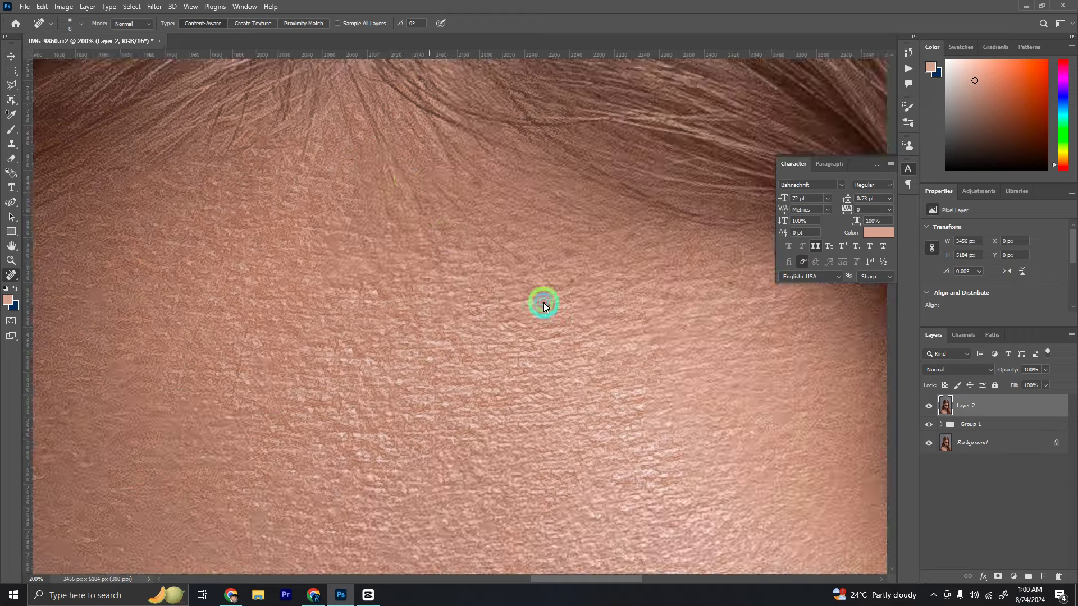
{"action": "scroll", "coordinate": [561, 309], "scroll_direction": "down", "scroll_amount": 3}
{"action": "left_click", "coordinate": [929, 405]}
- Show Layer 2 again and heal the diagonal stray hair and strands along the side hair
{"action": "left_click", "coordinate": [928, 405]}
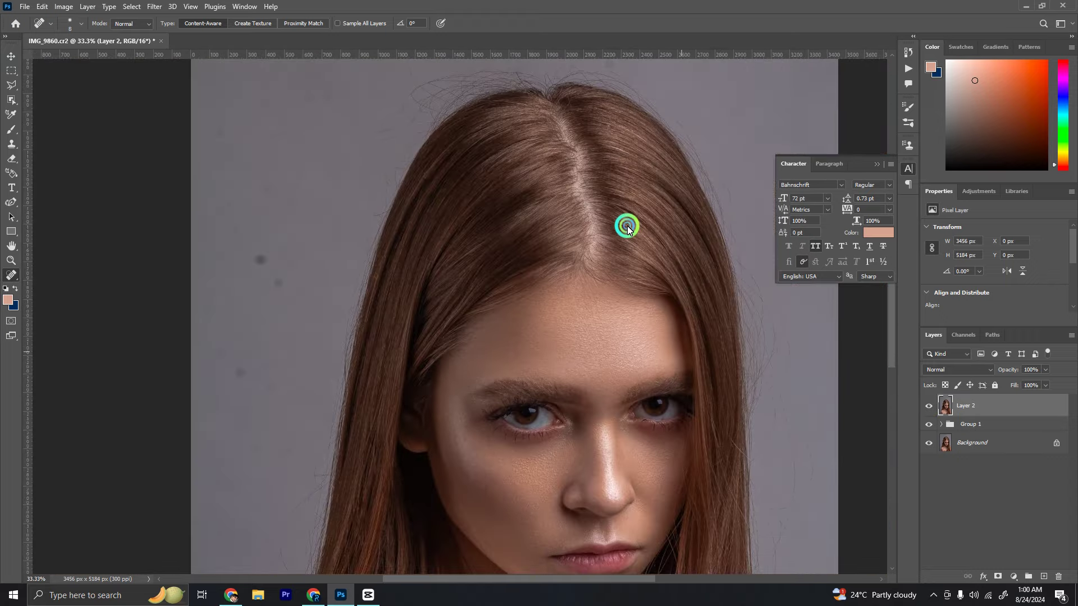
{"action": "scroll", "coordinate": [627, 226], "scroll_direction": "up", "scroll_amount": 3}
{"action": "scroll", "coordinate": [661, 294], "scroll_direction": "up", "scroll_amount": 2}
{"action": "left_click_drag", "start_coordinate": [608, 252], "coordinate": [491, 334]}
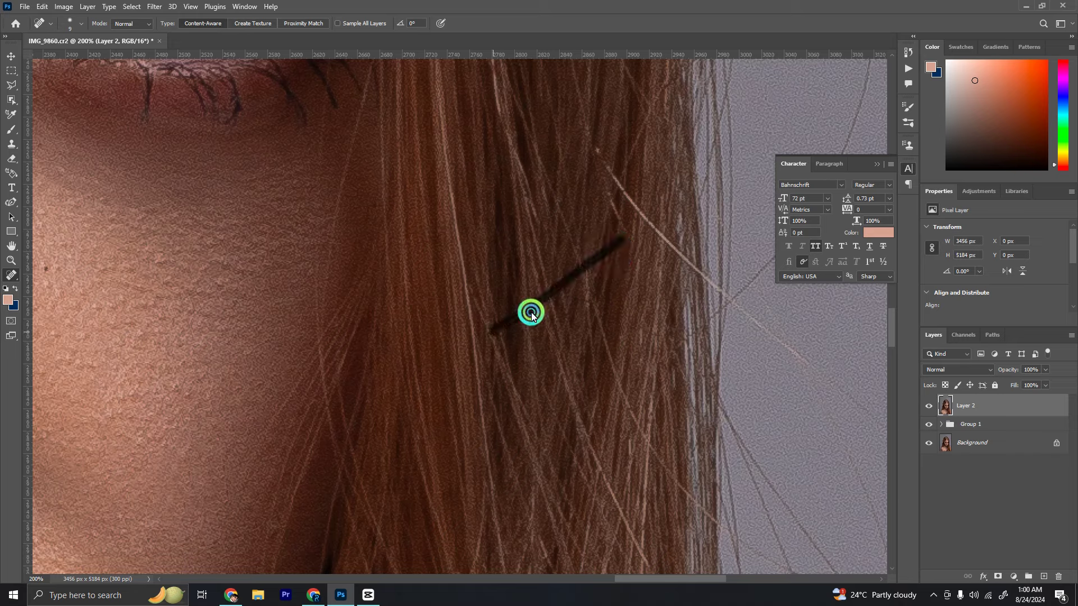
{"action": "left_click_drag", "start_coordinate": [612, 171], "coordinate": [706, 280]}
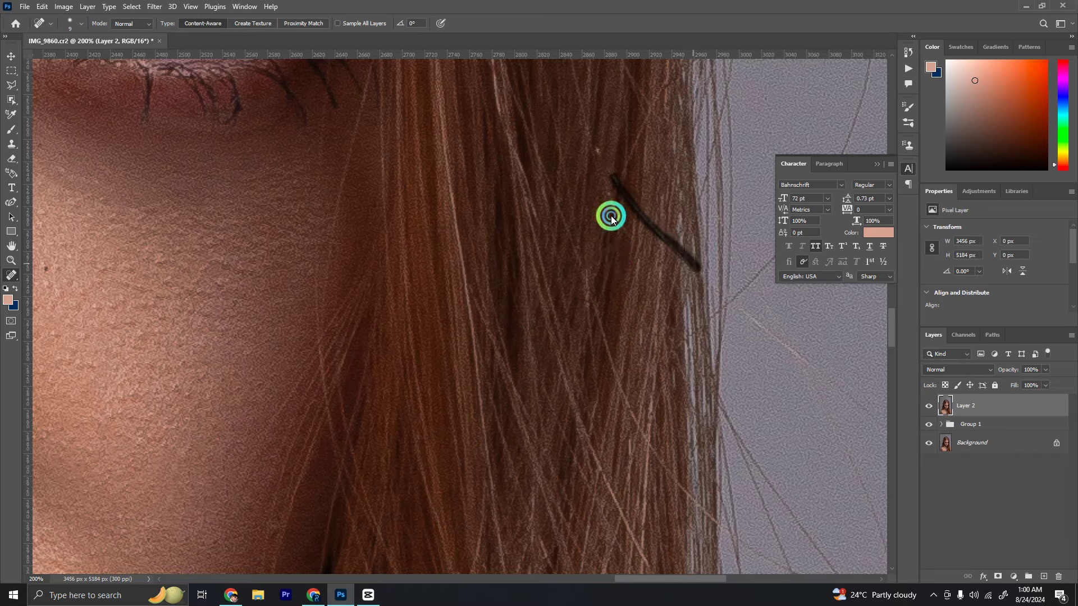
{"action": "left_click_drag", "start_coordinate": [590, 281], "coordinate": [704, 509]}
- Heal stray hairs near and below the chin, adjusting the healing brush settings
{"action": "scroll", "coordinate": [718, 159], "scroll_direction": "down", "scroll_amount": 5}
{"action": "scroll", "coordinate": [718, 158], "scroll_direction": "down", "scroll_amount": 5}
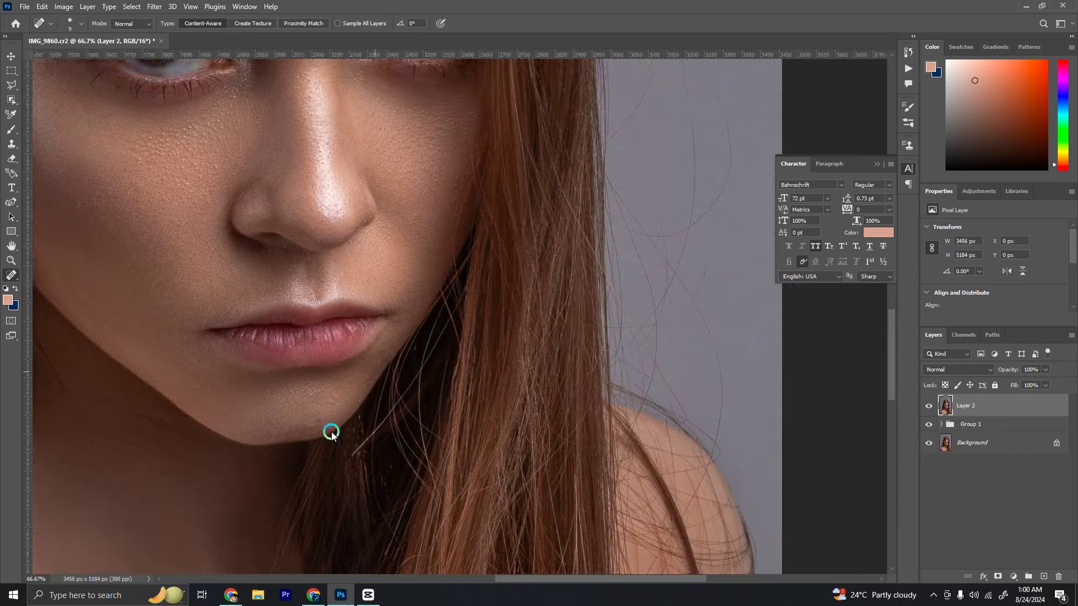
{"action": "scroll", "coordinate": [330, 433], "scroll_direction": "up", "scroll_amount": 5}
{"action": "mouse_move", "coordinate": [565, 412]}
{"action": "left_mouse_down"}
{"action": "mouse_move", "coordinate": [678, 321]}
{"action": "mouse_move", "coordinate": [524, 385]}
{"action": "left_mouse_up"}
{"action": "right_click", "coordinate": [710, 371]}
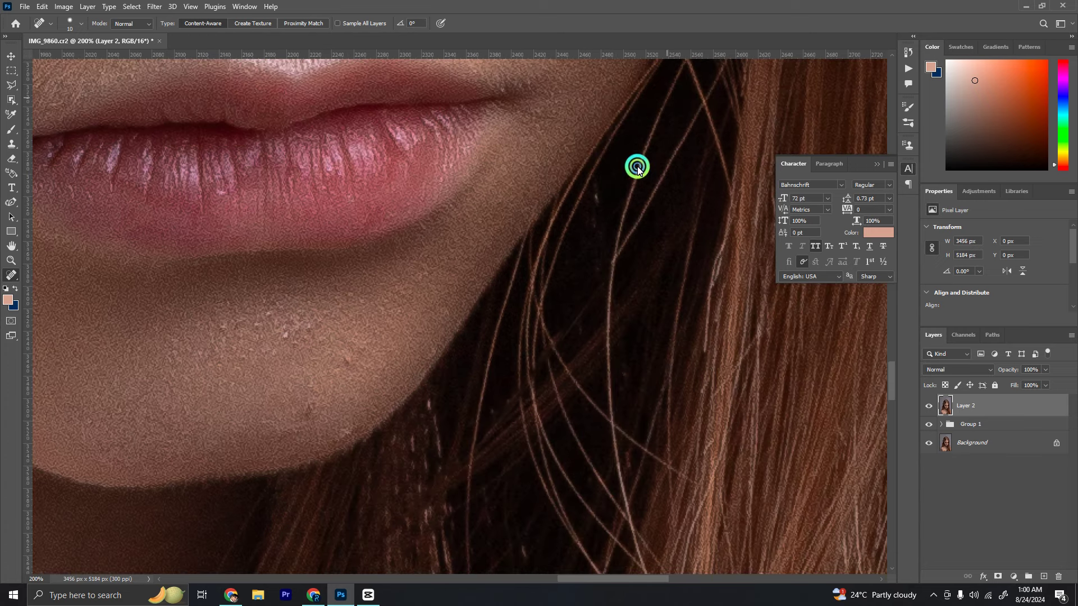
{"action": "scroll", "coordinate": [637, 167], "scroll_direction": "up", "scroll_amount": 3}
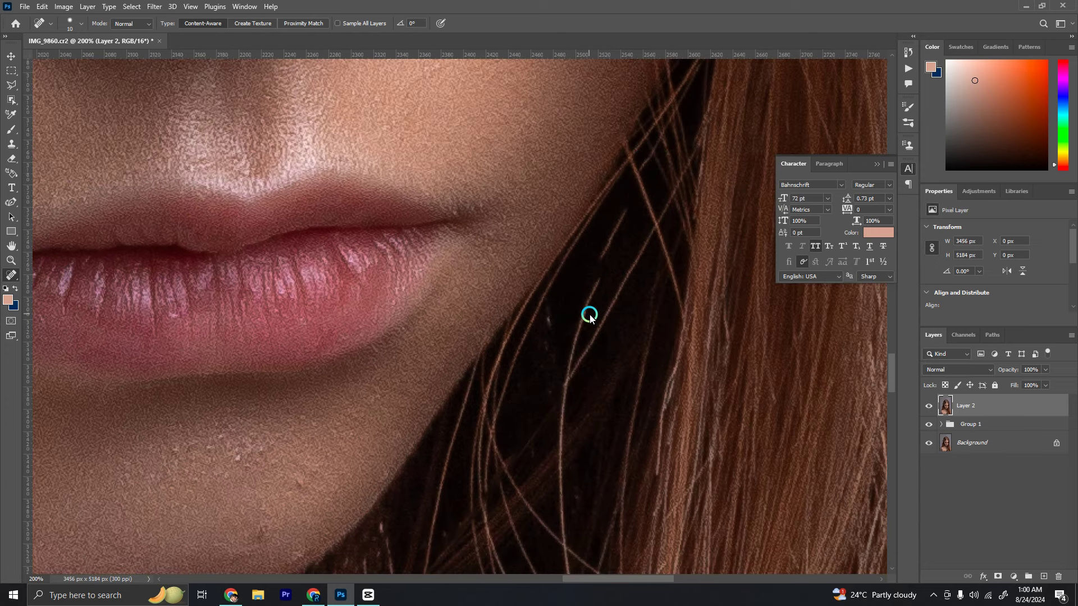
{"action": "left_click_drag", "start_coordinate": [578, 331], "coordinate": [621, 298]}
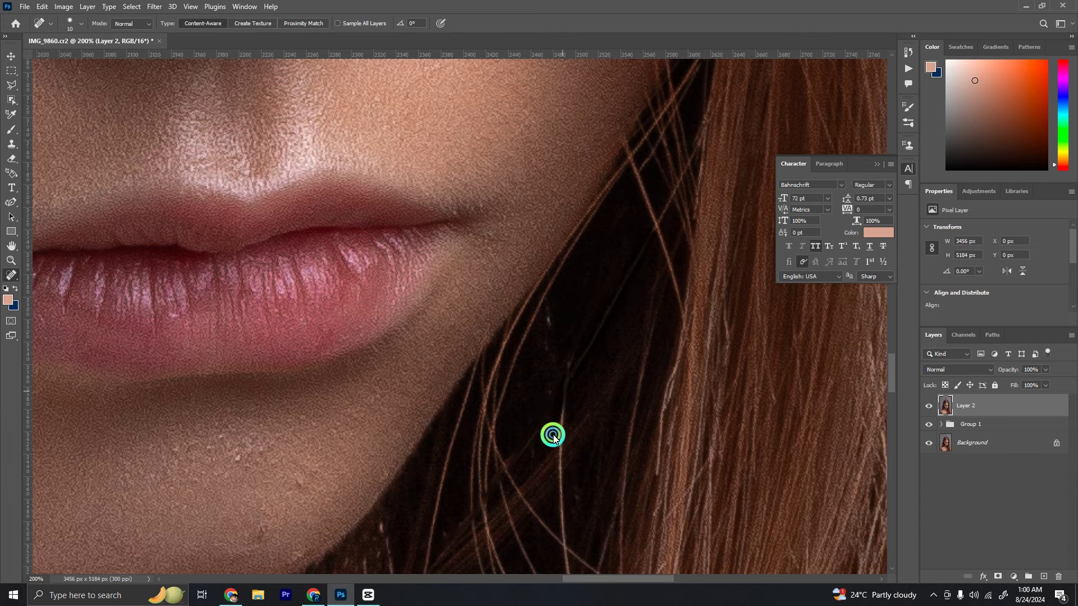
- Heal stray hairs among the dark strands and near the jaw edge
{"action": "scroll", "coordinate": [553, 438], "scroll_direction": "down", "scroll_amount": 5}
{"action": "left_click_drag", "start_coordinate": [542, 284], "coordinate": [563, 410]}
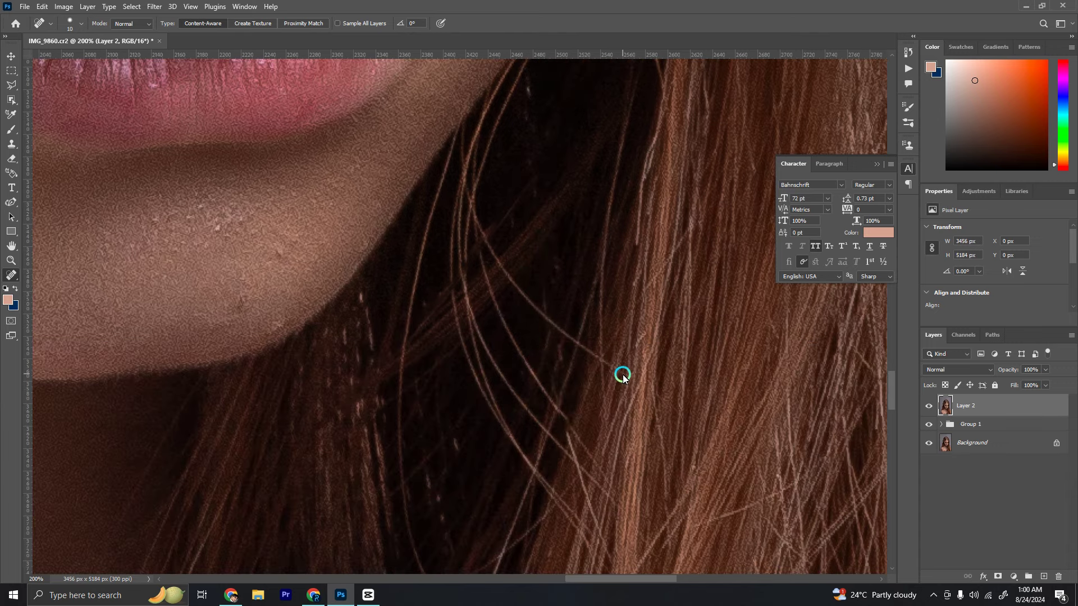
{"action": "left_click_drag", "start_coordinate": [597, 362], "coordinate": [599, 511]}
{"action": "left_click_drag", "start_coordinate": [596, 396], "coordinate": [522, 296]}
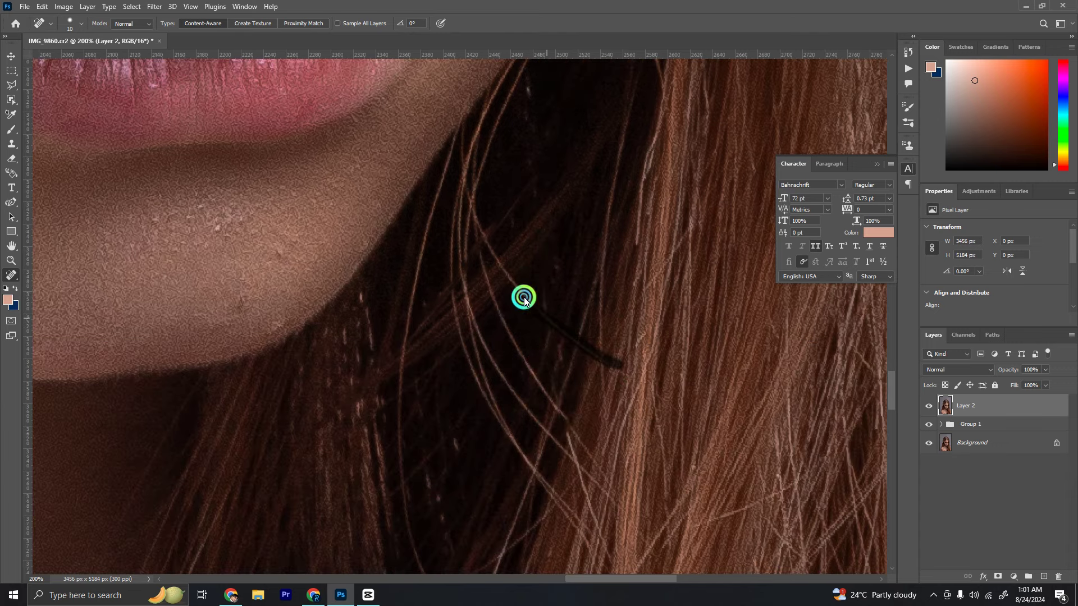
{"action": "scroll", "coordinate": [489, 392], "scroll_direction": "up", "scroll_amount": 2}
{"action": "left_click_drag", "start_coordinate": [510, 248], "coordinate": [474, 354]}
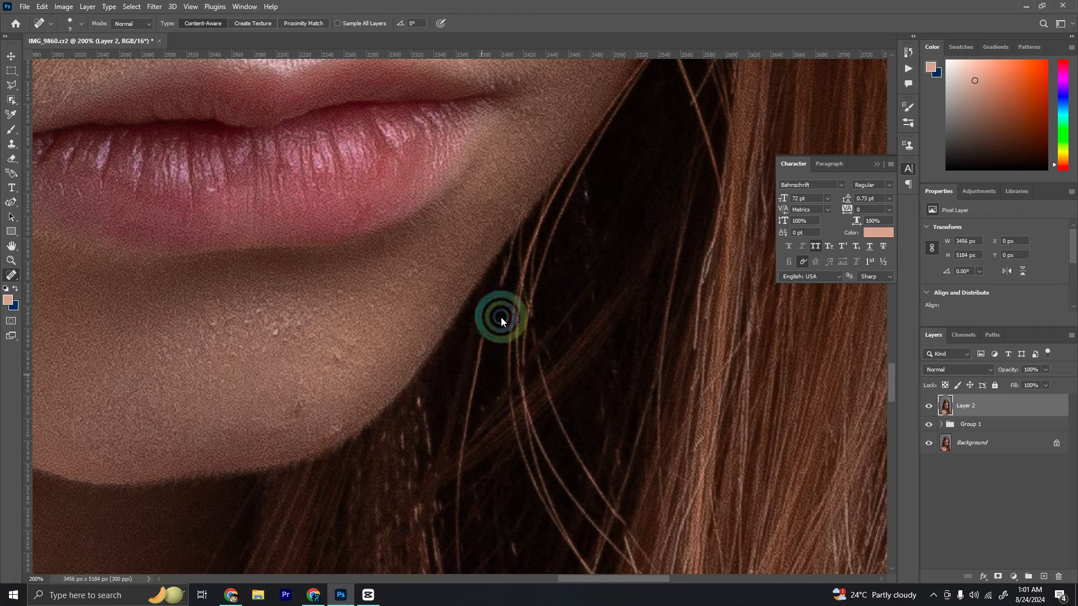
- Heal away the curled flyaway hair with two Spot Healing strokes
{"action": "scroll", "coordinate": [484, 380], "scroll_direction": "down", "scroll_amount": 5}
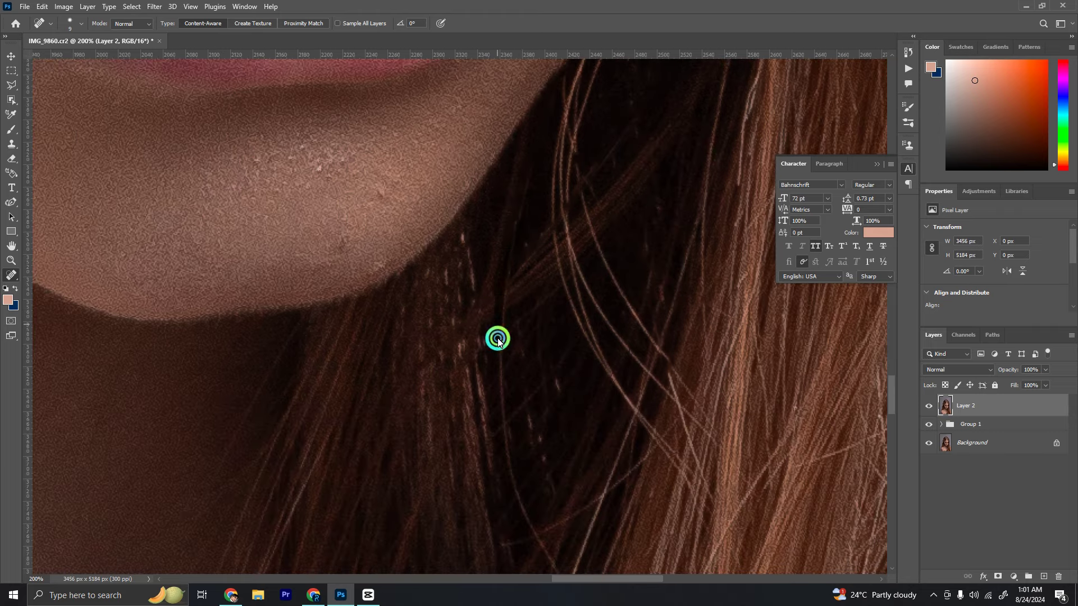
{"action": "scroll", "coordinate": [498, 342], "scroll_direction": "down", "scroll_amount": 3}
{"action": "scroll", "coordinate": [559, 343], "scroll_direction": "up", "scroll_amount": 3}
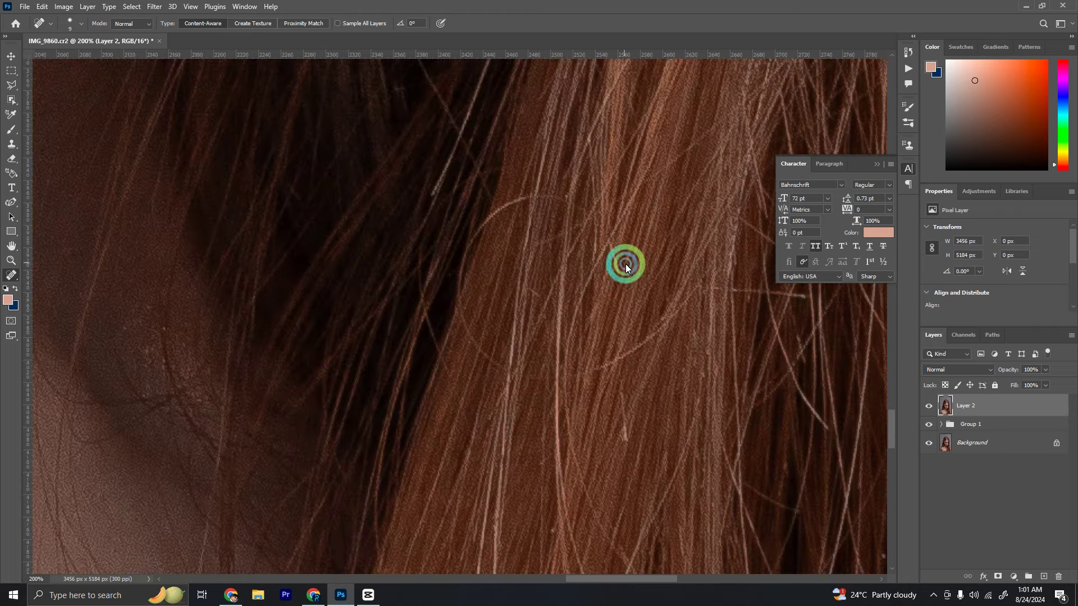
{"action": "left_click_drag", "start_coordinate": [620, 272], "coordinate": [518, 205]}
{"action": "left_click_drag", "start_coordinate": [593, 372], "coordinate": [697, 282]}
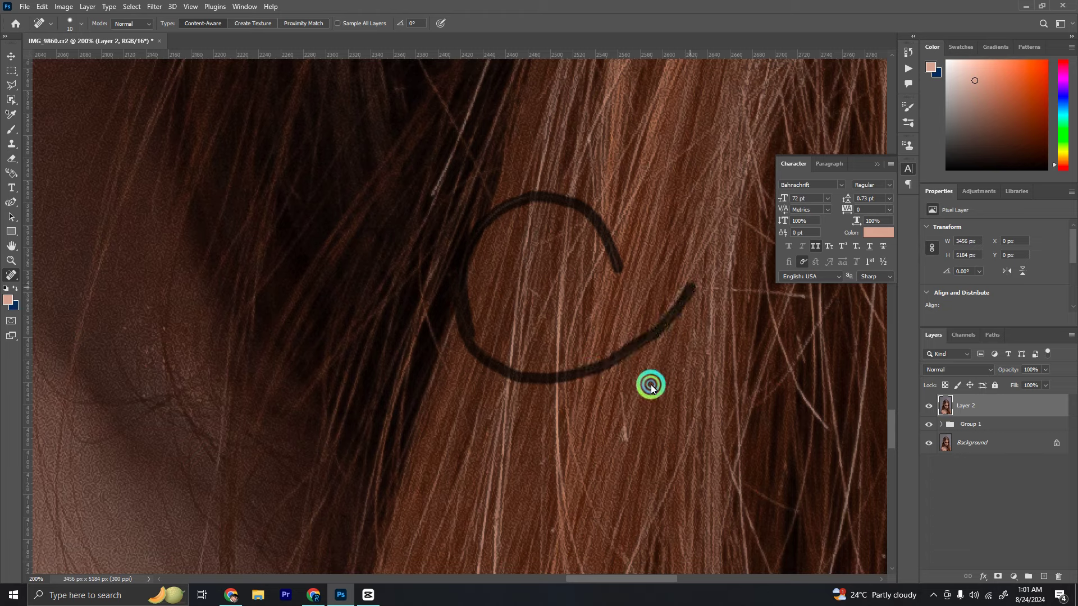
- Heal the crossing hair strand and the stray hairs further right in the hair
{"action": "scroll", "coordinate": [559, 305], "scroll_direction": "up", "scroll_amount": 2}
{"action": "scroll", "coordinate": [668, 414], "scroll_direction": "right", "scroll_amount": 3}
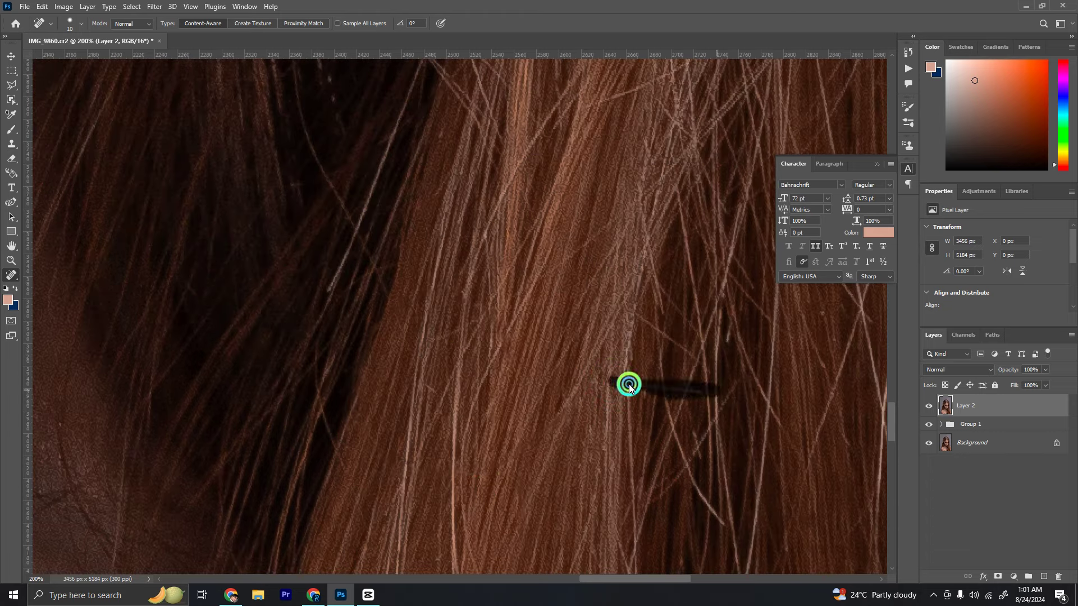
{"action": "scroll", "coordinate": [629, 388], "scroll_direction": "right", "scroll_amount": 3}
{"action": "left_click_drag", "start_coordinate": [608, 387], "coordinate": [582, 248]}
{"action": "scroll", "coordinate": [589, 445], "scroll_direction": "right", "scroll_amount": 1}
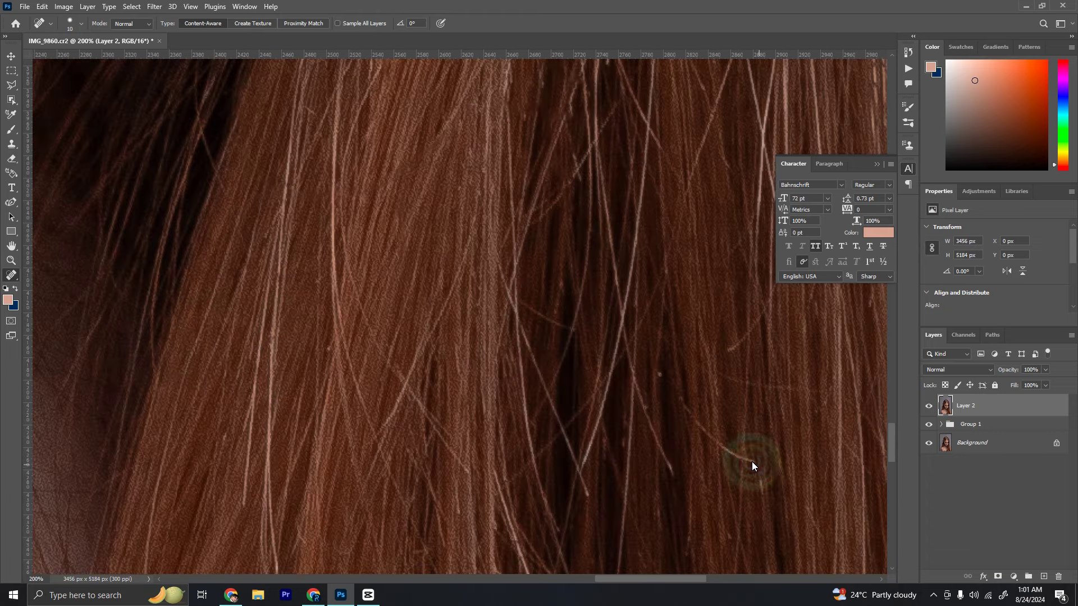
{"action": "mouse_move", "coordinate": [752, 466]}
{"action": "left_mouse_down"}
{"action": "mouse_move", "coordinate": [671, 465]}
{"action": "mouse_move", "coordinate": [630, 447]}
{"action": "left_mouse_up"}
- Heal the remaining stray strands near the centre of the hair and review the portrait
{"action": "scroll", "coordinate": [626, 393], "scroll_direction": "left", "scroll_amount": 1}
{"action": "left_click_drag", "start_coordinate": [618, 327], "coordinate": [594, 366]}
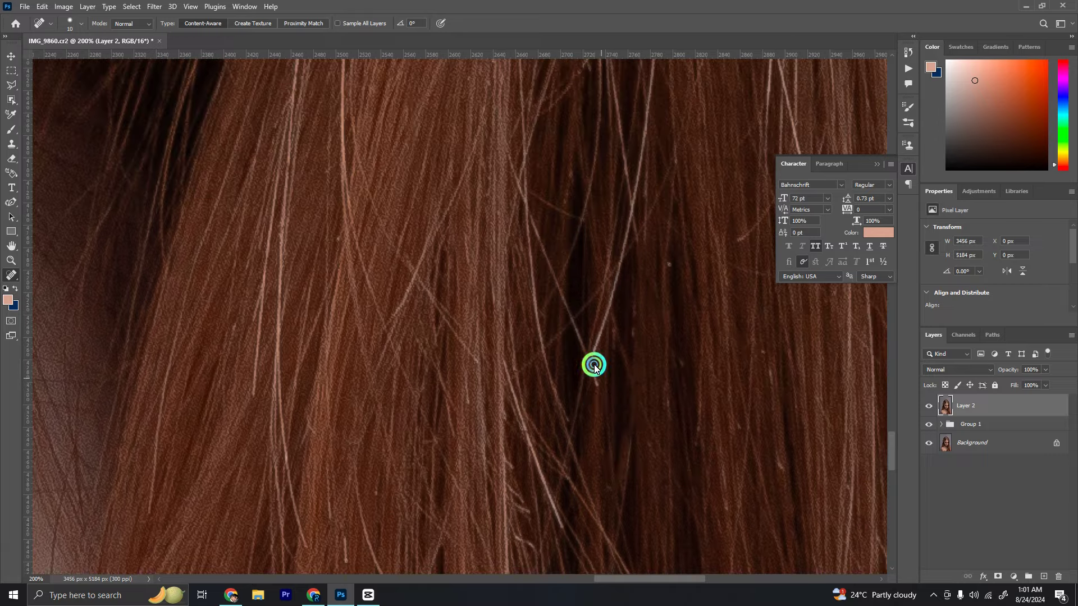
{"action": "left_click_drag", "start_coordinate": [620, 253], "coordinate": [593, 372]}
{"action": "mouse_move", "coordinate": [581, 213]}
{"action": "left_mouse_down"}
{"action": "mouse_move", "coordinate": [530, 197]}
{"action": "mouse_move", "coordinate": [580, 310]}
{"action": "left_mouse_up"}
{"action": "scroll", "coordinate": [701, 348], "scroll_direction": "down", "scroll_amount": 5}
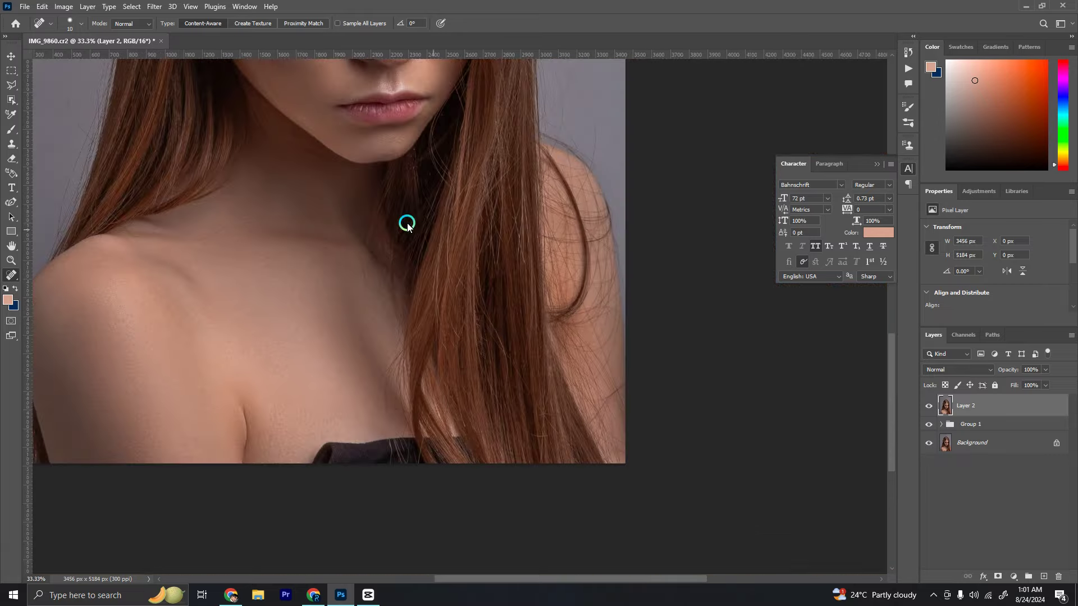
{"action": "scroll", "coordinate": [671, 331], "scroll_direction": "up", "scroll_amount": 2}
{"action": "scroll", "coordinate": [669, 405], "scroll_direction": "up", "scroll_amount": 2}
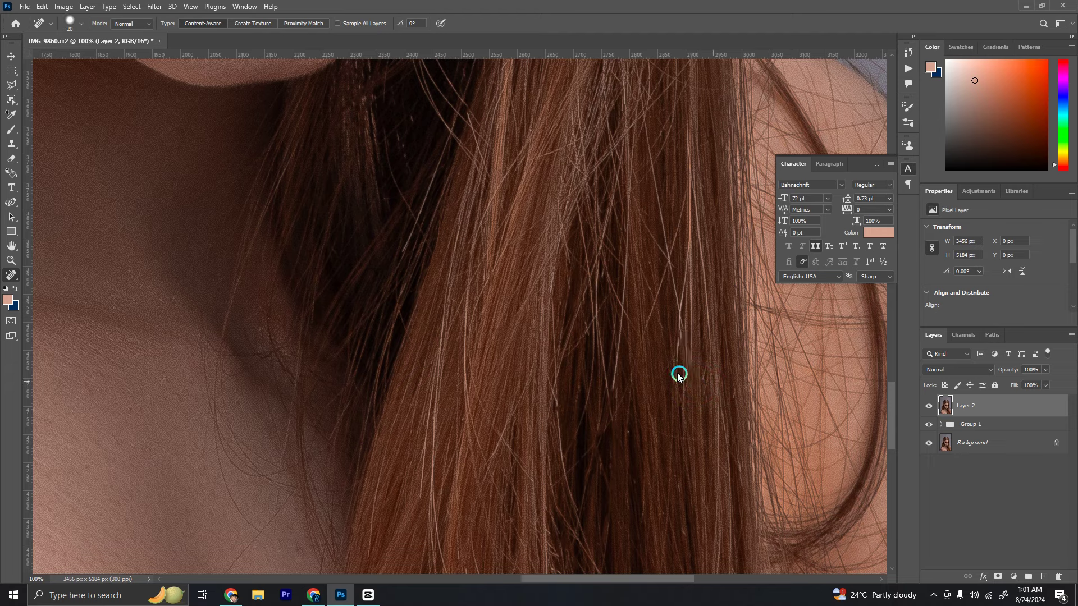
{"action": "scroll", "coordinate": [613, 260], "scroll_direction": "down", "scroll_amount": 3}
- Toggle the retouched layer off and on to compare against the original
{"action": "scroll", "coordinate": [599, 325], "scroll_direction": "down", "scroll_amount": 2}
{"action": "left_click", "coordinate": [927, 405]}
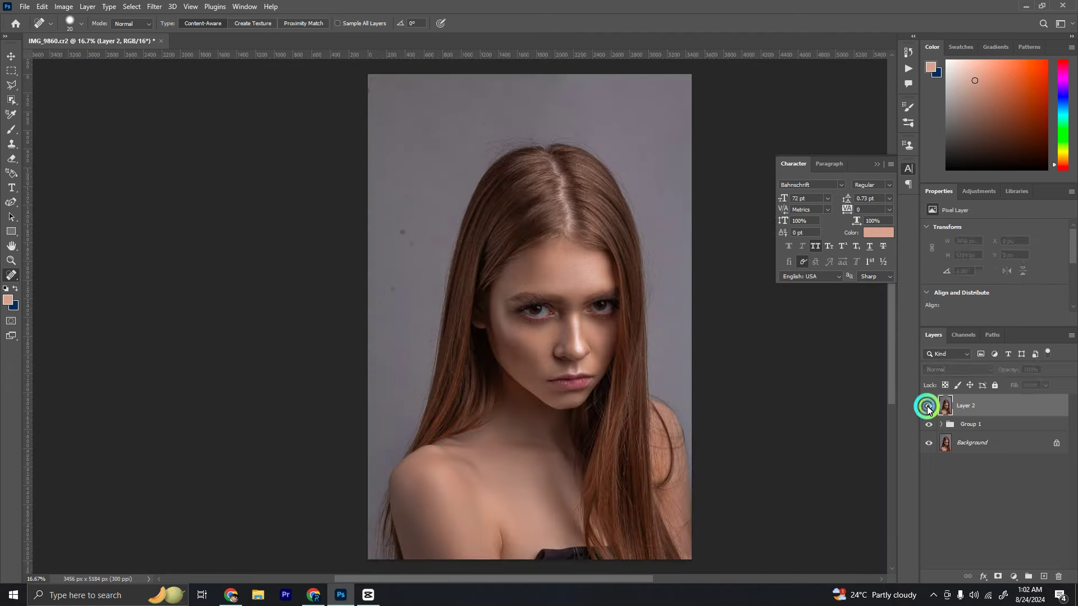
{"action": "left_click", "coordinate": [927, 405]}
{"action": "scroll", "coordinate": [450, 356], "scroll_direction": "up", "scroll_amount": 1}
{"action": "scroll", "coordinate": [443, 362], "scroll_direction": "up", "scroll_amount": 1}
{"action": "scroll", "coordinate": [434, 366], "scroll_direction": "up", "scroll_amount": 1}
- Select the background strip beside the hair with Object Selection and Quick Selection
{"action": "key", "text": "w"}
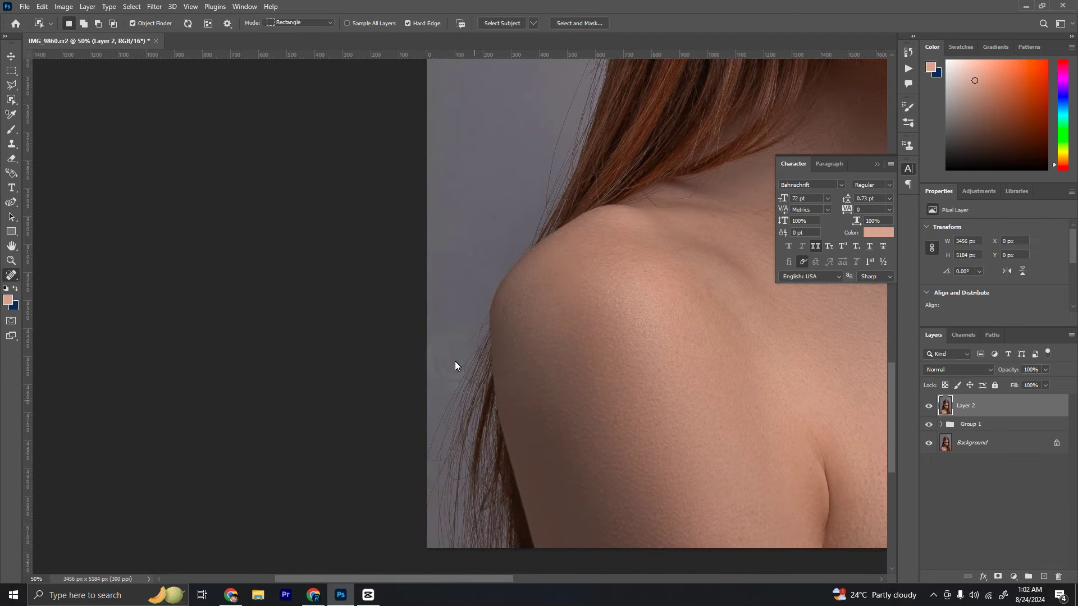
{"action": "left_click_drag", "start_coordinate": [444, 285], "coordinate": [451, 443]}
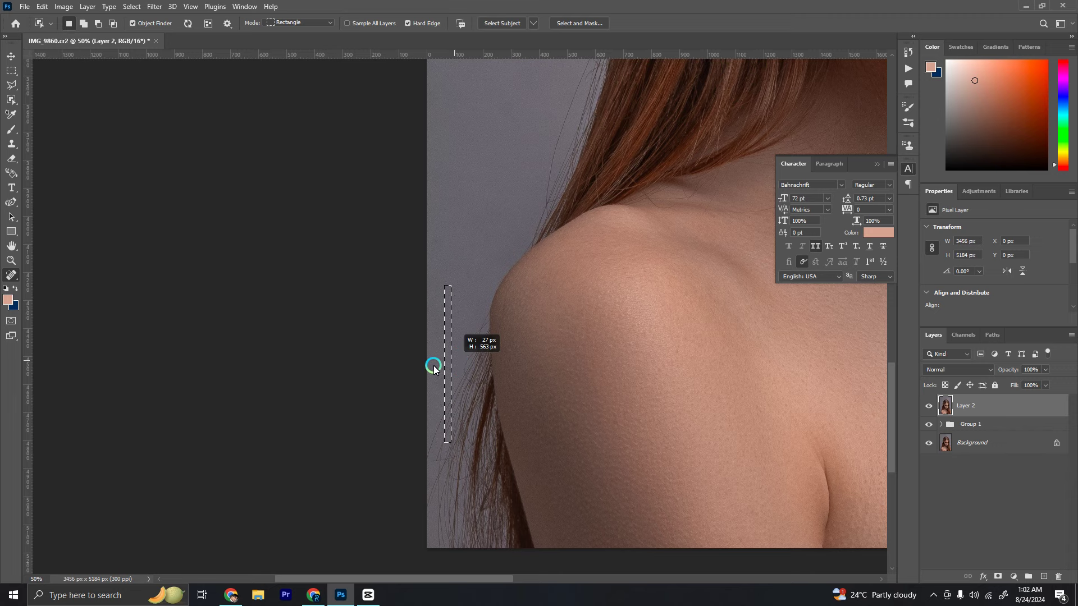
{"action": "key", "text": "shift+w"}
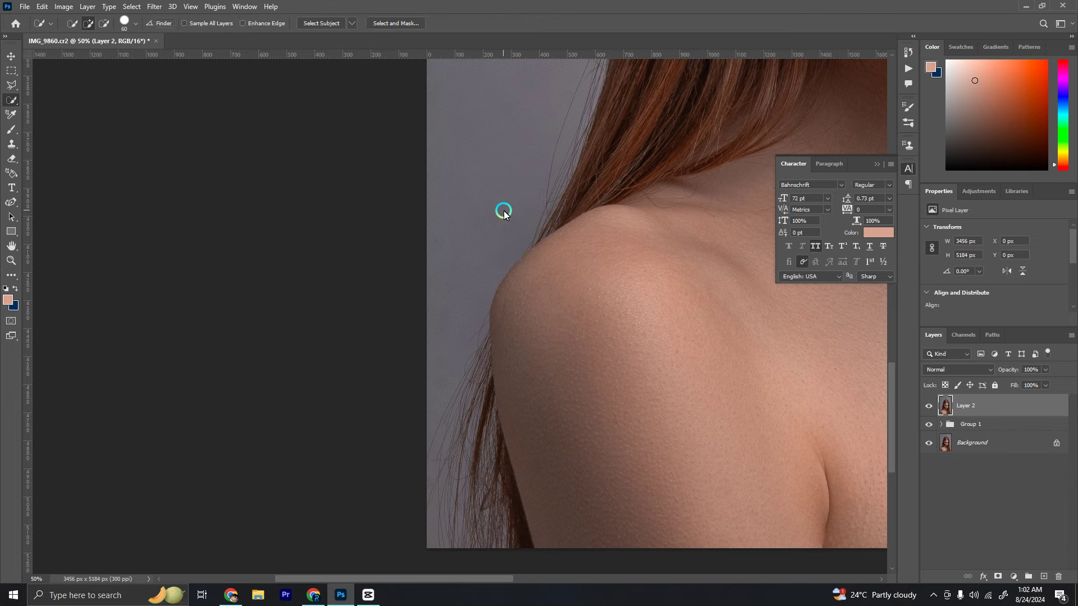
{"action": "scroll", "coordinate": [449, 337], "scroll_direction": "up", "scroll_amount": 2}
{"action": "scroll", "coordinate": [427, 438], "scroll_direction": "up", "scroll_amount": 5}
{"action": "scroll", "coordinate": [428, 456], "scroll_direction": "right", "scroll_amount": 2}
{"action": "scroll", "coordinate": [428, 456], "scroll_direction": "down", "scroll_amount": 2}
{"action": "scroll", "coordinate": [487, 217], "scroll_direction": "down", "scroll_amount": 2}
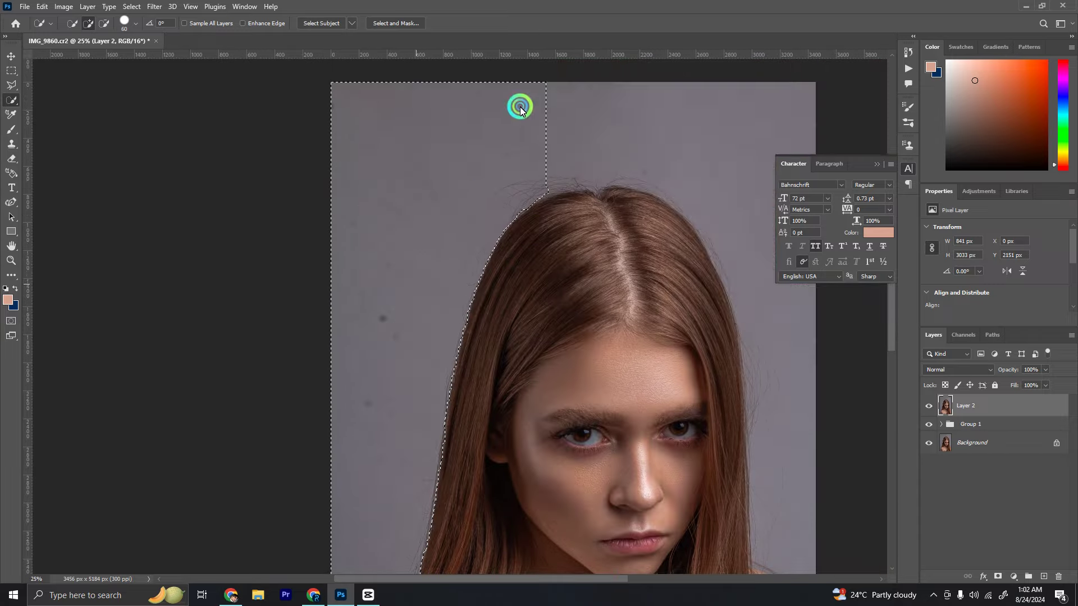
{"action": "scroll", "coordinate": [726, 242], "scroll_direction": "down", "scroll_amount": 5}
{"action": "left_click_drag", "start_coordinate": [710, 341], "coordinate": [734, 409]}
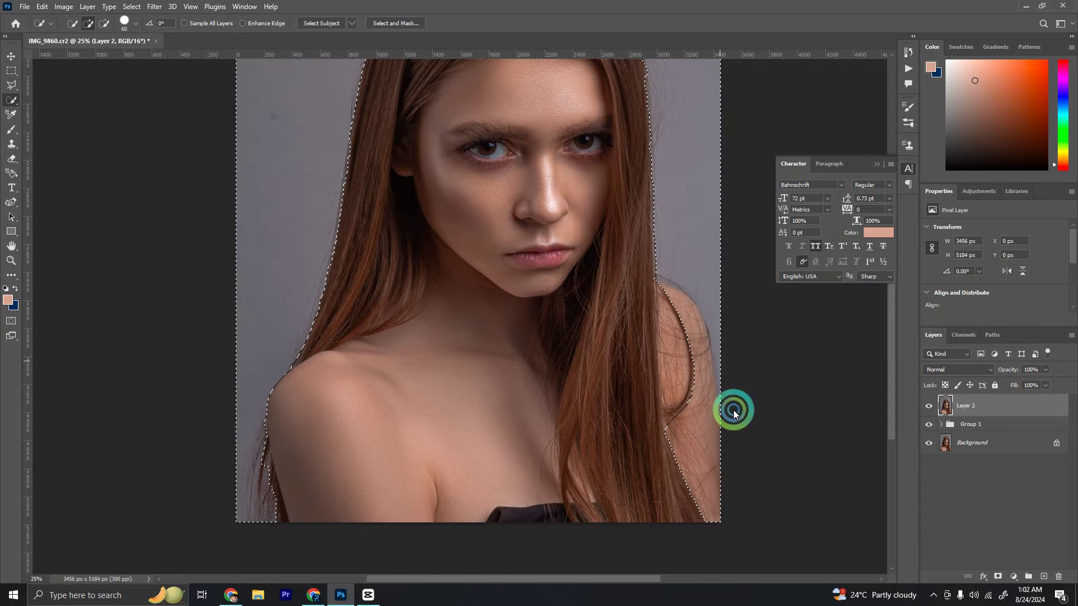
{"action": "scroll", "coordinate": [734, 409], "scroll_direction": "left", "scroll_amount": 3}
{"action": "scroll", "coordinate": [561, 252], "scroll_direction": "down", "scroll_amount": 5}
{"action": "scroll", "coordinate": [464, 314], "scroll_direction": "up", "scroll_amount": 4}
- Start a Polygonal Lasso outline around the hair edge and below the image edge
{"action": "key", "text": "l"}
{"action": "scroll", "coordinate": [532, 366], "scroll_direction": "up", "scroll_amount": 3}
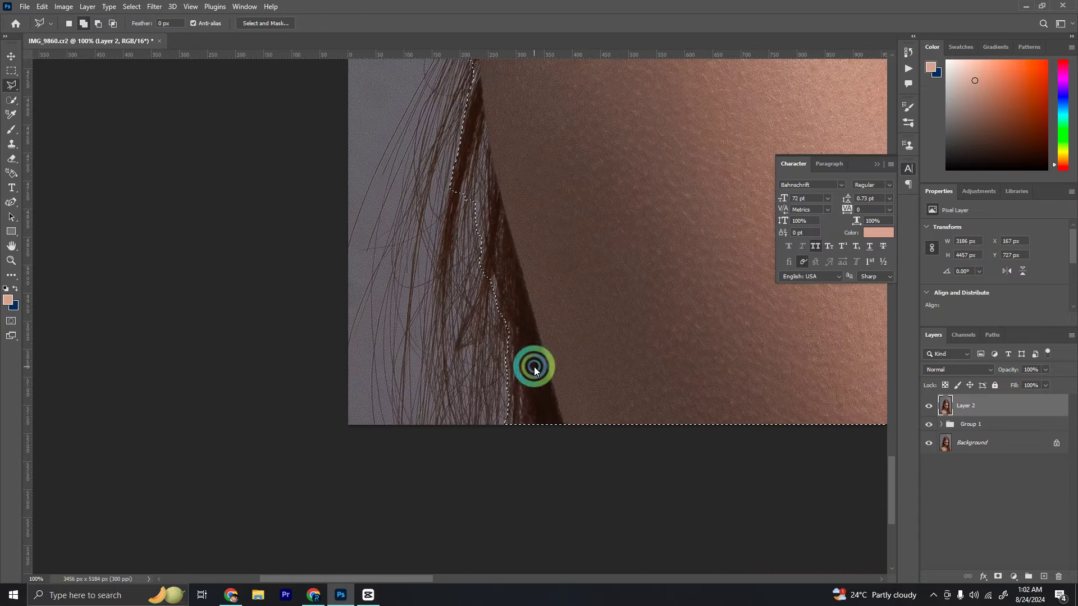
{"action": "scroll", "coordinate": [513, 447], "scroll_direction": "up", "scroll_amount": 3}
{"action": "scroll", "coordinate": [513, 447], "scroll_direction": "down", "scroll_amount": 4}
{"action": "left_click", "coordinate": [425, 371]}
{"action": "left_click", "coordinate": [415, 403]}
{"action": "left_click", "coordinate": [493, 475]}
{"action": "left_click", "coordinate": [551, 409]}
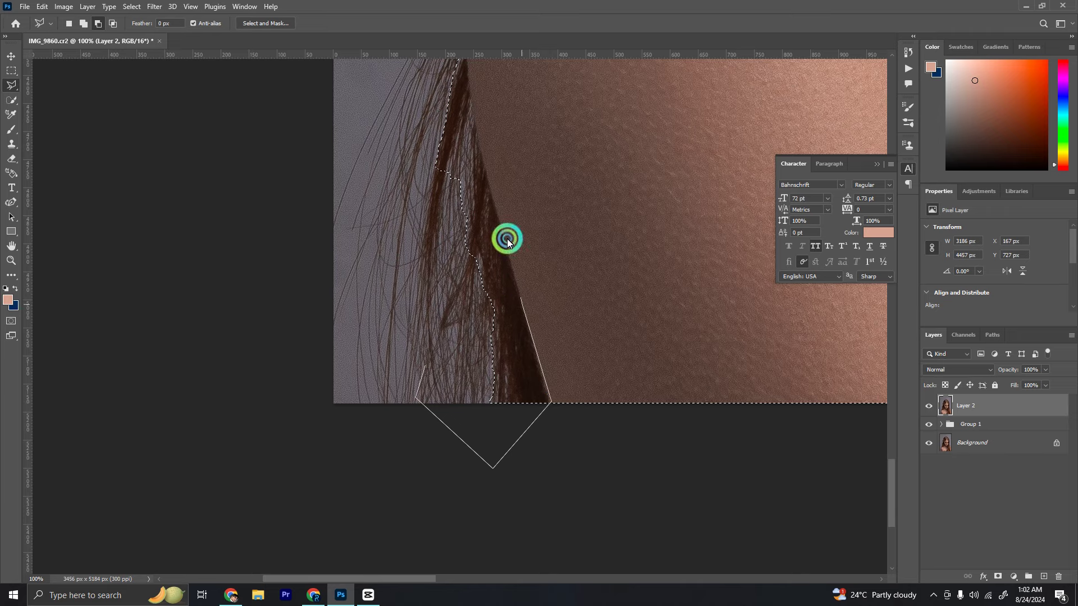
{"action": "left_click", "coordinate": [485, 184]}
{"action": "scroll", "coordinate": [486, 250], "scroll_direction": "up", "scroll_amount": 3}
{"action": "scroll", "coordinate": [486, 249], "scroll_direction": "left", "scroll_amount": 1}
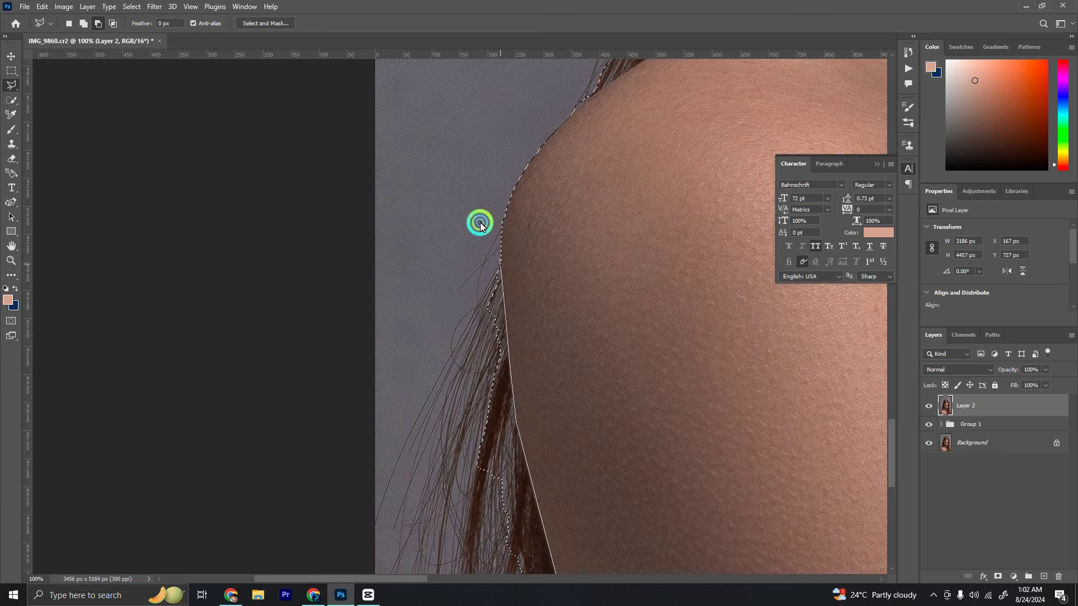
{"action": "scroll", "coordinate": [396, 487], "scroll_direction": "down", "scroll_amount": 3}
{"action": "scroll", "coordinate": [445, 477], "scroll_direction": "up", "scroll_amount": 3}
{"action": "scroll", "coordinate": [389, 486], "scroll_direction": "up", "scroll_amount": 2}
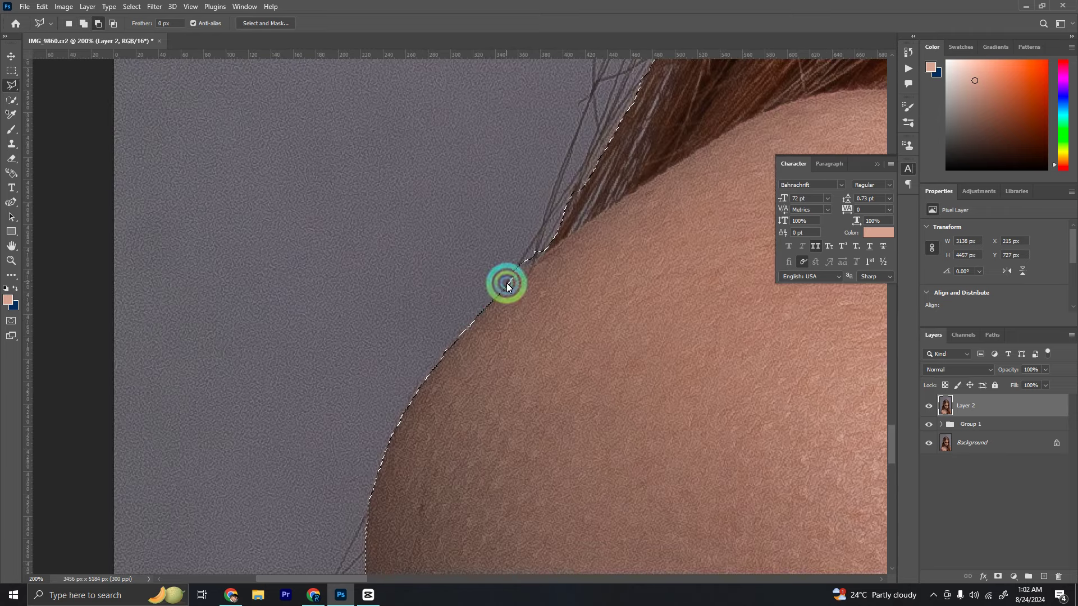
- Continue the lasso outline up and along the shoulder edge
{"action": "left_click", "coordinate": [546, 247]}
{"action": "scroll", "coordinate": [599, 191], "scroll_direction": "down", "scroll_amount": 3}
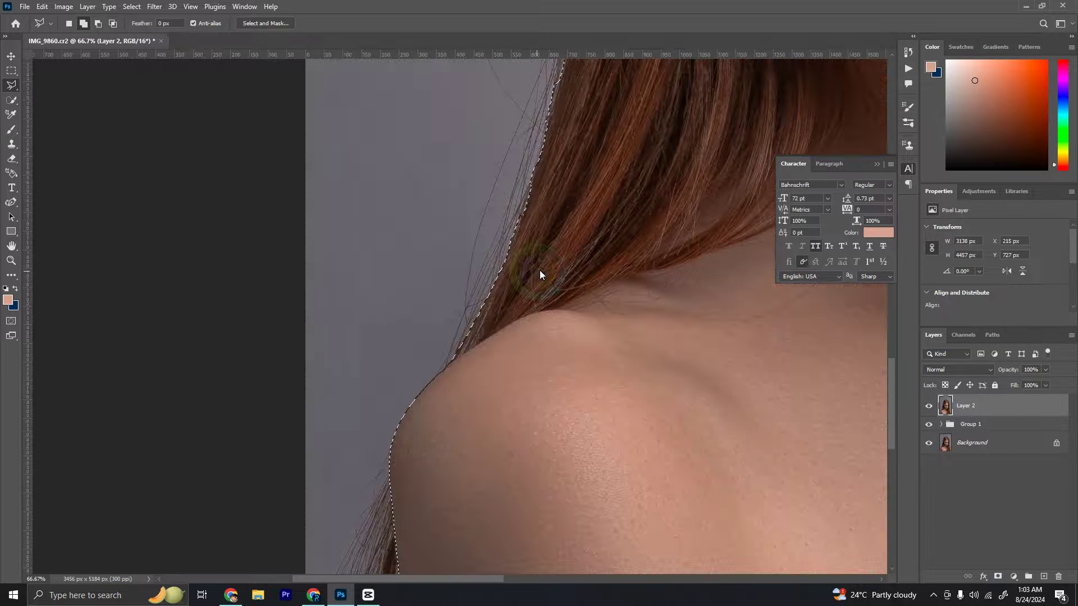
{"action": "scroll", "coordinate": [558, 224], "scroll_direction": "up", "scroll_amount": 3}
{"action": "scroll", "coordinate": [640, 253], "scroll_direction": "right", "scroll_amount": 5}
{"action": "scroll", "coordinate": [582, 248], "scroll_direction": "down", "scroll_amount": 5}
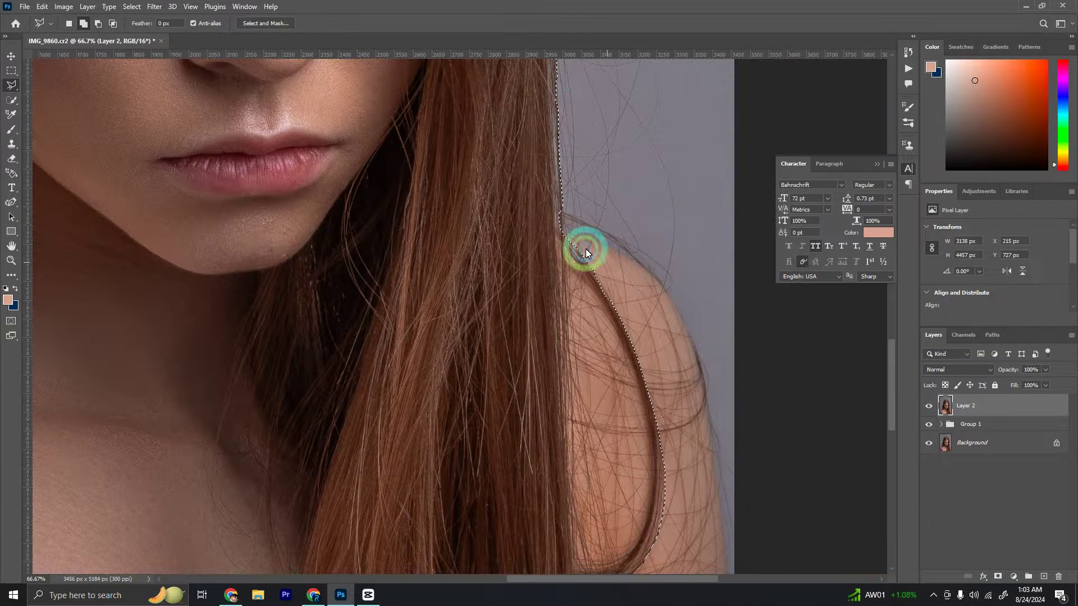
{"action": "scroll", "coordinate": [493, 240], "scroll_direction": "up", "scroll_amount": 3}
{"action": "left_click_drag", "start_coordinate": [699, 194], "coordinate": [443, 133]}
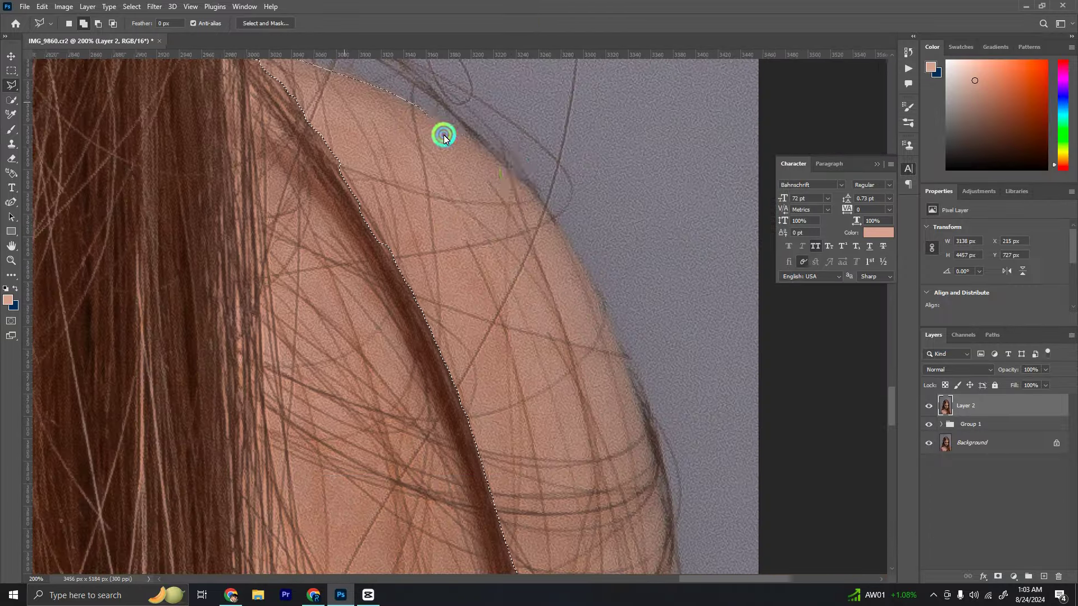
{"action": "left_click", "coordinate": [516, 172]}
{"action": "left_click", "coordinate": [599, 295]}
- Close the lasso outline at the image's right edge into a selection around the woman
{"action": "scroll", "coordinate": [600, 296], "scroll_direction": "down", "scroll_amount": 5}
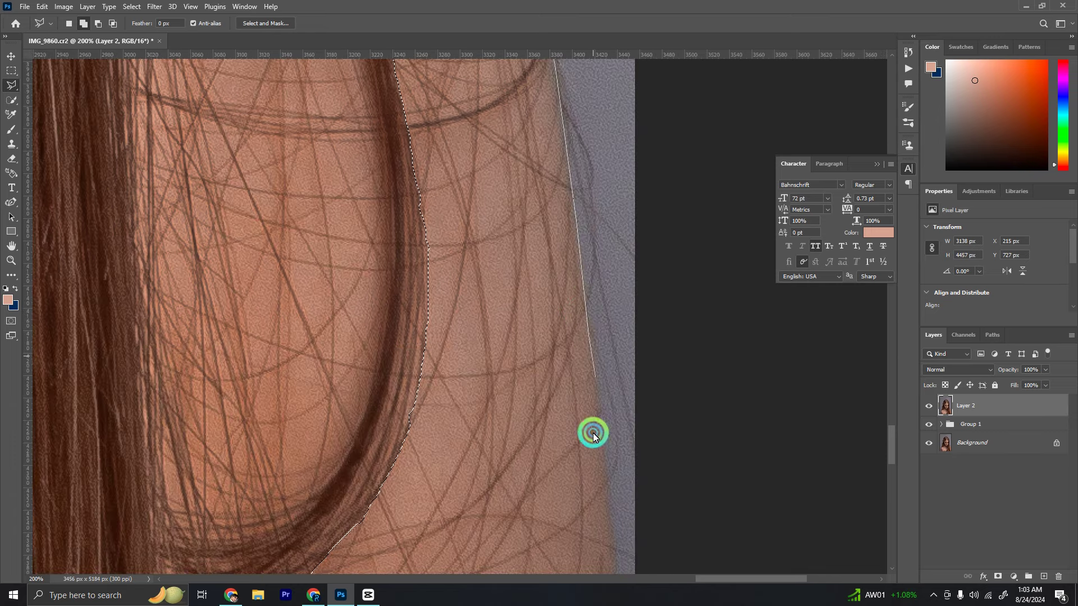
{"action": "left_click", "coordinate": [592, 433]}
{"action": "scroll", "coordinate": [593, 433], "scroll_direction": "down", "scroll_amount": 5}
{"action": "scroll", "coordinate": [553, 334], "scroll_direction": "down", "scroll_amount": 5}
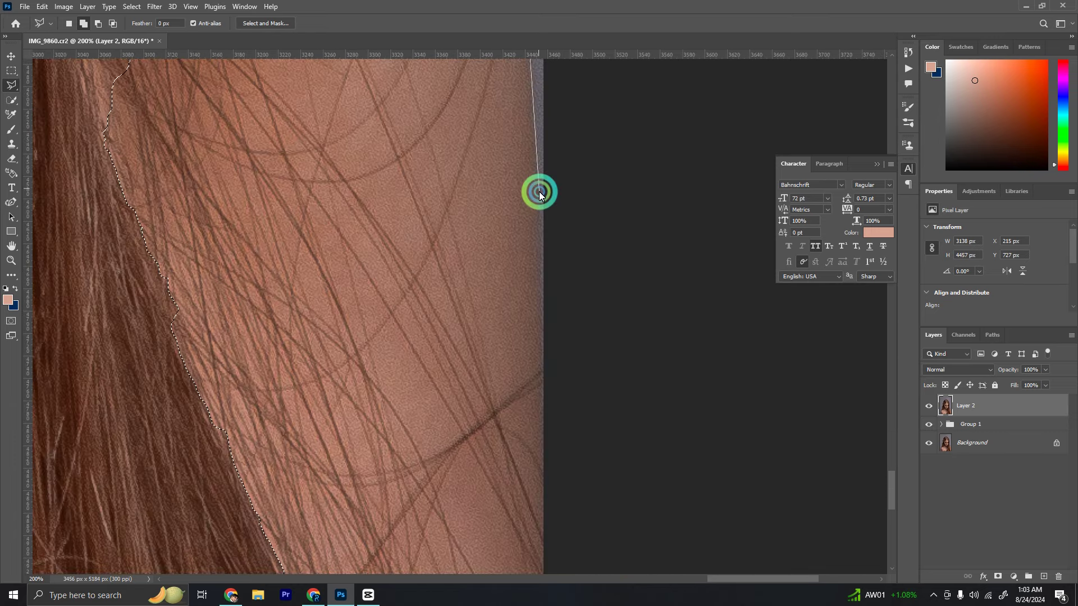
{"action": "left_click", "coordinate": [556, 457]}
{"action": "scroll", "coordinate": [556, 458], "scroll_direction": "down", "scroll_amount": 3}
{"action": "scroll", "coordinate": [674, 393], "scroll_direction": "down", "scroll_amount": 2}
{"action": "left_click", "coordinate": [253, 212]}
{"action": "scroll", "coordinate": [452, 356], "scroll_direction": "down", "scroll_amount": 2}
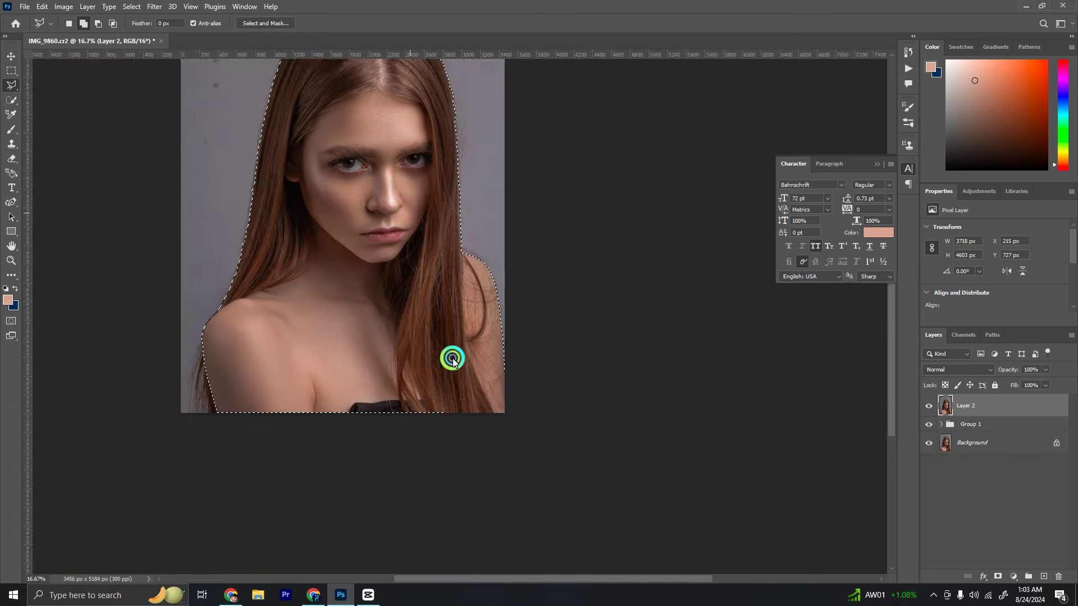
- Feather the selection, smooth it twice, and inverse it to select the grey background
{"action": "key", "text": "shift+F6"}
{"action": "key", "text": "Return"}
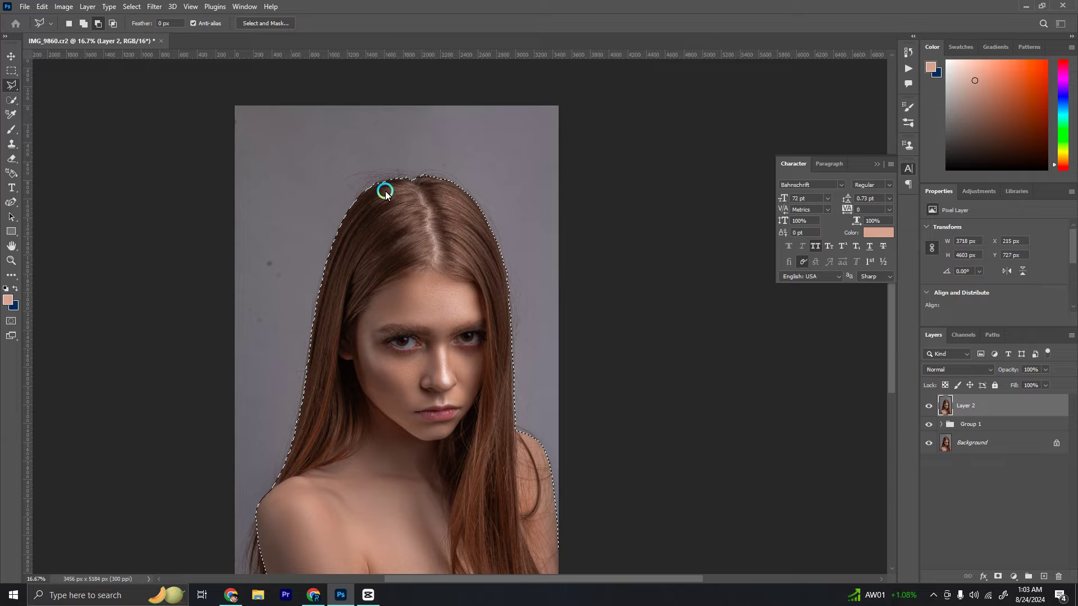
{"action": "scroll", "coordinate": [387, 197], "scroll_direction": "up", "scroll_amount": 3}
{"action": "key", "text": "alt+s"}
{"action": "key", "text": "m"}
{"action": "key", "text": "s"}
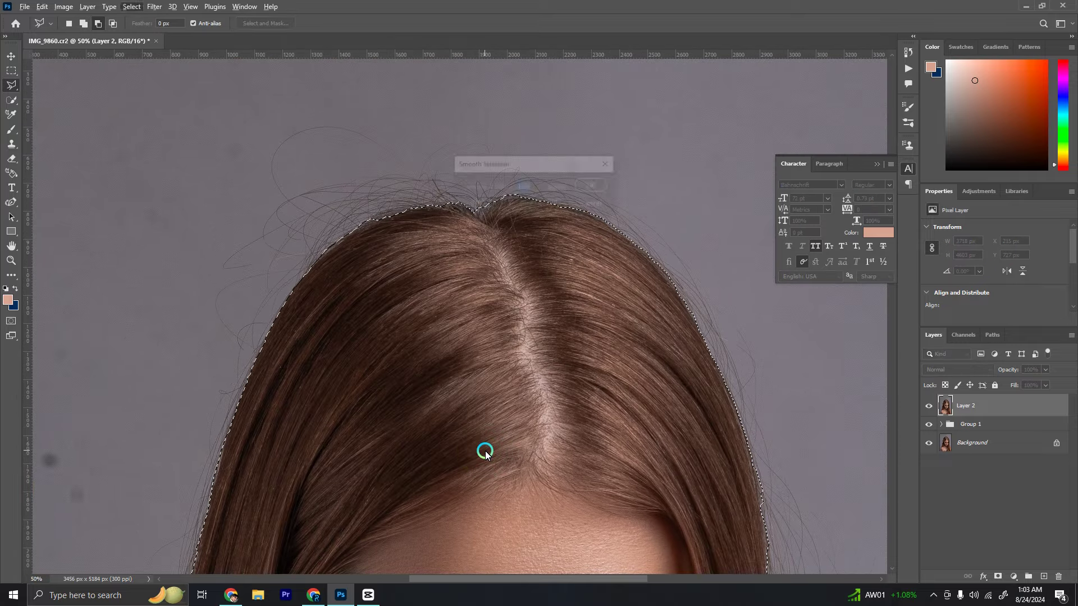
{"action": "key", "text": "Return"}
{"action": "key", "text": "alt+s"}
{"action": "key", "text": "m"}
{"action": "key", "text": "s"}
{"action": "key", "text": "Return"}
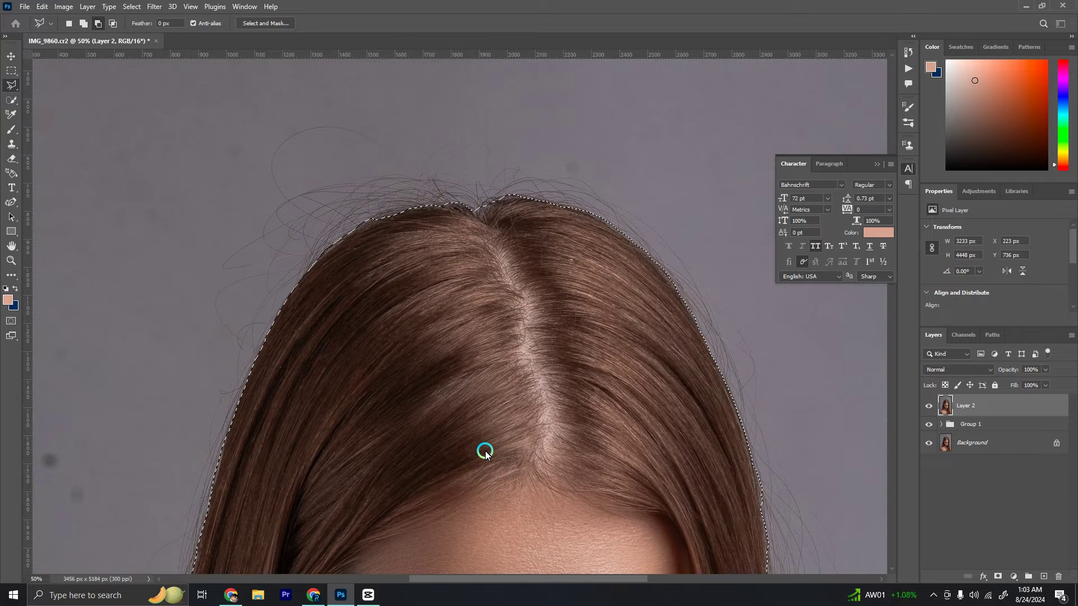
{"action": "scroll", "coordinate": [500, 201], "scroll_direction": "down", "scroll_amount": 2}
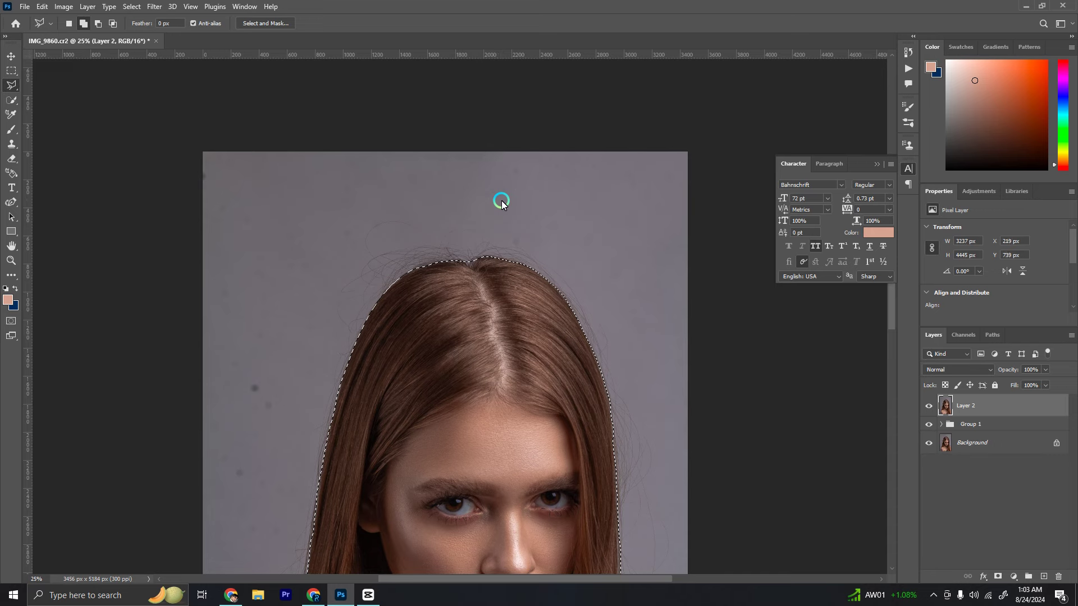
{"action": "key", "text": "ctrl+shift+i"}
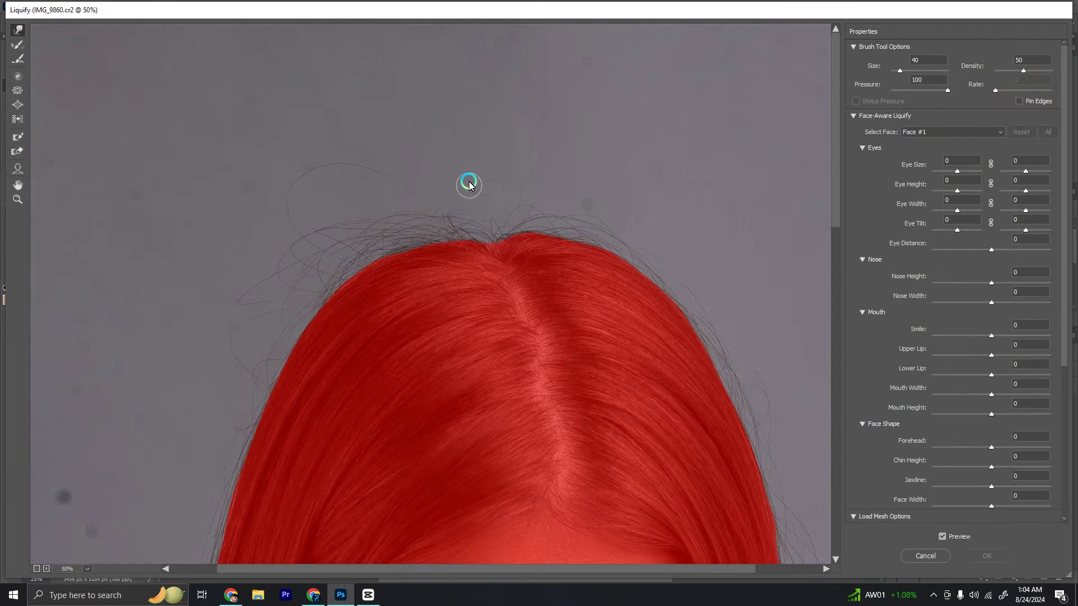
- Resize the Liquify warp brush, push the flyaways above the crown inward, and apply
{"action": "key", "text": "bracketright"}
{"action": "key", "text": "bracketright"}
{"action": "key", "text": "bracketright"}
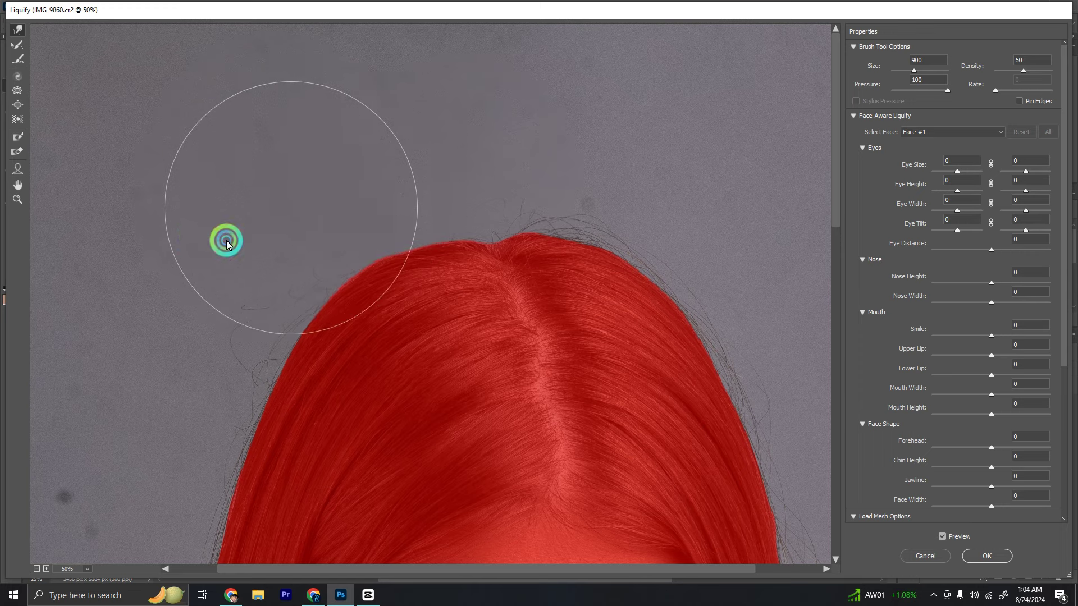
{"action": "key", "text": "bracketleft"}
{"action": "key", "text": "bracketleft"}
{"action": "key", "text": "bracketleft"}
{"action": "key", "text": "bracketleft"}
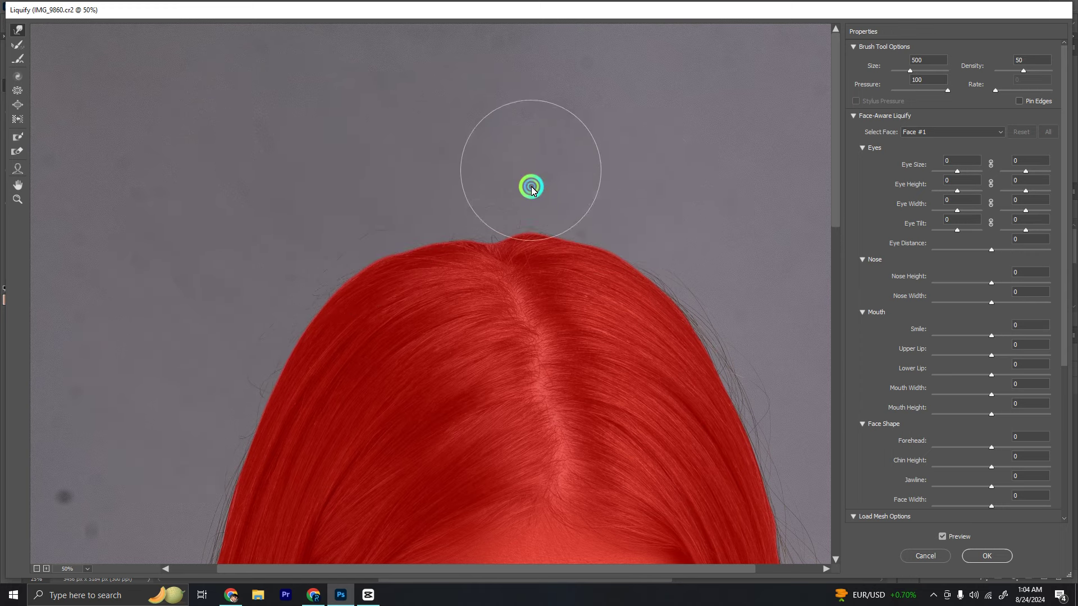
{"action": "scroll", "coordinate": [585, 188], "scroll_direction": "down", "scroll_amount": 3}
{"action": "key", "text": "bracketright"}
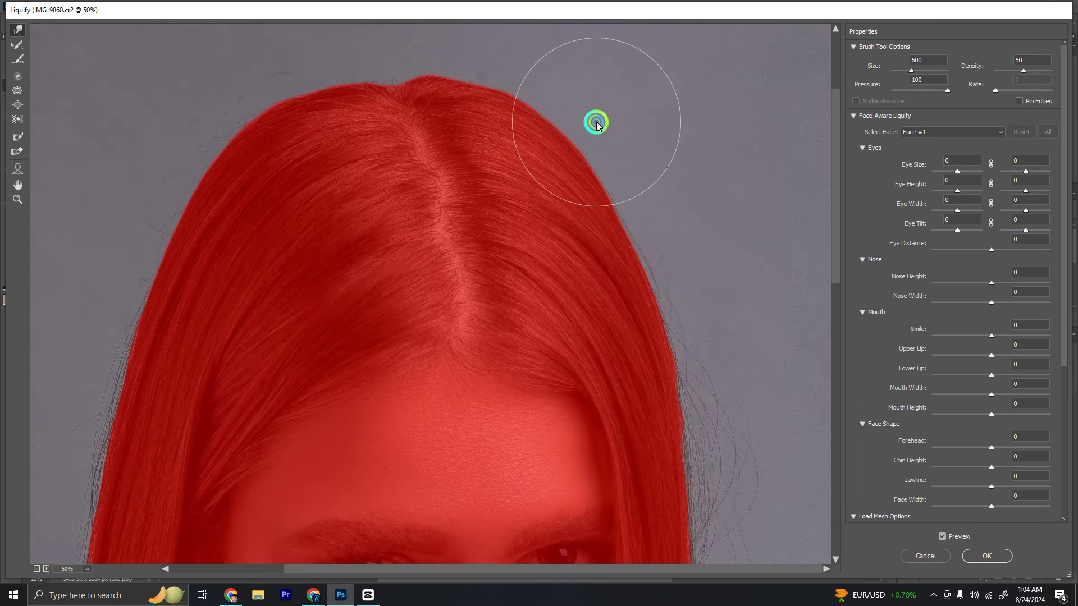
{"action": "scroll", "coordinate": [645, 138], "scroll_direction": "down", "scroll_amount": 3}
{"action": "key", "text": "bracketright"}
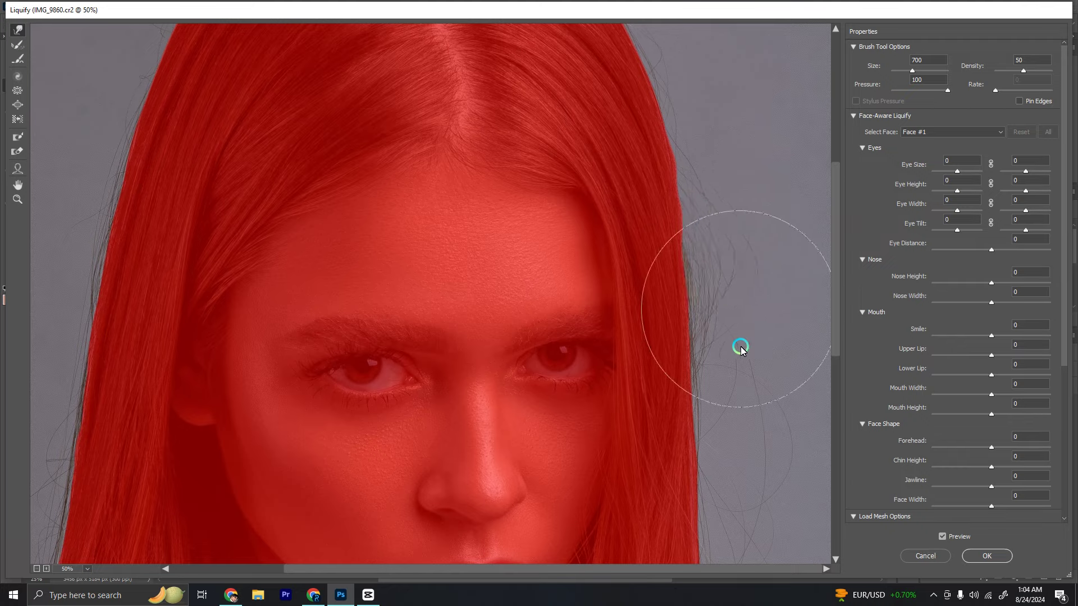
{"action": "scroll", "coordinate": [740, 348], "scroll_direction": "down", "scroll_amount": 5}
{"action": "scroll", "coordinate": [774, 292], "scroll_direction": "left", "scroll_amount": 3}
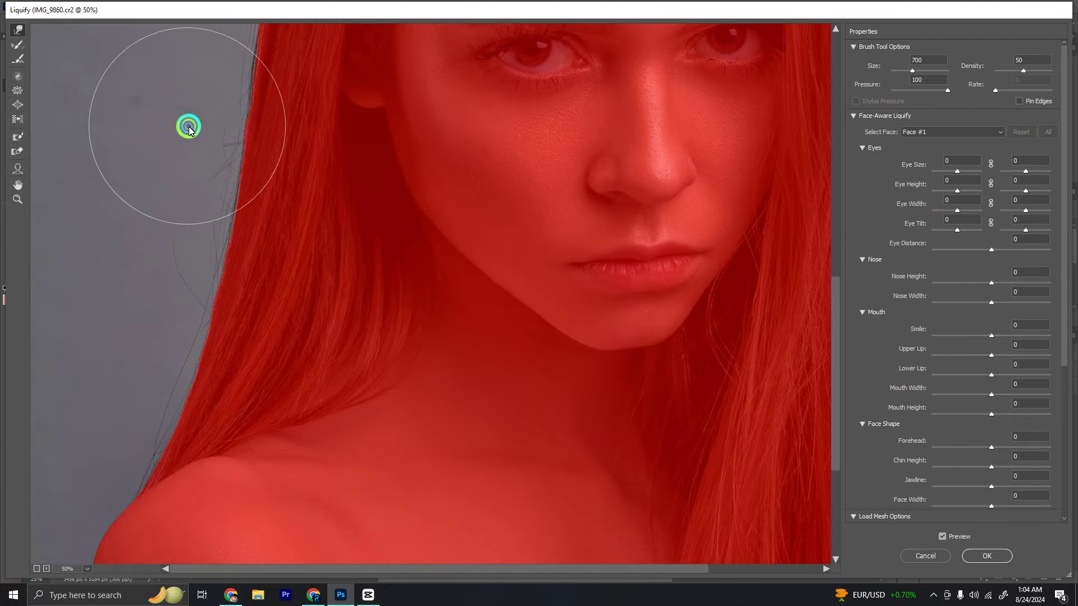
{"action": "key", "text": "ctrl+minus"}
{"action": "key", "text": "ctrl+minus"}
{"action": "key", "text": "ctrl+minus"}
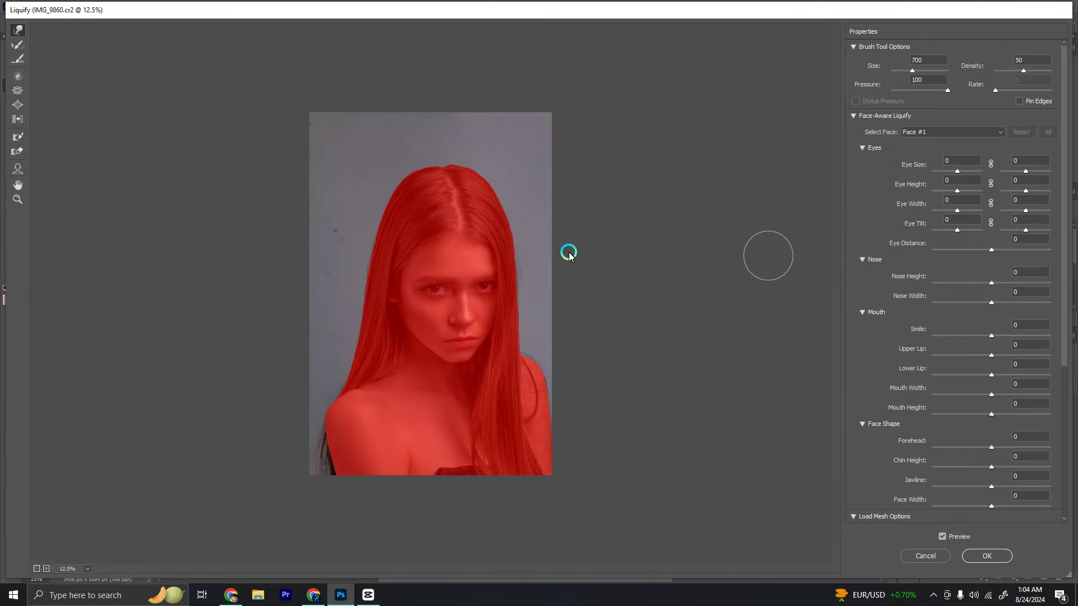
{"action": "key", "text": "Return"}
{"action": "scroll", "coordinate": [567, 250], "scroll_direction": "down", "scroll_amount": 3}
{"action": "scroll", "coordinate": [603, 214], "scroll_direction": "down", "scroll_amount": 2}
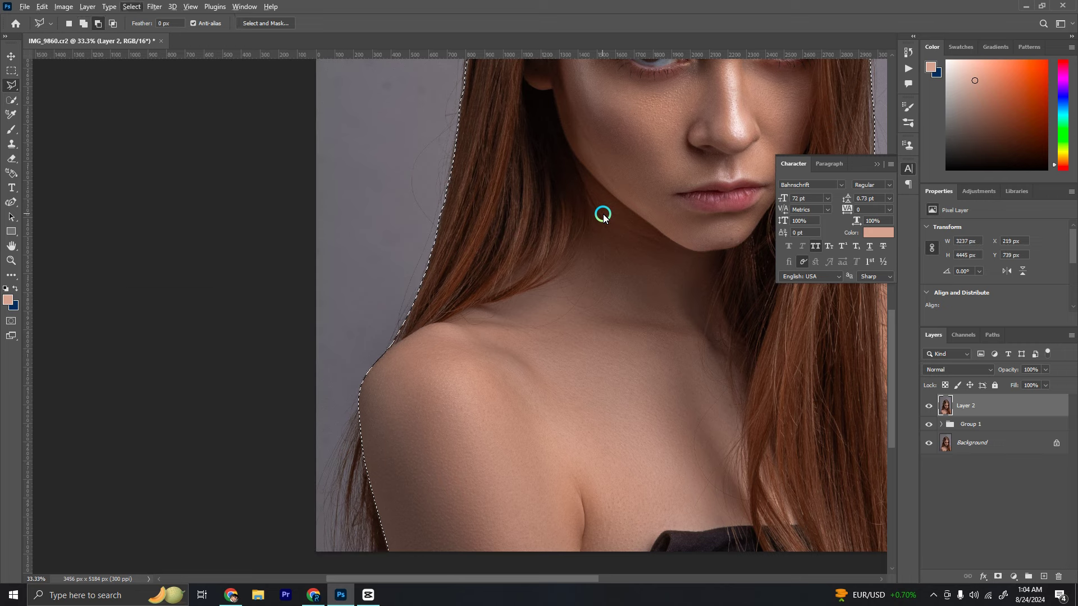
- Smooth the selection, expand it twice, and invert it to select the grey background
{"action": "key", "text": "Return"}
{"action": "key", "text": "ctrl+plus"}
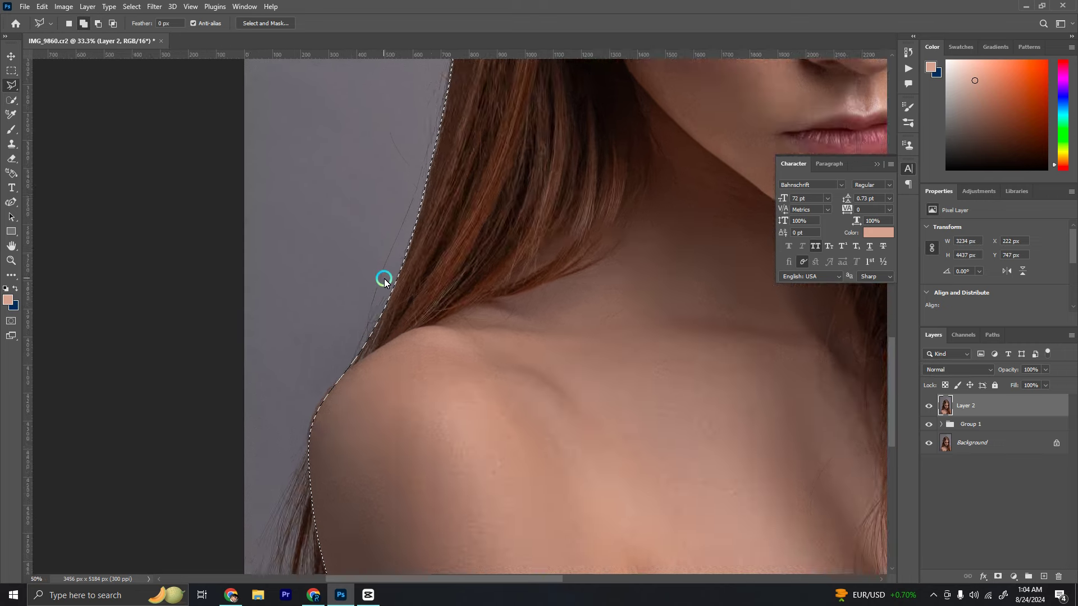
{"action": "key", "text": "ctrl+plus"}
{"action": "key", "text": "shift+F6"}
{"action": "key", "text": "Return"}
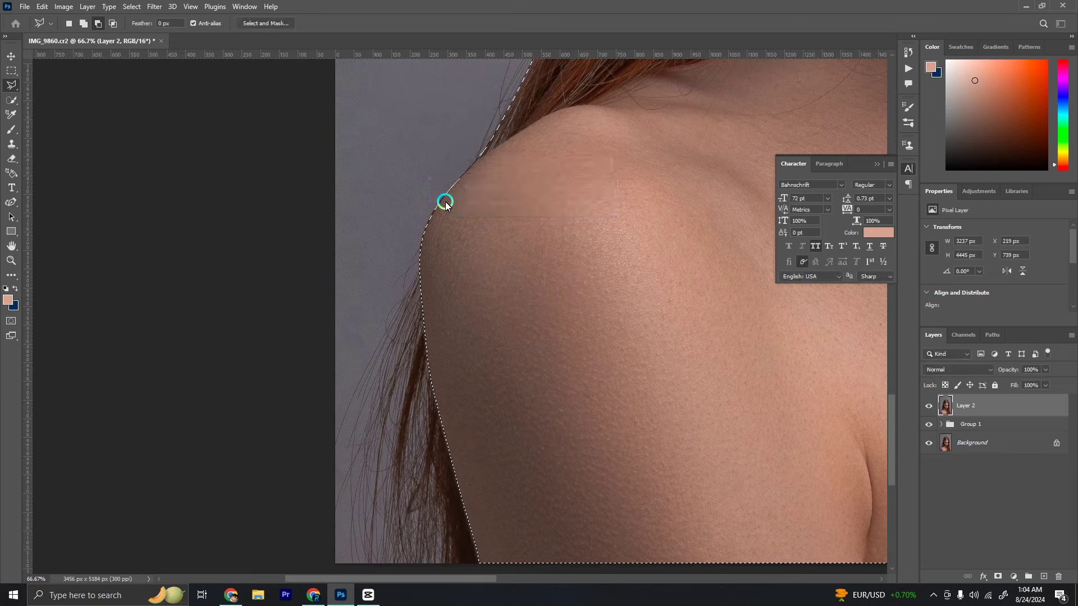
{"action": "key", "text": "shift+F6"}
{"action": "key", "text": "Return"}
{"action": "key", "text": "s"}
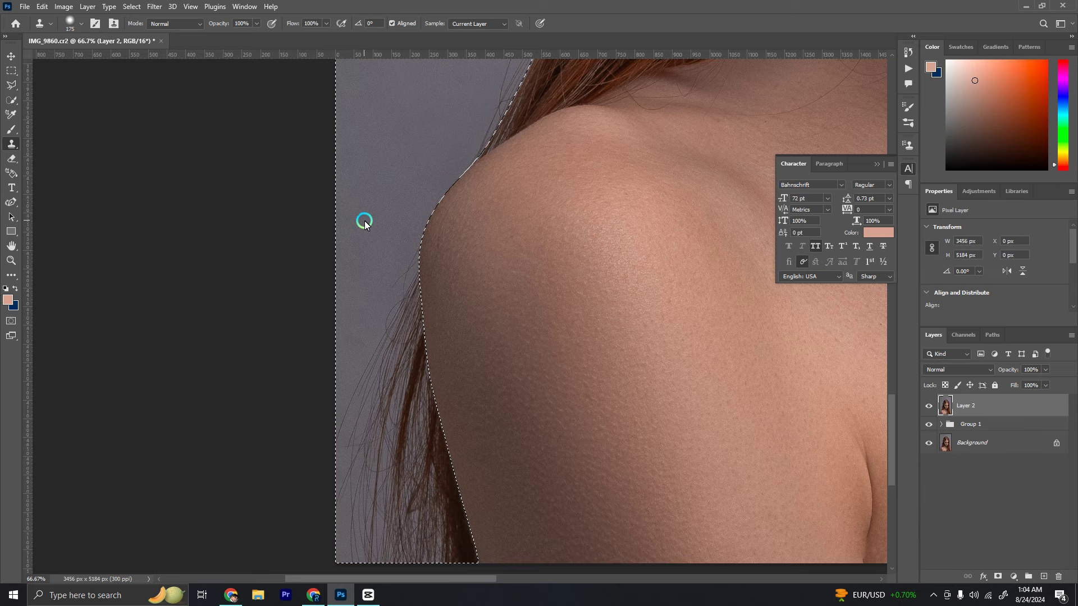
{"action": "key", "text": "ctrl+shift+i"}
- Clone Stamp away the stray hair strands beside the shoulder using clean grey samples
{"action": "left_click", "coordinate": [406, 303], "text": "alt"}
{"action": "left_click_drag", "start_coordinate": [415, 404], "coordinate": [434, 477]}
{"action": "left_click", "coordinate": [362, 263], "text": "alt"}
{"action": "left_click_drag", "start_coordinate": [400, 386], "coordinate": [439, 524]}
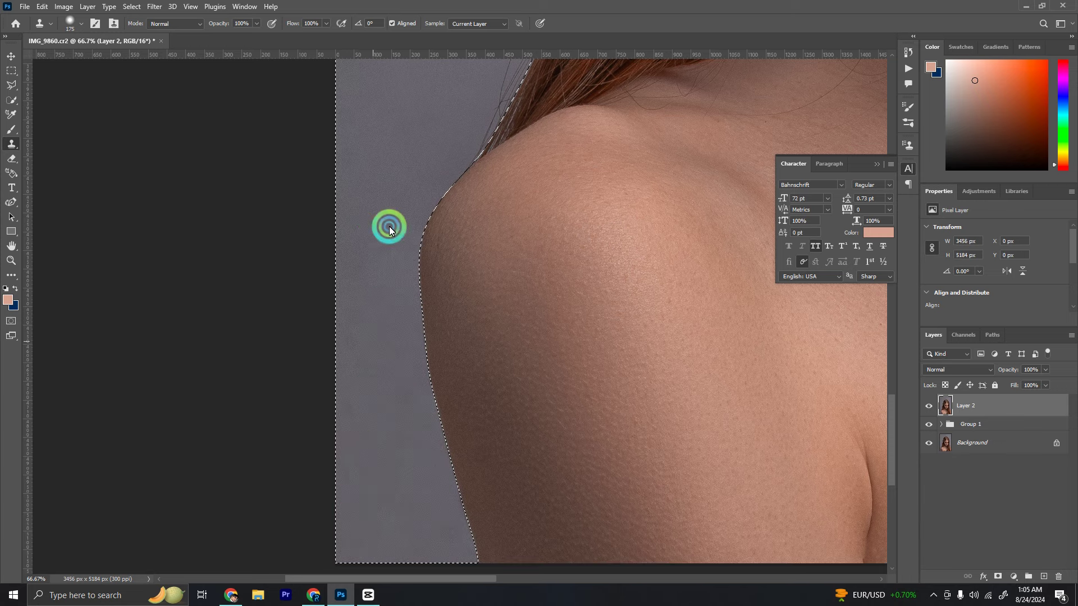
- Clone away the stray flyaway hairs in the background beside the face
{"action": "scroll", "coordinate": [385, 228], "scroll_direction": "up", "scroll_amount": 5}
{"action": "scroll", "coordinate": [459, 299], "scroll_direction": "up", "scroll_amount": 3}
{"action": "scroll", "coordinate": [464, 387], "scroll_direction": "up", "scroll_amount": 3}
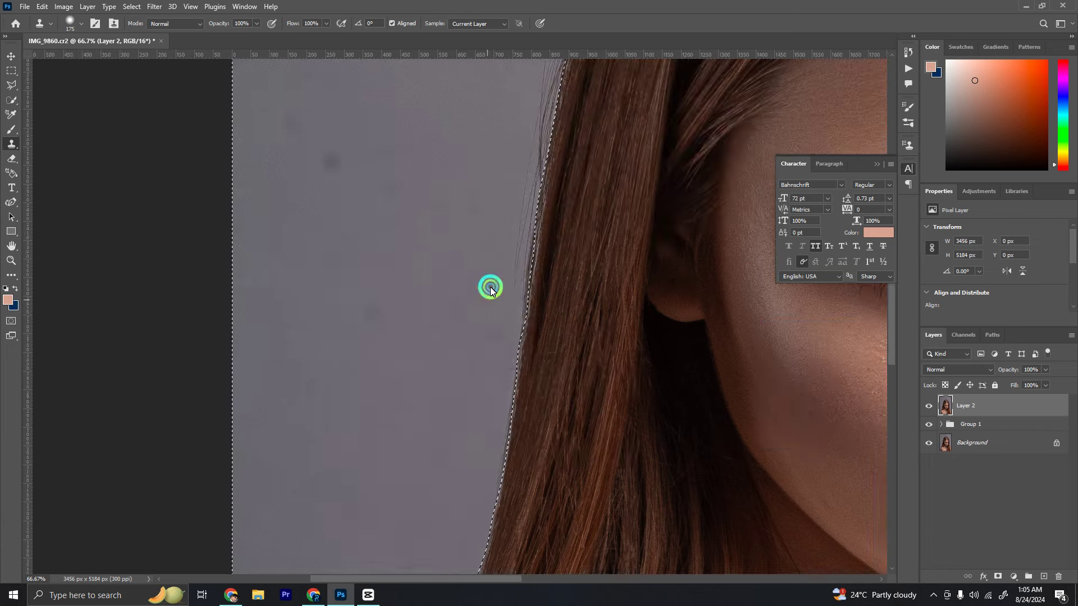
{"action": "scroll", "coordinate": [336, 275], "scroll_direction": "up", "scroll_amount": 3}
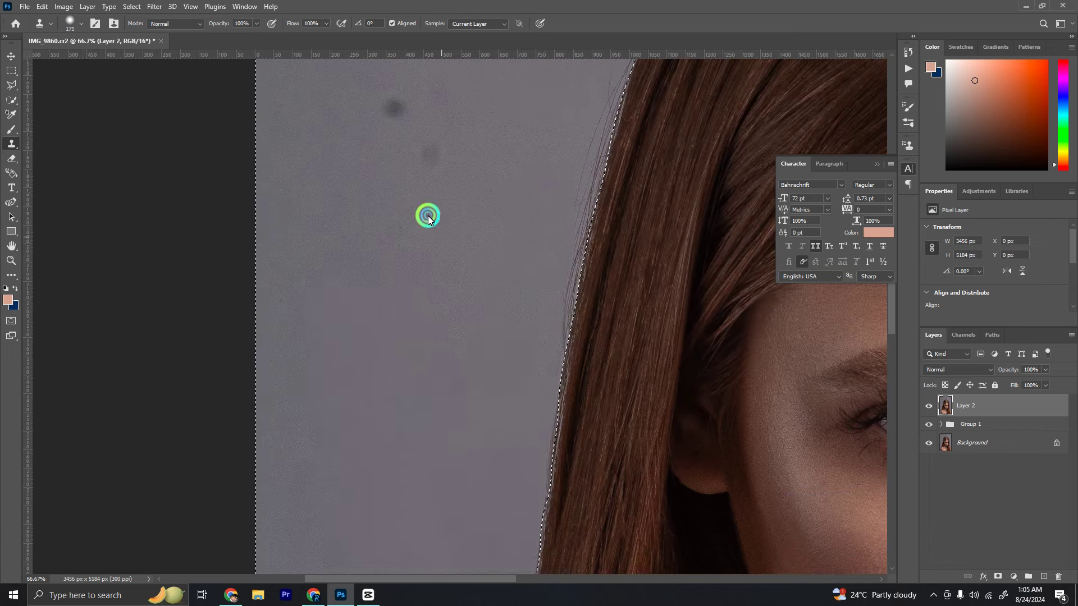
{"action": "scroll", "coordinate": [427, 218], "scroll_direction": "up", "scroll_amount": 3}
{"action": "scroll", "coordinate": [580, 365], "scroll_direction": "up", "scroll_amount": 3}
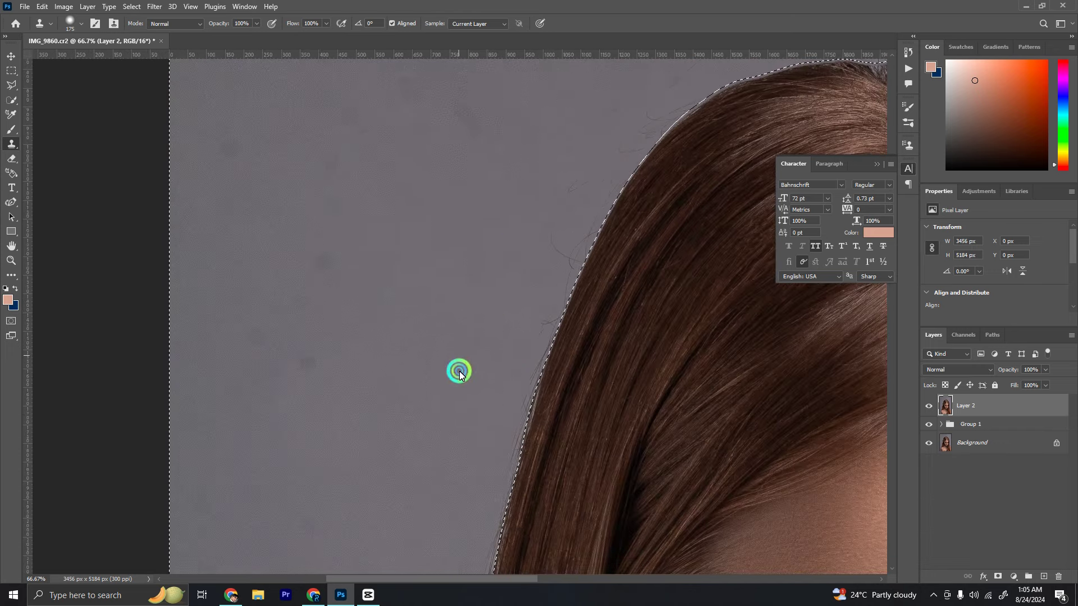
{"action": "scroll", "coordinate": [434, 271], "scroll_direction": "up", "scroll_amount": 3}
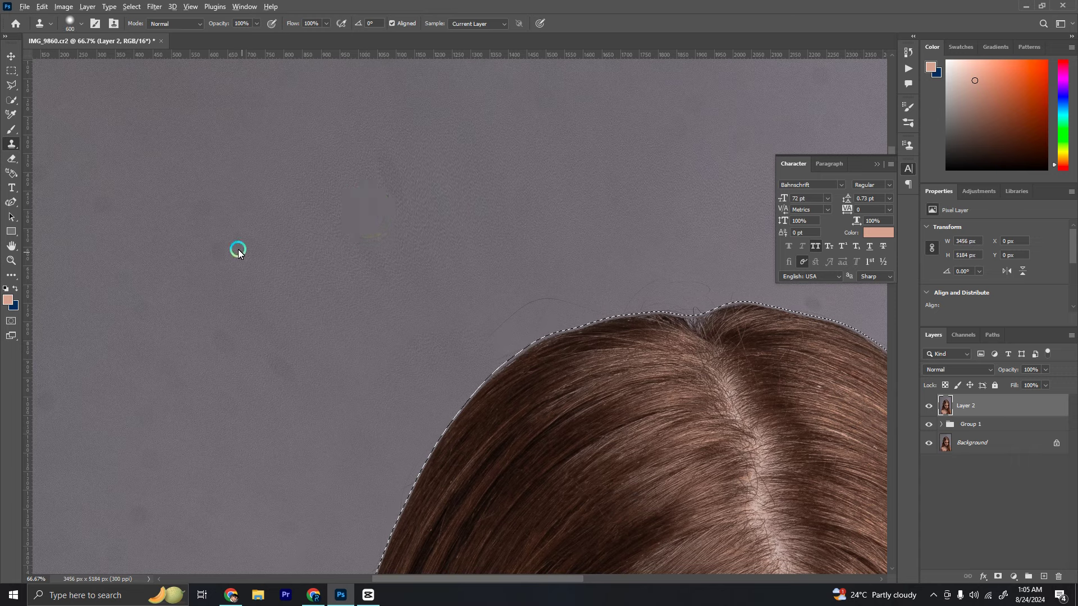
{"action": "scroll", "coordinate": [477, 235], "scroll_direction": "right", "scroll_amount": 3}
{"action": "key", "text": "bracketleft"}
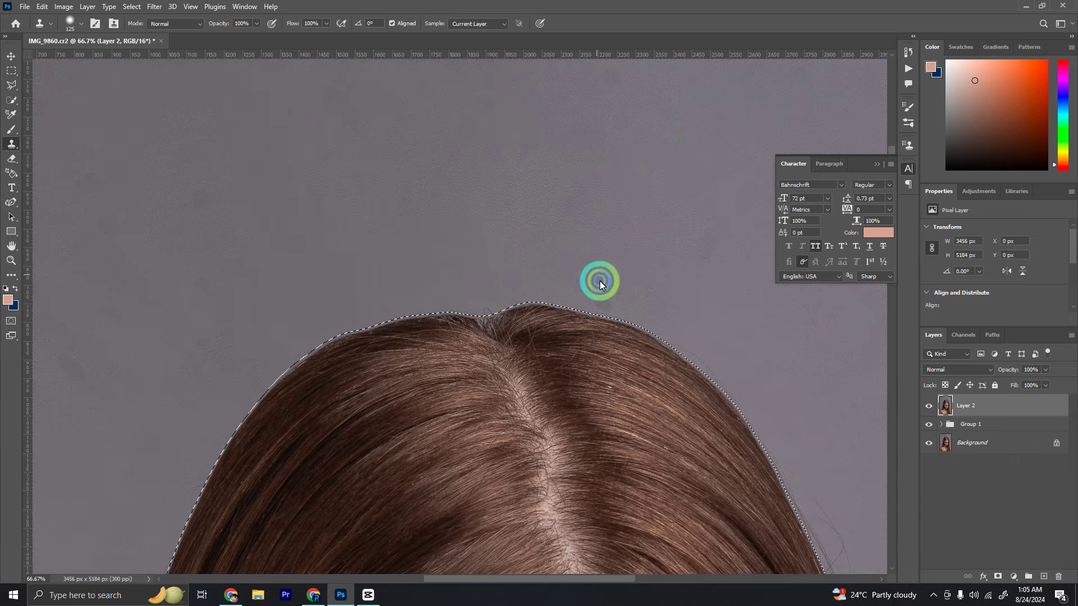
{"action": "scroll", "coordinate": [562, 264], "scroll_direction": "right", "scroll_amount": 4}
{"action": "scroll", "coordinate": [551, 247], "scroll_direction": "down", "scroll_amount": 5}
{"action": "key", "text": "bracketright"}
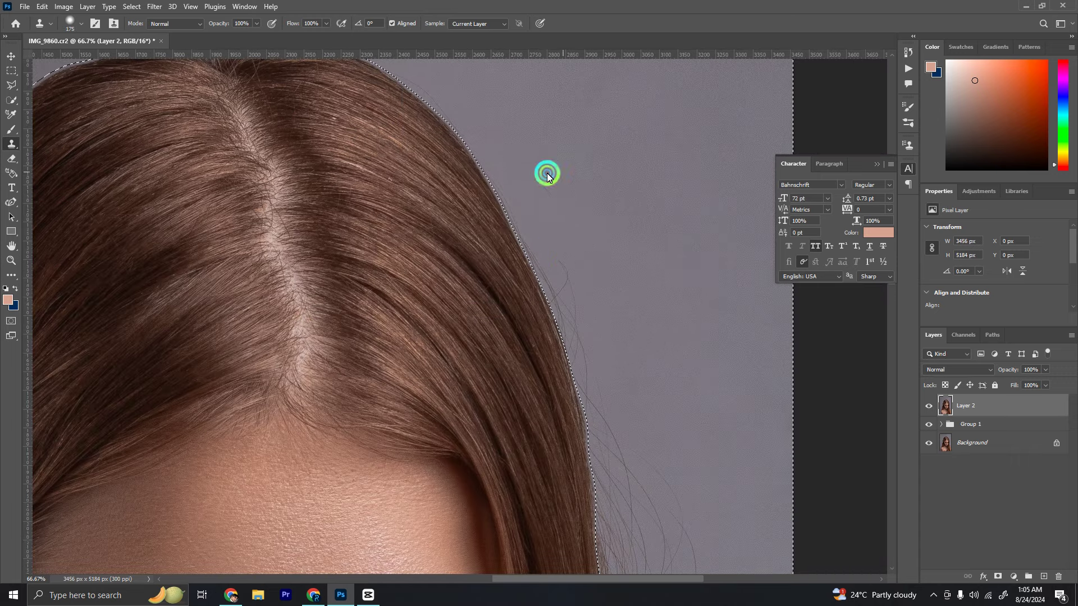
{"action": "scroll", "coordinate": [548, 146], "scroll_direction": "right", "scroll_amount": 3}
{"action": "scroll", "coordinate": [548, 143], "scroll_direction": "down", "scroll_amount": 5}
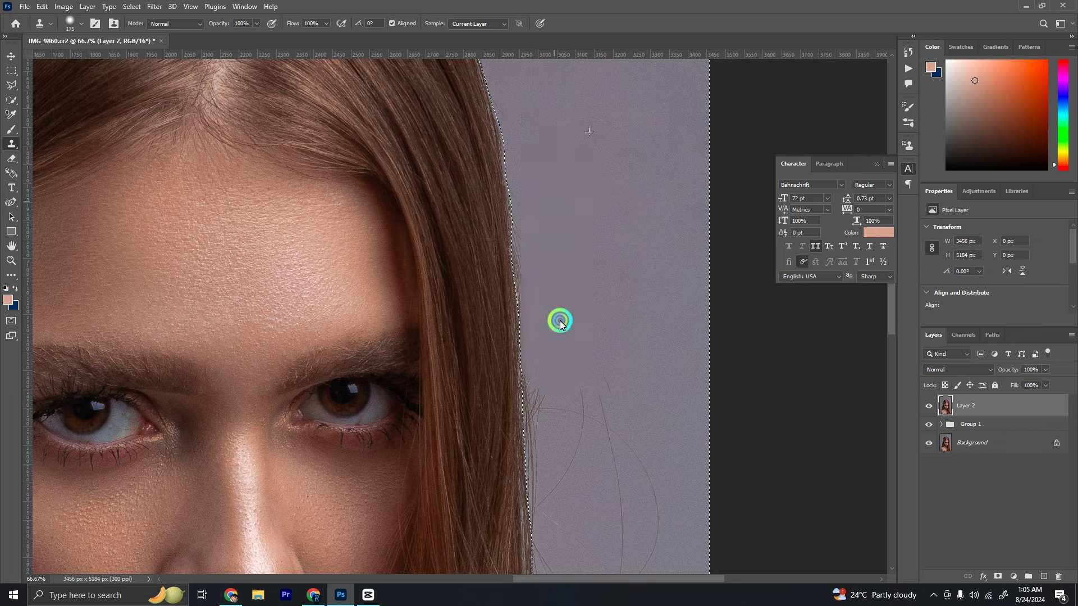
{"action": "scroll", "coordinate": [613, 147], "scroll_direction": "right", "scroll_amount": 1}
{"action": "scroll", "coordinate": [611, 149], "scroll_direction": "down", "scroll_amount": 5}
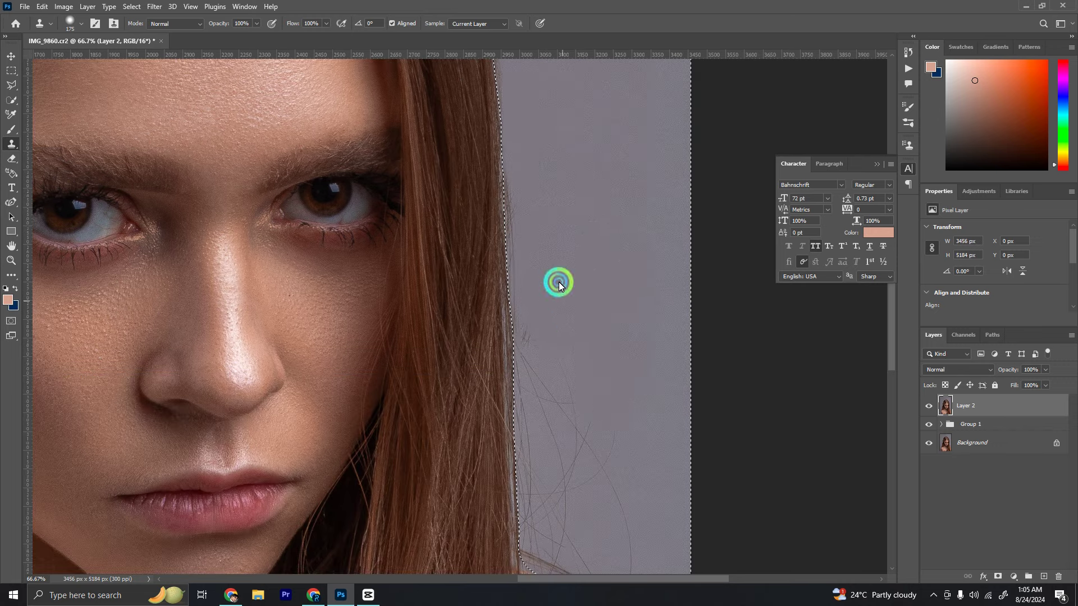
{"action": "scroll", "coordinate": [584, 241], "scroll_direction": "down", "scroll_amount": 4}
{"action": "left_click_drag", "start_coordinate": [557, 388], "coordinate": [618, 240]}
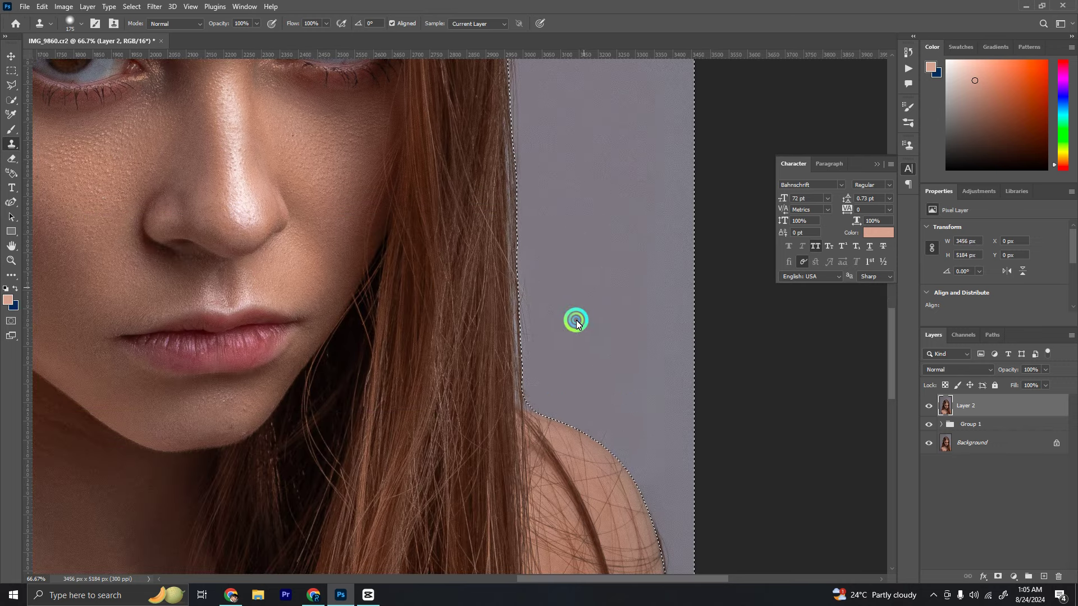
- Fill the selected background area with Edit > Fill
{"action": "scroll", "coordinate": [572, 381], "scroll_direction": "up", "scroll_amount": 1}
{"action": "scroll", "coordinate": [555, 438], "scroll_direction": "up", "scroll_amount": 7}
{"action": "scroll", "coordinate": [516, 343], "scroll_direction": "up", "scroll_amount": 5}
{"action": "scroll", "coordinate": [490, 251], "scroll_direction": "down", "scroll_amount": 3, "text": "alt"}
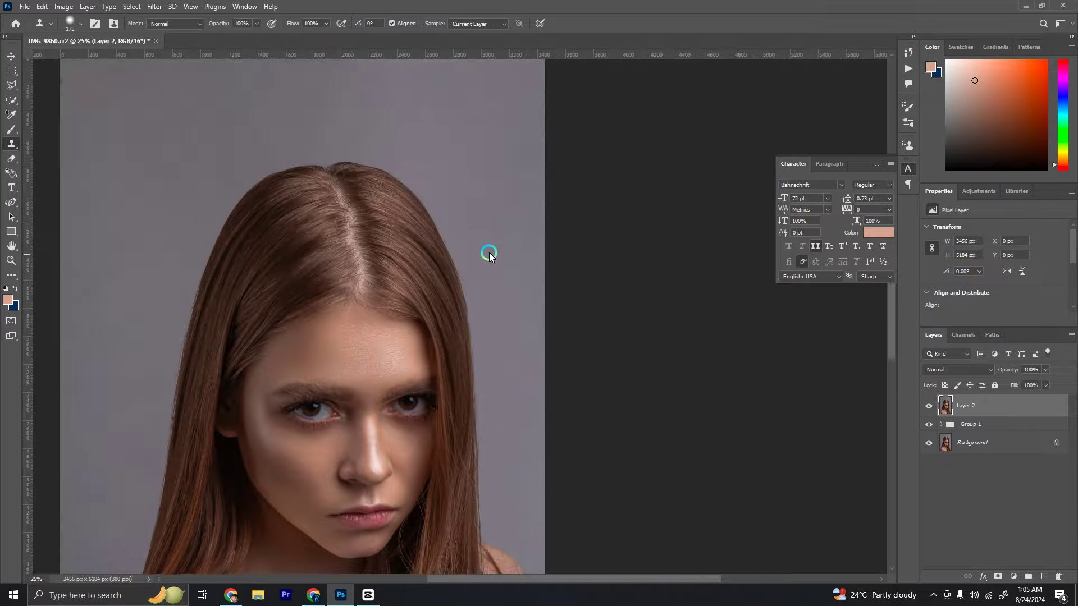
{"action": "scroll", "coordinate": [361, 246], "scroll_direction": "down", "scroll_amount": 10}
{"action": "key", "text": "bracketright"}
{"action": "key", "text": "bracketright"}
{"action": "scroll", "coordinate": [449, 280], "scroll_direction": "up", "scroll_amount": 2, "text": "alt"}
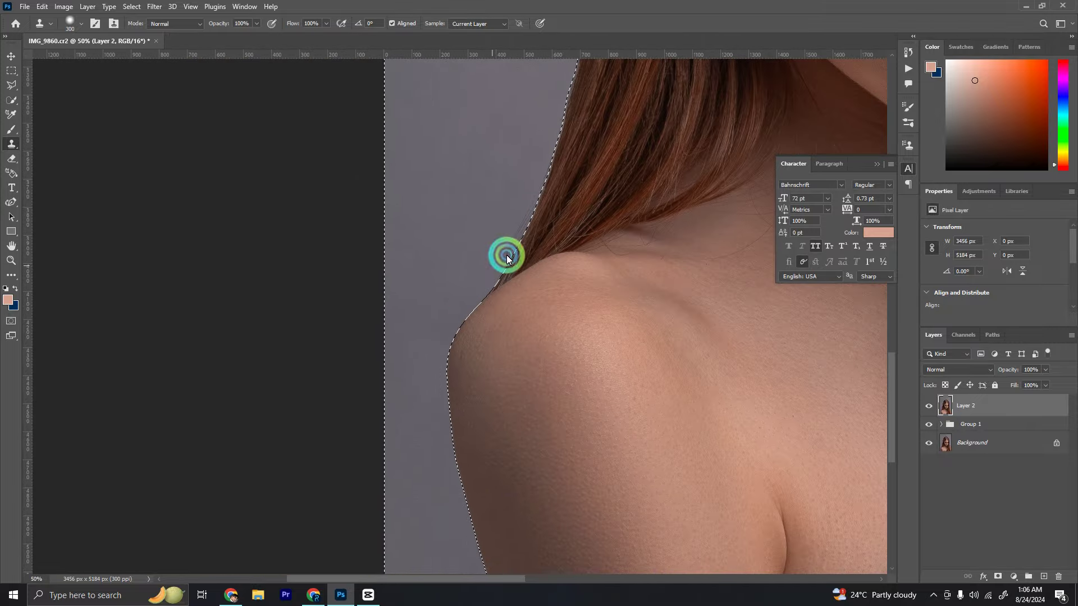
{"action": "key", "text": "shift+F5"}
{"action": "left_click", "coordinate": [587, 177]}
- Hide Layer 2 to compare the cleaned background with the original
{"action": "scroll", "coordinate": [613, 168], "scroll_direction": "up", "scroll_amount": 5}
{"action": "scroll", "coordinate": [613, 169], "scroll_direction": "right", "scroll_amount": 5}
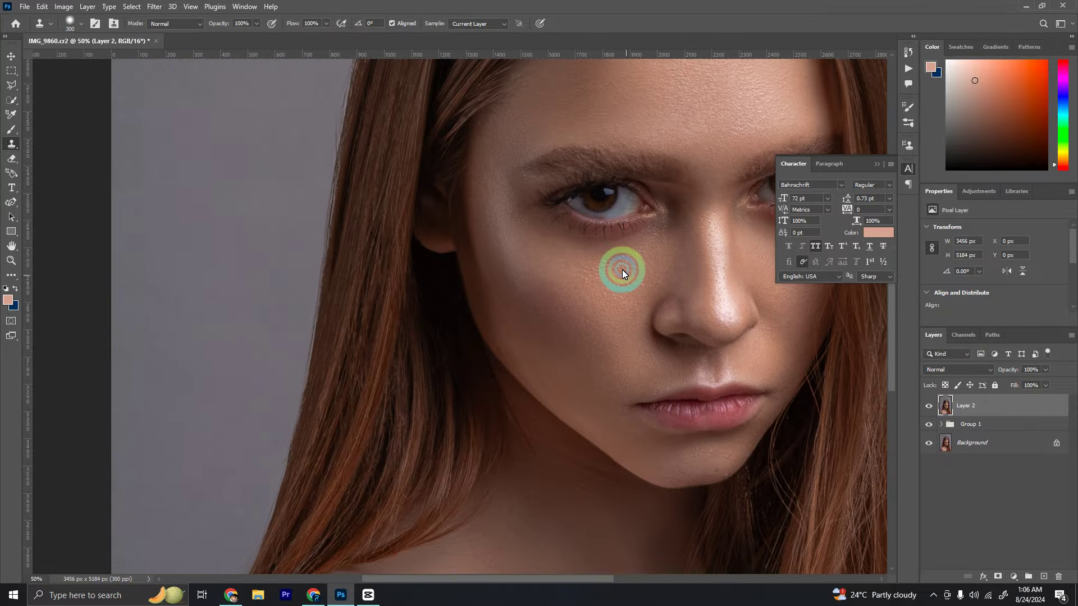
{"action": "scroll", "coordinate": [608, 241], "scroll_direction": "down", "scroll_amount": 4, "text": "alt"}
{"action": "scroll", "coordinate": [607, 241], "scroll_direction": "up", "scroll_amount": 1, "text": "alt"}
{"action": "left_click", "coordinate": [928, 423]}
- Hide Group 1 for comparison, then spot-heal a blemish on the chin
{"action": "left_click", "coordinate": [928, 405]}
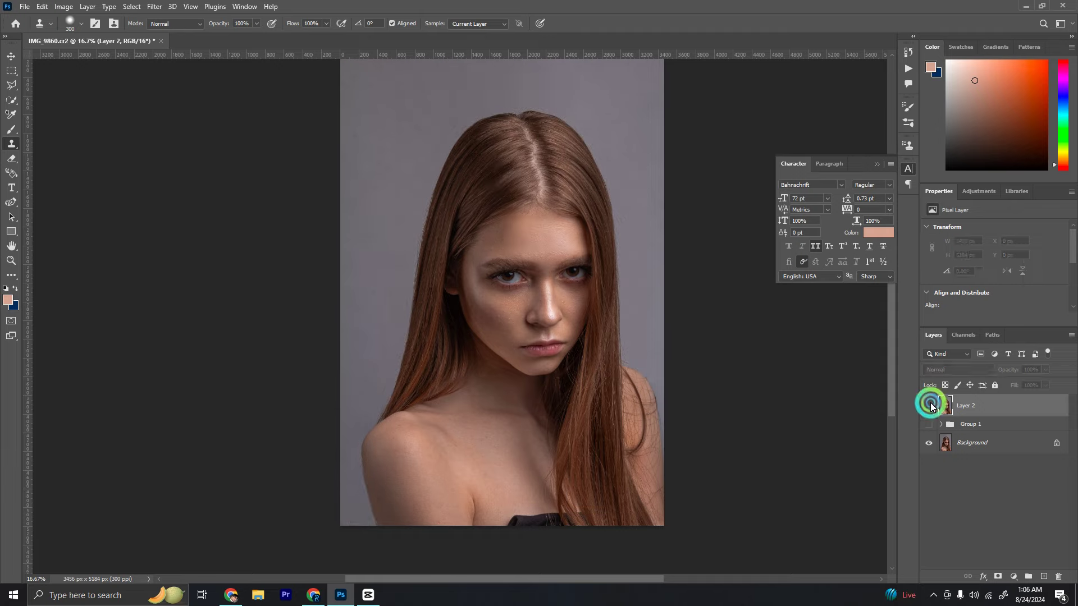
{"action": "scroll", "coordinate": [529, 241], "scroll_direction": "up", "scroll_amount": 3, "text": "alt"}
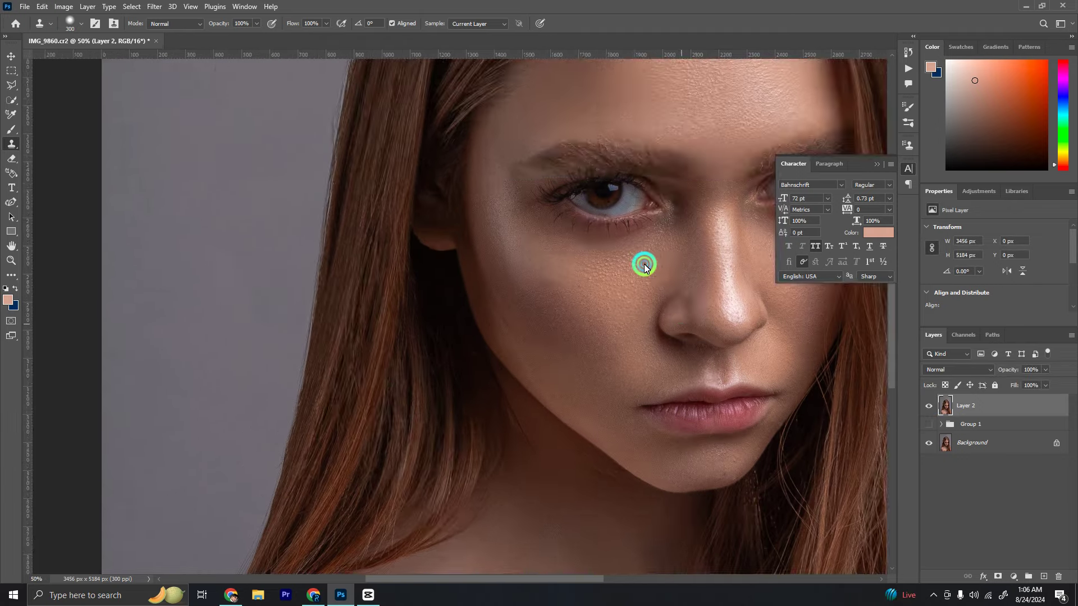
{"action": "scroll", "coordinate": [645, 264], "scroll_direction": "down", "scroll_amount": 5}
{"action": "scroll", "coordinate": [653, 329], "scroll_direction": "up", "scroll_amount": 2, "text": "alt"}
{"action": "scroll", "coordinate": [650, 325], "scroll_direction": "up", "scroll_amount": 2, "text": "alt"}
{"action": "scroll", "coordinate": [568, 353], "scroll_direction": "down", "scroll_amount": 2}
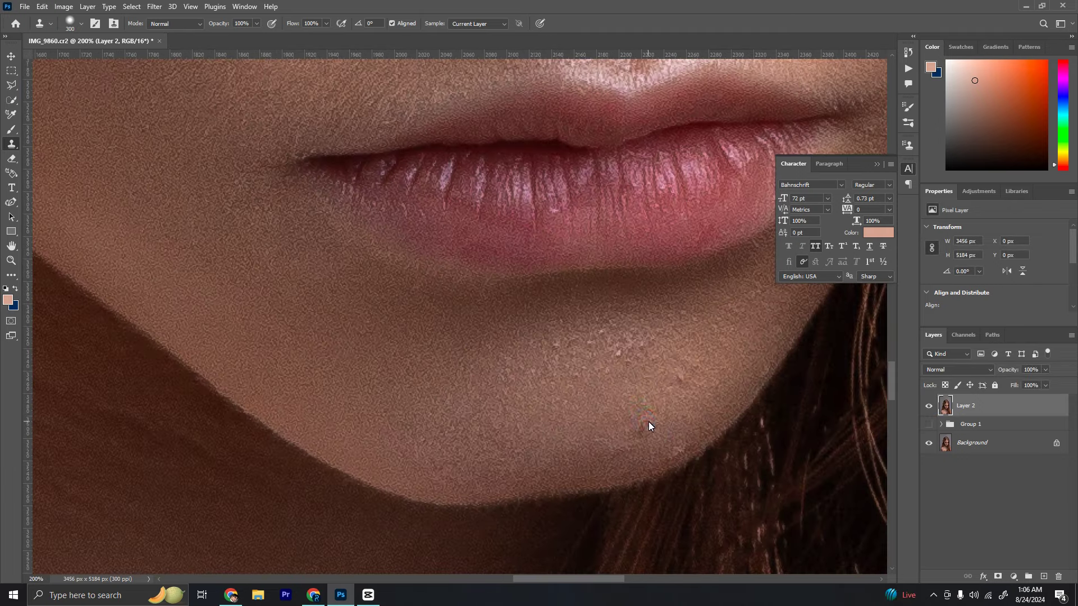
{"action": "key", "text": "j"}
{"action": "scroll", "coordinate": [654, 438], "scroll_direction": "up", "scroll_amount": 1, "text": "alt"}
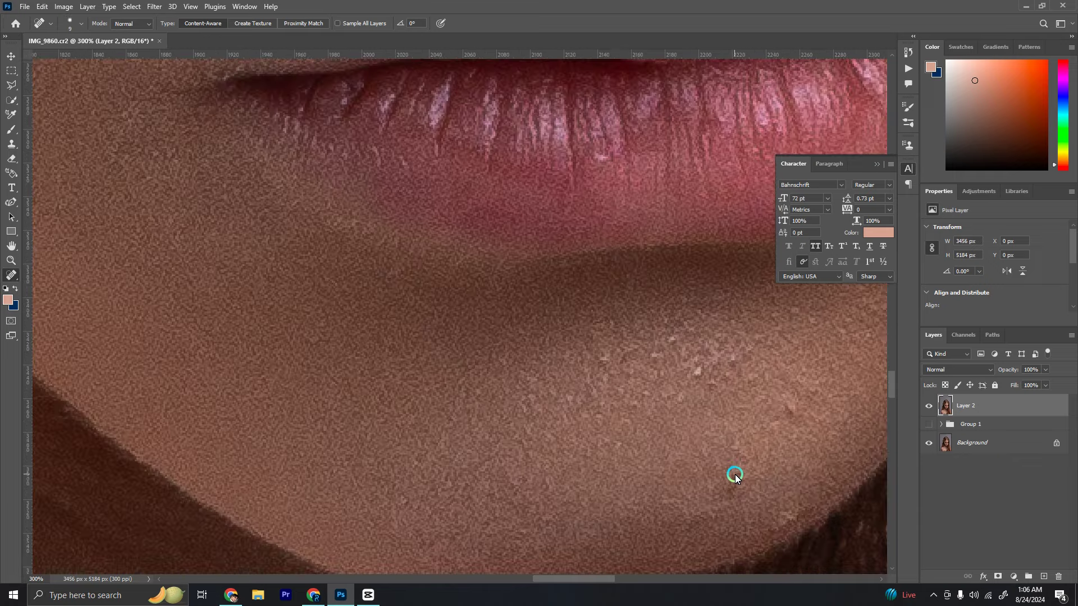
{"action": "left_click_drag", "start_coordinate": [786, 404], "coordinate": [797, 409]}
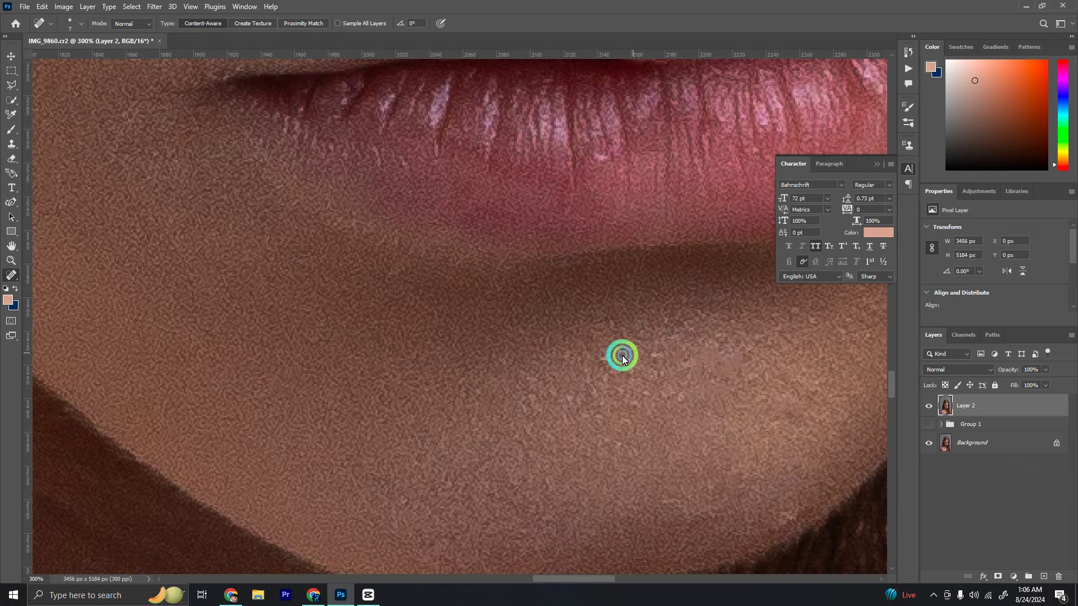
- Resize the brush, switch to Clone Stamp, and soften the last chin retouch with Edit > Fade
{"action": "right_click", "coordinate": [645, 368]}
{"action": "key", "text": "Escape"}
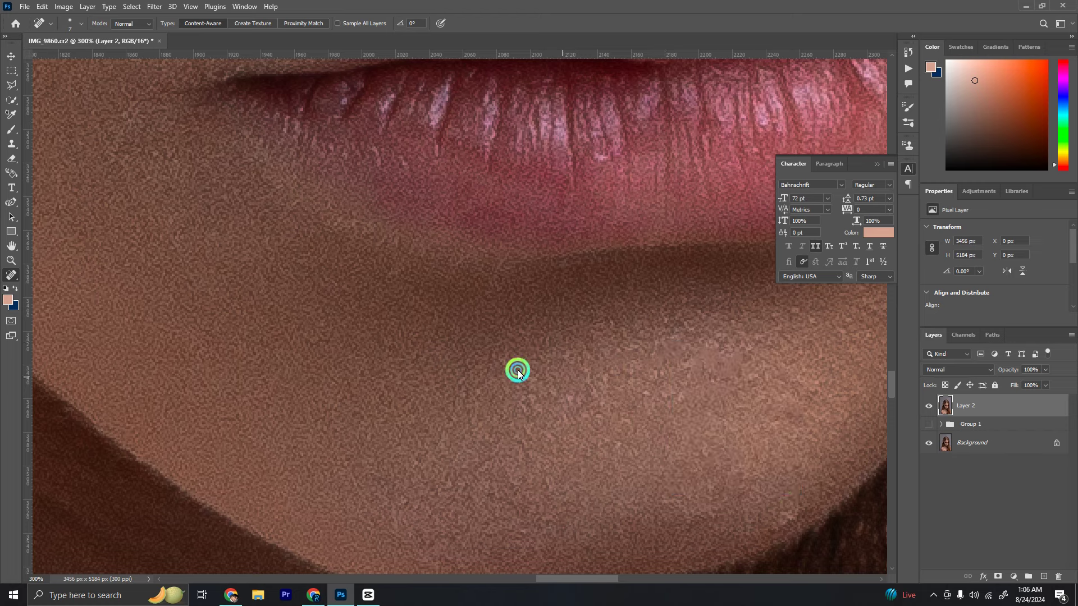
{"action": "scroll", "coordinate": [664, 496], "scroll_direction": "right", "scroll_amount": 3}
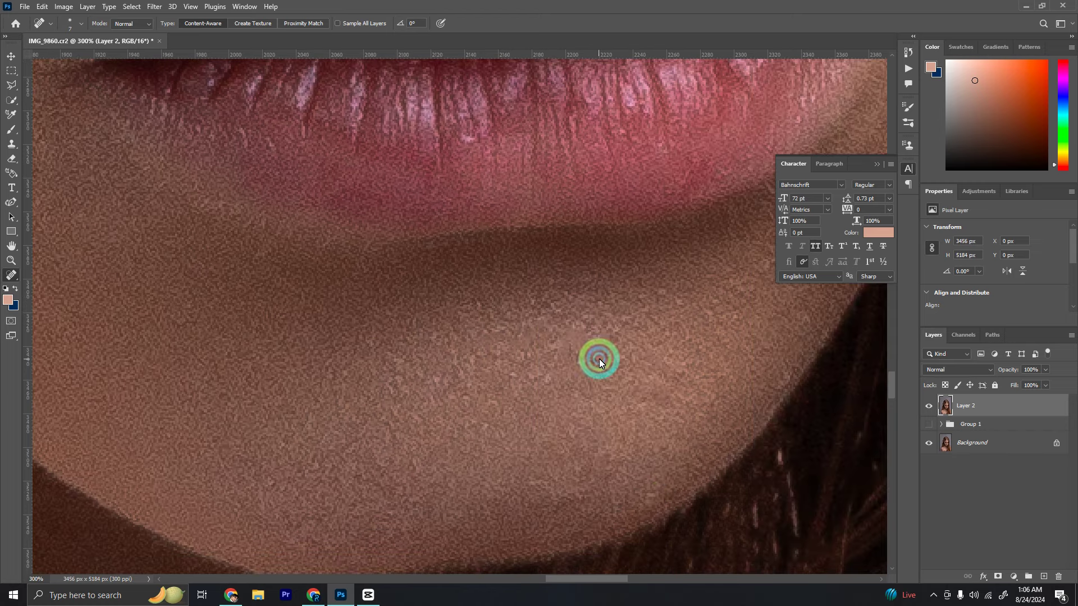
{"action": "key", "text": "s"}
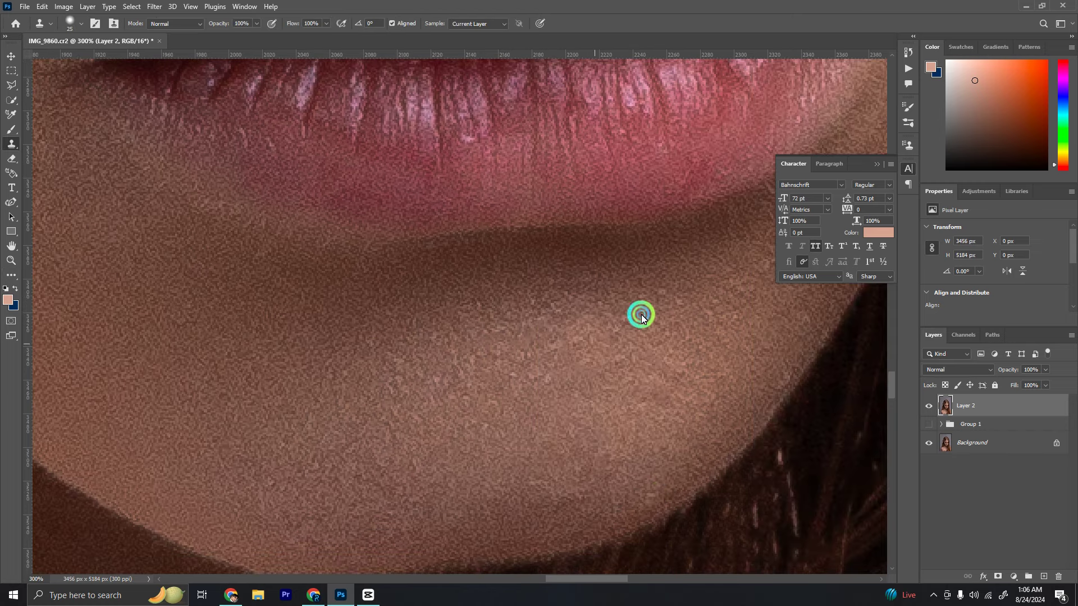
{"action": "key", "text": "ctrl+shift+f"}
{"action": "key", "text": "Escape"}
{"action": "key", "text": "ctrl+minus"}
{"action": "key", "text": "ctrl+minus"}
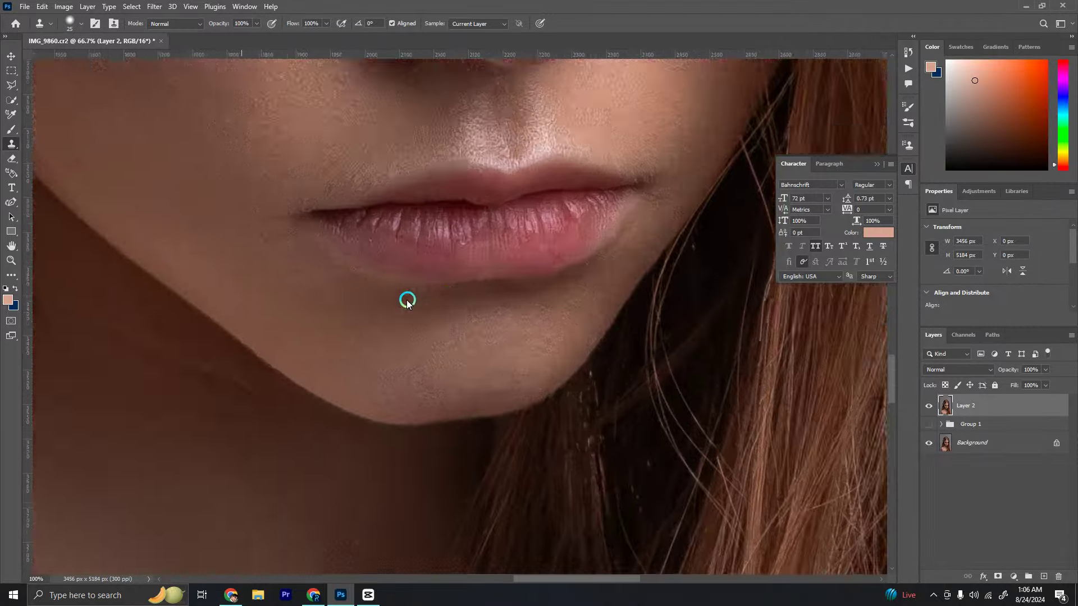
- Toggle Layer 2 on and off for a before/after comparison, then duplicate it
{"action": "scroll", "coordinate": [407, 301], "scroll_direction": "up", "scroll_amount": 2}
{"action": "scroll", "coordinate": [440, 329], "scroll_direction": "down", "scroll_amount": 3}
{"action": "scroll", "coordinate": [624, 266], "scroll_direction": "down", "scroll_amount": 2}
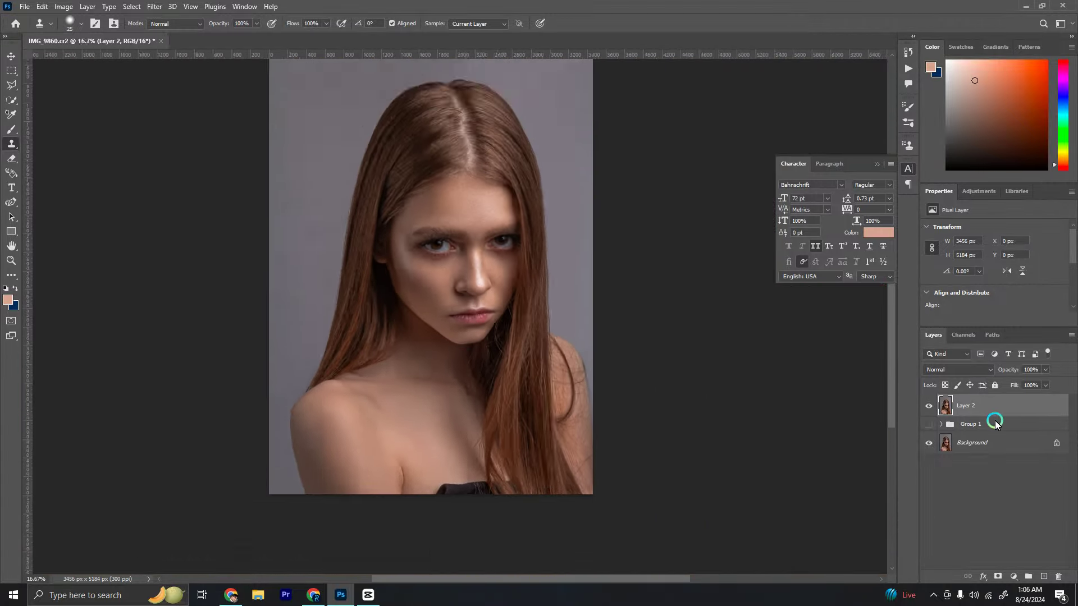
{"action": "left_click", "coordinate": [928, 405]}
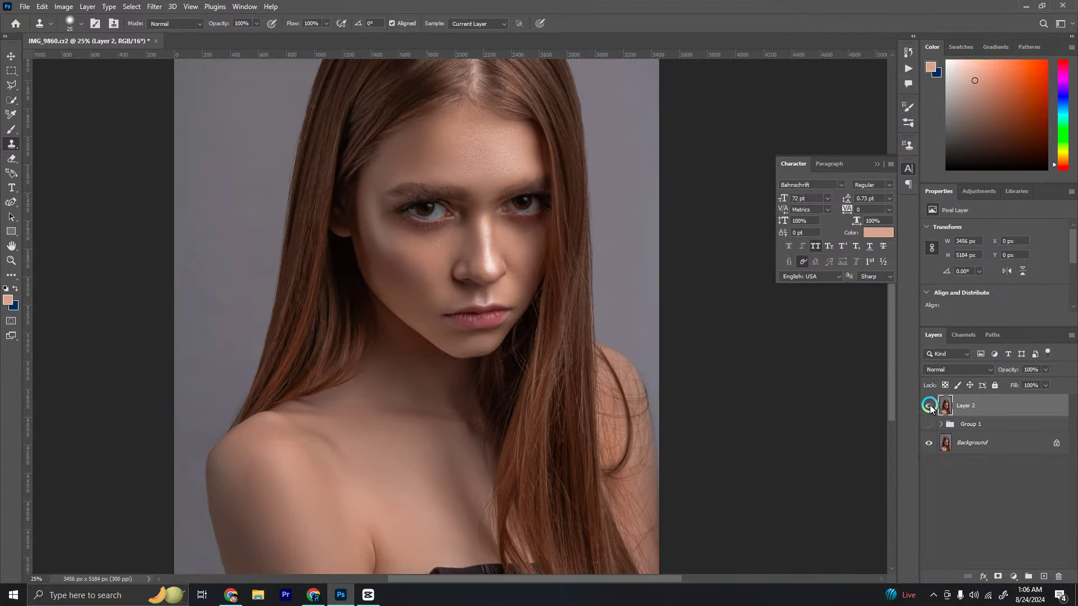
{"action": "left_click", "coordinate": [928, 405]}
{"action": "left_click", "coordinate": [928, 406]}
{"action": "scroll", "coordinate": [568, 264], "scroll_direction": "up", "scroll_amount": 1}
{"action": "scroll", "coordinate": [551, 376], "scroll_direction": "up", "scroll_amount": 1}
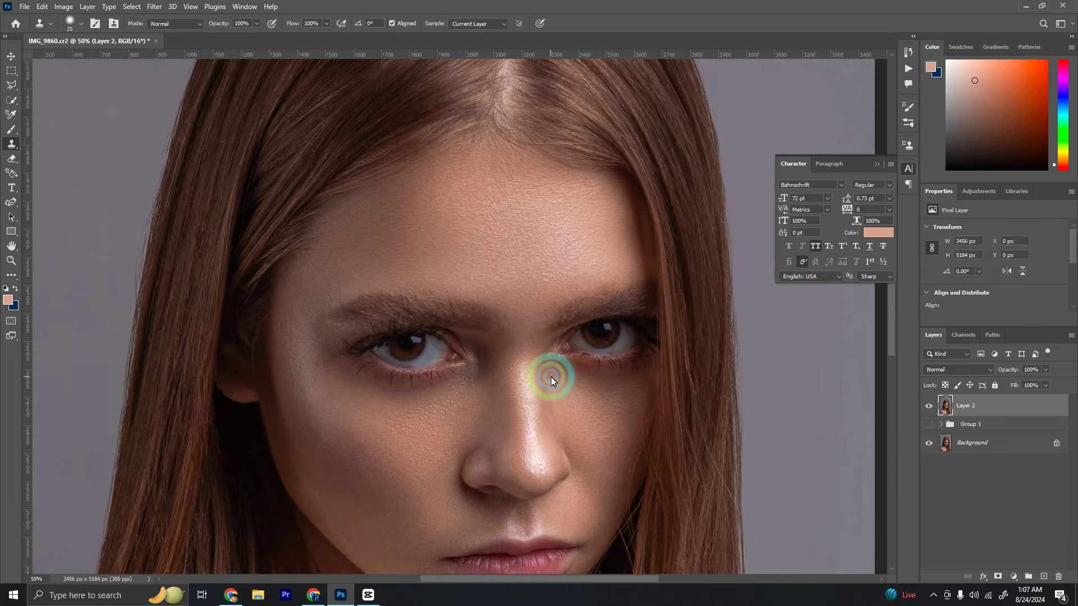
{"action": "key", "text": "ctrl+j"}
{"action": "key", "text": "alt+i"}
- Apply Shadows/Highlights with Shadows at 35% to Layer 2 copy
{"action": "key", "text": "a"}
{"action": "key", "text": "w"}
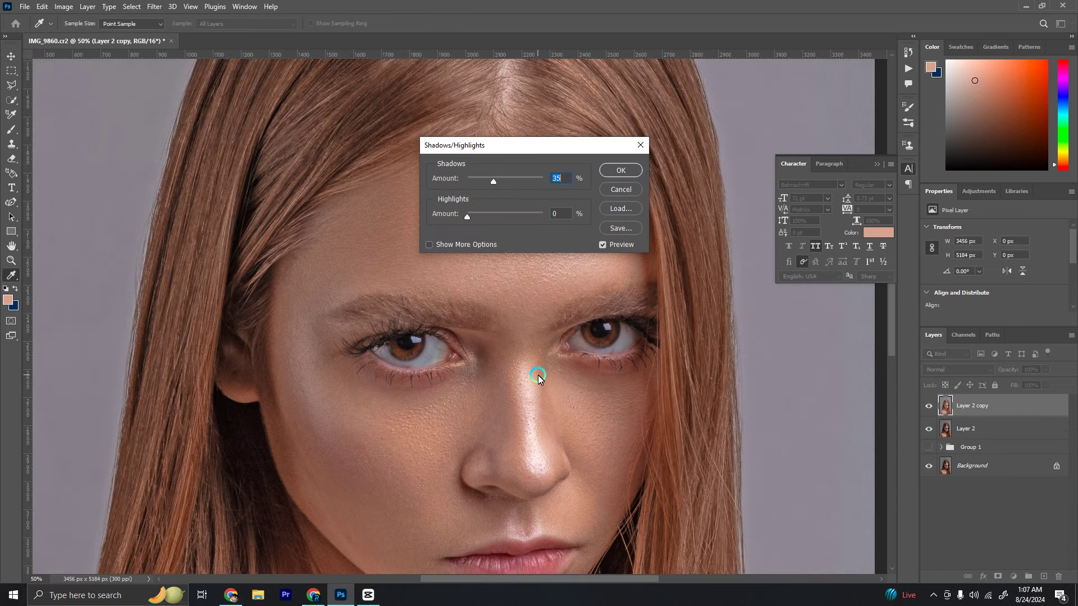
{"action": "key", "text": "Return"}
{"action": "key", "text": "s"}
{"action": "scroll", "coordinate": [467, 345], "scroll_direction": "up", "scroll_amount": 1}
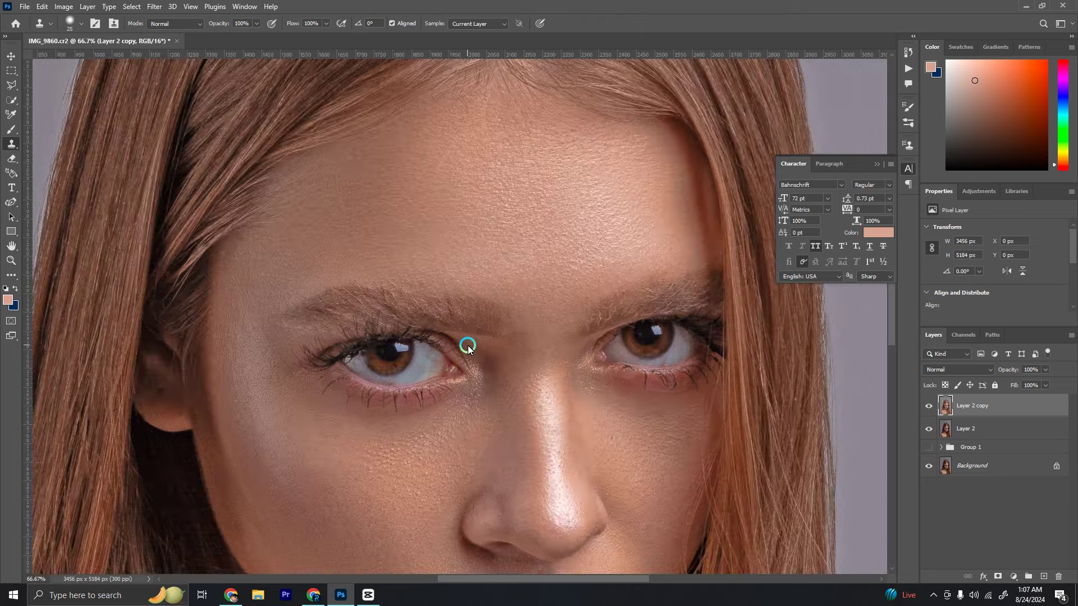
{"action": "scroll", "coordinate": [467, 345], "scroll_direction": "up", "scroll_amount": 1}
- Add a black mask and paint white over both irises to reveal the brightening
{"action": "left_click", "coordinate": [998, 577], "text": "alt"}
{"action": "key", "text": "b"}
{"action": "key", "text": "d"}
{"action": "left_click_drag", "start_coordinate": [313, 378], "coordinate": [542, 404]}
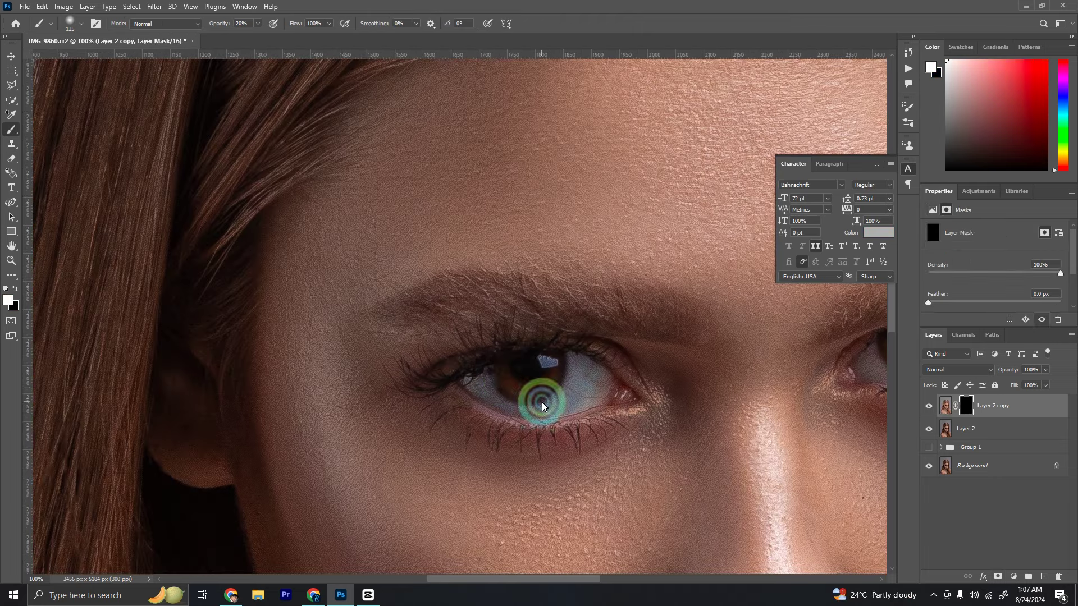
{"action": "key", "text": "ctrl+plus"}
{"action": "key", "text": "bracketleft"}
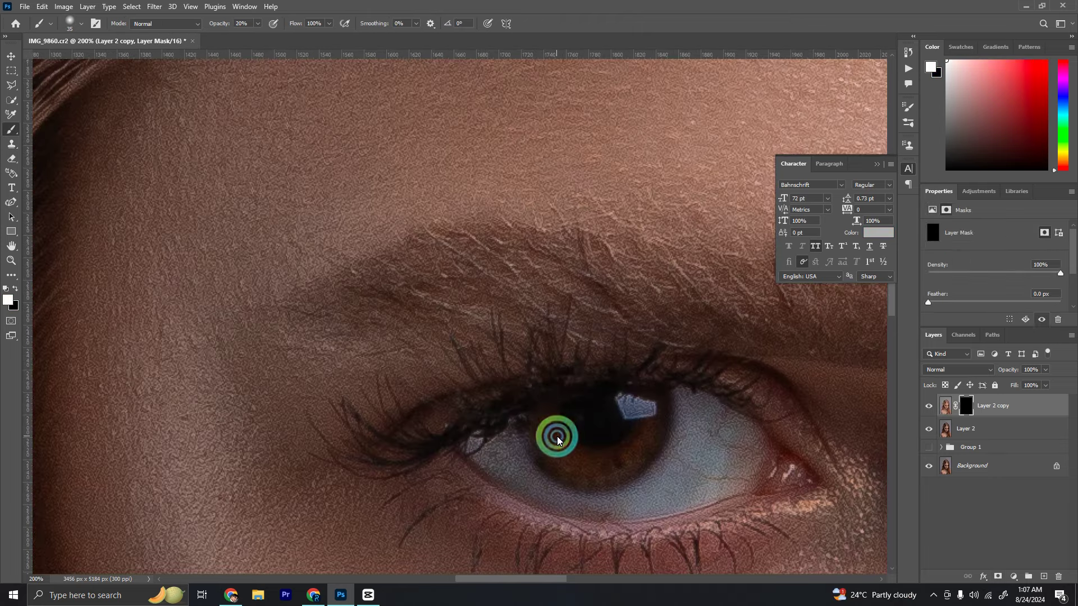
{"action": "left_click_drag", "start_coordinate": [556, 449], "coordinate": [650, 438]}
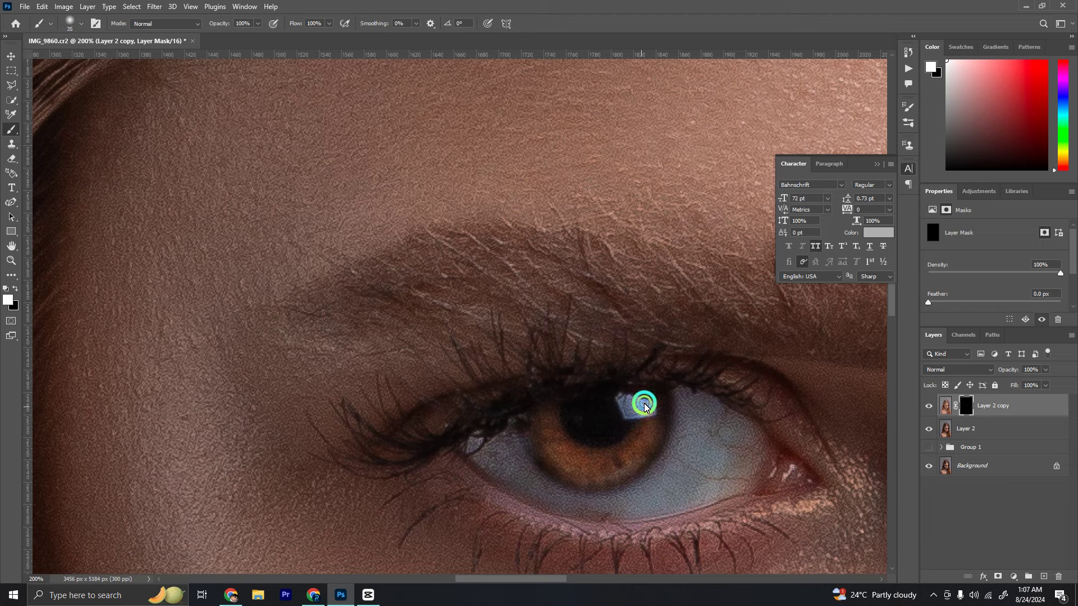
{"action": "scroll", "coordinate": [714, 350], "scroll_direction": "right", "scroll_amount": 10}
{"action": "mouse_move", "coordinate": [596, 386]}
{"action": "left_mouse_down"}
{"action": "mouse_move", "coordinate": [657, 433]}
{"action": "mouse_move", "coordinate": [704, 366]}
{"action": "left_mouse_up"}
{"action": "key", "text": "ctrl+minus"}
{"action": "key", "text": "ctrl+minus"}
{"action": "key", "text": "ctrl+minus"}
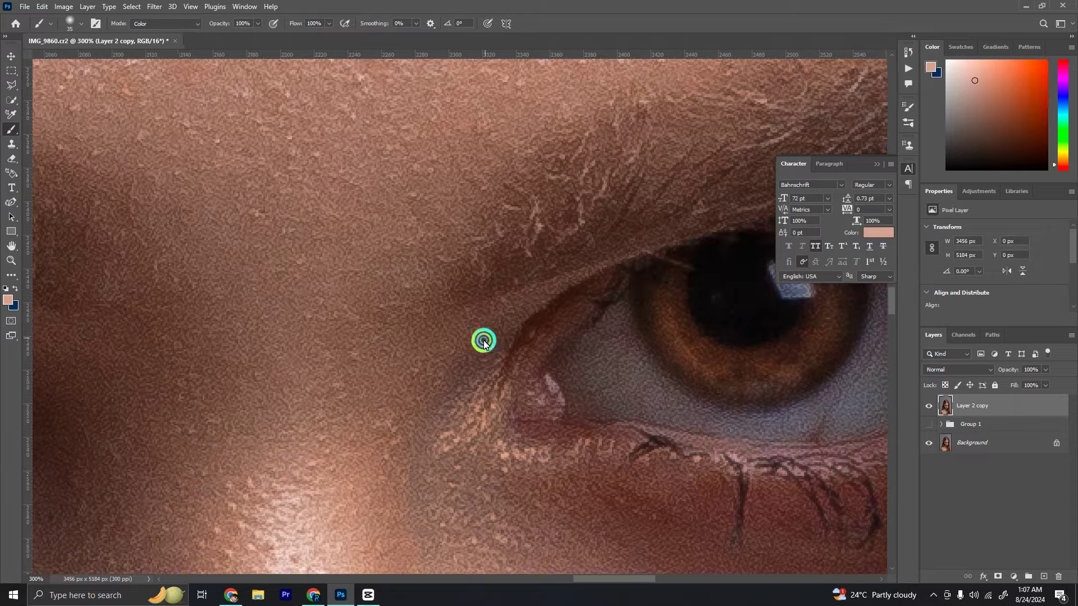
- Duplicate the layer, darken it with Levels output white, set Multiply blend, and add a black mask
{"action": "key", "text": "ctrl+j"}
{"action": "key", "text": "ctrl+l"}
{"action": "left_click_drag", "start_coordinate": [833, 385], "coordinate": [783, 391]}
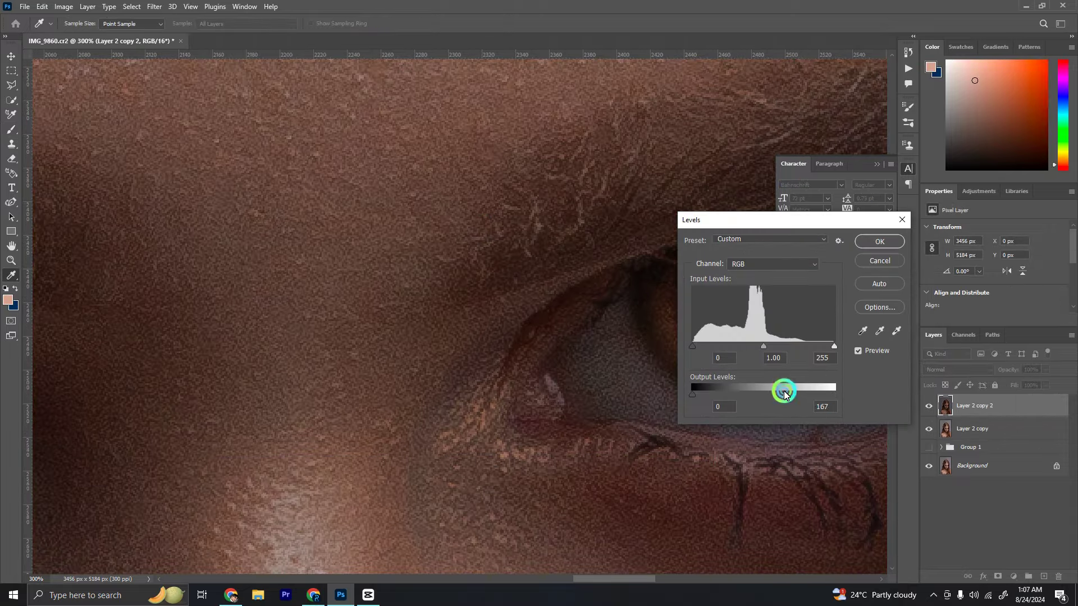
{"action": "left_click", "coordinate": [873, 244]}
{"action": "left_click", "coordinate": [957, 369]}
{"action": "left_click", "coordinate": [954, 344]}
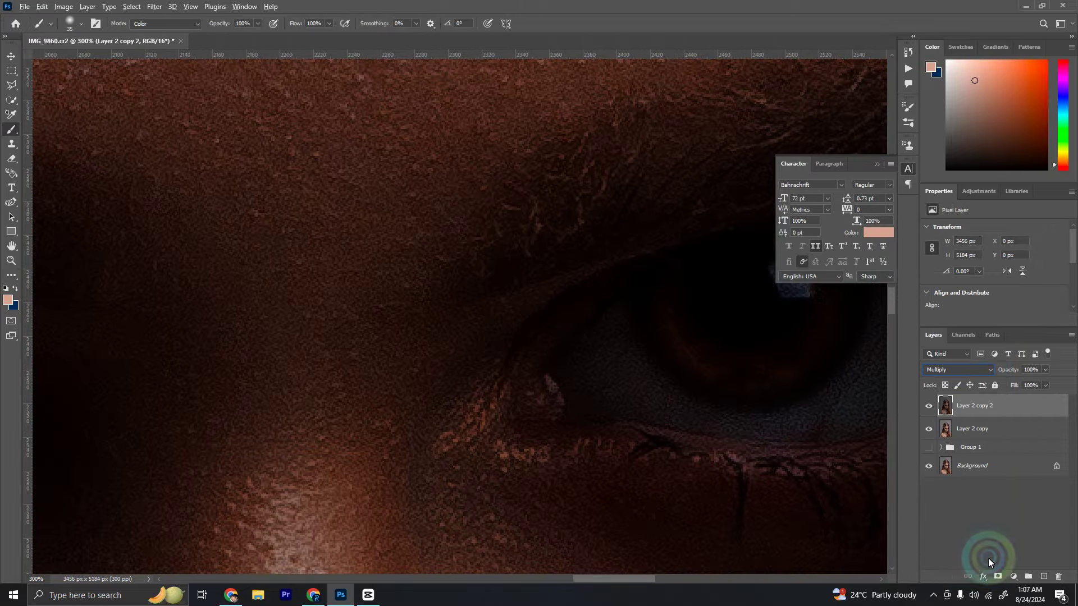
{"action": "left_click", "coordinate": [997, 577], "text": "alt"}
{"action": "key", "text": "d"}
- Paint white on the mask along the first eye's inner corner and lower lash line
{"action": "key", "text": "bracketleft"}
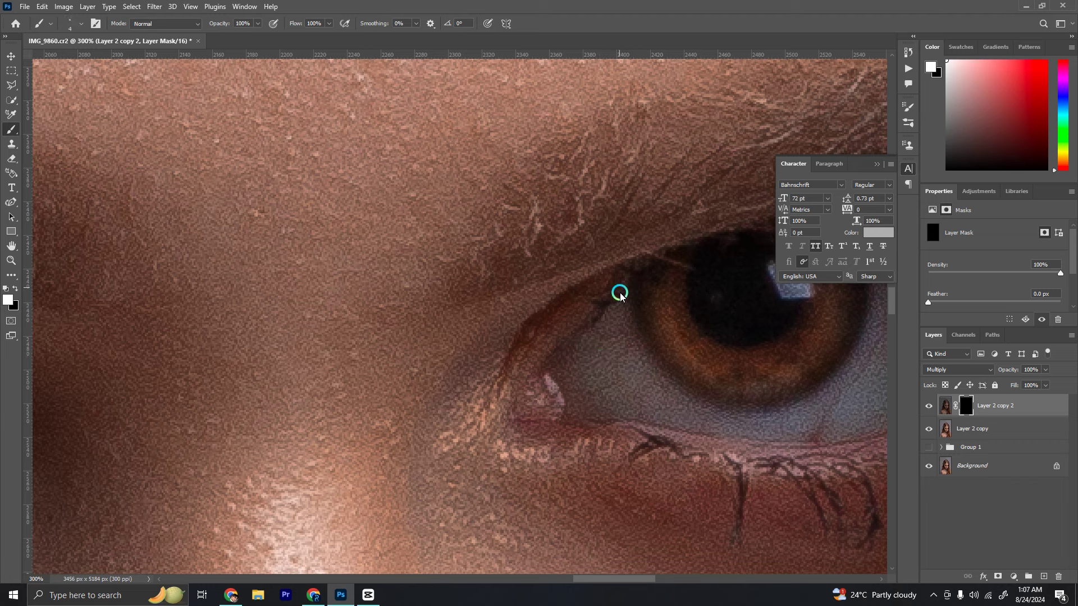
{"action": "left_click_drag", "start_coordinate": [595, 326], "coordinate": [622, 292]}
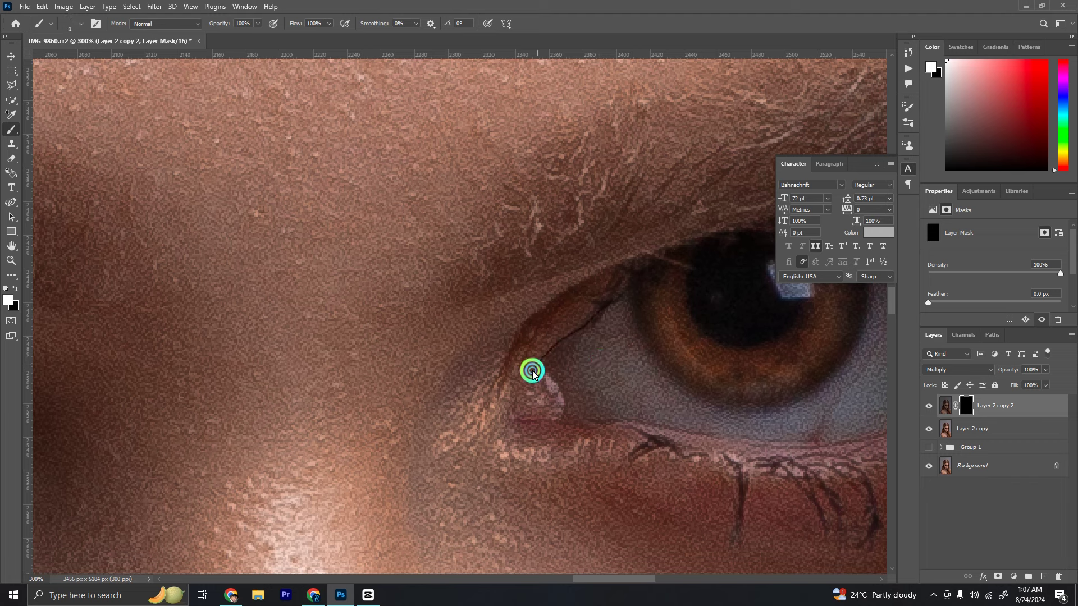
{"action": "left_click_drag", "start_coordinate": [692, 417], "coordinate": [605, 362]}
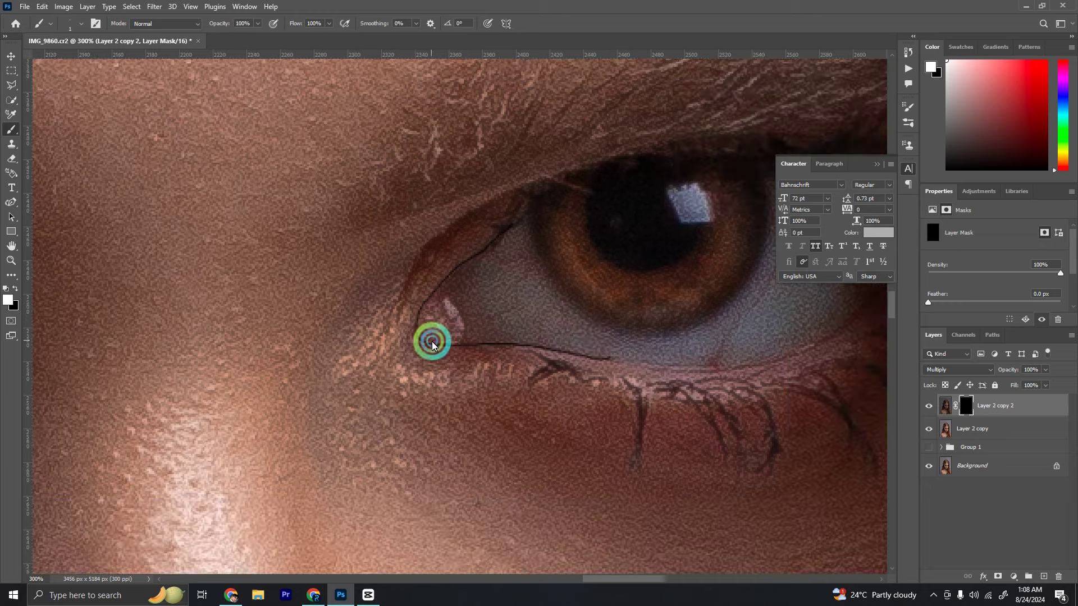
{"action": "left_click_drag", "start_coordinate": [706, 370], "coordinate": [589, 385]}
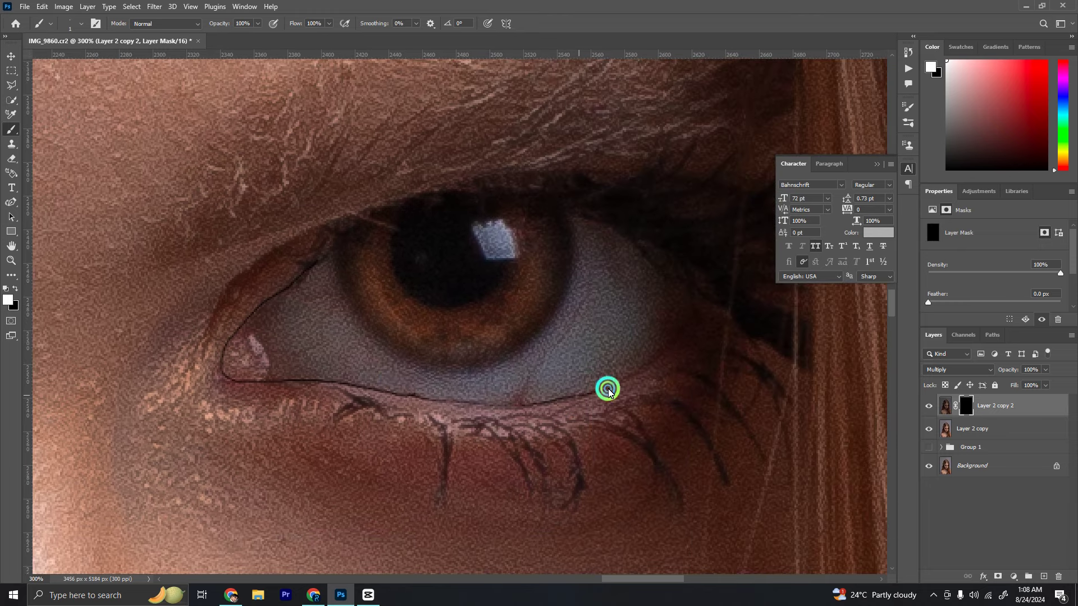
{"action": "left_click_drag", "start_coordinate": [258, 412], "coordinate": [327, 406]}
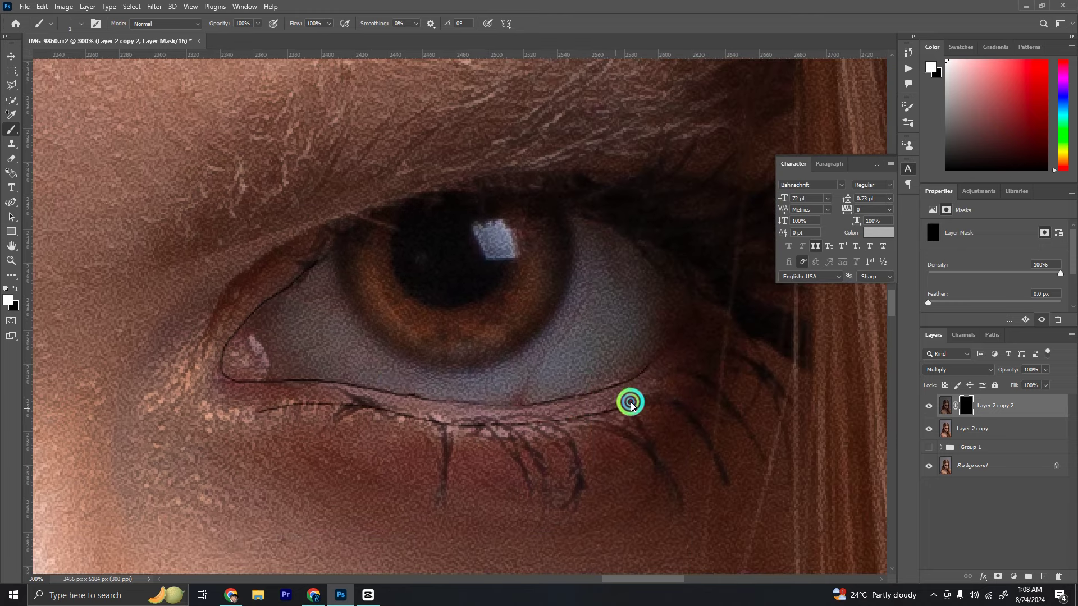
{"action": "scroll", "coordinate": [433, 300], "scroll_direction": "down", "scroll_amount": 3}
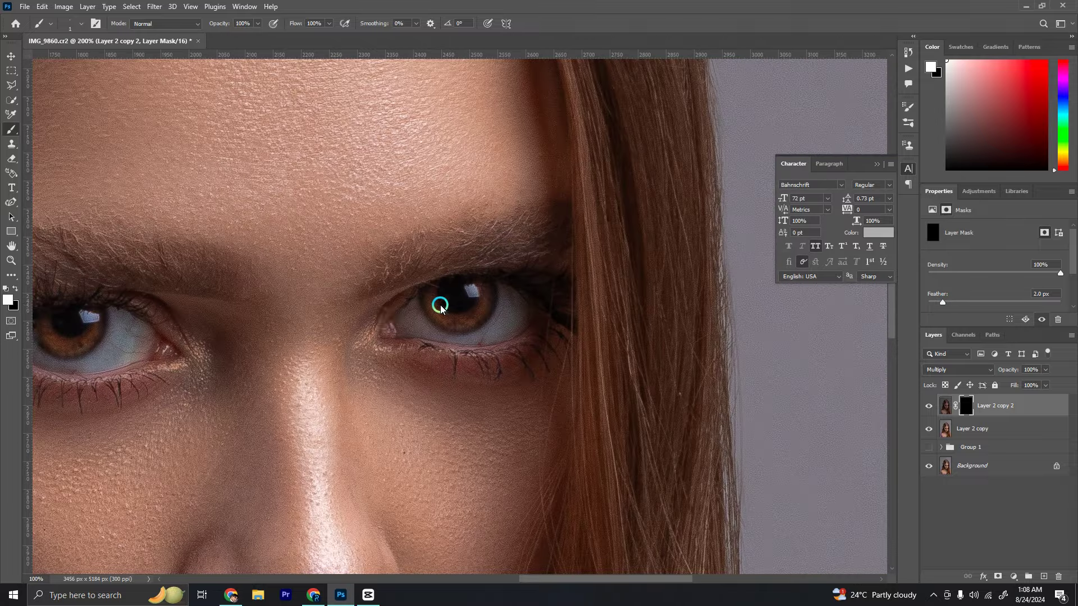
{"action": "scroll", "coordinate": [624, 372], "scroll_direction": "up", "scroll_amount": 1}
{"action": "scroll", "coordinate": [486, 372], "scroll_direction": "up", "scroll_amount": 2}
- Darken the lower lash line of the other eye with a slightly larger brush
{"action": "key", "text": "bracketright"}
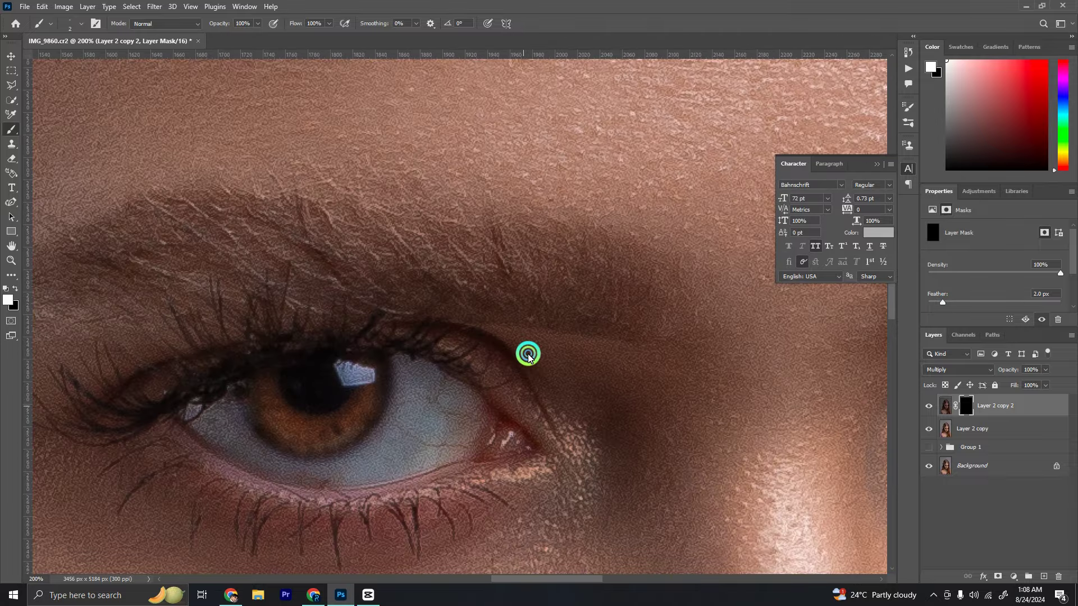
{"action": "scroll", "coordinate": [528, 357], "scroll_direction": "down", "scroll_amount": 2}
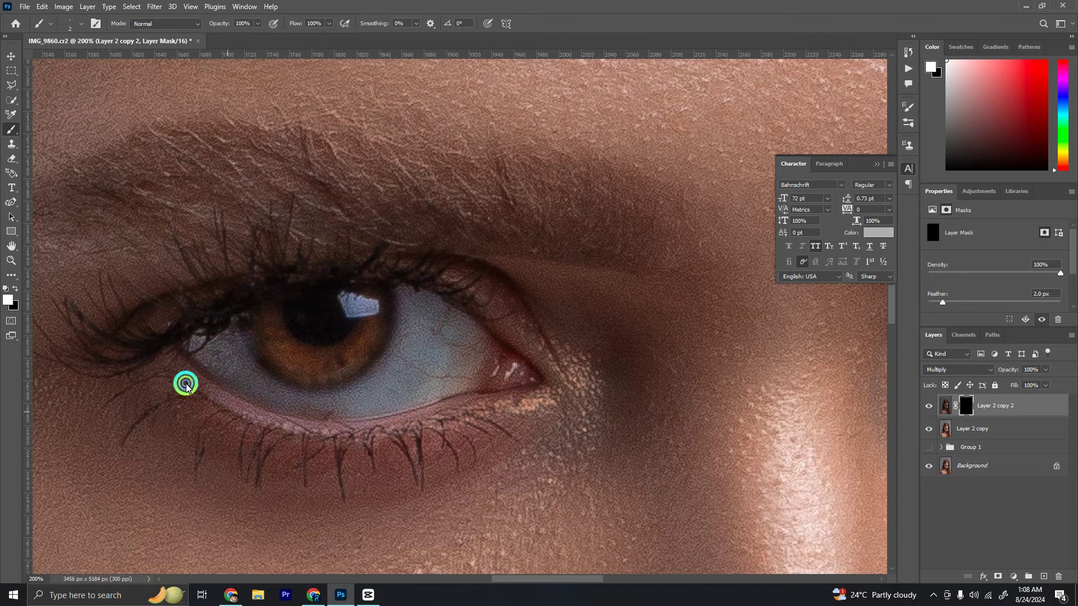
{"action": "scroll", "coordinate": [221, 421], "scroll_direction": "right", "scroll_amount": 5}
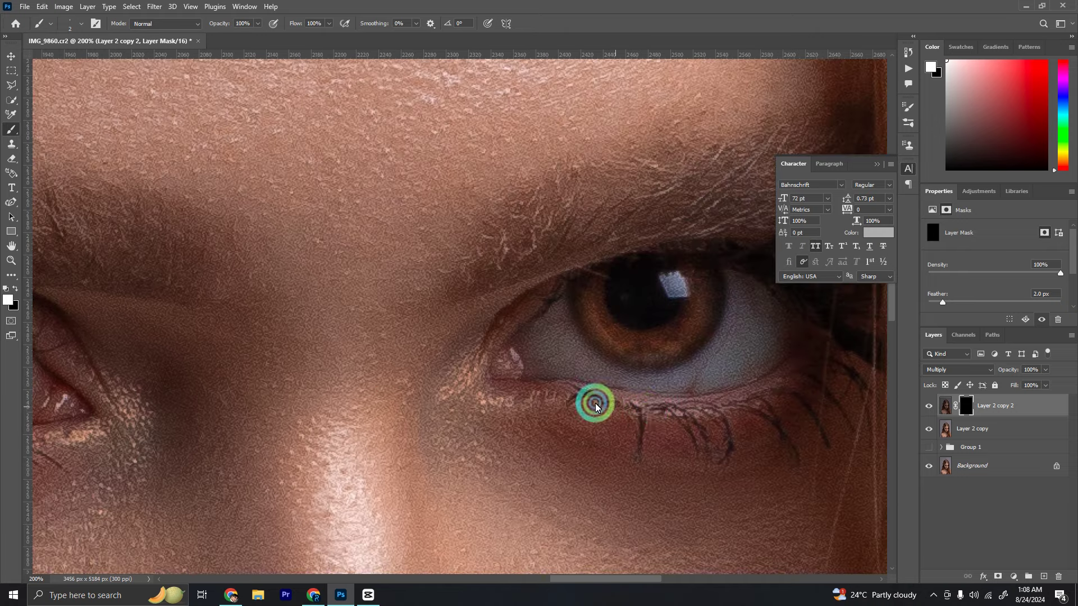
{"action": "left_click_drag", "start_coordinate": [595, 405], "coordinate": [677, 418]}
- Merge the lash-darkening layer down into Layer 2 copy 2 and duplicate the result
{"action": "scroll", "coordinate": [512, 308], "scroll_direction": "down", "scroll_amount": 3}
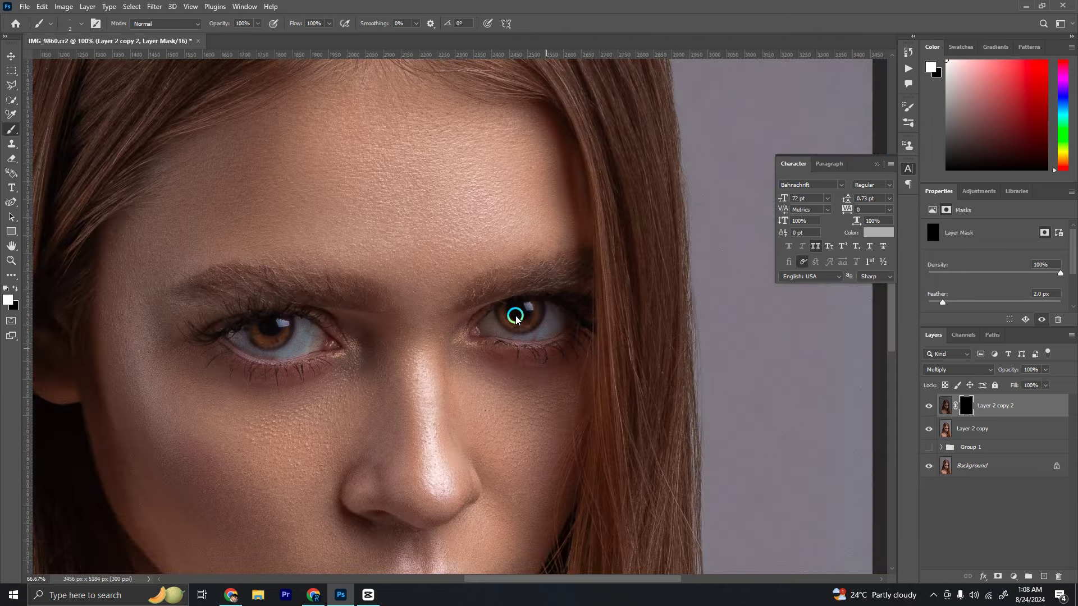
{"action": "scroll", "coordinate": [320, 368], "scroll_direction": "up", "scroll_amount": 2}
{"action": "scroll", "coordinate": [662, 300], "scroll_direction": "up", "scroll_amount": 1}
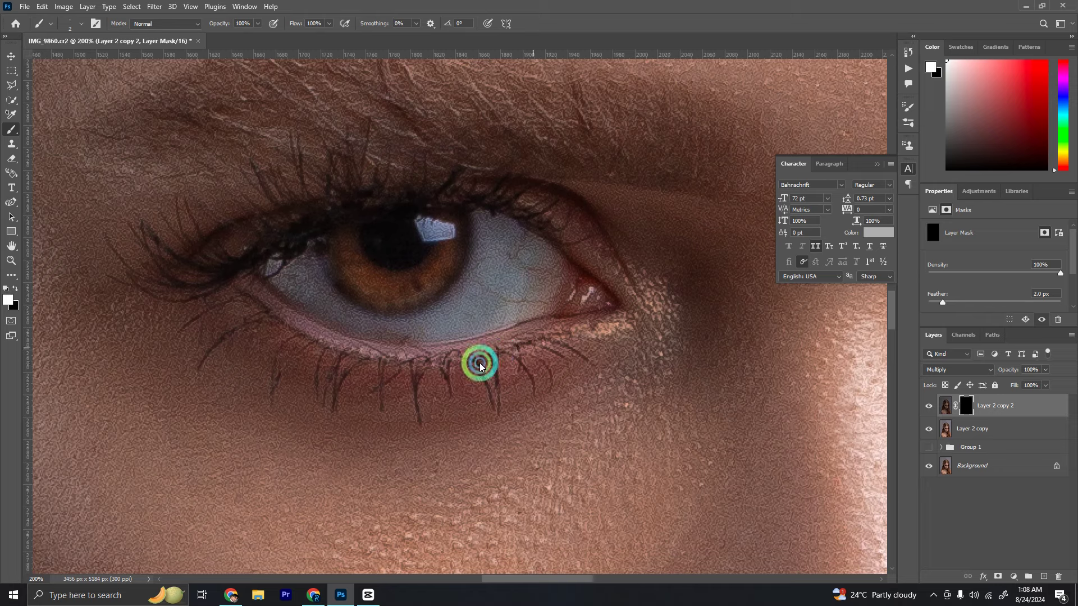
{"action": "scroll", "coordinate": [567, 292], "scroll_direction": "down", "scroll_amount": 3}
{"action": "scroll", "coordinate": [618, 303], "scroll_direction": "down", "scroll_amount": 1}
{"action": "scroll", "coordinate": [634, 365], "scroll_direction": "up", "scroll_amount": 1}
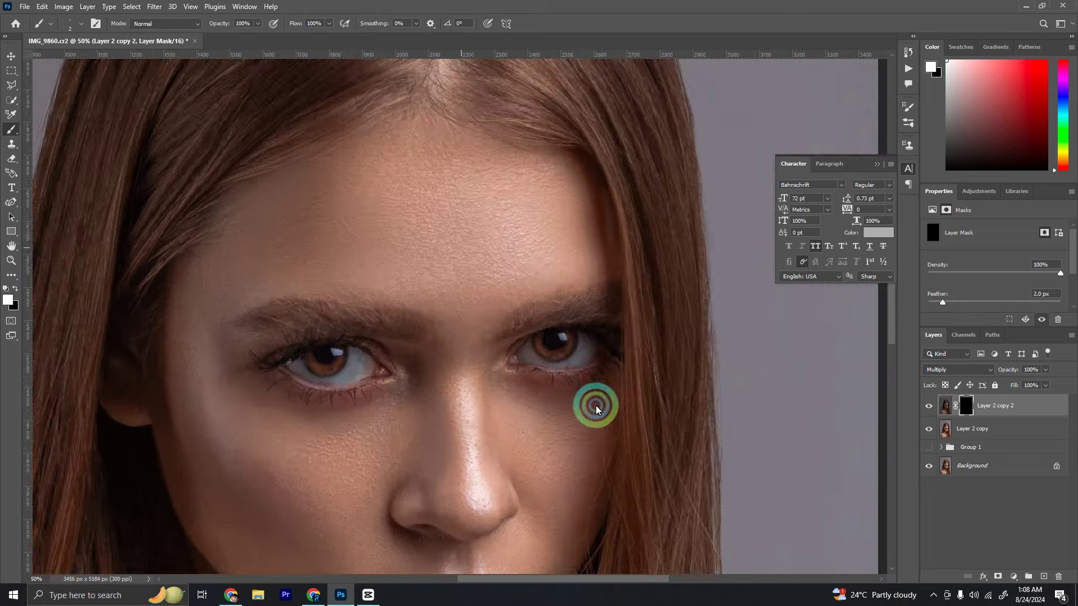
{"action": "scroll", "coordinate": [596, 410], "scroll_direction": "up", "scroll_amount": 1}
{"action": "scroll", "coordinate": [580, 400], "scroll_direction": "up", "scroll_amount": 2}
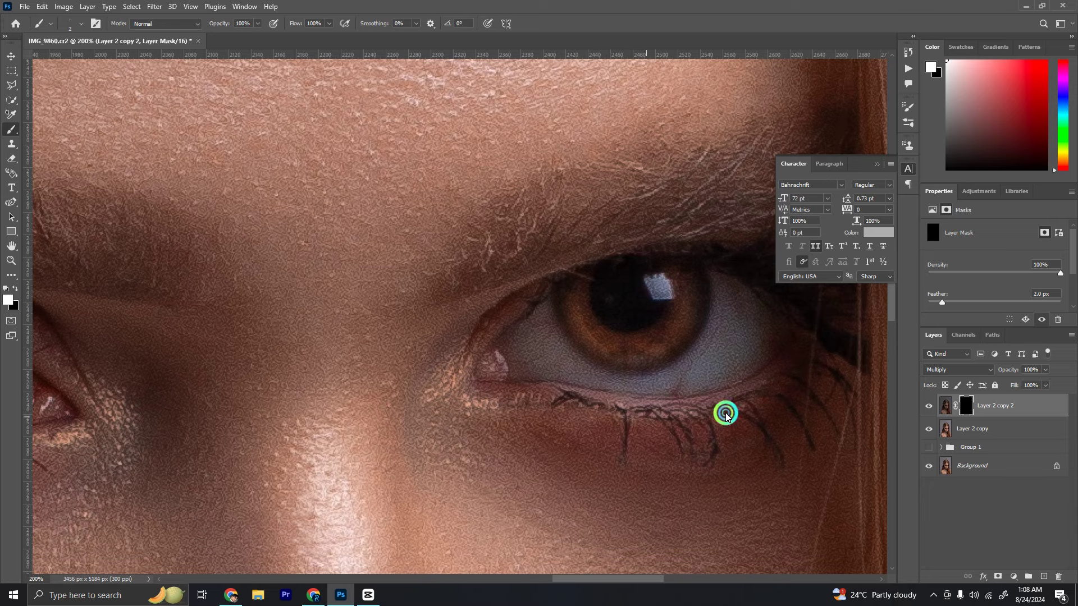
{"action": "scroll", "coordinate": [497, 317], "scroll_direction": "down", "scroll_amount": 1}
{"action": "scroll", "coordinate": [627, 298], "scroll_direction": "down", "scroll_amount": 1}
{"action": "key", "text": "ctrl+e"}
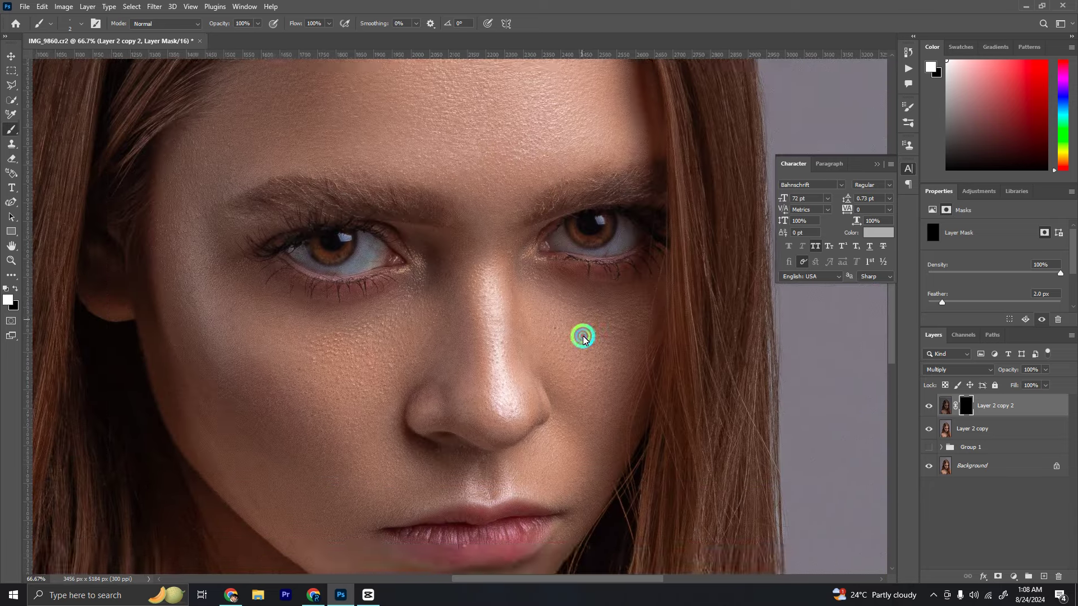
{"action": "left_click", "coordinate": [548, 317], "text": "alt"}
{"action": "key", "text": "ctrl+j"}
- Step back to the masked lash-darkening layer and merge it down into the portrait
{"action": "key", "text": "ctrl+z"}
{"action": "key", "text": "ctrl+z"}
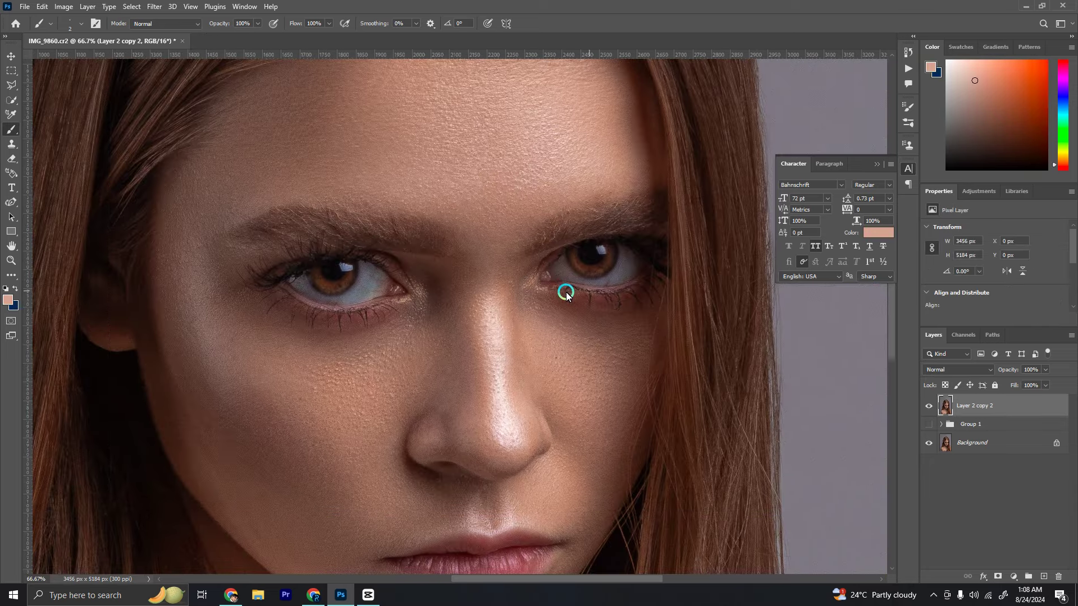
{"action": "scroll", "coordinate": [401, 298], "scroll_direction": "up", "scroll_amount": 2}
{"action": "scroll", "coordinate": [548, 304], "scroll_direction": "up", "scroll_amount": 1}
{"action": "key", "text": "e"}
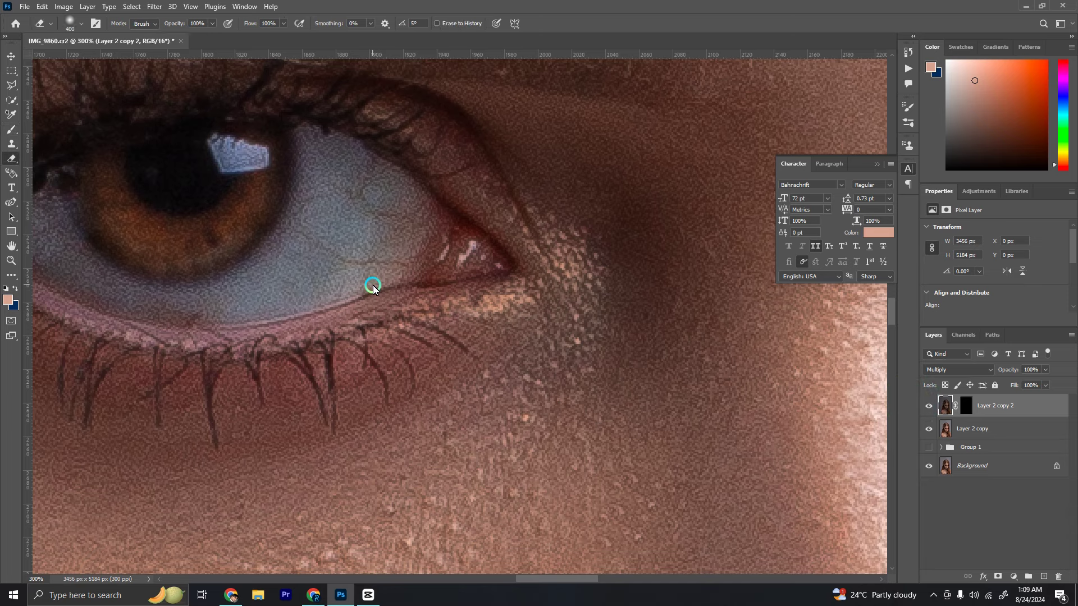
{"action": "scroll", "coordinate": [843, 362], "scroll_direction": "down", "scroll_amount": 2}
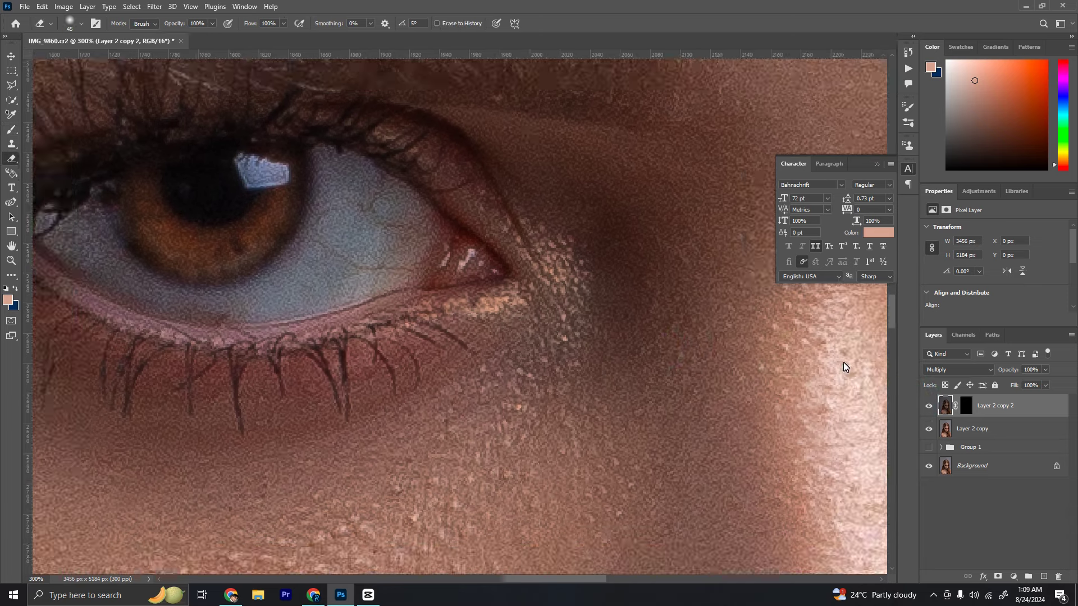
{"action": "scroll", "coordinate": [843, 362], "scroll_direction": "down", "scroll_amount": 2}
{"action": "key", "text": "ctrl+e"}
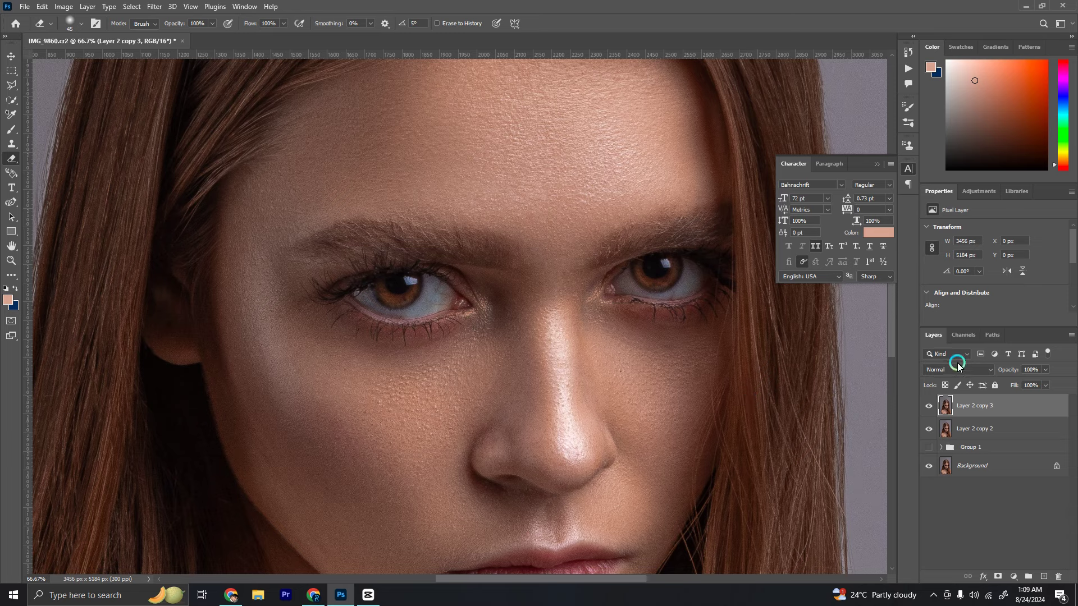
- Set the layer copy to Screen, with Blend If sparing the darkest underlying tones
{"action": "left_click", "coordinate": [957, 369]}
{"action": "left_click", "coordinate": [948, 402]}
{"action": "right_click", "coordinate": [987, 406]}
{"action": "key", "text": "Escape"}
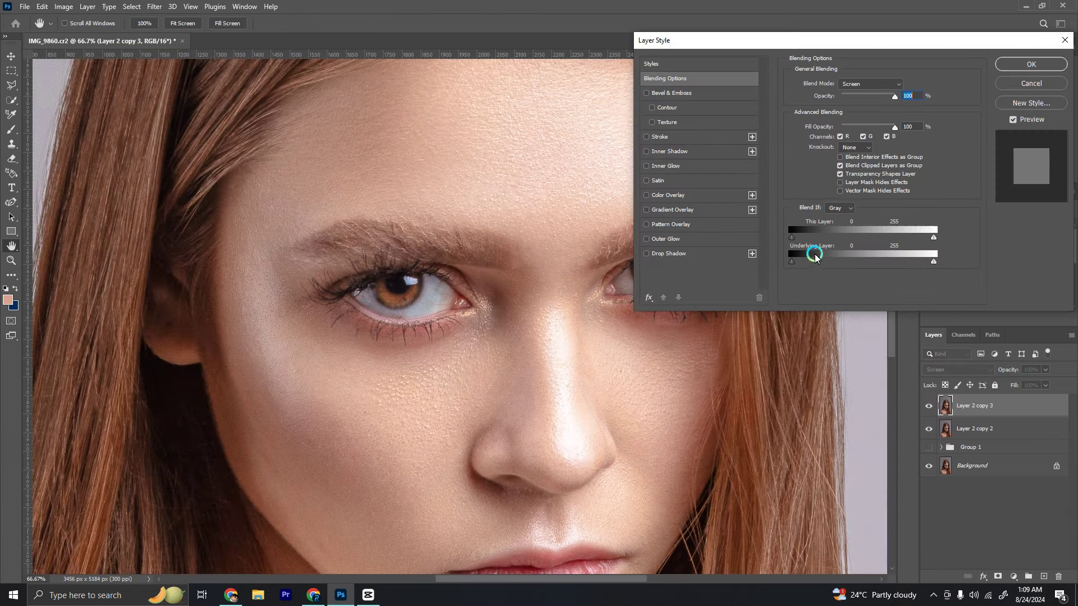
{"action": "left_click_drag", "start_coordinate": [814, 255], "coordinate": [891, 254]}
{"action": "key", "text": "Return"}
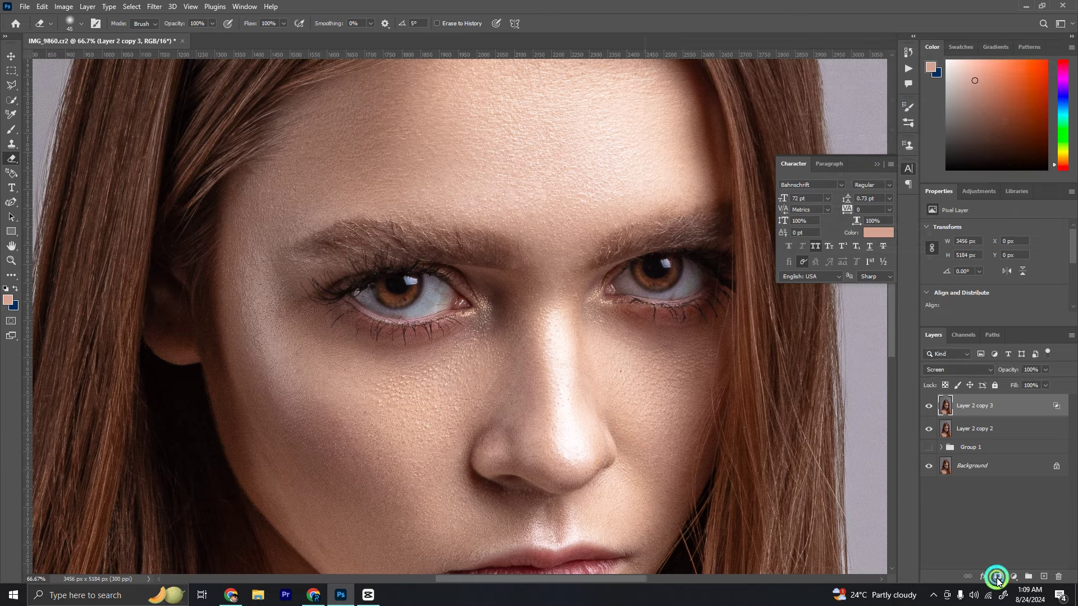
- Add a black mask and paint brightening over both eyes' whites, lids and inner corners
{"action": "left_click", "coordinate": [997, 577], "text": "alt"}
{"action": "scroll", "coordinate": [481, 257], "scroll_direction": "up", "scroll_amount": 3}
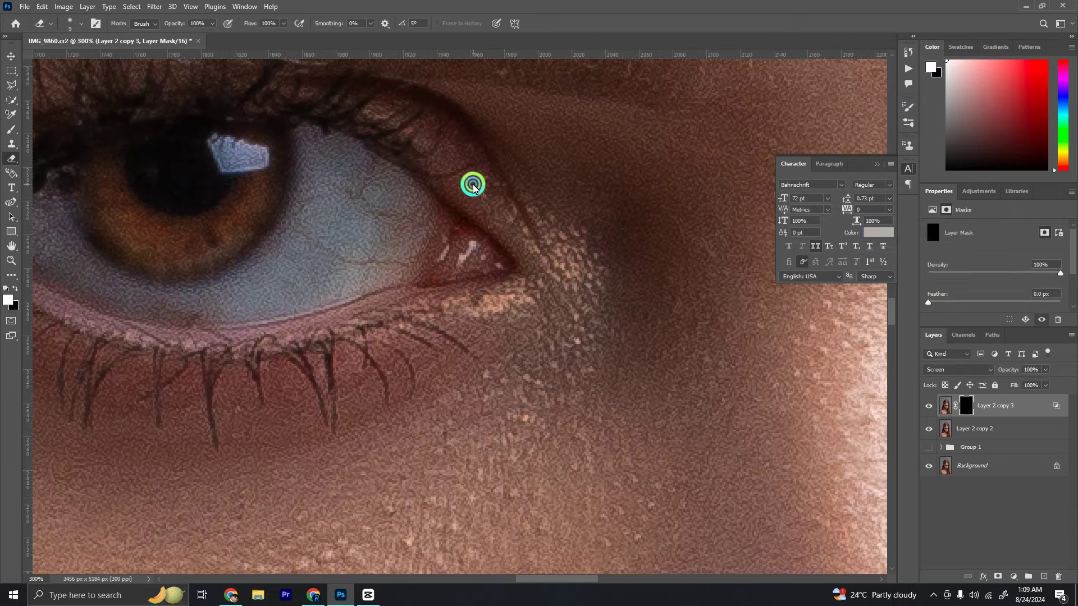
{"action": "left_click_drag", "start_coordinate": [531, 257], "coordinate": [453, 174]}
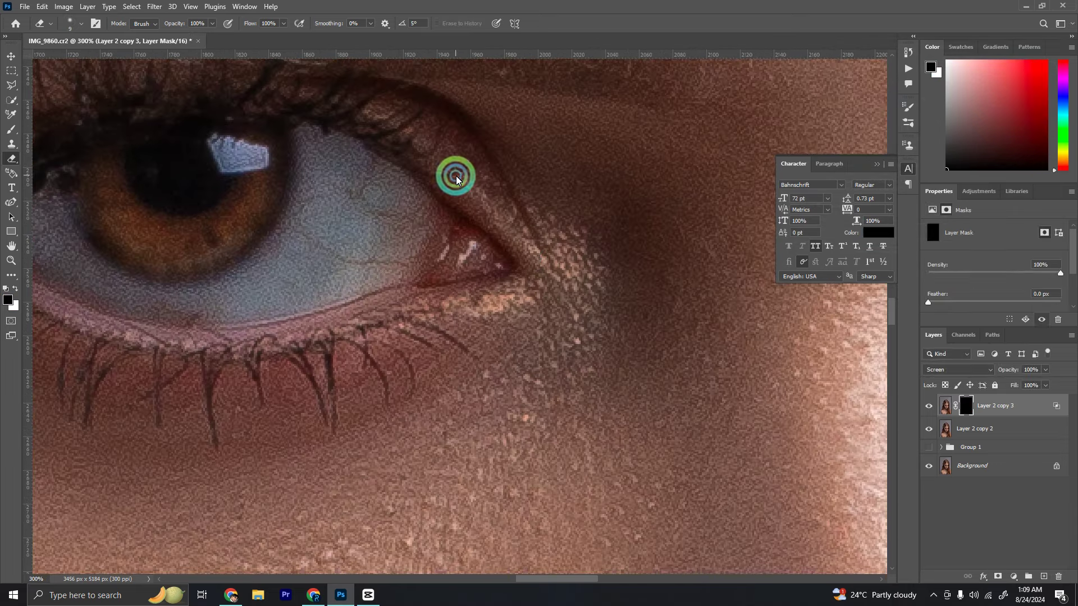
{"action": "left_click_drag", "start_coordinate": [411, 144], "coordinate": [448, 156]}
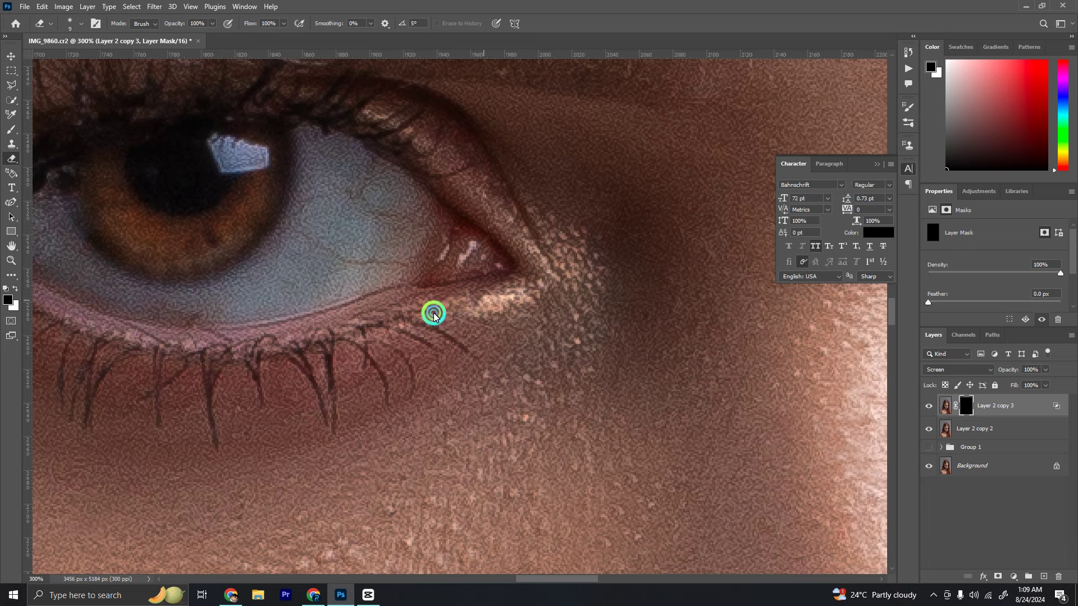
{"action": "mouse_move", "coordinate": [432, 313]}
{"action": "left_mouse_down"}
{"action": "mouse_move", "coordinate": [372, 320]}
{"action": "mouse_move", "coordinate": [542, 287]}
{"action": "left_mouse_up"}
{"action": "scroll", "coordinate": [543, 290], "scroll_direction": "up", "scroll_amount": 3}
{"action": "scroll", "coordinate": [544, 291], "scroll_direction": "left", "scroll_amount": 3}
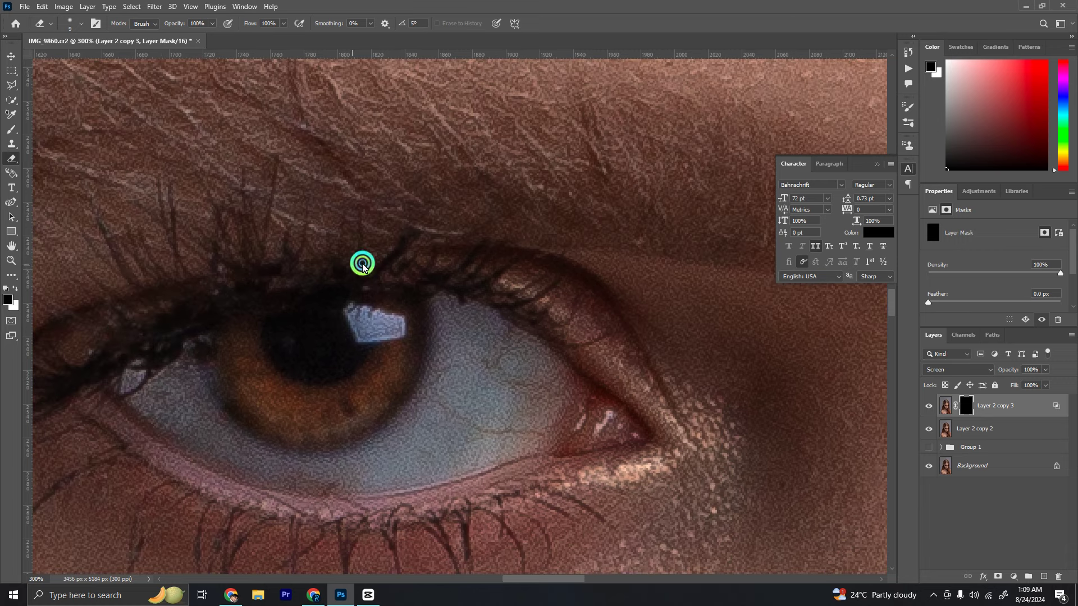
{"action": "scroll", "coordinate": [613, 294], "scroll_direction": "right", "scroll_amount": 10}
{"action": "mouse_move", "coordinate": [631, 293]}
{"action": "left_mouse_down"}
{"action": "mouse_move", "coordinate": [520, 260]}
{"action": "mouse_move", "coordinate": [645, 132]}
{"action": "mouse_move", "coordinate": [629, 153]}
{"action": "left_mouse_up"}
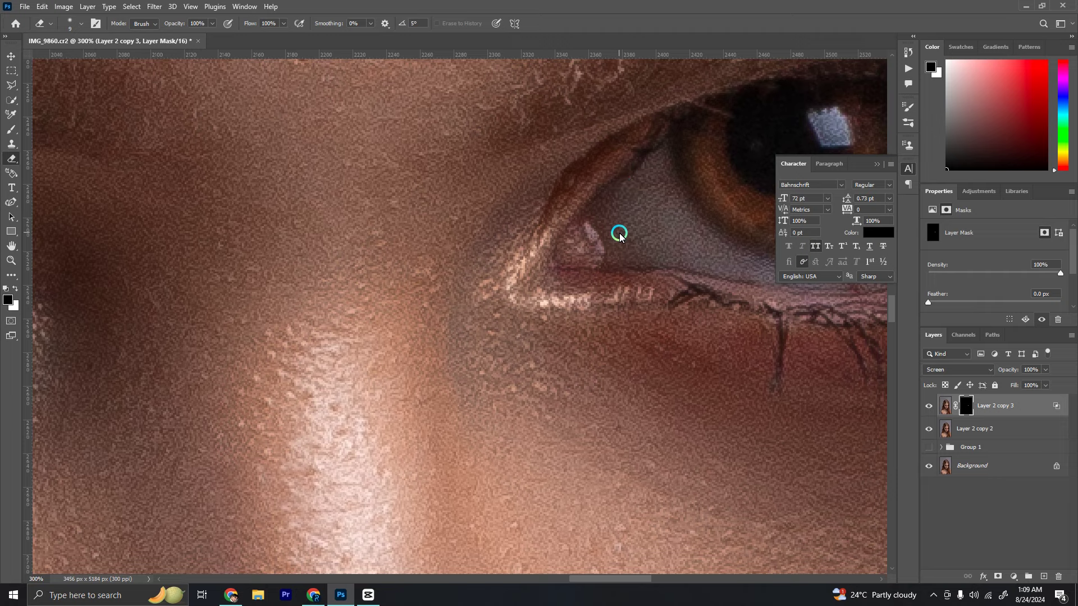
{"action": "scroll", "coordinate": [561, 264], "scroll_direction": "down", "scroll_amount": 3}
{"action": "scroll", "coordinate": [500, 286], "scroll_direction": "down", "scroll_amount": 3}
{"action": "scroll", "coordinate": [754, 308], "scroll_direction": "up", "scroll_amount": 3}
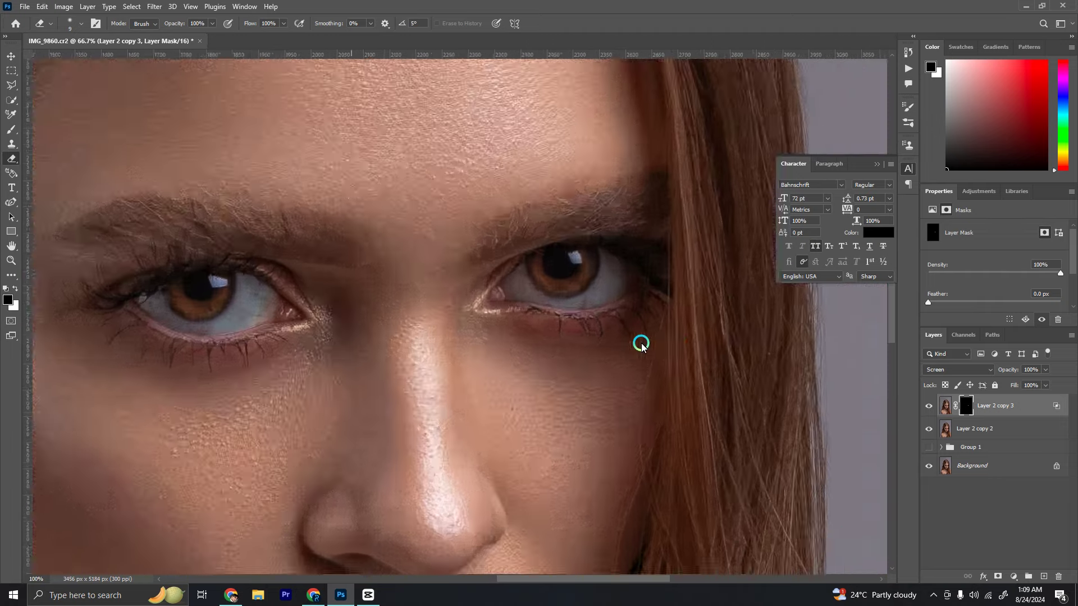
{"action": "scroll", "coordinate": [640, 342], "scroll_direction": "up", "scroll_amount": 2}
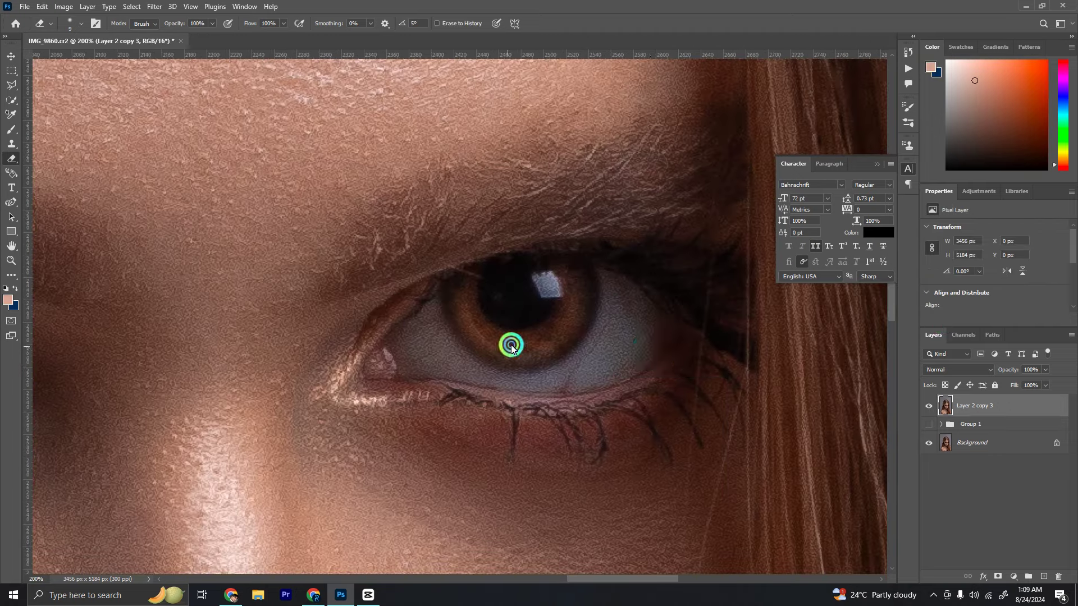
- Duplicate the portrait layer, lower its saturation and brighten its midtones with Levels
{"action": "key", "text": "ctrl+j"}
{"action": "key", "text": "ctrl+u"}
{"action": "mouse_move", "coordinate": [805, 196]}
{"action": "left_mouse_down"}
{"action": "mouse_move", "coordinate": [775, 196]}
{"action": "mouse_move", "coordinate": [805, 225]}
{"action": "left_mouse_up"}
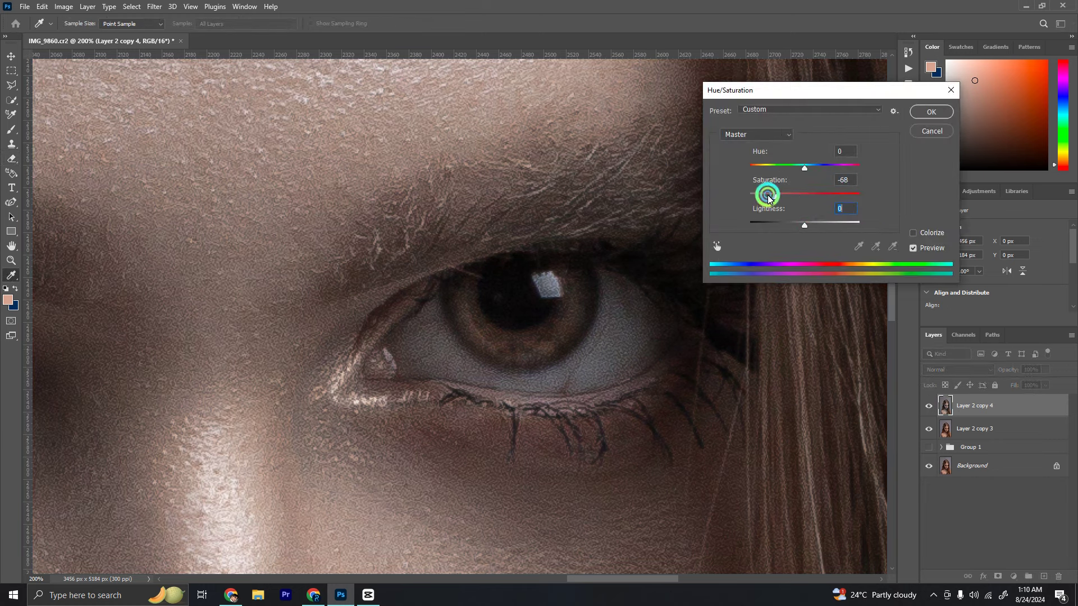
{"action": "left_click", "coordinate": [923, 111]}
{"action": "key", "text": "ctrl+l"}
{"action": "left_click_drag", "start_coordinate": [763, 346], "coordinate": [751, 346]}
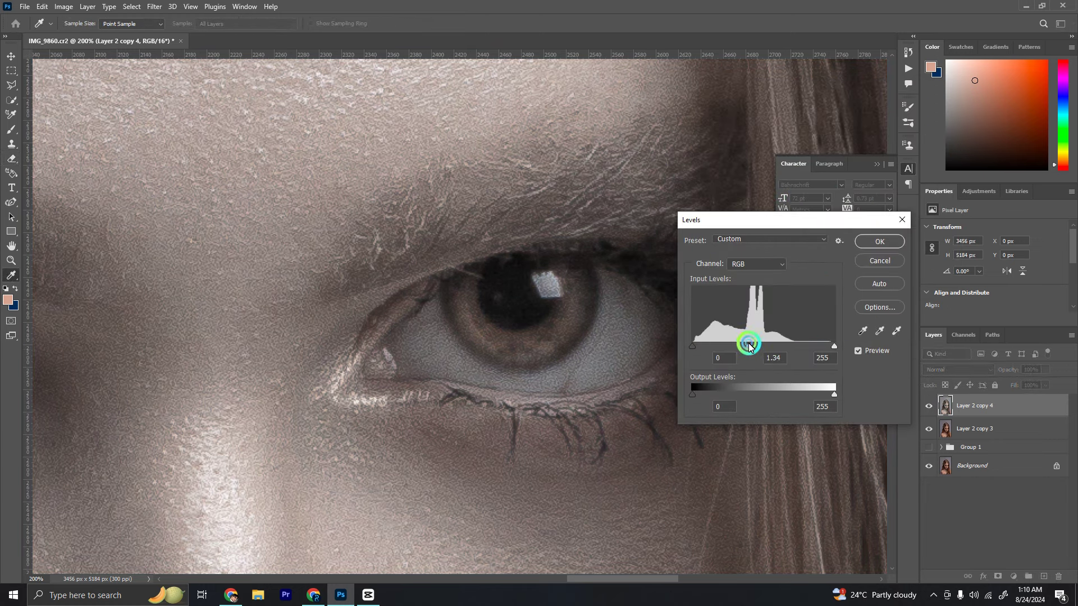
{"action": "key", "text": "Return"}
- Try the Camera Raw filter, dismiss its error, then open Noise > Dust & Scratches on the copy
{"action": "key", "text": "e"}
{"action": "key", "text": "alt+t"}
{"action": "left_click", "coordinate": [621, 305]}
{"action": "left_click", "coordinate": [154, 6]}
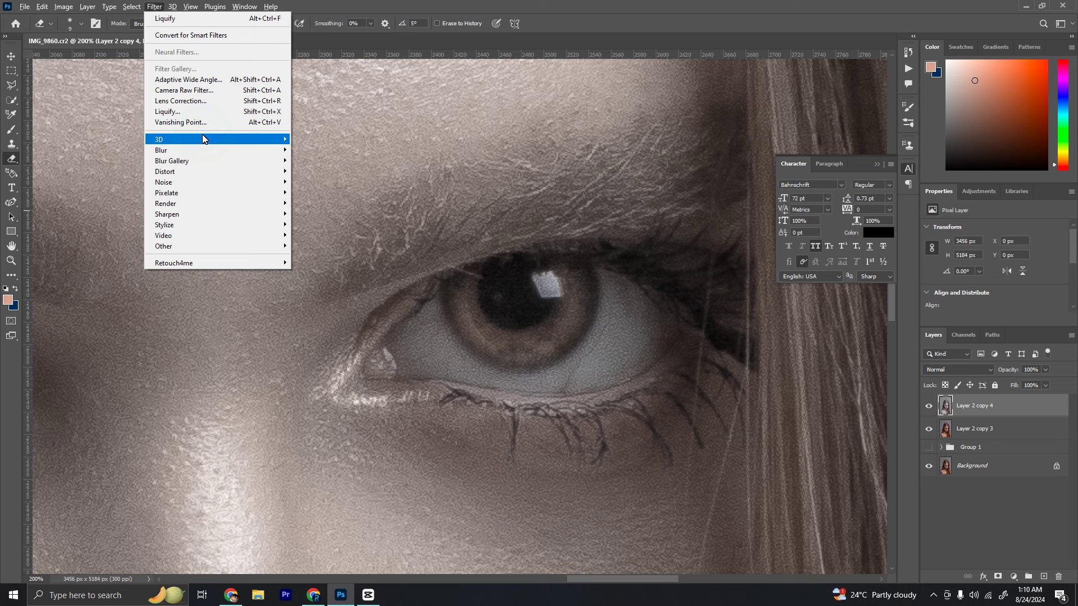
{"action": "left_click", "coordinate": [206, 90]}
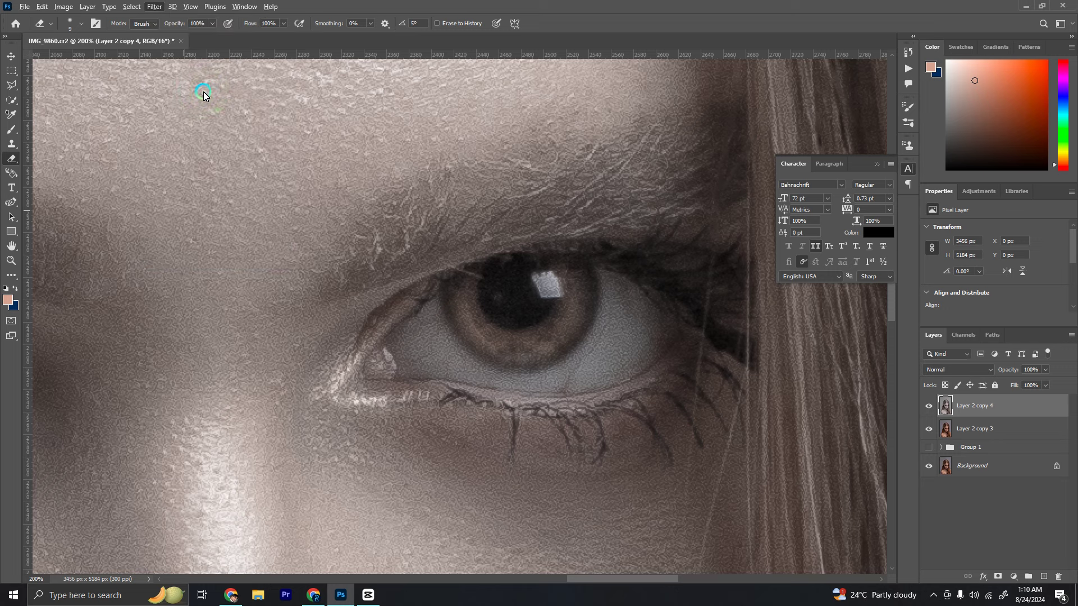
{"action": "left_click", "coordinate": [495, 220]}
{"action": "left_click", "coordinate": [155, 6]}
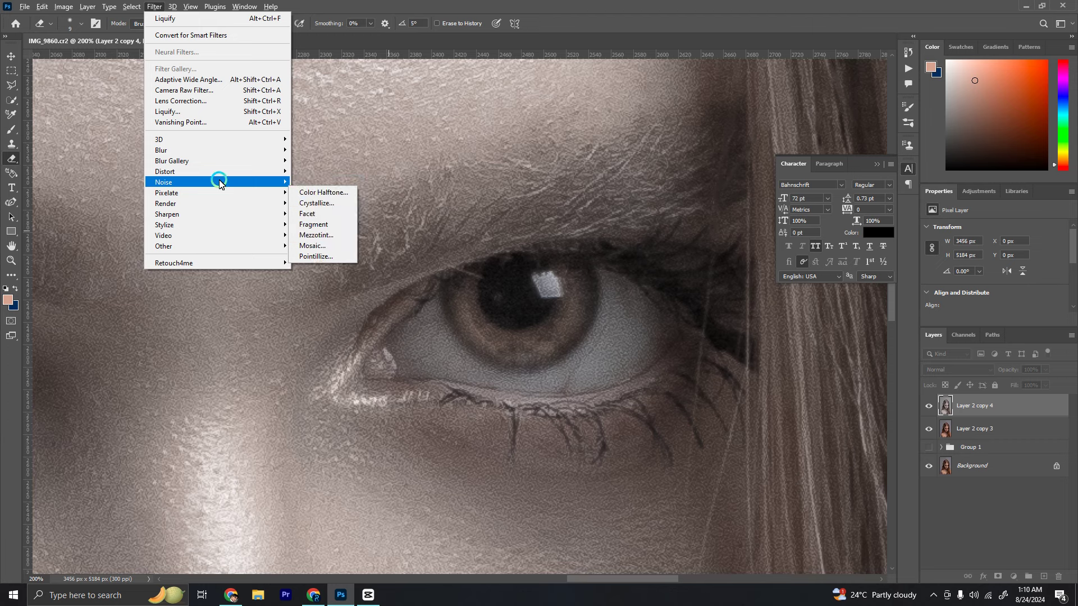
{"action": "mouse_move", "coordinate": [163, 182]}
{"action": "left_click", "coordinate": [324, 203]}
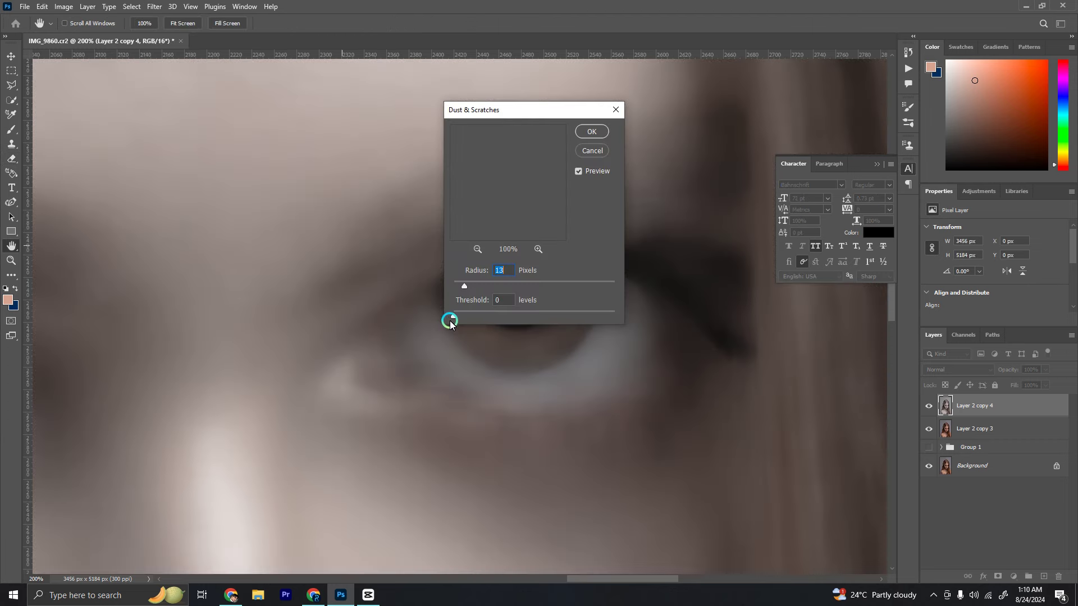
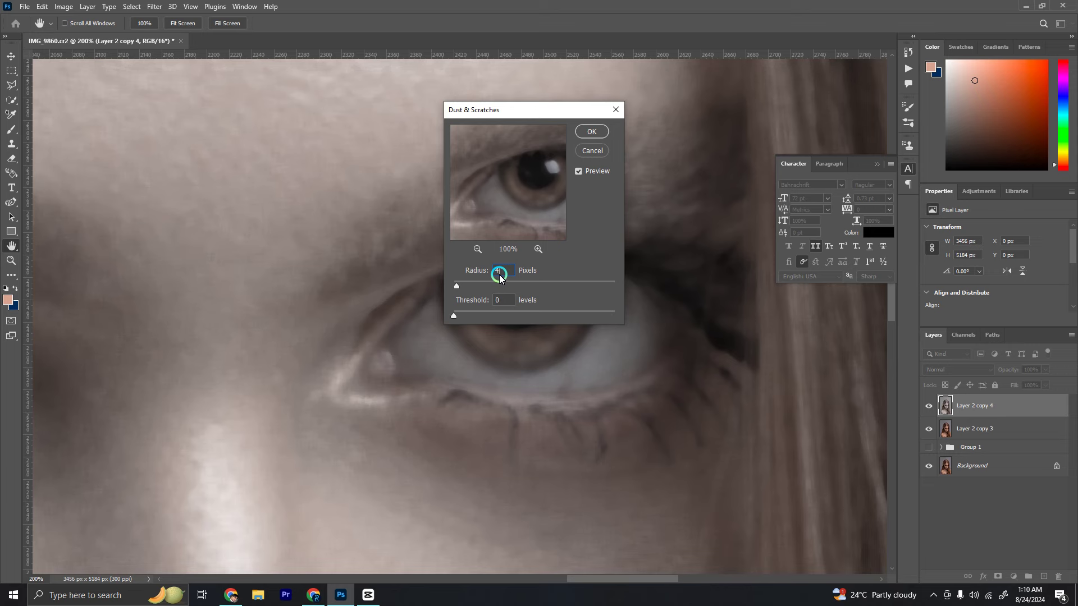
- Apply Dust & Scratches with a 3-pixel radius and zoom in on the eye
{"action": "key", "text": "BackSpace"}
{"action": "type", "text": "3"}
{"action": "key", "text": "Return"}
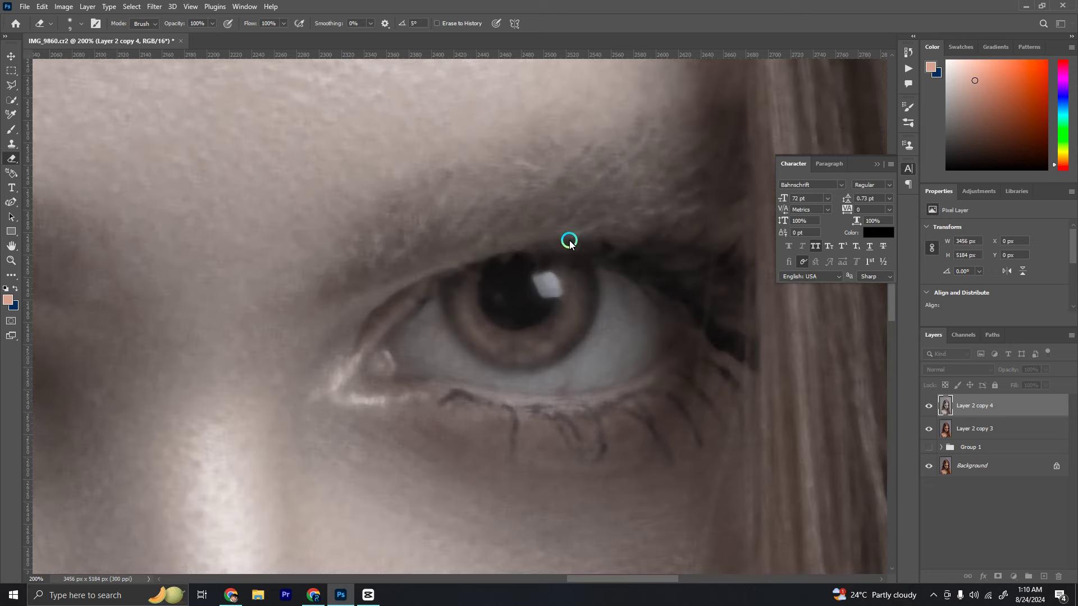
{"action": "key", "text": "e"}
{"action": "key", "text": "alt+t"}
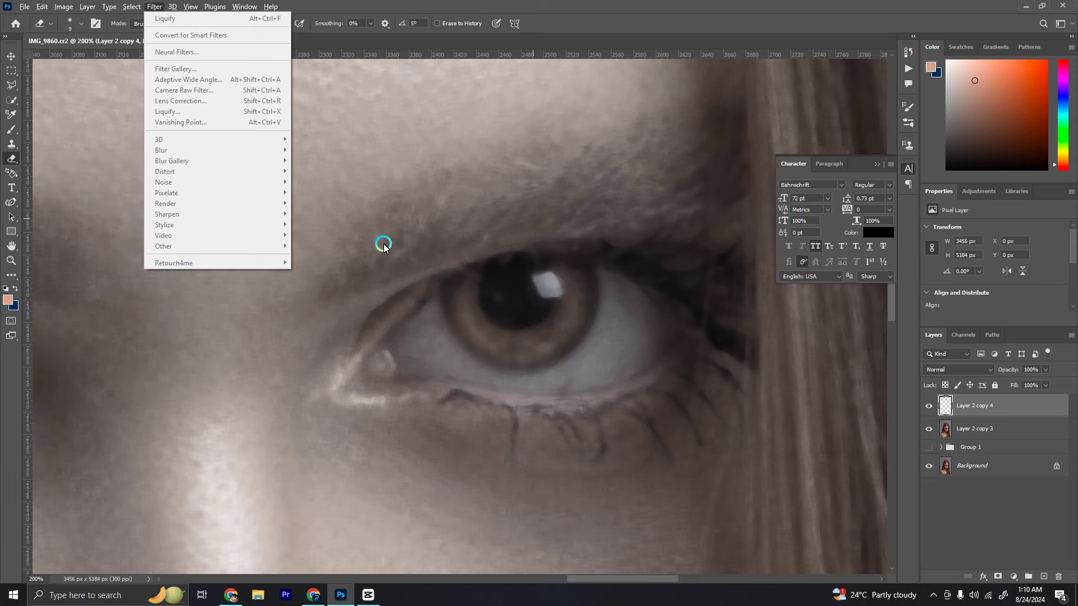
{"action": "key", "text": "Escape"}
{"action": "key", "text": "ctrl+plus"}
- Try the Clone Stamp on the eye, dismiss its source error, then stroke with the Mixer Brush
{"action": "left_click", "coordinate": [11, 144]}
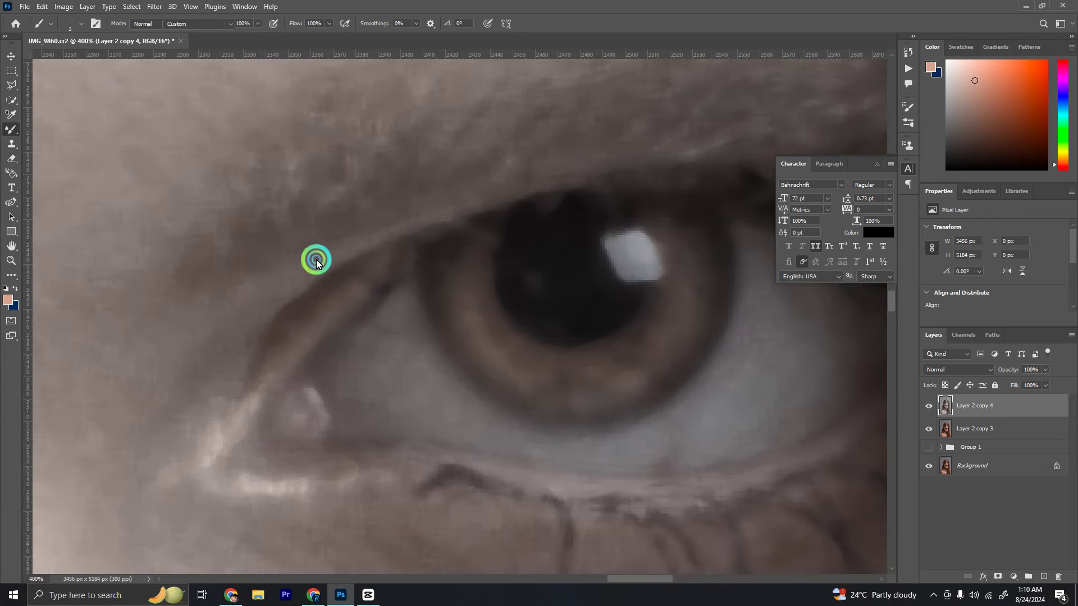
{"action": "left_click", "coordinate": [409, 395]}
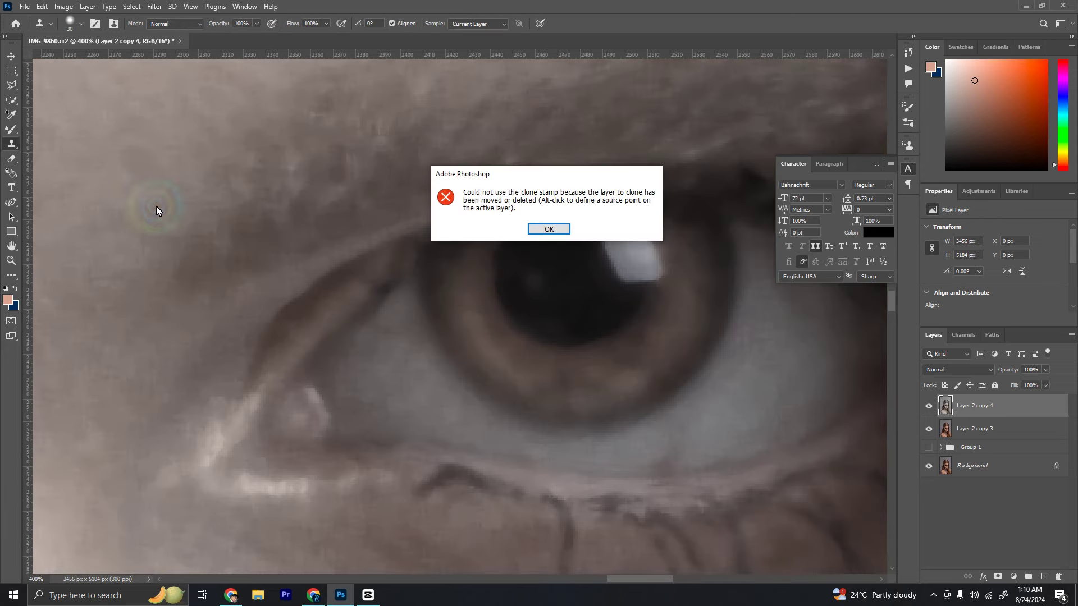
{"action": "key", "text": "Return"}
{"action": "key", "text": "b"}
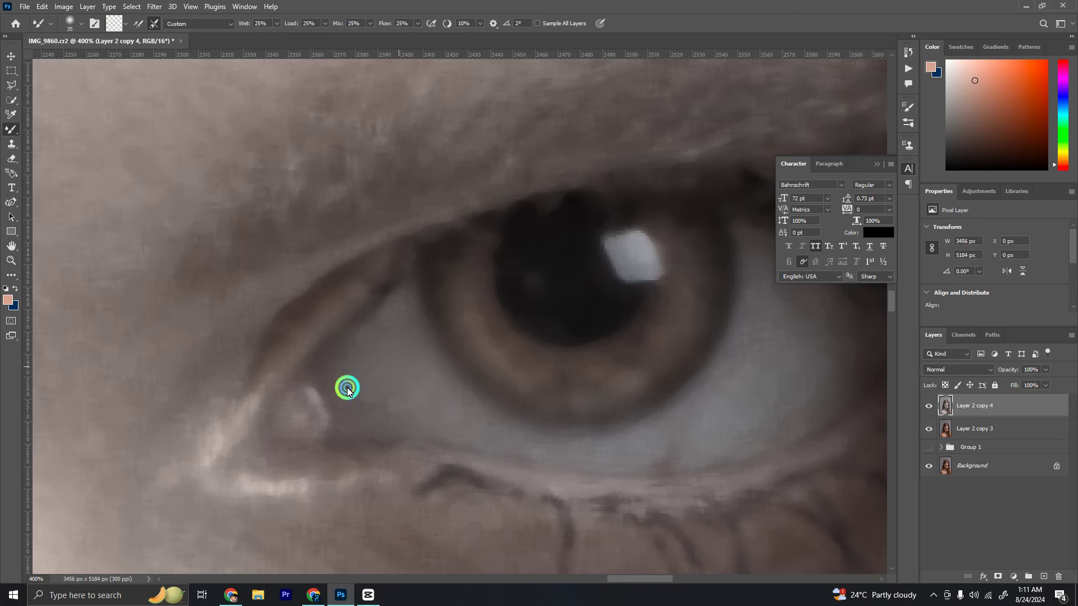
{"action": "left_click_drag", "start_coordinate": [594, 454], "coordinate": [533, 484]}
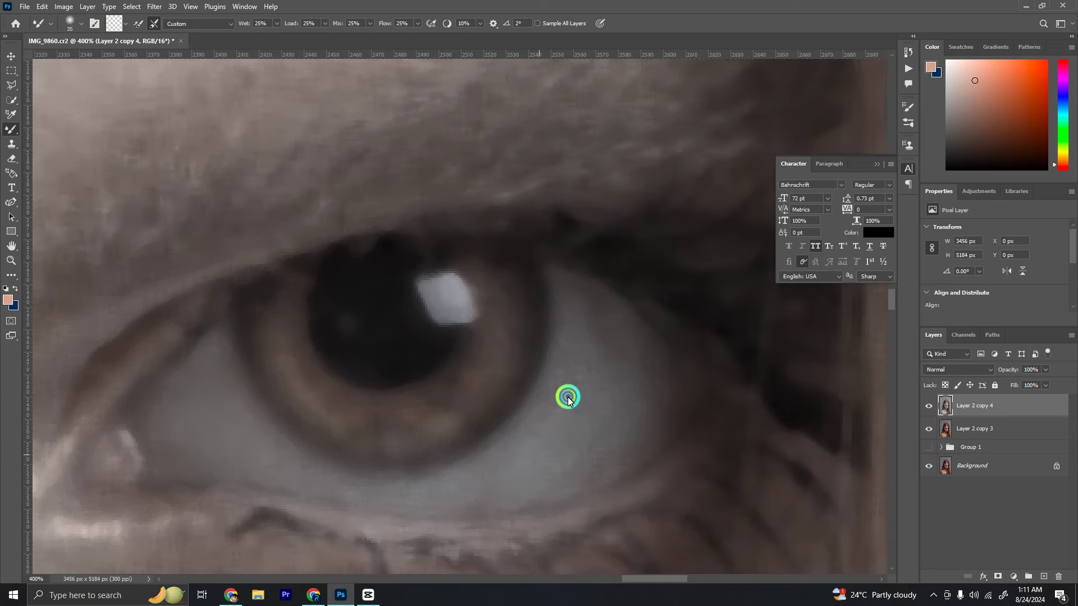
{"action": "left_click_drag", "start_coordinate": [282, 355], "coordinate": [617, 381]}
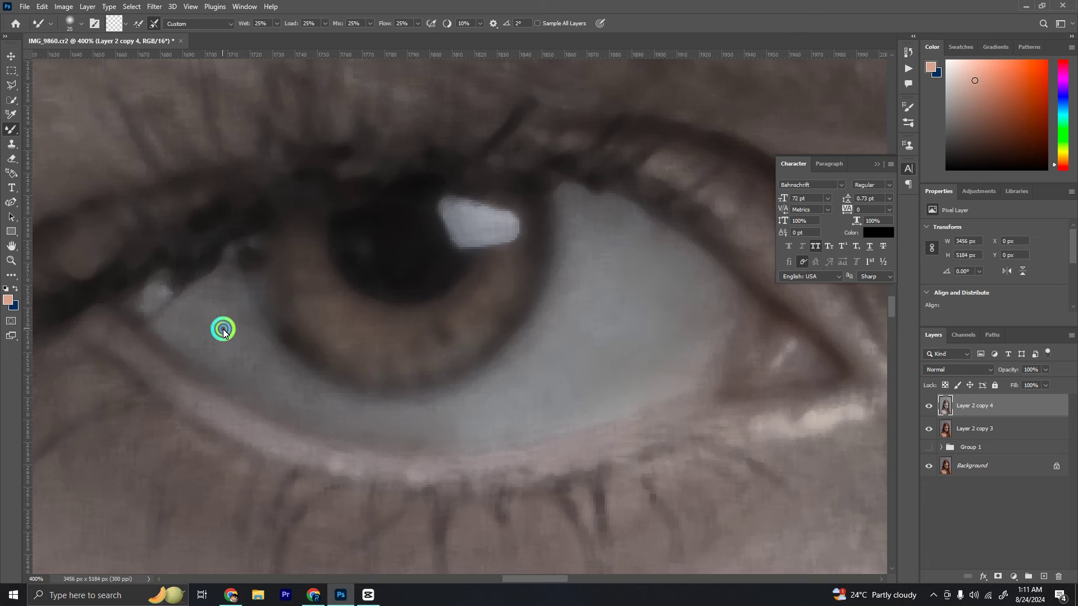
- Add a black mask to the smoothed layer and paint white over the first eye's white
{"action": "left_click", "coordinate": [997, 577], "text": "alt"}
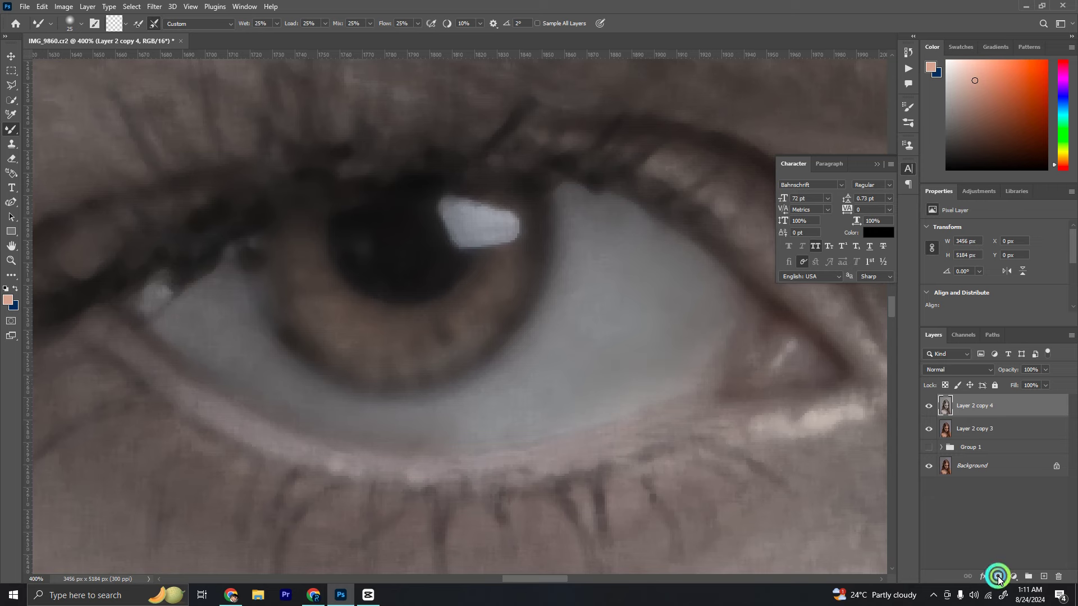
{"action": "key", "text": "bracketright"}
{"action": "key", "text": "x"}
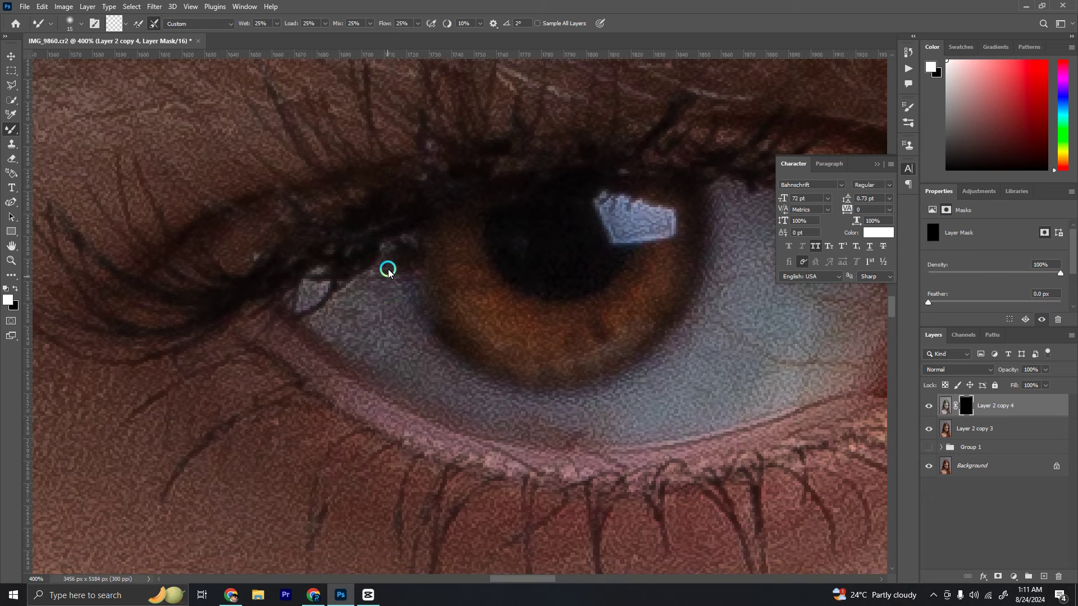
{"action": "right_click", "coordinate": [11, 129]}
{"action": "left_click", "coordinate": [54, 128]}
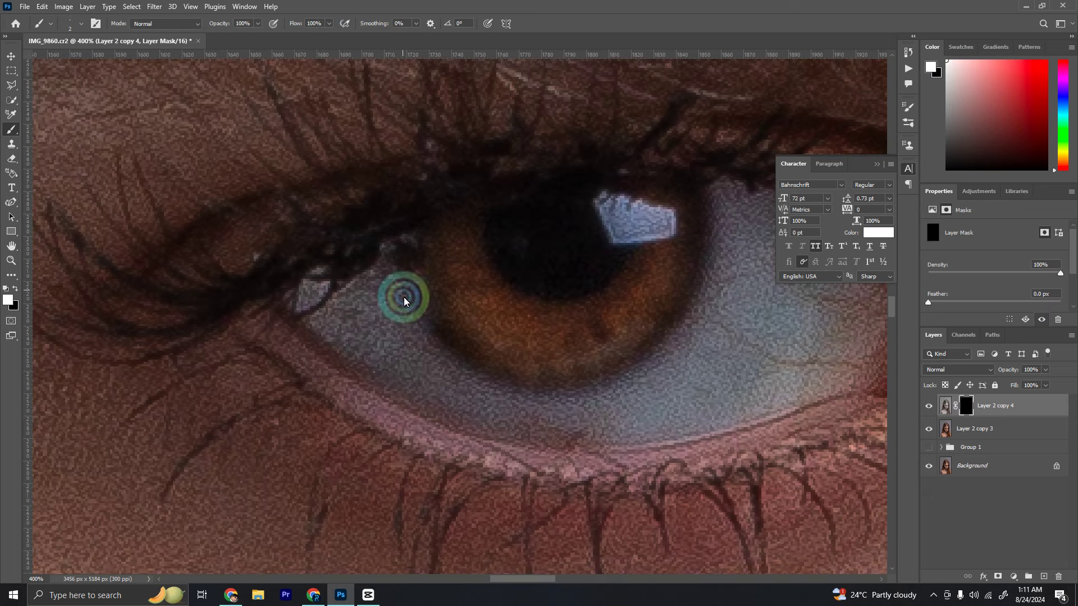
{"action": "mouse_move", "coordinate": [379, 262]}
{"action": "left_mouse_down"}
{"action": "mouse_move", "coordinate": [395, 315]}
{"action": "mouse_move", "coordinate": [306, 298]}
{"action": "mouse_move", "coordinate": [505, 406]}
{"action": "mouse_move", "coordinate": [621, 409]}
{"action": "mouse_move", "coordinate": [519, 418]}
{"action": "left_mouse_up"}
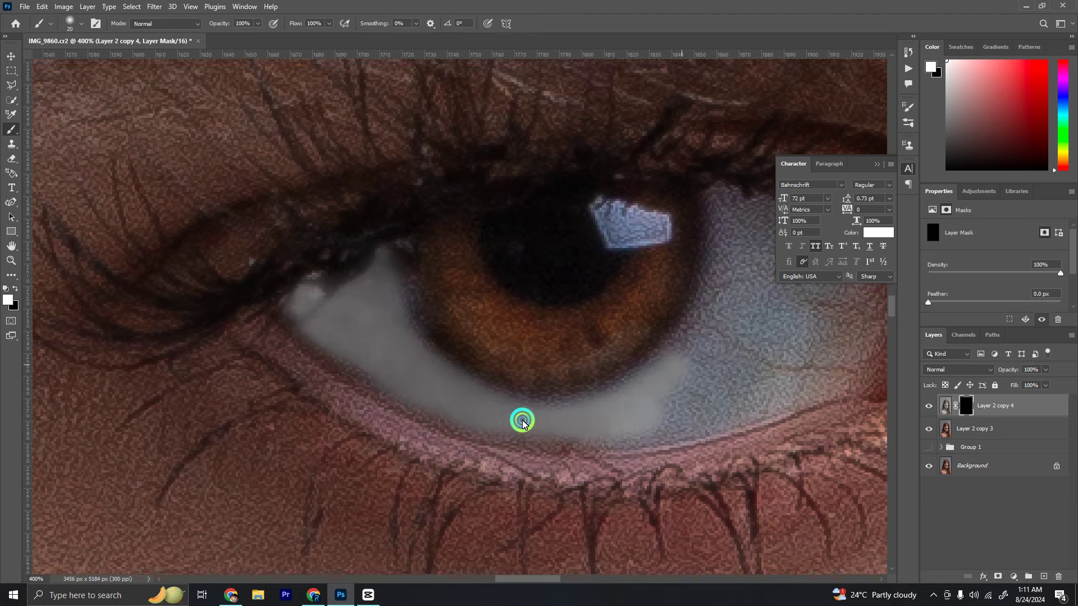
{"action": "mouse_move", "coordinate": [465, 452]}
{"action": "left_mouse_down"}
{"action": "mouse_move", "coordinate": [530, 342]}
{"action": "mouse_move", "coordinate": [642, 320]}
{"action": "mouse_move", "coordinate": [589, 284]}
{"action": "mouse_move", "coordinate": [688, 416]}
{"action": "mouse_move", "coordinate": [454, 486]}
{"action": "mouse_move", "coordinate": [567, 393]}
{"action": "mouse_move", "coordinate": [474, 456]}
{"action": "mouse_move", "coordinate": [612, 419]}
{"action": "left_mouse_up"}
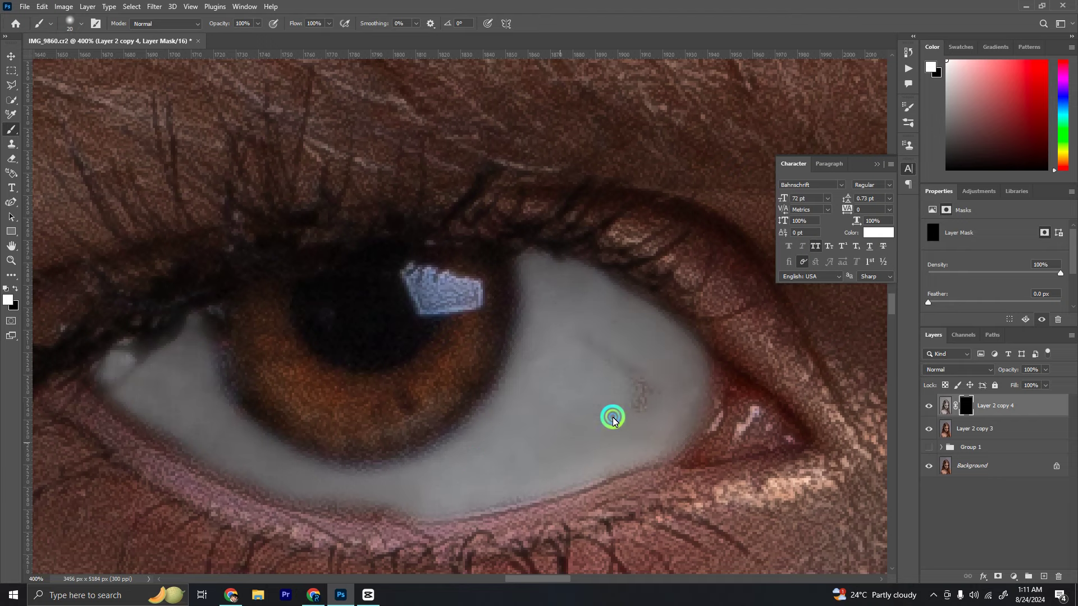
- Paint the smoothing into the other eye's white, shrinking the brush for the textured patch
{"action": "scroll", "coordinate": [513, 453], "scroll_direction": "down", "scroll_amount": 2}
{"action": "scroll", "coordinate": [393, 376], "scroll_direction": "down", "scroll_amount": 1}
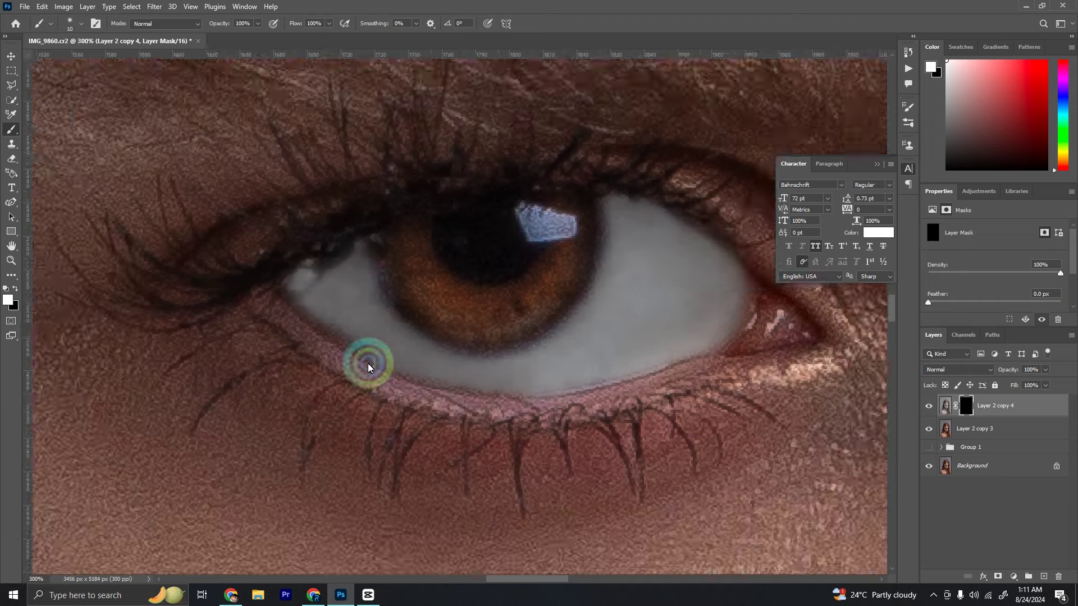
{"action": "key", "text": "ctrl+plus"}
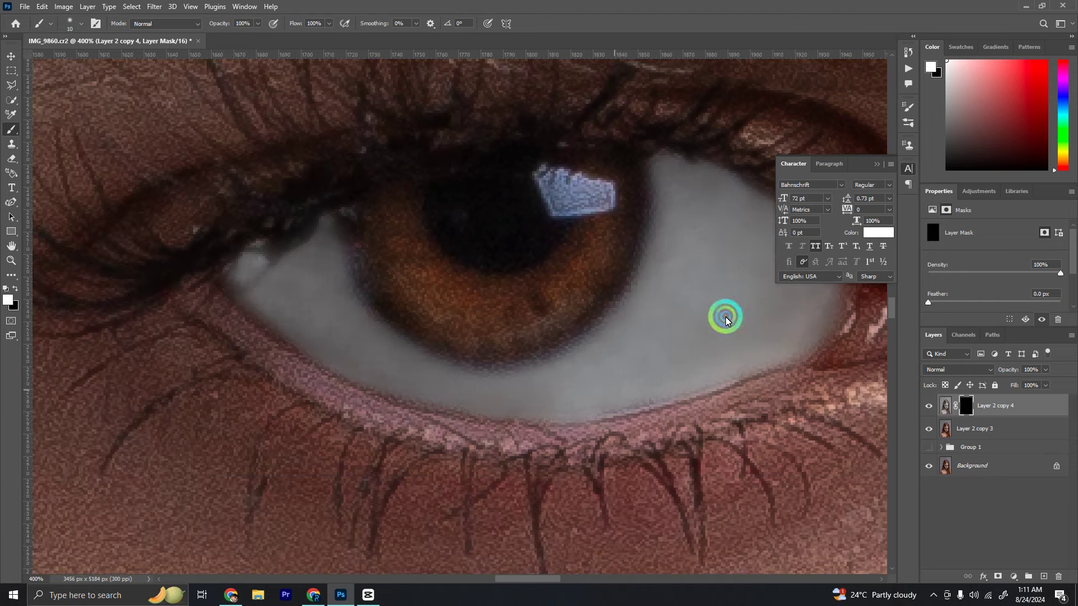
{"action": "scroll", "coordinate": [725, 320], "scroll_direction": "right", "scroll_amount": 5}
{"action": "scroll", "coordinate": [164, 322], "scroll_direction": "right", "scroll_amount": 5}
{"action": "mouse_move", "coordinate": [401, 245]}
{"action": "left_mouse_down"}
{"action": "mouse_move", "coordinate": [339, 331]}
{"action": "mouse_move", "coordinate": [536, 389]}
{"action": "mouse_move", "coordinate": [452, 337]}
{"action": "mouse_move", "coordinate": [407, 243]}
{"action": "left_mouse_up"}
{"action": "key", "text": "bracketleft"}
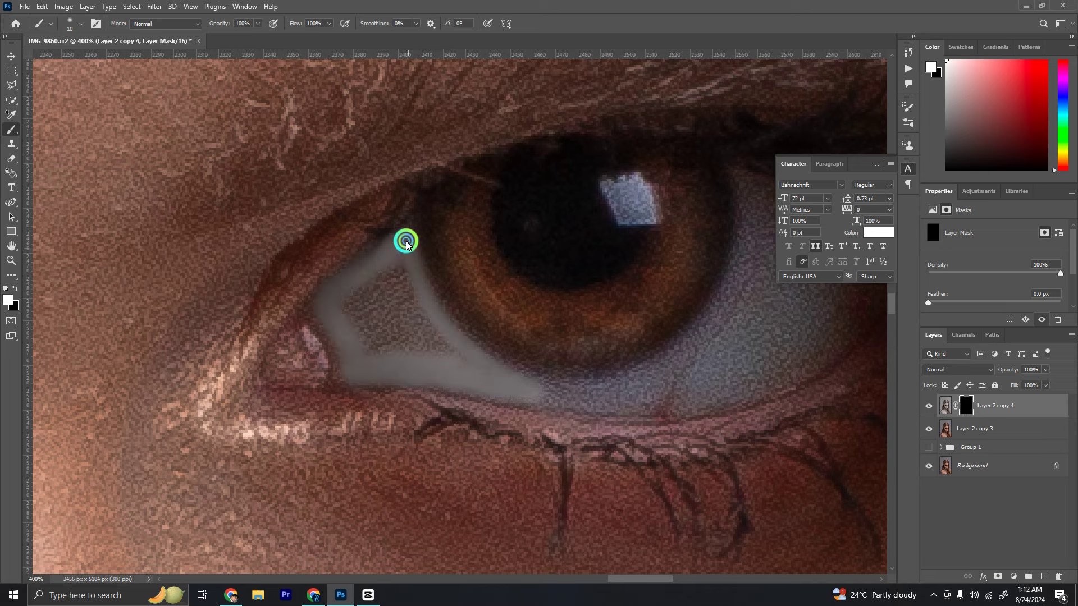
{"action": "left_click_drag", "start_coordinate": [439, 355], "coordinate": [389, 303]}
{"action": "key", "text": "bracketleft"}
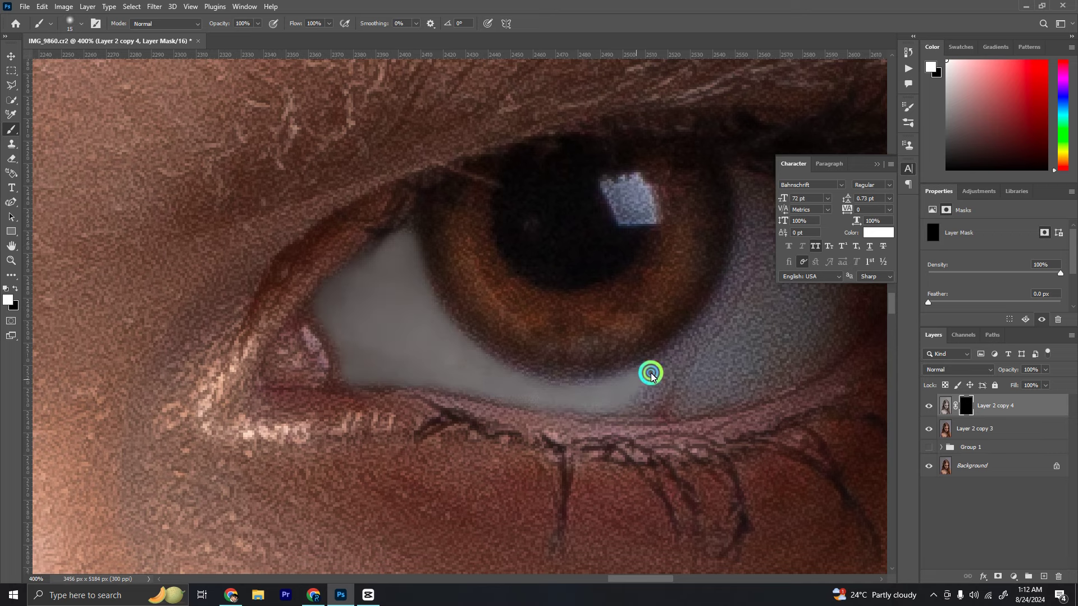
- Extend the reveal over the white right of the iris and along the lower eye white
{"action": "scroll", "coordinate": [608, 402], "scroll_direction": "right", "scroll_amount": 2}
{"action": "mouse_move", "coordinate": [607, 402]}
{"action": "left_mouse_down"}
{"action": "mouse_move", "coordinate": [666, 340]}
{"action": "mouse_move", "coordinate": [688, 212]}
{"action": "mouse_move", "coordinate": [724, 222]}
{"action": "left_mouse_up"}
{"action": "scroll", "coordinate": [594, 224], "scroll_direction": "right", "scroll_amount": 4}
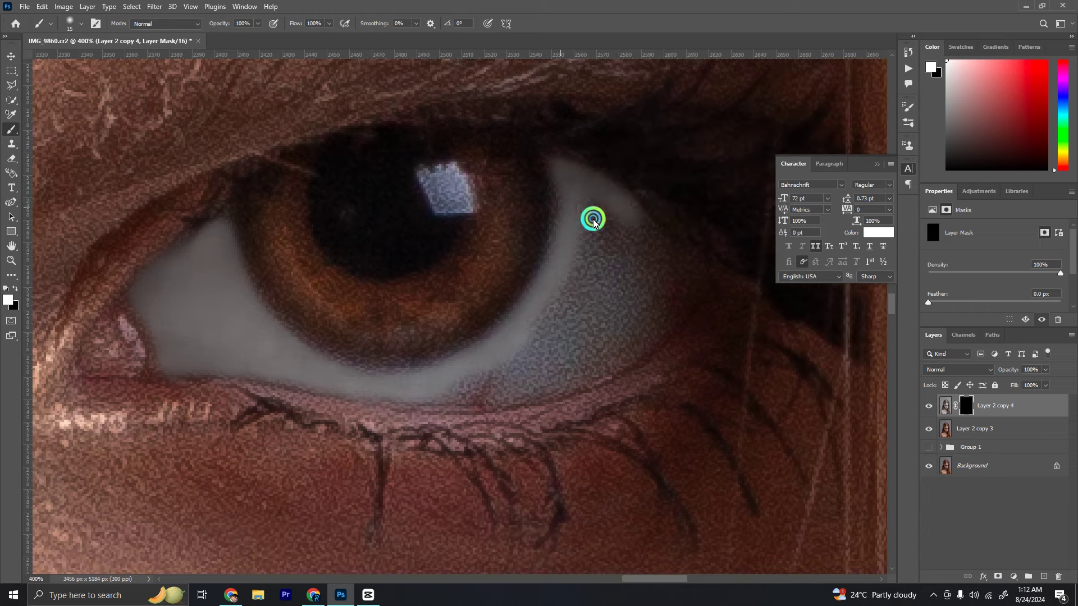
{"action": "mouse_move", "coordinate": [593, 223]}
{"action": "left_mouse_down"}
{"action": "mouse_move", "coordinate": [678, 234]}
{"action": "mouse_move", "coordinate": [644, 344]}
{"action": "mouse_move", "coordinate": [447, 395]}
{"action": "mouse_move", "coordinate": [547, 366]}
{"action": "mouse_move", "coordinate": [589, 281]}
{"action": "mouse_move", "coordinate": [621, 327]}
{"action": "mouse_move", "coordinate": [559, 317]}
{"action": "left_mouse_up"}
{"action": "key", "text": "bracketright"}
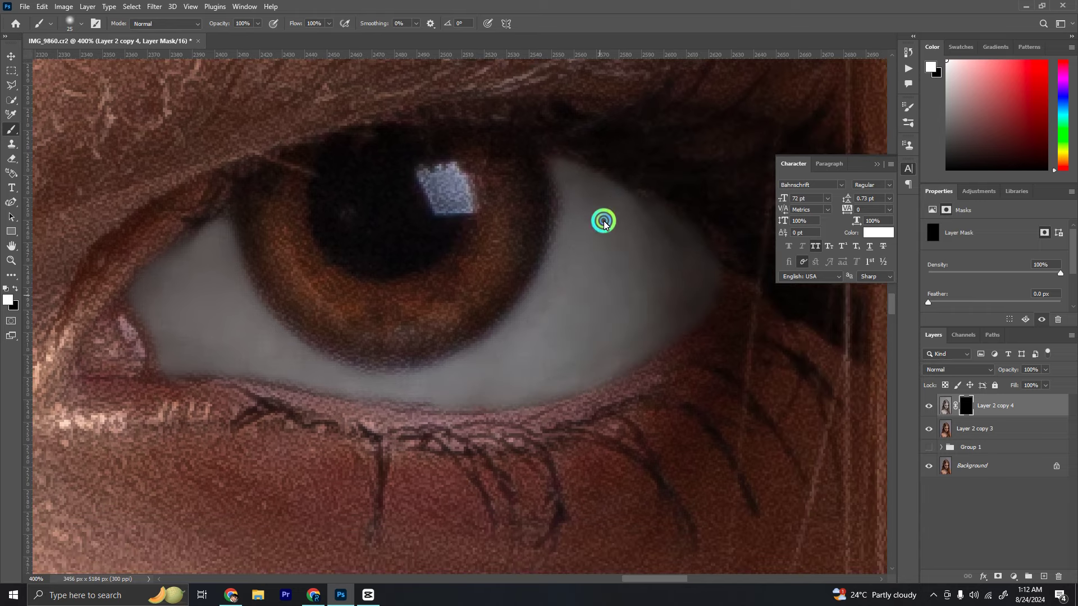
{"action": "scroll", "coordinate": [604, 222], "scroll_direction": "down", "scroll_amount": 3}
{"action": "scroll", "coordinate": [567, 284], "scroll_direction": "down", "scroll_amount": 3}
{"action": "scroll", "coordinate": [567, 284], "scroll_direction": "up", "scroll_amount": 1}
- Lower the smoothed layer's opacity to 41%
{"action": "left_click", "coordinate": [1045, 369]}
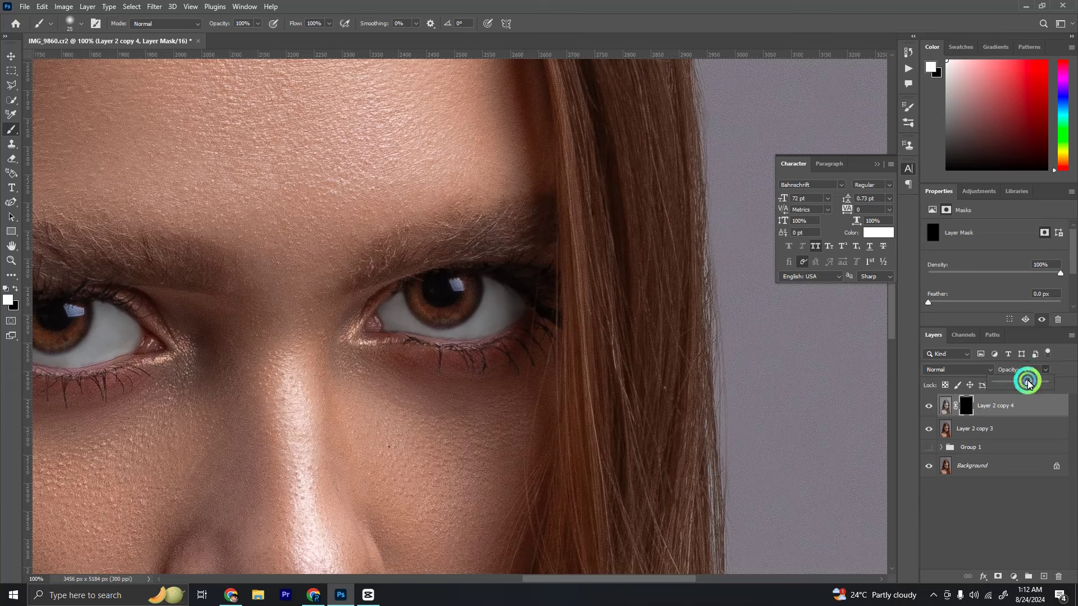
{"action": "mouse_move", "coordinate": [1029, 383]}
{"action": "left_mouse_down"}
{"action": "mouse_move", "coordinate": [1000, 381]}
{"action": "mouse_move", "coordinate": [1016, 383]}
{"action": "left_mouse_up"}
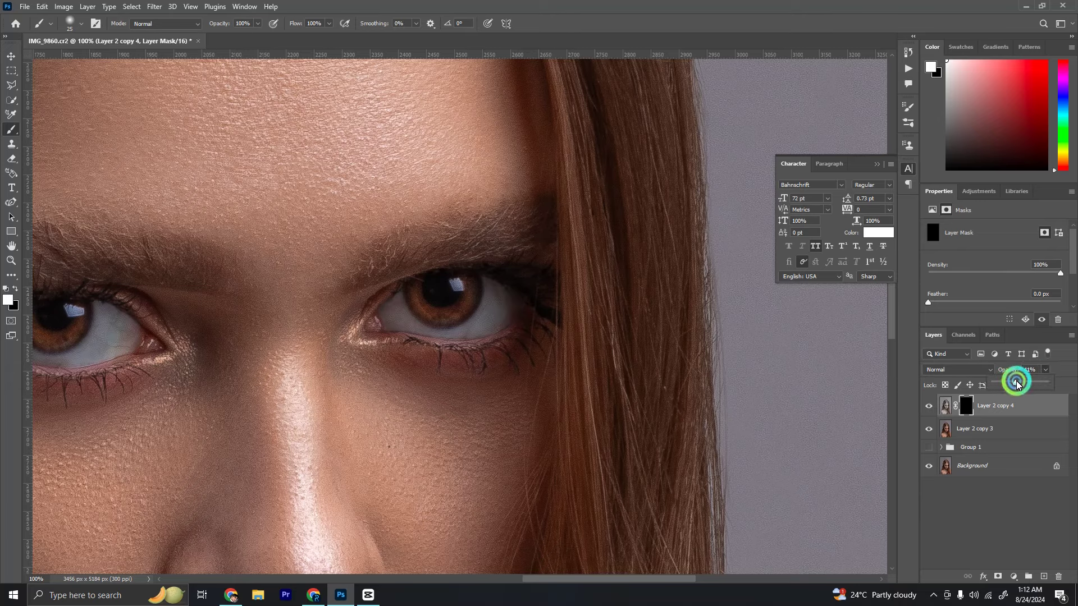
{"action": "scroll", "coordinate": [408, 358], "scroll_direction": "down", "scroll_amount": 1}
{"action": "scroll", "coordinate": [559, 390], "scroll_direction": "up", "scroll_amount": 1}
{"action": "scroll", "coordinate": [550, 446], "scroll_direction": "up", "scroll_amount": 1}
{"action": "key", "text": "bracketright"}
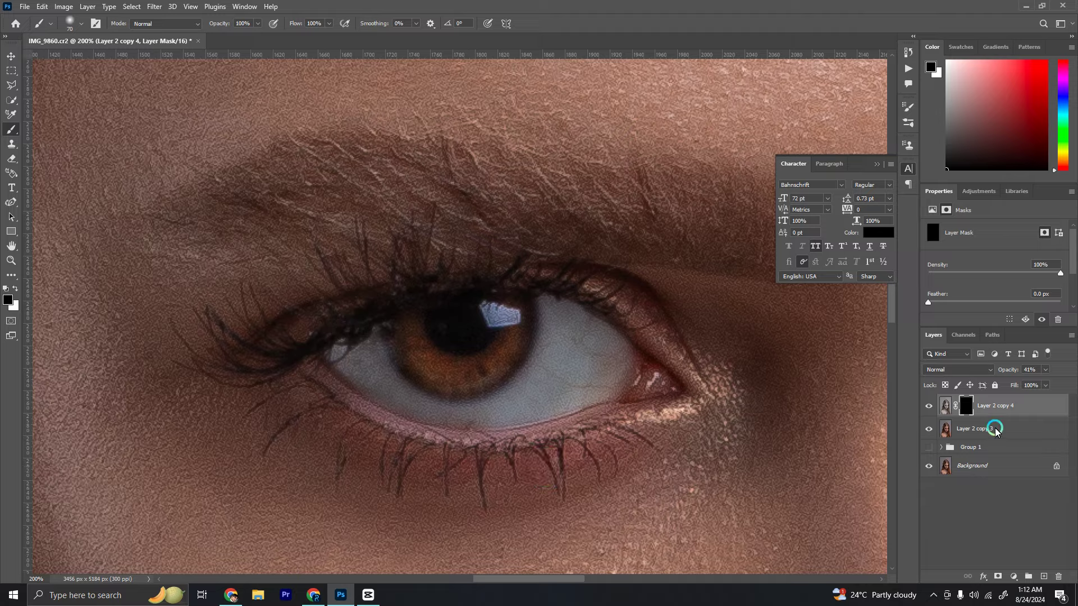
{"action": "scroll", "coordinate": [528, 452], "scroll_direction": "down", "scroll_amount": 5}
{"action": "scroll", "coordinate": [531, 446], "scroll_direction": "down", "scroll_amount": 1}
{"action": "key", "text": "ctrl+plus"}
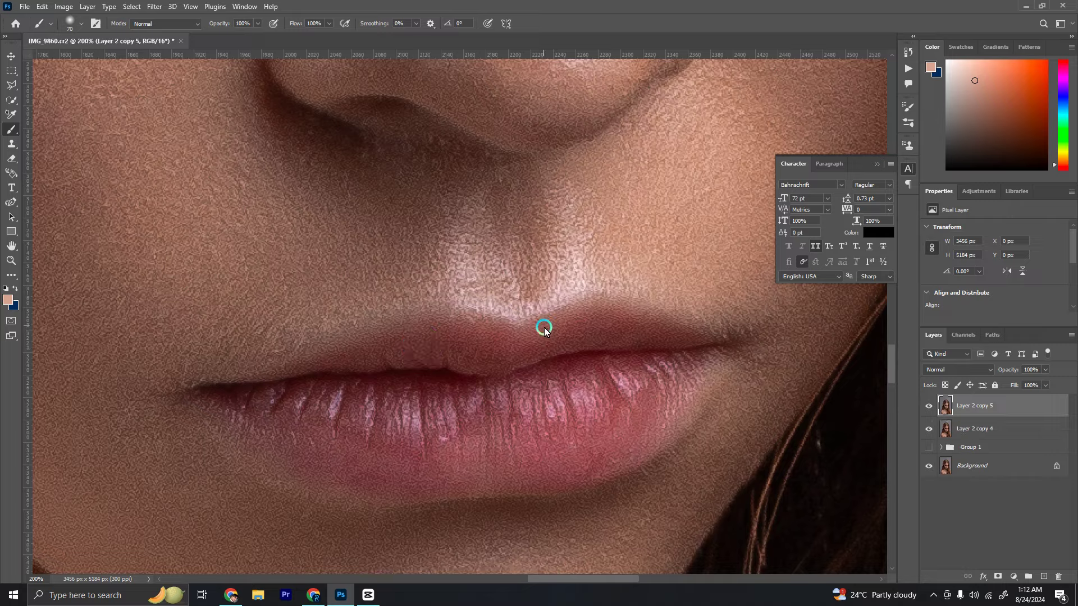
- In face-aware Liquify, add a slight smile, fill out the lower lip and narrow the mouth
{"action": "key", "text": "ctrl+minus"}
{"action": "key", "text": "ctrl+minus"}
{"action": "key", "text": "ctrl+minus"}
{"action": "key", "text": "alt+t"}
{"action": "key", "text": "Escape"}
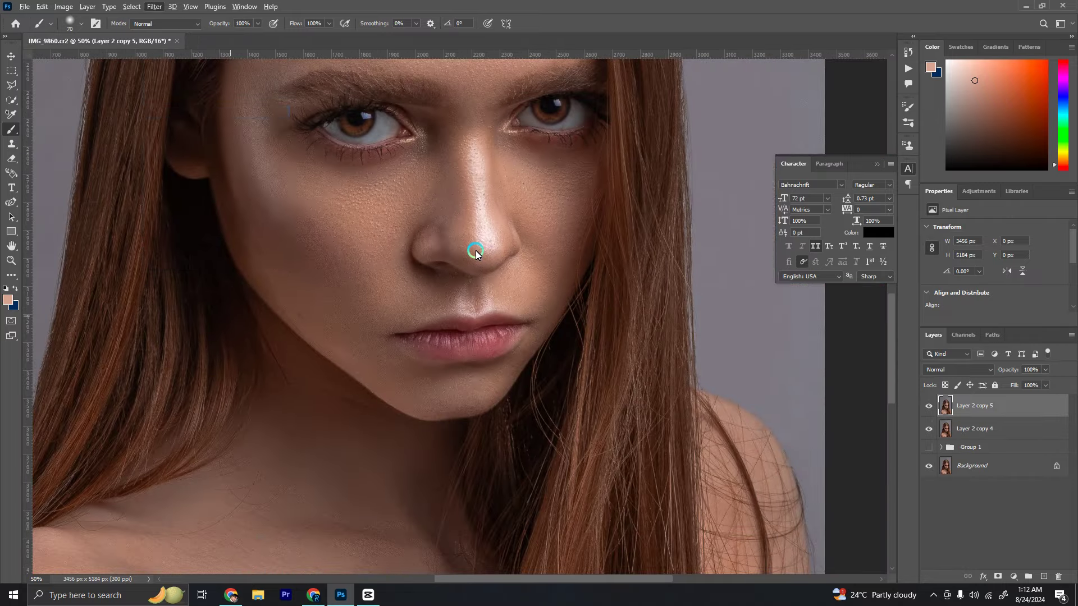
{"action": "key", "text": "ctrl+shift+x"}
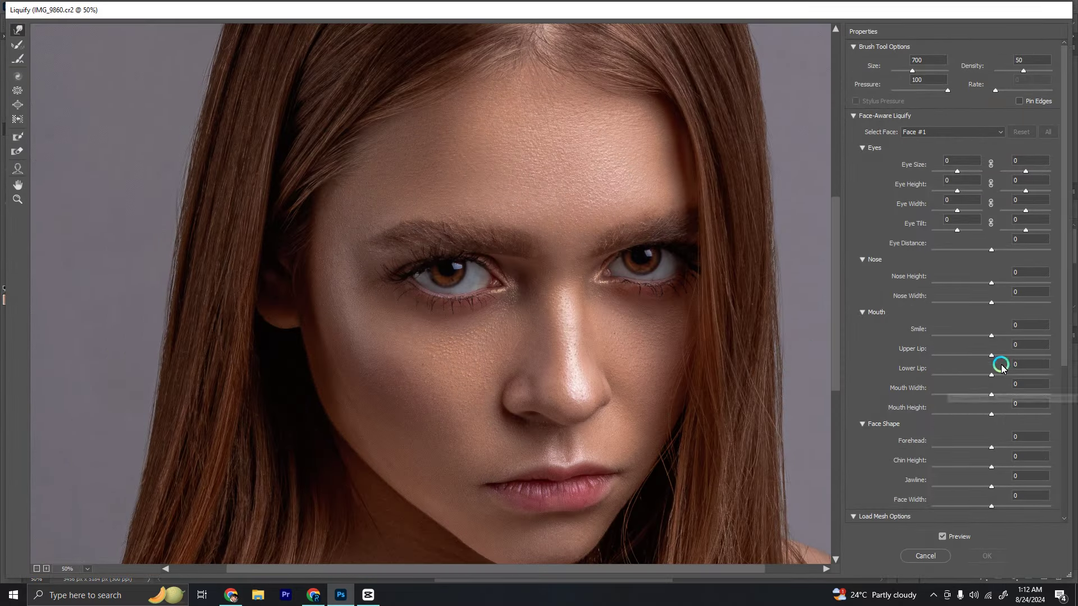
{"action": "mouse_move", "coordinate": [991, 336]}
{"action": "left_mouse_down"}
{"action": "mouse_move", "coordinate": [1010, 357]}
{"action": "mouse_move", "coordinate": [1066, 353]}
{"action": "left_mouse_up"}
{"action": "mouse_move", "coordinate": [990, 375]}
{"action": "left_mouse_down"}
{"action": "mouse_move", "coordinate": [965, 396]}
{"action": "mouse_move", "coordinate": [982, 393]}
{"action": "left_mouse_up"}
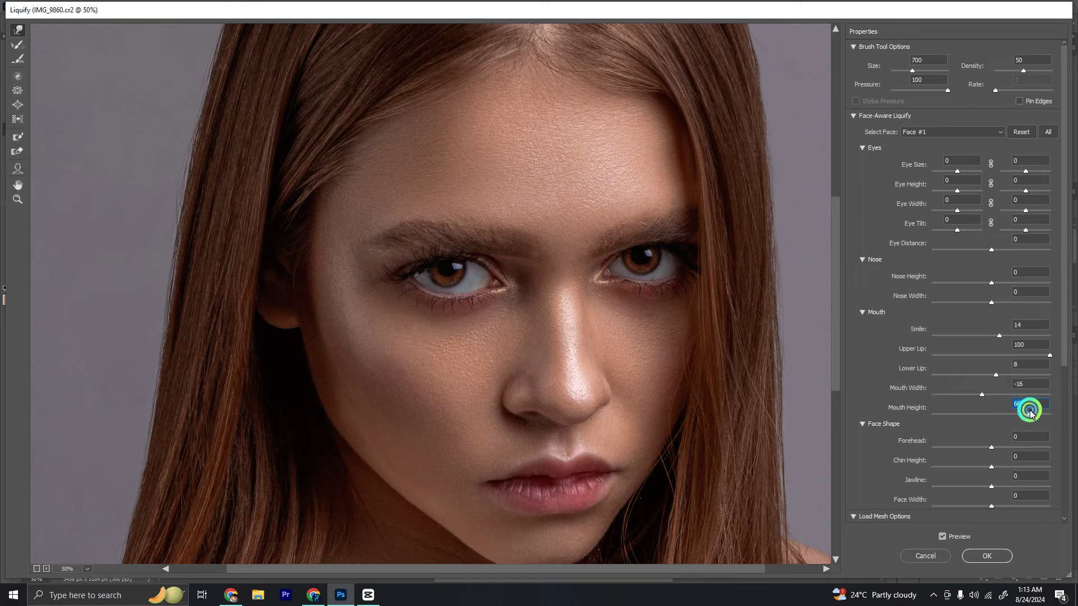
{"action": "left_click", "coordinate": [1006, 421]}
{"action": "key", "text": "Return"}
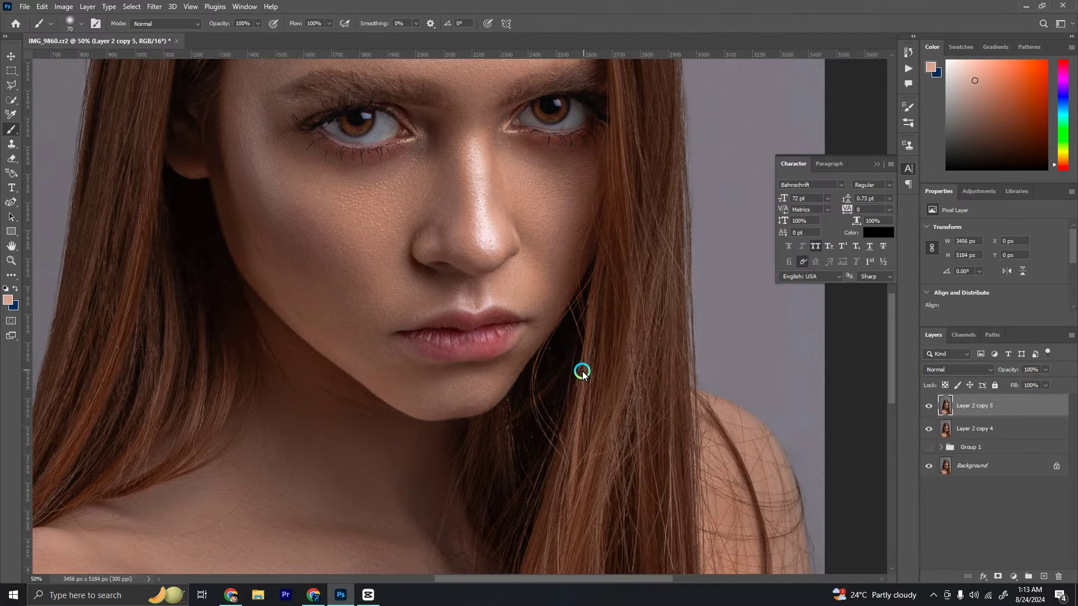
- Reopen Liquify, refine the lips with a smaller brush, and apply the reshaping
{"action": "scroll", "coordinate": [442, 392], "scroll_direction": "up", "scroll_amount": 5}
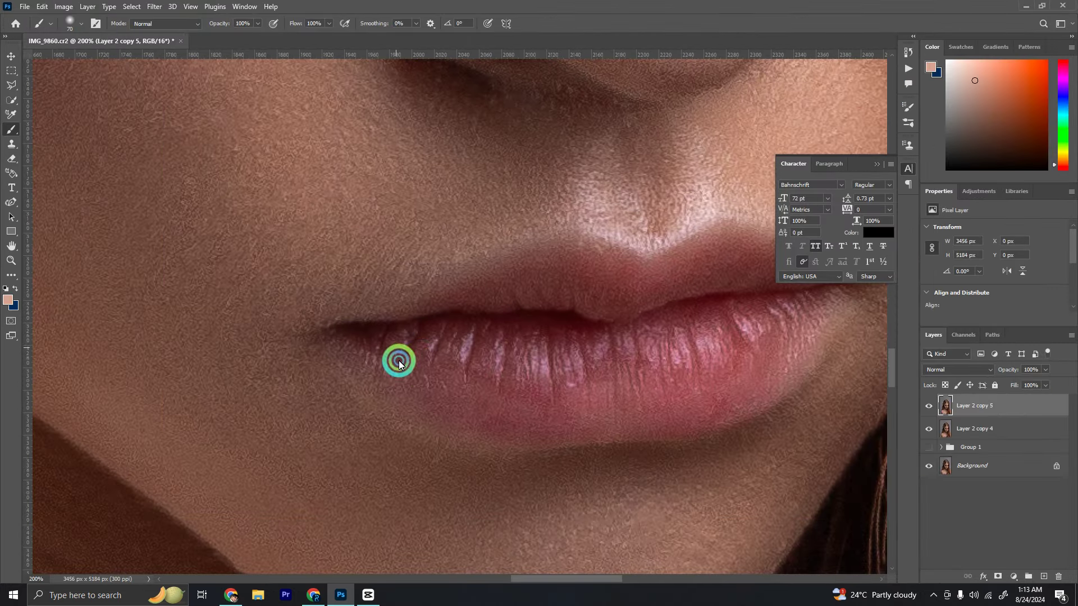
{"action": "key", "text": "alt+t"}
{"action": "left_click", "coordinate": [186, 112]}
{"action": "scroll", "coordinate": [566, 411], "scroll_direction": "up", "scroll_amount": 2}
{"action": "scroll", "coordinate": [658, 221], "scroll_direction": "up", "scroll_amount": 1}
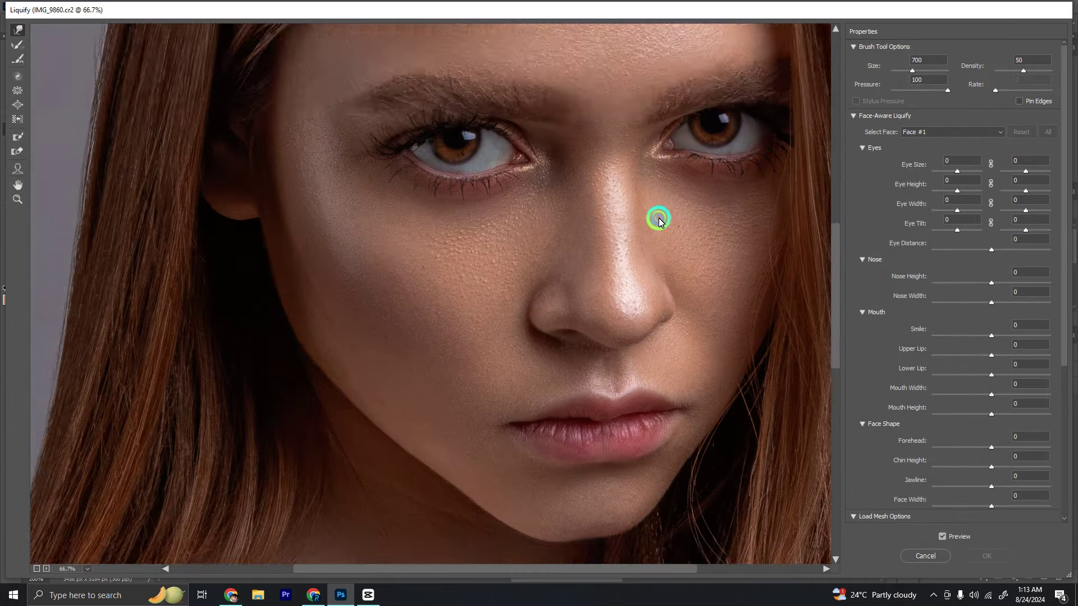
{"action": "scroll", "coordinate": [546, 354], "scroll_direction": "up", "scroll_amount": 1}
{"action": "scroll", "coordinate": [727, 438], "scroll_direction": "up", "scroll_amount": 1}
{"action": "key", "text": "bracketleft"}
{"action": "key", "text": "bracketleft"}
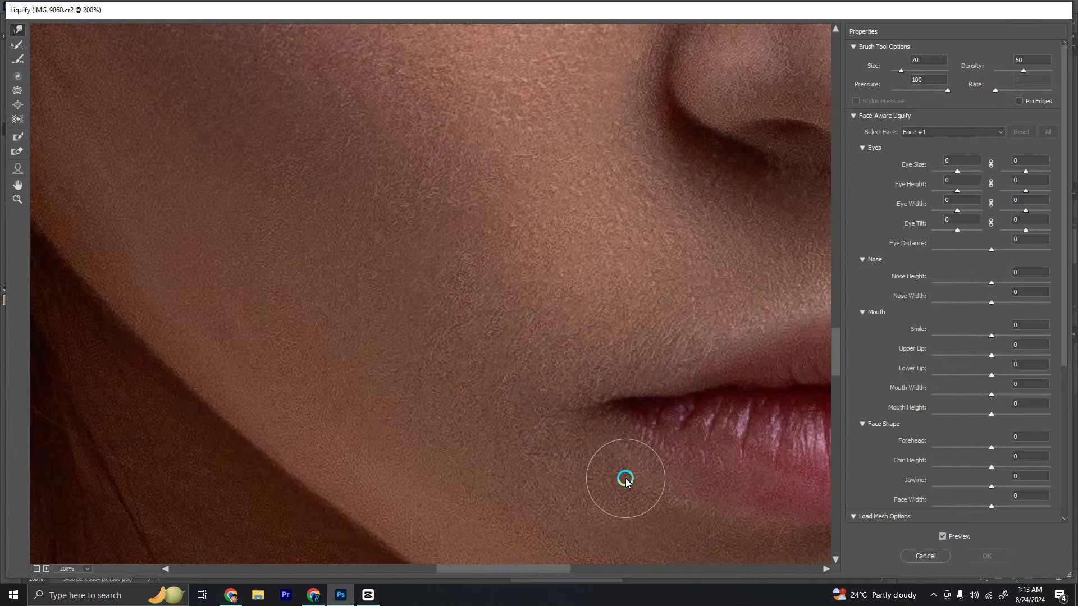
{"action": "key", "text": "Return"}
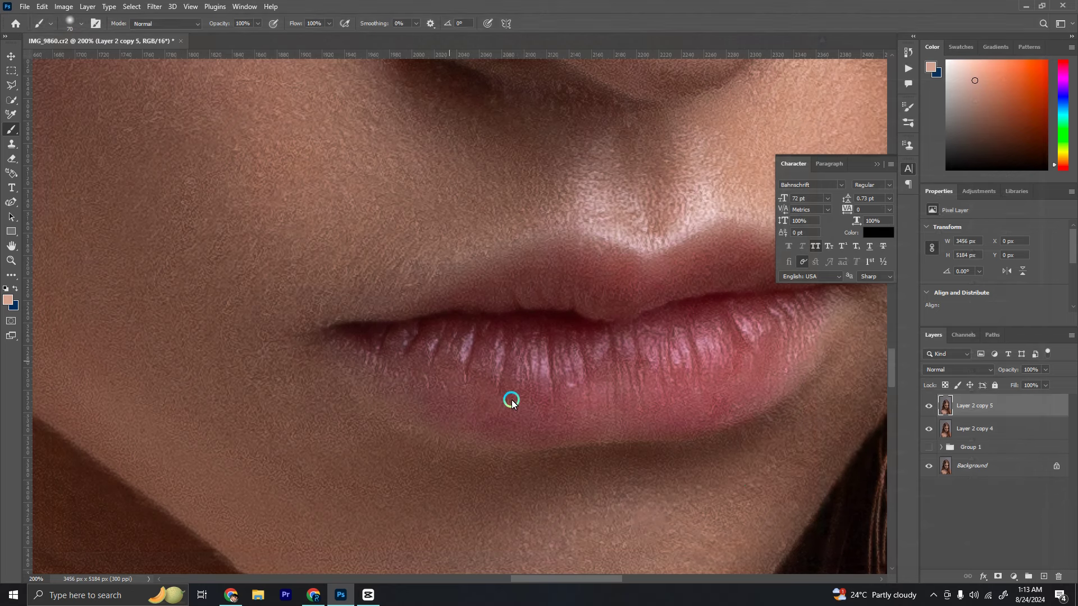
- Trace a freehand Lasso selection around the lips
{"action": "key", "text": "l"}
{"action": "left_click_drag", "start_coordinate": [339, 308], "coordinate": [318, 351]}
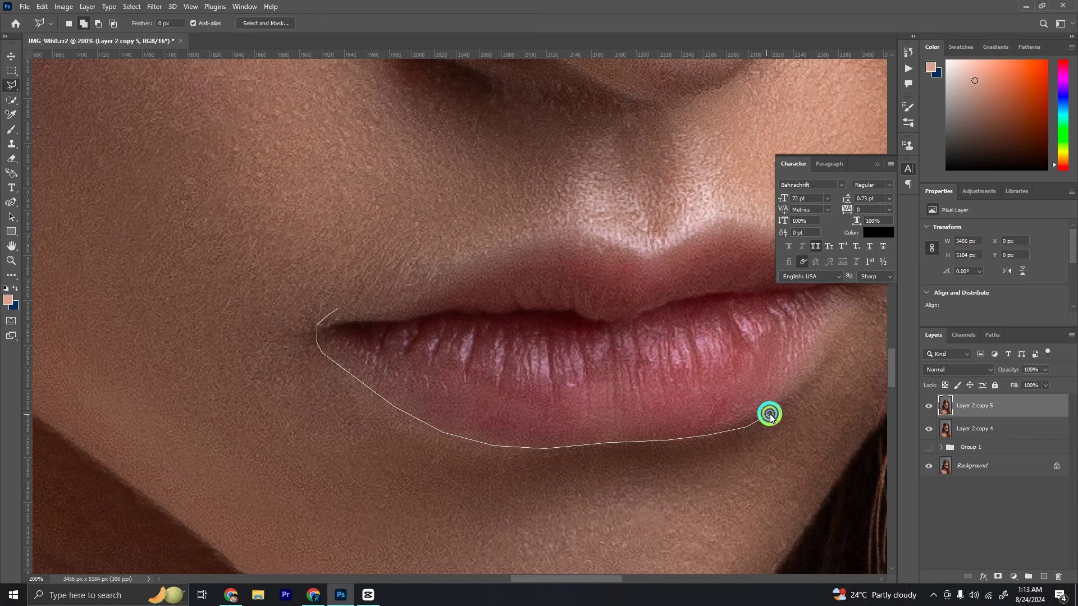
{"action": "left_click_drag", "start_coordinate": [724, 359], "coordinate": [596, 291]}
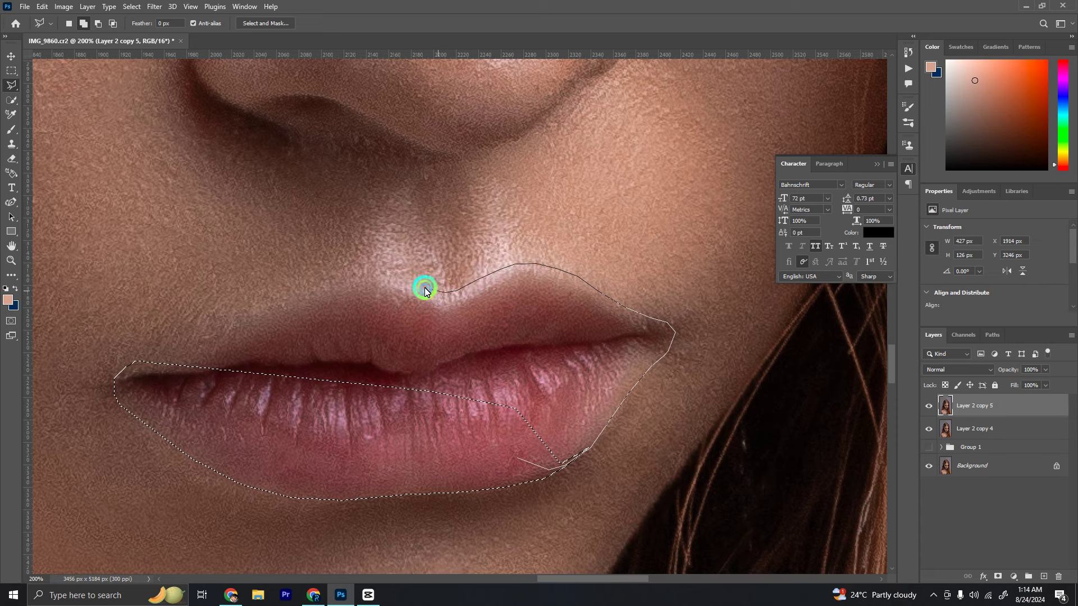
{"action": "left_click_drag", "start_coordinate": [315, 289], "coordinate": [240, 325]}
{"action": "mouse_move", "coordinate": [137, 412]}
{"action": "left_mouse_down"}
{"action": "mouse_move", "coordinate": [157, 393]}
{"action": "mouse_move", "coordinate": [388, 456]}
{"action": "left_mouse_up"}
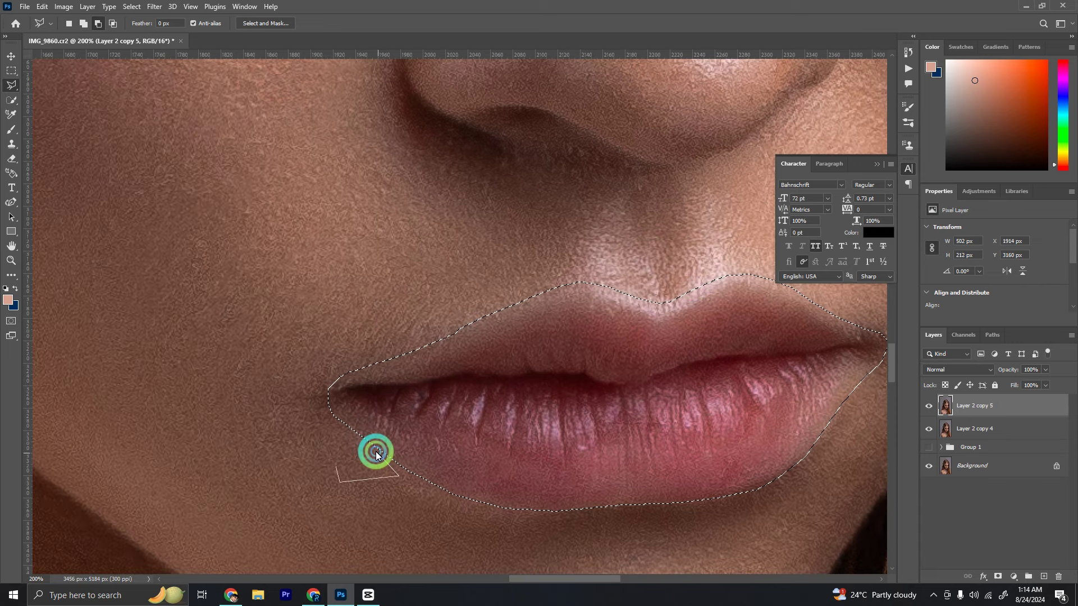
{"action": "double_click", "coordinate": [274, 353]}
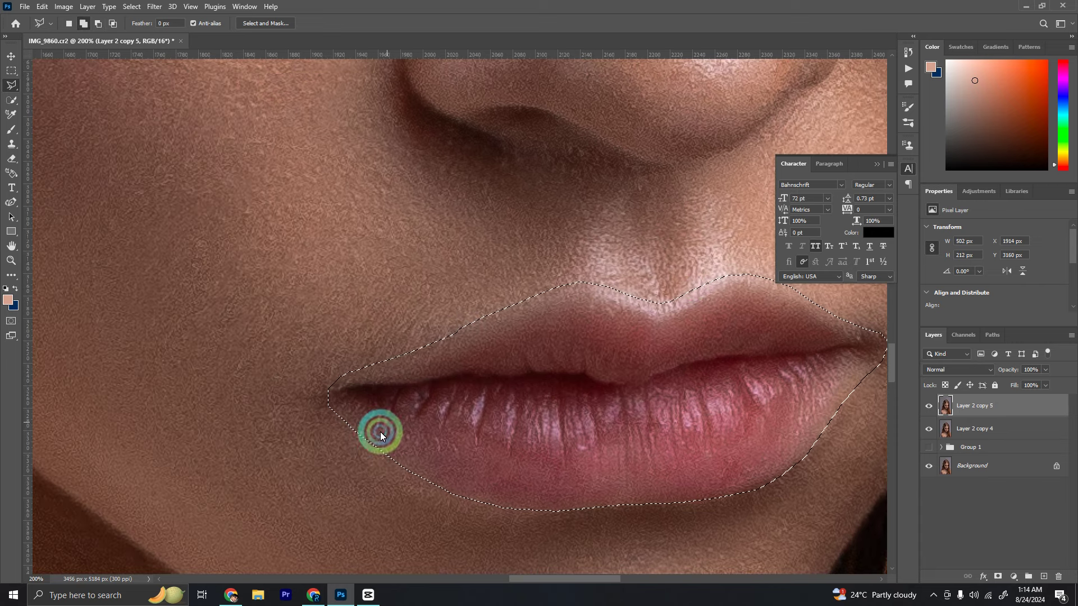
- Add Polygonal Lasso refinements at the lower-left corner and along the upper lip edge
{"action": "left_click", "coordinate": [319, 391]}
{"action": "left_click", "coordinate": [411, 511]}
{"action": "left_click", "coordinate": [331, 533]}
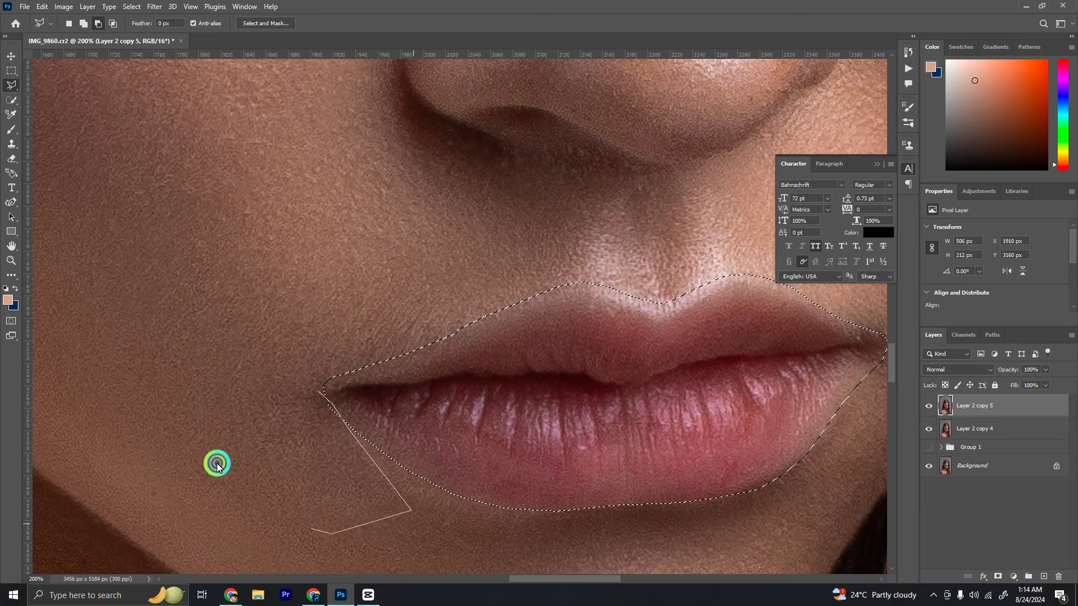
{"action": "double_click", "coordinate": [217, 464]}
{"action": "left_click", "coordinate": [354, 402], "text": "shift"}
{"action": "left_click", "coordinate": [338, 374]}
{"action": "left_click", "coordinate": [441, 336]}
{"action": "left_click", "coordinate": [556, 294]}
{"action": "left_click", "coordinate": [594, 327]}
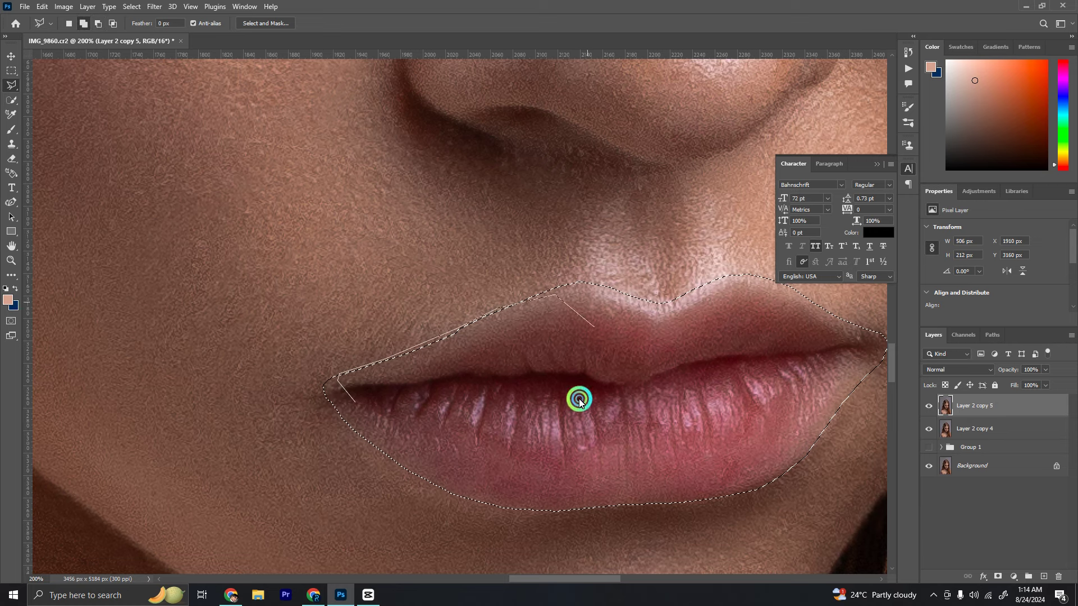
{"action": "double_click", "coordinate": [579, 401]}
{"action": "left_click", "coordinate": [386, 514], "text": "shift"}
- Add the lower-left lip corner to the selection with polygonal points
{"action": "left_click", "coordinate": [405, 494]}
{"action": "left_click", "coordinate": [383, 456]}
{"action": "left_click", "coordinate": [322, 387]}
{"action": "left_click", "coordinate": [274, 381]}
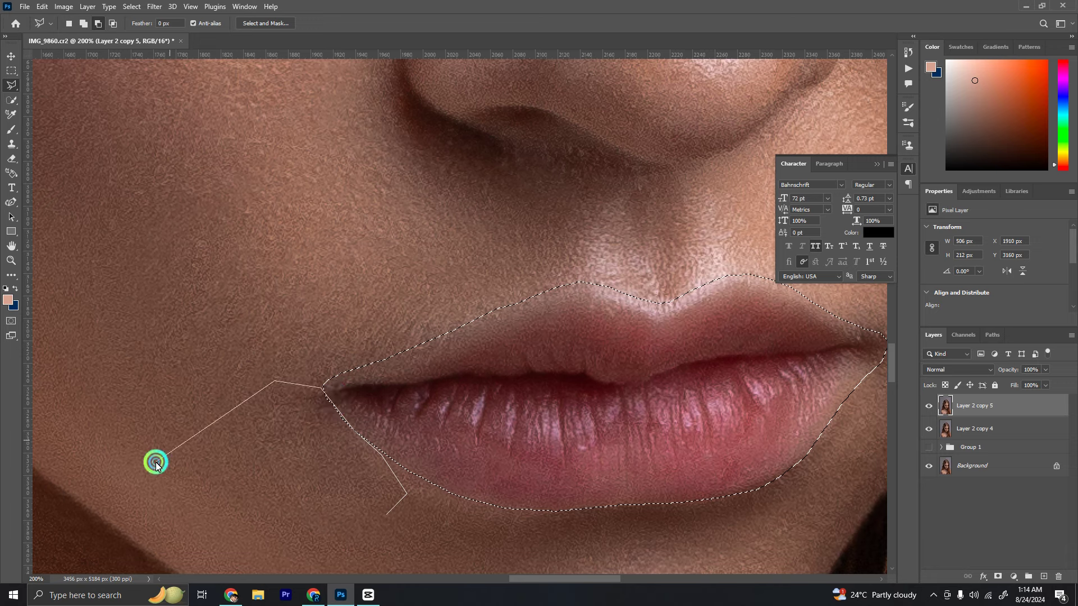
{"action": "double_click", "coordinate": [156, 462]}
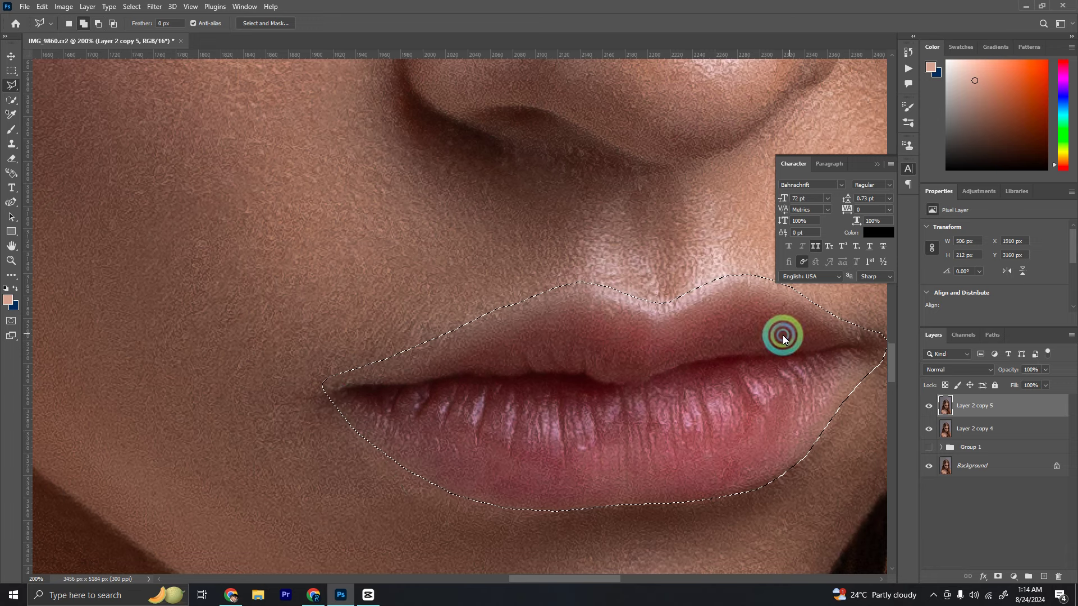
- Feather the lip selection to soften its edge
{"action": "key", "text": "ctrl+minus"}
{"action": "key", "text": "ctrl+minus"}
{"action": "key", "text": "shift+F6"}
{"action": "key", "text": "Return"}
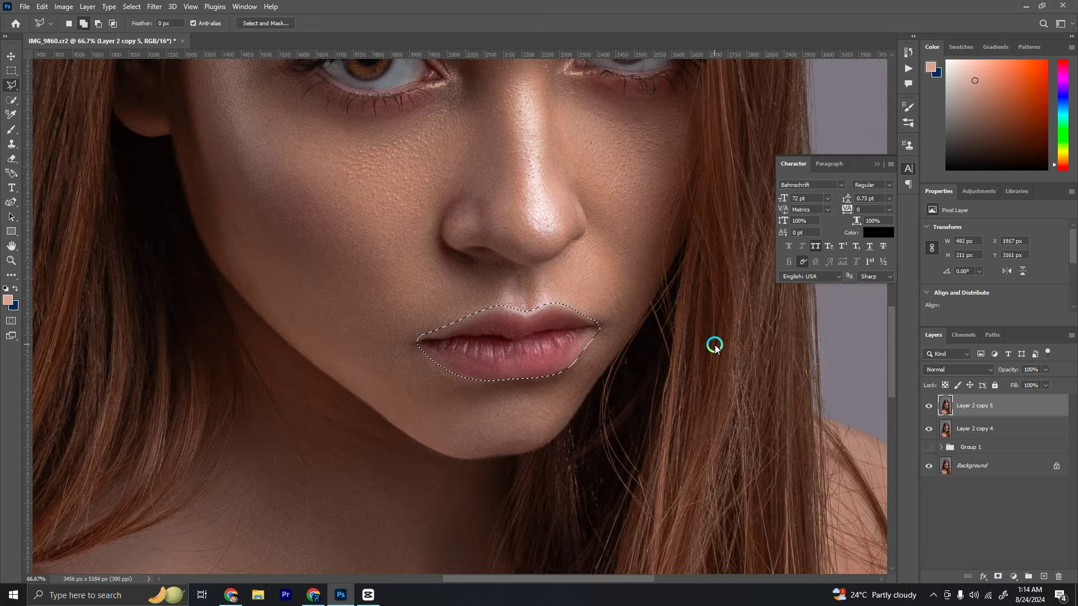
{"action": "key", "text": "shift+F6"}
{"action": "key", "text": "Return"}
- Copy the selected lips to a new layer and colorize them pink with Hue/Saturation
{"action": "key", "text": "ctrl+j"}
{"action": "key", "text": "ctrl+u"}
{"action": "left_click", "coordinate": [929, 233]}
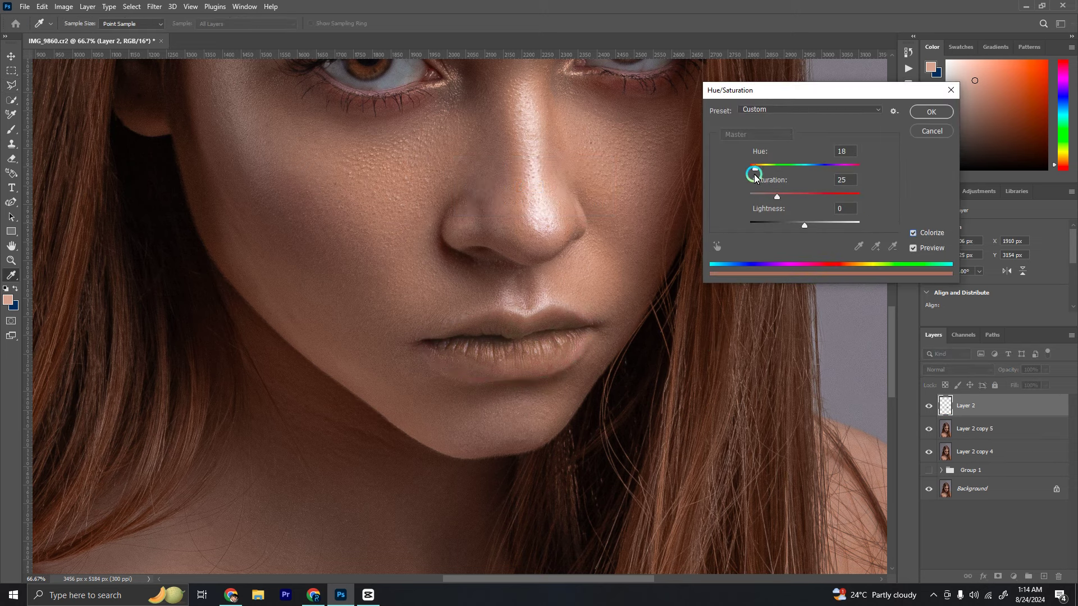
{"action": "left_click_drag", "start_coordinate": [752, 171], "coordinate": [791, 196]}
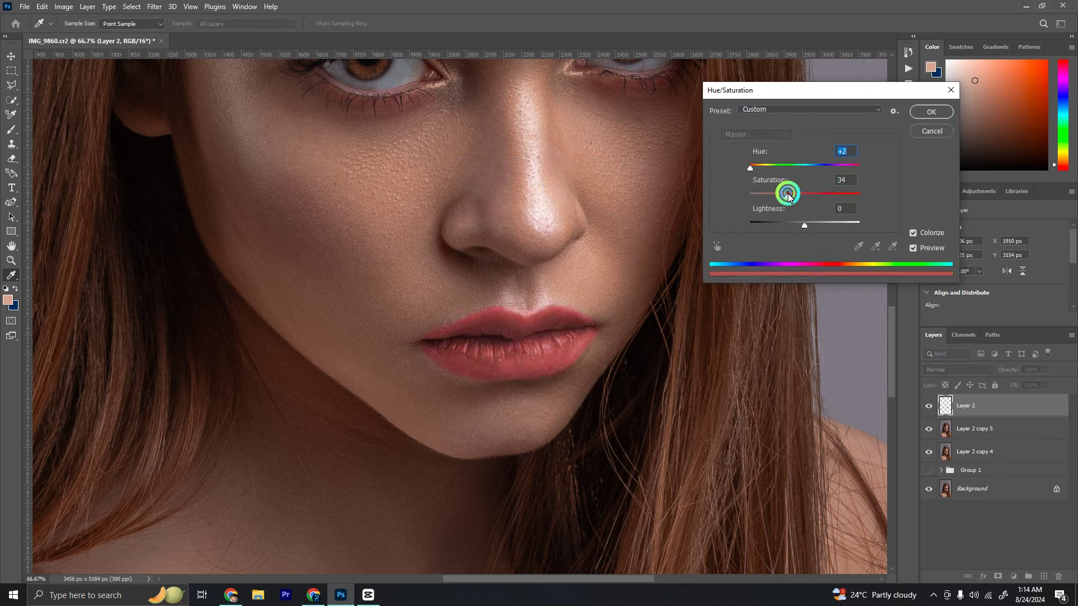
{"action": "key", "text": "Return"}
{"action": "key", "text": "ctrl+u"}
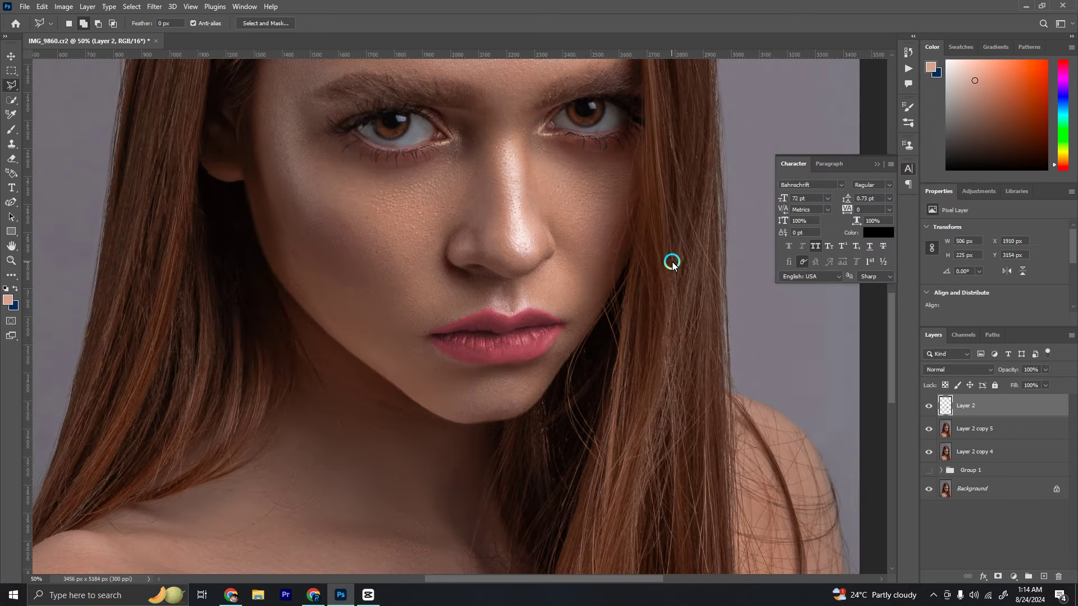
- Duplicate the pink lip layer, set it to Screen, split the Blend If slider, and add a mask
{"action": "key", "text": "ctrl+j"}
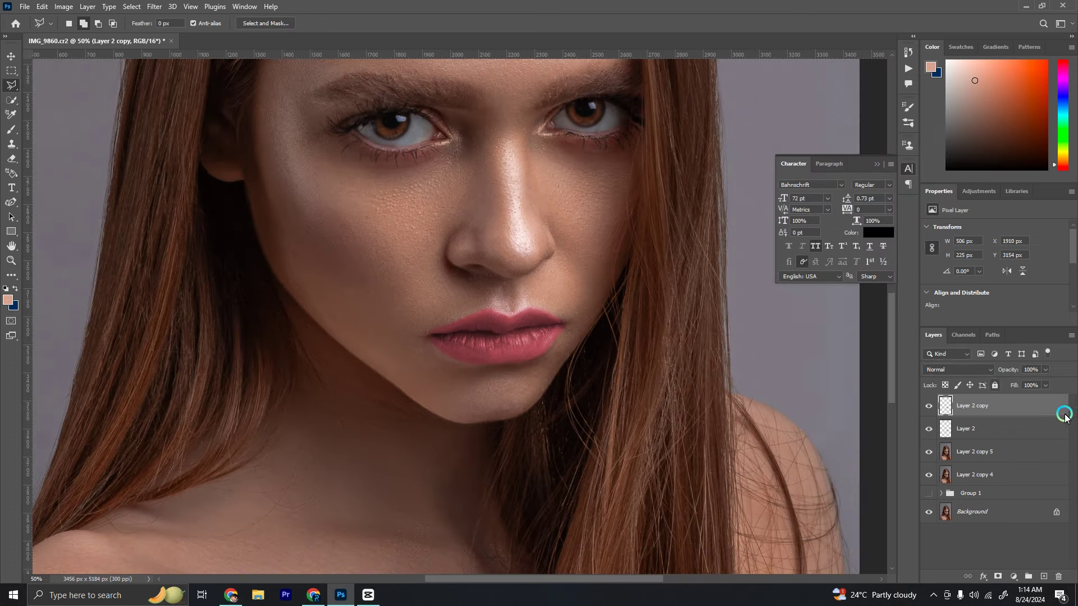
{"action": "left_click", "coordinate": [958, 369]}
{"action": "right_click", "coordinate": [965, 406]}
{"action": "left_click", "coordinate": [858, 109]}
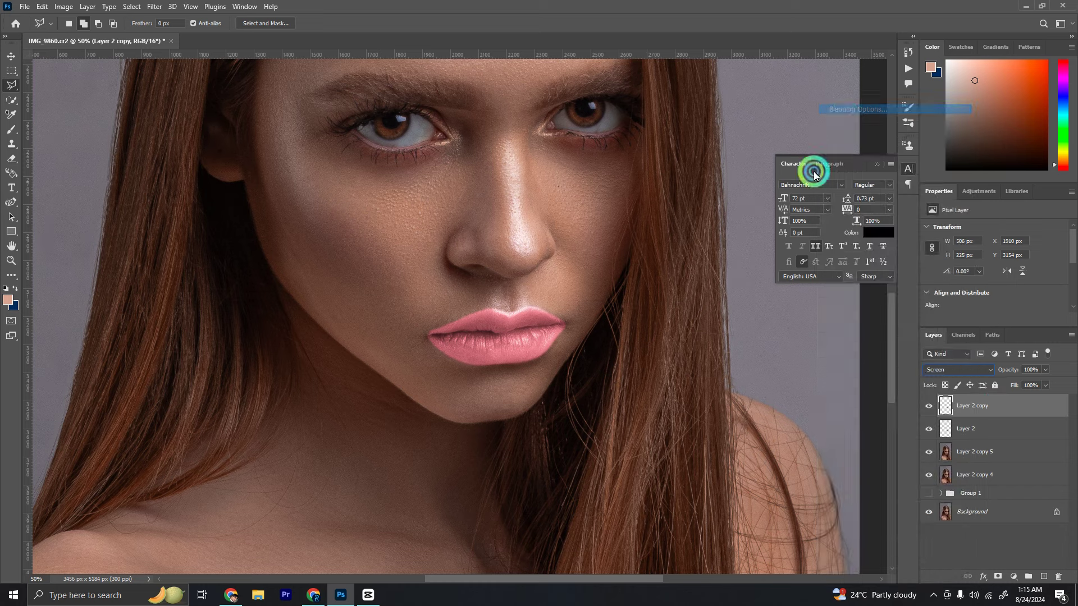
{"action": "left_click_drag", "start_coordinate": [792, 261], "coordinate": [878, 259]}
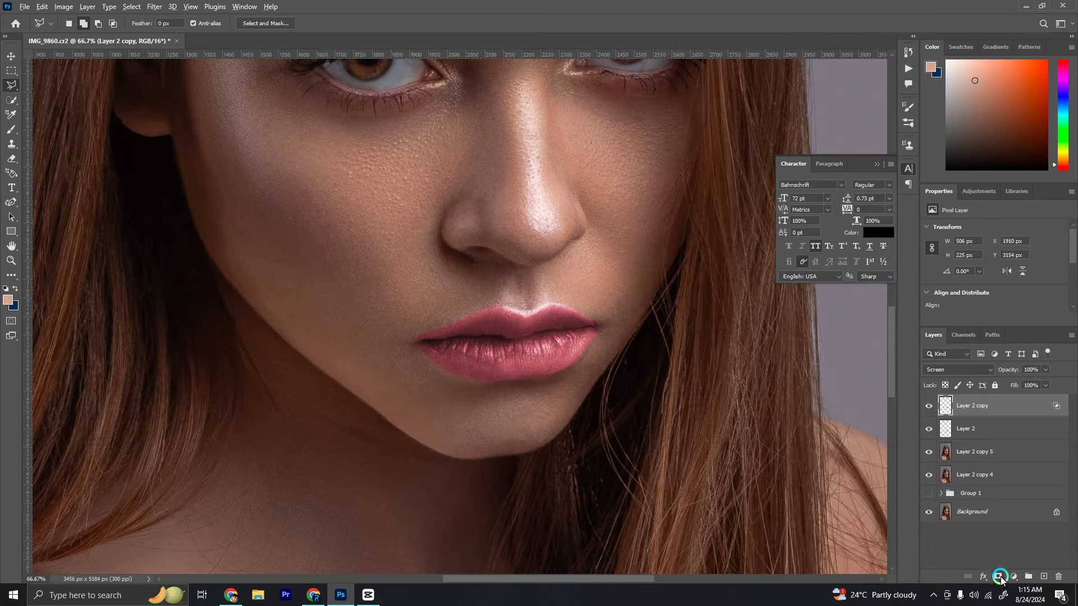
{"action": "left_click", "coordinate": [999, 576], "text": "alt"}
- Reveal glossy shine across the lower lip centre by painting white on the black mask
{"action": "key", "text": "d"}
{"action": "key", "text": "ctrl+plus"}
{"action": "key", "text": "b"}
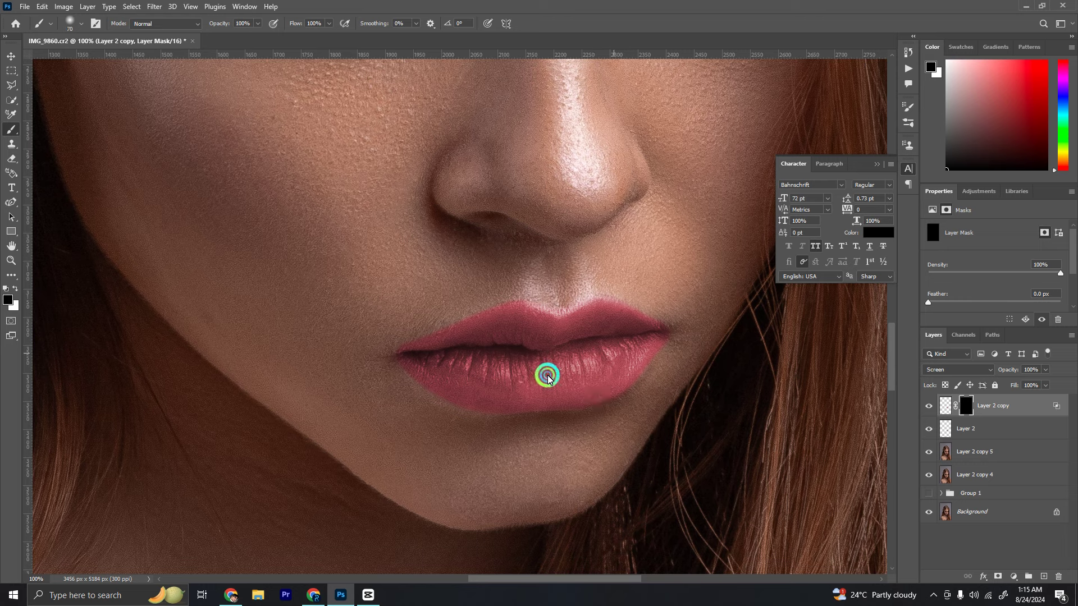
{"action": "mouse_move", "coordinate": [591, 371]}
{"action": "left_mouse_down"}
{"action": "mouse_move", "coordinate": [494, 377]}
{"action": "mouse_move", "coordinate": [564, 345]}
{"action": "left_mouse_up"}
{"action": "key", "text": "bracketleft"}
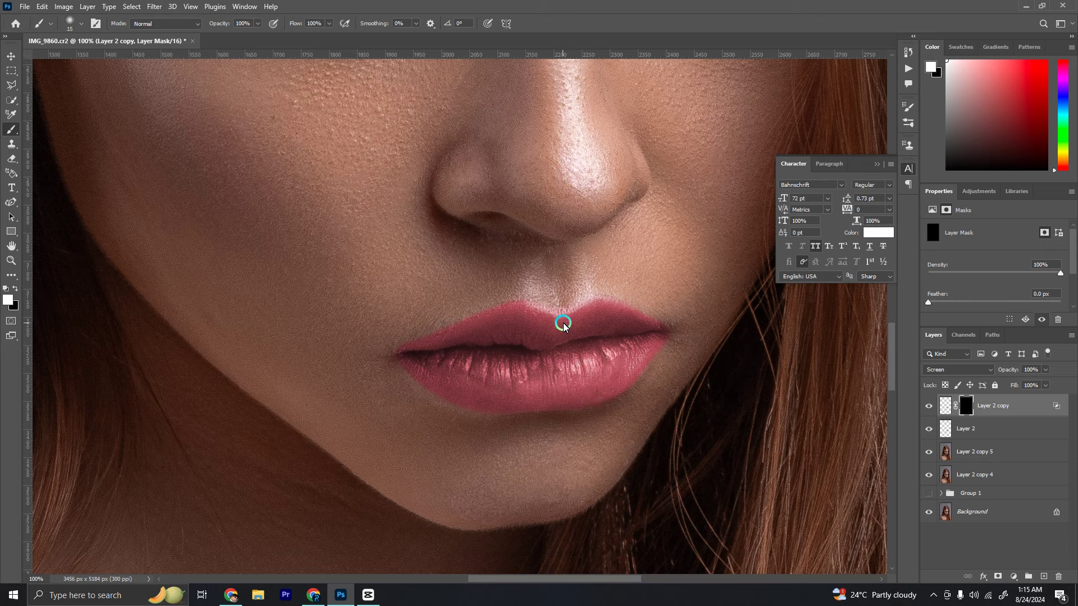
- Paint shine along the upper lip centre and duplicate the lip layer
{"action": "left_click_drag", "start_coordinate": [524, 312], "coordinate": [589, 308]}
{"action": "key", "text": "bracketright"}
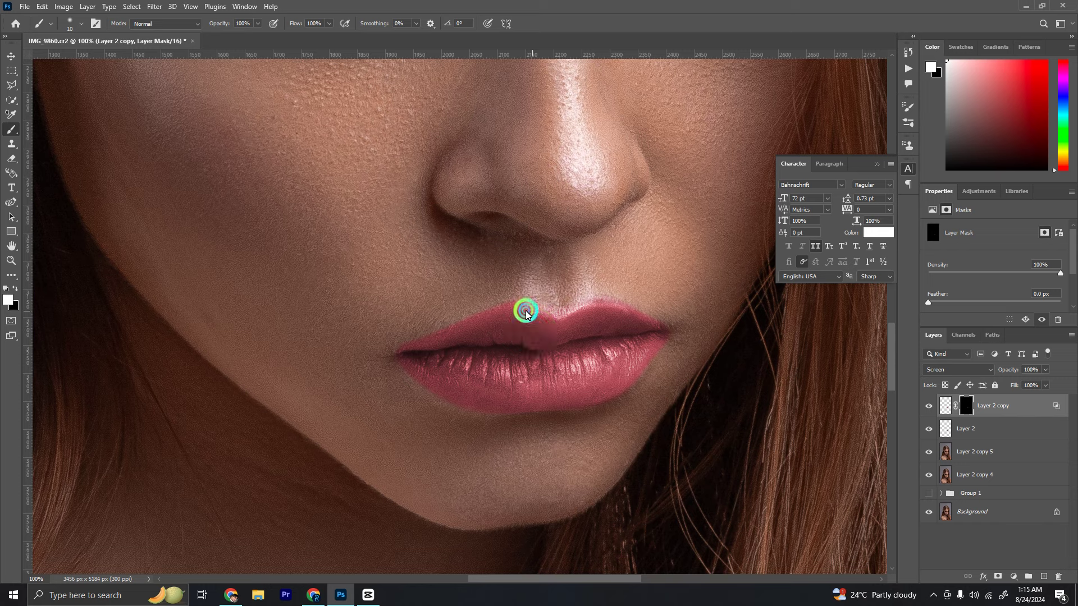
{"action": "left_click_drag", "start_coordinate": [526, 315], "coordinate": [517, 321]}
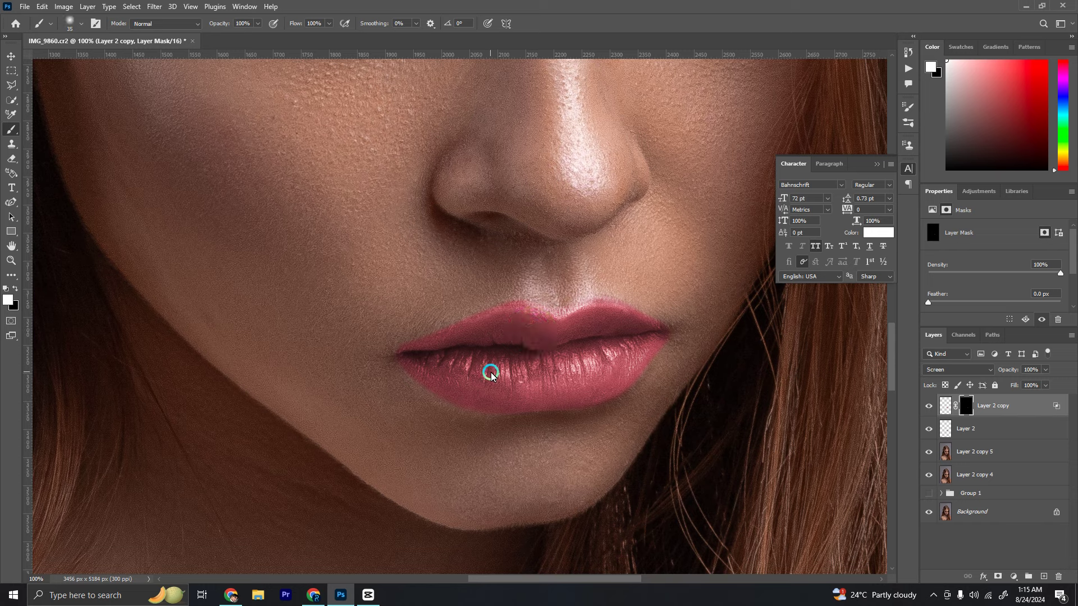
{"action": "left_click", "coordinate": [954, 429]}
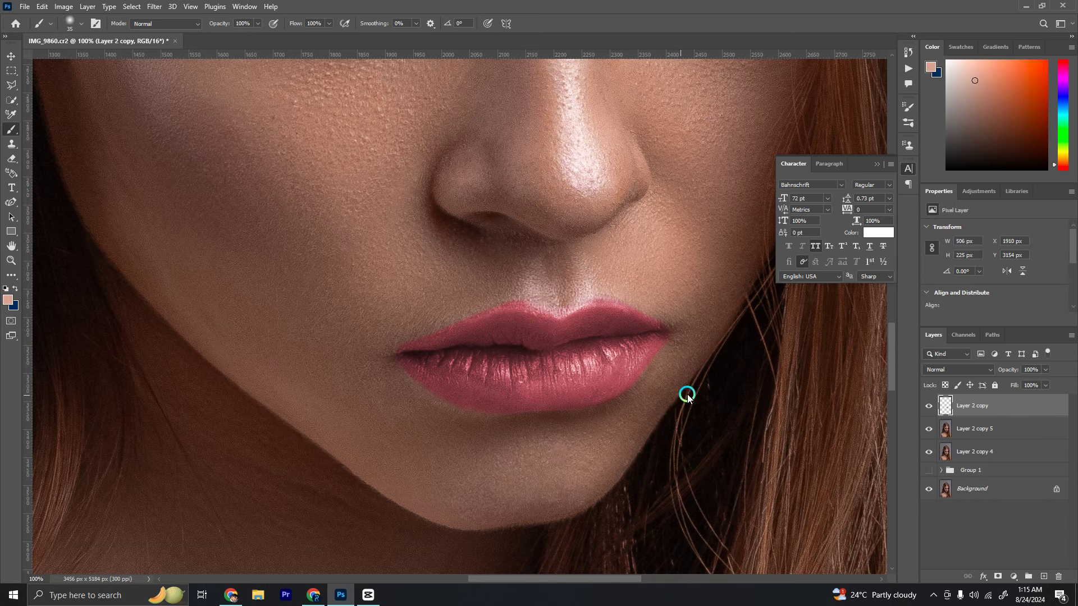
{"action": "key", "text": "ctrl+j"}
- Set the lip copy to Multiply, add a black mask, and paint darker red over both lips
{"action": "left_click", "coordinate": [954, 370]}
{"action": "left_click", "coordinate": [938, 346]}
{"action": "left_click", "coordinate": [997, 577], "text": "alt"}
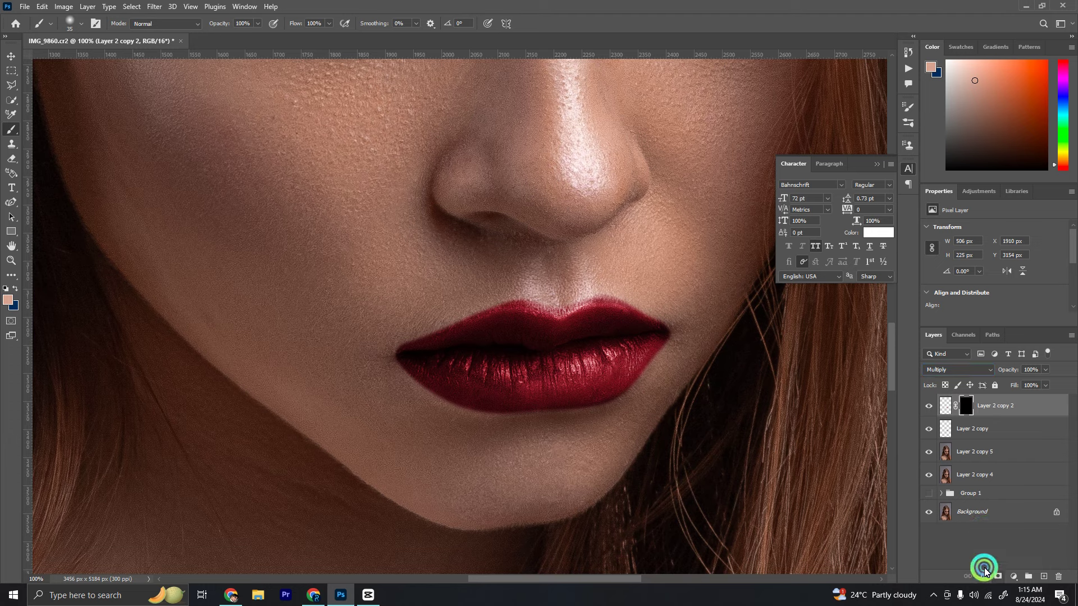
{"action": "key", "text": "d"}
{"action": "left_click_drag", "start_coordinate": [680, 382], "coordinate": [582, 454]}
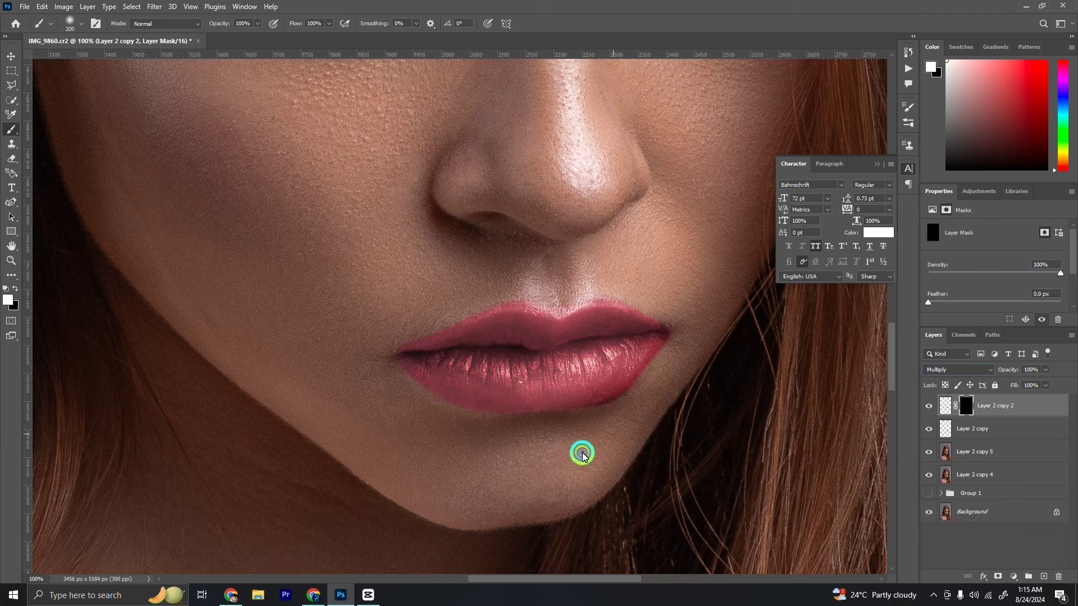
{"action": "key", "text": "bracketleft"}
{"action": "key", "text": "bracketleft"}
{"action": "mouse_move", "coordinate": [485, 471]}
{"action": "left_mouse_down"}
{"action": "mouse_move", "coordinate": [391, 439]}
{"action": "mouse_move", "coordinate": [631, 436]}
{"action": "left_mouse_up"}
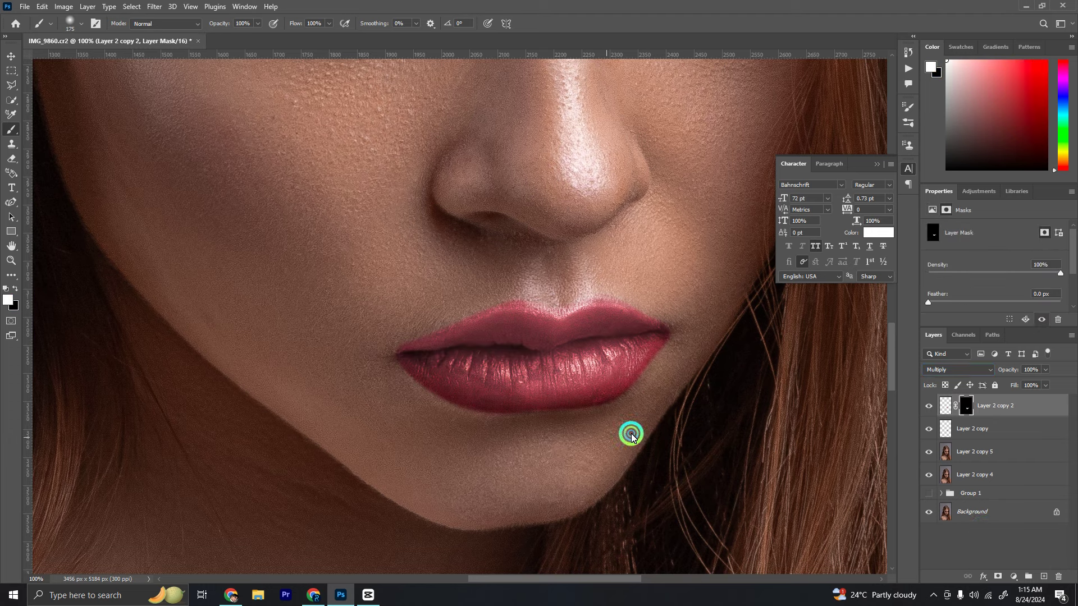
{"action": "mouse_move", "coordinate": [696, 303]}
{"action": "left_mouse_down"}
{"action": "mouse_move", "coordinate": [493, 252]}
{"action": "mouse_move", "coordinate": [375, 305]}
{"action": "mouse_move", "coordinate": [654, 234]}
{"action": "left_mouse_up"}
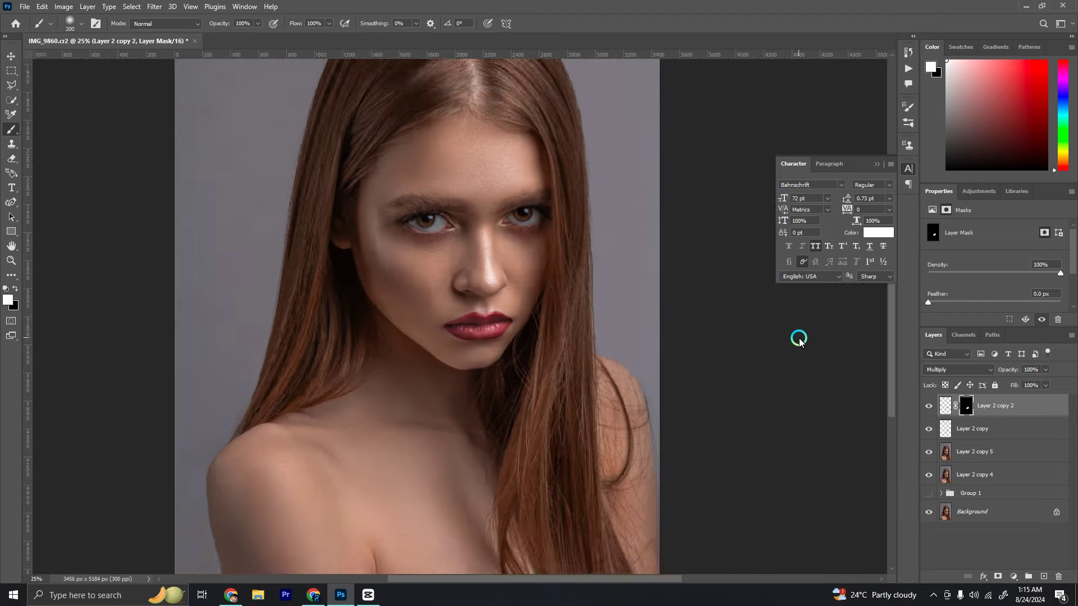
- Erase stray red tint along the lip edges, then zoom out to view the whole face
{"action": "key", "text": "ctrl+plus"}
{"action": "key", "text": "ctrl+plus"}
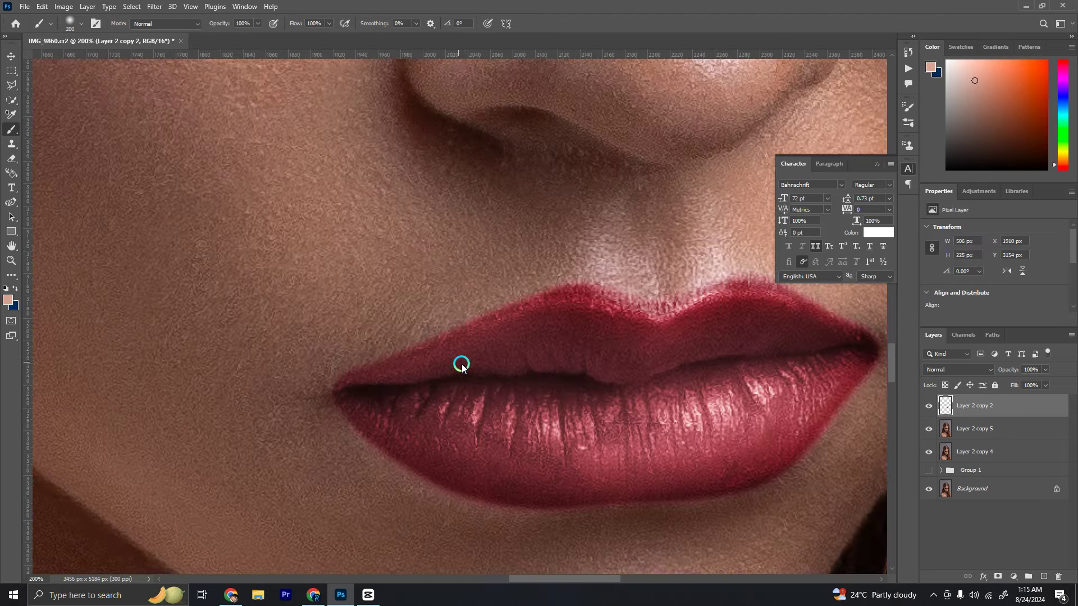
{"action": "key", "text": "e"}
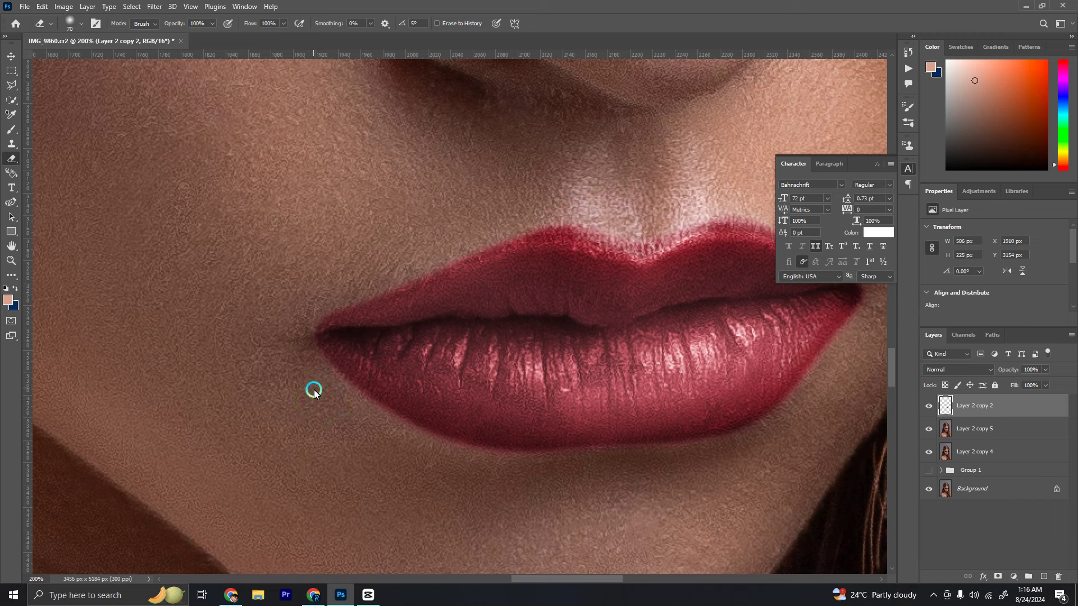
{"action": "left_click_drag", "start_coordinate": [384, 442], "coordinate": [419, 465]}
{"action": "left_click_drag", "start_coordinate": [318, 395], "coordinate": [369, 441]}
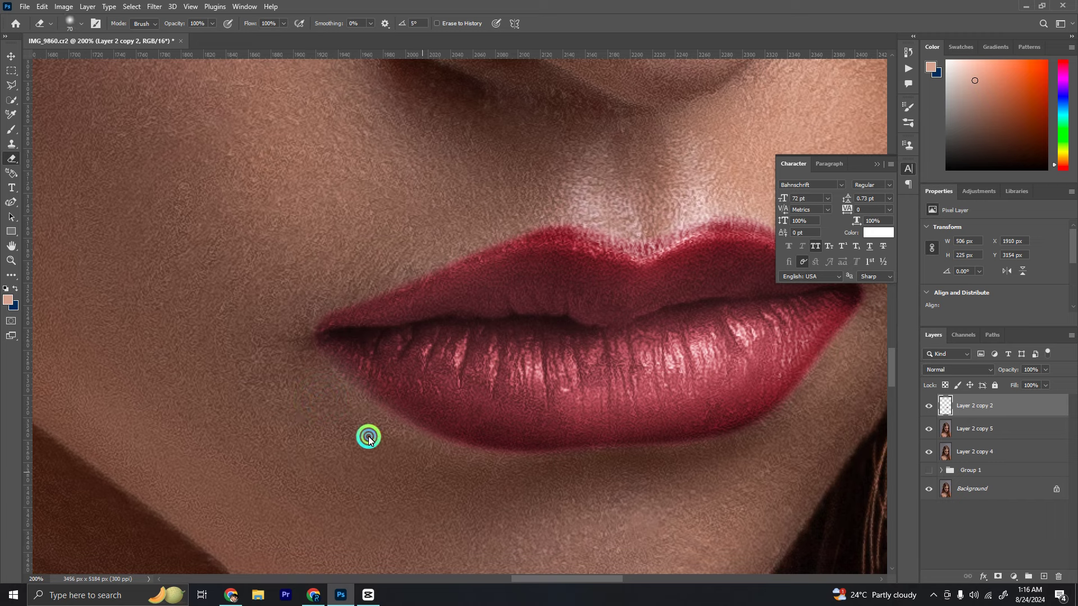
{"action": "scroll", "coordinate": [677, 460], "scroll_direction": "right", "scroll_amount": 5}
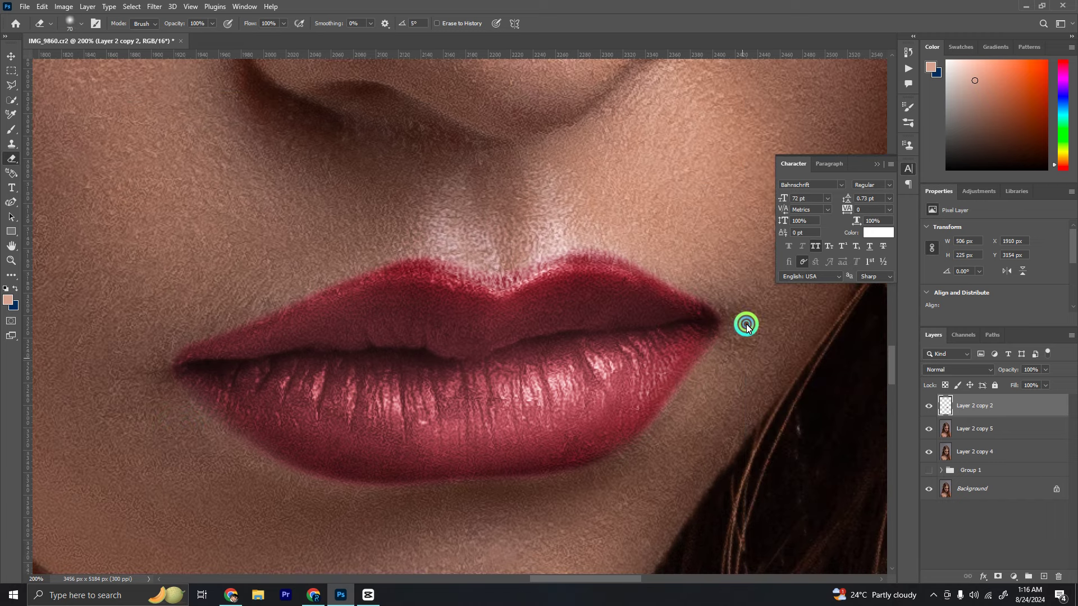
{"action": "left_click_drag", "start_coordinate": [674, 251], "coordinate": [688, 261]}
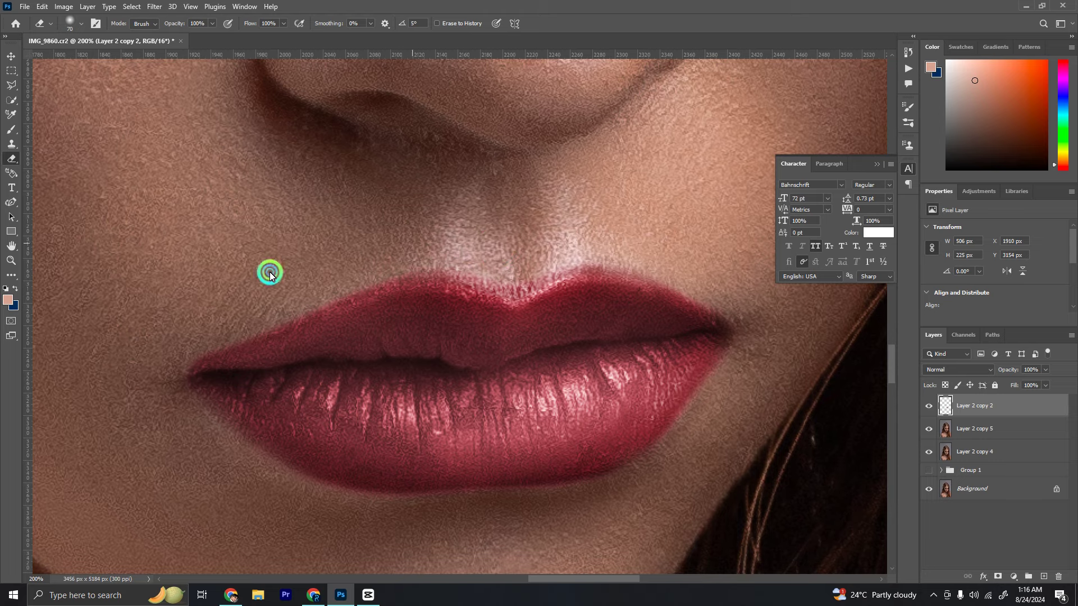
{"action": "key", "text": "ctrl+minus"}
{"action": "key", "text": "ctrl+minus"}
{"action": "key", "text": "ctrl+minus"}
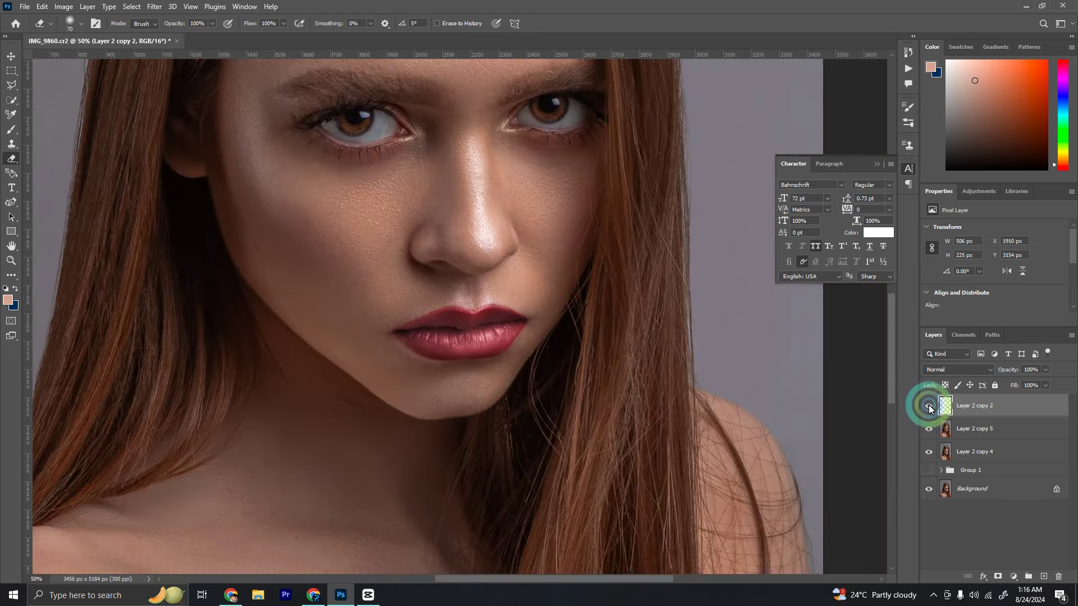
- Lower the lip tint layer (Layer 2 copy 2) opacity to 57%
{"action": "right_click", "coordinate": [997, 406]}
{"action": "left_click", "coordinate": [900, 107]}
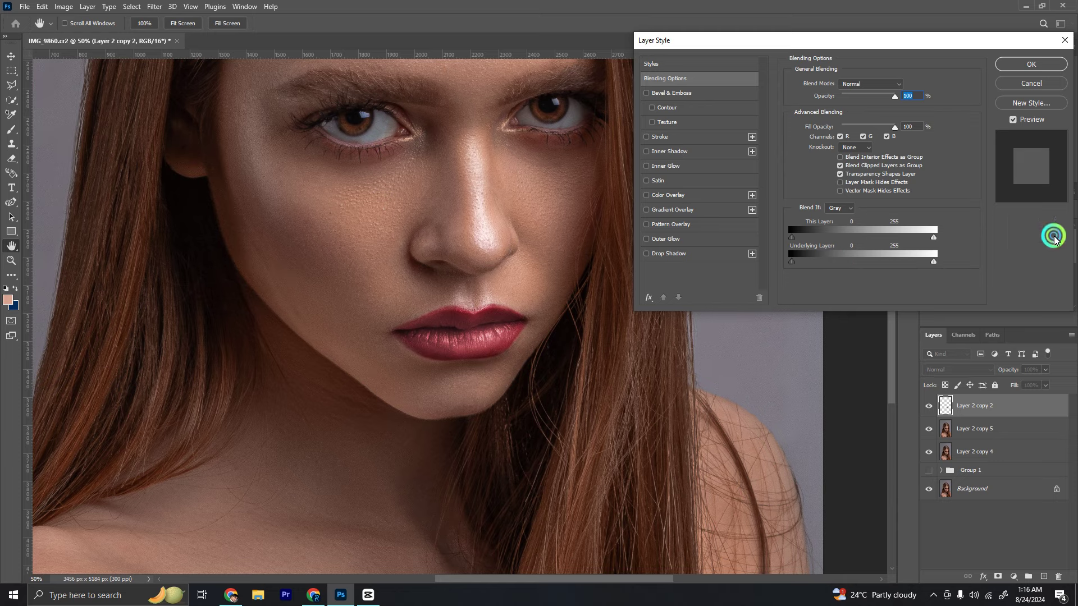
{"action": "left_click", "coordinate": [1038, 83]}
{"action": "left_click", "coordinate": [1045, 369]}
{"action": "left_click", "coordinate": [1024, 385]}
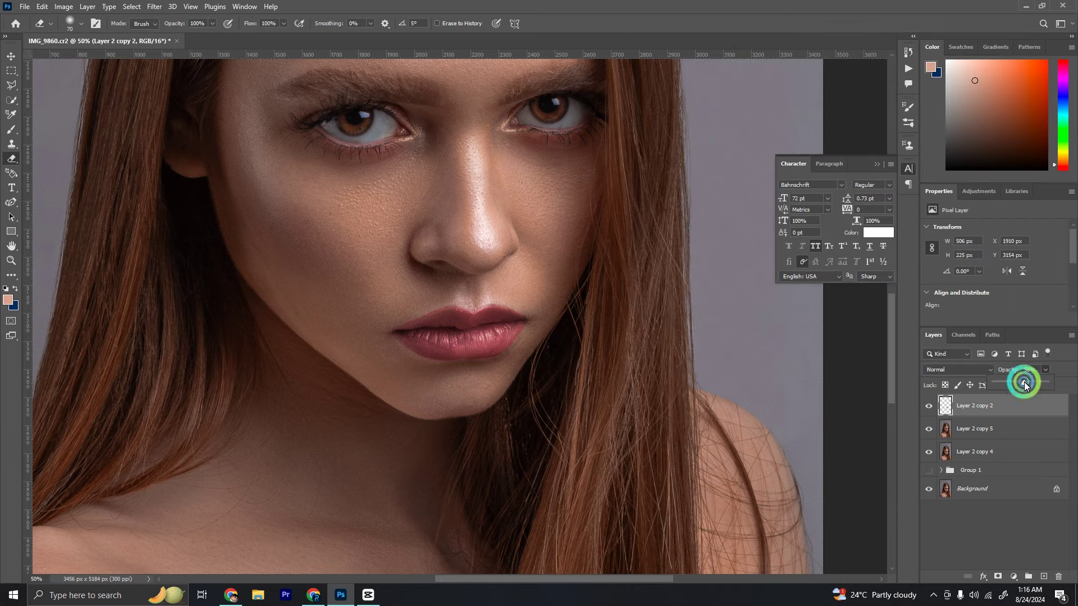
{"action": "left_click", "coordinate": [606, 361]}
{"action": "left_click", "coordinate": [661, 318]}
- Merge the 57% lip tint down into the retouched portrait layer below
{"action": "key", "text": "ctrl+plus"}
{"action": "key", "text": "ctrl+plus"}
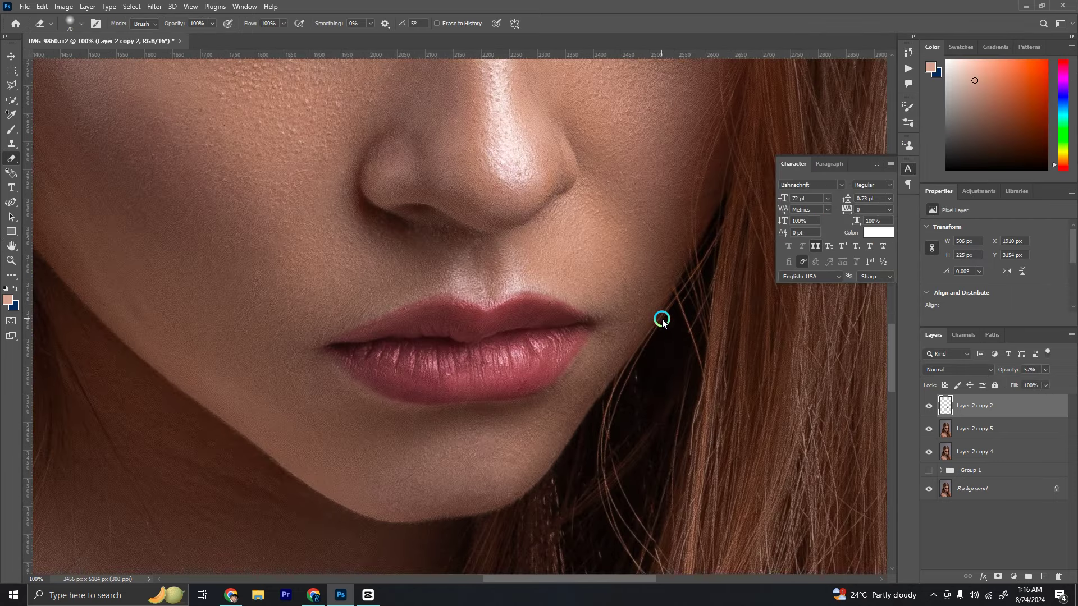
{"action": "key", "text": "ctrl+plus"}
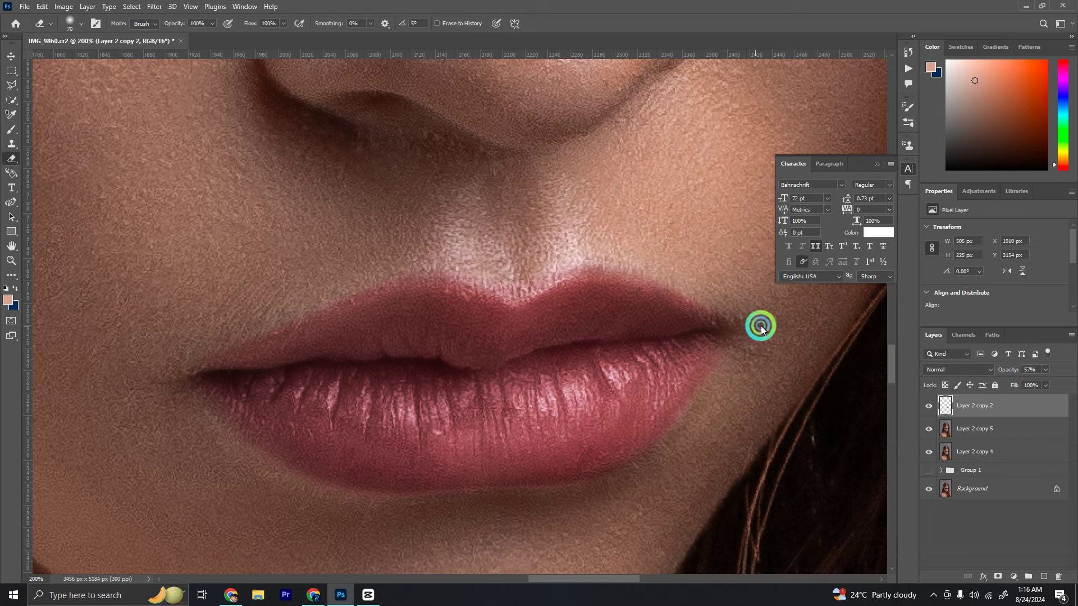
{"action": "key", "text": "ctrl+alt+z"}
{"action": "key", "text": "ctrl+minus"}
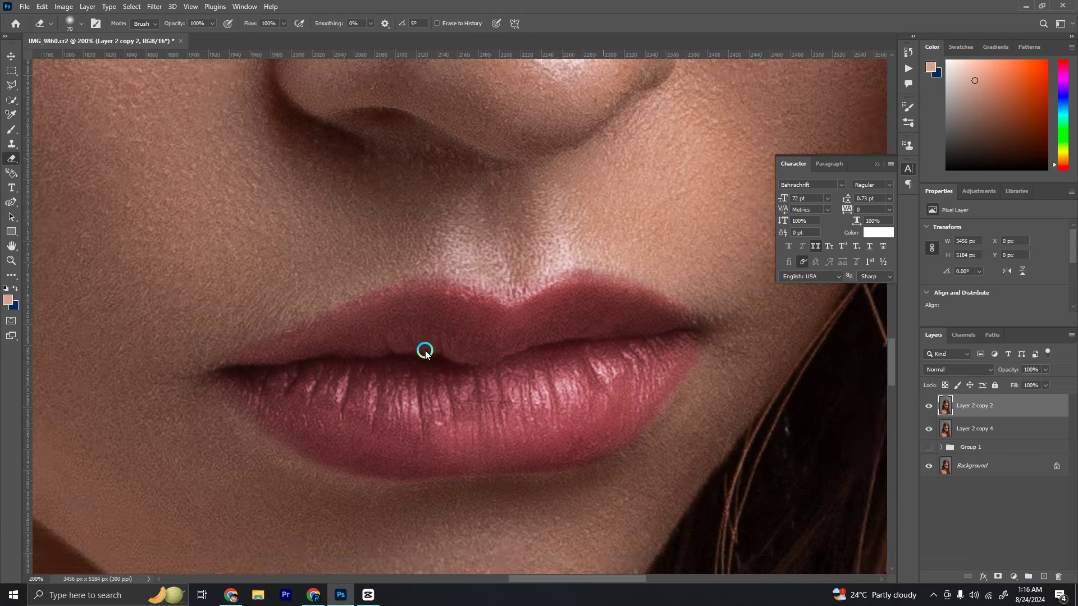
{"action": "key", "text": "ctrl+minus"}
{"action": "key", "text": "ctrl+minus"}
{"action": "key", "text": "ctrl+0"}
{"action": "key", "text": "ctrl+plus"}
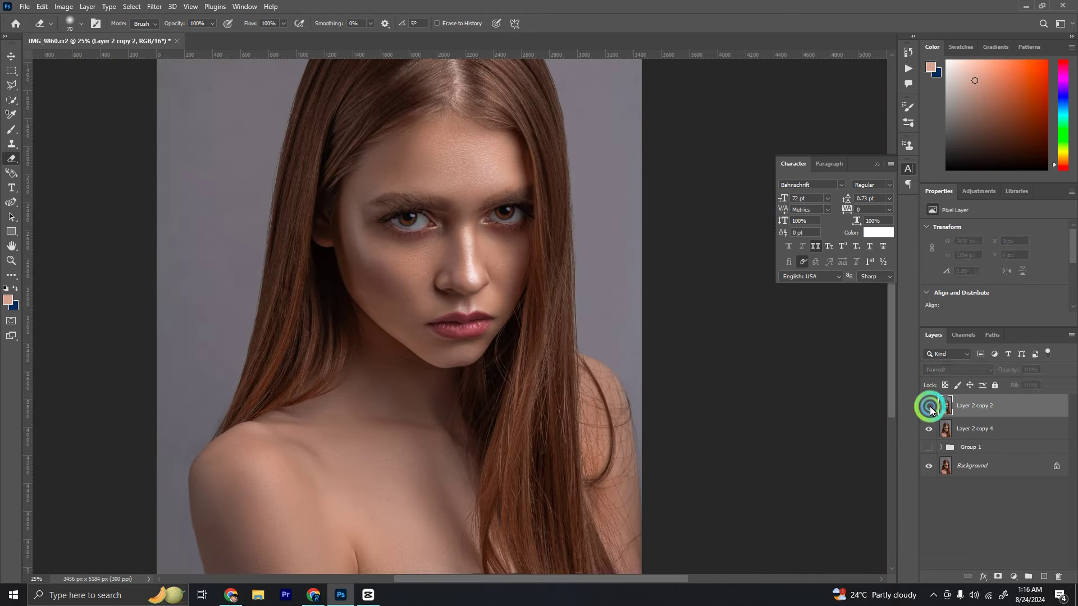
- Merge Layer 2 copy 4 into the edited layer, leaving one retouched layer
{"action": "left_click", "coordinate": [940, 425], "text": "shift"}
{"action": "key", "text": "ctrl+e"}
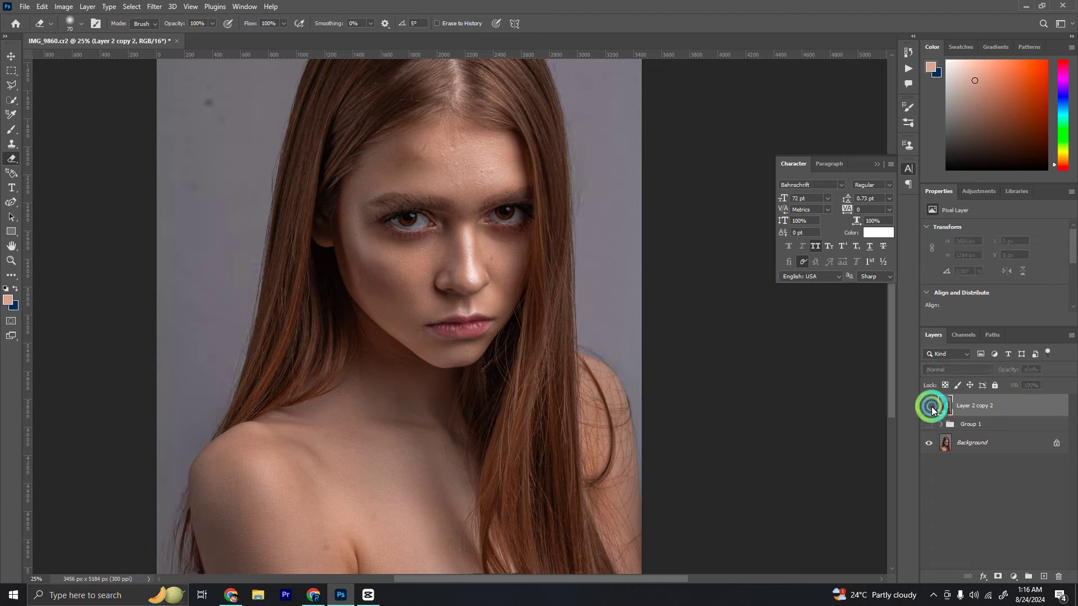
{"action": "scroll", "coordinate": [463, 321], "scroll_direction": "down", "scroll_amount": 1}
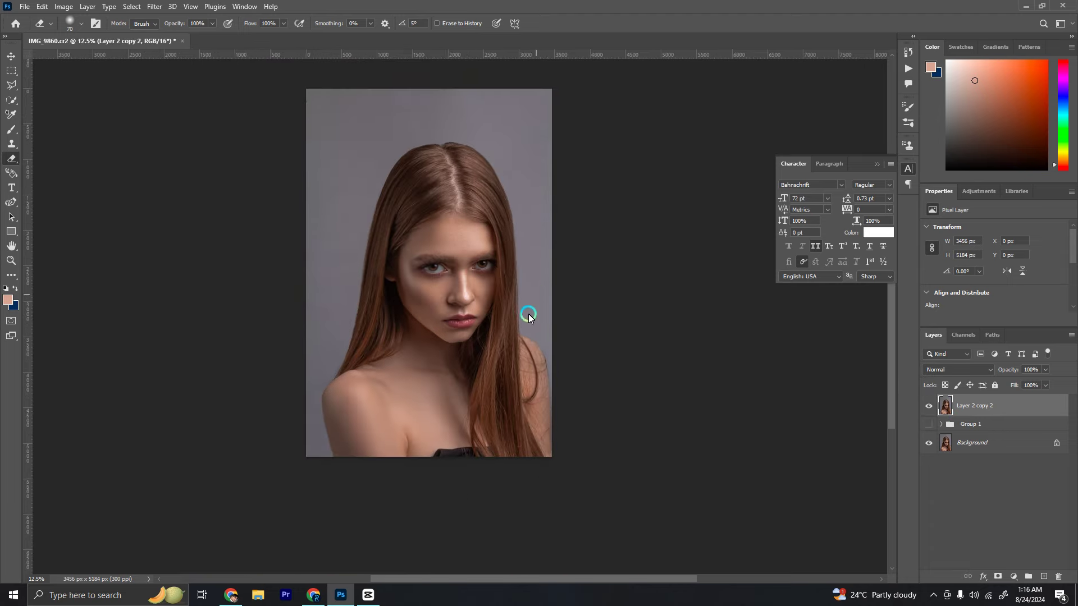
{"action": "scroll", "coordinate": [486, 322], "scroll_direction": "up", "scroll_amount": 3}
{"action": "scroll", "coordinate": [486, 322], "scroll_direction": "up", "scroll_amount": 1}
{"action": "scroll", "coordinate": [505, 337], "scroll_direction": "up", "scroll_amount": 1}
{"action": "scroll", "coordinate": [519, 342], "scroll_direction": "down", "scroll_amount": 2}
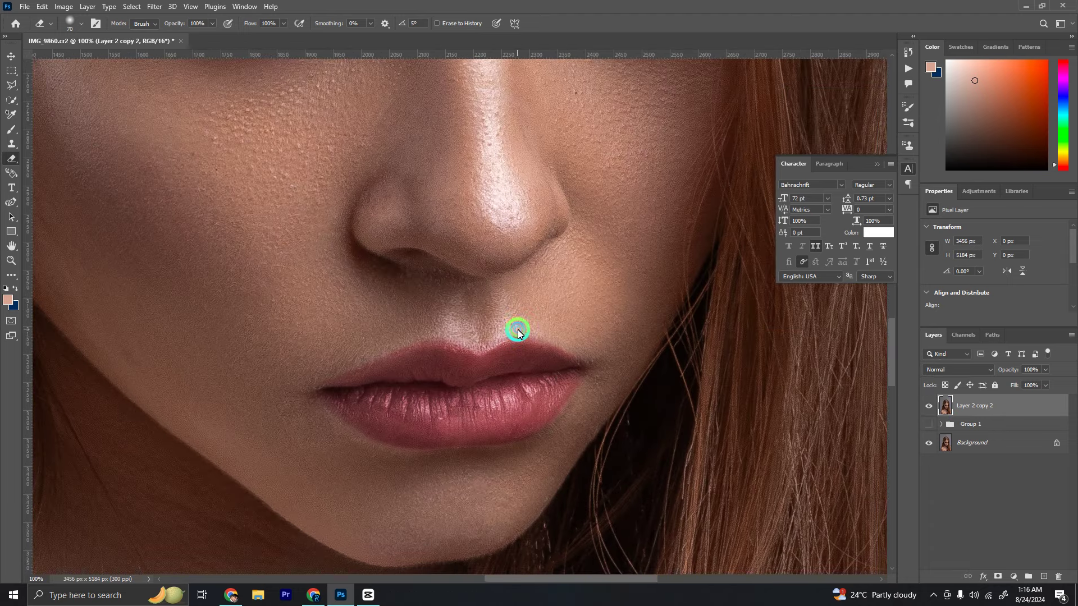
- Duplicate the portrait, hide the copy, and Gaussian Blur Layer 2 copy 2
{"action": "key", "text": "ctrl+j"}
{"action": "left_click", "coordinate": [929, 405]}
{"action": "left_click", "coordinate": [954, 428]}
{"action": "left_click", "coordinate": [154, 7]}
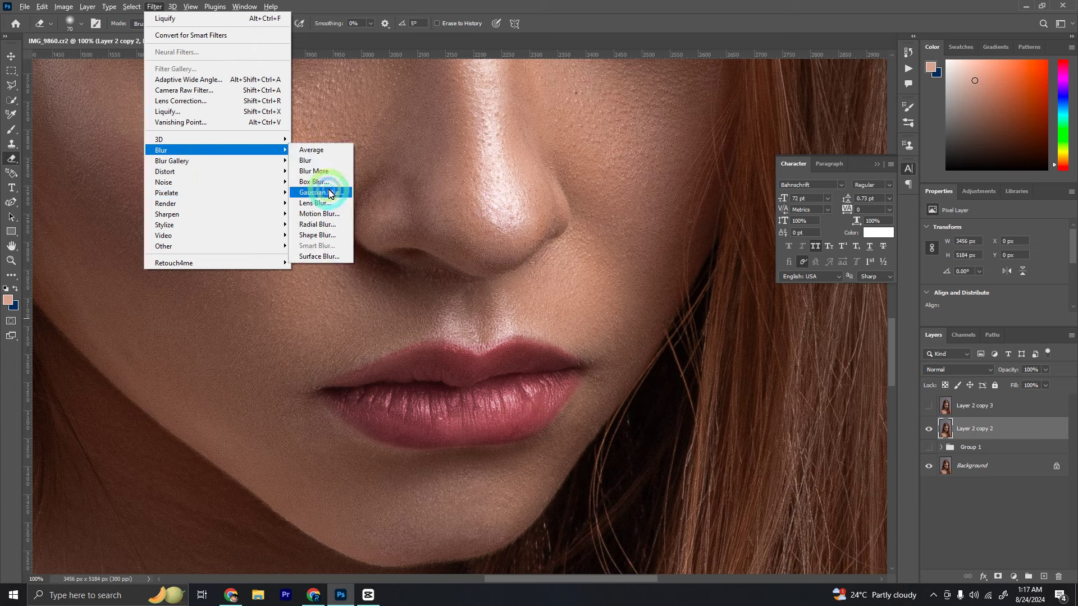
{"action": "left_click", "coordinate": [314, 196]}
{"action": "key", "text": "BackSpace"}
{"action": "scroll", "coordinate": [578, 269], "scroll_direction": "up", "scroll_amount": 1}
{"action": "scroll", "coordinate": [551, 213], "scroll_direction": "up", "scroll_amount": 1}
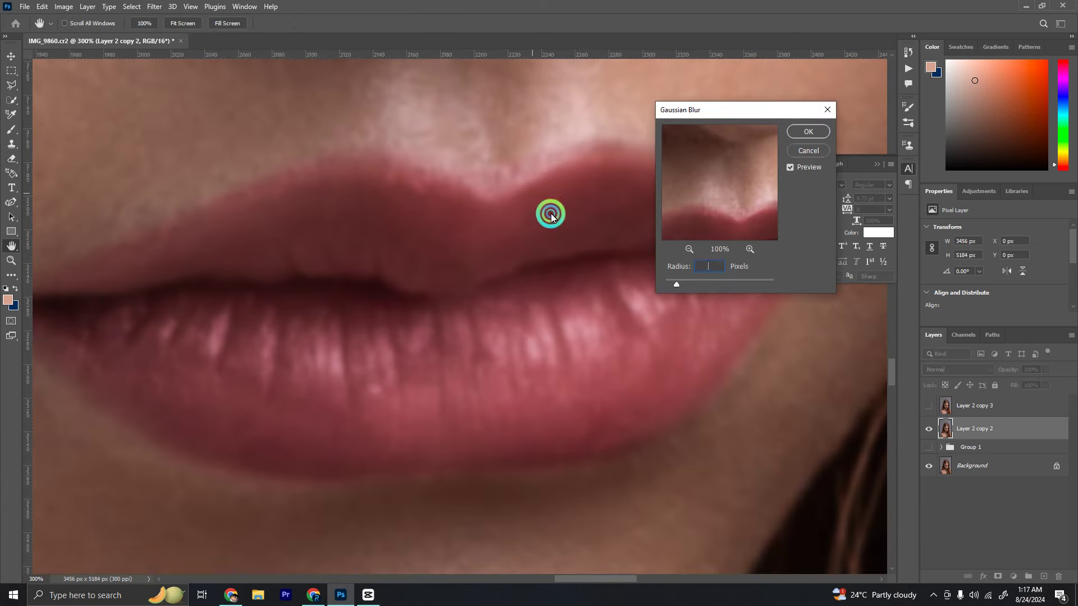
{"action": "type", "text": "3"}
{"action": "key", "text": "Return"}
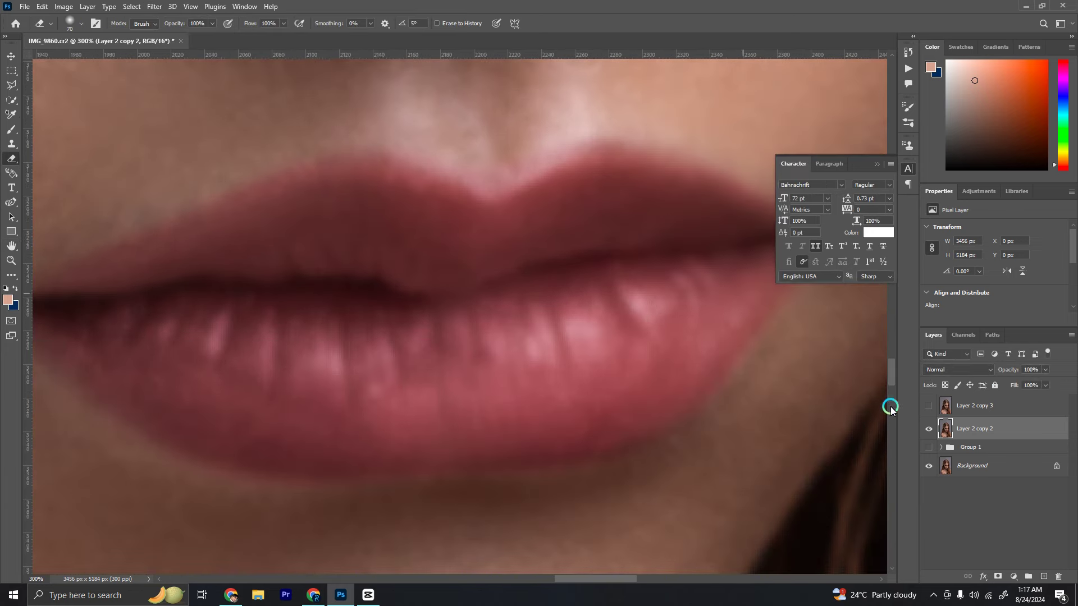
- Extract texture on the top copy via Apply Image, subtracting blurred Layer 2 copy 2
{"action": "left_click", "coordinate": [954, 406]}
{"action": "key", "text": "alt+i"}
{"action": "key", "text": "y"}
{"action": "left_click", "coordinate": [481, 169]}
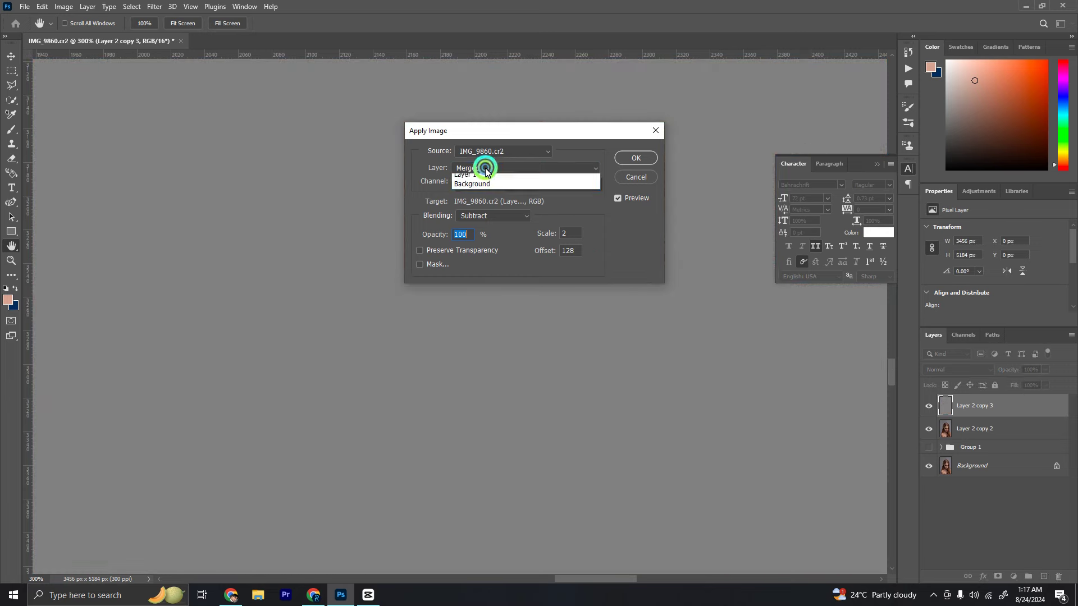
{"action": "left_click", "coordinate": [481, 208]}
{"action": "left_click", "coordinate": [636, 158]}
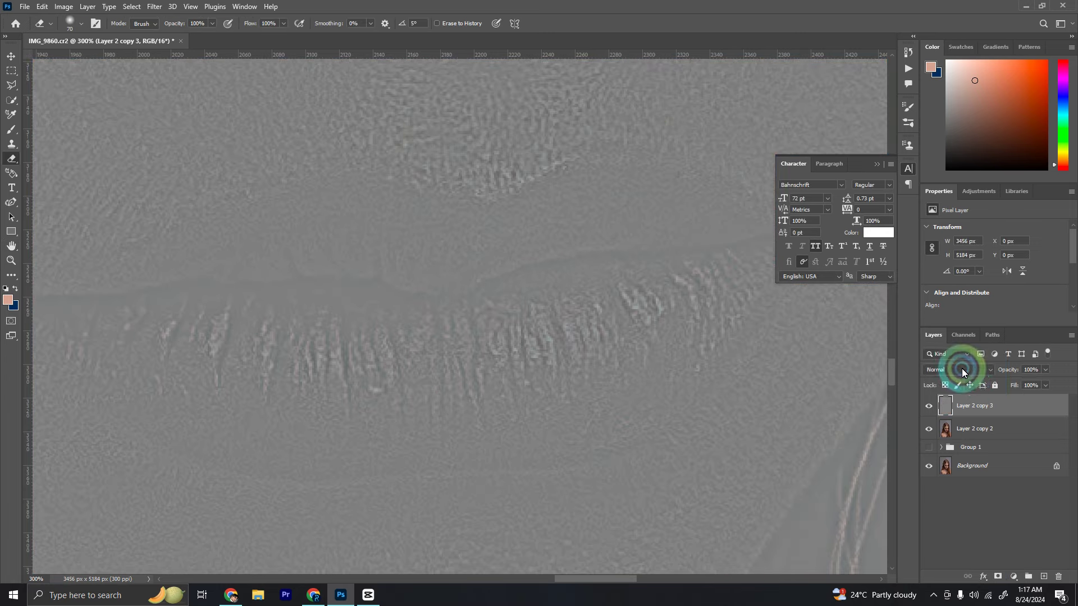
- Set the texture layer to Linear Light, hide it, and select the blurred layer
{"action": "left_click", "coordinate": [957, 370]}
{"action": "left_click", "coordinate": [942, 476]}
{"action": "left_click", "coordinate": [929, 405]}
{"action": "left_click", "coordinate": [965, 430]}
- Duplicate the blurred colour layer and blend the lower lip with the Mixer Brush
{"action": "key", "text": "ctrl+j"}
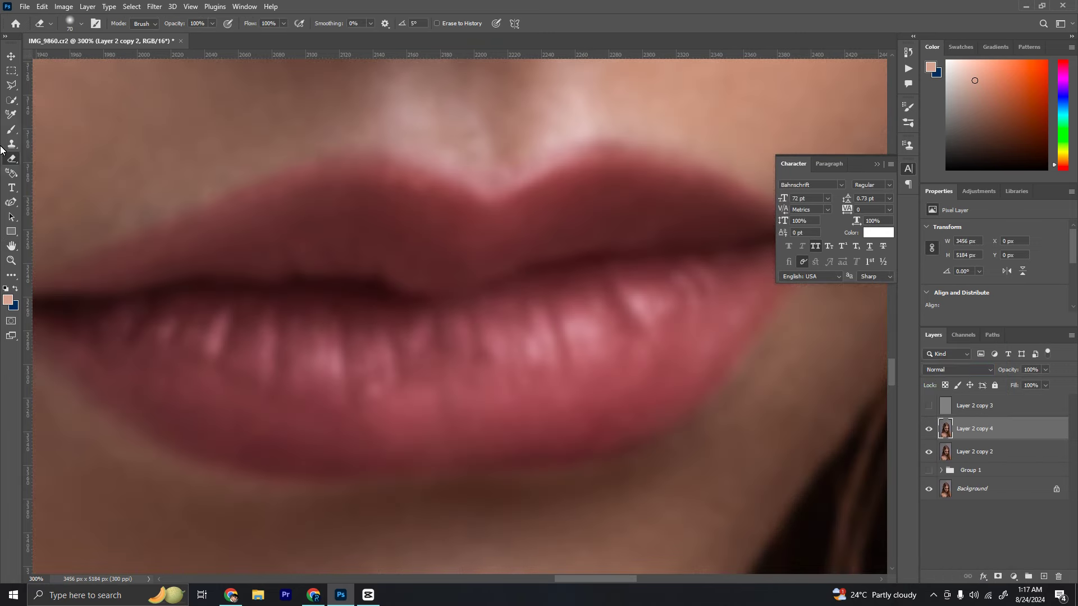
{"action": "right_click", "coordinate": [10, 129]}
{"action": "left_click", "coordinate": [51, 164]}
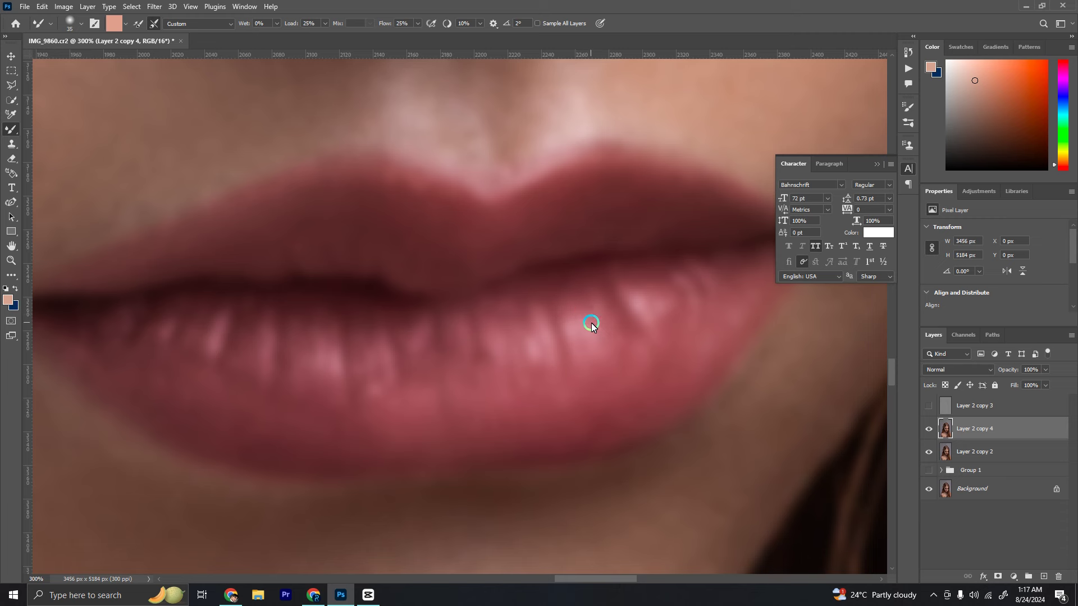
{"action": "left_click_drag", "start_coordinate": [577, 339], "coordinate": [580, 343]}
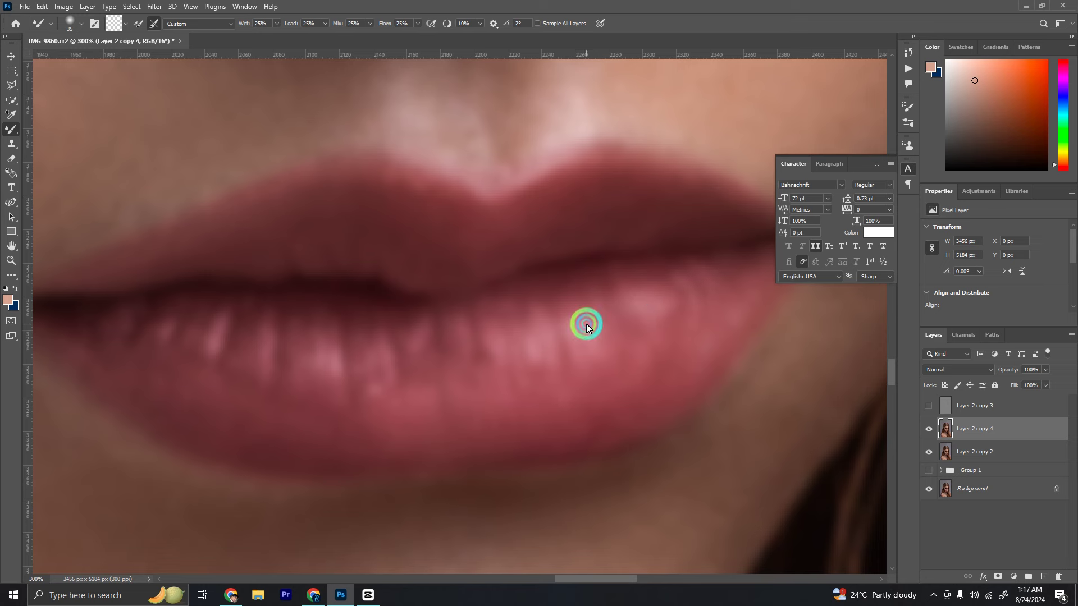
- Shrink the Mixer Brush and keep smoothing the colour across both lips
{"action": "scroll", "coordinate": [546, 357], "scroll_direction": "left", "scroll_amount": 3}
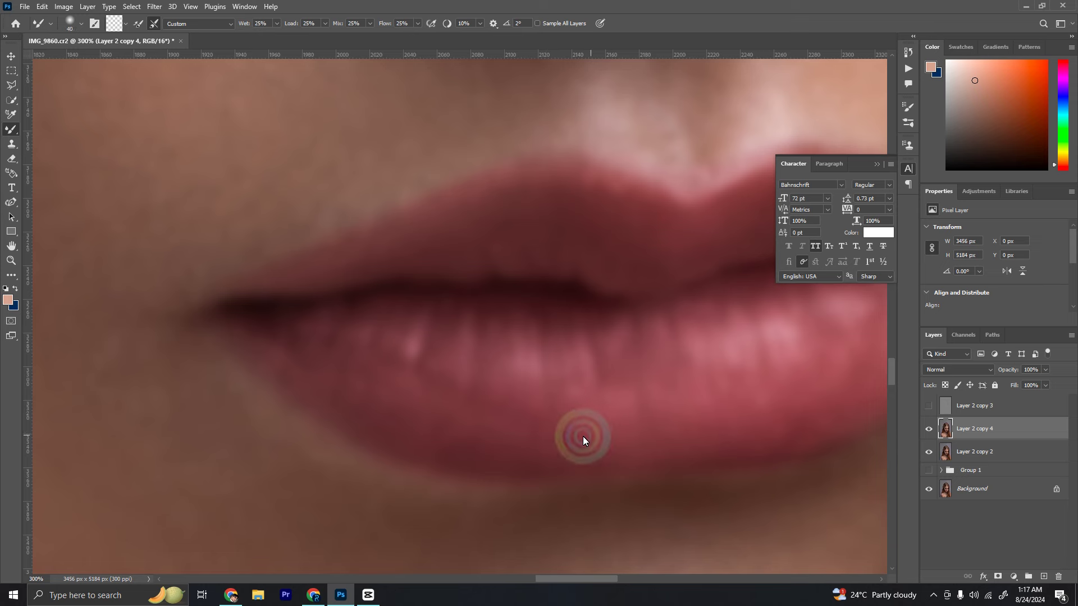
{"action": "key", "text": "bracketleft"}
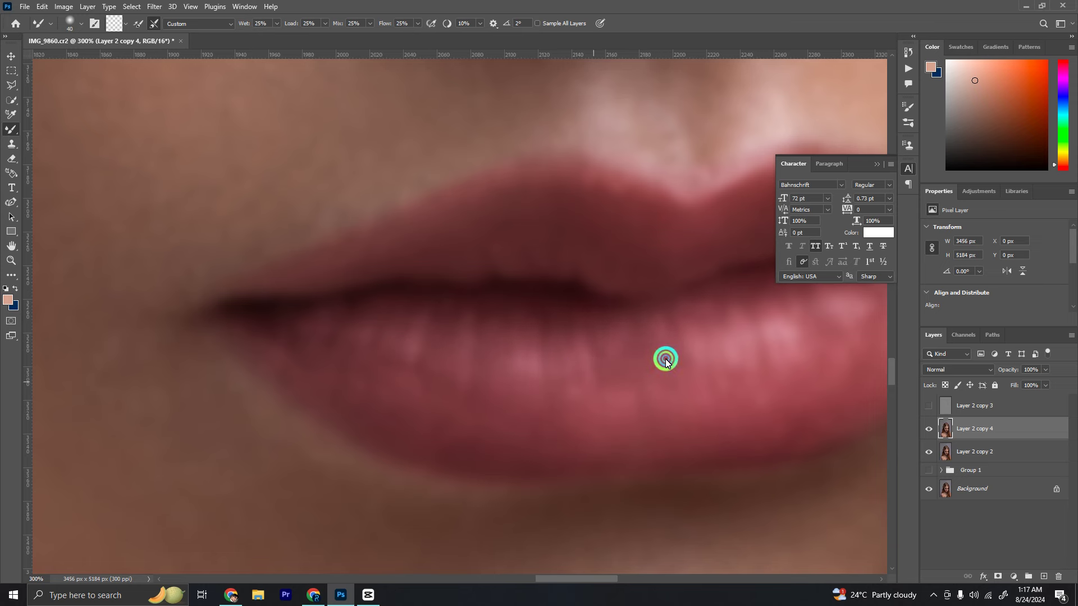
{"action": "scroll", "coordinate": [595, 350], "scroll_direction": "right", "scroll_amount": 5}
{"action": "scroll", "coordinate": [556, 393], "scroll_direction": "up", "scroll_amount": 1}
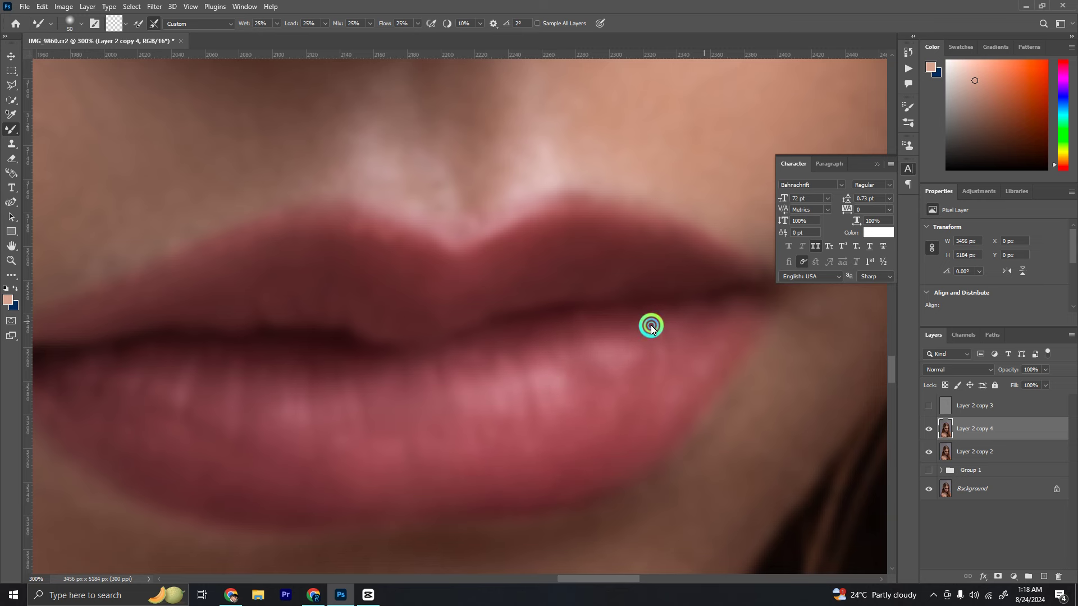
{"action": "scroll", "coordinate": [597, 366], "scroll_direction": "left", "scroll_amount": 3}
{"action": "scroll", "coordinate": [597, 366], "scroll_direction": "up", "scroll_amount": 1}
{"action": "scroll", "coordinate": [427, 358], "scroll_direction": "left", "scroll_amount": 4}
{"action": "scroll", "coordinate": [491, 344], "scroll_direction": "down", "scroll_amount": 1}
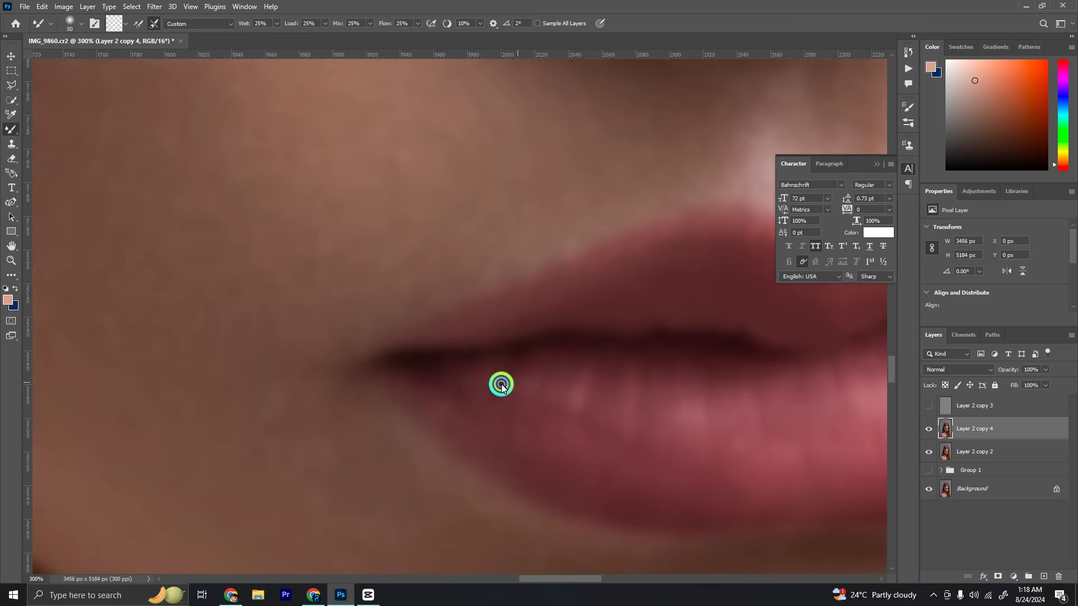
{"action": "scroll", "coordinate": [505, 399], "scroll_direction": "right", "scroll_amount": 2}
{"action": "scroll", "coordinate": [473, 354], "scroll_direction": "down", "scroll_amount": 1}
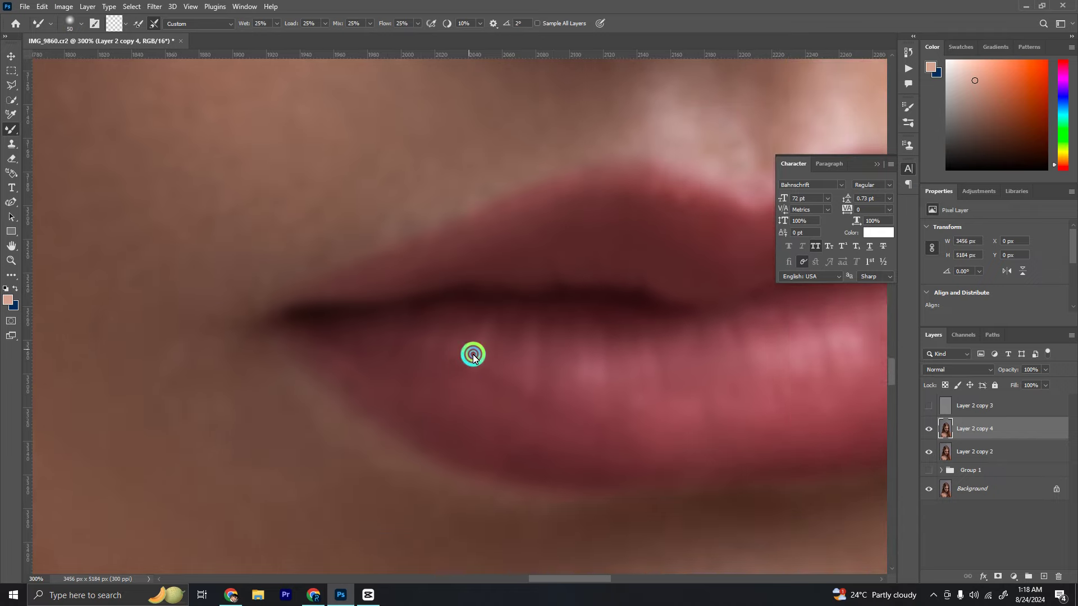
{"action": "scroll", "coordinate": [520, 441], "scroll_direction": "right", "scroll_amount": 5}
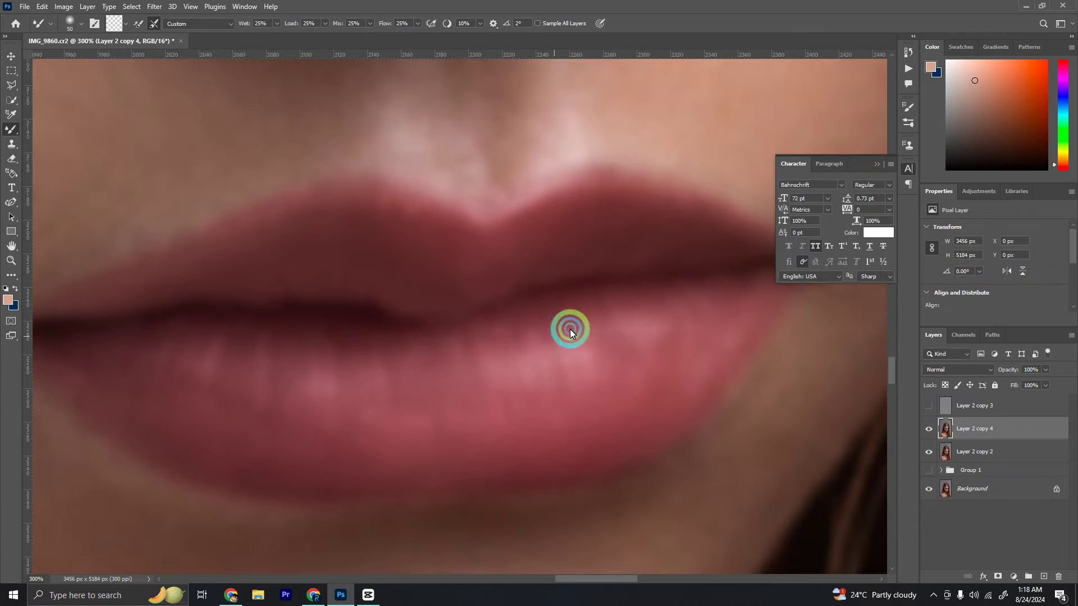
- Turn the grey texture layer (Layer 2 copy 3) back on
{"action": "left_click", "coordinate": [935, 413]}
{"action": "scroll", "coordinate": [705, 369], "scroll_direction": "down", "scroll_amount": 3}
{"action": "scroll", "coordinate": [626, 306], "scroll_direction": "down", "scroll_amount": 3}
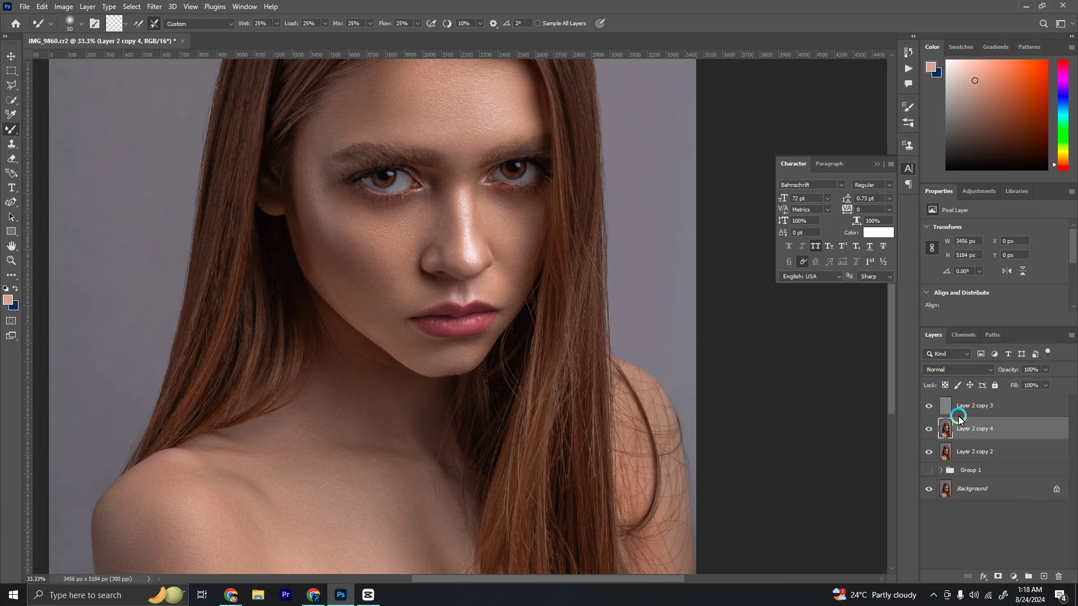
- Merge the lip retouch layers into one and toggle it to compare
{"action": "left_click", "coordinate": [978, 413], "text": "shift"}
{"action": "left_click", "coordinate": [962, 443], "text": "shift"}
{"action": "key", "text": "ctrl+e"}
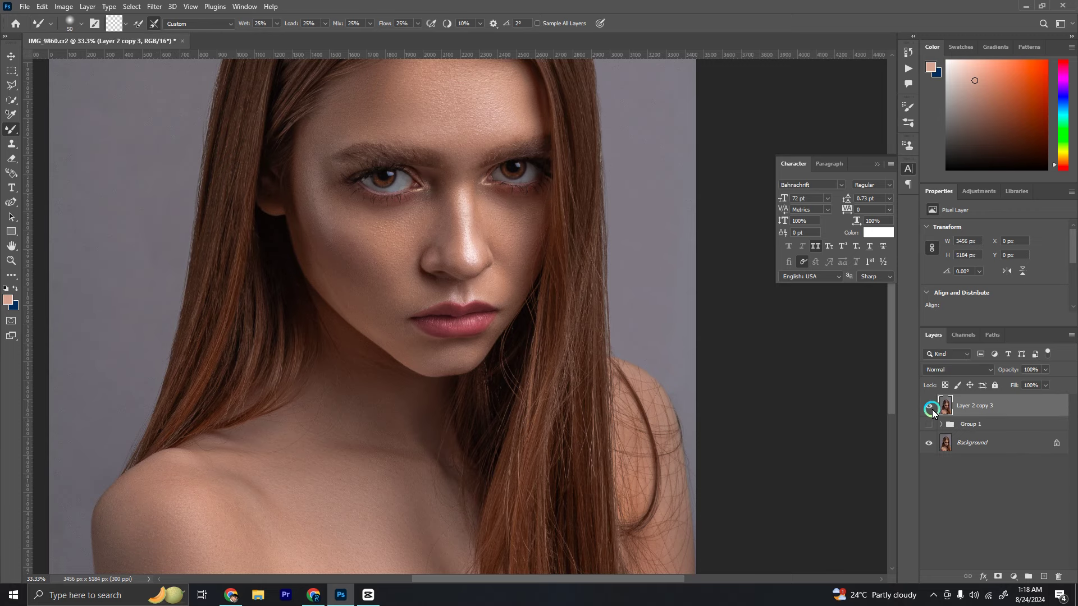
{"action": "left_click", "coordinate": [928, 405]}
{"action": "scroll", "coordinate": [355, 230], "scroll_direction": "down", "scroll_amount": 1}
{"action": "scroll", "coordinate": [355, 230], "scroll_direction": "down", "scroll_amount": 1}
- Select the grey background around the model with the Quick Selection tool
{"action": "key", "text": "w"}
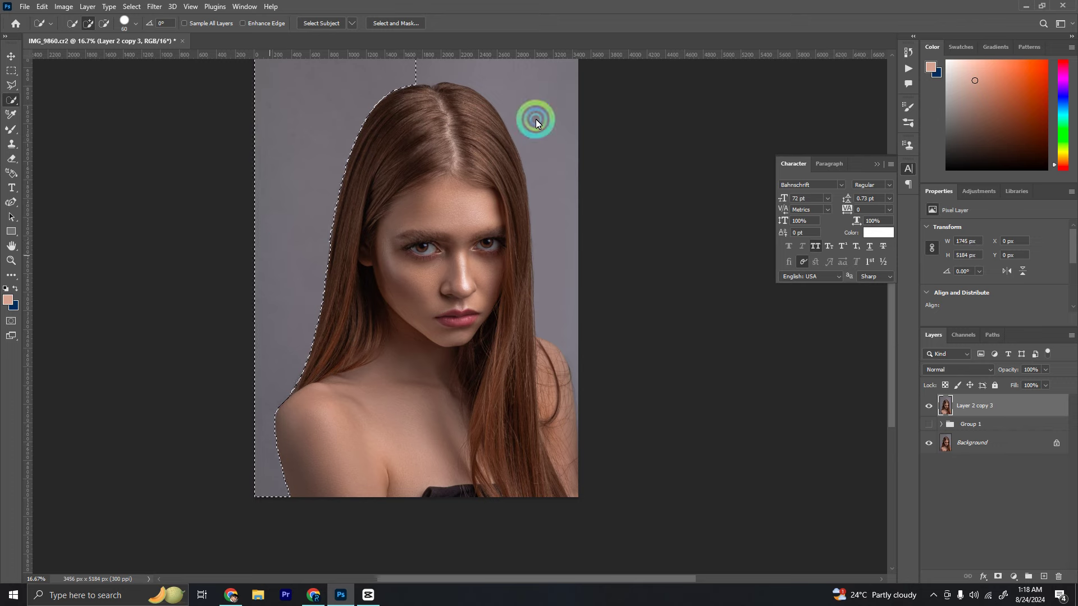
{"action": "left_click", "coordinate": [585, 215]}
{"action": "scroll", "coordinate": [590, 366], "scroll_direction": "up", "scroll_amount": 1}
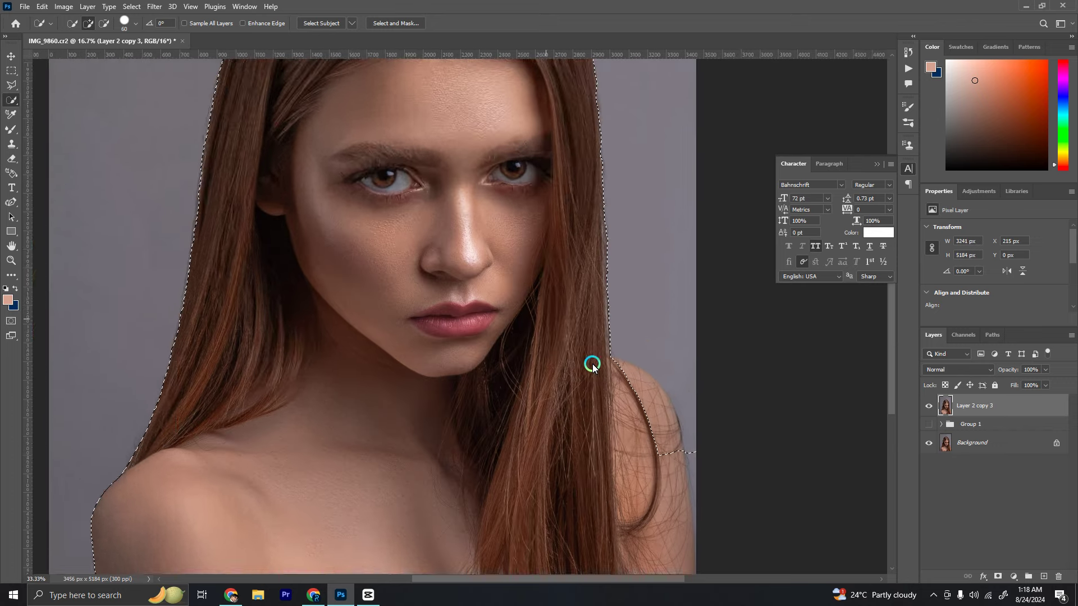
{"action": "scroll", "coordinate": [570, 360], "scroll_direction": "up", "scroll_amount": 1}
{"action": "scroll", "coordinate": [570, 361], "scroll_direction": "up", "scroll_amount": 1}
- Adjust the selection along the shoulder edge with the Polygonal Lasso
{"action": "key", "text": "l"}
{"action": "left_click", "coordinate": [606, 515]}
{"action": "left_click", "coordinate": [592, 426]}
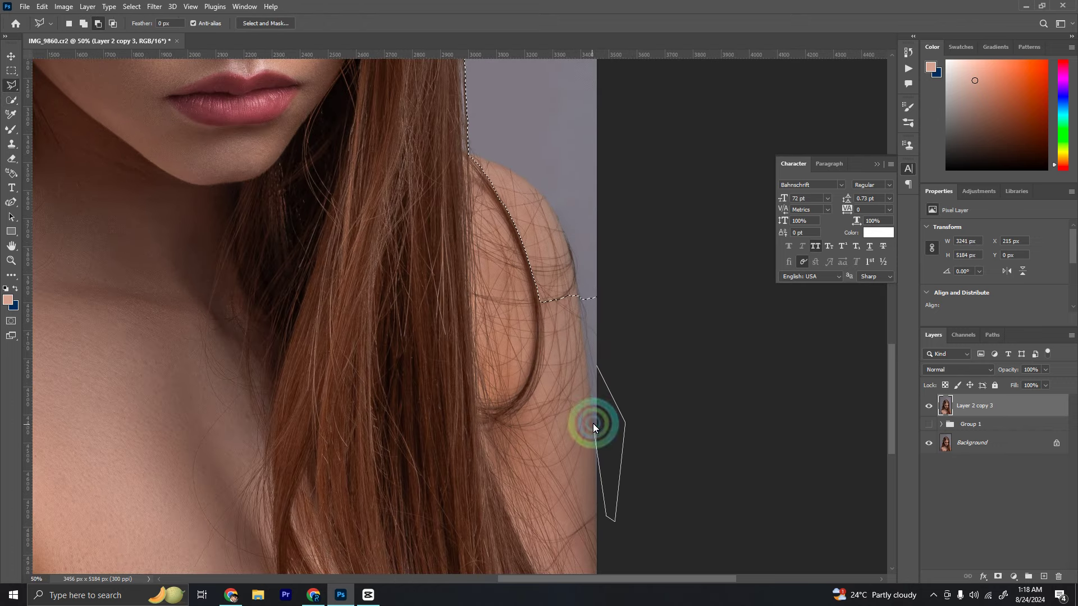
{"action": "left_click", "coordinate": [578, 291]}
{"action": "scroll", "coordinate": [529, 282], "scroll_direction": "up", "scroll_amount": 1}
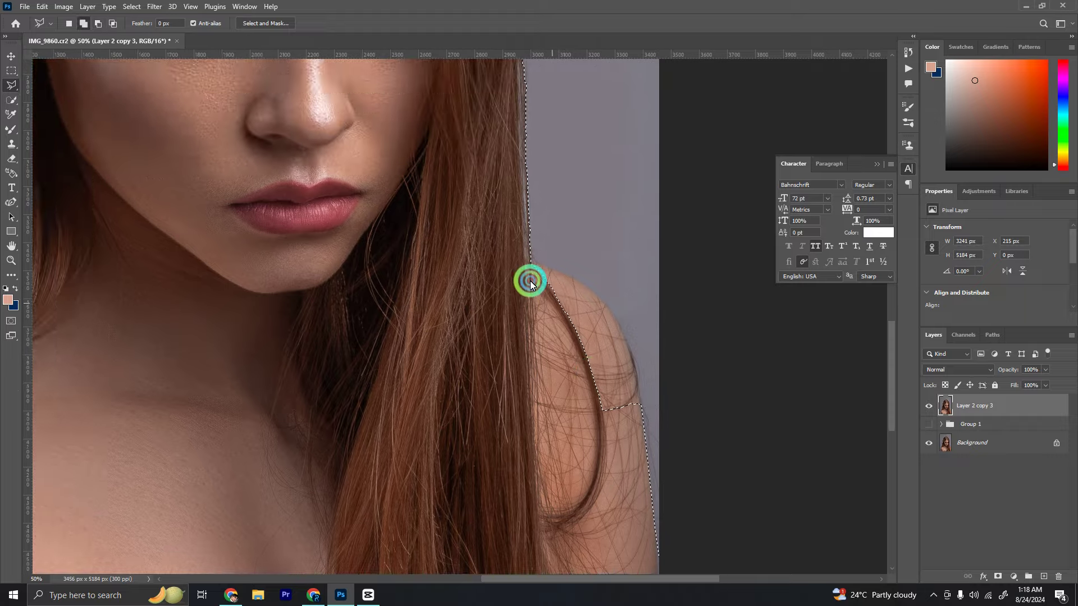
- Outline the hair edge and smooth the figure selection
{"action": "mouse_move", "coordinate": [529, 282]}
{"action": "left_mouse_down"}
{"action": "mouse_move", "coordinate": [442, 260]}
{"action": "mouse_move", "coordinate": [493, 275]}
{"action": "mouse_move", "coordinate": [539, 320]}
{"action": "mouse_move", "coordinate": [560, 373]}
{"action": "mouse_move", "coordinate": [573, 464]}
{"action": "left_mouse_up"}
{"action": "left_click", "coordinate": [401, 242], "text": "shift"}
{"action": "scroll", "coordinate": [664, 171], "scroll_direction": "down", "scroll_amount": 1}
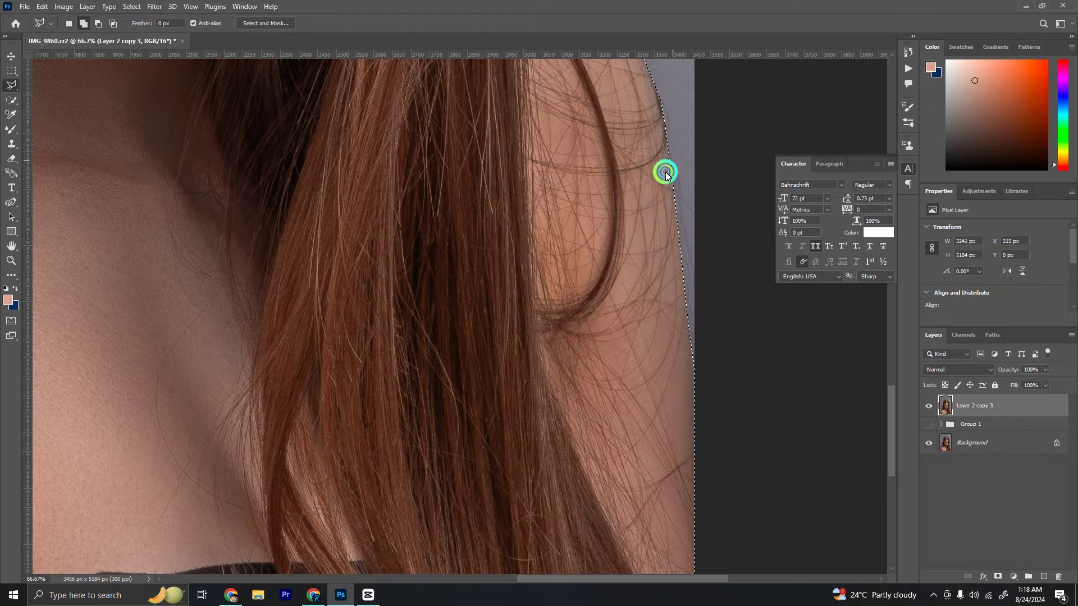
{"action": "scroll", "coordinate": [571, 313], "scroll_direction": "down", "scroll_amount": 1}
{"action": "scroll", "coordinate": [399, 204], "scroll_direction": "down", "scroll_amount": 2}
{"action": "left_click_drag", "start_coordinate": [399, 204], "coordinate": [425, 389]}
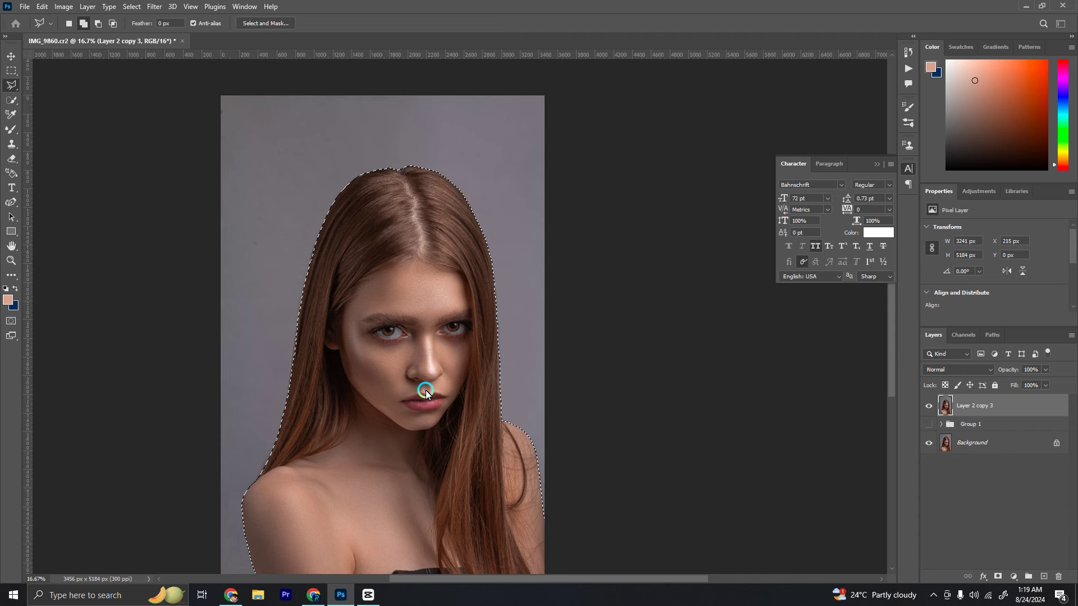
{"action": "type", "text": "10"}
{"action": "key", "text": "Return"}
- Refine the edges in Select and Mask, output a masked layer, add a layer below
{"action": "key", "text": "ctrl+alt+r"}
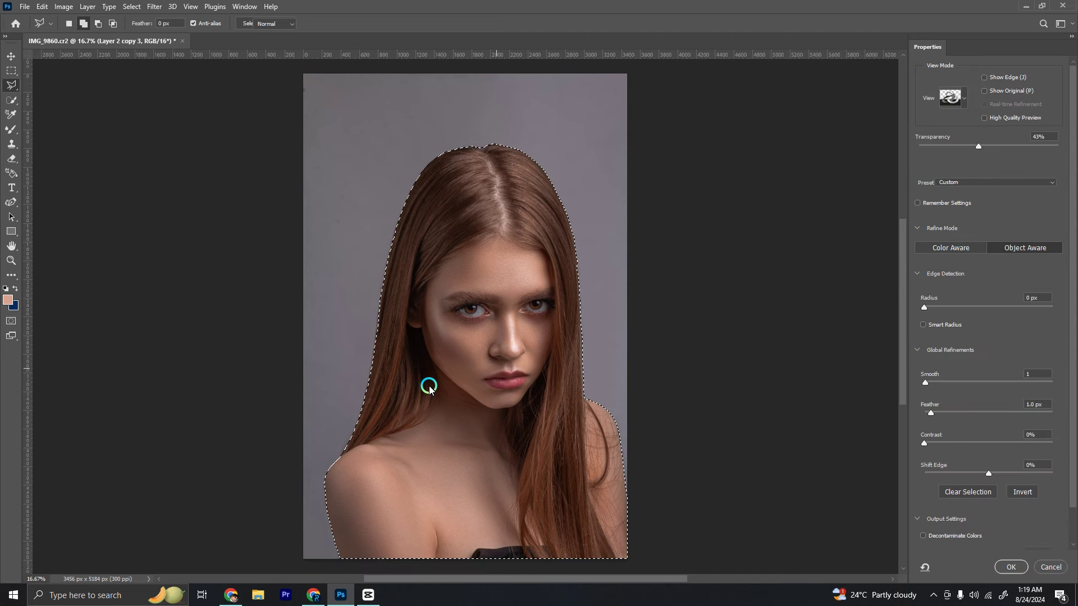
{"action": "key", "text": "Return"}
{"action": "left_click", "coordinate": [967, 429]}
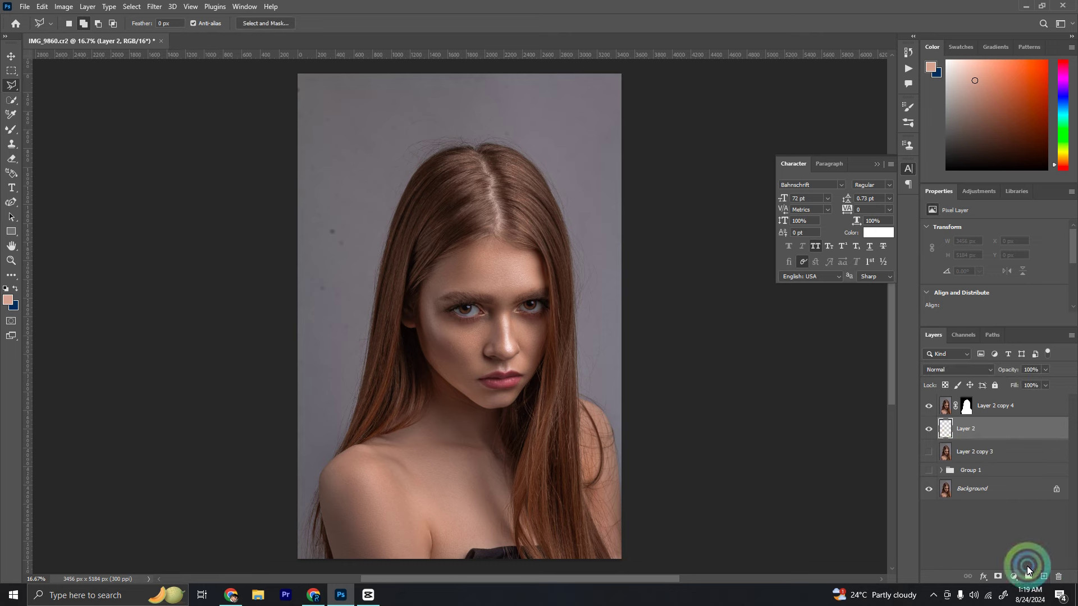
- Fill the new layer with the peach colour and shift its hue to blue
{"action": "key", "text": "alt+BackSpace"}
{"action": "key", "text": "ctrl+u"}
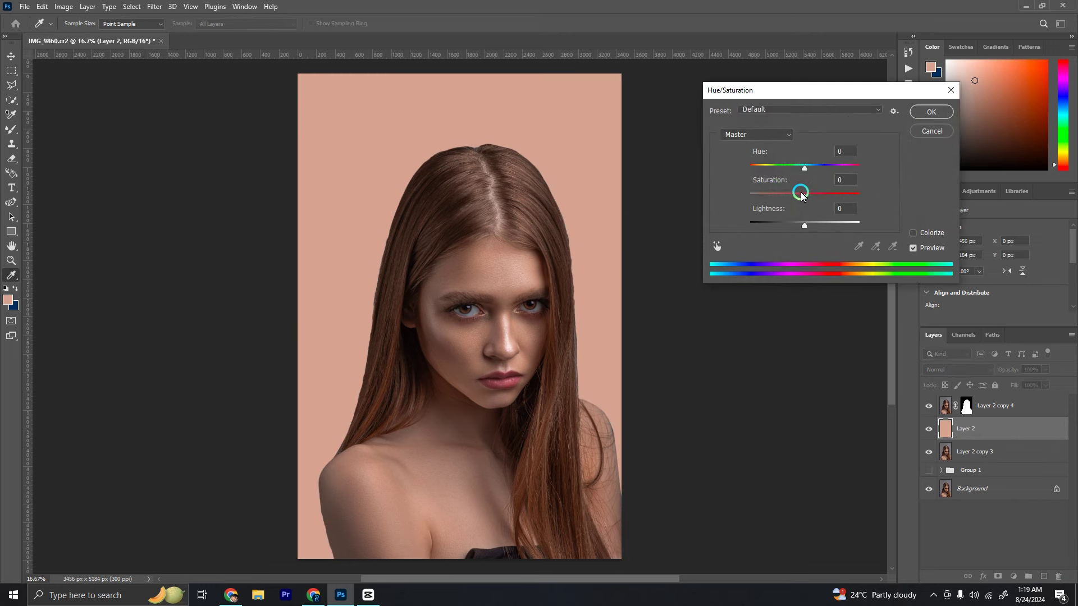
{"action": "left_click_drag", "start_coordinate": [801, 167], "coordinate": [749, 169]}
{"action": "key", "text": "Return"}
- Add a darkened copy of the blue background, erase its centre, and merge it down
{"action": "key", "text": "ctrl+j"}
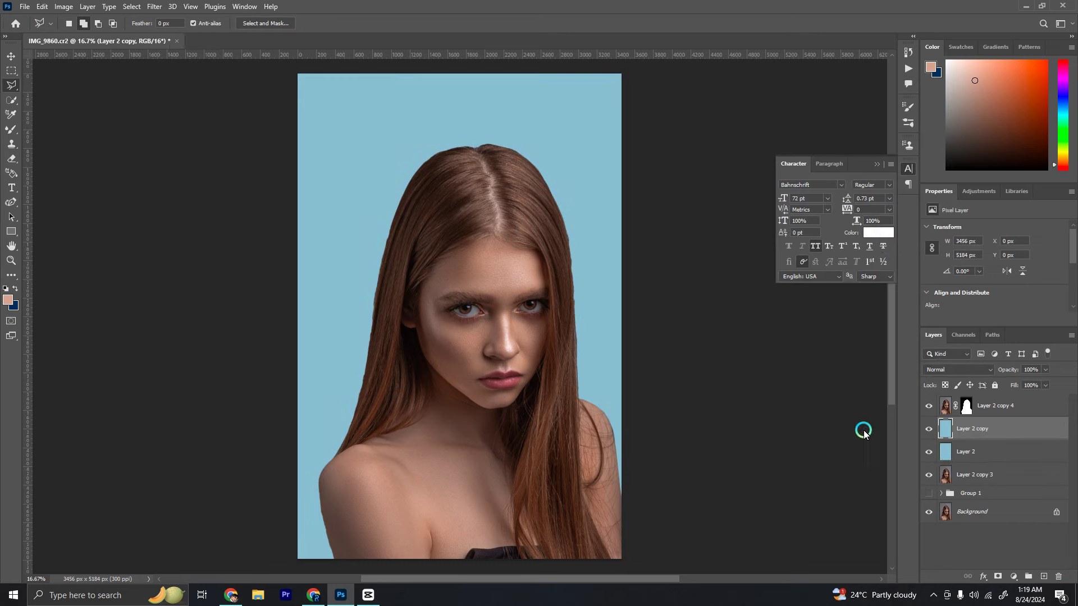
{"action": "key", "text": "ctrl+u"}
{"action": "left_click_drag", "start_coordinate": [777, 223], "coordinate": [763, 221]}
{"action": "key", "text": "Return"}
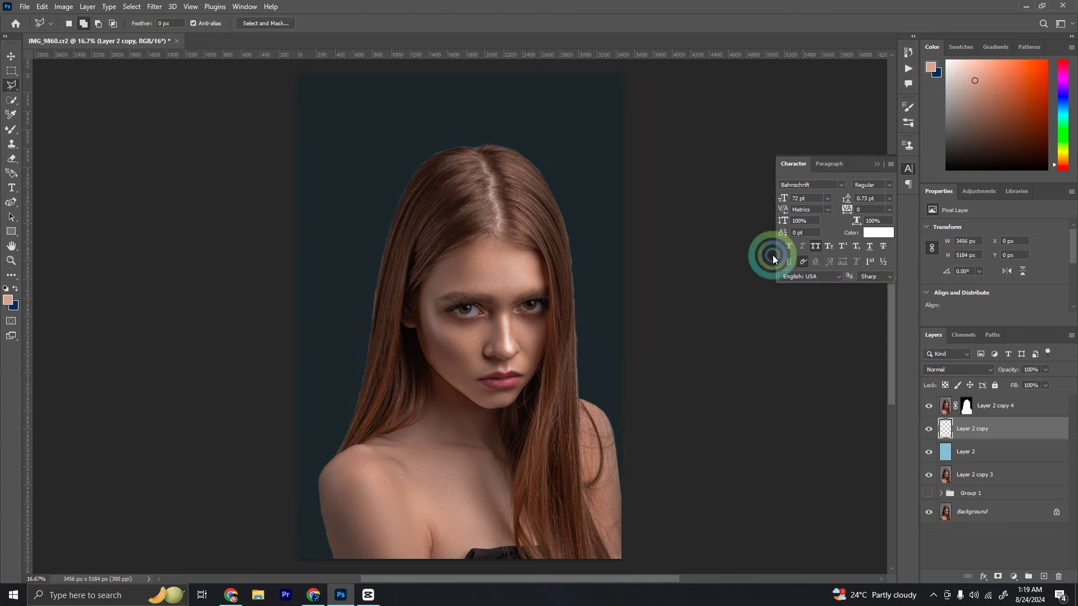
{"action": "key", "text": "e"}
{"action": "key", "text": "ctrl+minus"}
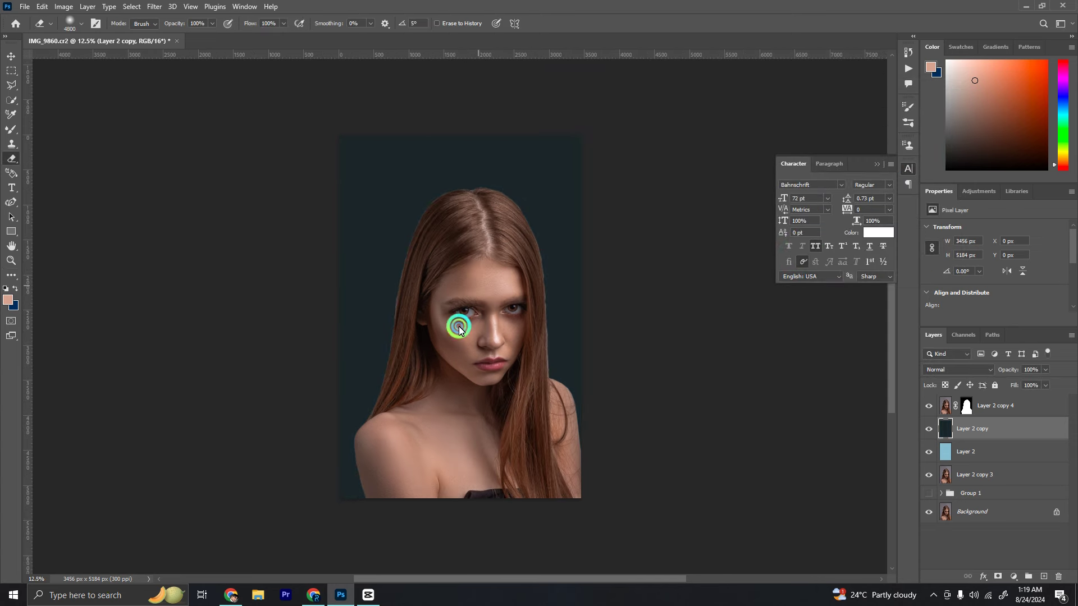
{"action": "key", "text": "ctrl+z"}
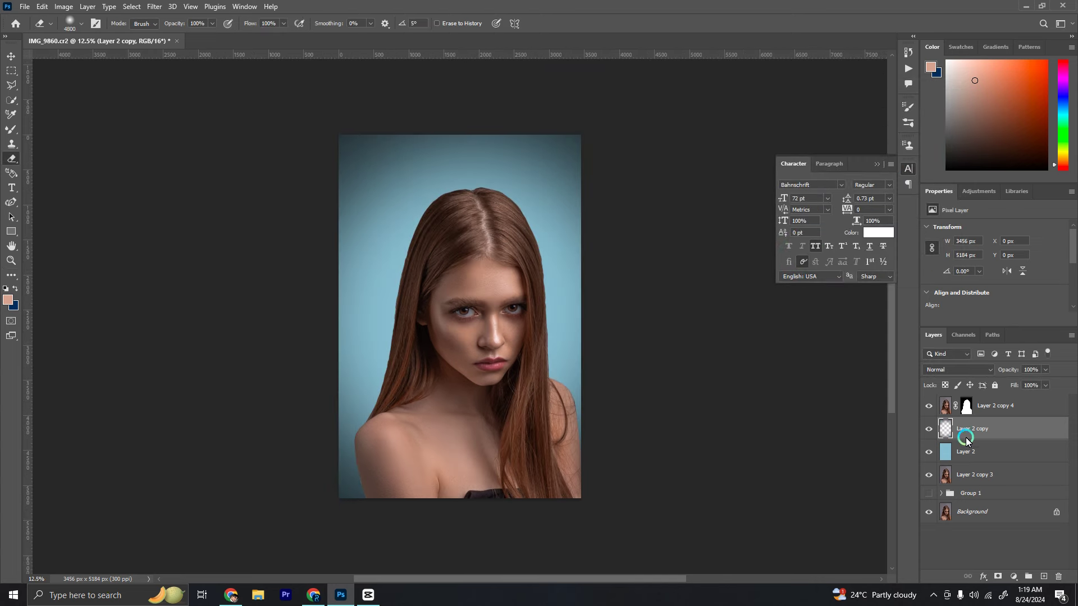
- Shift the background hue from blue to green
{"action": "key", "text": "ctrl+u"}
{"action": "left_click_drag", "start_coordinate": [786, 164], "coordinate": [779, 167]}
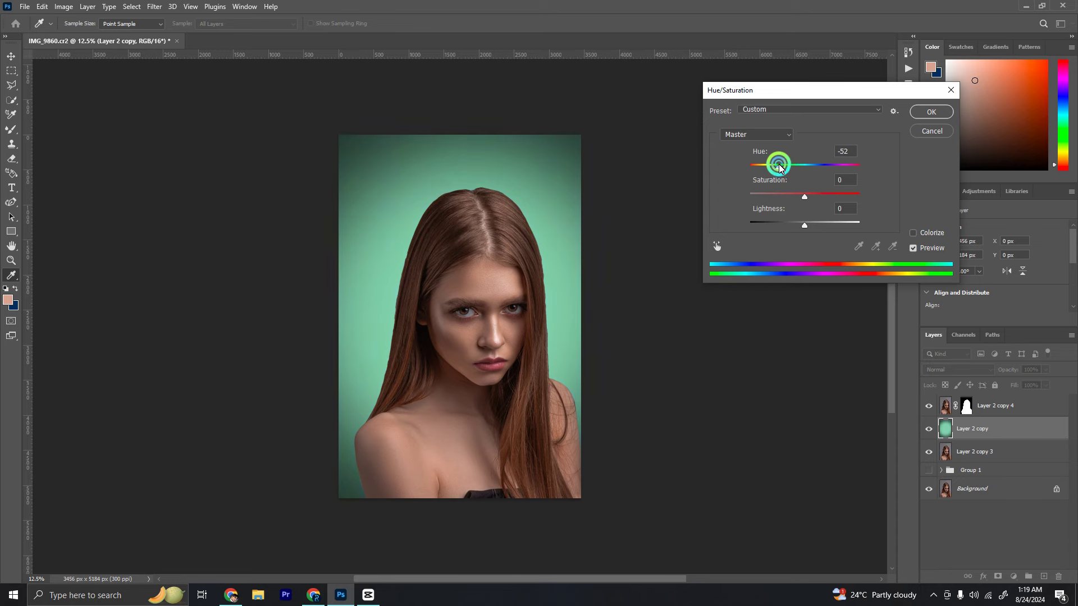
{"action": "left_click", "coordinate": [920, 112]}
- Place a portrait copy above the green layer in Hard Light, darkened with Levels
{"action": "key", "text": "e"}
{"action": "left_click_drag", "start_coordinate": [954, 452], "coordinate": [930, 441]}
{"action": "left_click", "coordinate": [958, 370]}
{"action": "left_click", "coordinate": [945, 449]}
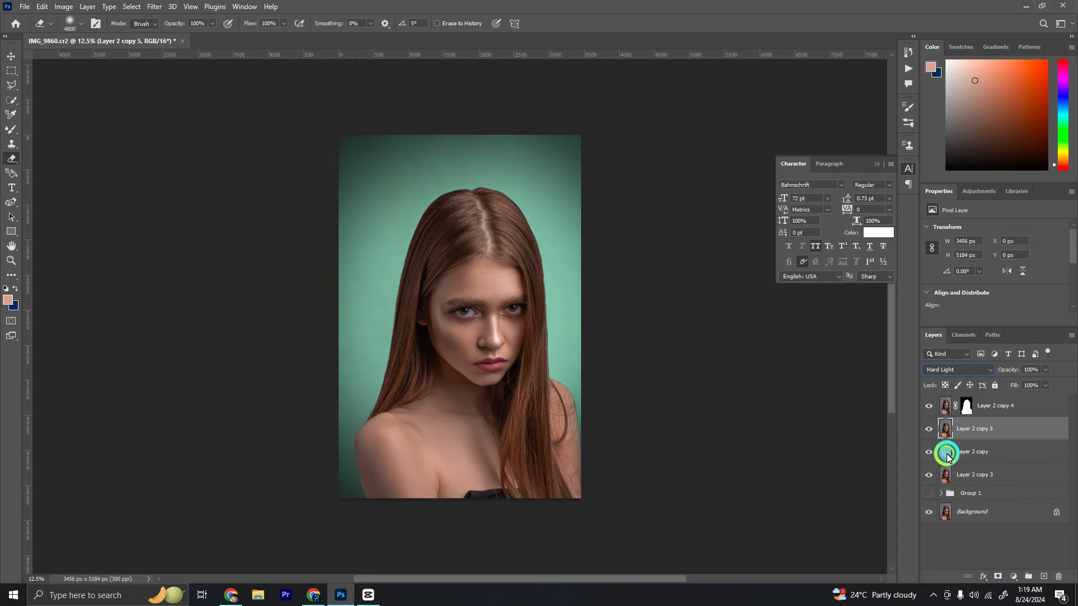
{"action": "key", "text": "ctrl+plus"}
{"action": "key", "text": "ctrl+l"}
{"action": "mouse_move", "coordinate": [834, 394]}
{"action": "left_mouse_down"}
{"action": "mouse_move", "coordinate": [802, 396]}
{"action": "mouse_move", "coordinate": [820, 394]}
{"action": "left_mouse_up"}
{"action": "left_click", "coordinate": [879, 241]}
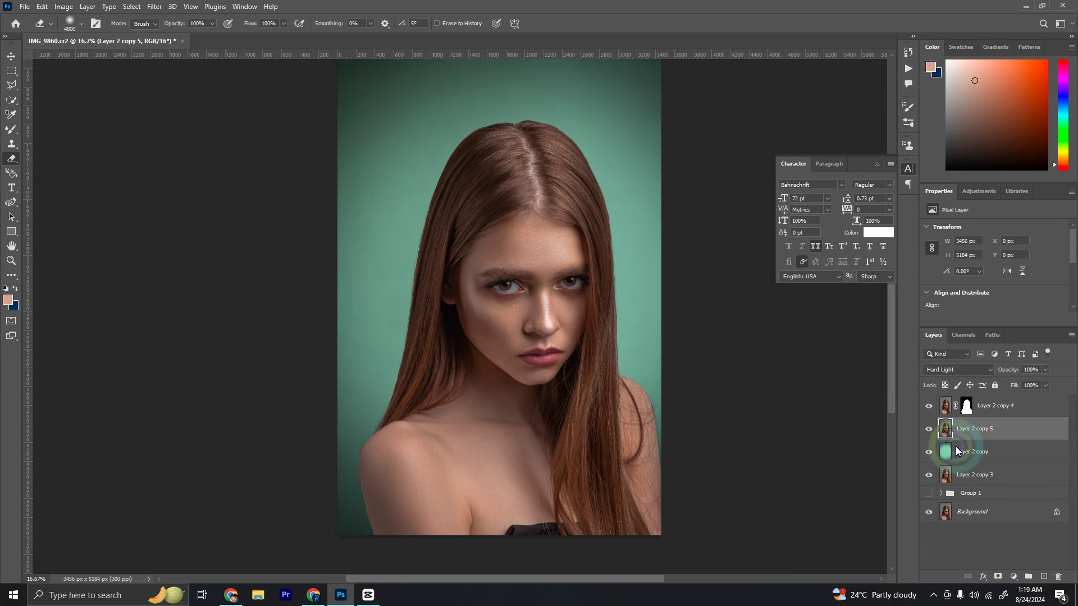
- Lower the green background's saturation to mute it
{"action": "left_click", "coordinate": [955, 449]}
{"action": "key", "text": "ctrl+u"}
{"action": "left_click_drag", "start_coordinate": [788, 194], "coordinate": [781, 194]}
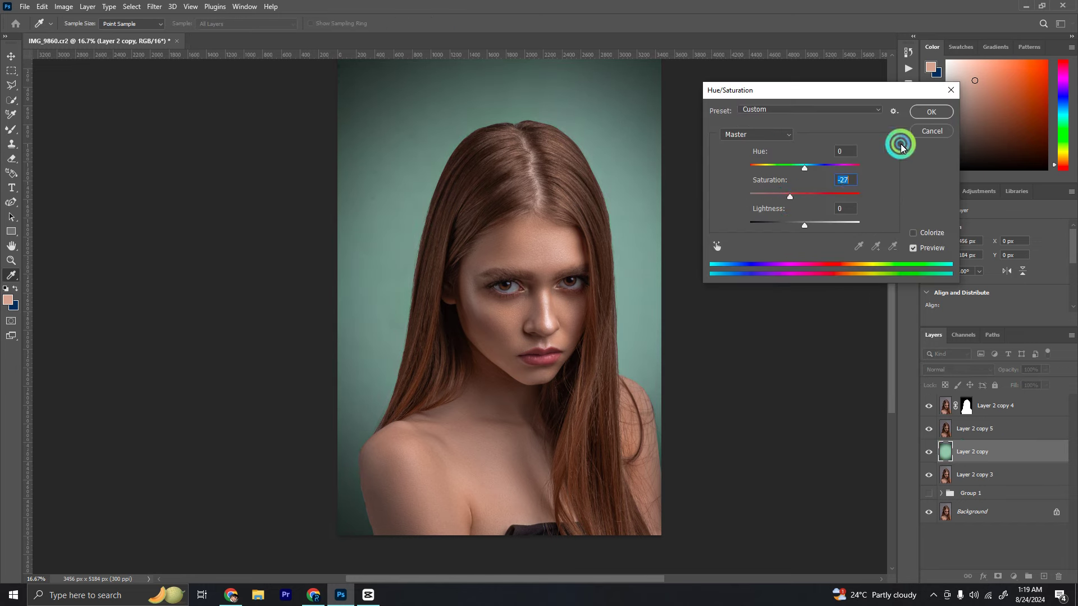
{"action": "left_click", "coordinate": [931, 111]}
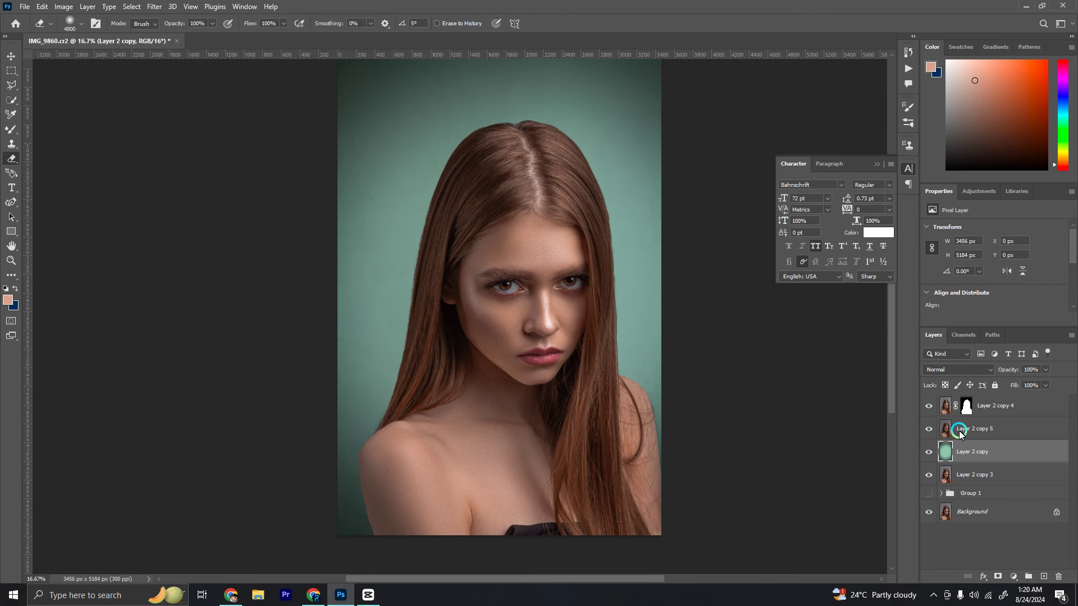
- Reduce the teal background layer's opacity to 89%
{"action": "left_click_drag", "start_coordinate": [560, 364], "coordinate": [616, 321]}
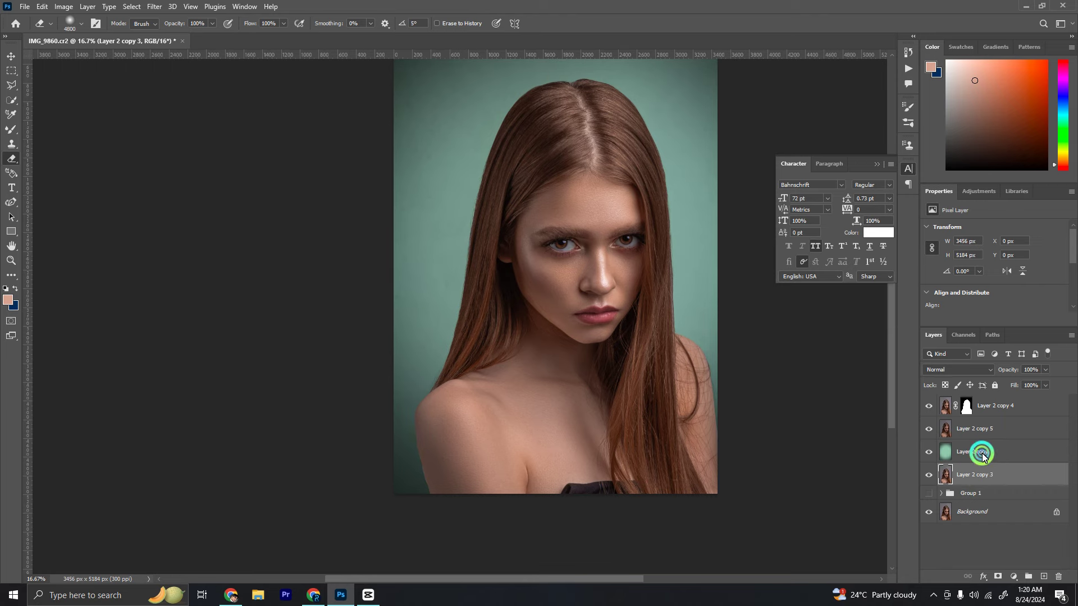
{"action": "left_click", "coordinate": [1045, 370]}
{"action": "left_click_drag", "start_coordinate": [1043, 382], "coordinate": [1036, 384]}
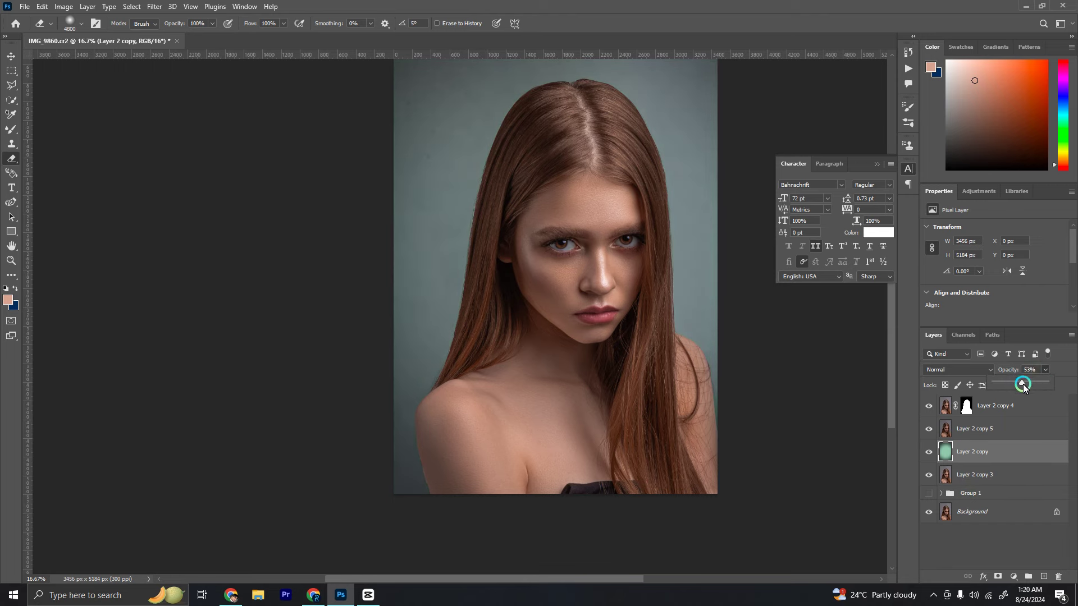
{"action": "scroll", "coordinate": [561, 392], "scroll_direction": "down", "scroll_amount": 1, "text": "alt"}
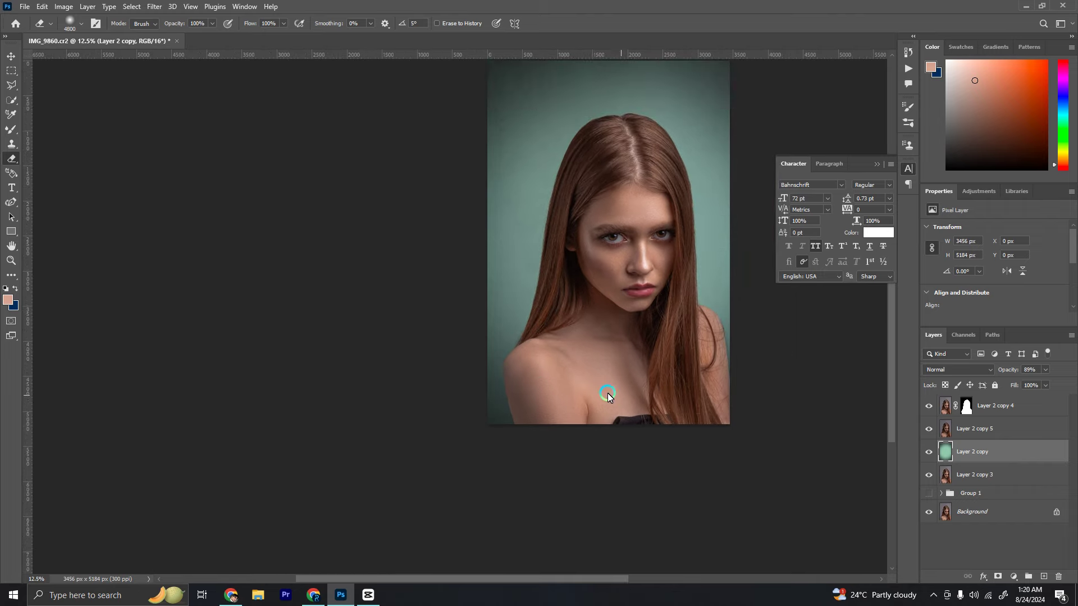
- Crop to a 2760 × 4140 px head-and-shoulders frame with room above the head
{"action": "key", "text": "c"}
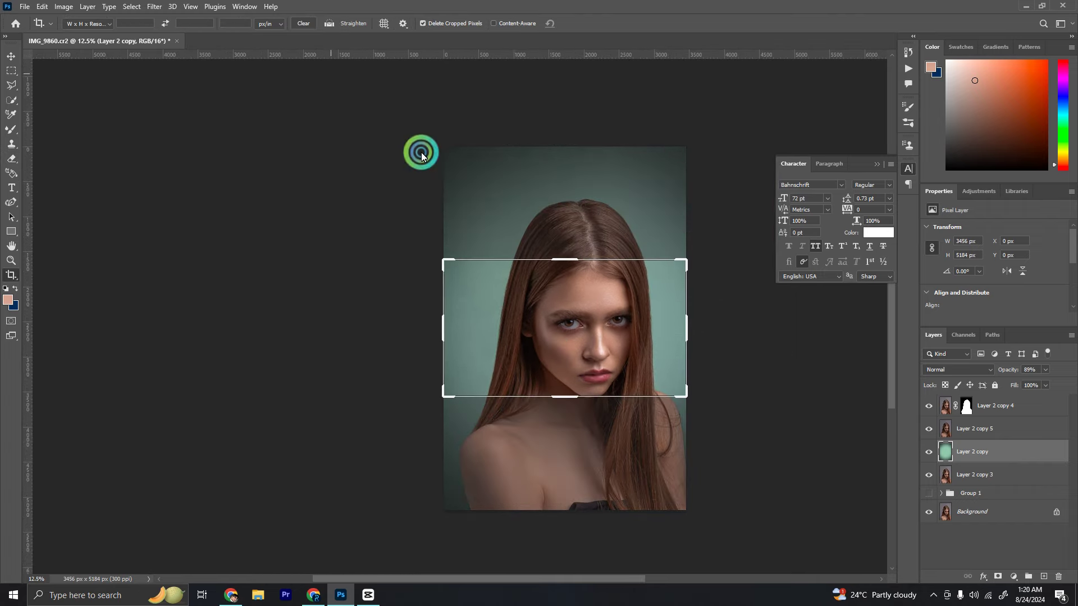
{"action": "left_click_drag", "start_coordinate": [582, 139], "coordinate": [561, 163]}
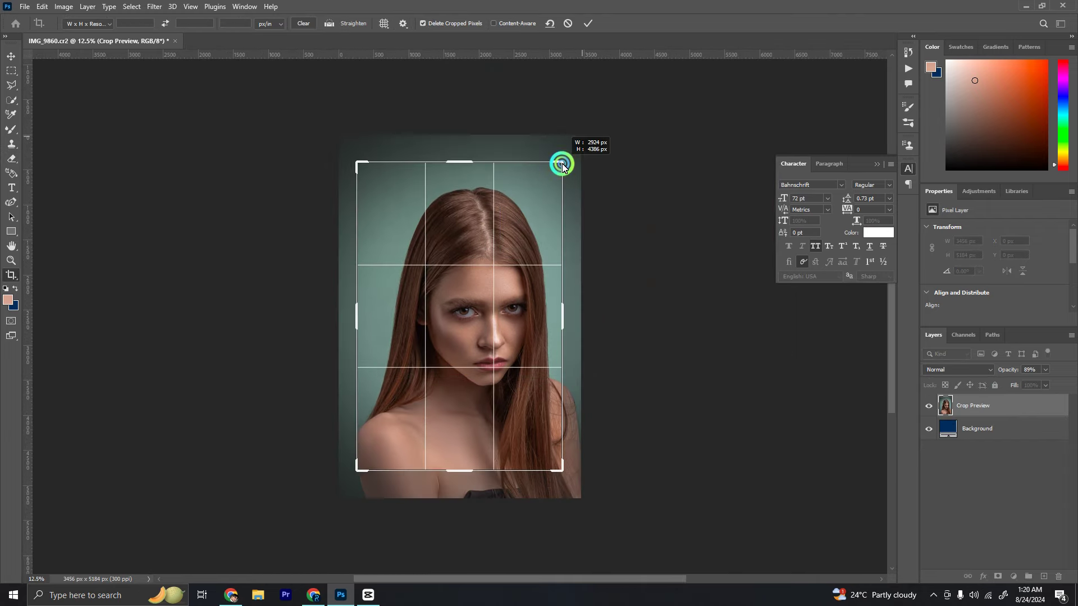
{"action": "left_click_drag", "start_coordinate": [493, 250], "coordinate": [481, 241]}
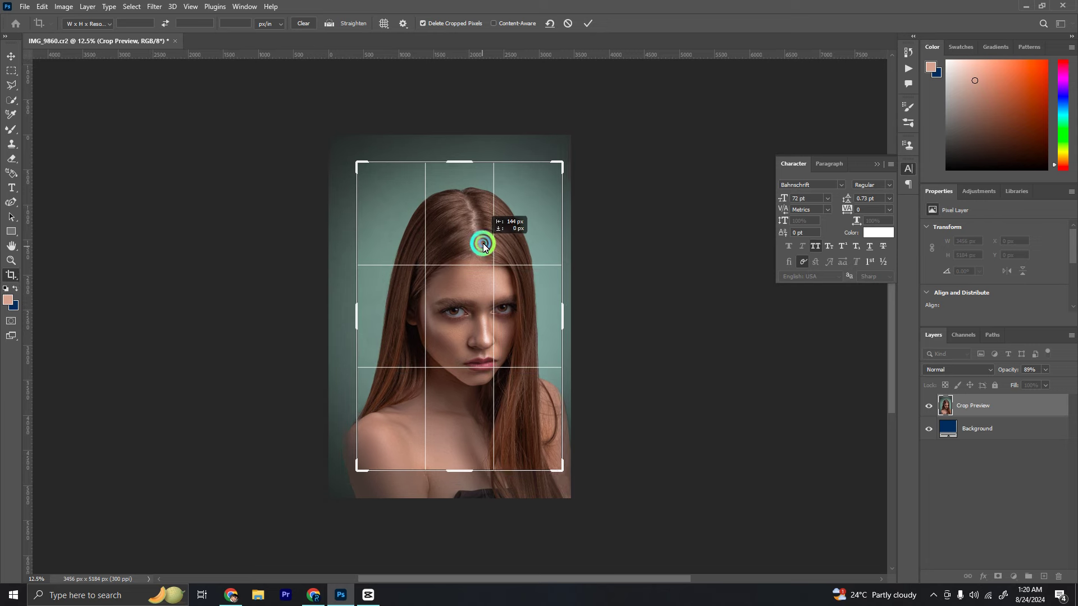
{"action": "left_click_drag", "start_coordinate": [559, 467], "coordinate": [553, 457]}
{"action": "left_click_drag", "start_coordinate": [479, 374], "coordinate": [501, 375]}
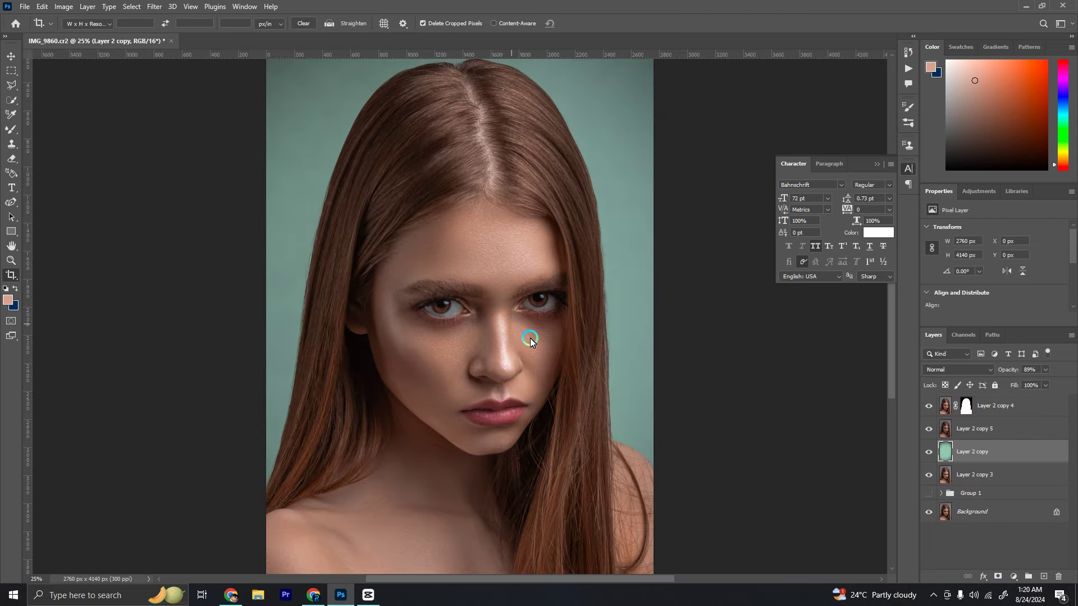
{"action": "left_click_drag", "start_coordinate": [530, 338], "coordinate": [632, 402]}
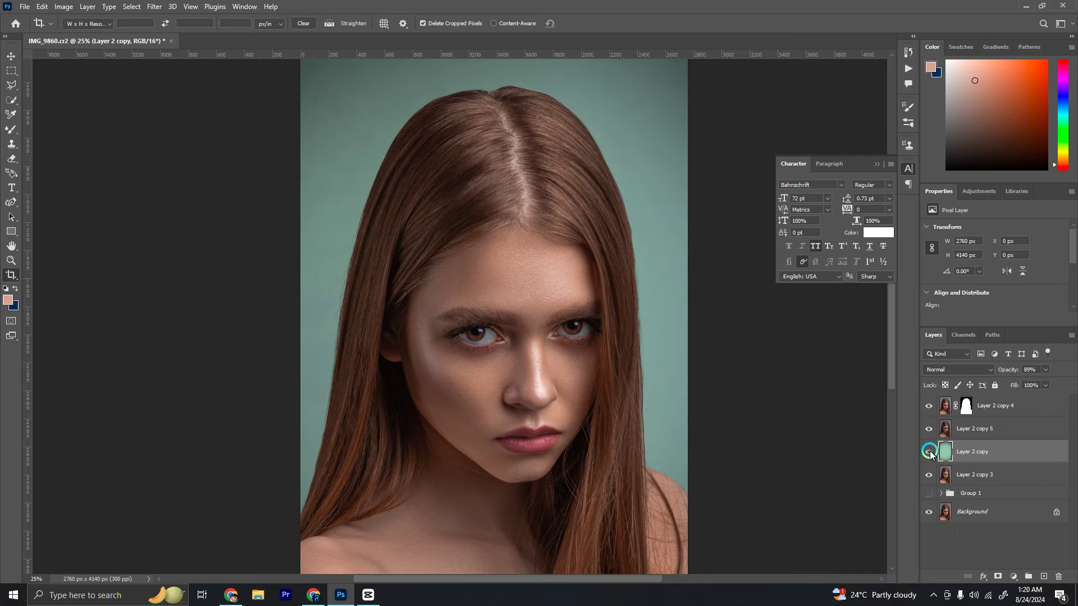
- Erase on the cutout layer's mask to refine the hair-top edge
{"action": "left_click", "coordinate": [928, 429]}
{"action": "left_click_drag", "start_coordinate": [692, 280], "coordinate": [737, 474]}
{"action": "left_click", "coordinate": [964, 406]}
{"action": "key", "text": "ctrl+plus"}
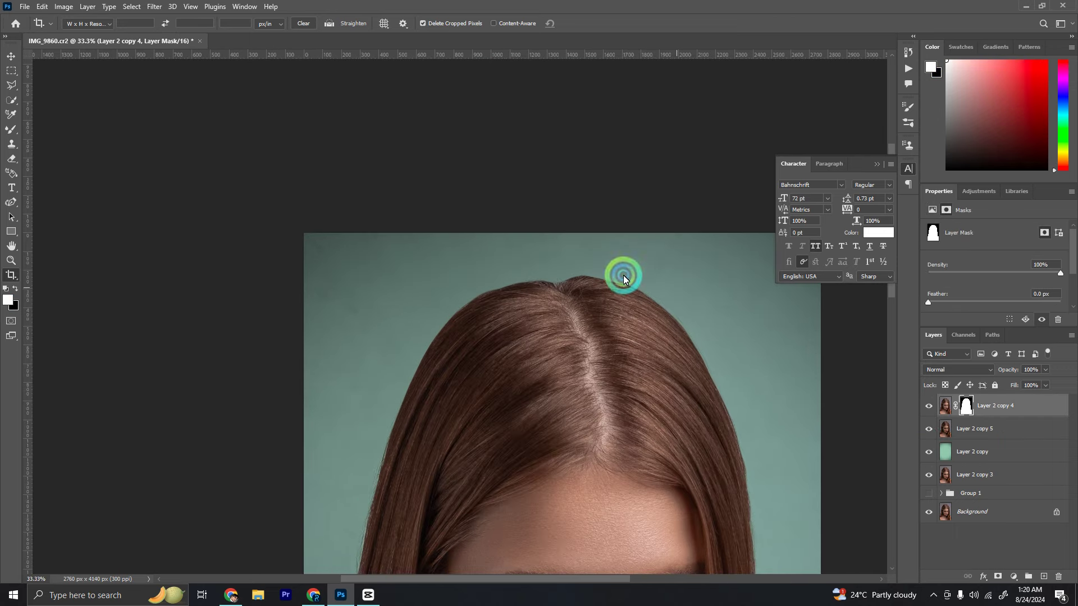
{"action": "key", "text": "ctrl+plus"}
{"action": "key", "text": "e"}
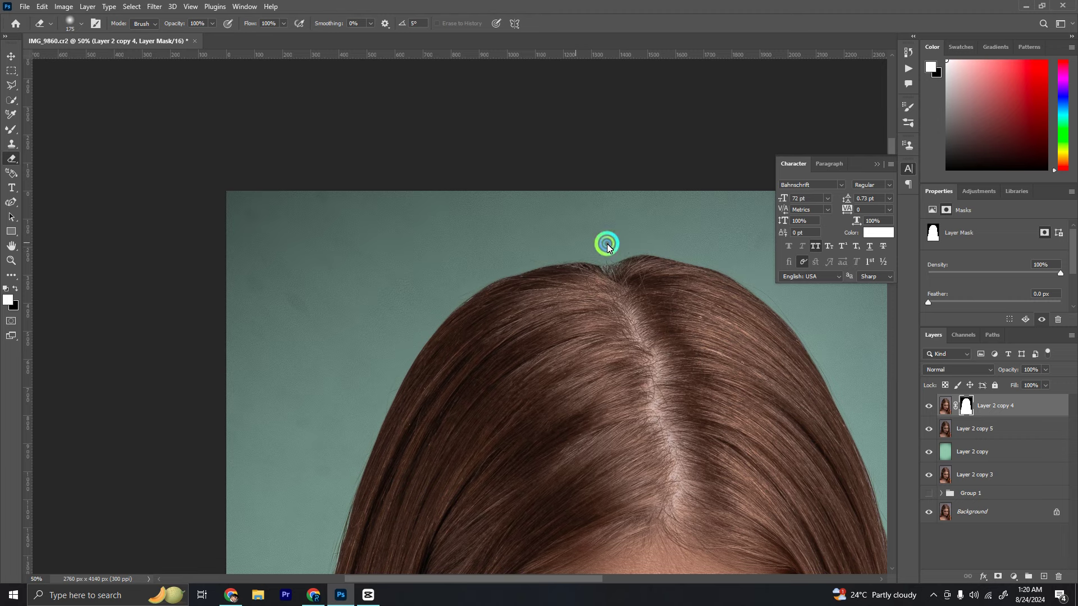
{"action": "scroll", "coordinate": [640, 233], "scroll_direction": "down", "scroll_amount": 2}
{"action": "scroll", "coordinate": [603, 247], "scroll_direction": "down", "scroll_amount": 1}
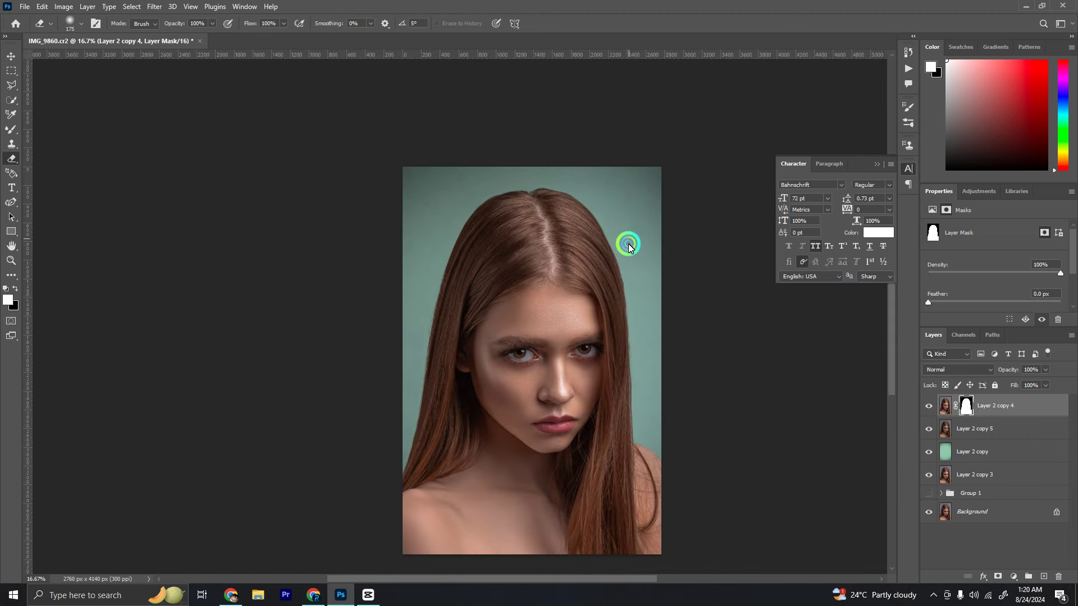
- Group the four edit layers with Ctrl+G and toggle the group to compare
{"action": "left_click", "coordinate": [972, 477], "text": "shift"}
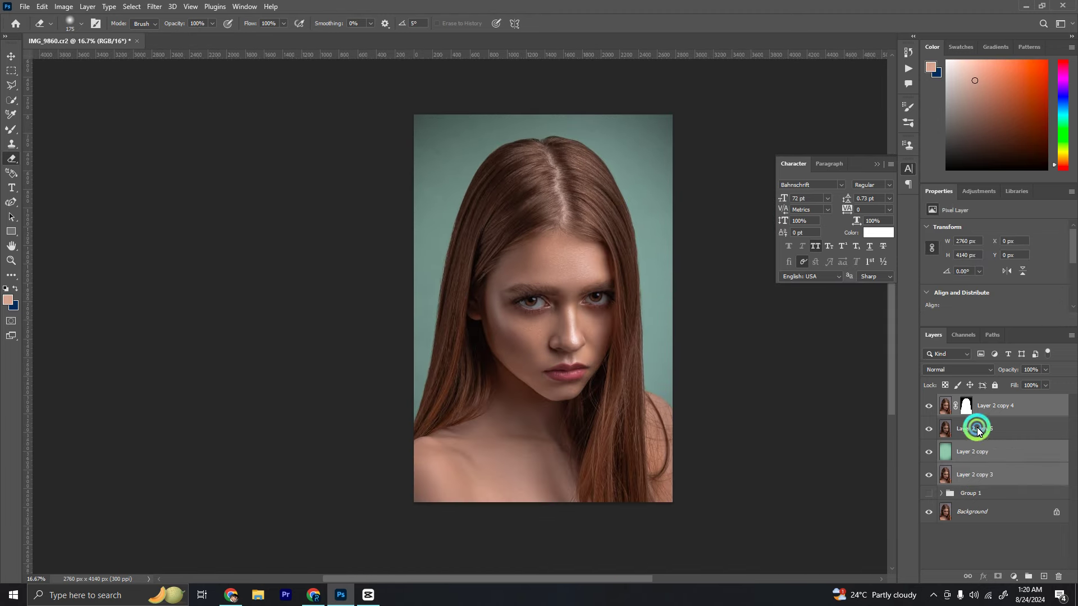
{"action": "key", "text": "ctrl+g"}
{"action": "left_click", "coordinate": [930, 400]}
{"action": "left_click", "coordinate": [929, 401]}
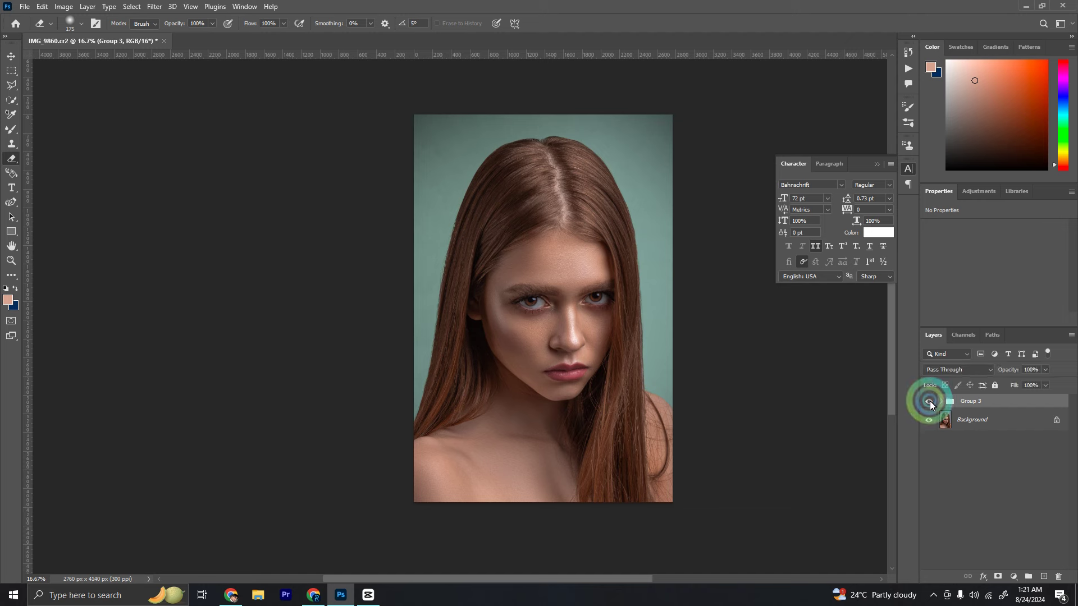
{"action": "left_click", "coordinate": [930, 401]}
{"action": "key", "text": "ctrl+minus"}
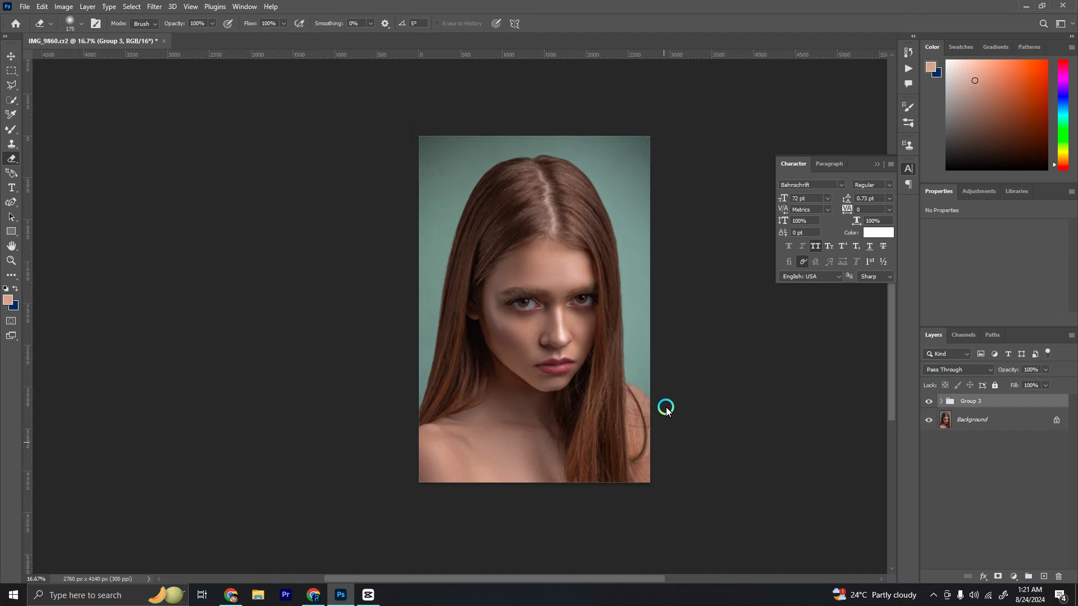